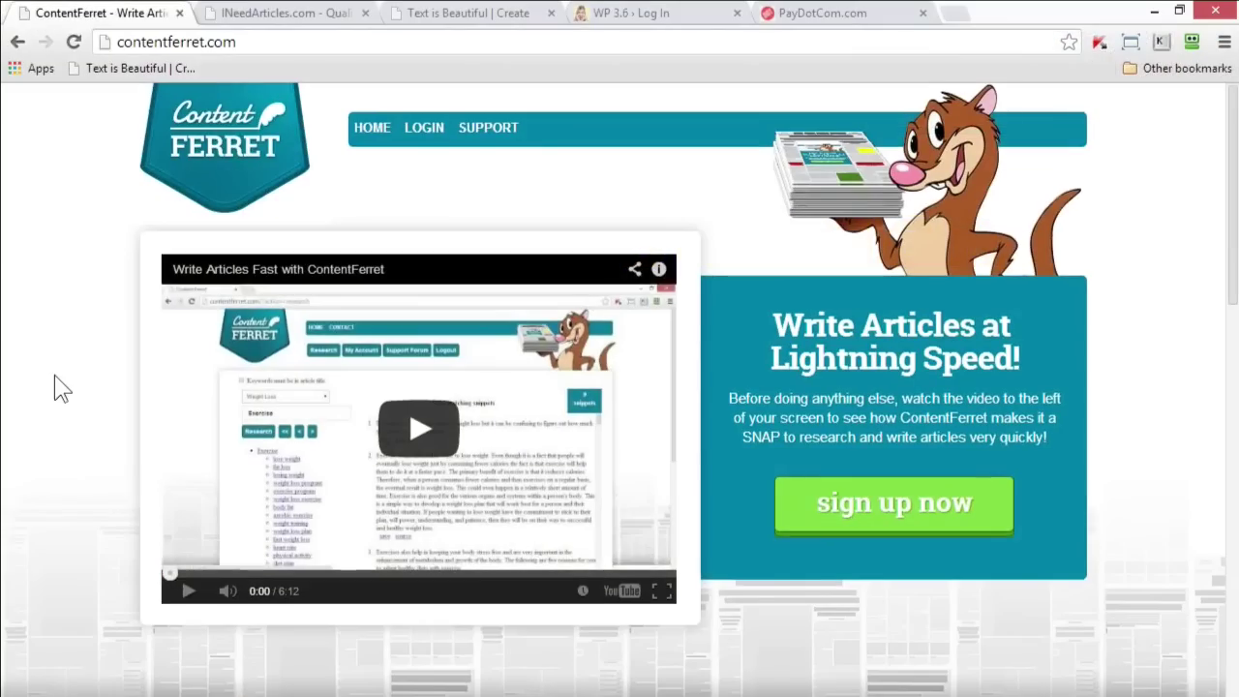
- Open google.com in a new browser tab and search for weight loss
{"action": "key", "text": "ctrl+t"}
{"action": "type", "text": "goolge."}
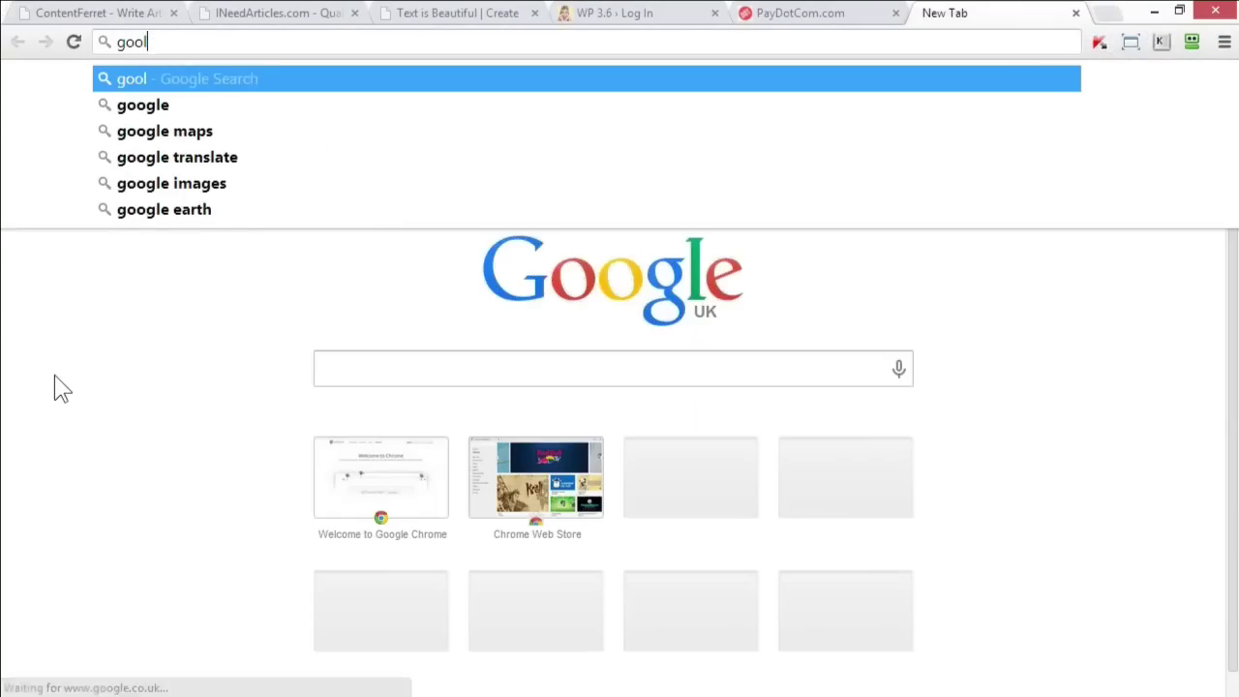
{"action": "key", "text": "BackSpace"}
{"action": "key", "text": "BackSpace"}
{"action": "key", "text": "BackSpace"}
{"action": "key", "text": "BackSpace"}
{"action": "type", "text": "gle"}
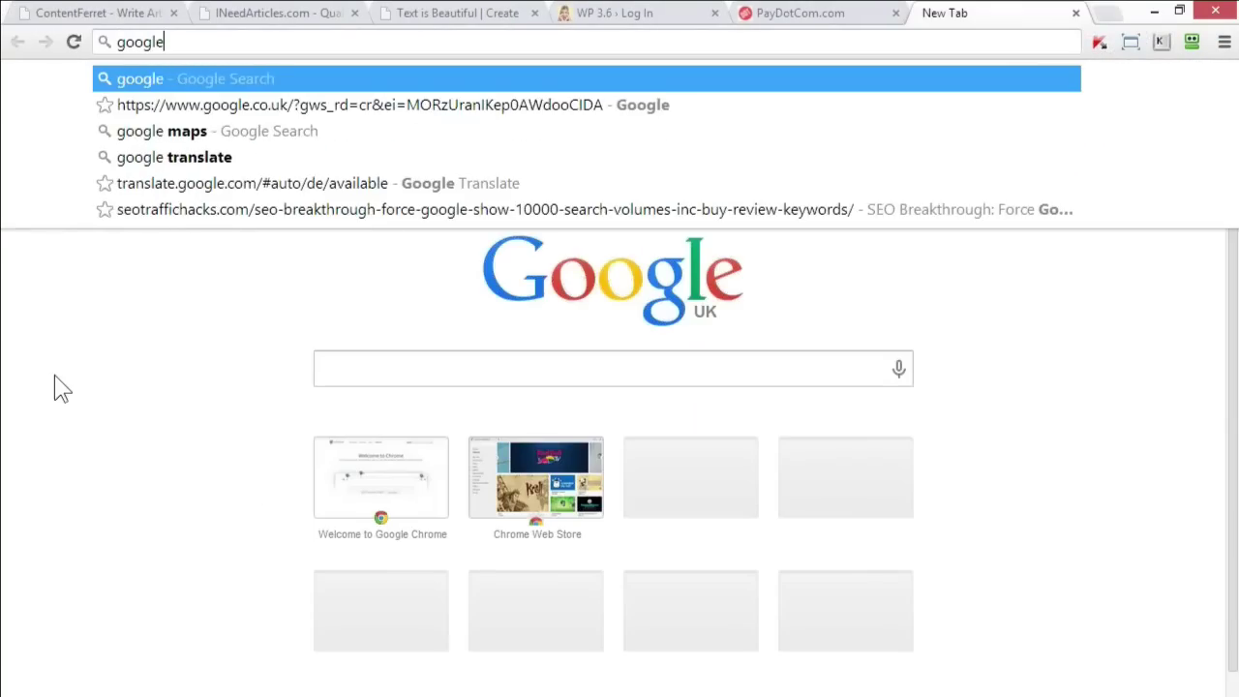
{"action": "type", "text": ".com"}
{"action": "key", "text": "Return"}
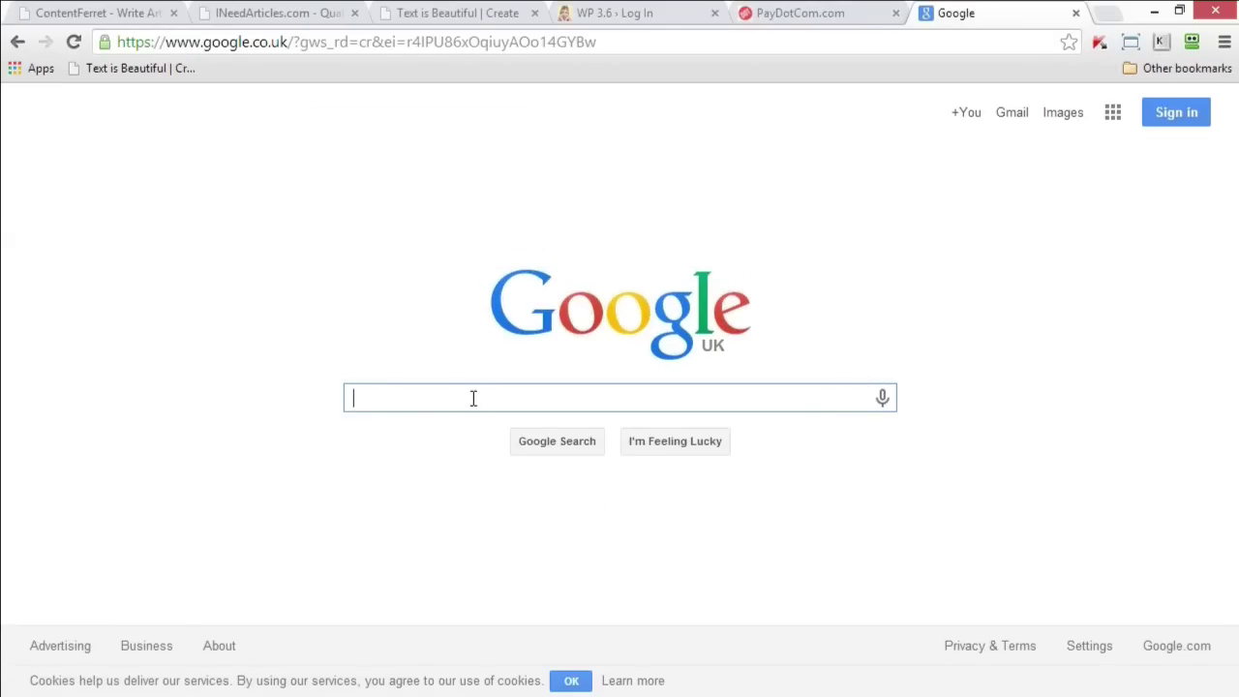
{"action": "type", "text": "weight loss"}
{"action": "key", "text": "Return"}
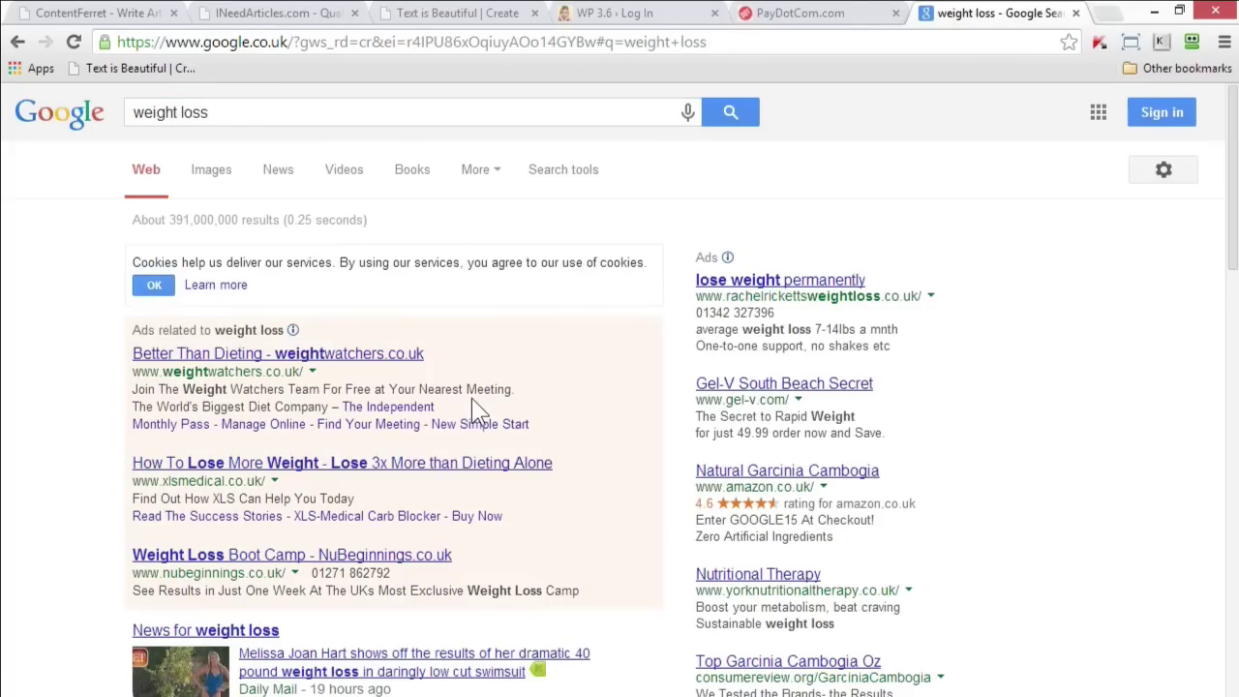
- Repeat the search with weight loss enclosed in quotation marks as an exact phrase
{"action": "left_click", "coordinate": [310, 109]}
{"action": "key", "text": "Home"}
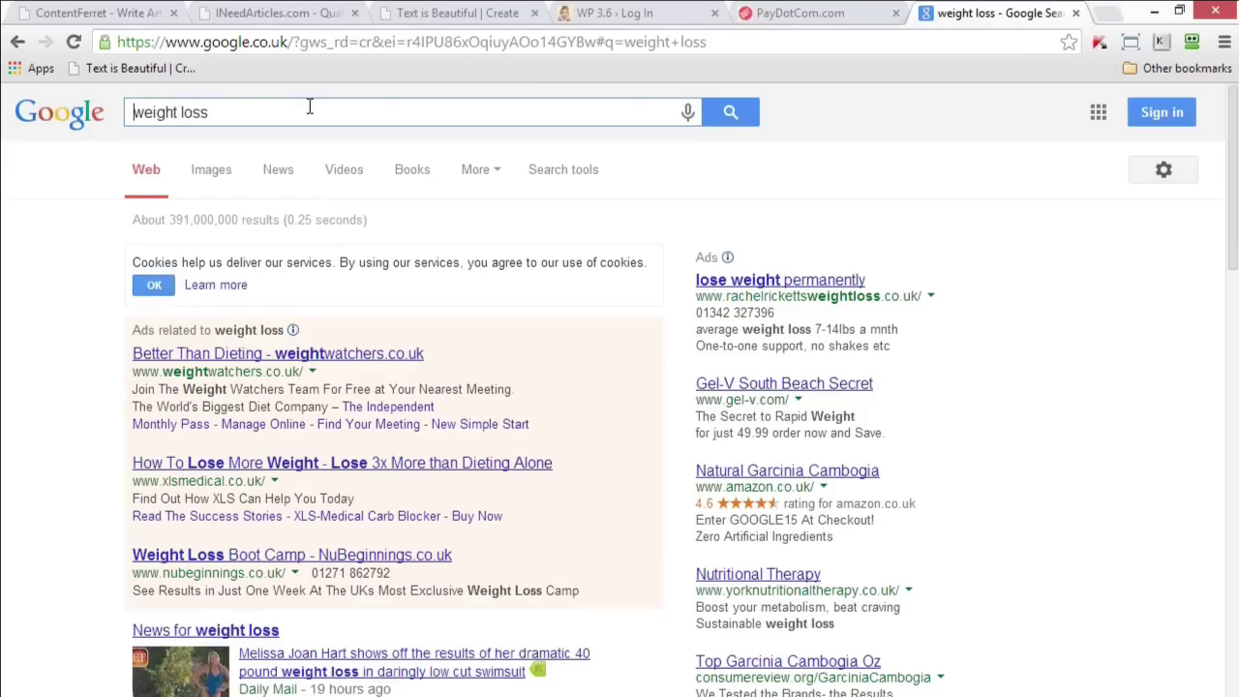
{"action": "type", "text": "\""}
{"action": "key", "text": "End"}
{"action": "type", "text": "\""}
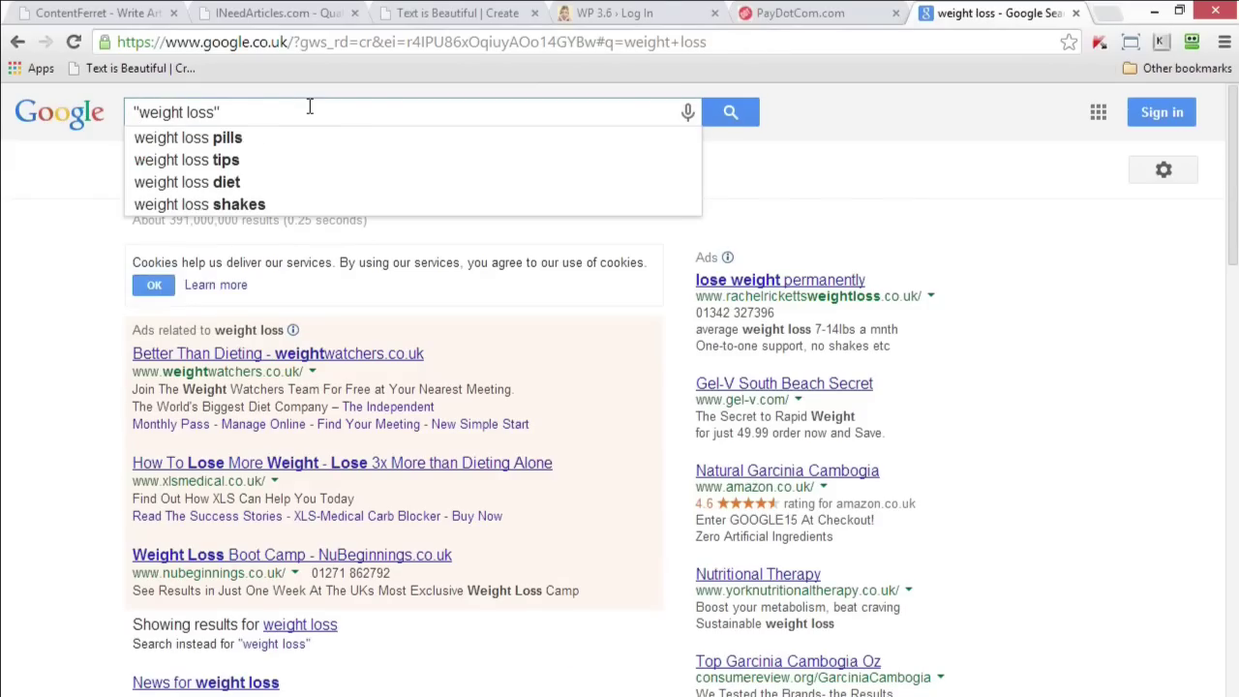
{"action": "key", "text": "Return"}
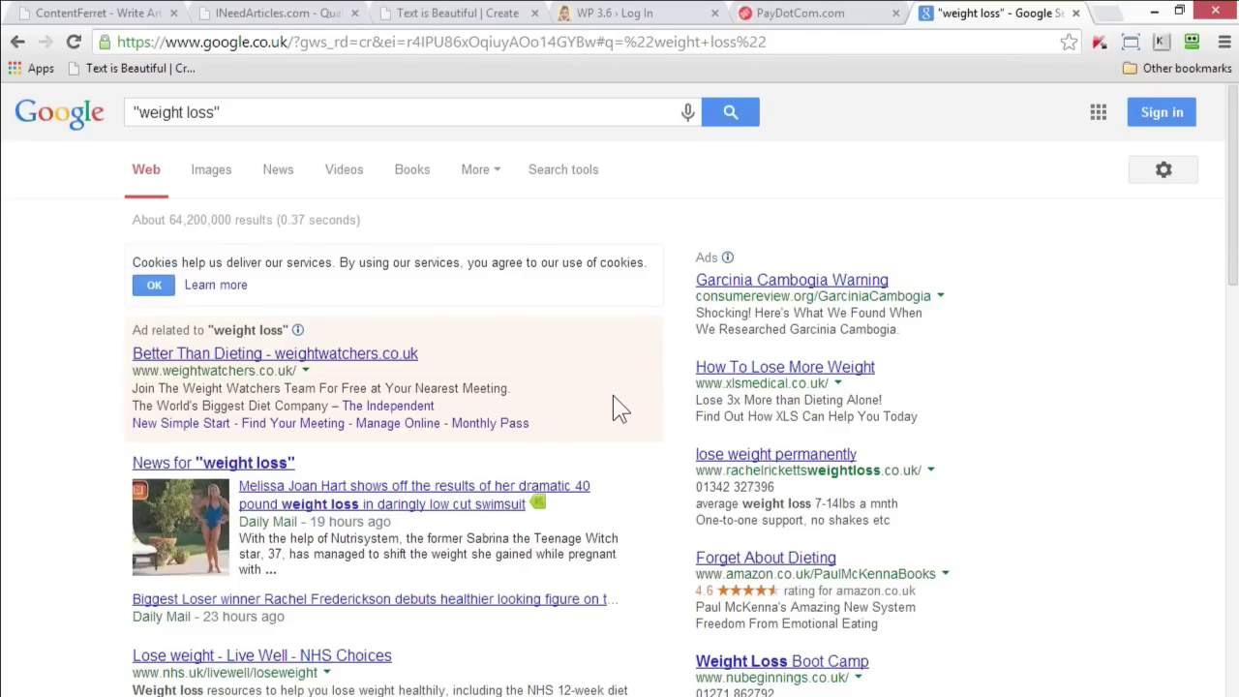
- Open the Patient.co.uk search result "Weight Reduction - How to Lose Weight"
{"action": "scroll", "coordinate": [619, 407], "scroll_direction": "down", "scroll_amount": 3}
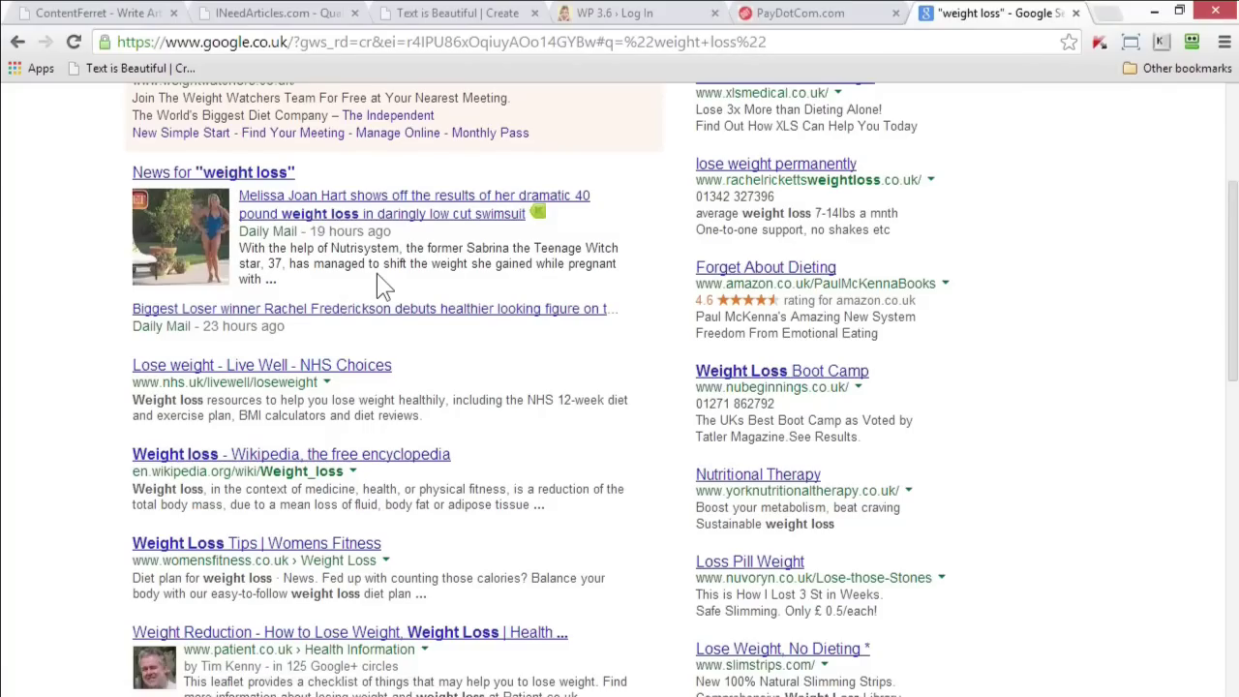
{"action": "scroll", "coordinate": [378, 273], "scroll_direction": "down", "scroll_amount": 1}
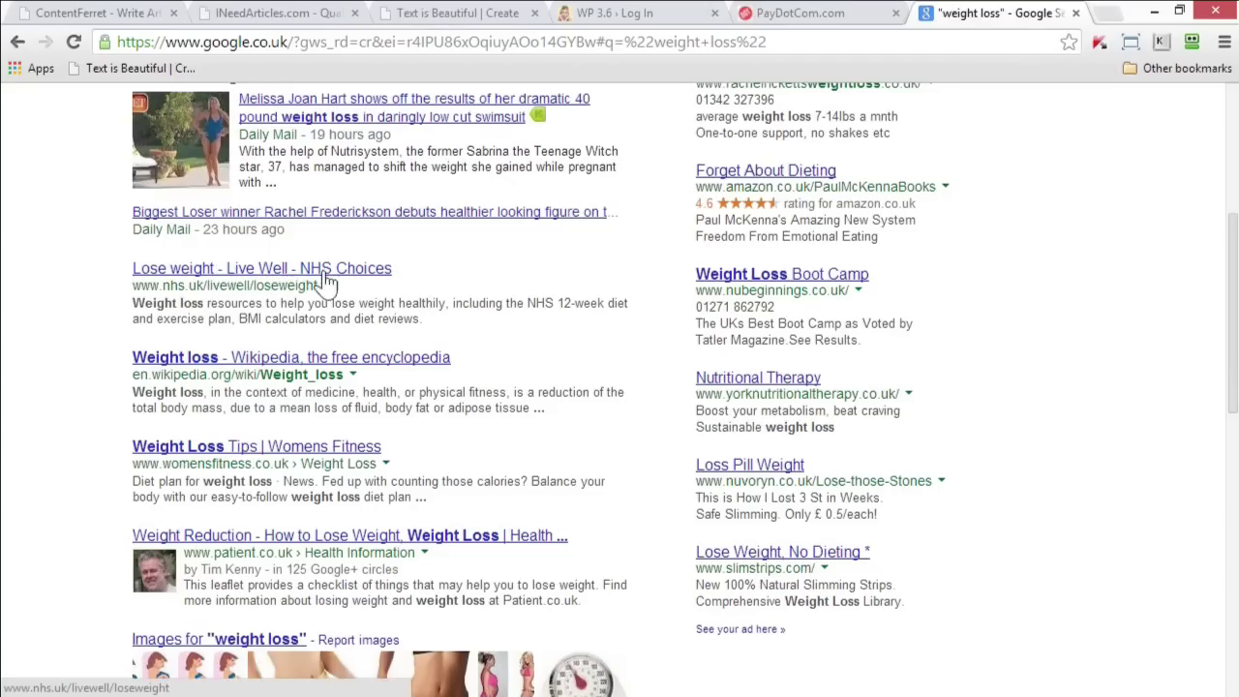
{"action": "scroll", "coordinate": [339, 279], "scroll_direction": "down", "scroll_amount": 1}
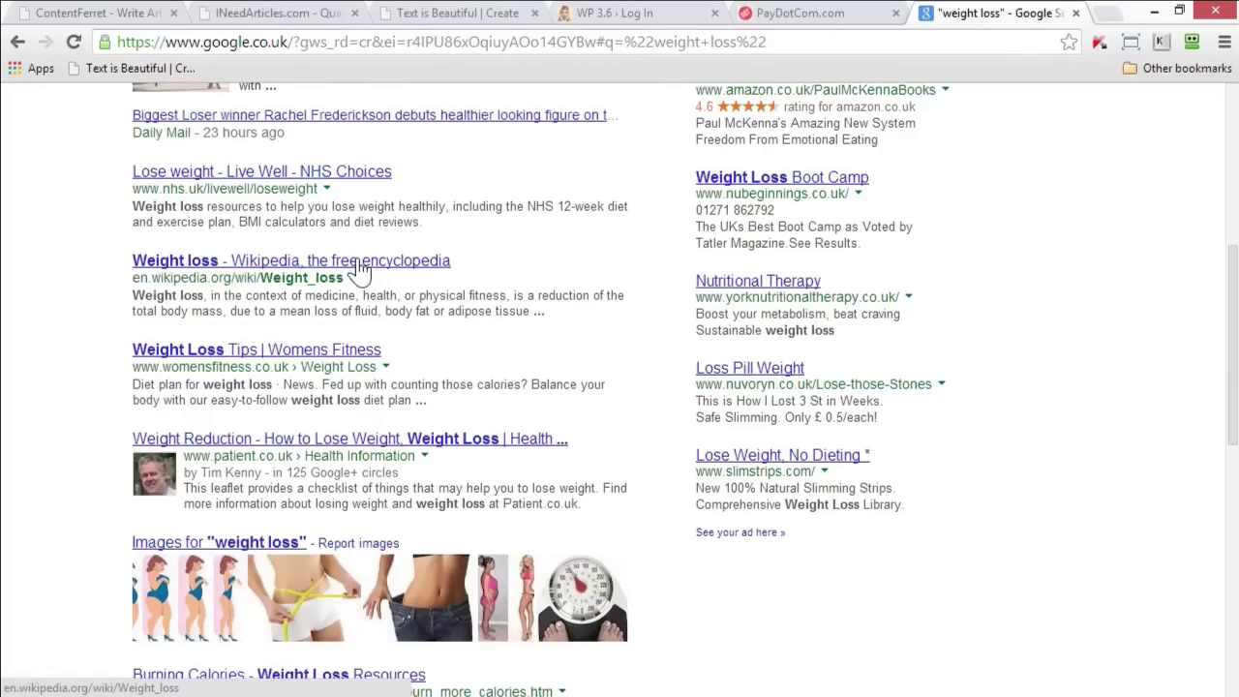
{"action": "scroll", "coordinate": [358, 271], "scroll_direction": "down", "scroll_amount": 1}
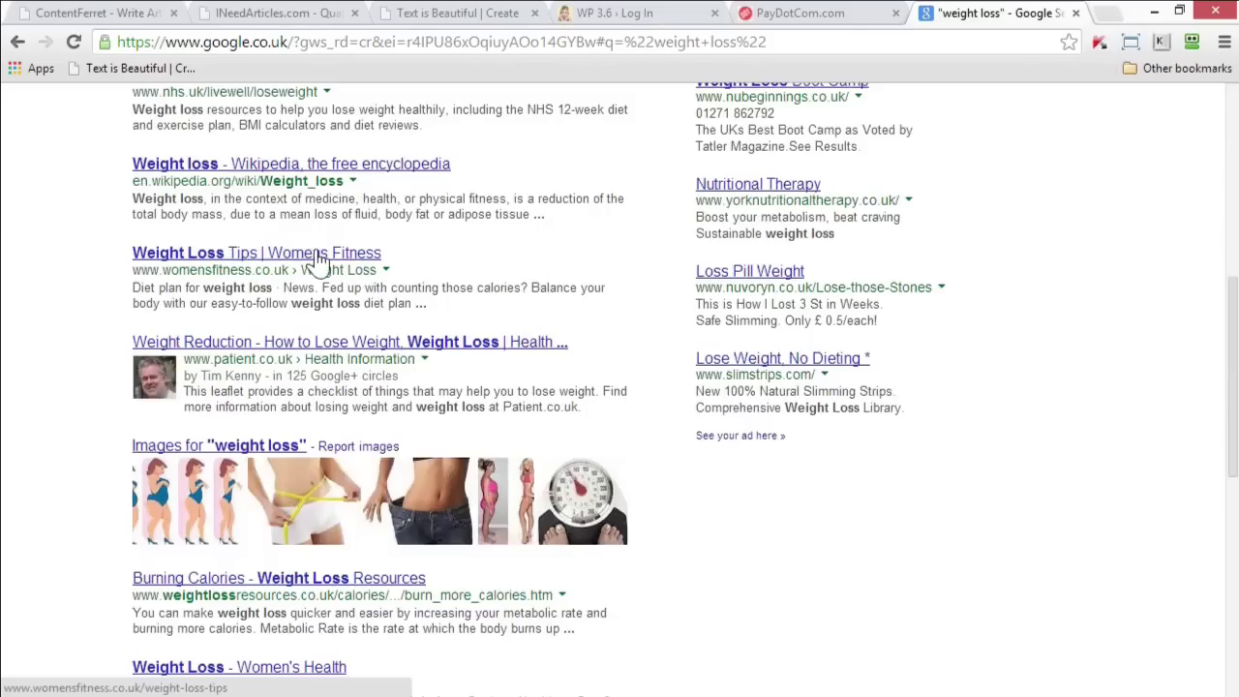
{"action": "scroll", "coordinate": [323, 260], "scroll_direction": "down", "scroll_amount": 1}
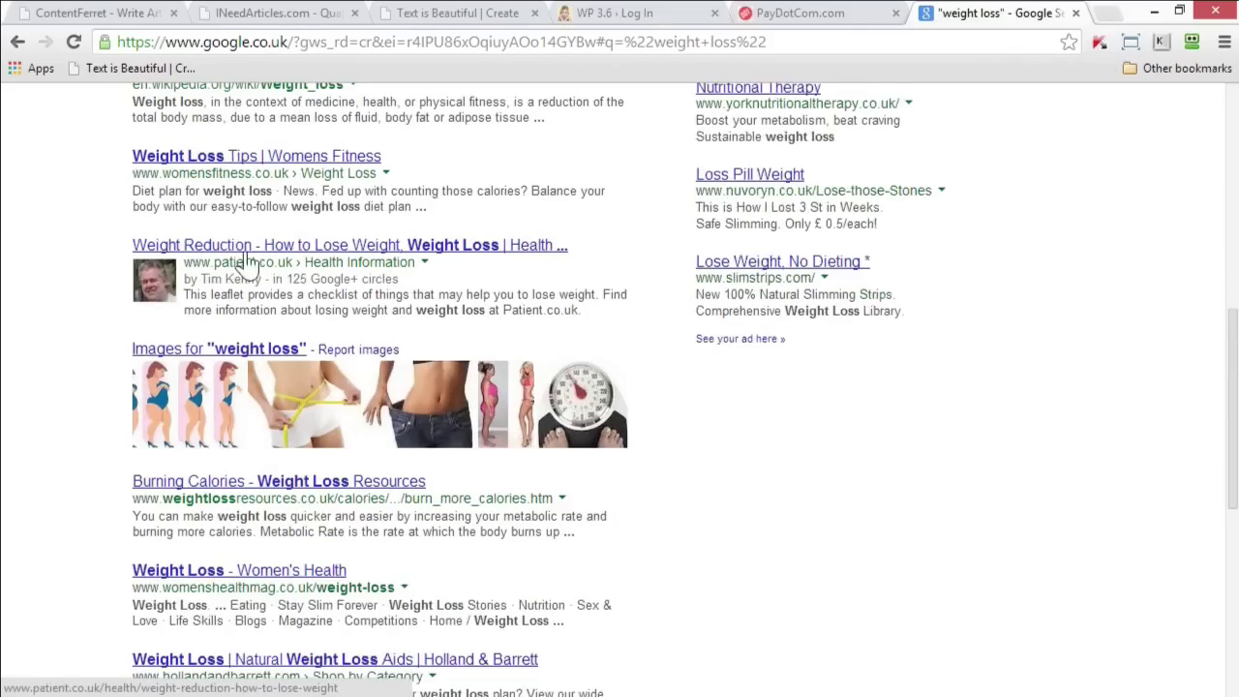
{"action": "left_click", "coordinate": [383, 254]}
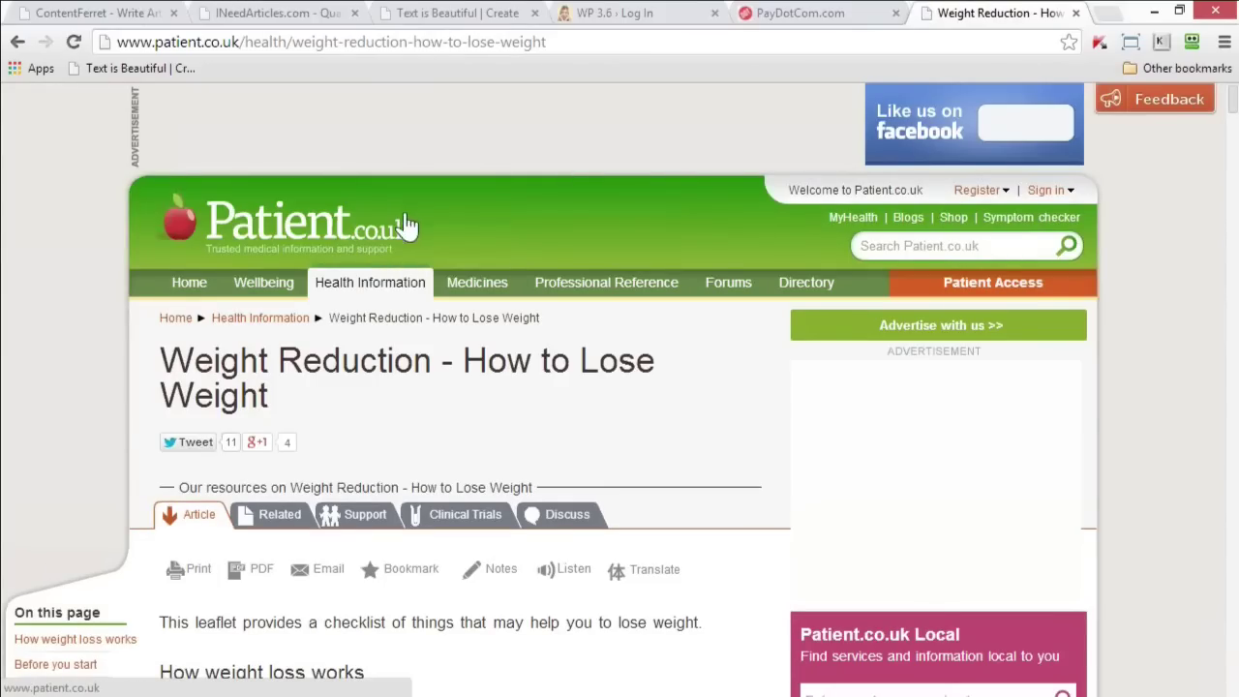
- Find the sentence about 3,500 calories in the article and place a blank Microsoft Word document beside the browser page
{"action": "scroll", "coordinate": [407, 225], "scroll_direction": "down", "scroll_amount": 5}
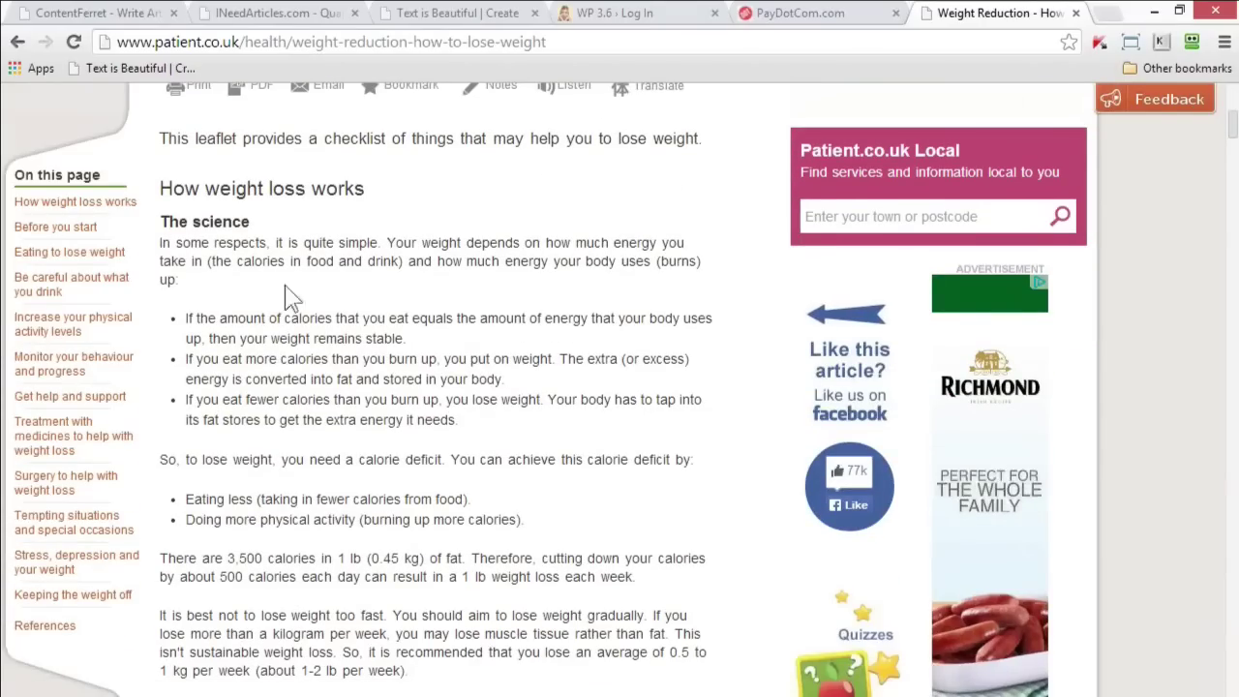
{"action": "scroll", "coordinate": [380, 288], "scroll_direction": "down", "scroll_amount": 1}
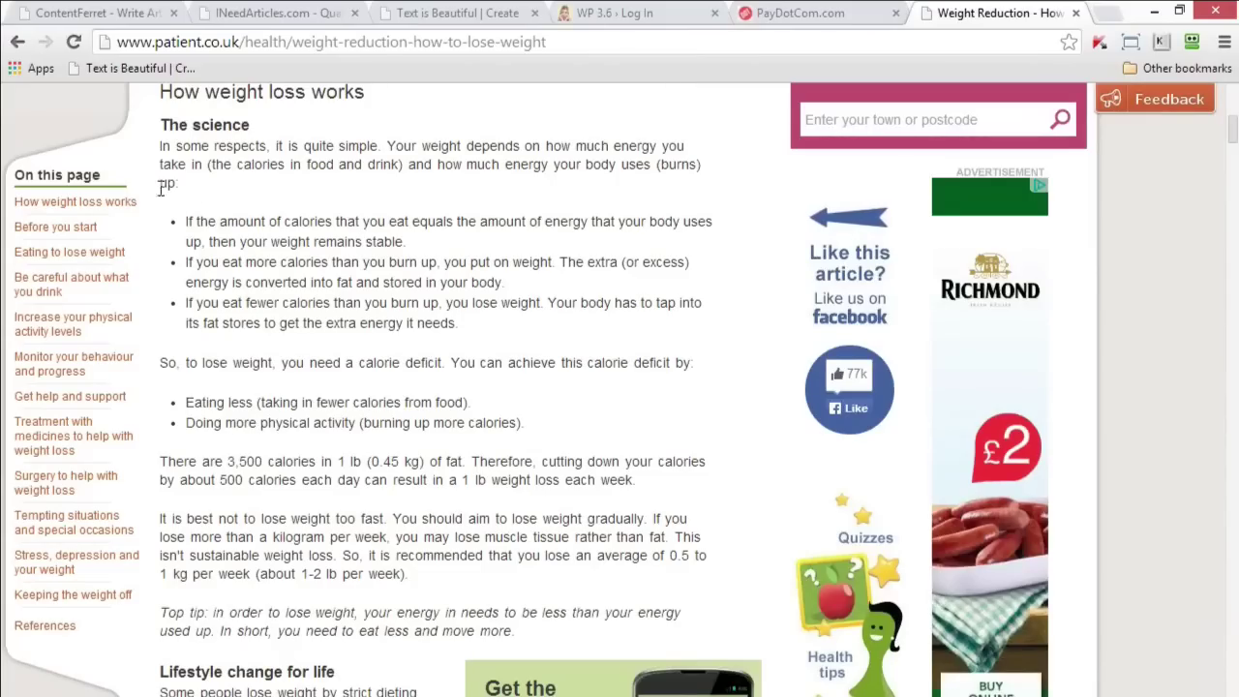
{"action": "scroll", "coordinate": [287, 184], "scroll_direction": "down", "scroll_amount": 1}
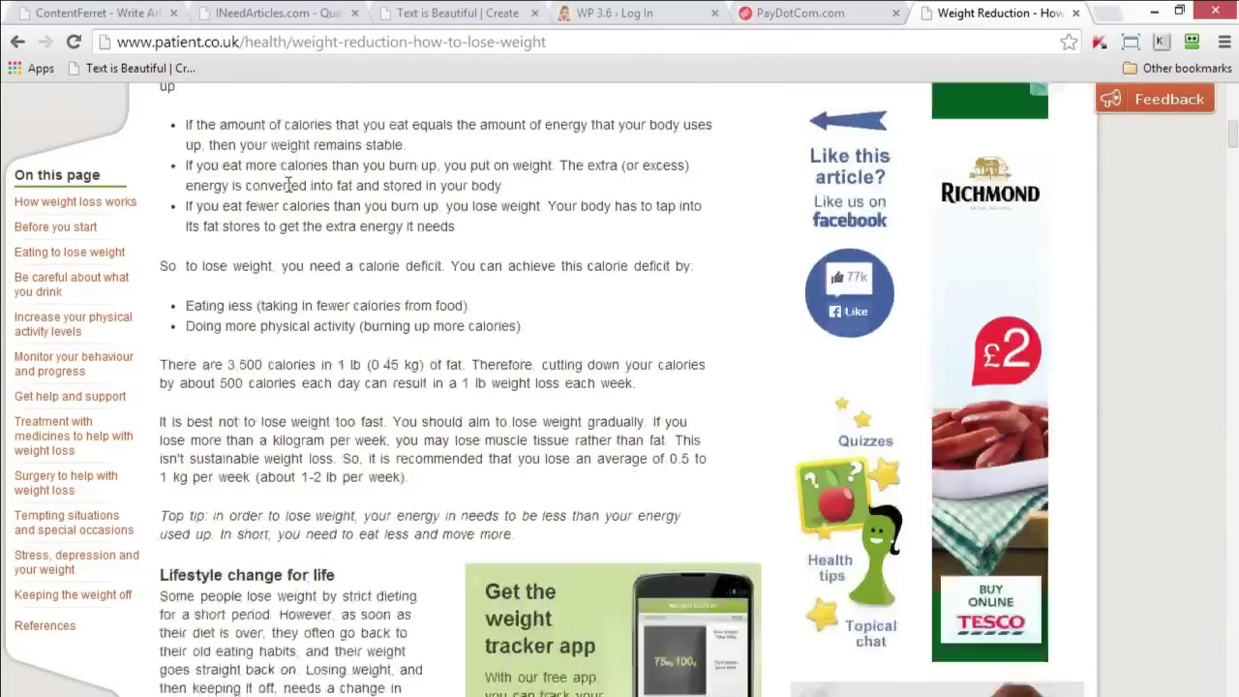
{"action": "scroll", "coordinate": [287, 184], "scroll_direction": "up", "scroll_amount": 1}
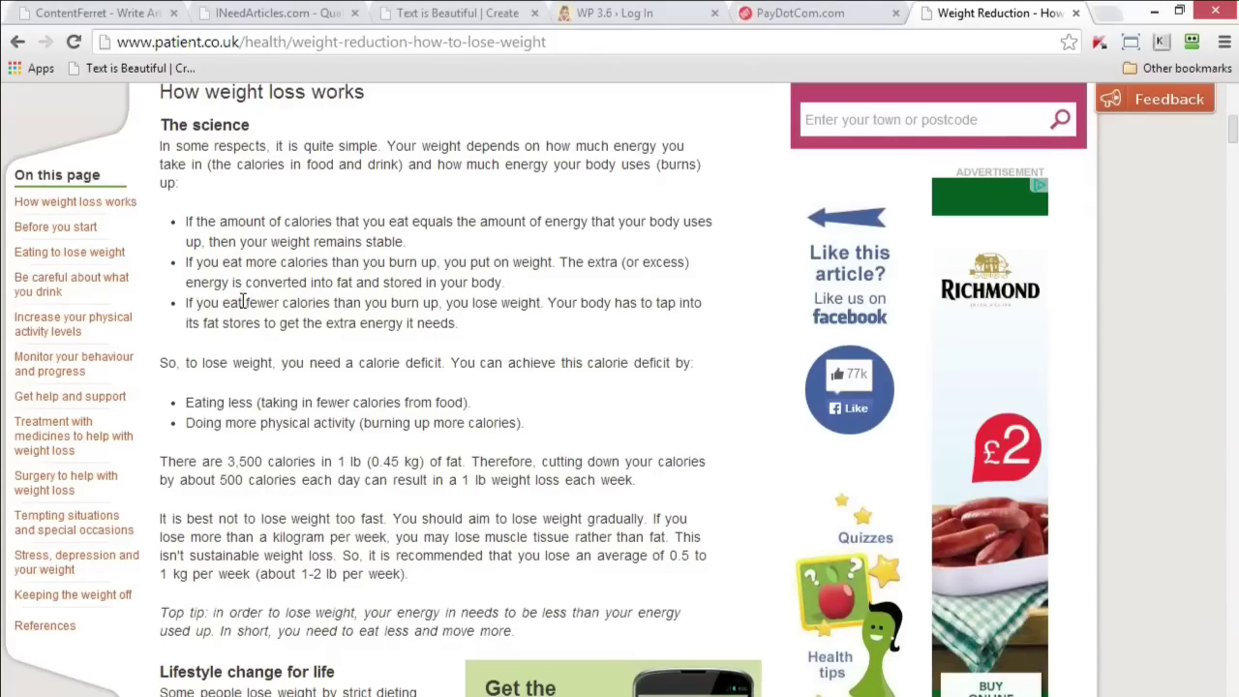
{"action": "scroll", "coordinate": [254, 300], "scroll_direction": "down", "scroll_amount": 1}
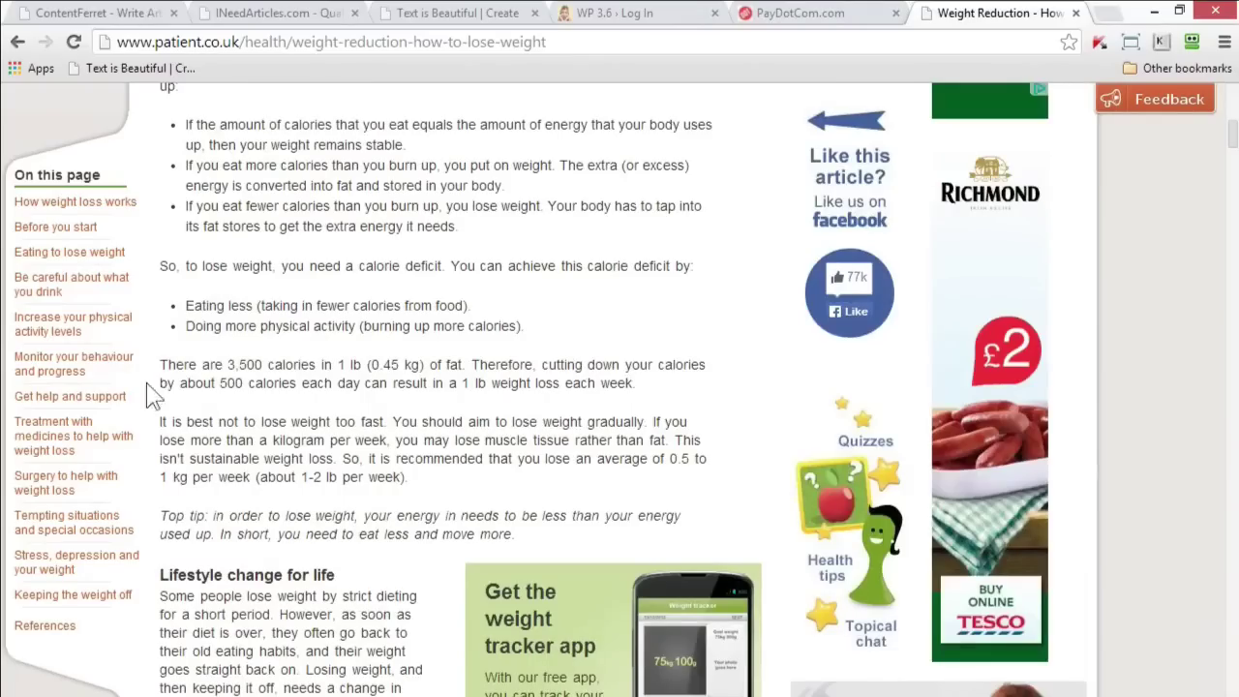
{"action": "left_click_drag", "start_coordinate": [159, 365], "coordinate": [454, 365]}
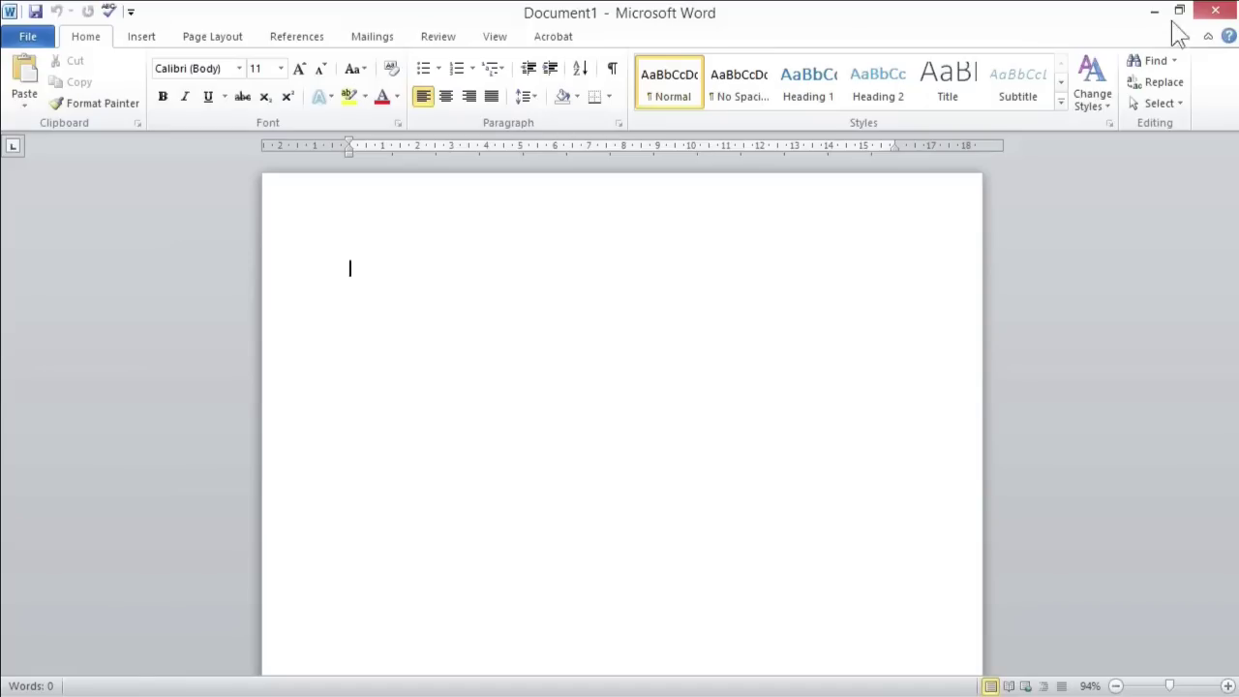
{"action": "key", "text": "super+Right"}
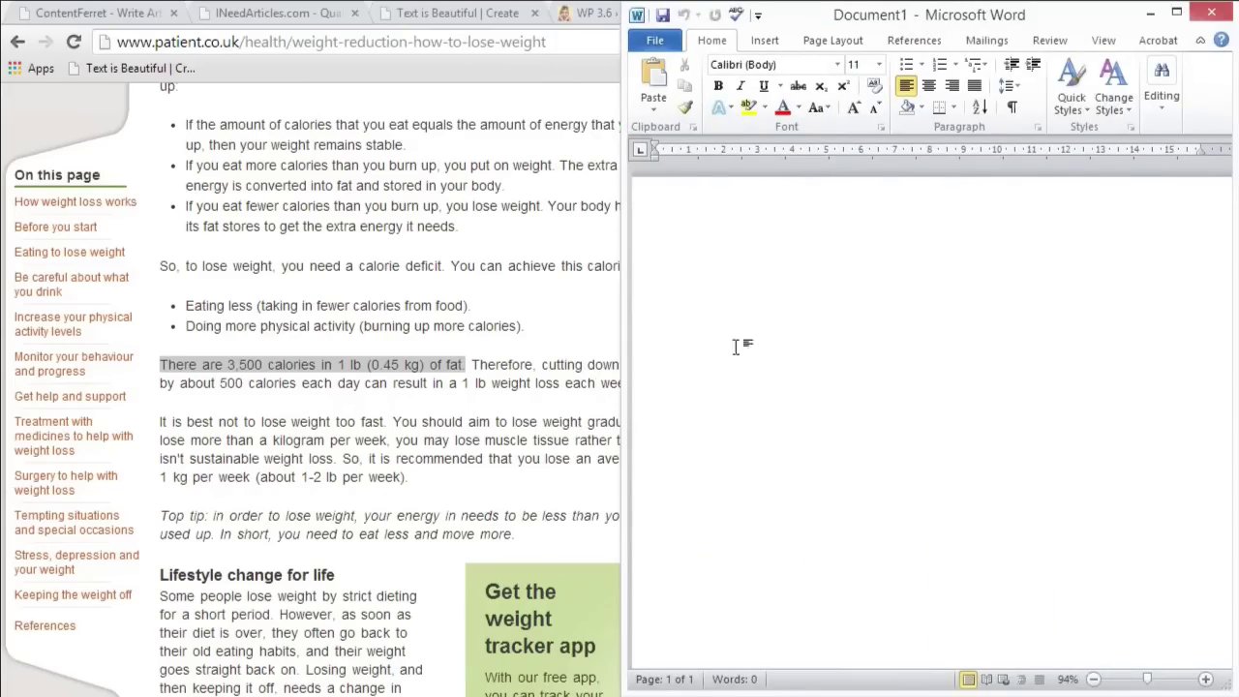
- Copy the sentence "There are 3,500 calories in 1 lb (0.45 kg) of fat." from the article into the Word document
{"action": "left_click", "coordinate": [341, 364]}
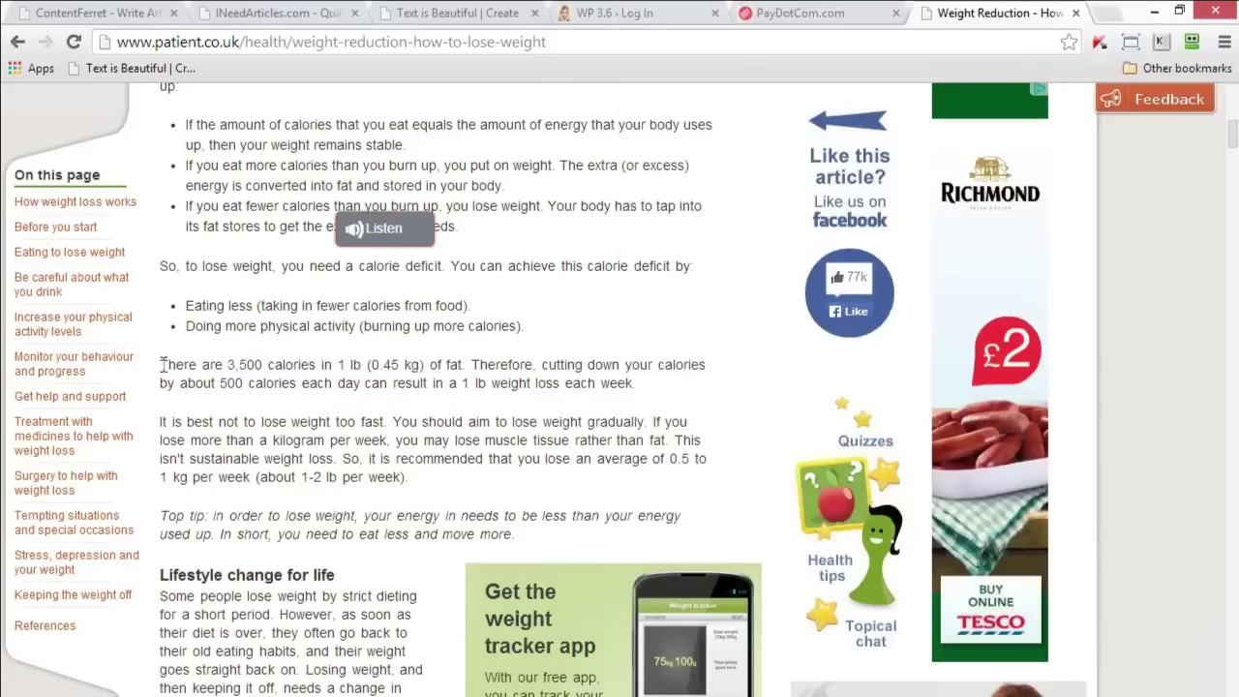
{"action": "left_click_drag", "start_coordinate": [162, 364], "coordinate": [468, 373]}
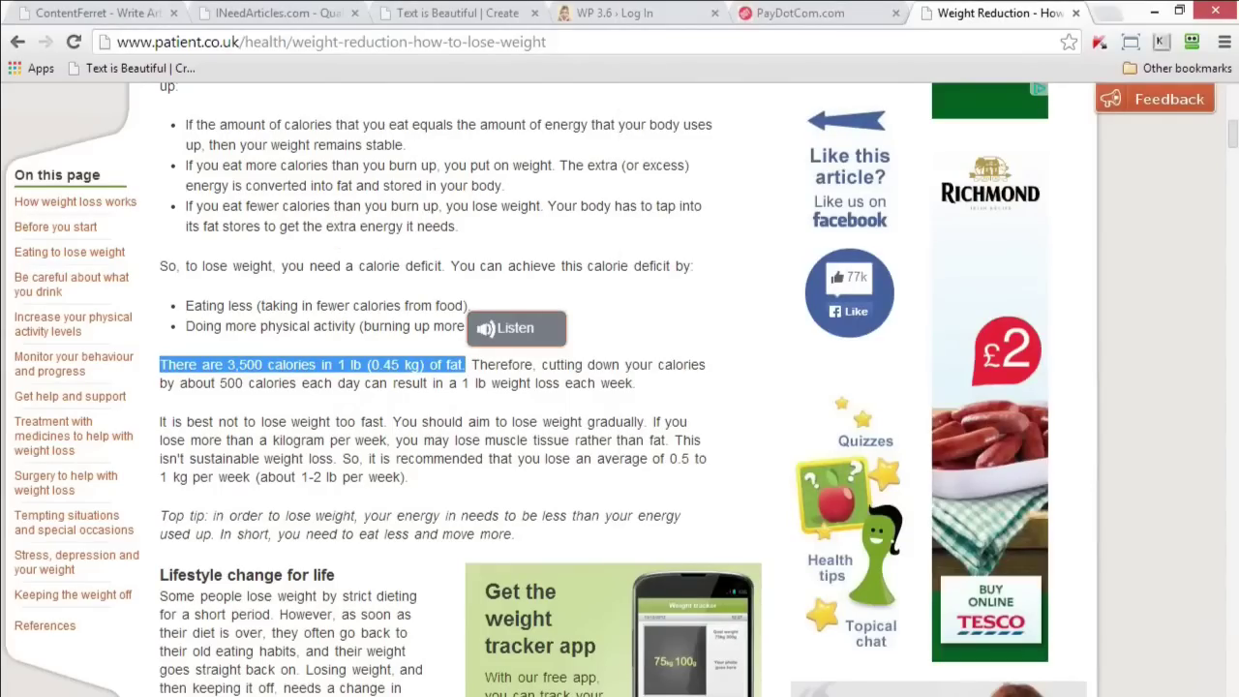
{"action": "key", "text": "ctrl+c"}
{"action": "key", "text": "alt+Tab"}
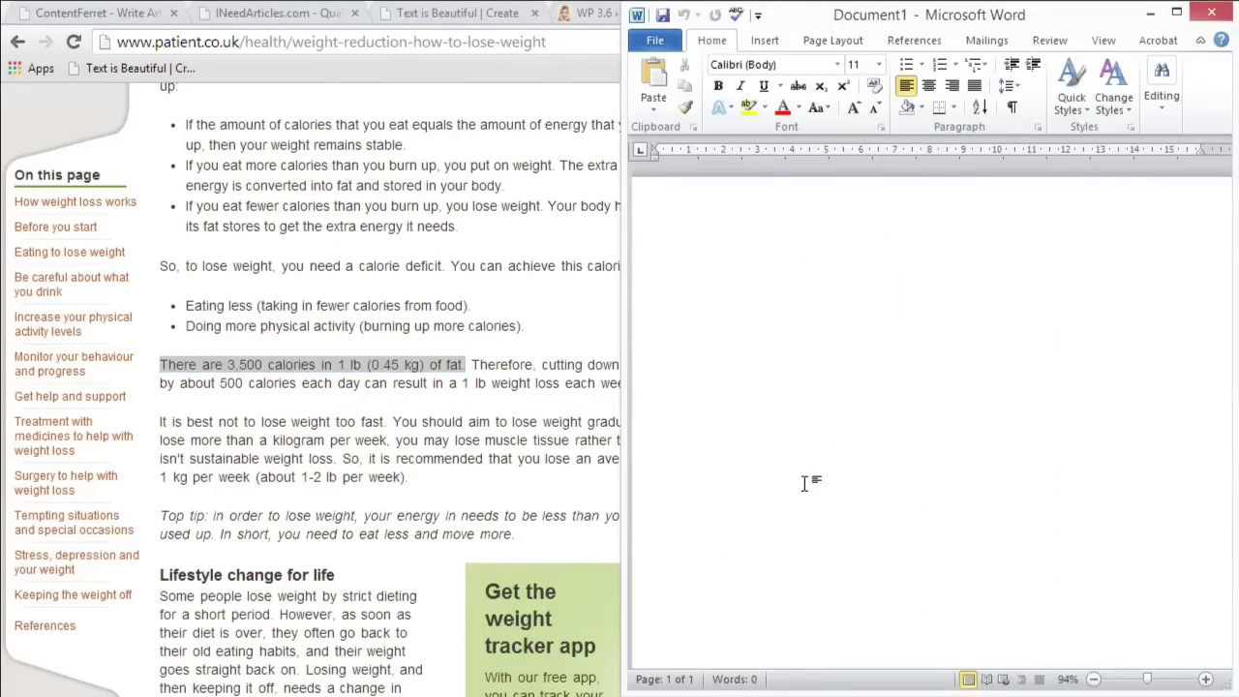
{"action": "key", "text": "ctrl+v"}
- Copy "It is best not to lose weight too fast. You should aim to lose weight gradually." from the article into the Word document
{"action": "key", "text": "alt+Tab"}
{"action": "left_click", "coordinate": [320, 412]}
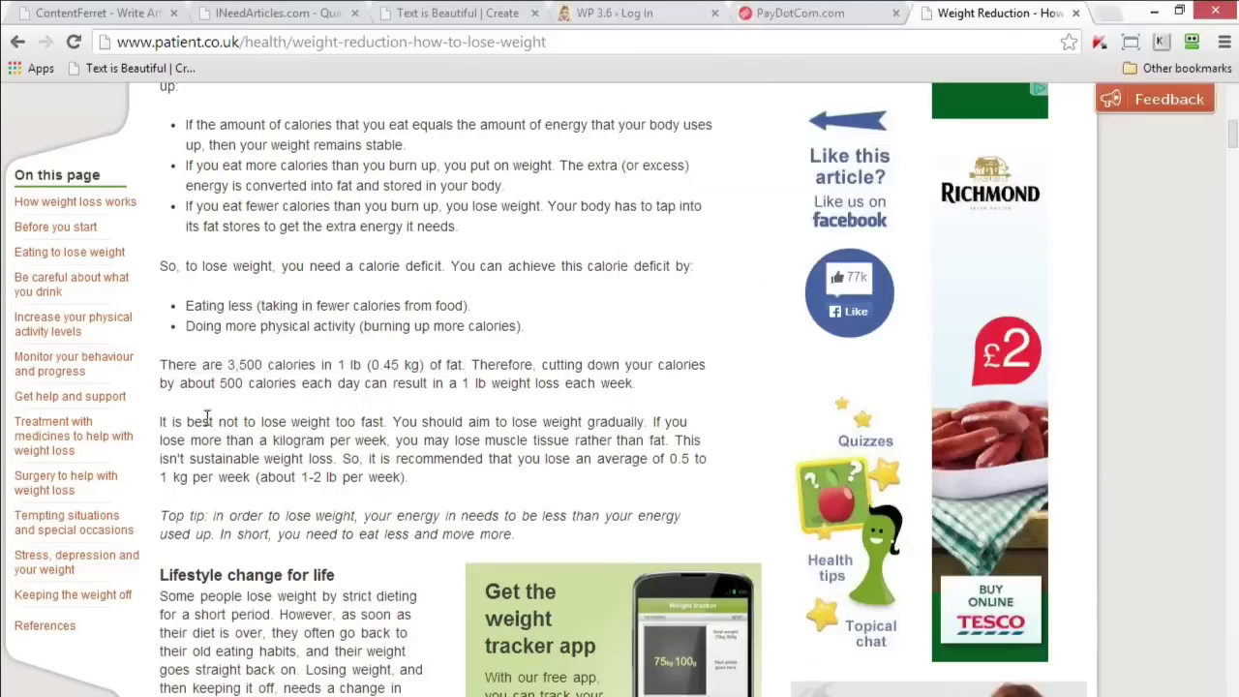
{"action": "left_click_drag", "start_coordinate": [160, 423], "coordinate": [647, 423]}
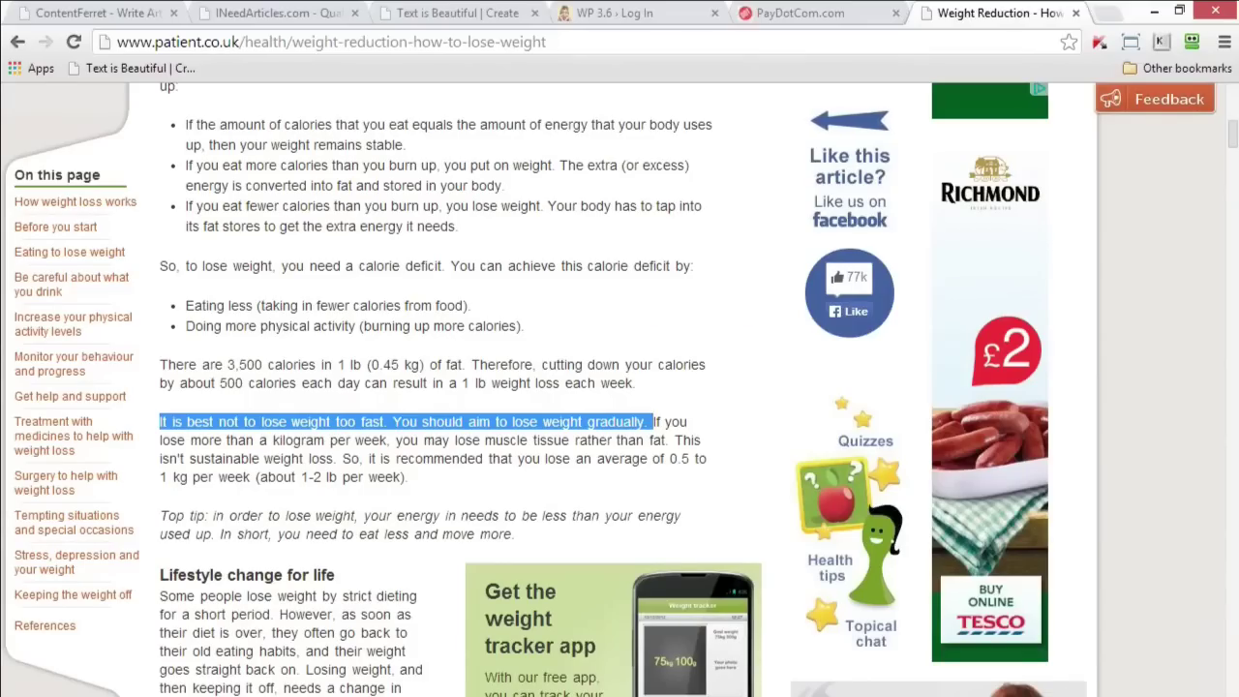
{"action": "key", "text": "ctrl+c"}
{"action": "key", "text": "alt+Tab"}
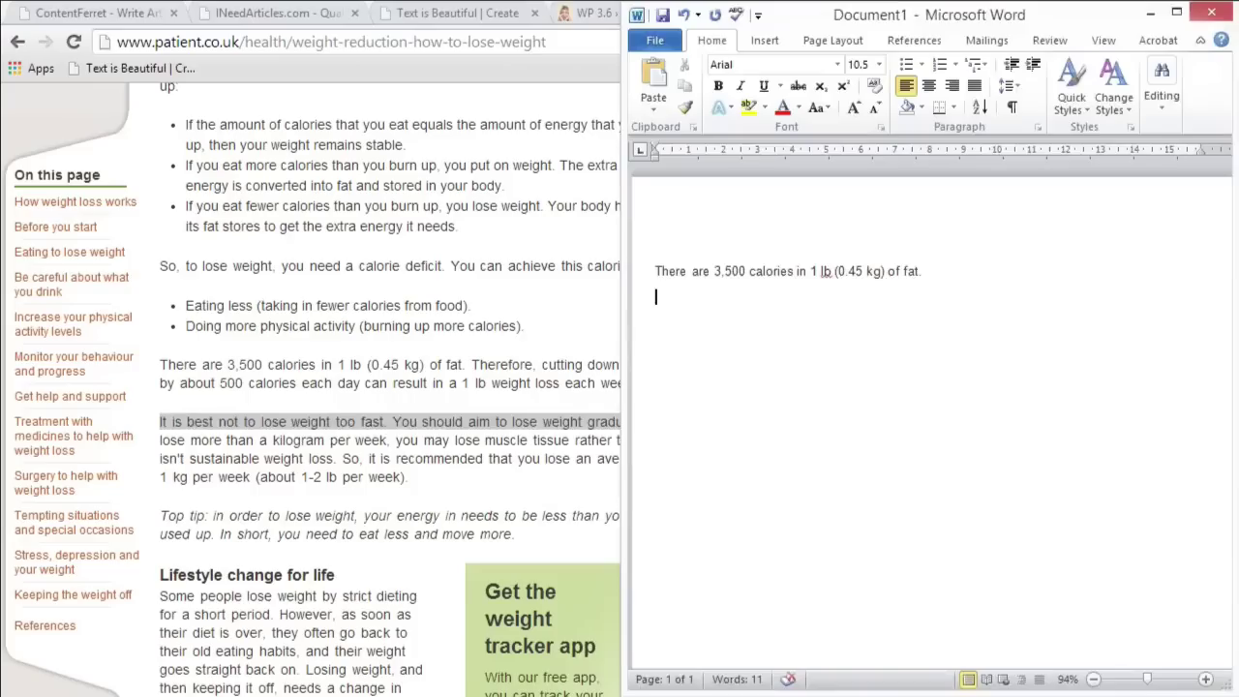
{"action": "key", "text": "ctrl+v"}
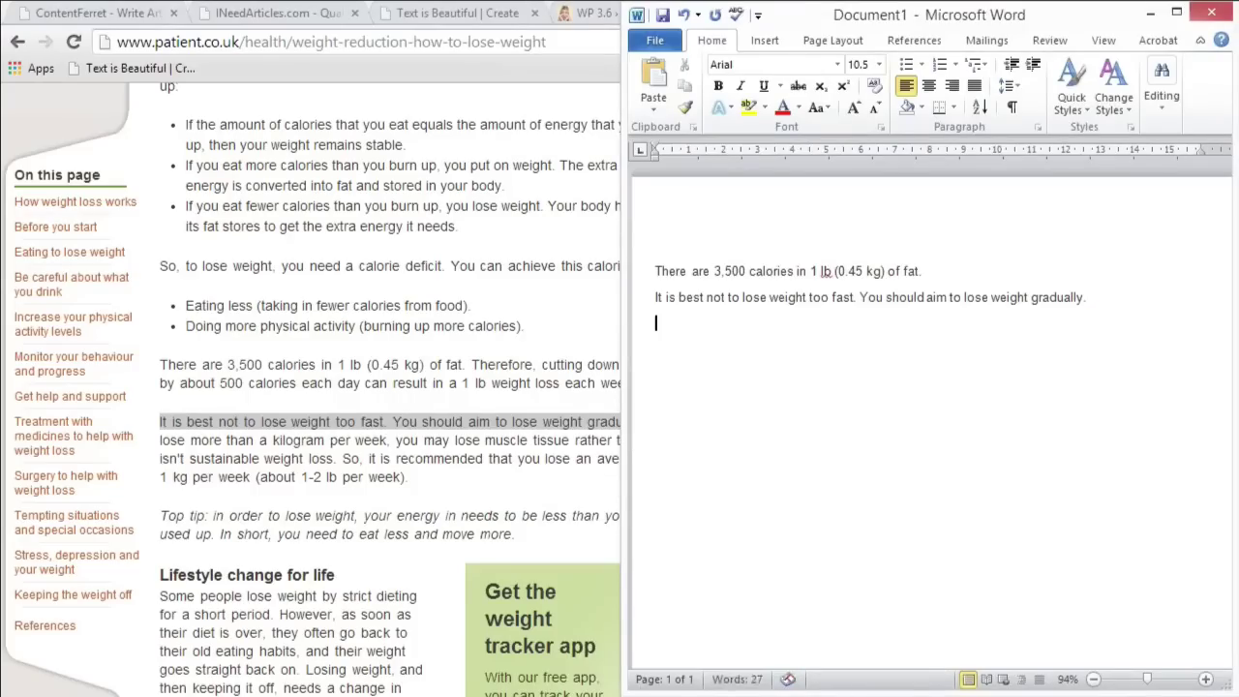
- Copy the article's "Top tip" about energy needs into the Word document and add the line CONTROVERSY below it
{"action": "left_click", "coordinate": [366, 441]}
{"action": "scroll", "coordinate": [366, 441], "scroll_direction": "down", "scroll_amount": 3}
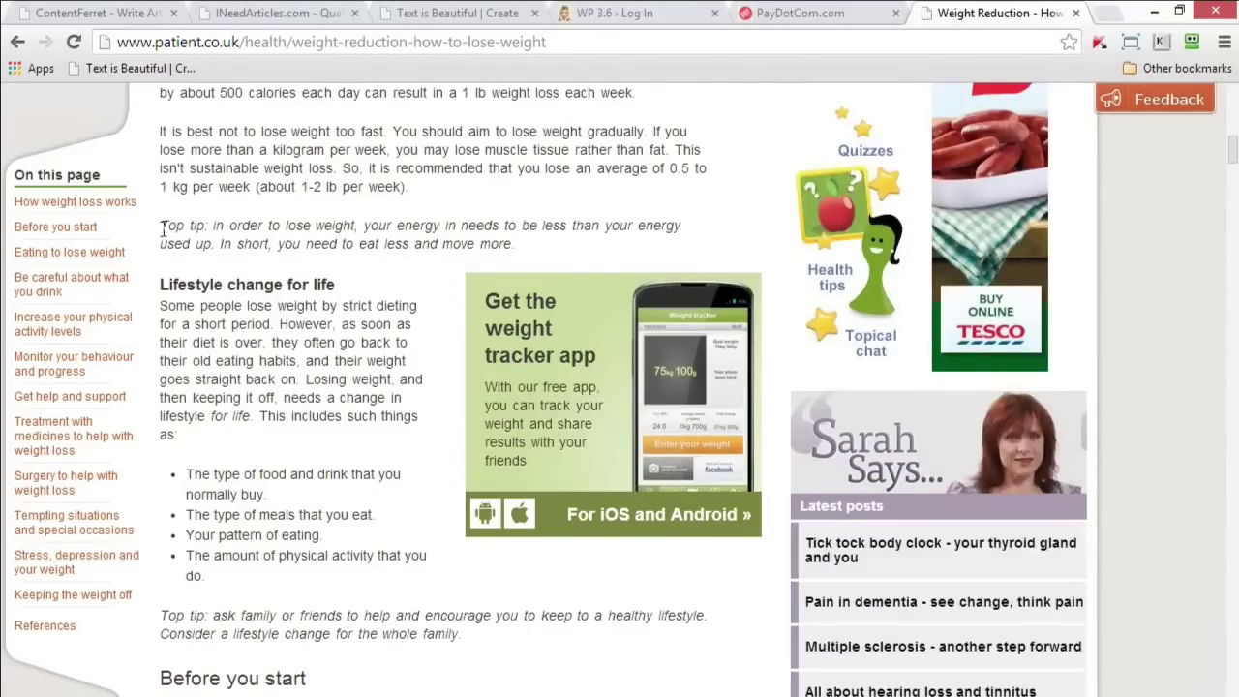
{"action": "left_click_drag", "start_coordinate": [165, 224], "coordinate": [529, 246]}
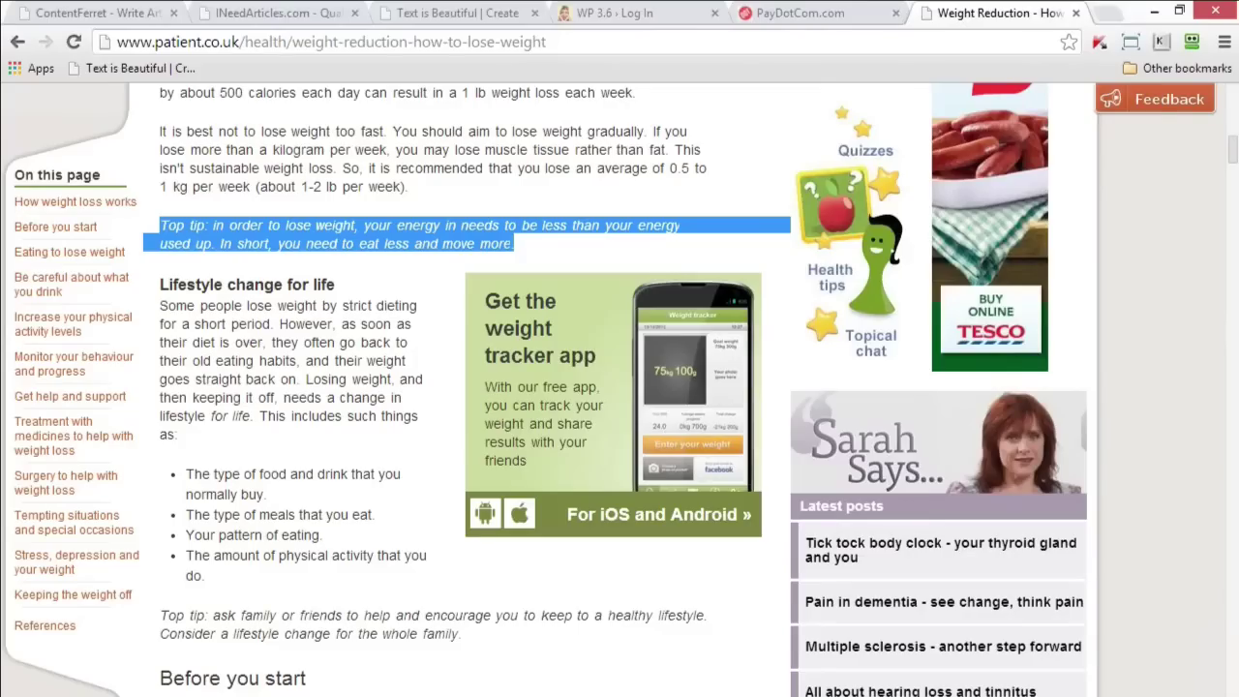
{"action": "key", "text": "alt+Tab"}
{"action": "key", "text": "ctrl+v"}
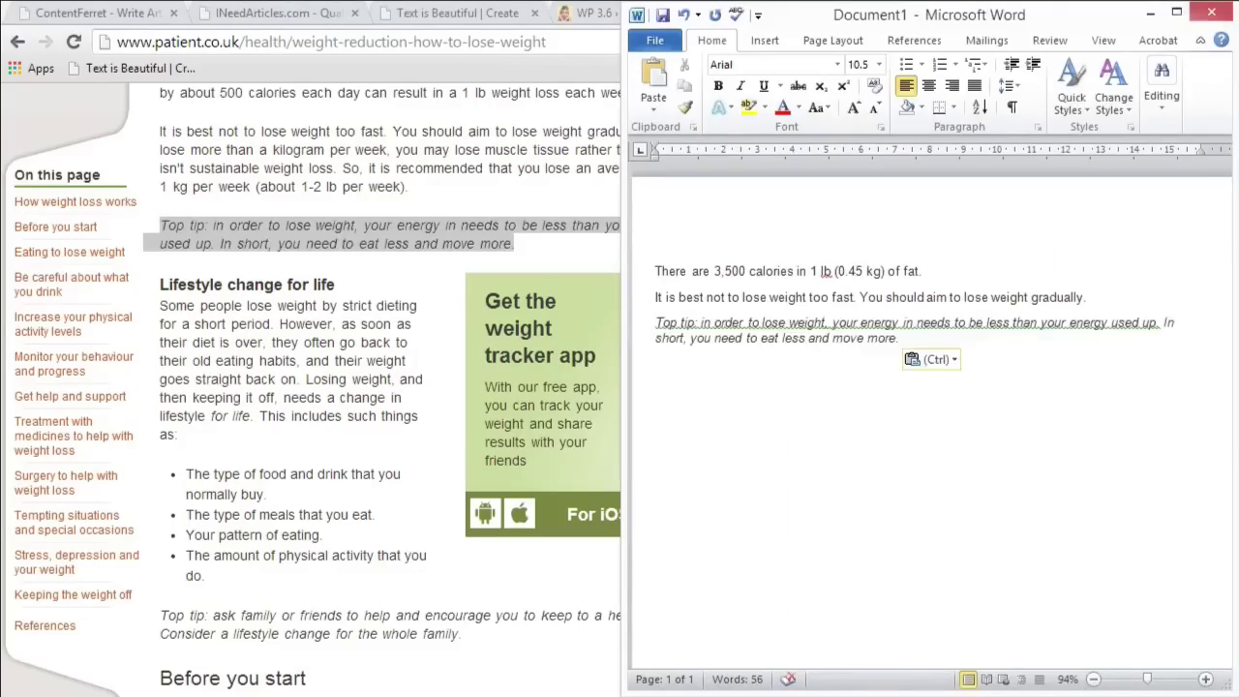
{"action": "key", "text": "Return"}
{"action": "type", "text": "CONTROVERSY"}
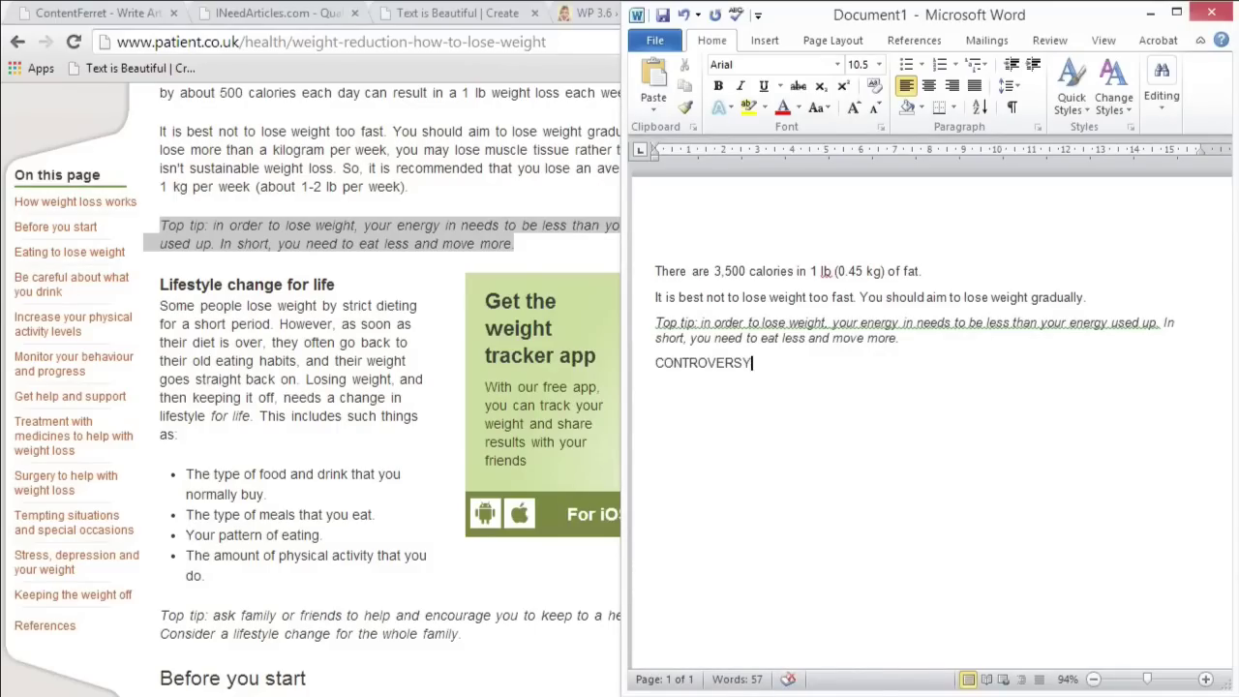
- Copy the article heading "Lifestyle change for life" into the Word document below the CONTROVERSY line
{"action": "left_click", "coordinate": [302, 433]}
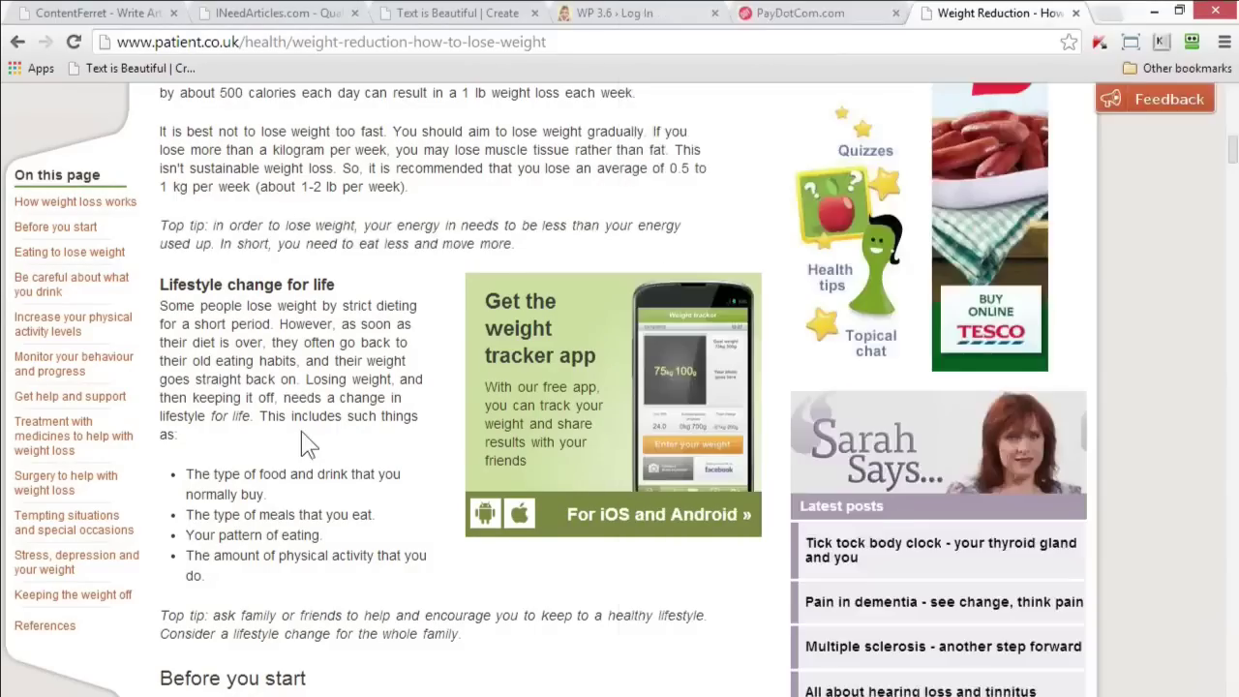
{"action": "scroll", "coordinate": [301, 433], "scroll_direction": "down", "scroll_amount": 1}
{"action": "left_click_drag", "start_coordinate": [162, 187], "coordinate": [349, 194]}
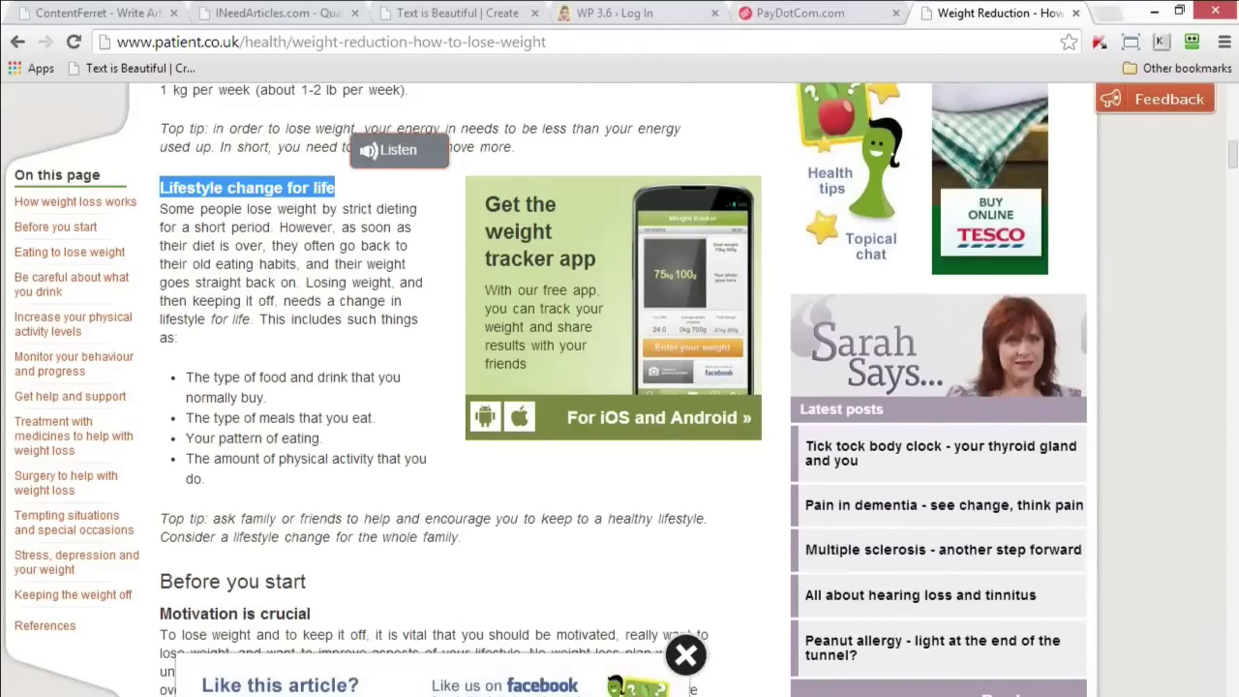
{"action": "key", "text": "alt+Tab"}
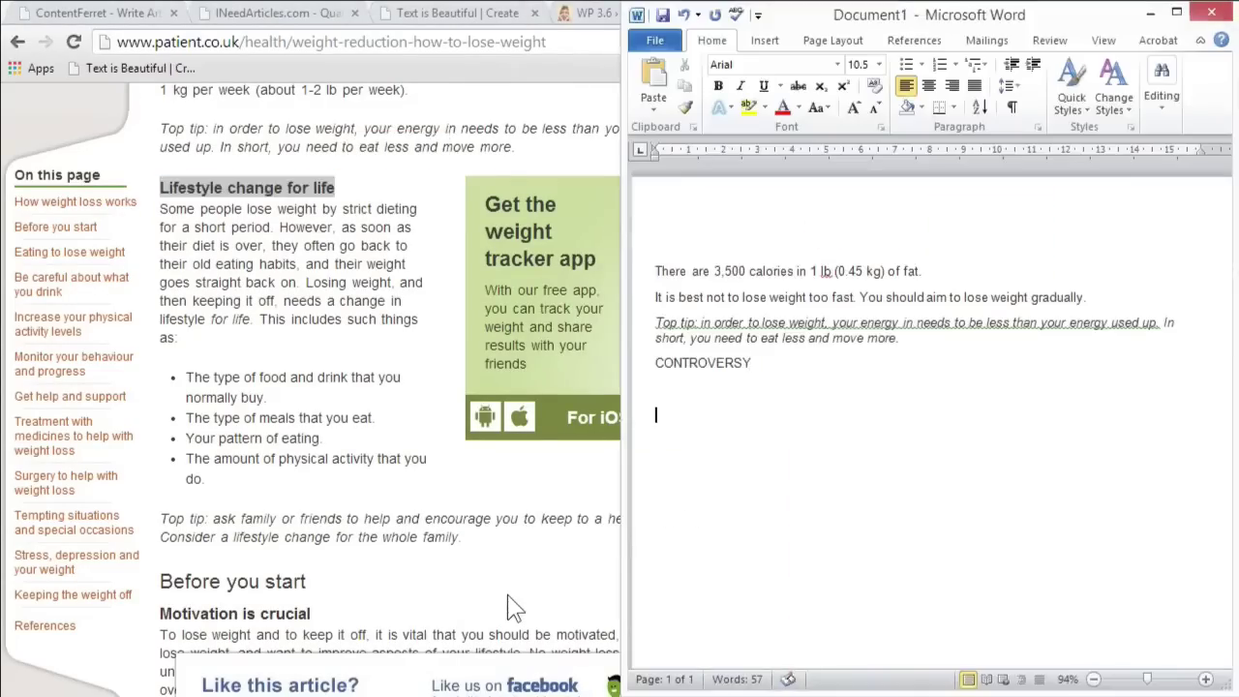
{"action": "key", "text": "ctrl+v"}
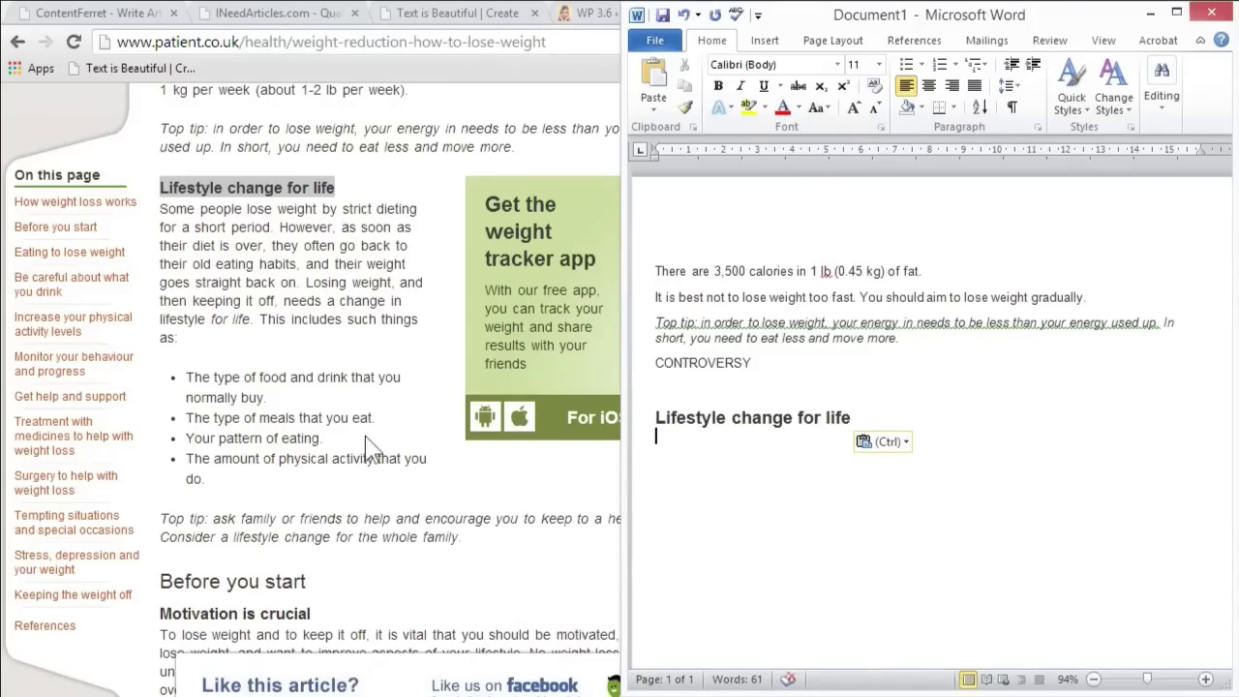
- Copy the article's "Motivation is crucial" heading and the paragraph under it into the Word document
{"action": "left_click", "coordinate": [277, 443]}
{"action": "scroll", "coordinate": [280, 377], "scroll_direction": "down", "scroll_amount": 1}
{"action": "scroll", "coordinate": [280, 376], "scroll_direction": "down", "scroll_amount": 3}
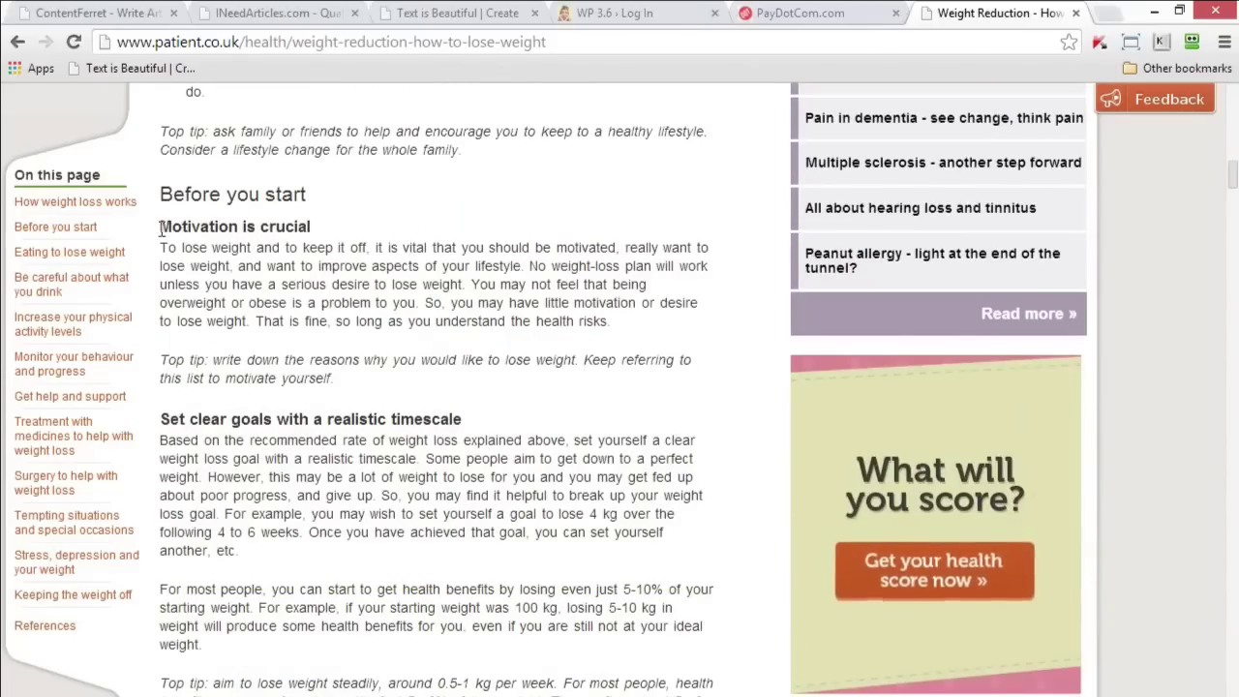
{"action": "left_click_drag", "start_coordinate": [161, 229], "coordinate": [341, 235]}
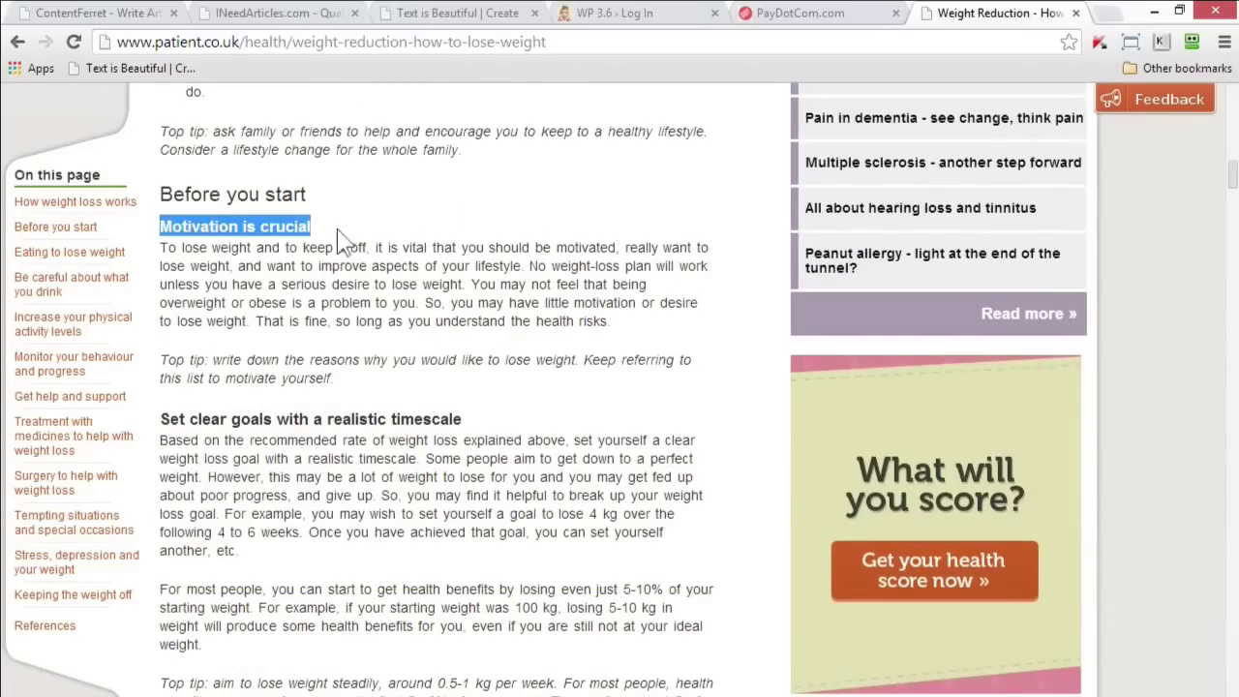
{"action": "left_click", "coordinate": [608, 329], "text": "shift"}
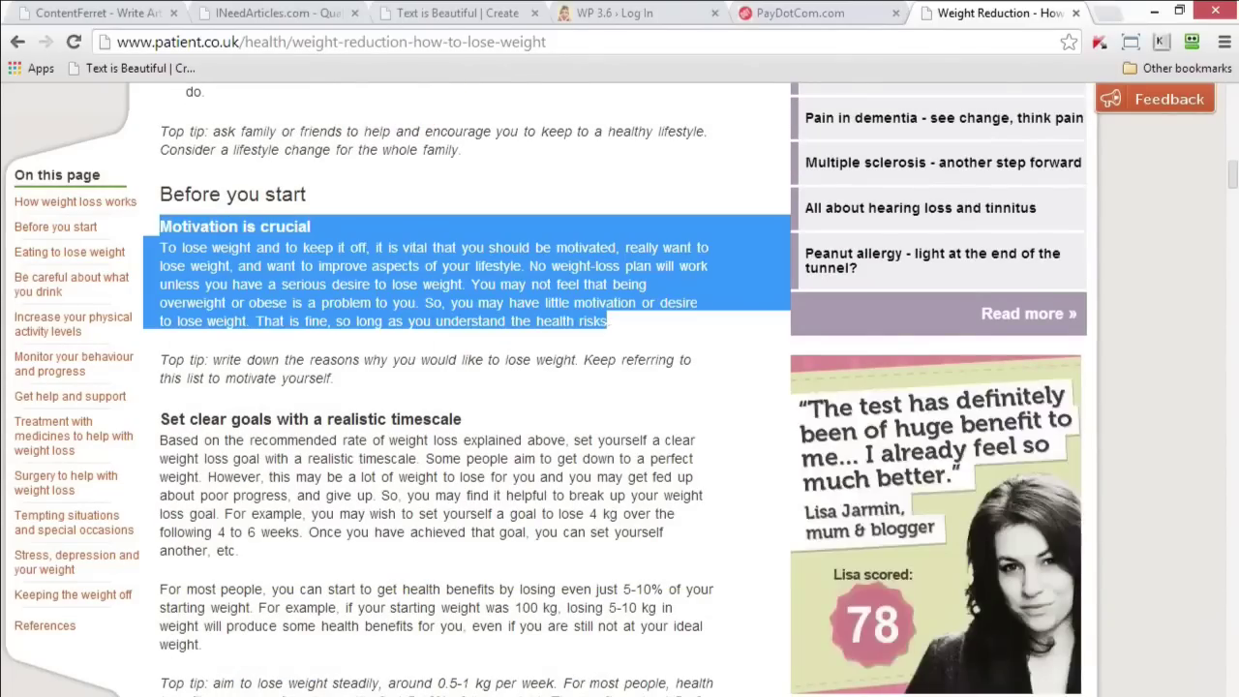
{"action": "key", "text": "ctrl+c"}
{"action": "key", "text": "alt+Tab"}
{"action": "key", "text": "ctrl+v"}
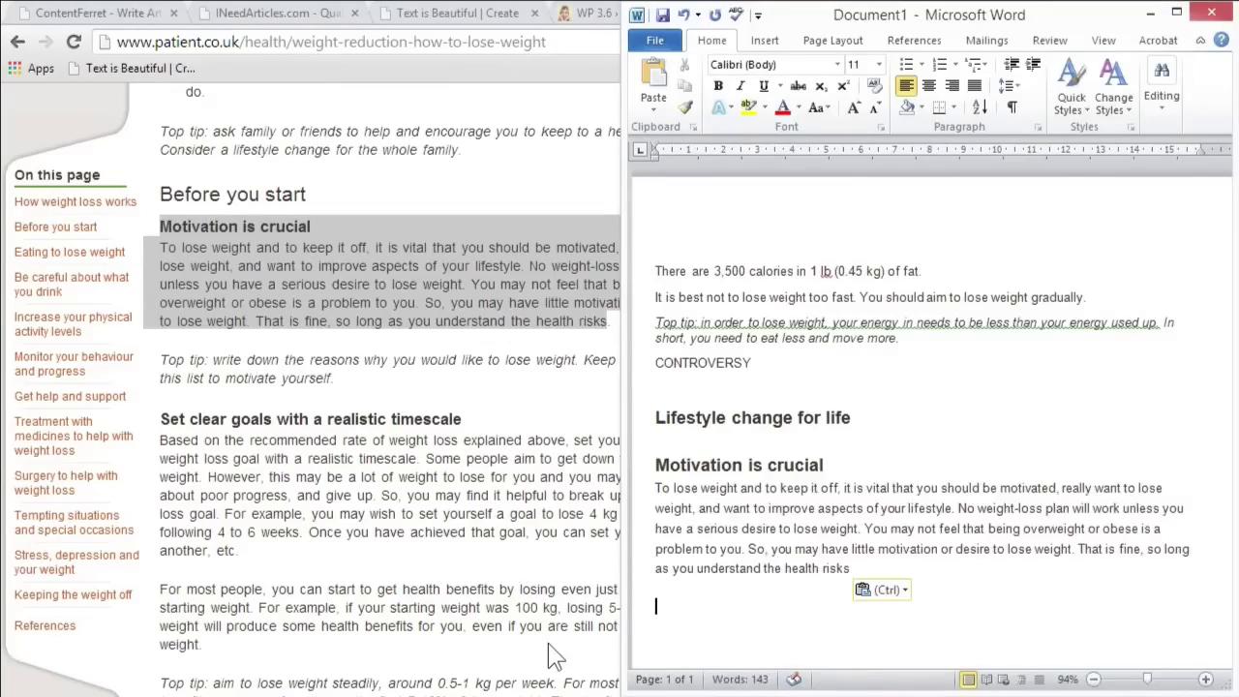
- Return to the Google results for "weight loss" and open the Huffington Post "Weight Loss News" result
{"action": "left_click", "coordinate": [20, 36]}
{"action": "left_click", "coordinate": [17, 41]}
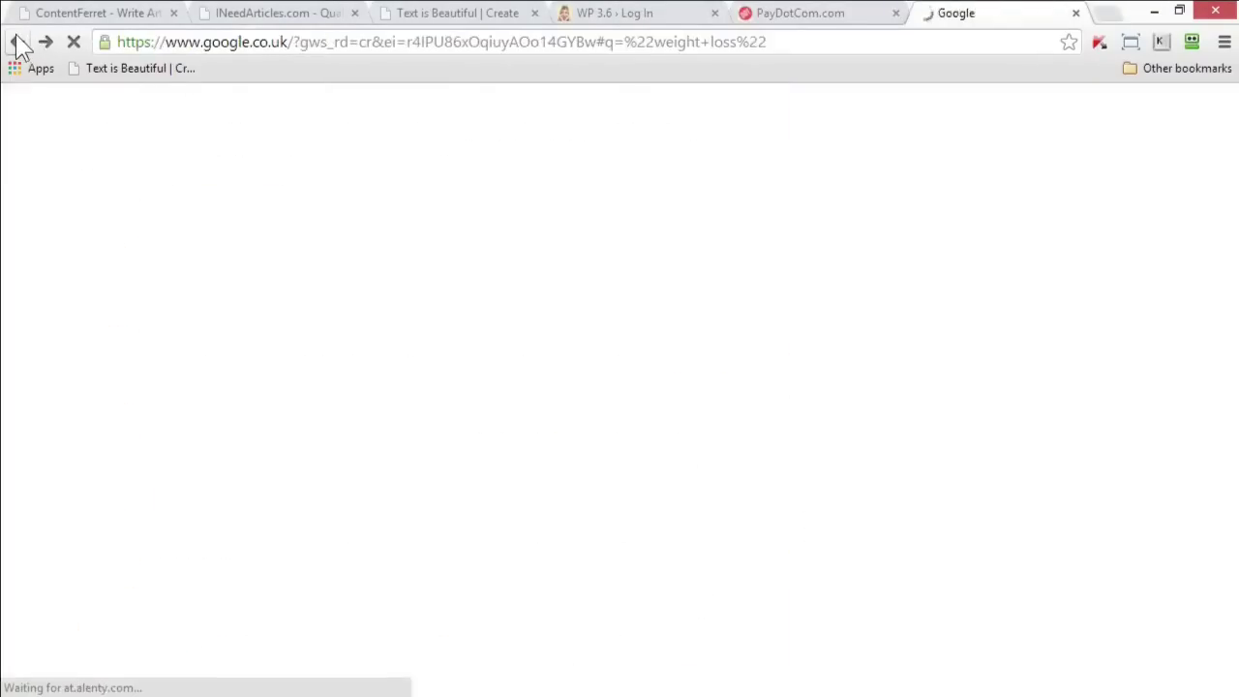
{"action": "scroll", "coordinate": [290, 202], "scroll_direction": "down", "scroll_amount": 12}
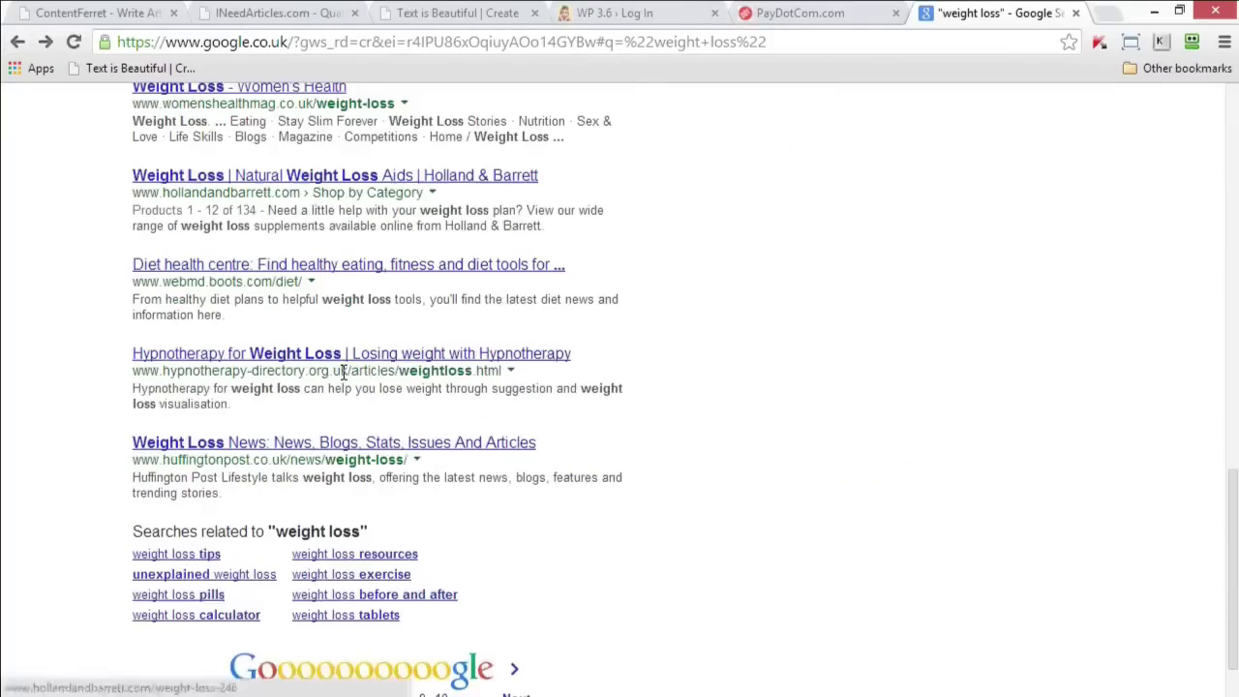
{"action": "left_click", "coordinate": [263, 450]}
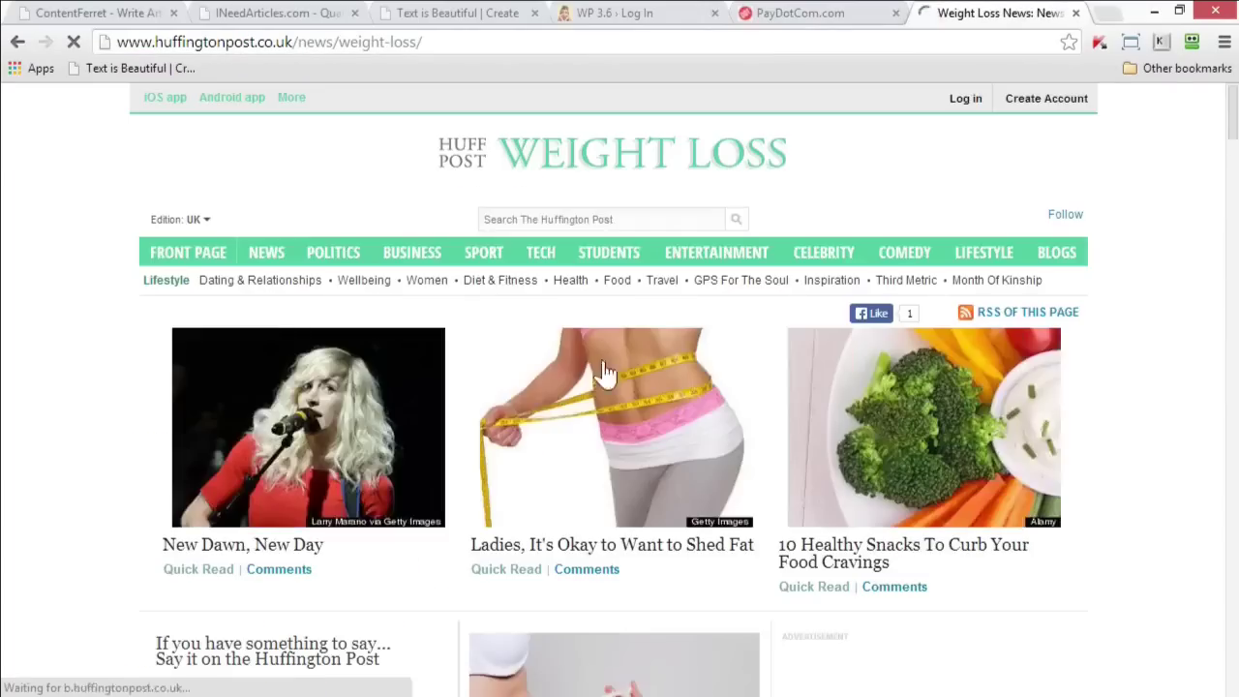
- Copy the paragraph on correcting children's eating habits from the Huffington Post page to the end of the Word document
{"action": "scroll", "coordinate": [602, 360], "scroll_direction": "down", "scroll_amount": 2}
{"action": "scroll", "coordinate": [603, 360], "scroll_direction": "down", "scroll_amount": 4}
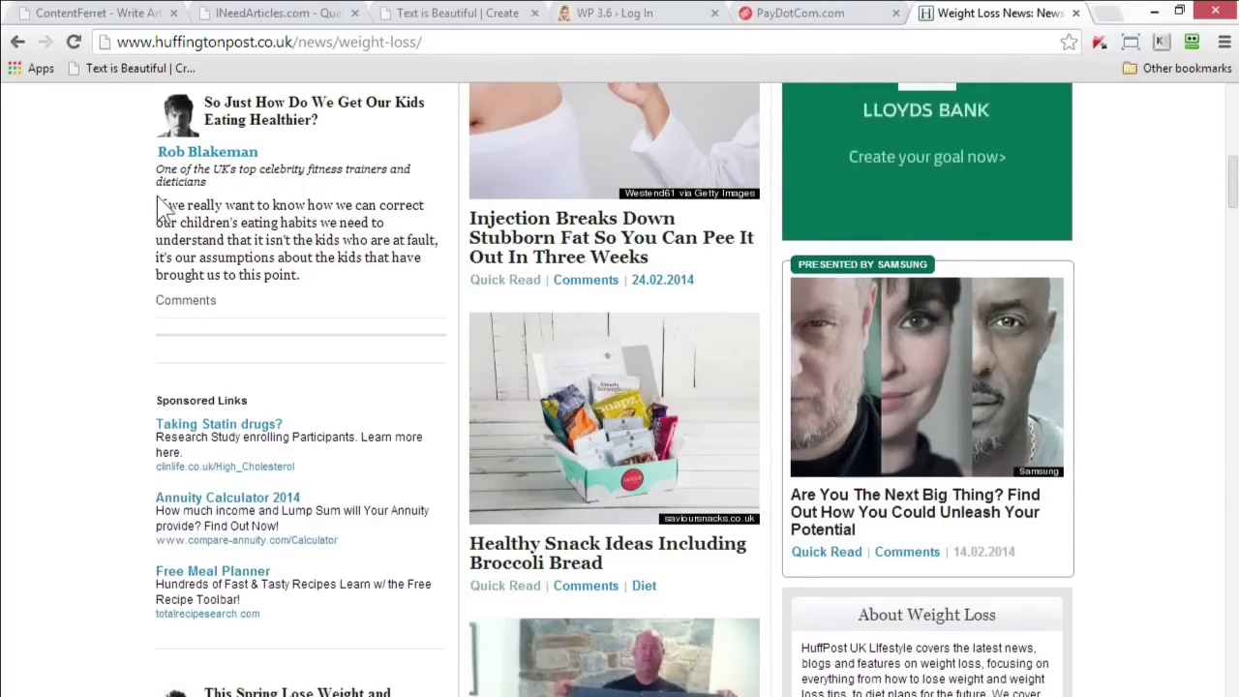
{"action": "left_click_drag", "start_coordinate": [156, 206], "coordinate": [309, 276]}
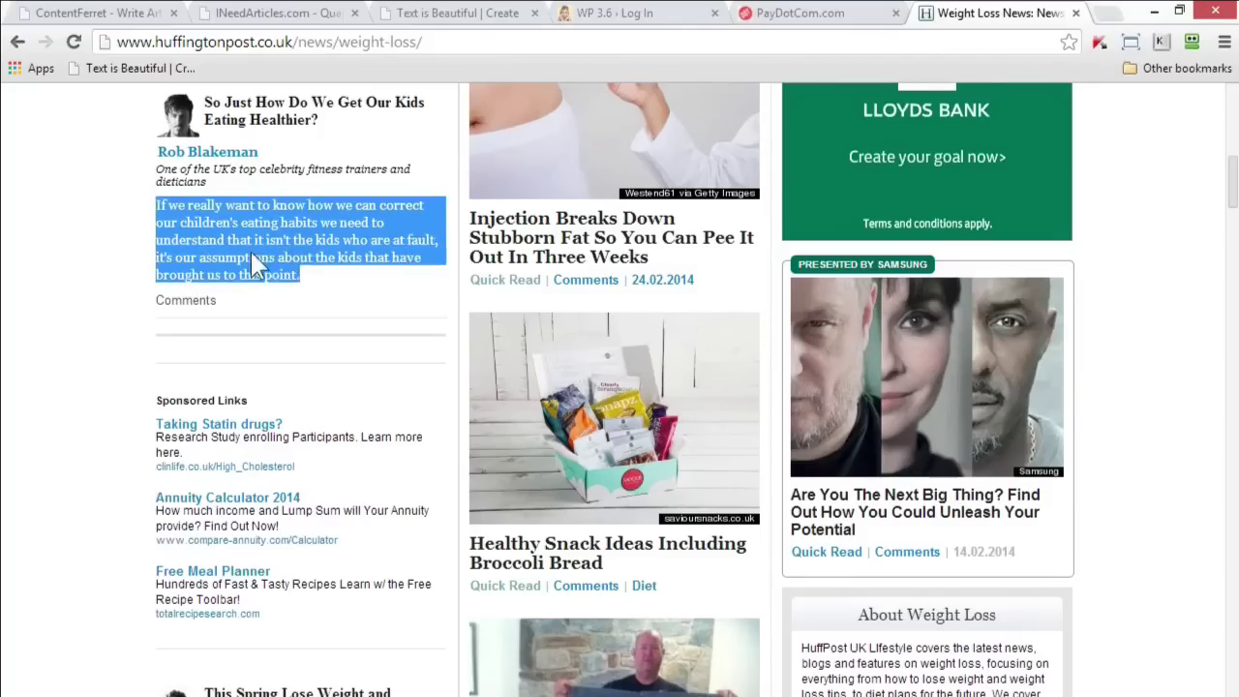
{"action": "right_click", "coordinate": [253, 264]}
{"action": "left_click", "coordinate": [290, 271]}
{"action": "key", "text": "alt+Tab"}
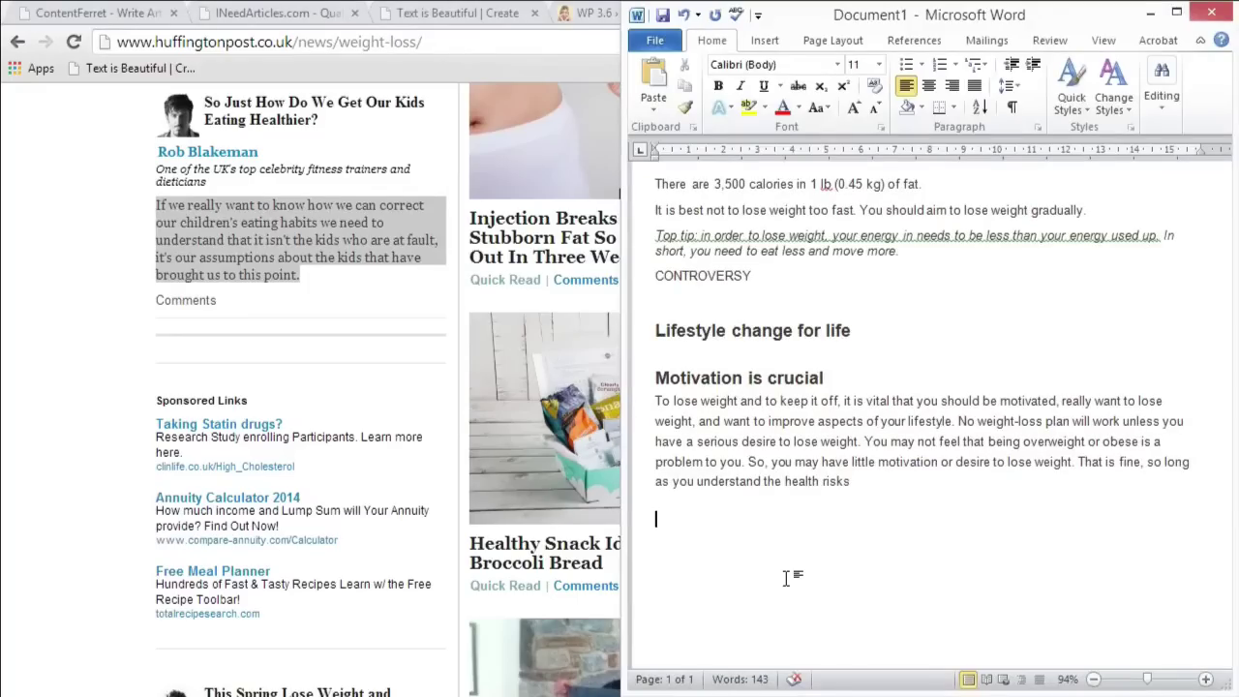
{"action": "key", "text": "ctrl+v"}
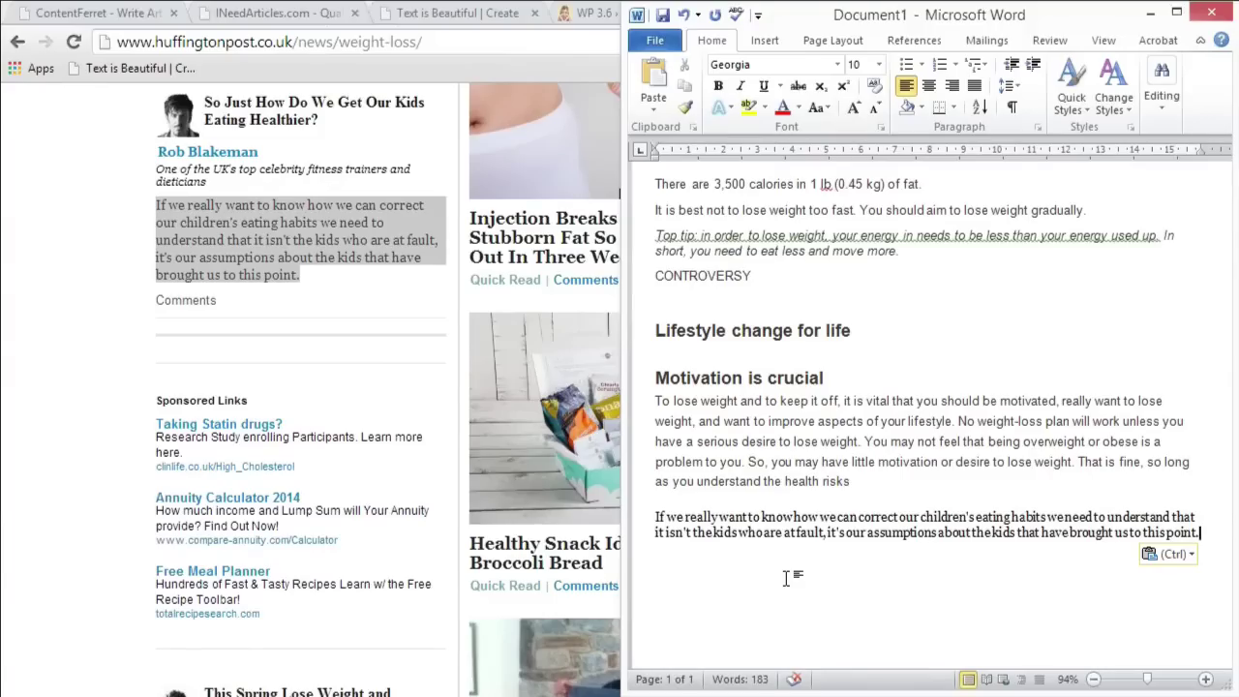
- Review all the collected notes in the Word document, from the first line to the last
{"action": "left_click", "coordinate": [957, 310]}
{"action": "scroll", "coordinate": [947, 334], "scroll_direction": "up", "scroll_amount": 1}
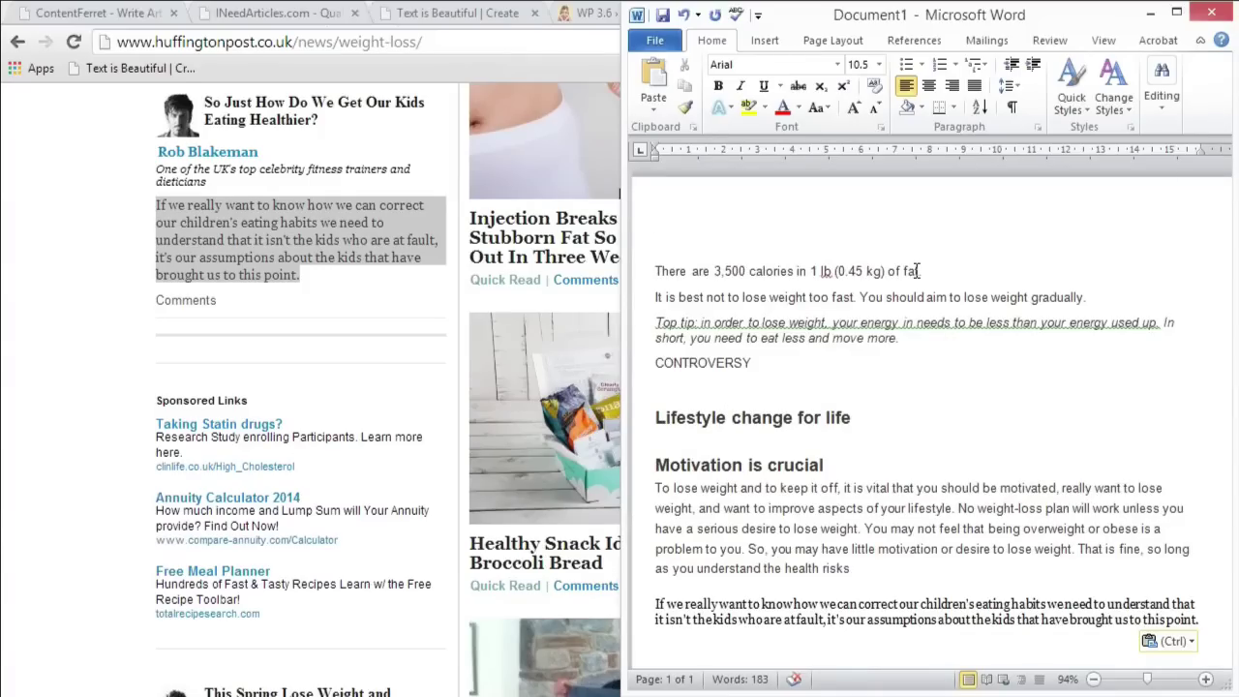
{"action": "key", "text": "ctrl+Home"}
{"action": "key", "text": "shift+Down"}
{"action": "key", "text": "shift+Down"}
{"action": "key", "text": "shift+Down"}
{"action": "key", "text": "shift+Down"}
{"action": "key", "text": "shift+Down"}
{"action": "key", "text": "shift+Down"}
{"action": "key", "text": "shift+Down"}
{"action": "key", "text": "shift+Down"}
{"action": "key", "text": "shift+Down"}
{"action": "key", "text": "shift+Down"}
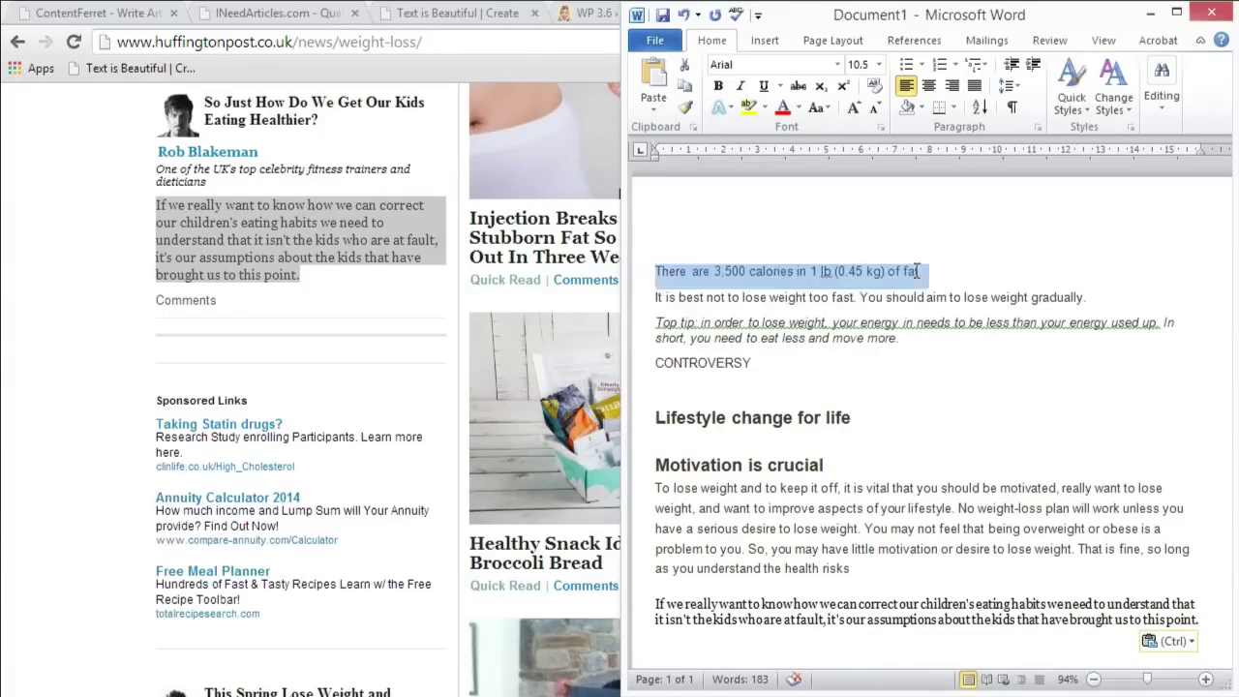
{"action": "key", "text": "shift+Down"}
{"action": "key", "text": "shift+Down"}
{"action": "key", "text": "shift+Down"}
{"action": "key", "text": "shift+Down"}
{"action": "key", "text": "shift+Down"}
{"action": "key", "text": "shift+Down"}
{"action": "key", "text": "shift+Down"}
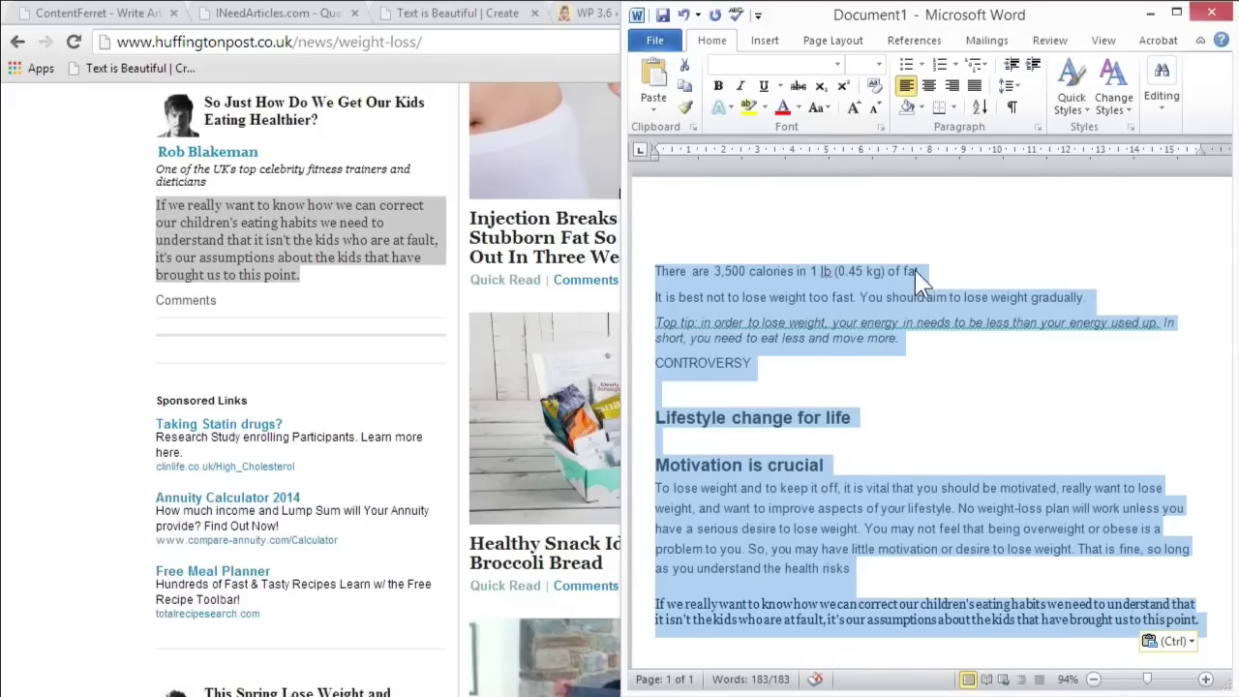
{"action": "key", "text": "ctrl+Home"}
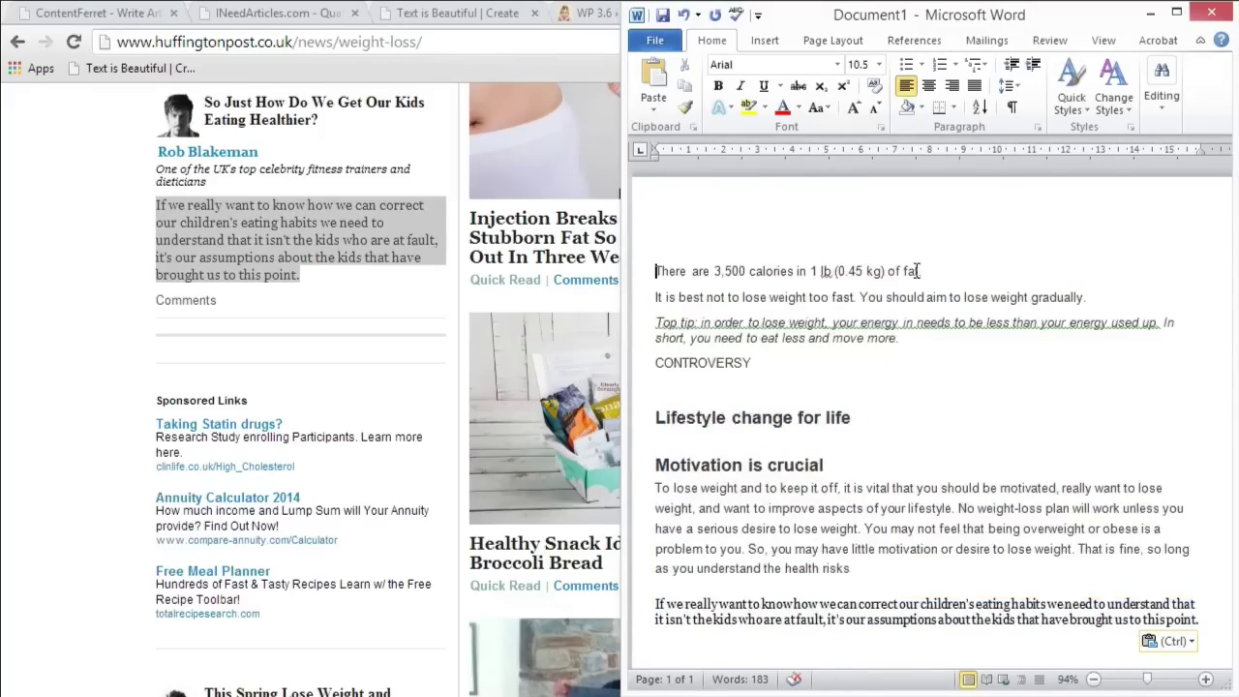
- Replace the heading "Motivation is crucial" in the Word notes with "The importance of great motivation", followed by a blank line
{"action": "left_click", "coordinate": [17, 43]}
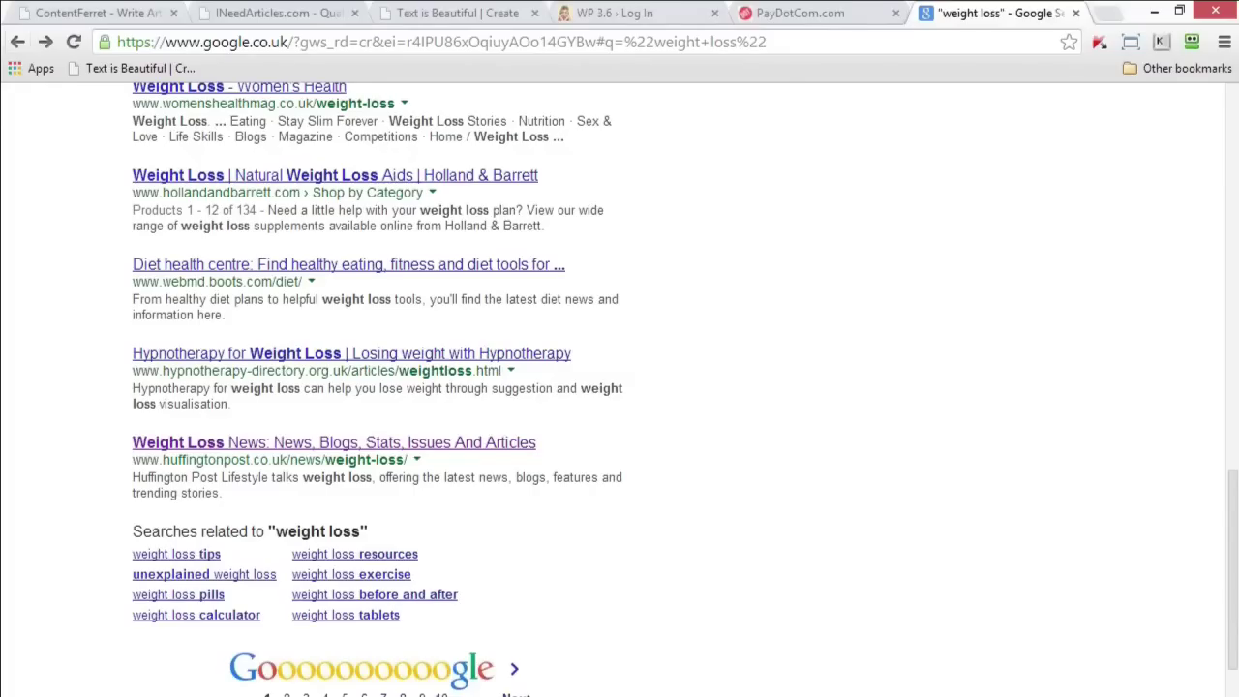
{"action": "key", "text": "alt+Tab"}
{"action": "left_click", "coordinate": [989, 427]}
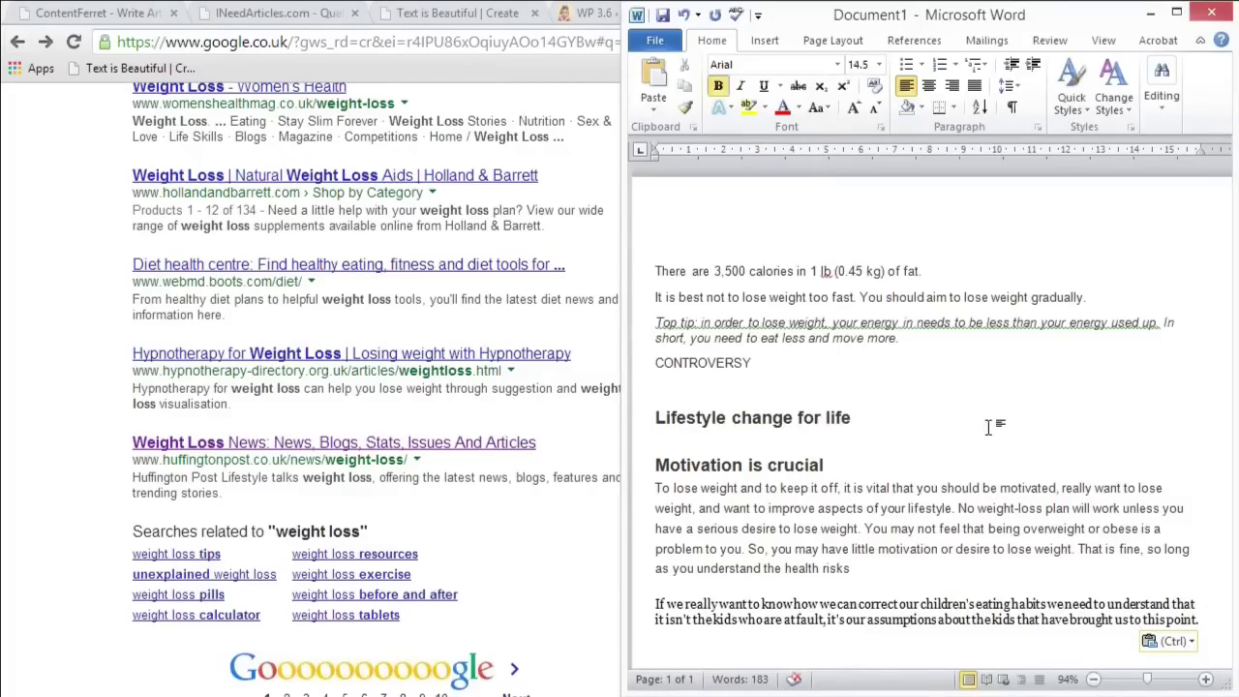
{"action": "key", "text": "Right"}
{"action": "key", "text": "Right"}
{"action": "key", "text": "Return"}
{"action": "key", "text": "Up"}
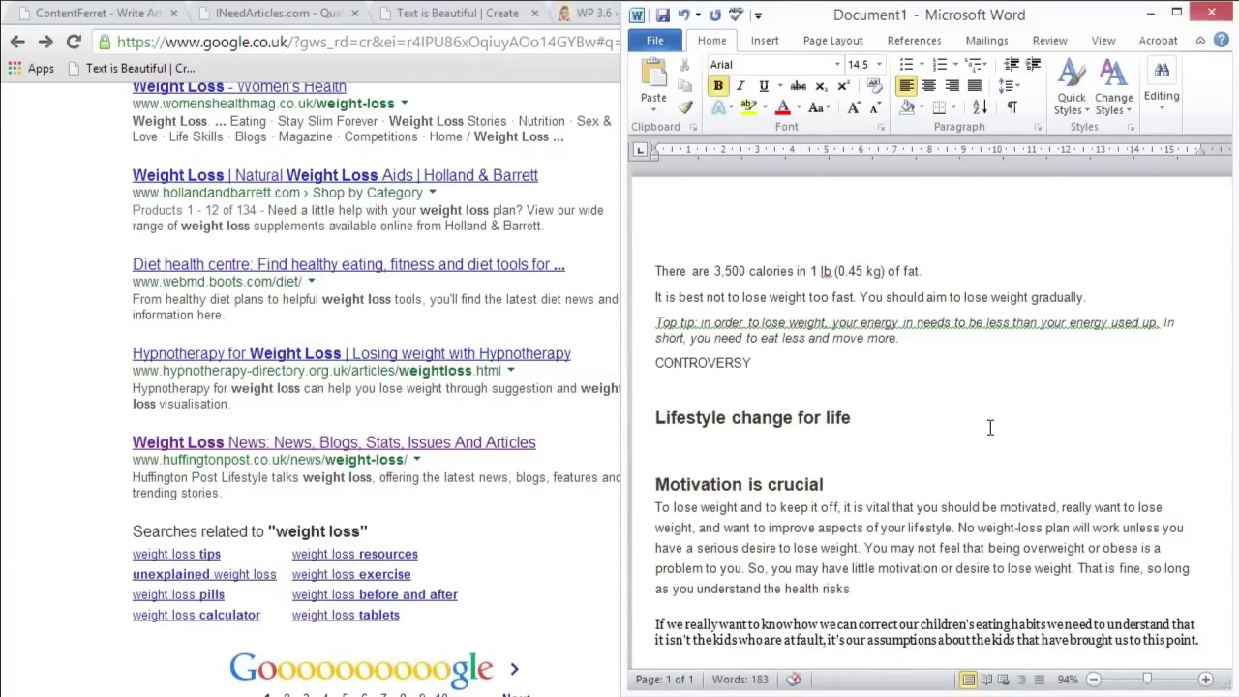
{"action": "type", "text": "The imp"}
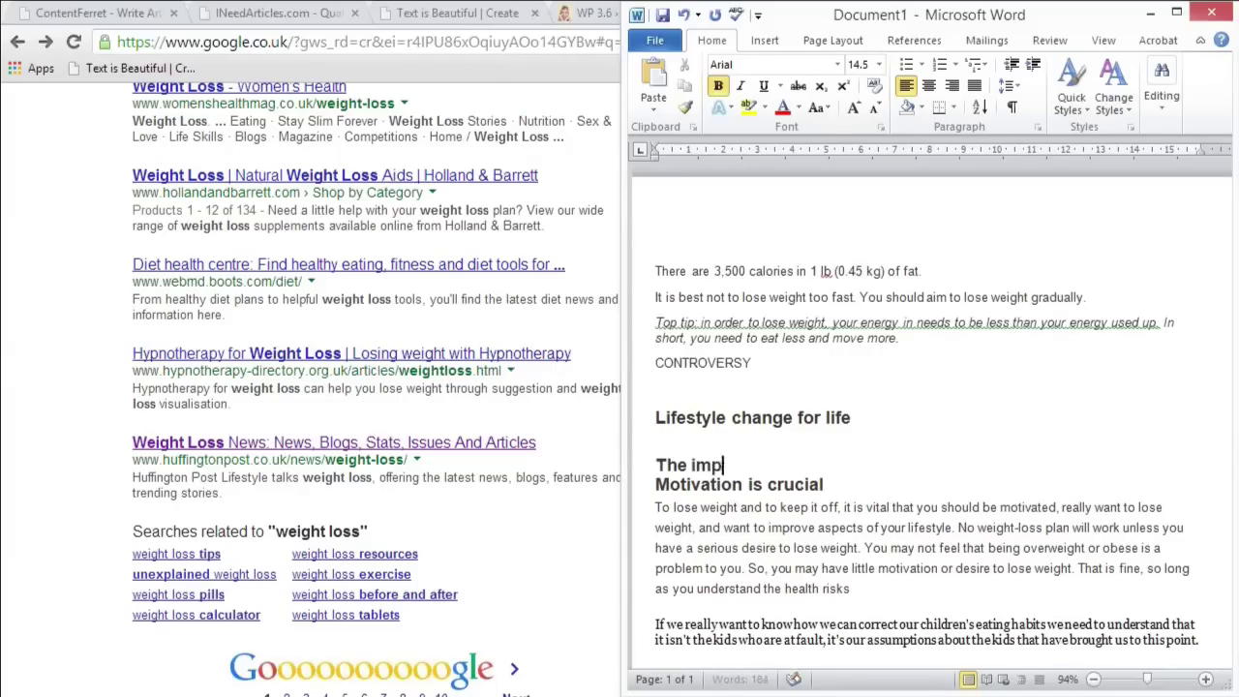
{"action": "type", "text": "ortantce of great motivation"}
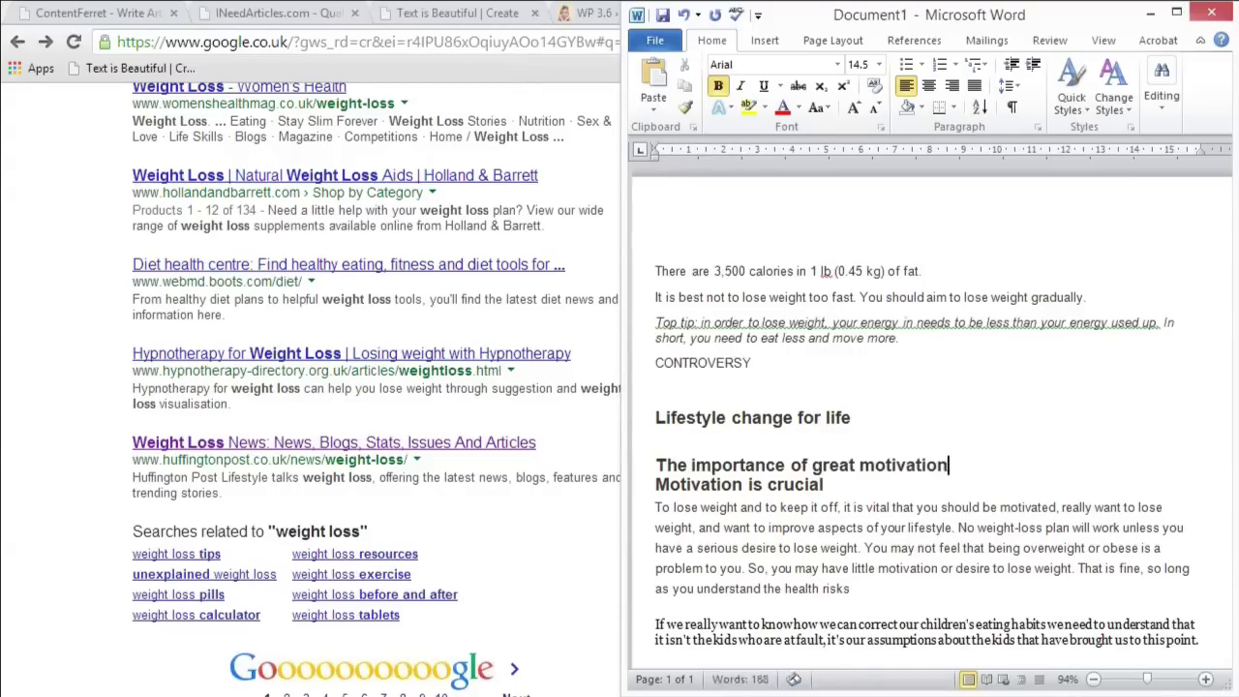
{"action": "key", "text": "shift+Down"}
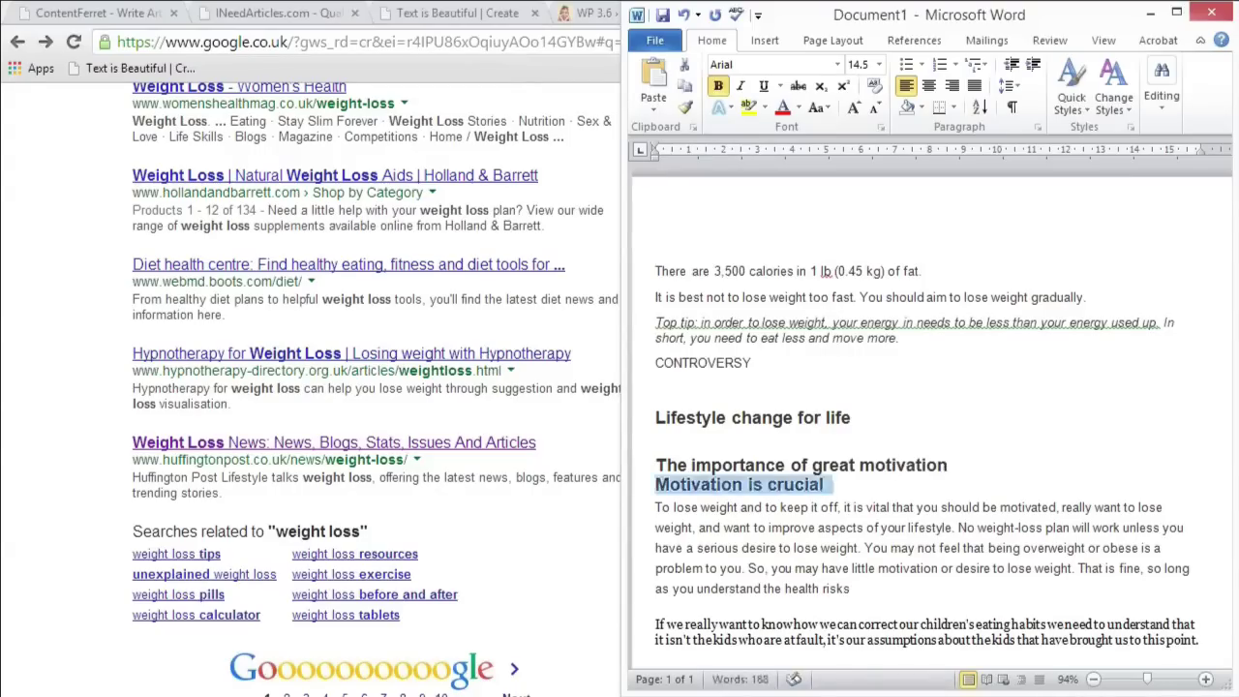
{"action": "key", "text": "Delete"}
{"action": "key", "text": "Return"}
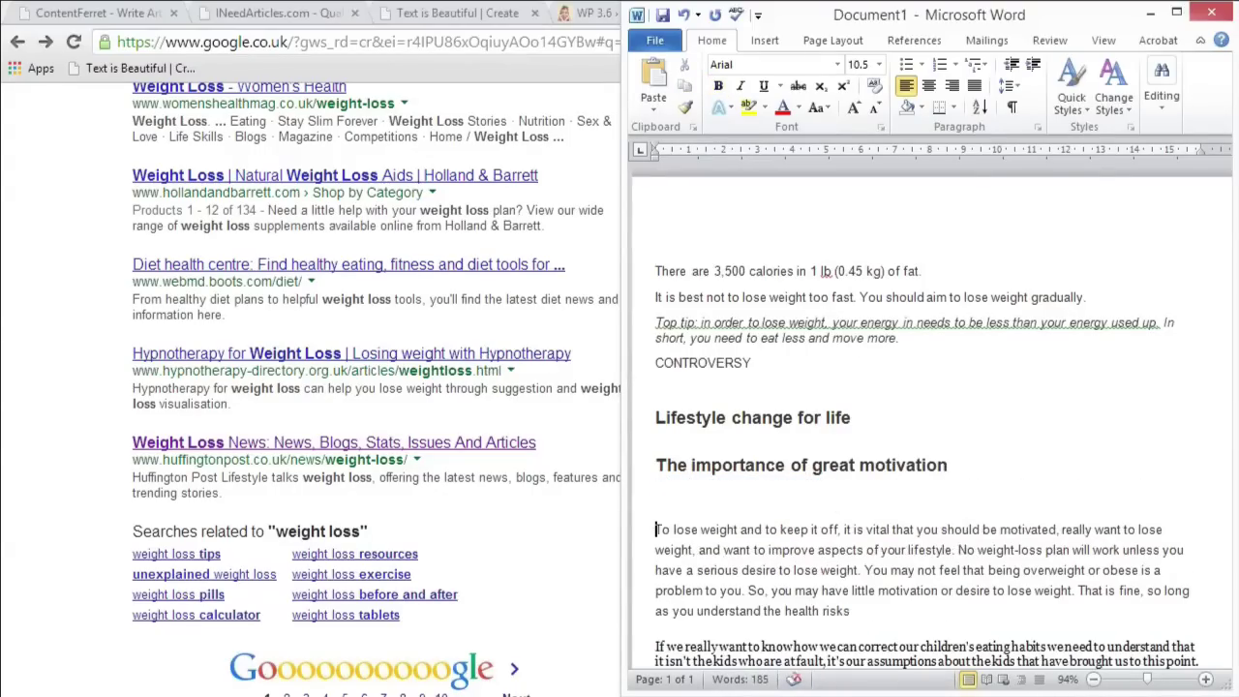
- Split the motivation paragraph after "you should be motivated," to separate its opening clause from the remaining text
{"action": "key", "text": "ctrl+Right"}
{"action": "key", "text": "ctrl+Right"}
{"action": "key", "text": "ctrl+Right"}
{"action": "key", "text": "ctrl+Right"}
{"action": "key", "text": "ctrl+Right"}
{"action": "key", "text": "ctrl+Right"}
{"action": "key", "text": "ctrl+Right"}
{"action": "key", "text": "ctrl+Right"}
{"action": "key", "text": "ctrl+Right"}
{"action": "key", "text": "ctrl+Right"}
{"action": "key", "text": "ctrl+Right"}
{"action": "key", "text": "ctrl+Right"}
{"action": "key", "text": "ctrl+Right"}
{"action": "key", "text": "ctrl+Right"}
{"action": "key", "text": "ctrl+Right"}
{"action": "key", "text": "ctrl+Right"}
{"action": "key", "text": "ctrl+Right"}
{"action": "key", "text": "ctrl+Right"}
{"action": "key", "text": "Return"}
{"action": "key", "text": "Return"}
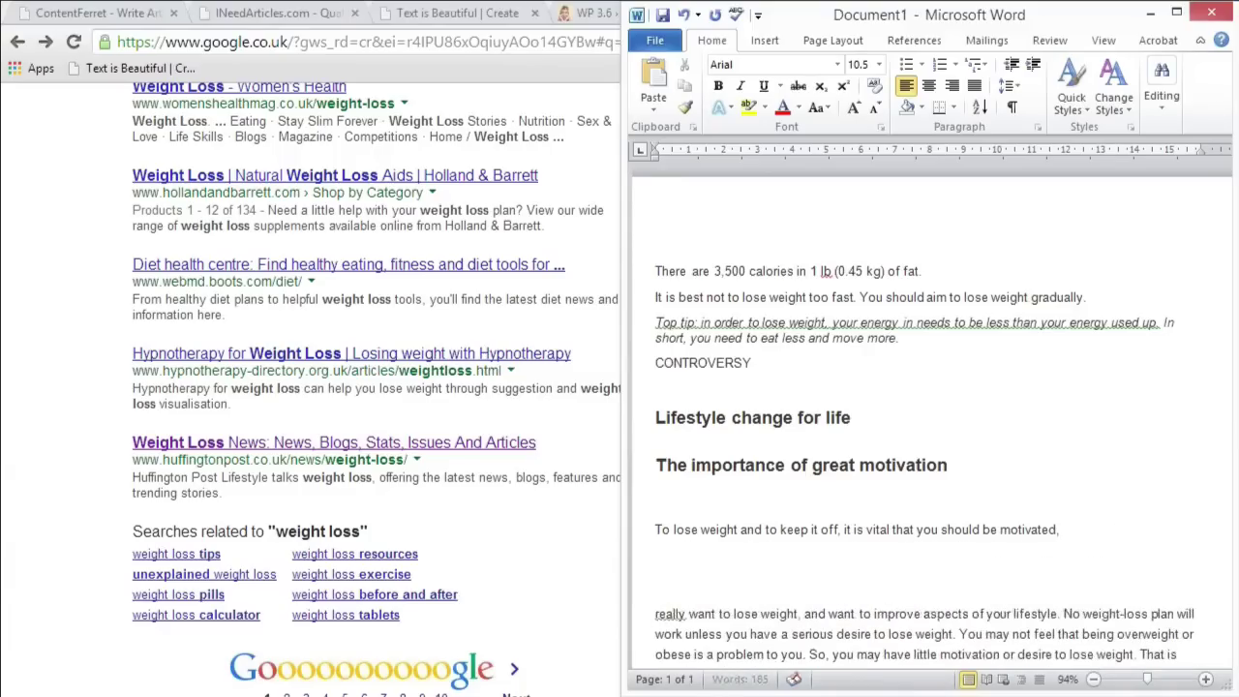
- Rewrite the opening clause as "Without the right kind of motivation, you will never succeed in losing weight AND keeping it off." and remove the extra blank lines below
{"action": "key", "text": "Up"}
{"action": "key", "text": "Up"}
{"action": "key", "text": "shift+Down"}
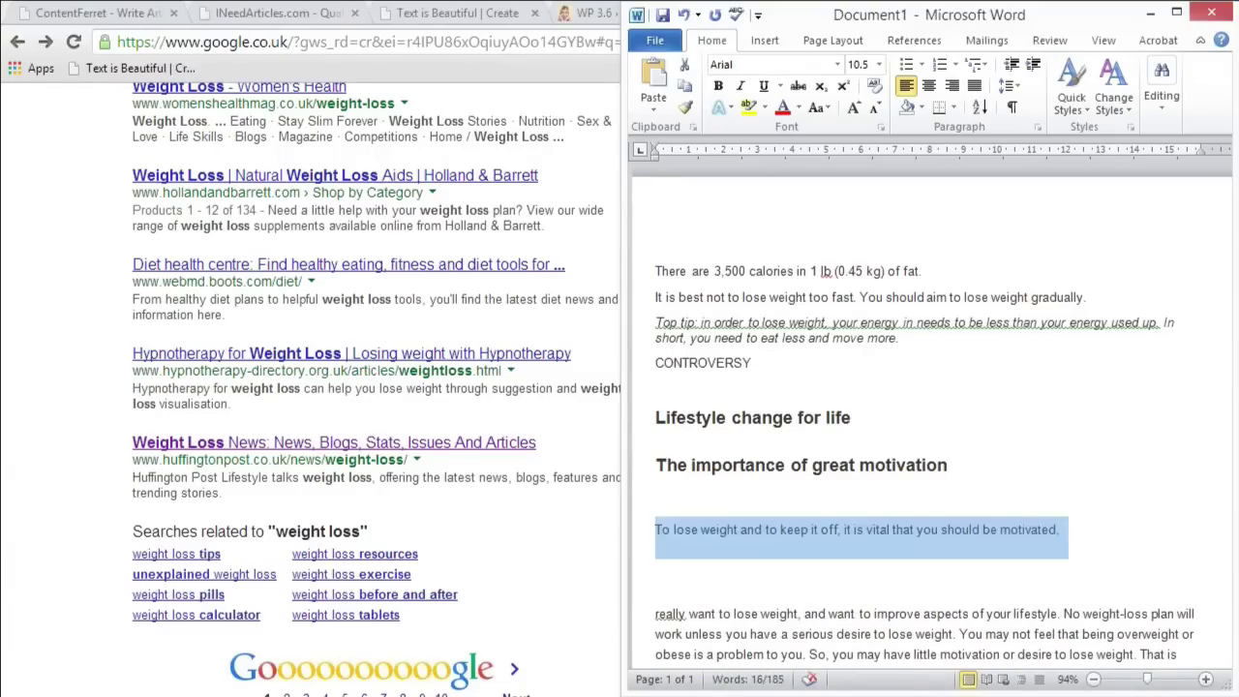
{"action": "type", "text": "Without the right kin"}
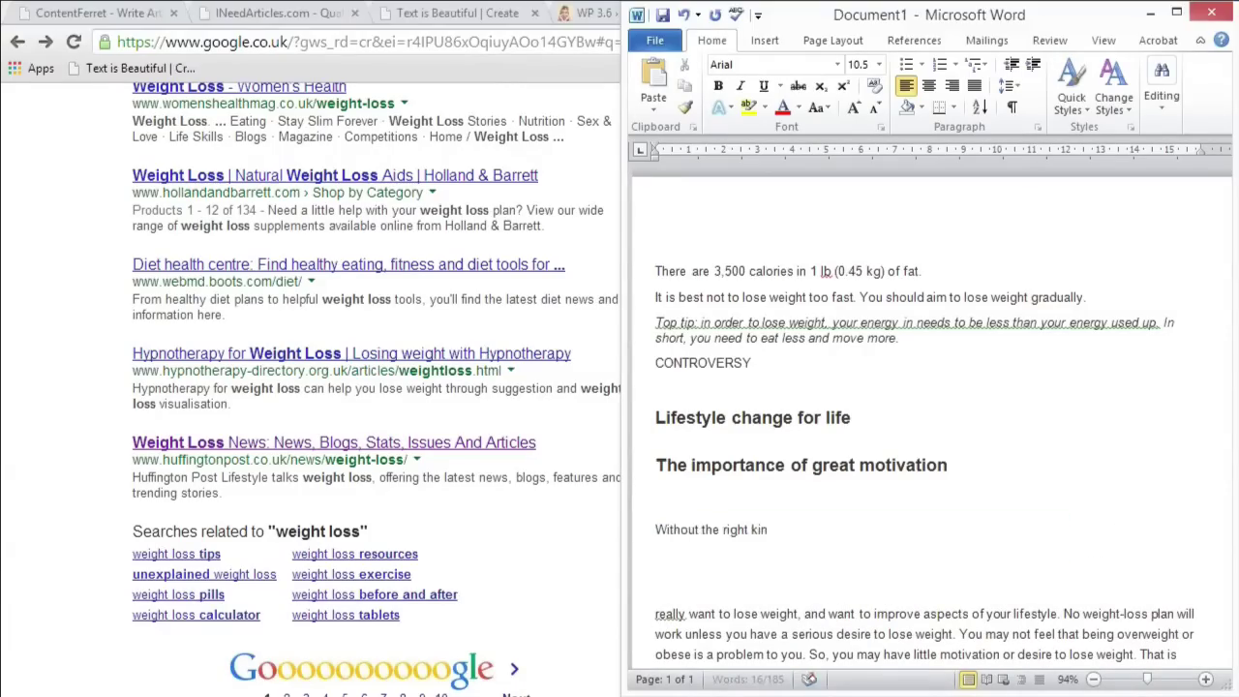
{"action": "type", "text": "d of motivation, y"}
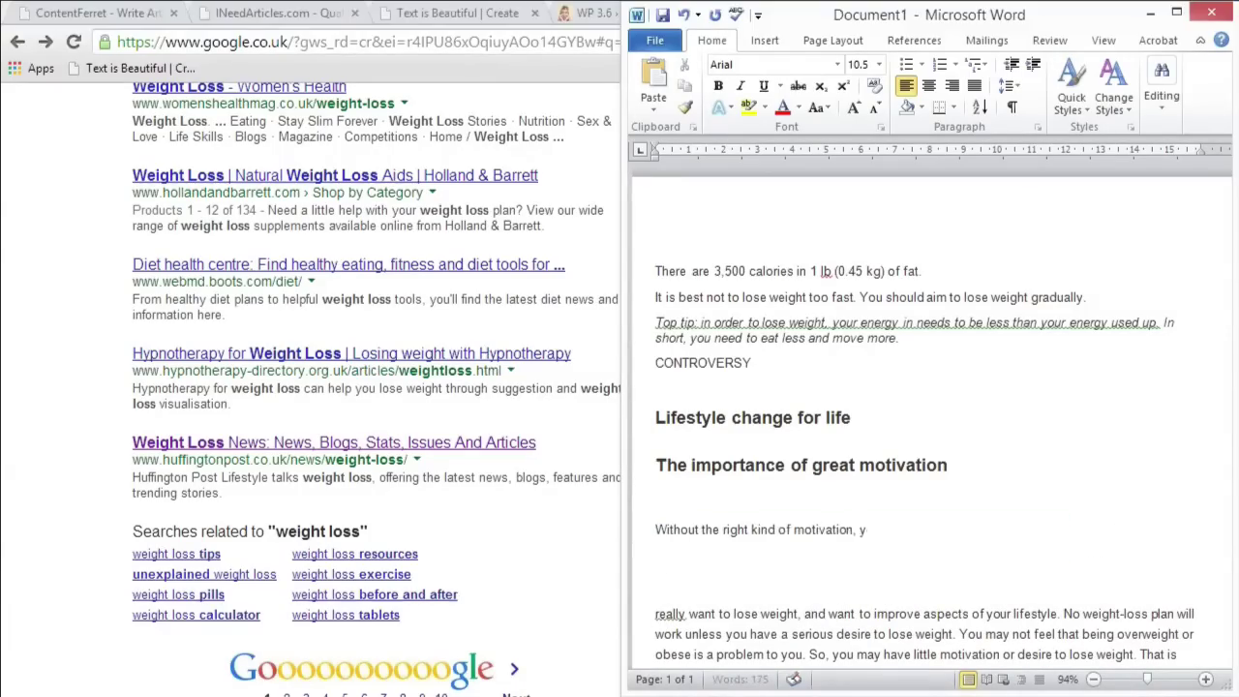
{"action": "type", "text": "ou will never succeed in losing"}
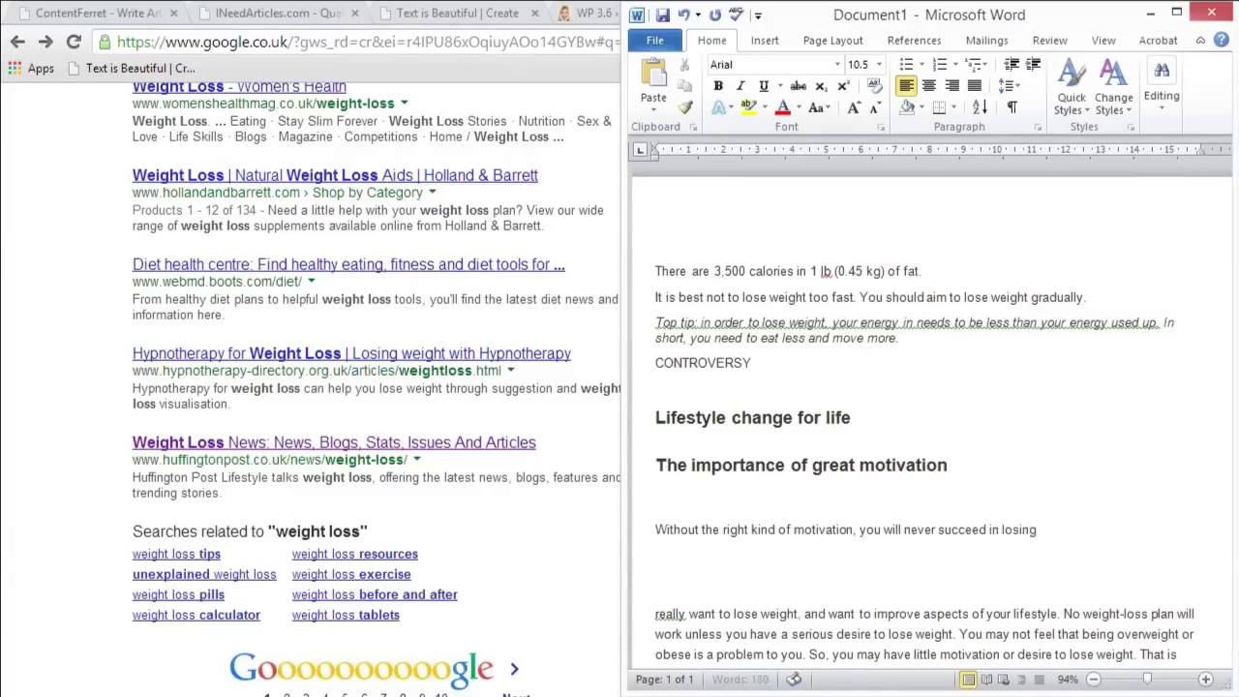
{"action": "type", "text": " weight AND keeping it off."}
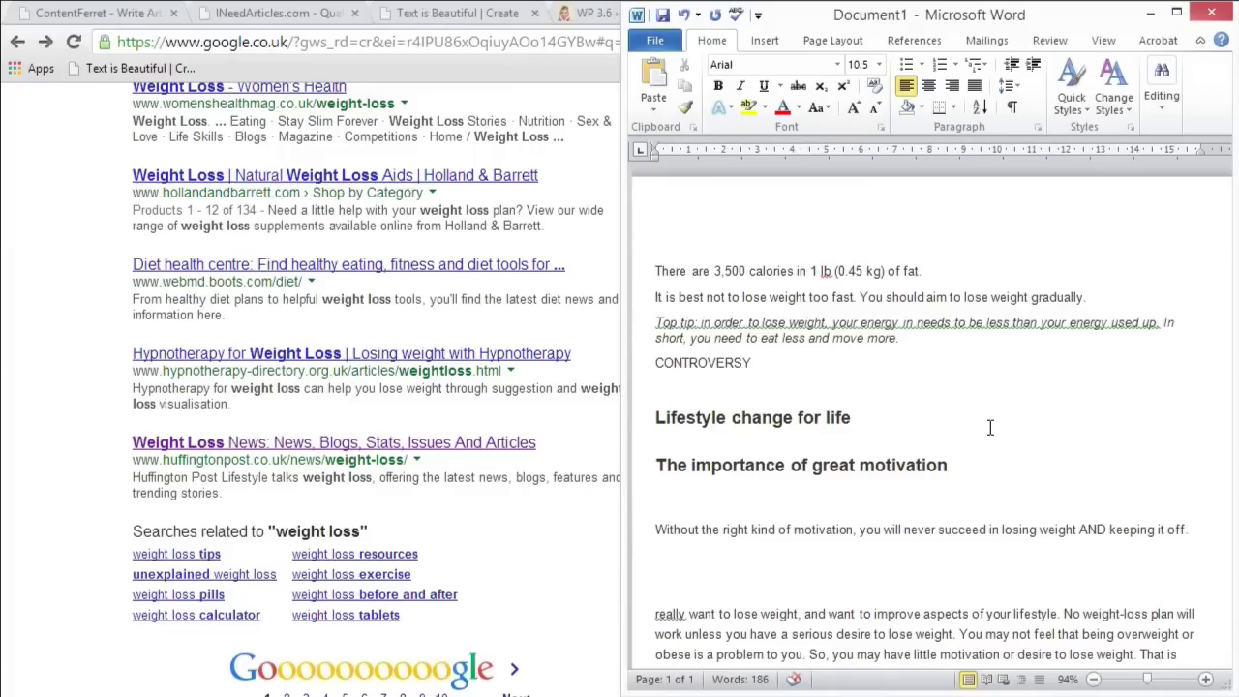
{"action": "key", "text": "Delete"}
{"action": "key", "text": "Delete"}
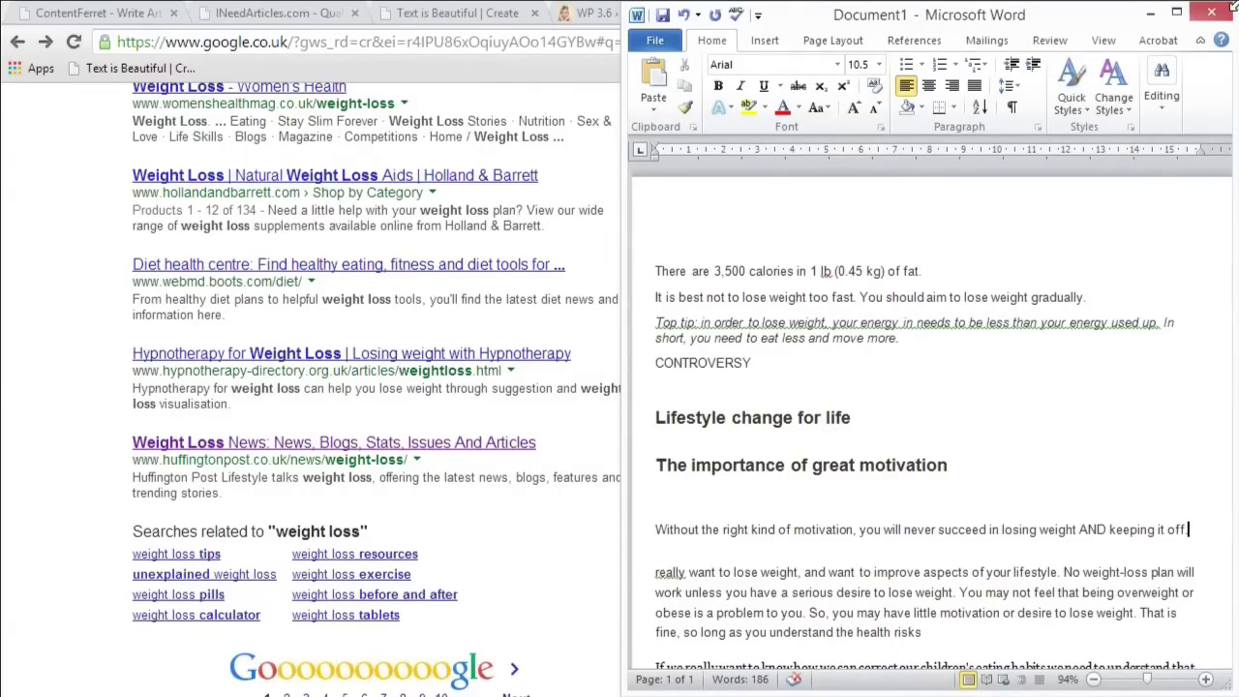
- Minimize the Word document and bring up the research page of the ContentFerret site in the browser
{"action": "left_click", "coordinate": [1150, 14]}
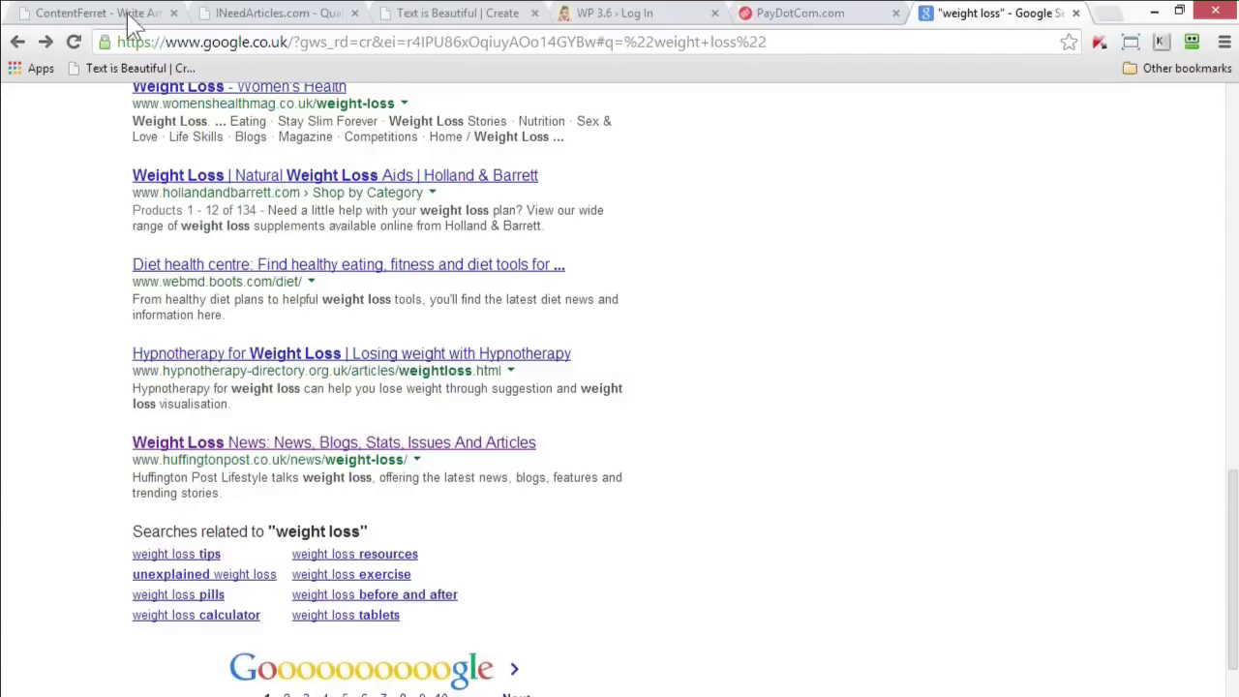
{"action": "left_click", "coordinate": [89, 12]}
{"action": "left_click", "coordinate": [423, 128]}
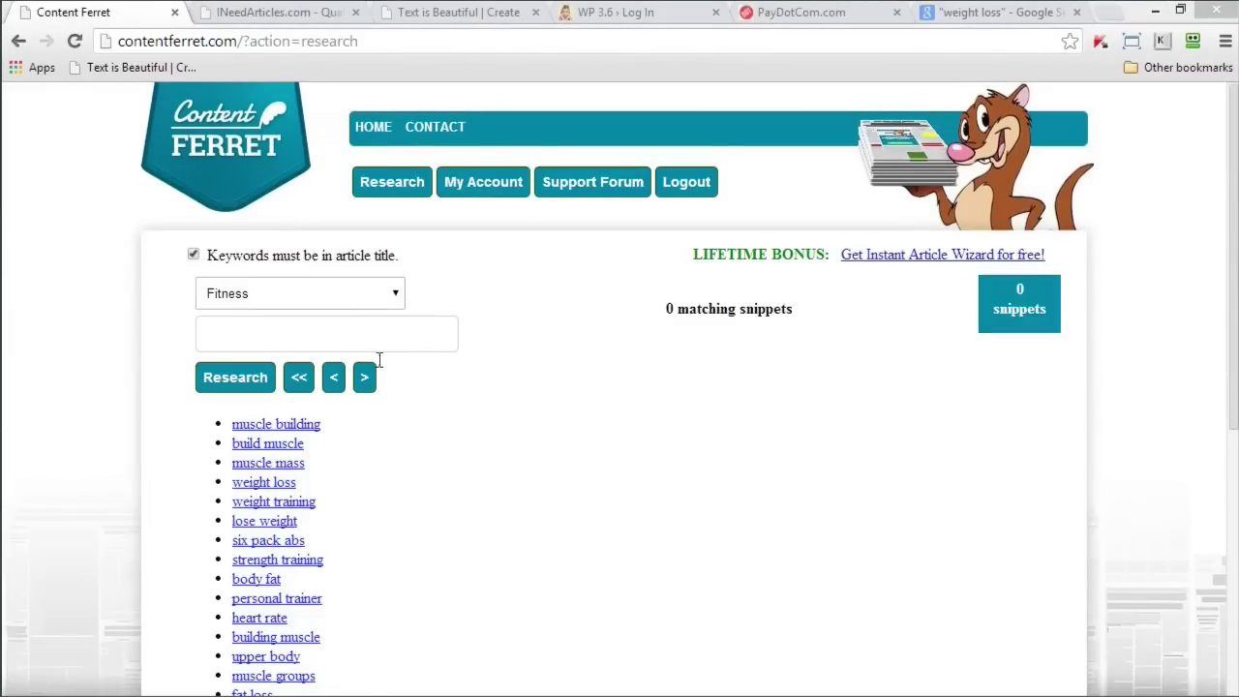
- Set the research category to Weight Loss and advance to the next page of its keyword list
{"action": "left_click", "coordinate": [392, 296]}
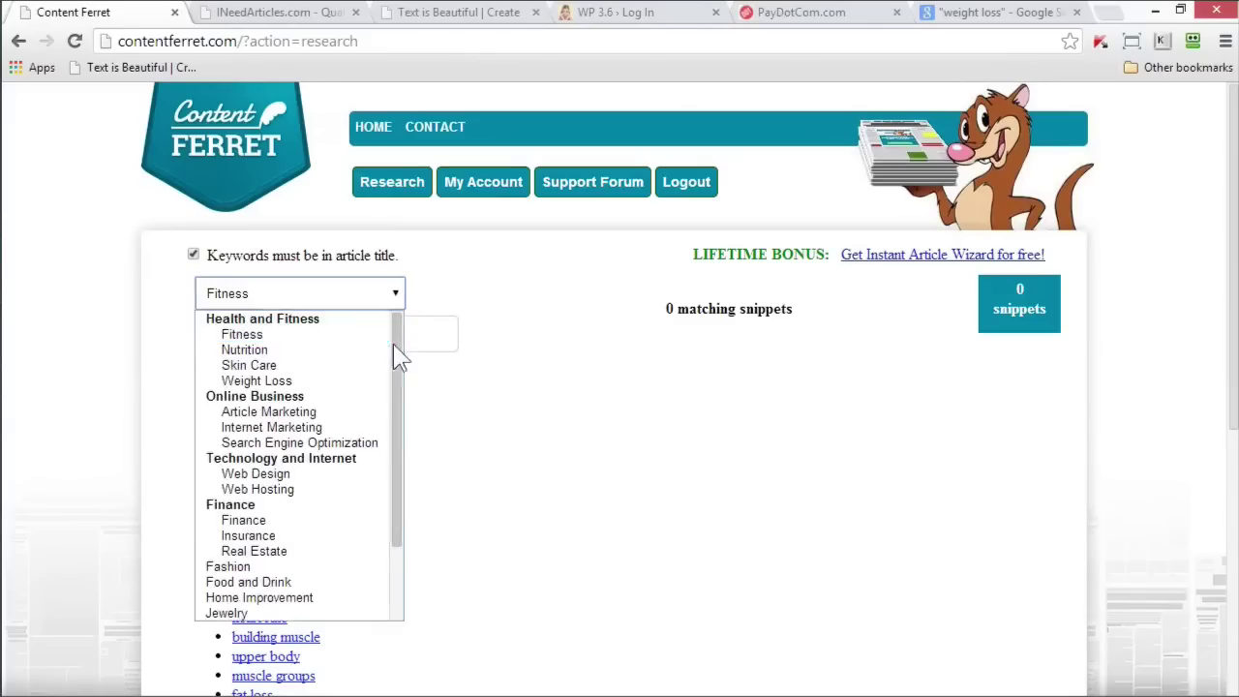
{"action": "scroll", "coordinate": [395, 426], "scroll_direction": "down", "scroll_amount": 3}
{"action": "scroll", "coordinate": [406, 407], "scroll_direction": "up", "scroll_amount": 3}
{"action": "left_click", "coordinate": [277, 381]}
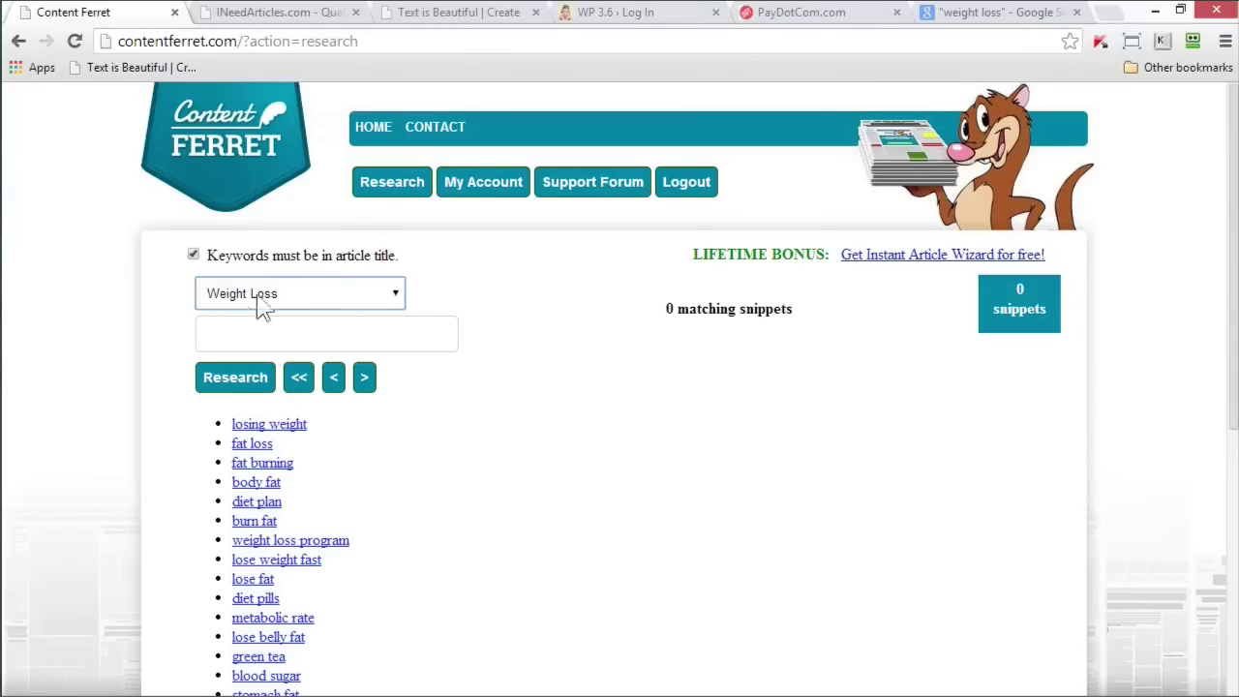
{"action": "scroll", "coordinate": [271, 249], "scroll_direction": "down", "scroll_amount": 2}
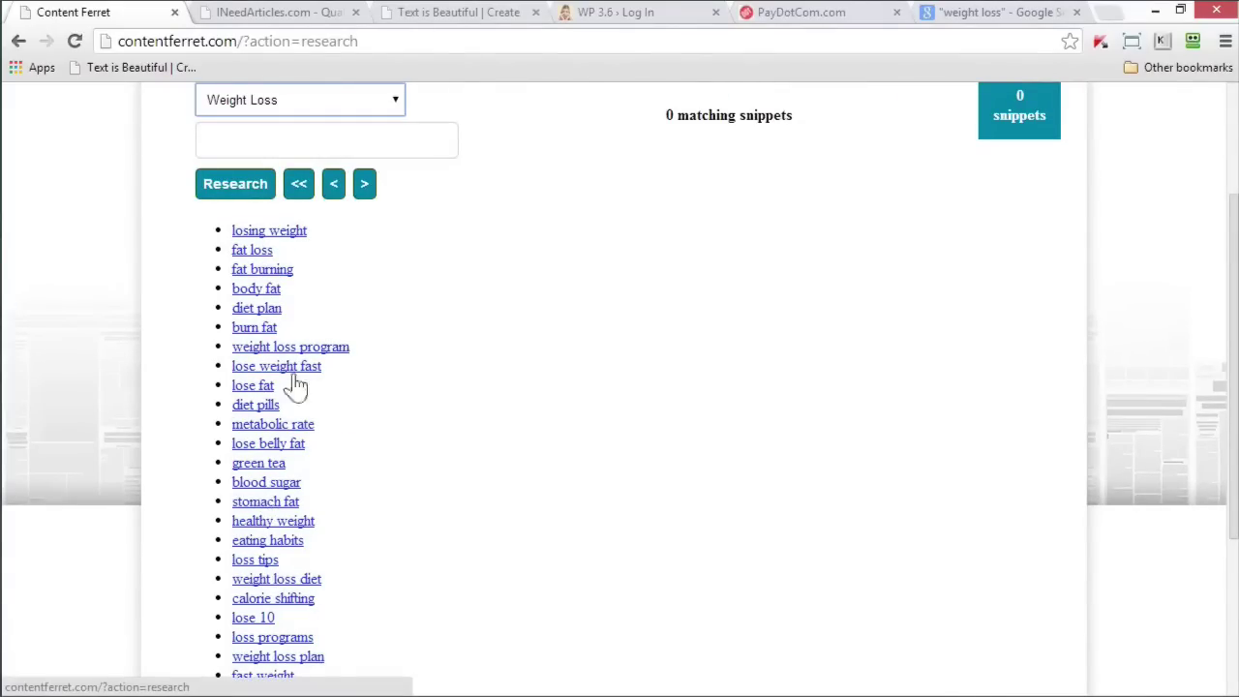
{"action": "left_click", "coordinate": [367, 190]}
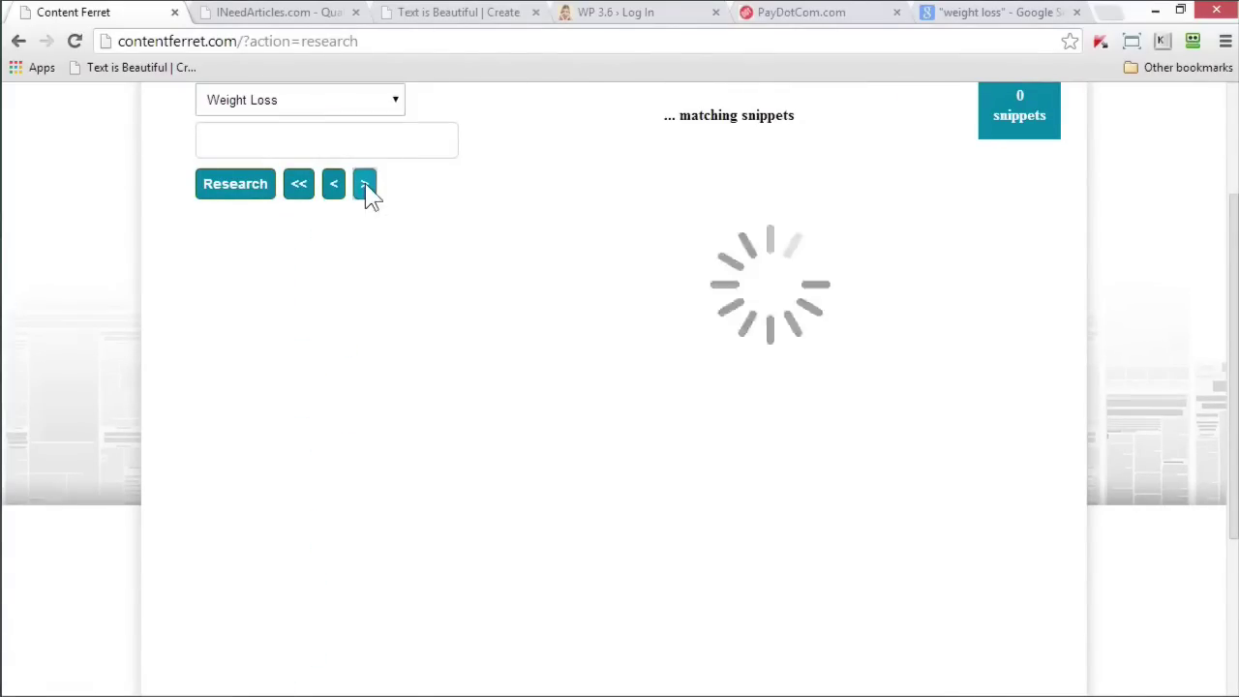
- Browse two further pages of the Weight Loss keyword list
{"action": "left_click", "coordinate": [366, 186]}
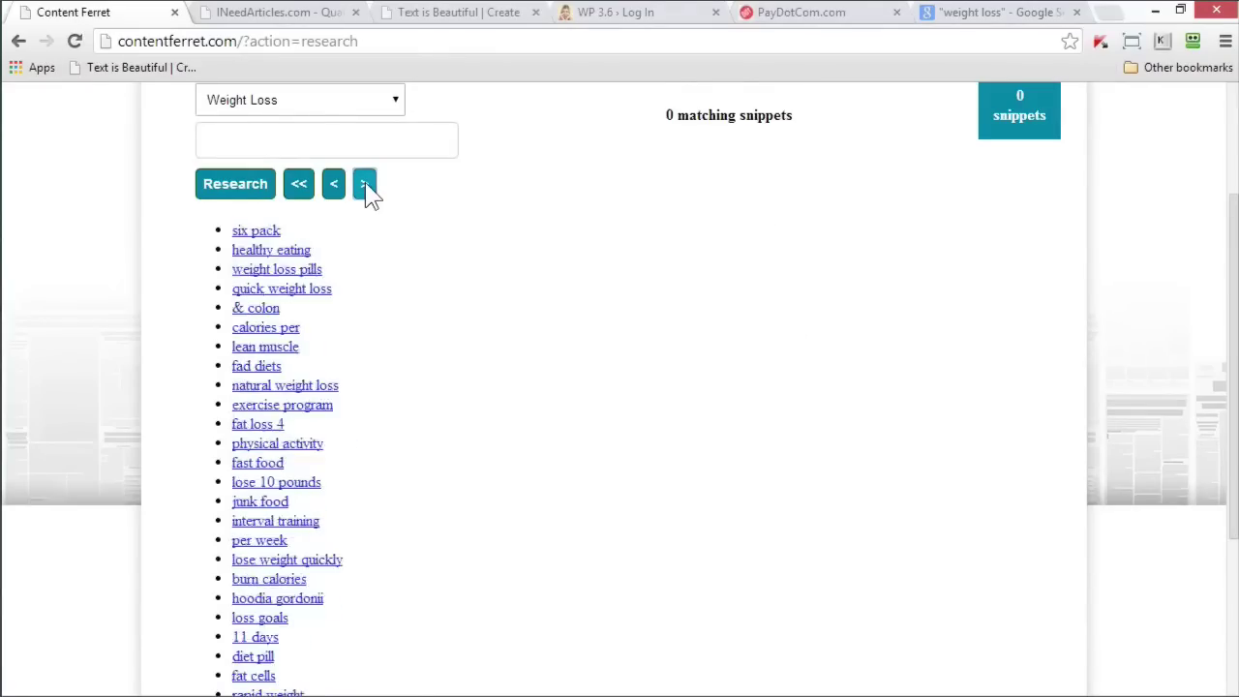
{"action": "left_click", "coordinate": [366, 186]}
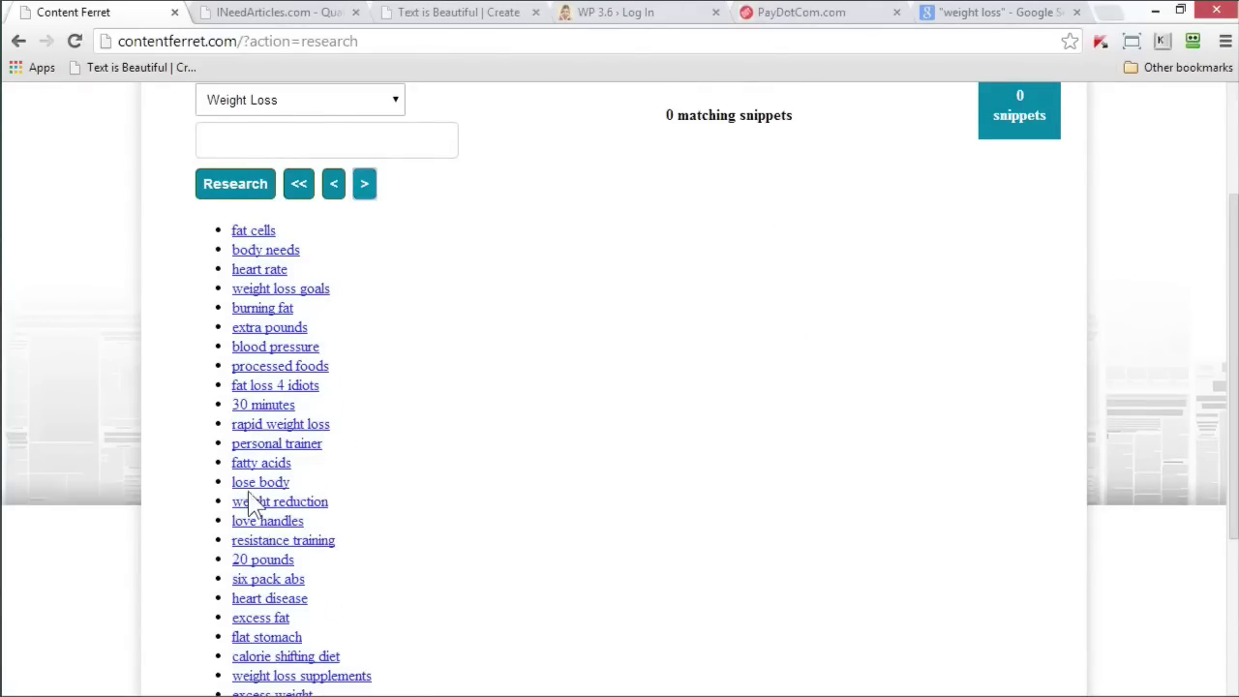
{"action": "scroll", "coordinate": [250, 503], "scroll_direction": "up", "scroll_amount": 2}
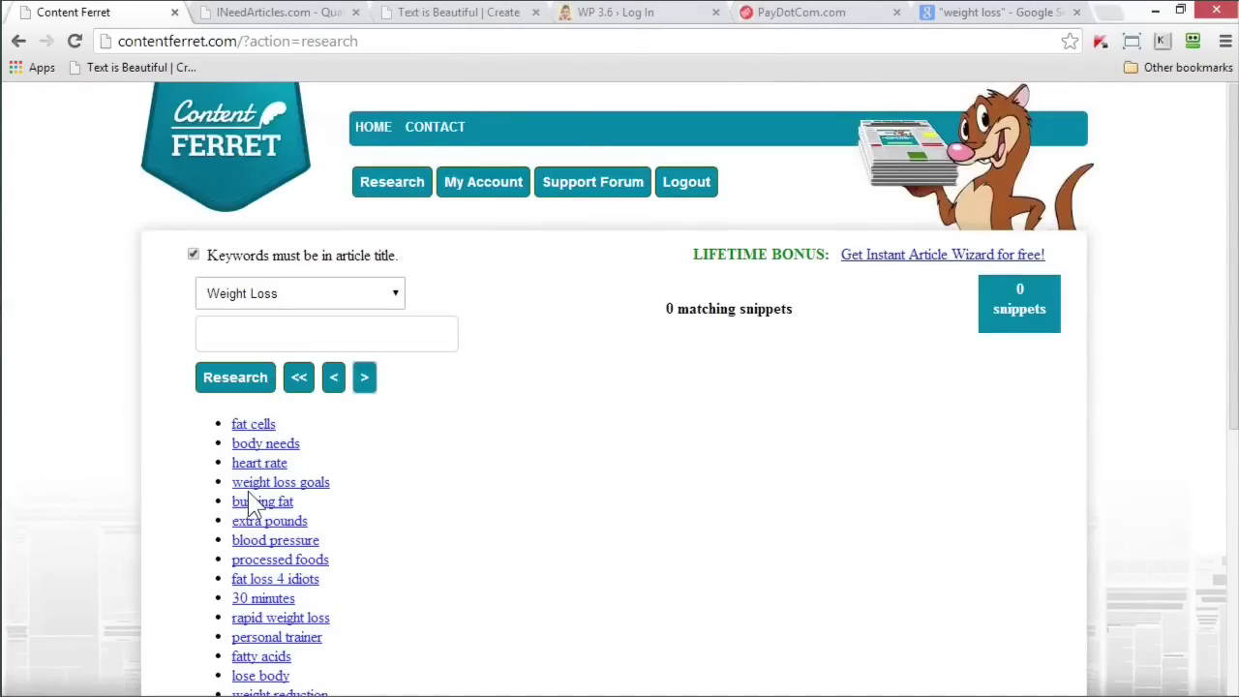
- Rerun the Weight Loss research from its first page and show the snippets for the keyword "losing weight"
{"action": "left_click", "coordinate": [238, 379]}
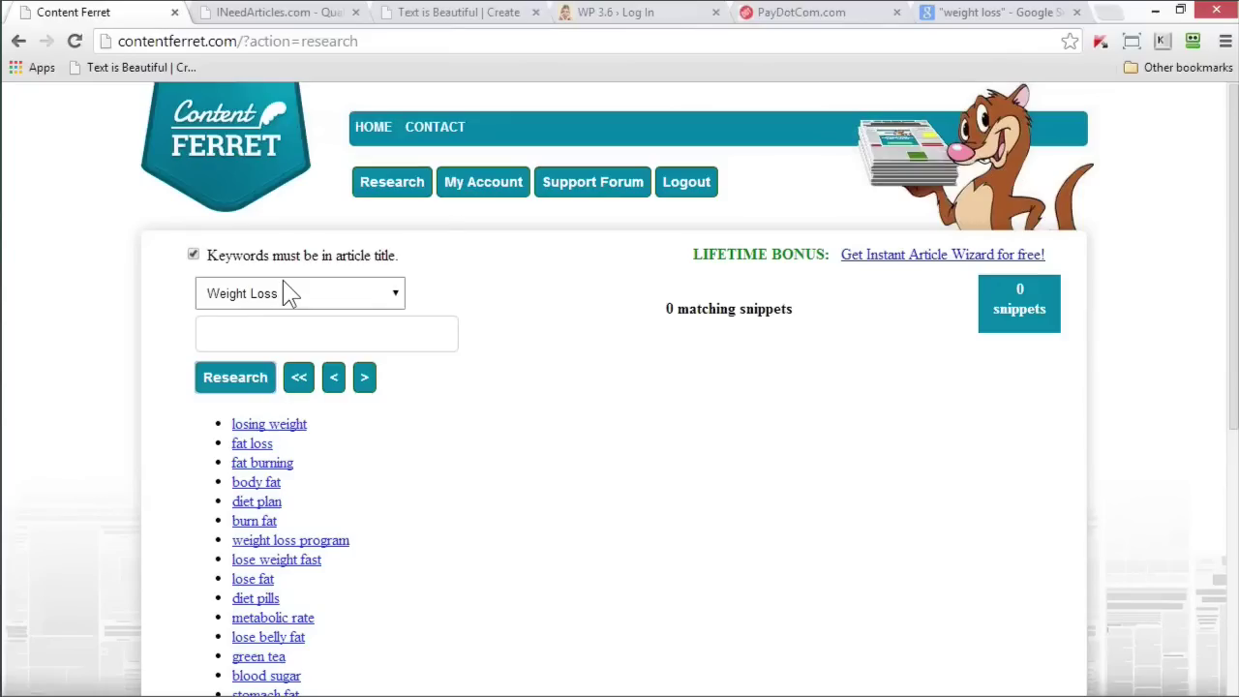
{"action": "scroll", "coordinate": [338, 451], "scroll_direction": "down", "scroll_amount": 1}
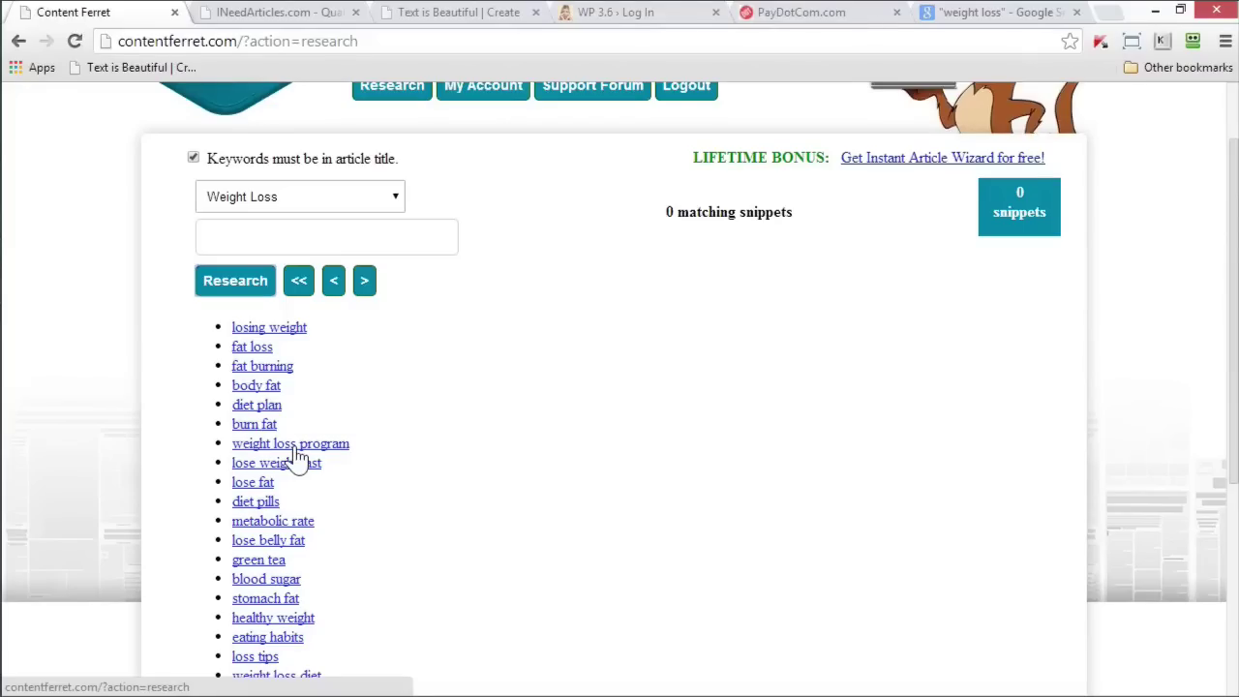
{"action": "left_click", "coordinate": [282, 329]}
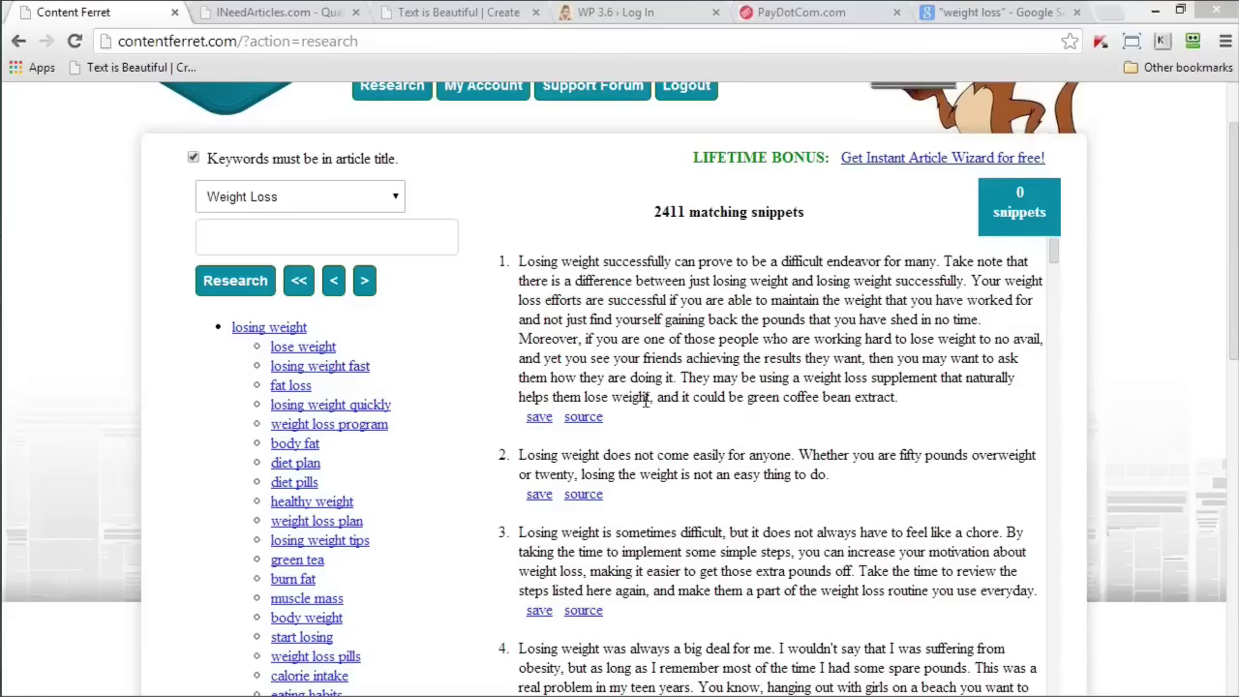
- Save the snippet beginning "Losing weight does not come easily for anyone."
{"action": "left_click_drag", "start_coordinate": [682, 396], "coordinate": [910, 400]}
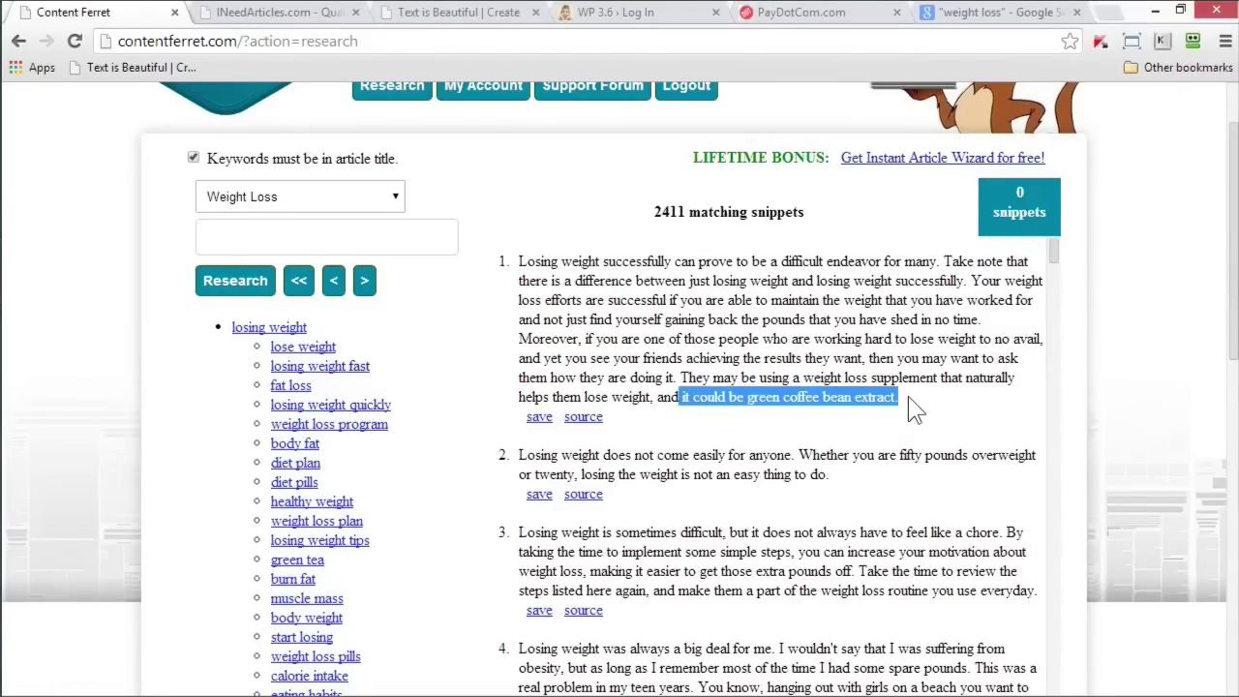
{"action": "scroll", "coordinate": [900, 400], "scroll_direction": "down", "scroll_amount": 3}
{"action": "scroll", "coordinate": [876, 344], "scroll_direction": "up", "scroll_amount": 2}
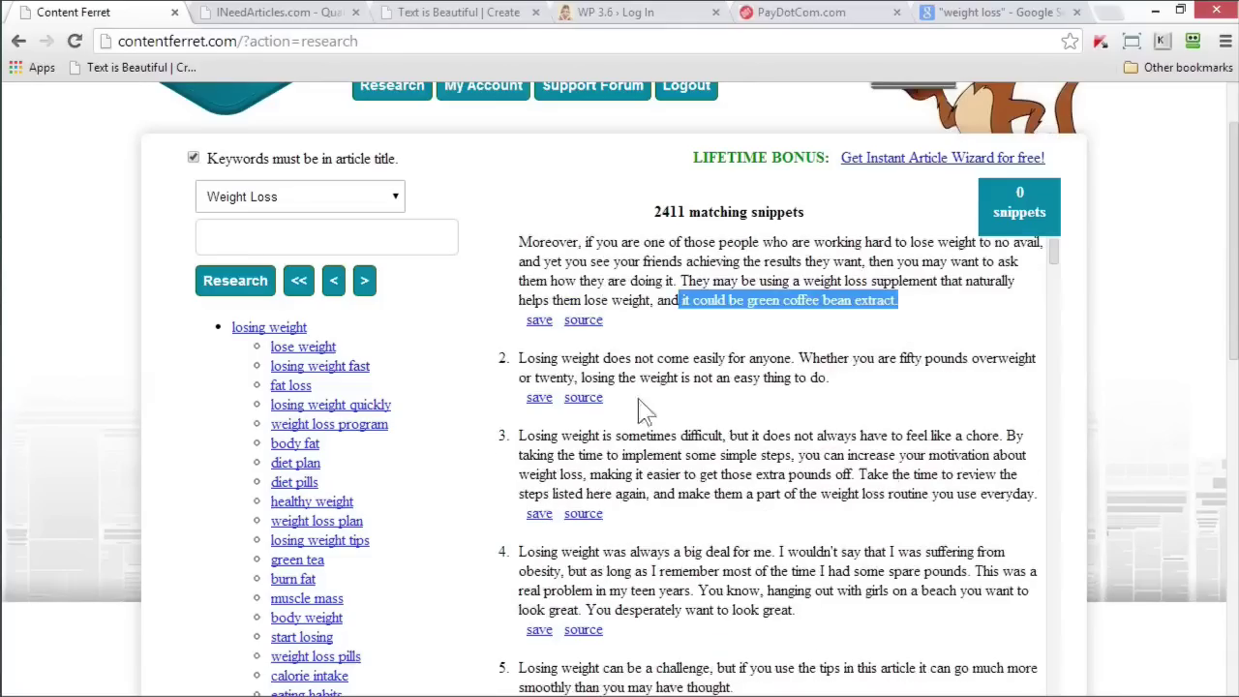
{"action": "left_click", "coordinate": [542, 405]}
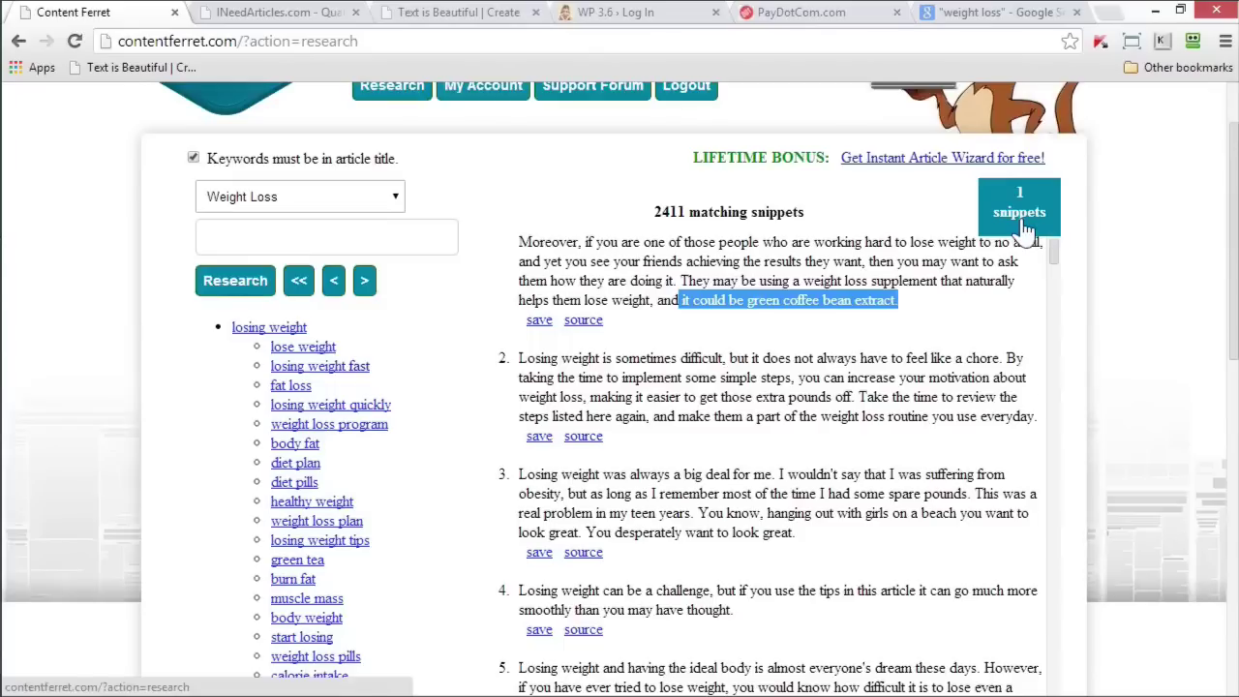
- Save the snippets beginning "Losing weight by dieting and exercising is excellent" and "Losing weight is not enough unless it is a healthy loss."
{"action": "scroll", "coordinate": [852, 629], "scroll_direction": "down", "scroll_amount": 1}
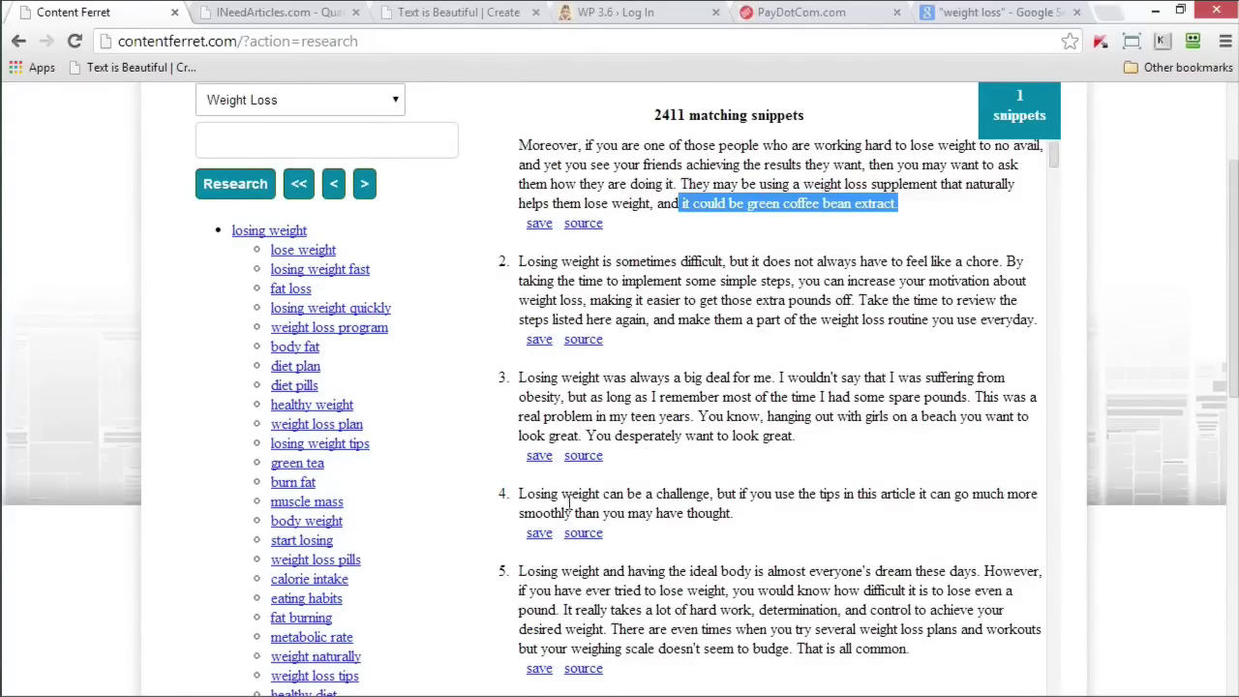
{"action": "scroll", "coordinate": [567, 523], "scroll_direction": "down", "scroll_amount": 3}
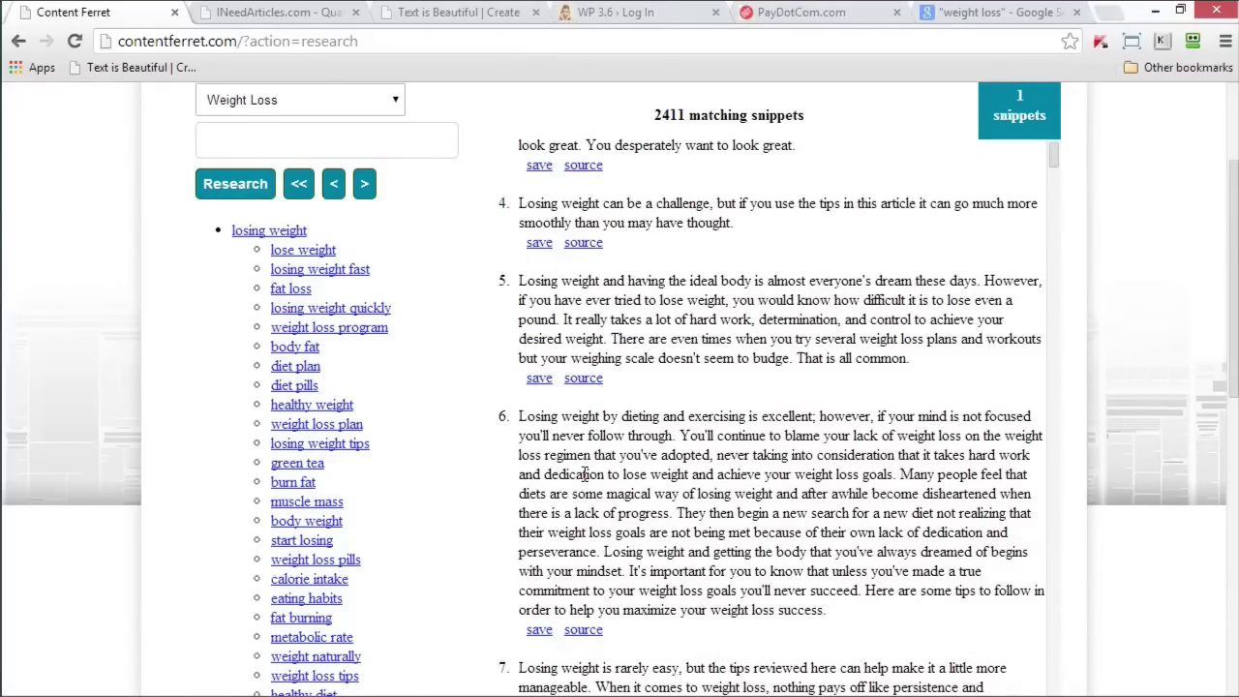
{"action": "scroll", "coordinate": [584, 474], "scroll_direction": "down", "scroll_amount": 1}
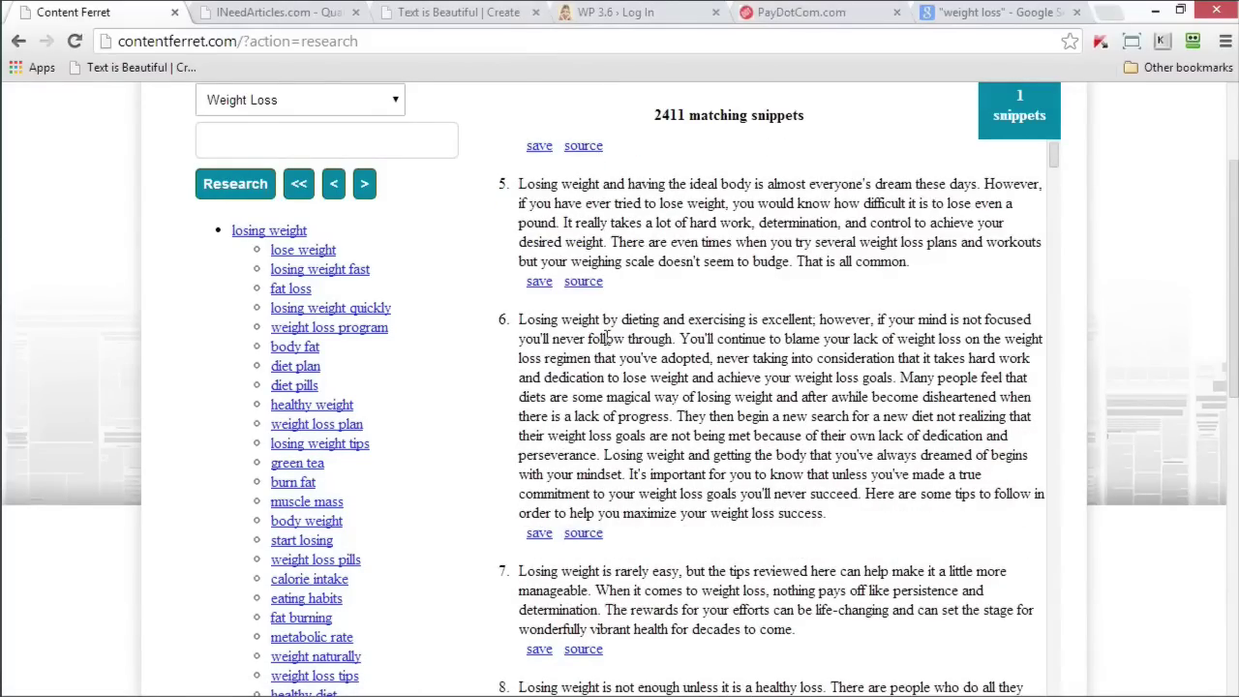
{"action": "left_click", "coordinate": [536, 534]}
{"action": "scroll", "coordinate": [629, 484], "scroll_direction": "down", "scroll_amount": 3}
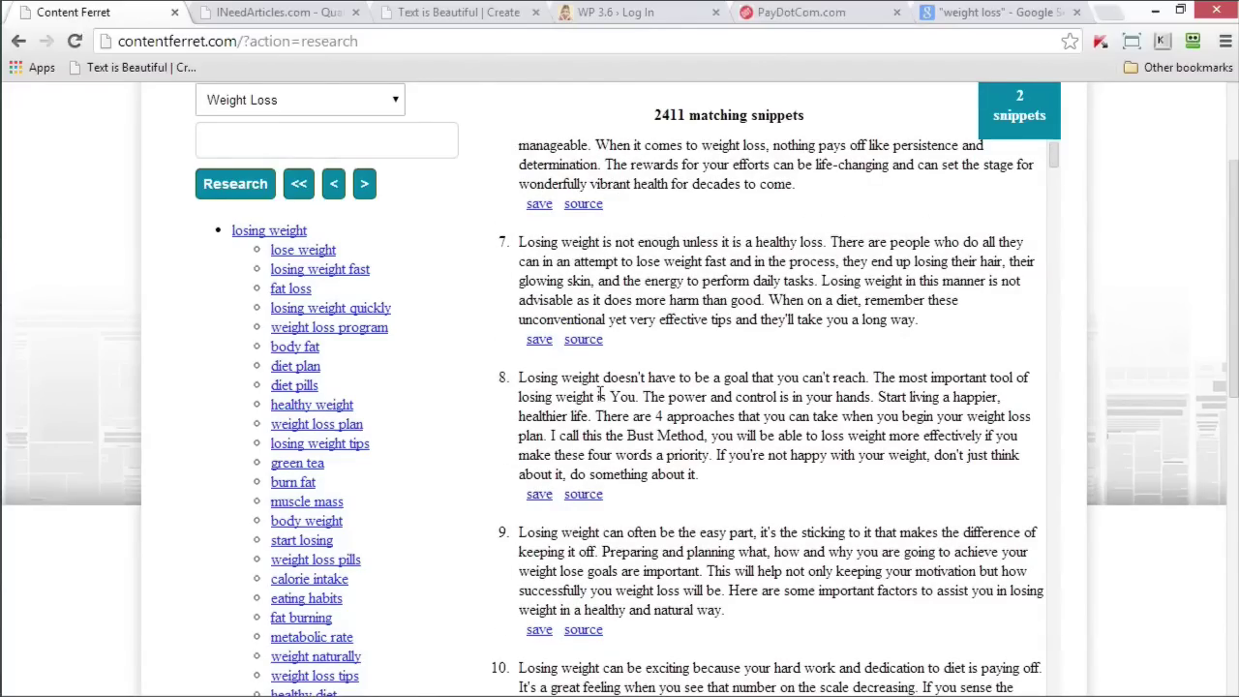
{"action": "left_click", "coordinate": [535, 341]}
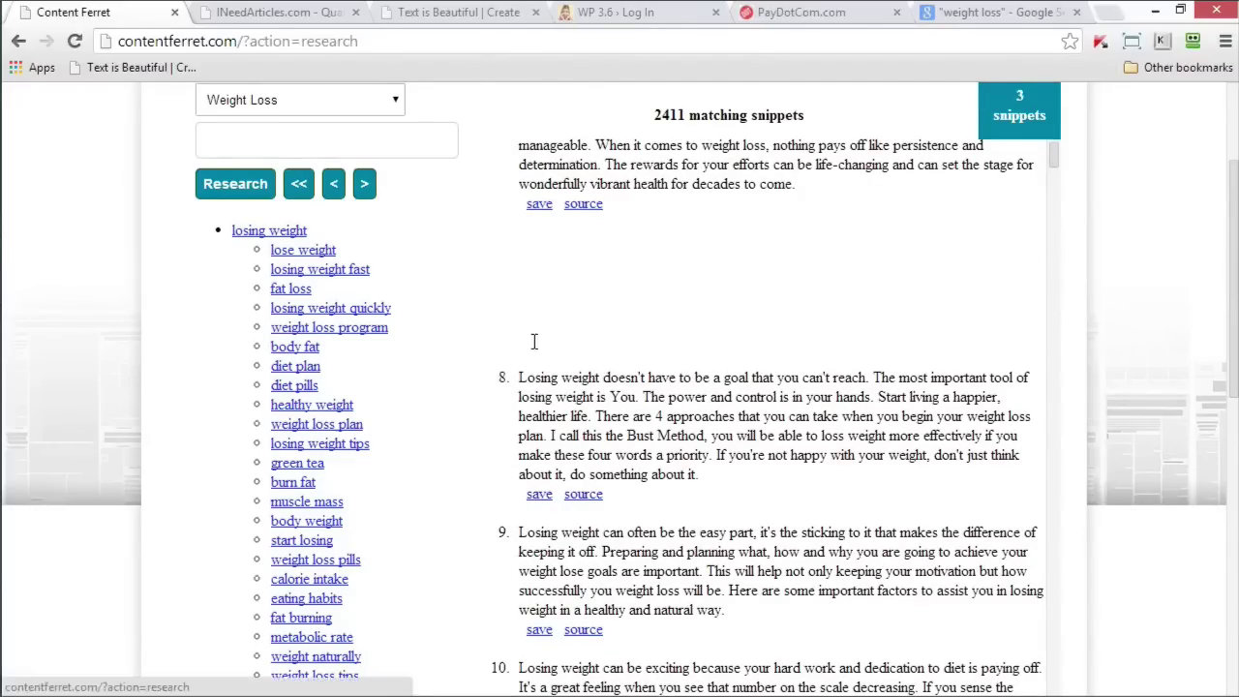
- Open the source article of the snippet beginning "Losing weight can often be the easy part" and save its opening paragraph
{"action": "scroll", "coordinate": [762, 359], "scroll_direction": "down", "scroll_amount": 1}
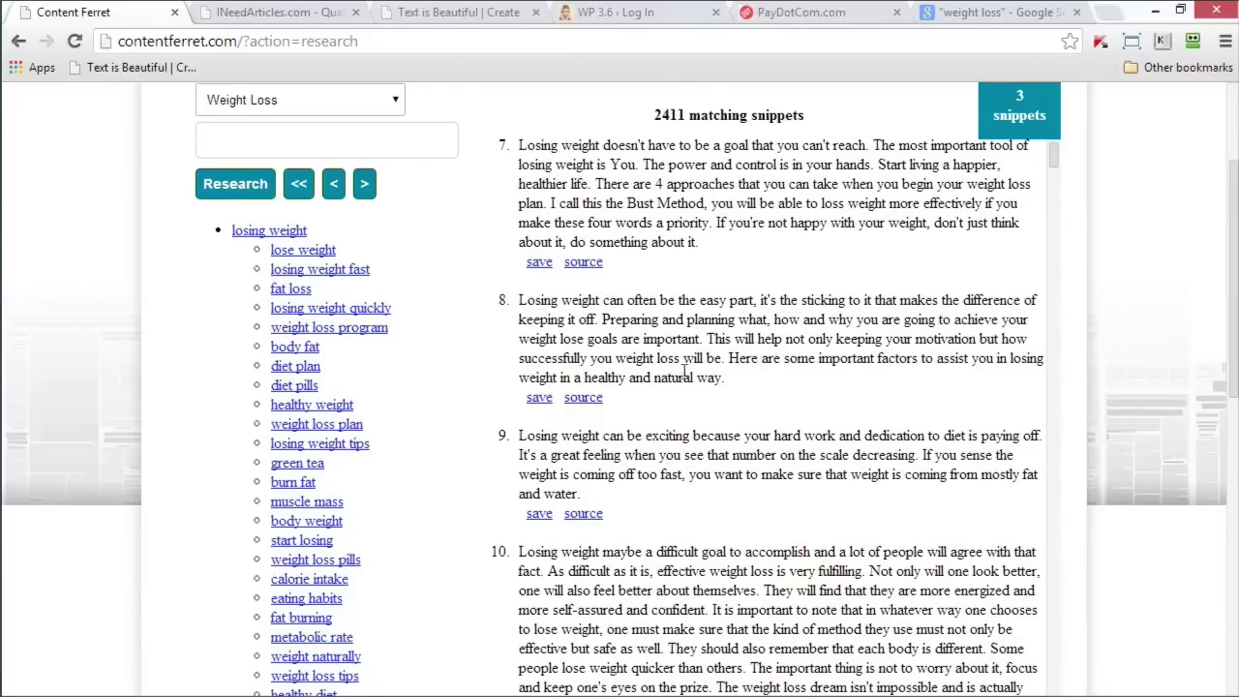
{"action": "left_click_drag", "start_coordinate": [730, 357], "coordinate": [731, 381]}
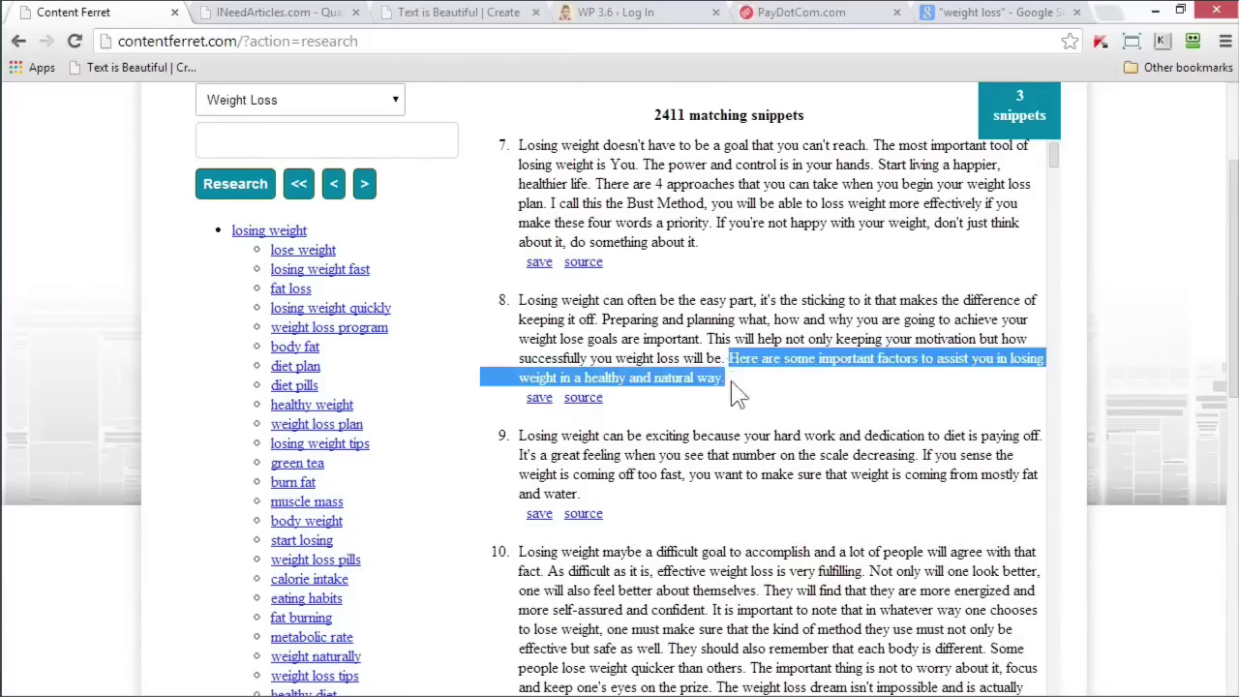
{"action": "left_click", "coordinate": [585, 399]}
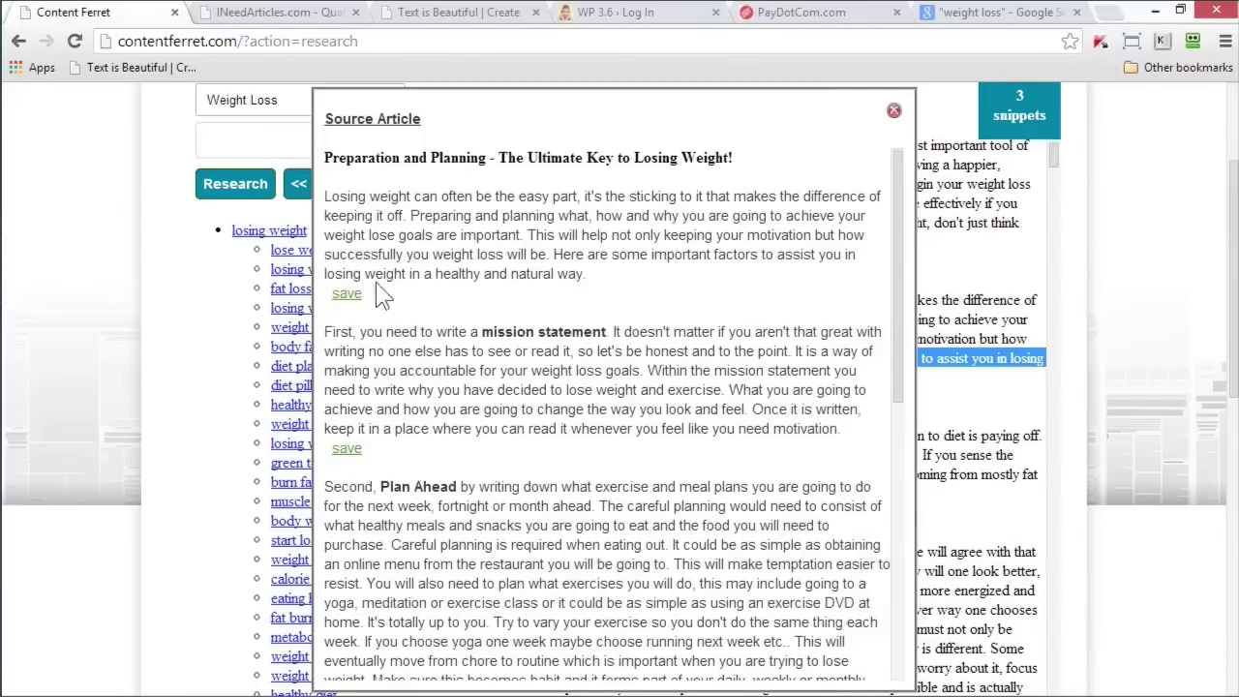
{"action": "left_click", "coordinate": [357, 296]}
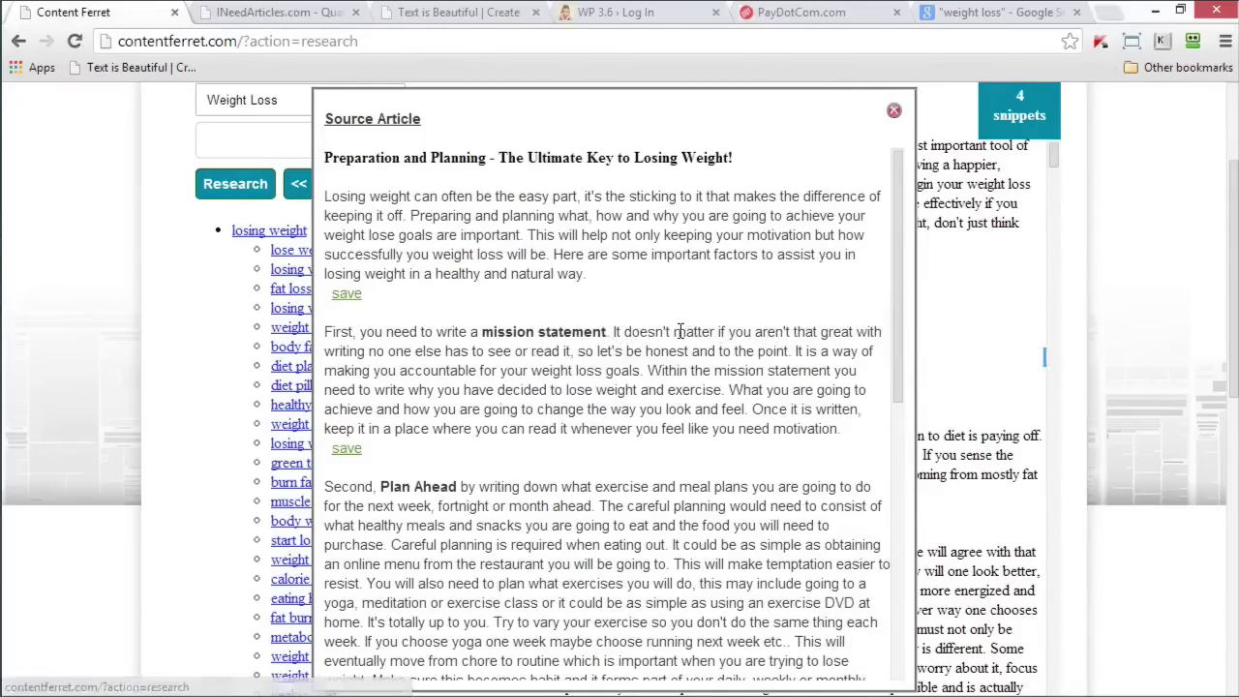
- Save the "conquer your fear" paragraph from the source article, then close the article
{"action": "scroll", "coordinate": [675, 331], "scroll_direction": "down", "scroll_amount": 3}
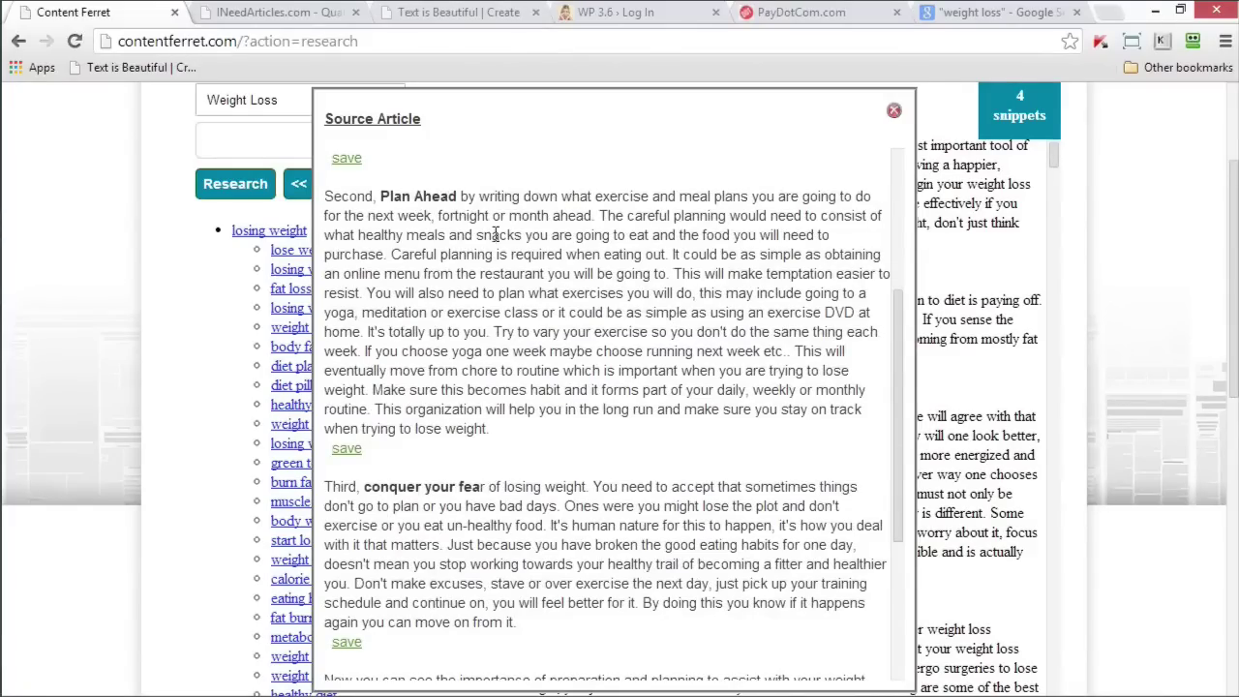
{"action": "scroll", "coordinate": [481, 273], "scroll_direction": "down", "scroll_amount": 2}
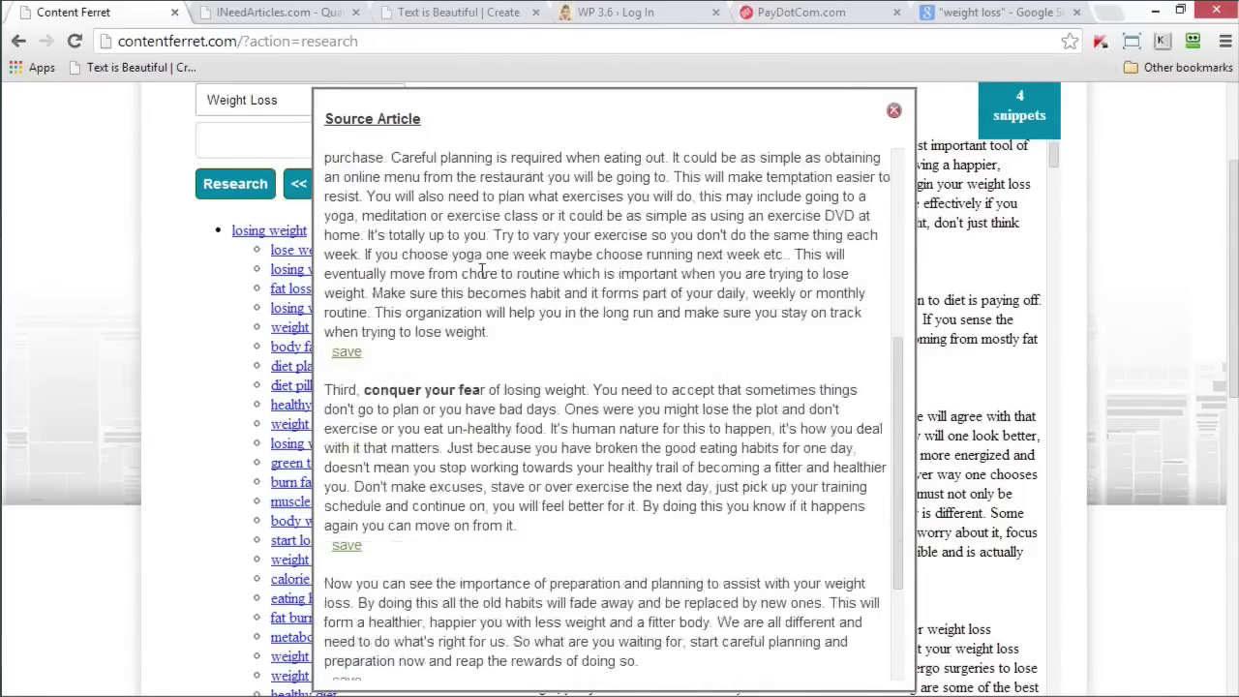
{"action": "scroll", "coordinate": [540, 475], "scroll_direction": "down", "scroll_amount": 1}
{"action": "scroll", "coordinate": [539, 475], "scroll_direction": "down", "scroll_amount": 1}
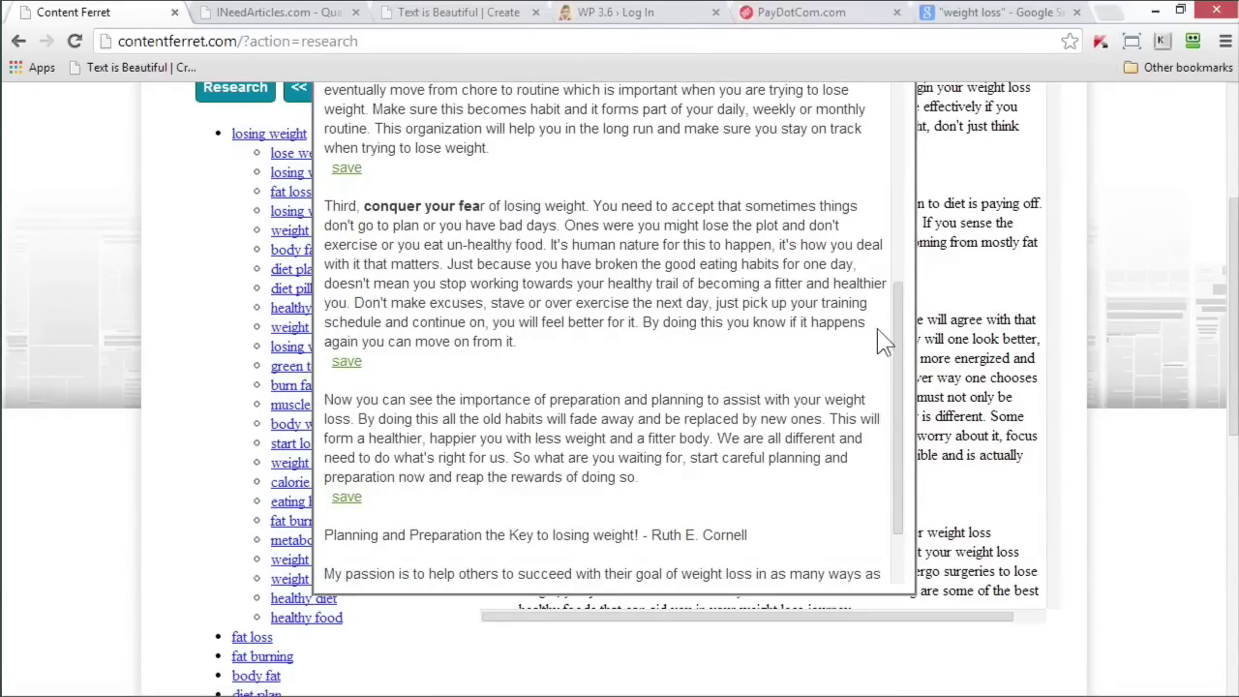
{"action": "scroll", "coordinate": [878, 328], "scroll_direction": "up", "scroll_amount": 4}
{"action": "scroll", "coordinate": [949, 306], "scroll_direction": "up", "scroll_amount": 3}
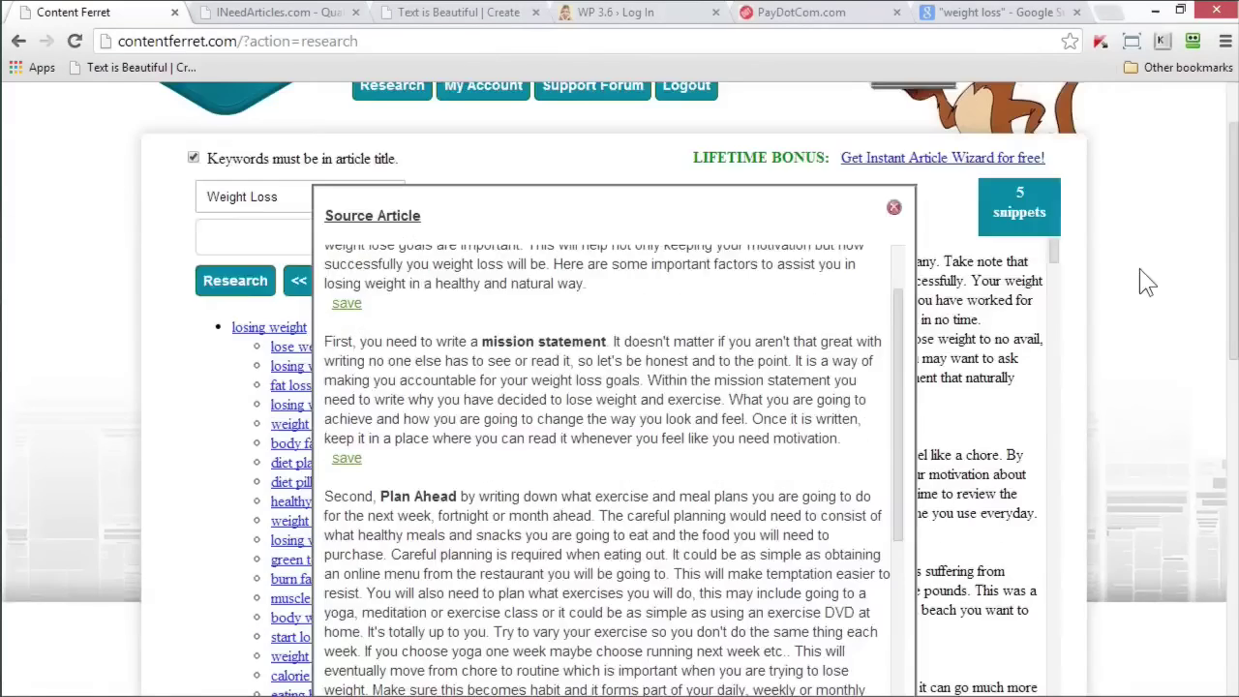
{"action": "left_click", "coordinate": [893, 306]}
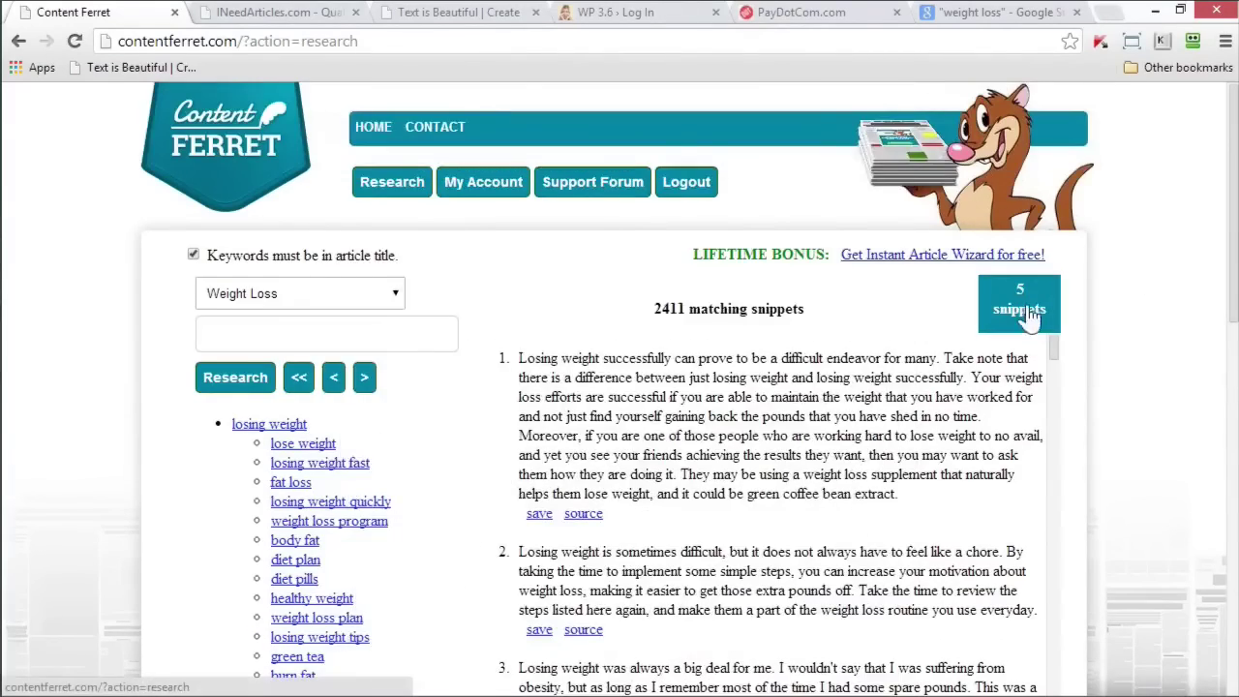
- Review the text of all saved snippets and close the collection
{"action": "left_click", "coordinate": [1029, 315]}
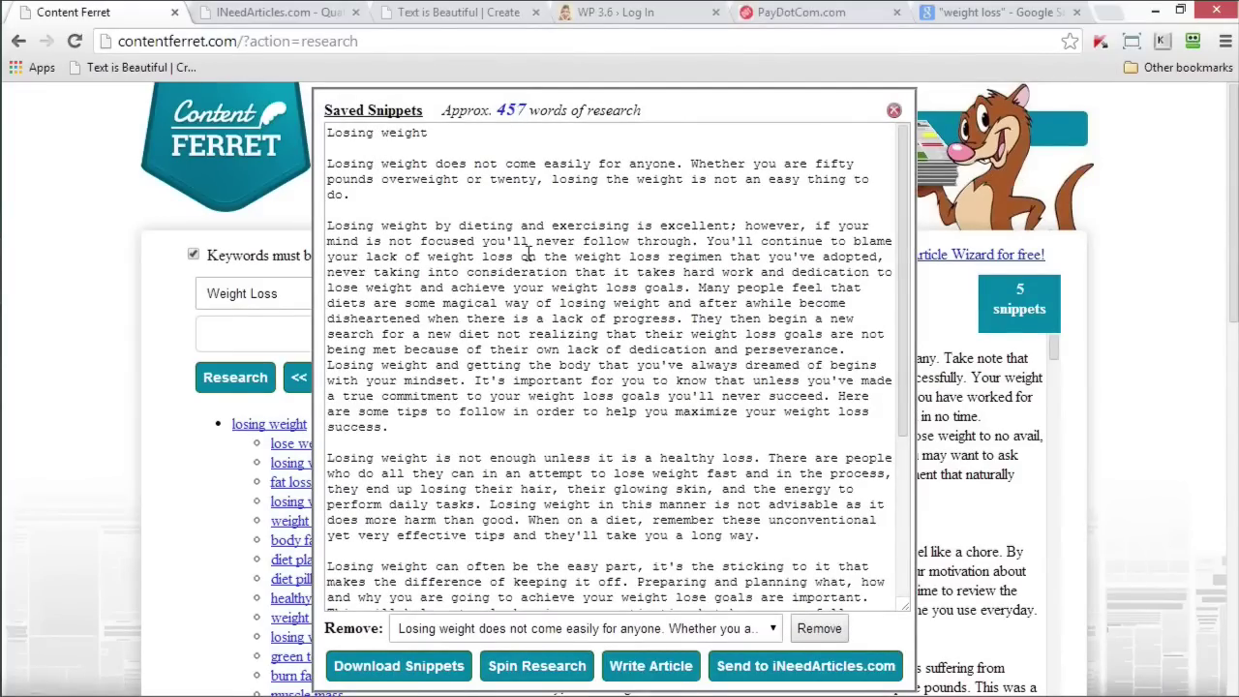
{"action": "scroll", "coordinate": [529, 253], "scroll_direction": "down", "scroll_amount": 5}
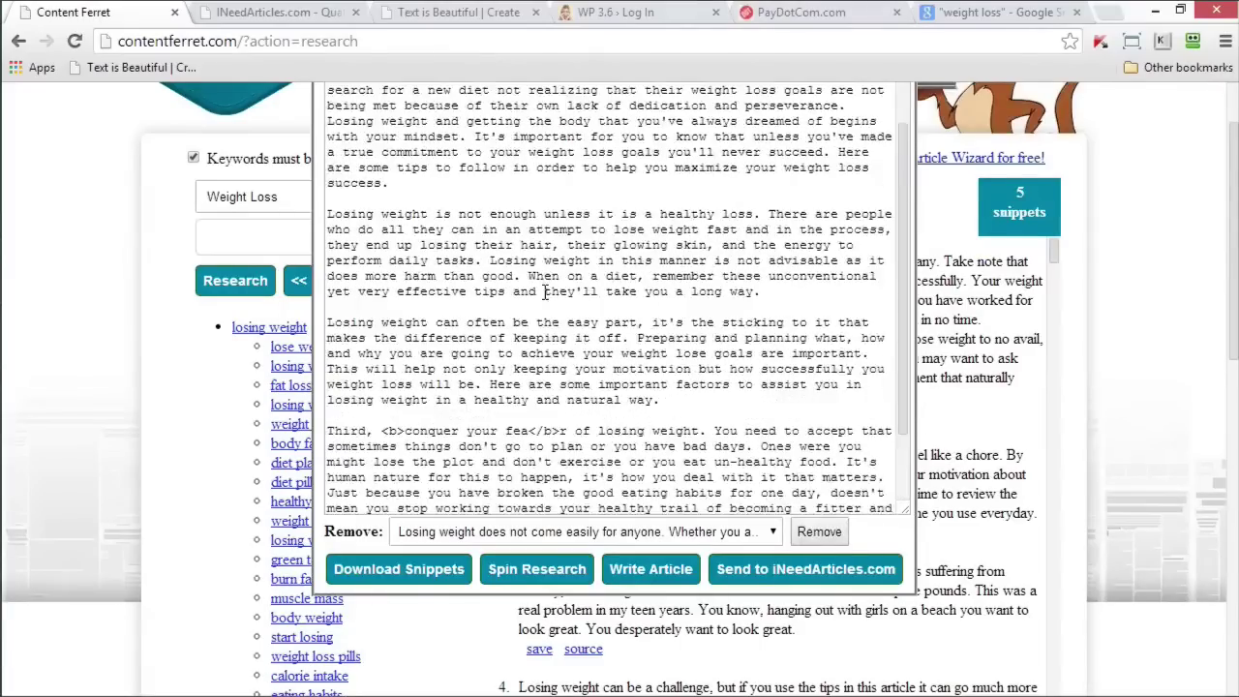
{"action": "scroll", "coordinate": [532, 293], "scroll_direction": "up", "scroll_amount": 2}
{"action": "scroll", "coordinate": [503, 296], "scroll_direction": "down", "scroll_amount": 3}
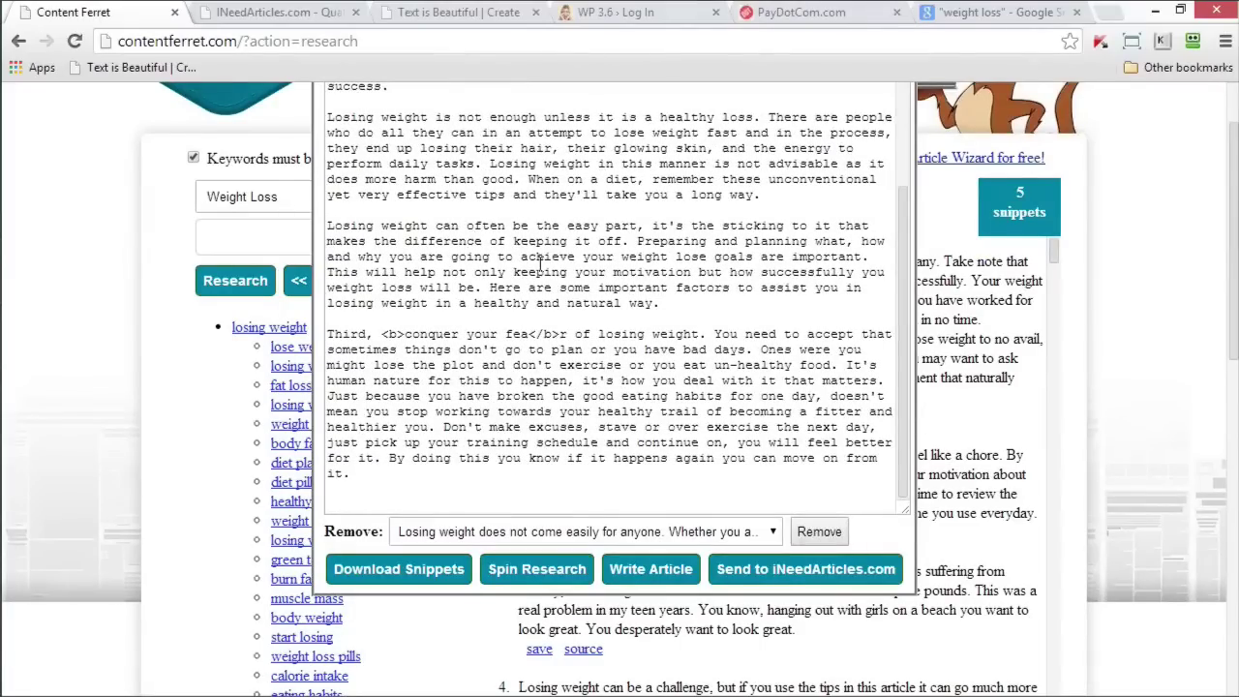
{"action": "scroll", "coordinate": [540, 268], "scroll_direction": "up", "scroll_amount": 2}
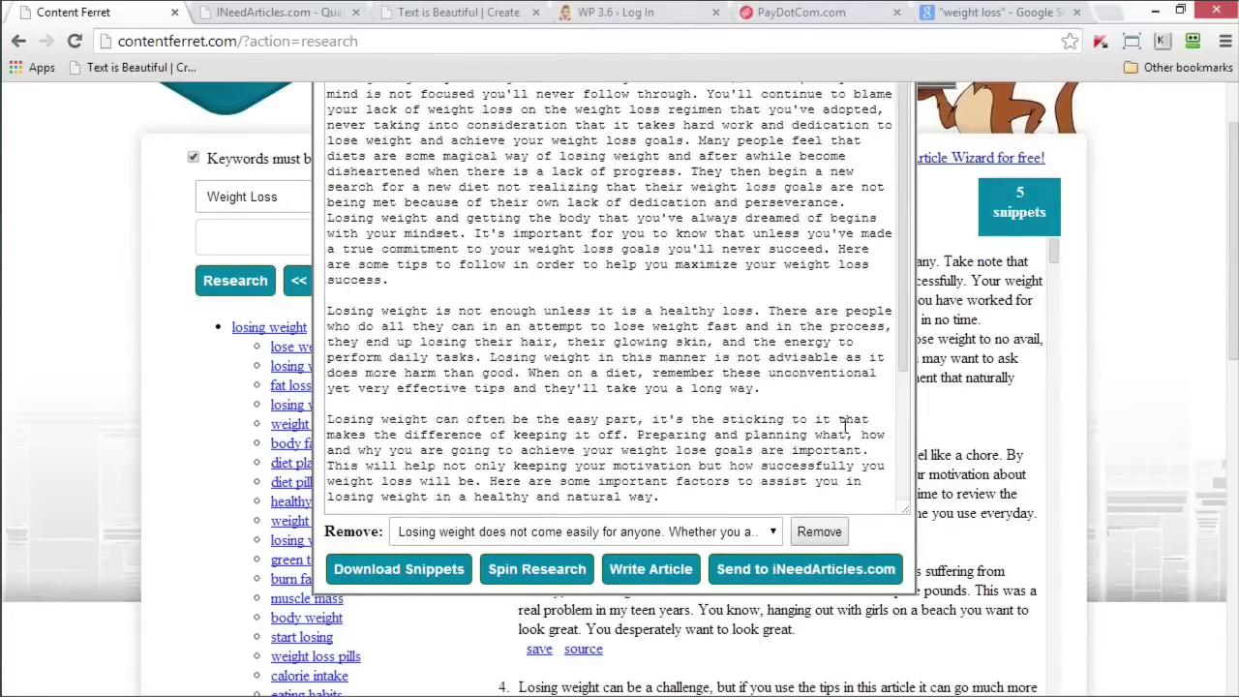
{"action": "scroll", "coordinate": [844, 424], "scroll_direction": "up", "scroll_amount": 5}
{"action": "left_click", "coordinate": [896, 108]}
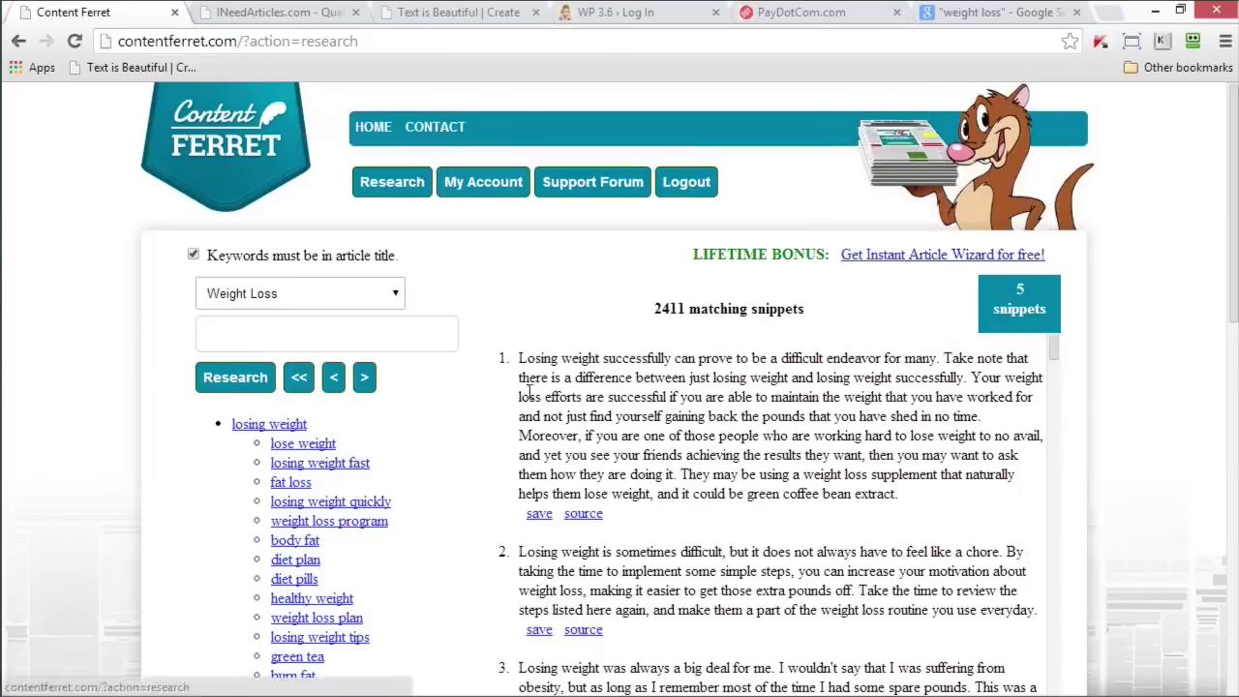
- Show the snippets for "burn fat" under "losing weight" and save the one beginning "The fastest way to burn fat"
{"action": "scroll", "coordinate": [463, 403], "scroll_direction": "down", "scroll_amount": 1}
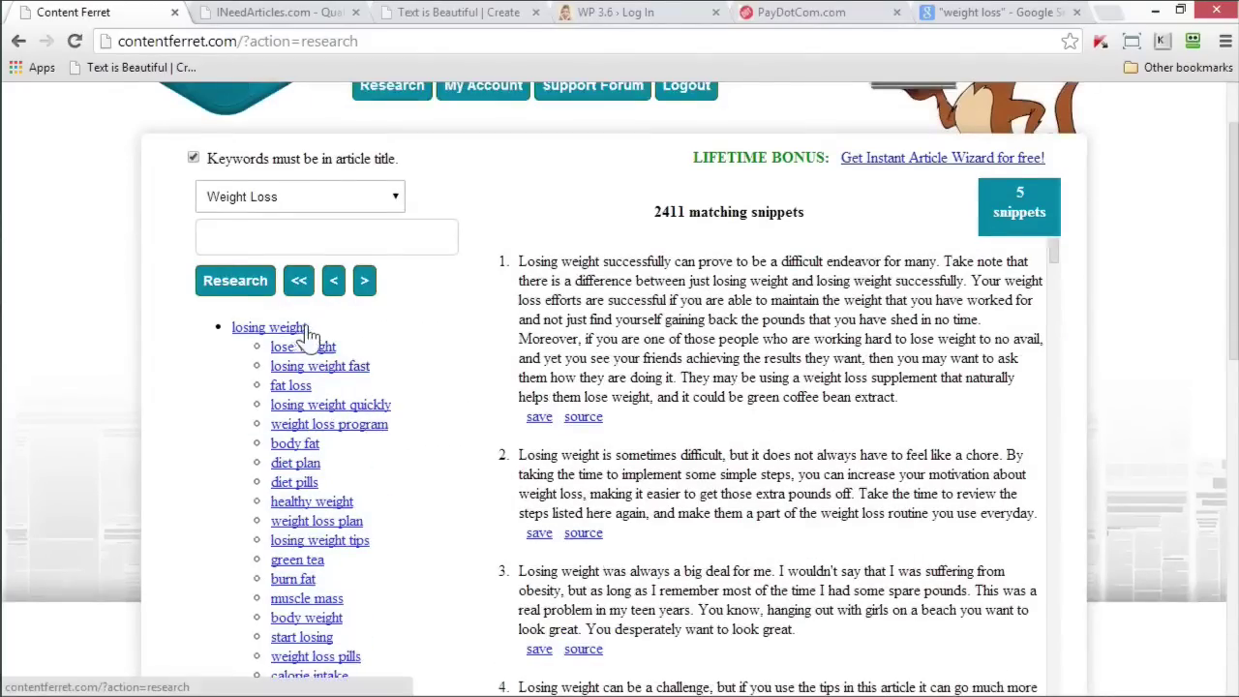
{"action": "scroll", "coordinate": [306, 331], "scroll_direction": "down", "scroll_amount": 2}
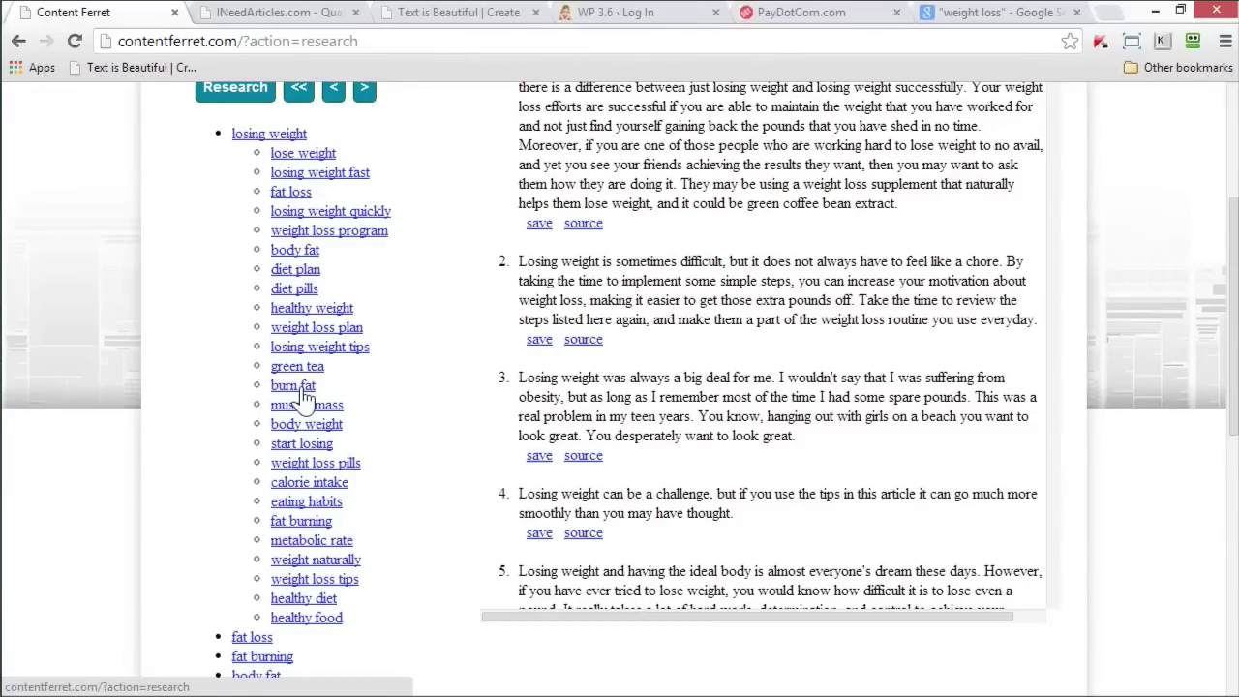
{"action": "left_click", "coordinate": [303, 388]}
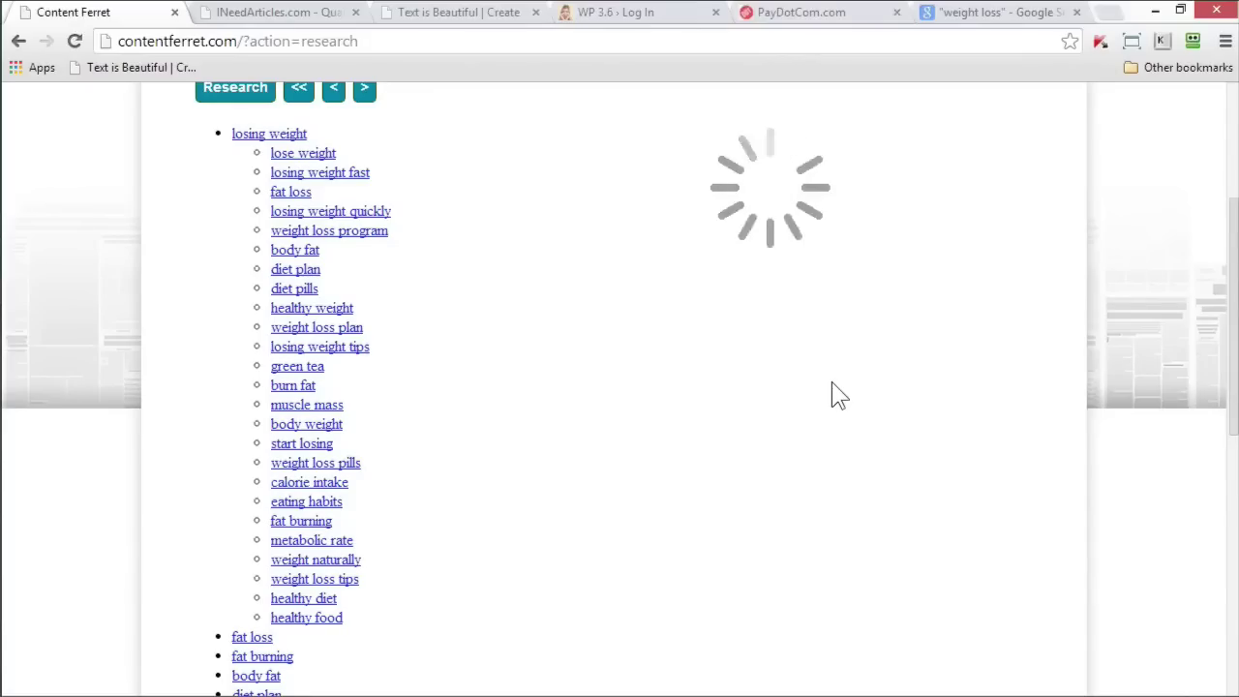
{"action": "scroll", "coordinate": [832, 382], "scroll_direction": "up", "scroll_amount": 1}
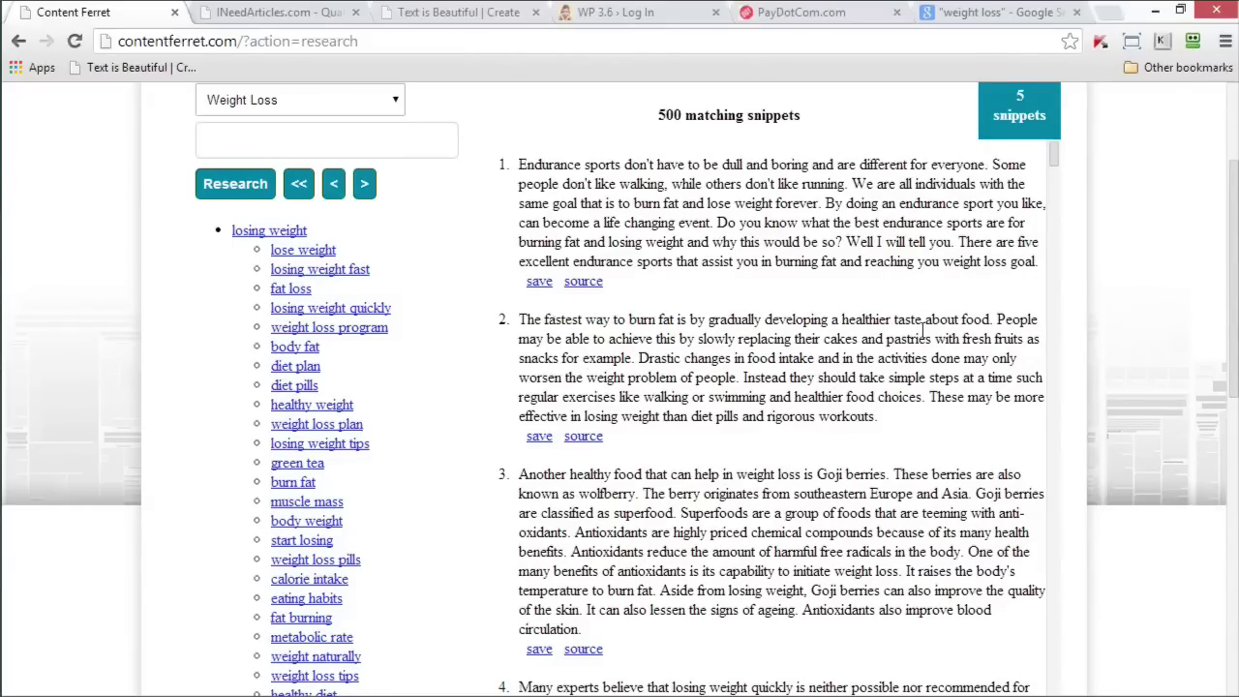
{"action": "left_click", "coordinate": [539, 437]}
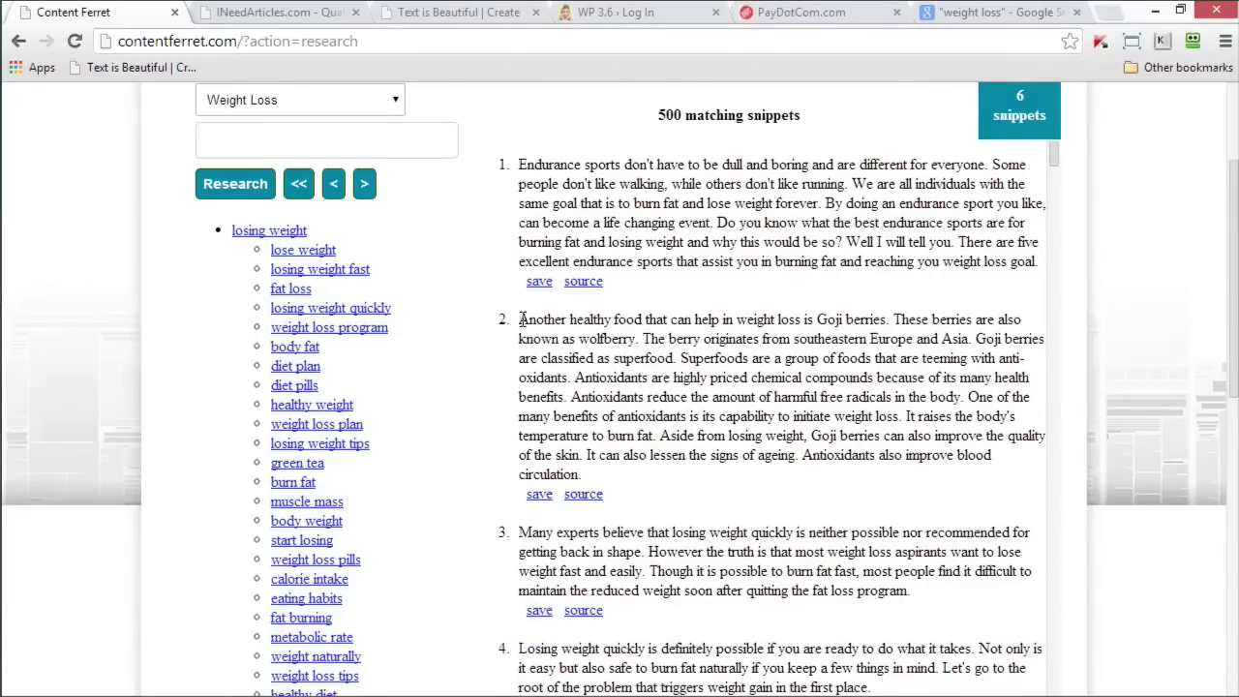
{"action": "mouse_move", "coordinate": [520, 319]}
{"action": "left_mouse_down"}
{"action": "mouse_move", "coordinate": [852, 436]}
{"action": "mouse_move", "coordinate": [605, 475]}
{"action": "left_mouse_up"}
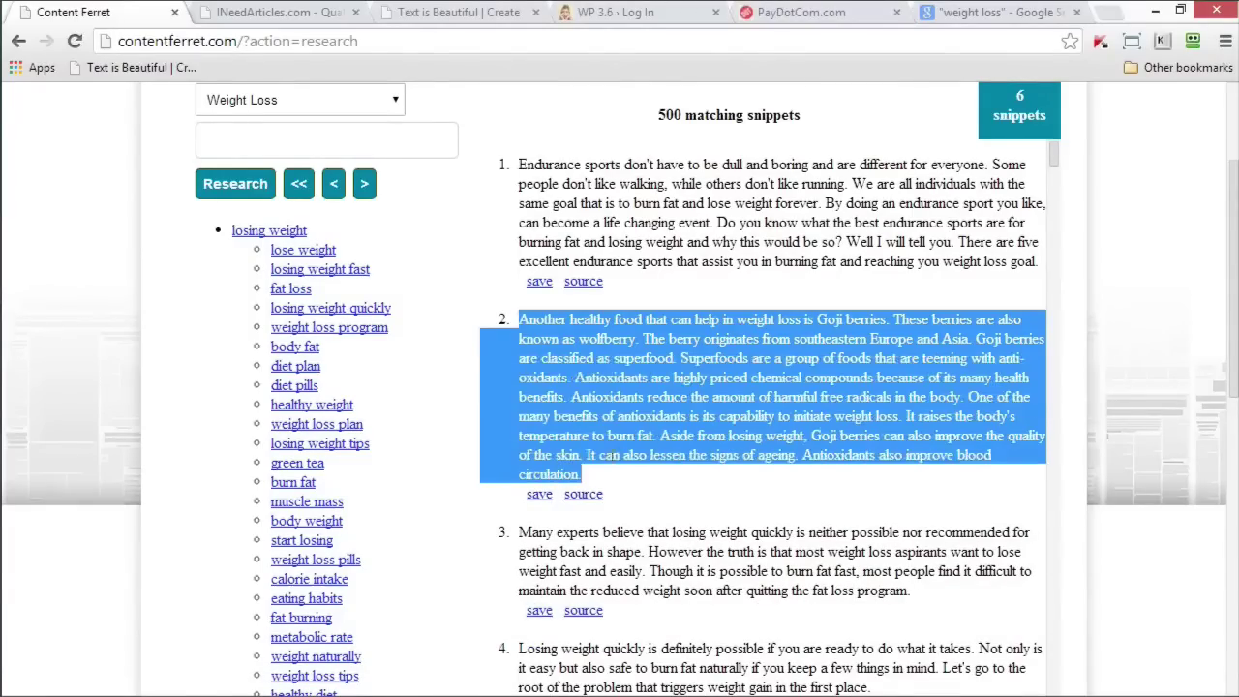
{"action": "left_click", "coordinate": [622, 381]}
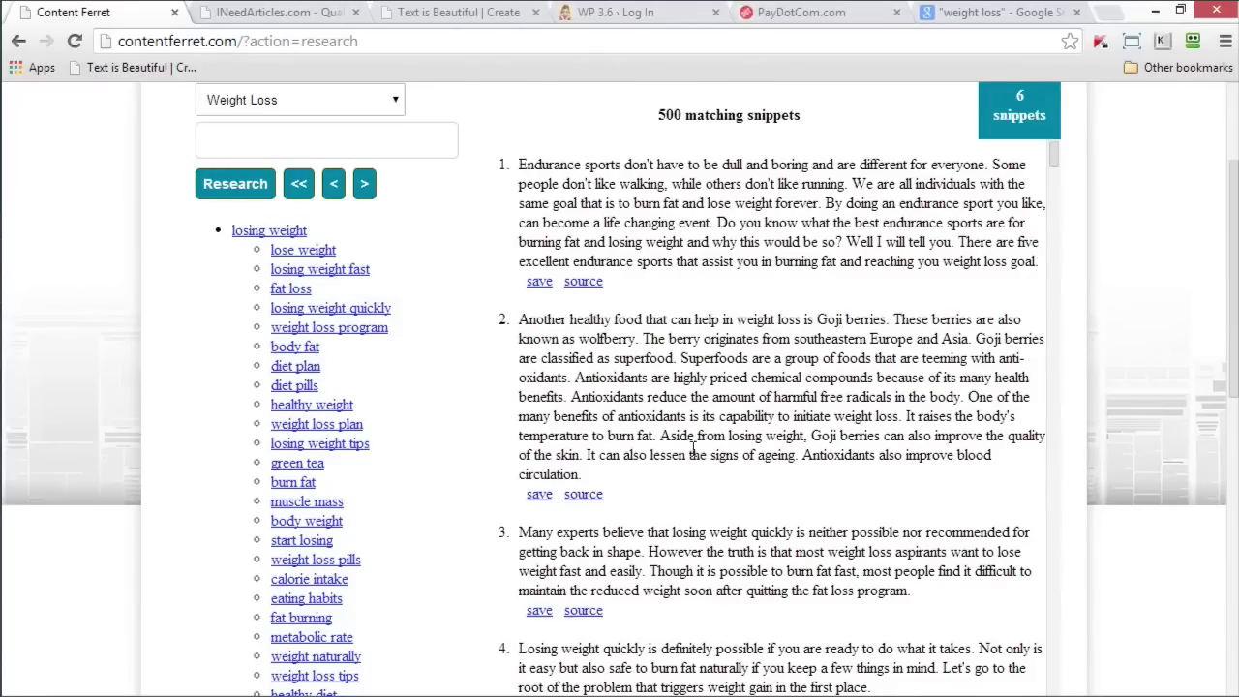
- Save the "burn fat" snippets about Goji berries and the one beginning "This is why you hear a lot of people say"
{"action": "double_click", "coordinate": [819, 319]}
{"action": "left_click", "coordinate": [540, 494]}
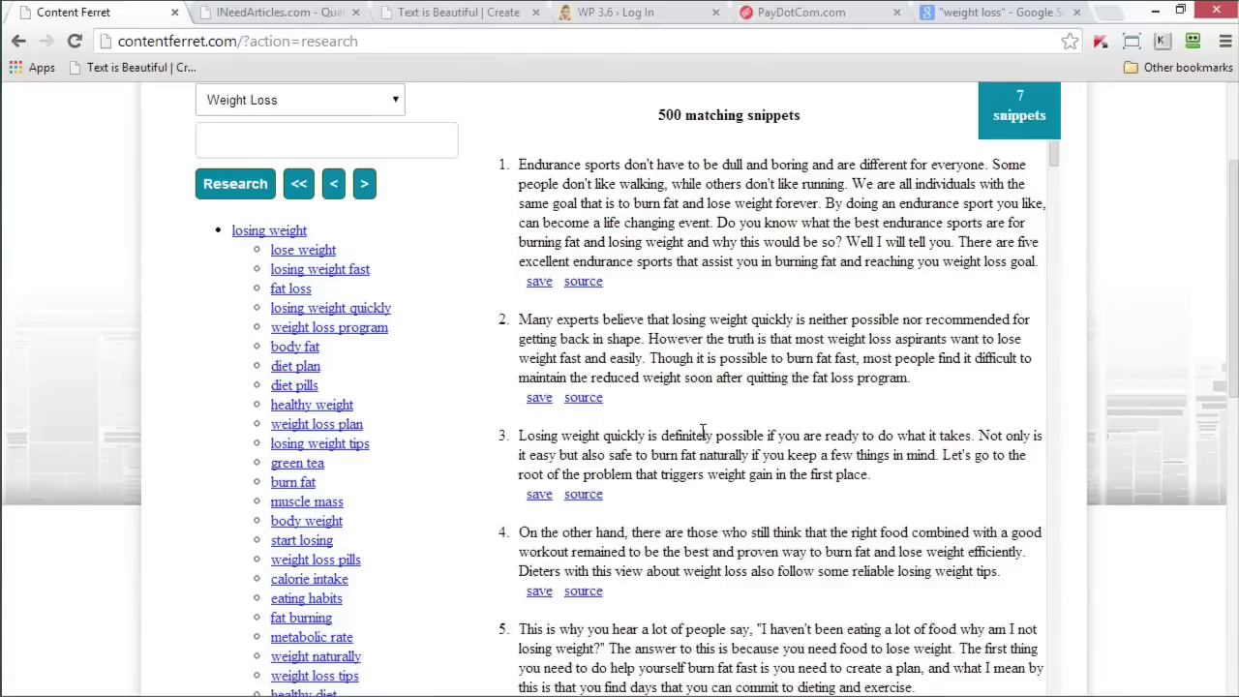
{"action": "scroll", "coordinate": [694, 426], "scroll_direction": "down", "scroll_amount": 1}
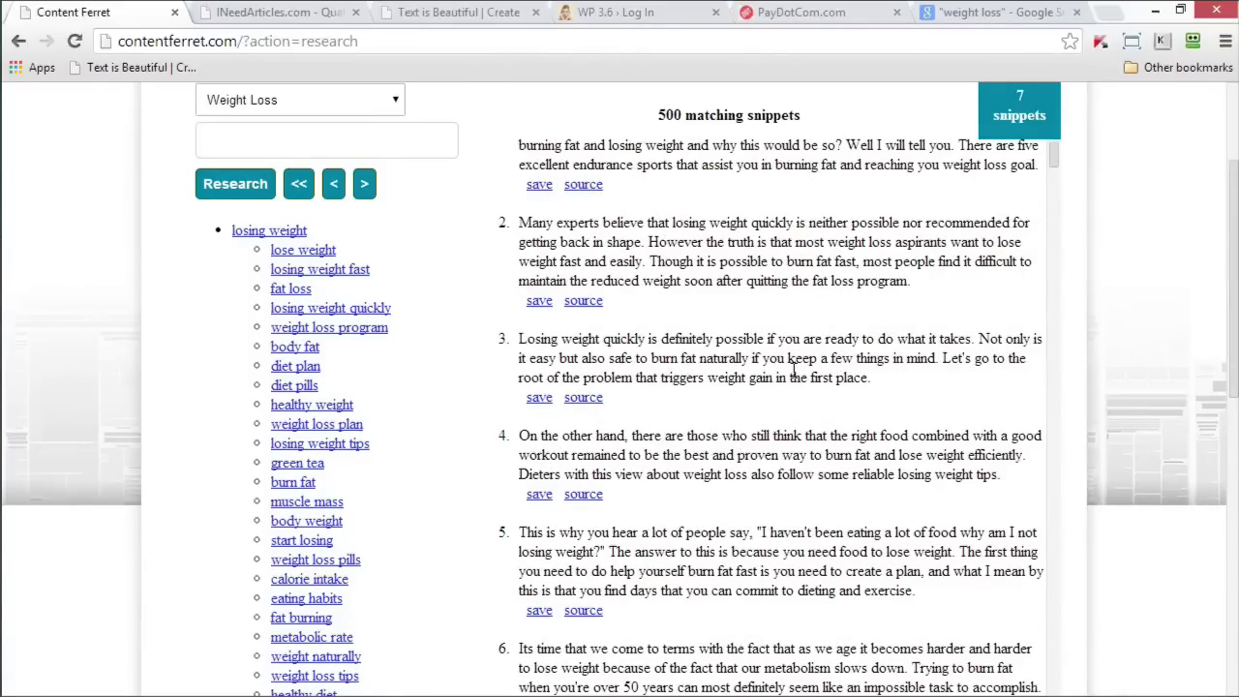
{"action": "scroll", "coordinate": [794, 368], "scroll_direction": "down", "scroll_amount": 2}
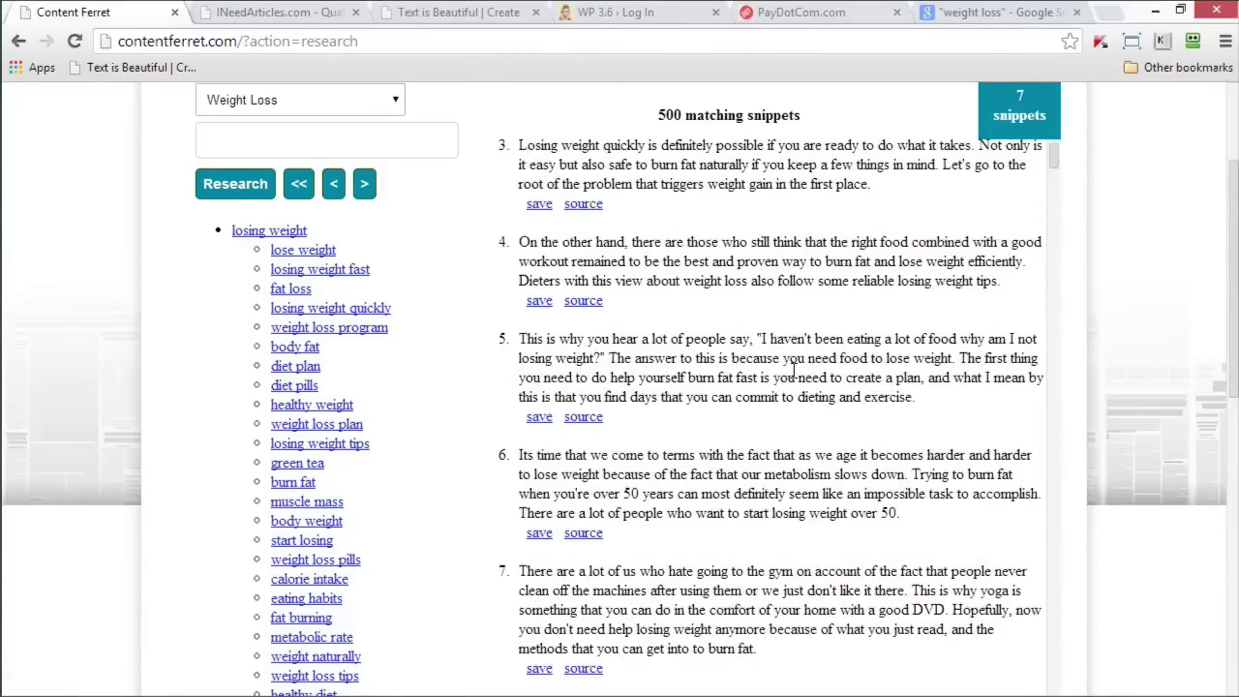
{"action": "left_click", "coordinate": [540, 423]}
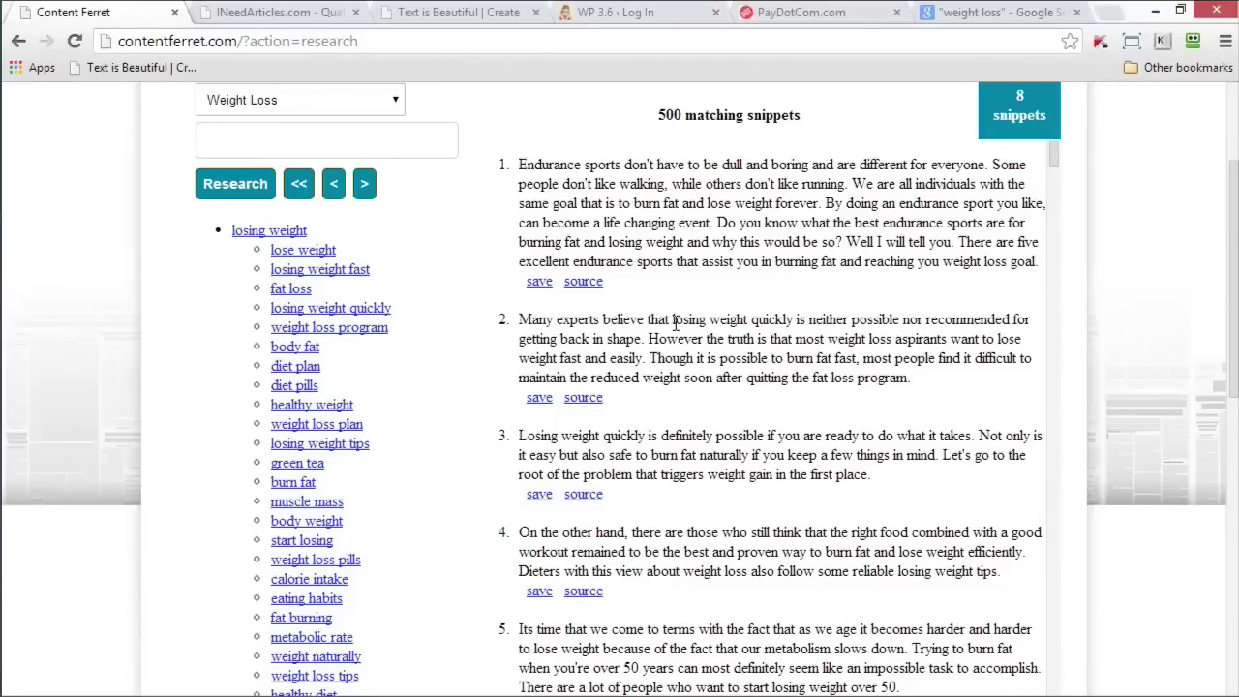
- Review the saved snippets down to the text under the "Burn fat" heading and close the collection
{"action": "left_click", "coordinate": [1010, 102]}
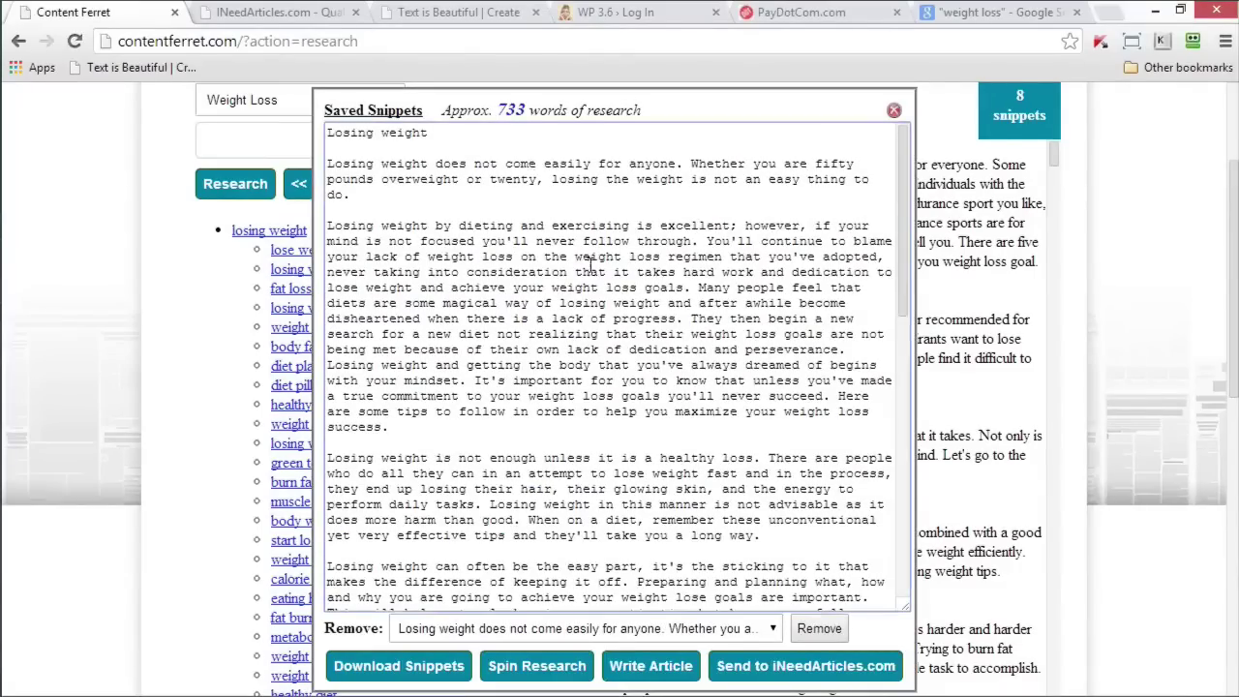
{"action": "scroll", "coordinate": [591, 261], "scroll_direction": "down", "scroll_amount": 7}
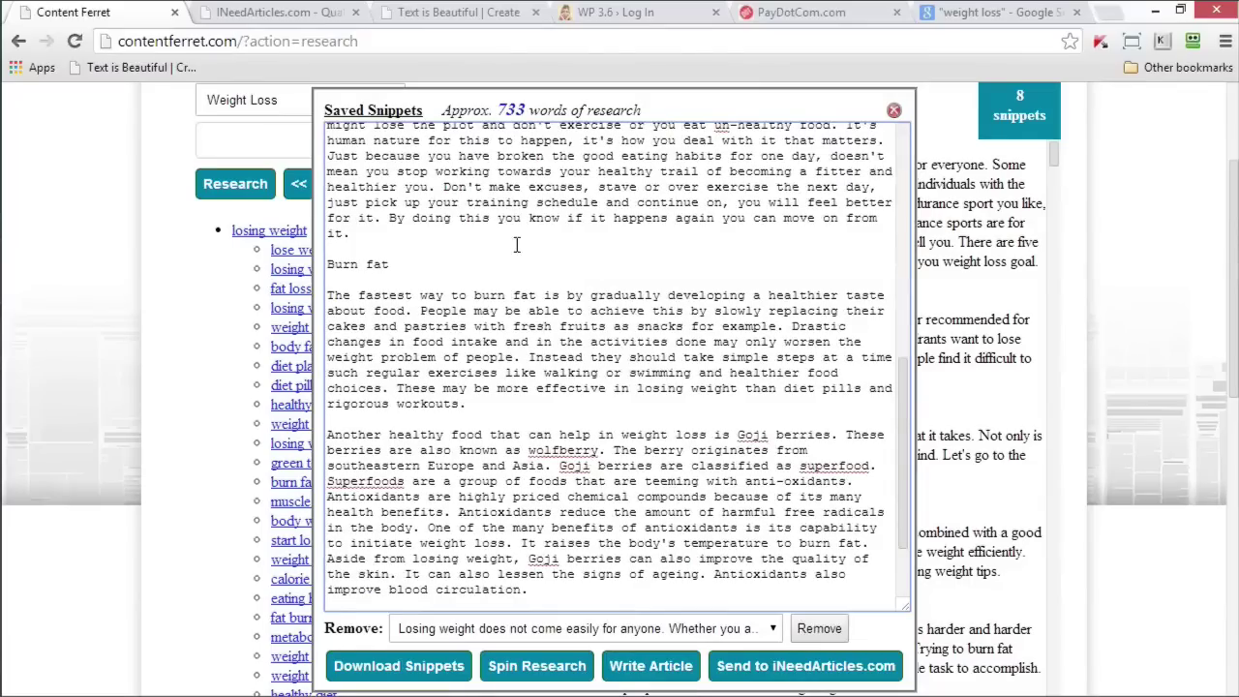
{"action": "left_click_drag", "start_coordinate": [391, 266], "coordinate": [326, 265]}
{"action": "left_click", "coordinate": [523, 271]}
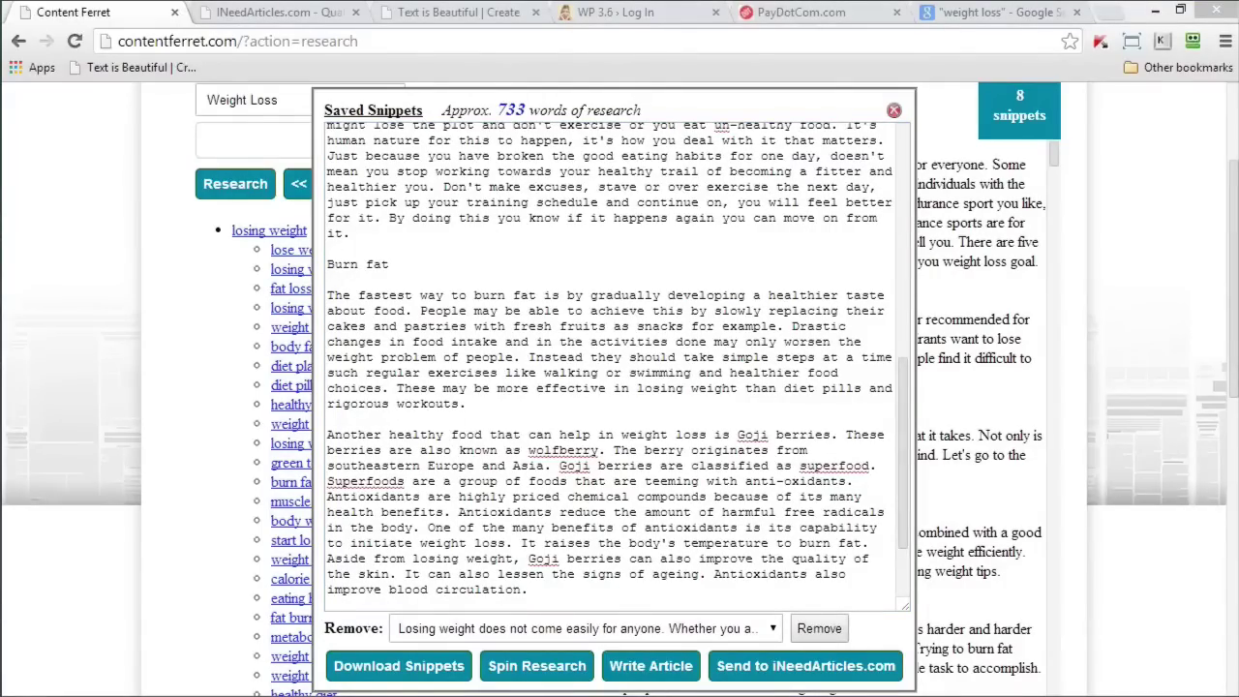
{"action": "left_click", "coordinate": [894, 110]}
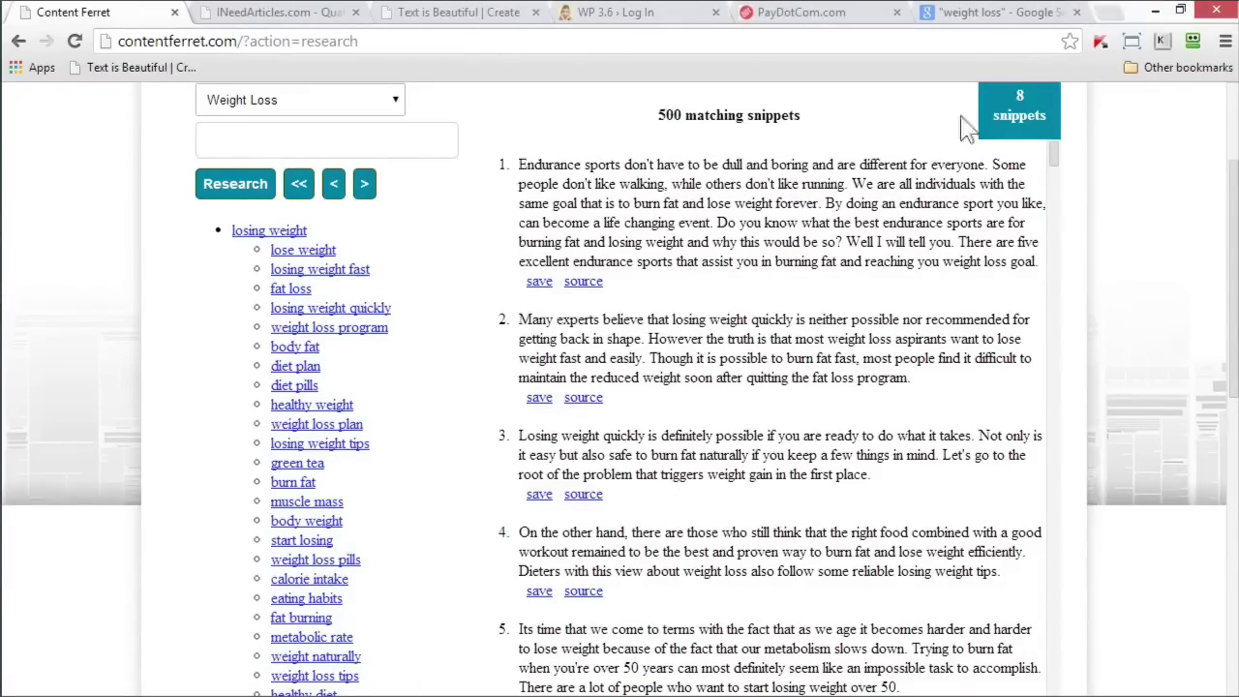
- Open the article writing form for the saved snippets, examine its title, introduction and paragraph fields, and close it
{"action": "left_click", "coordinate": [1019, 112]}
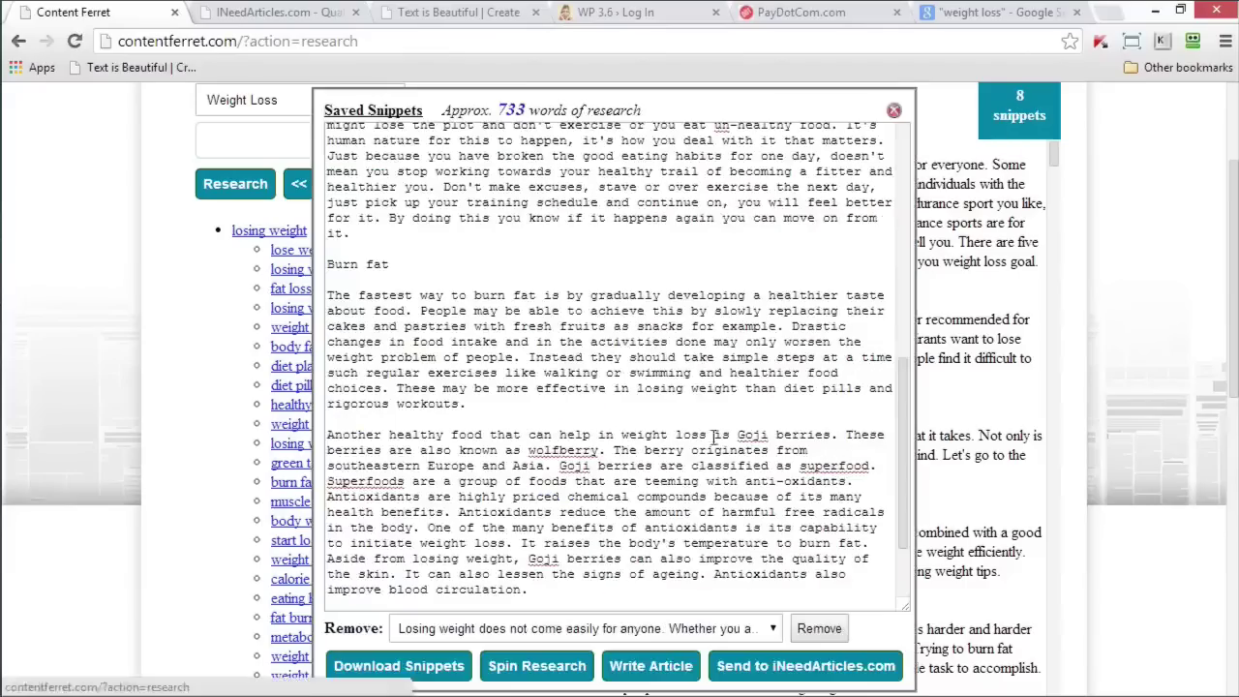
{"action": "left_click", "coordinate": [644, 667]}
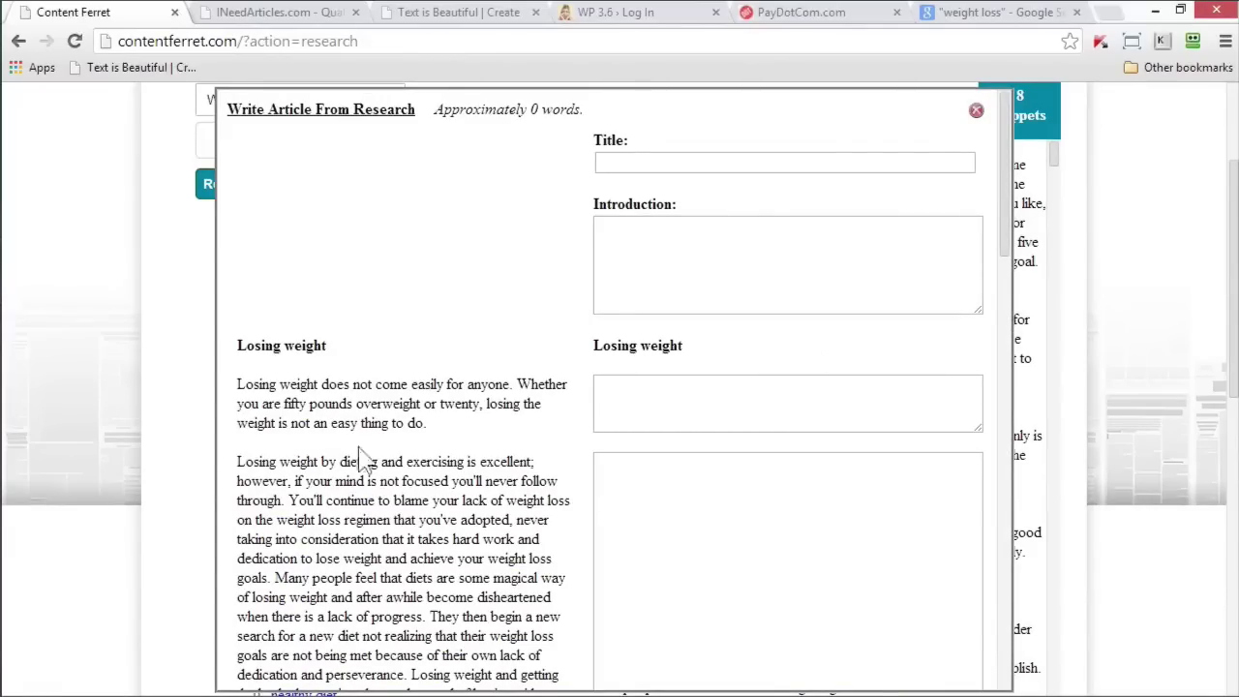
{"action": "left_click_drag", "start_coordinate": [998, 161], "coordinate": [998, 218]}
{"action": "left_click", "coordinate": [659, 288]}
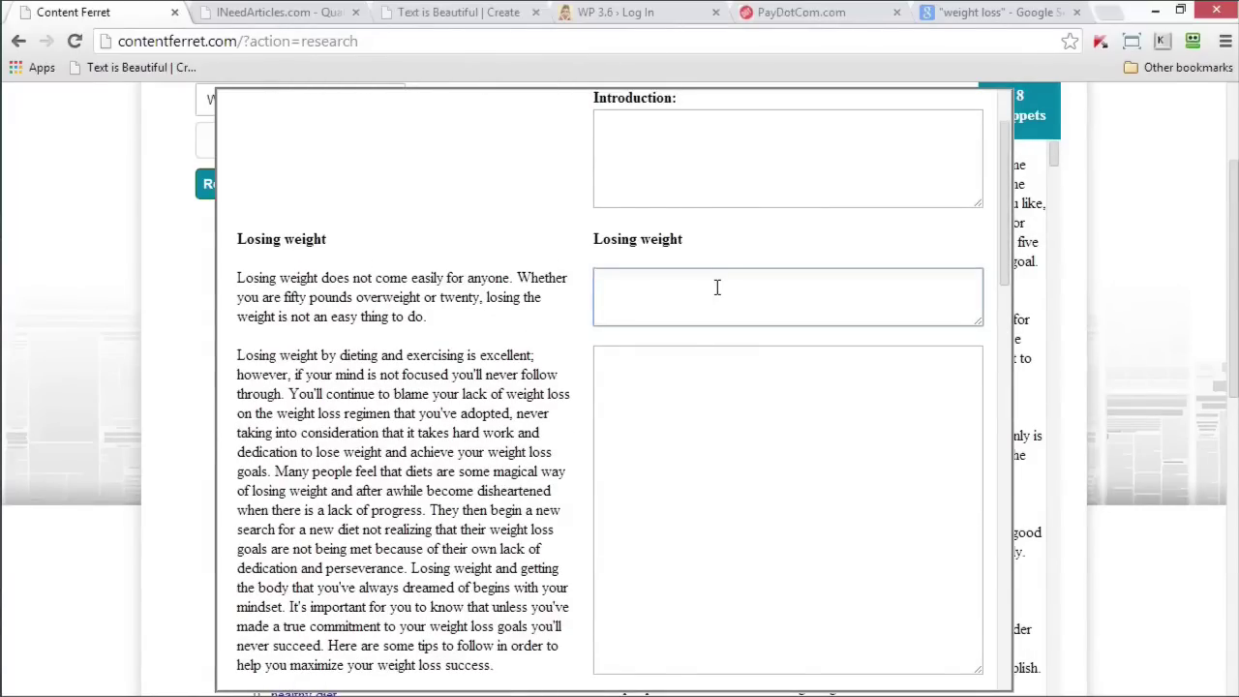
{"action": "scroll", "coordinate": [717, 287], "scroll_direction": "up", "scroll_amount": 2}
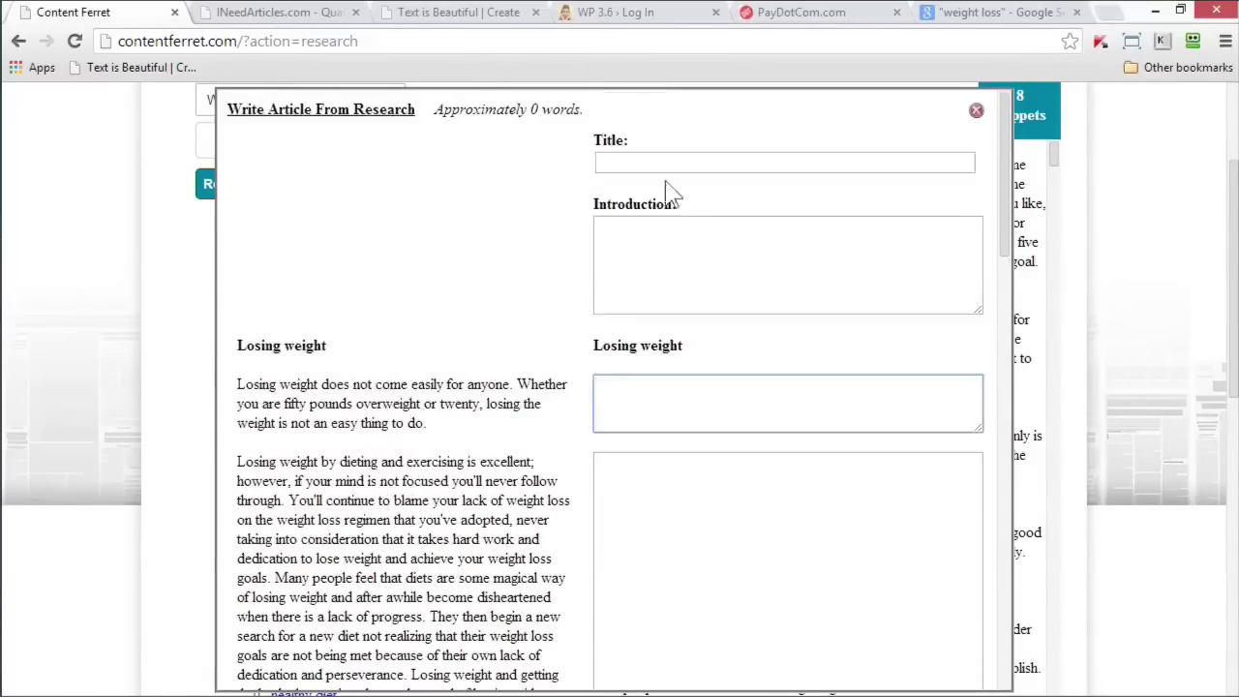
{"action": "left_click", "coordinate": [666, 161]}
{"action": "left_click", "coordinate": [663, 238]}
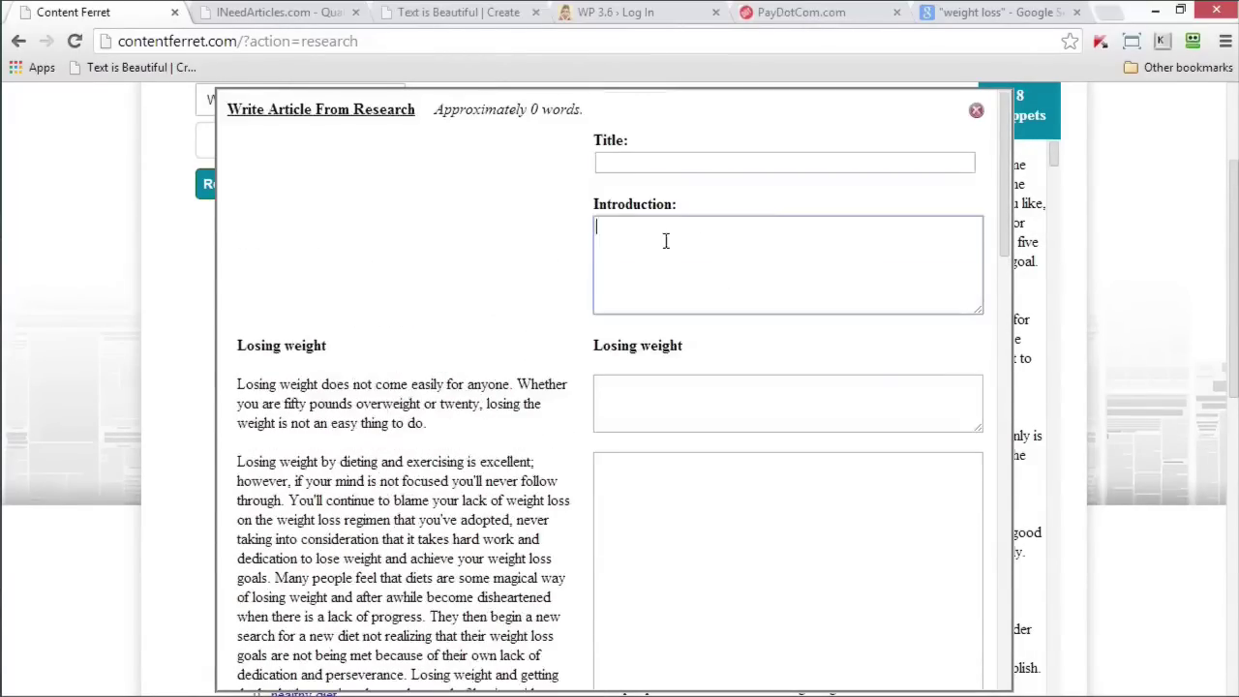
{"action": "left_click", "coordinate": [976, 111]}
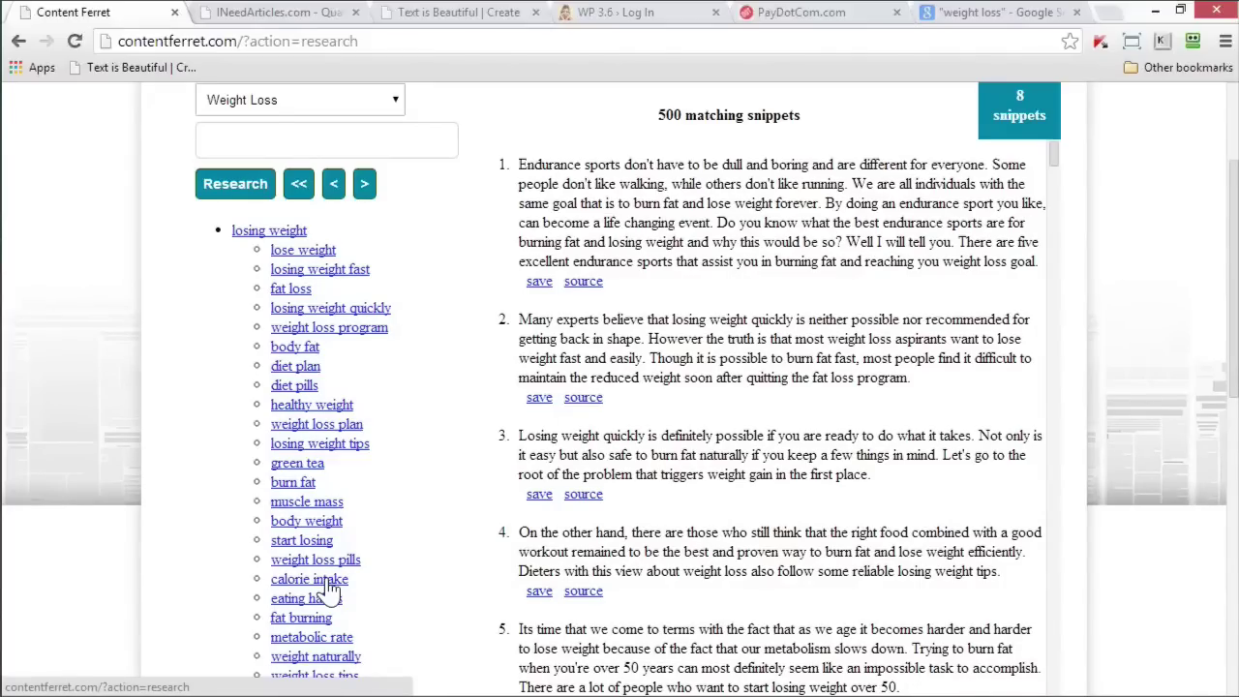
- Spin the saved snippets and save the result in Downloads as a text document named "Spunsnippets"
{"action": "left_click", "coordinate": [1016, 115]}
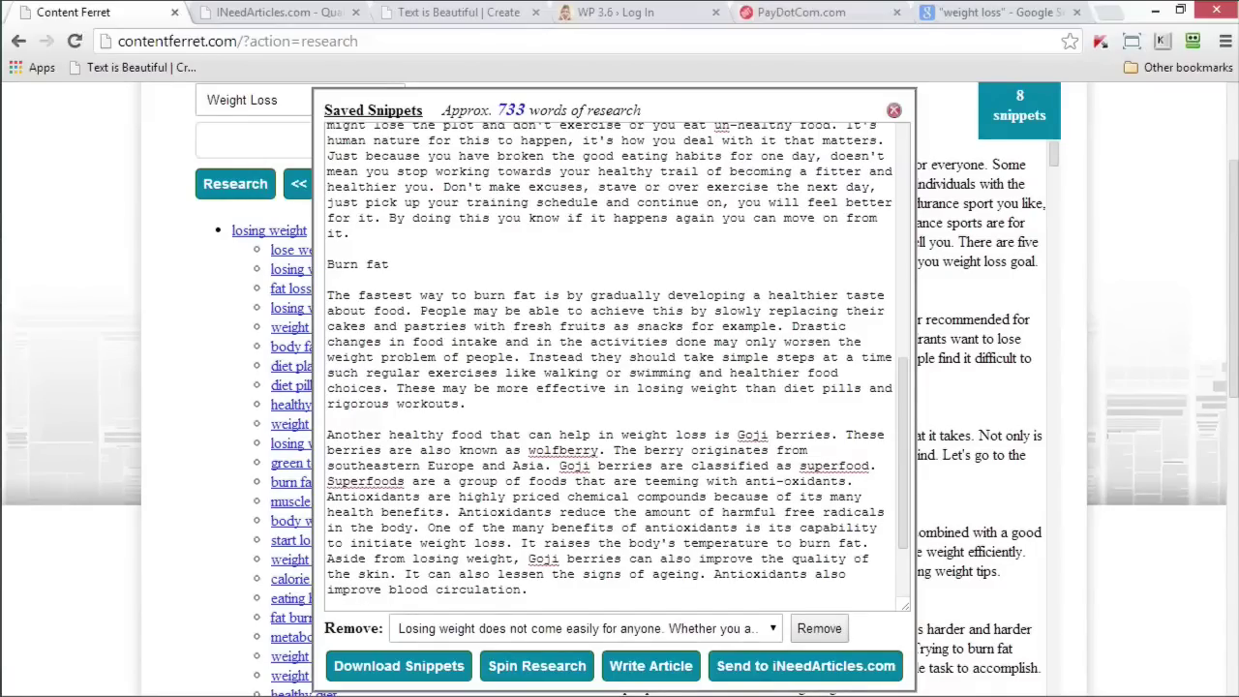
{"action": "left_click", "coordinate": [542, 675]}
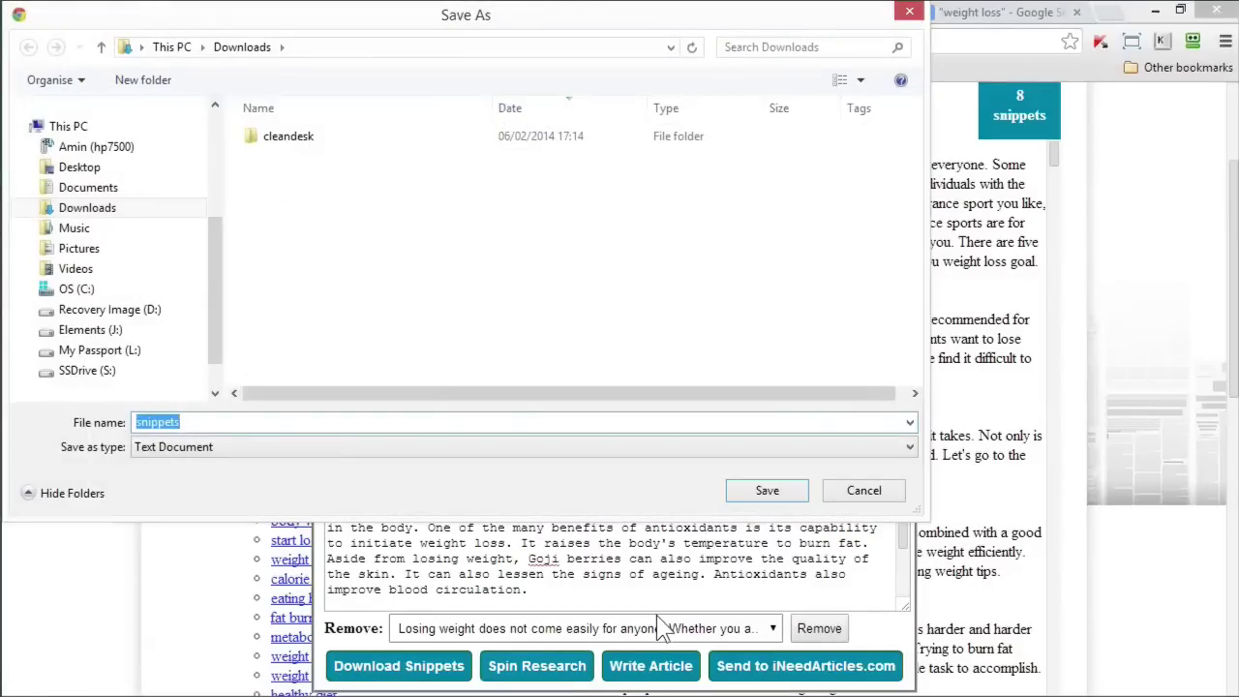
{"action": "left_click", "coordinate": [247, 424]}
{"action": "key", "text": "Home"}
{"action": "type", "text": "Spun"}
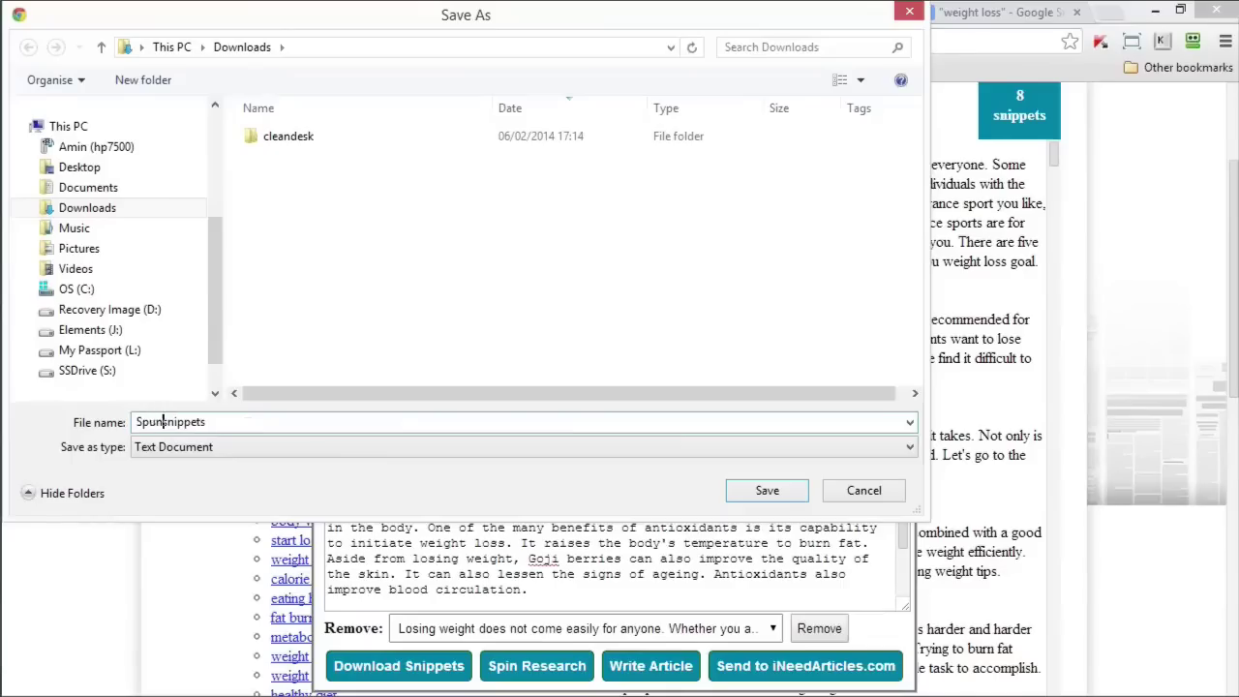
{"action": "left_click", "coordinate": [768, 493]}
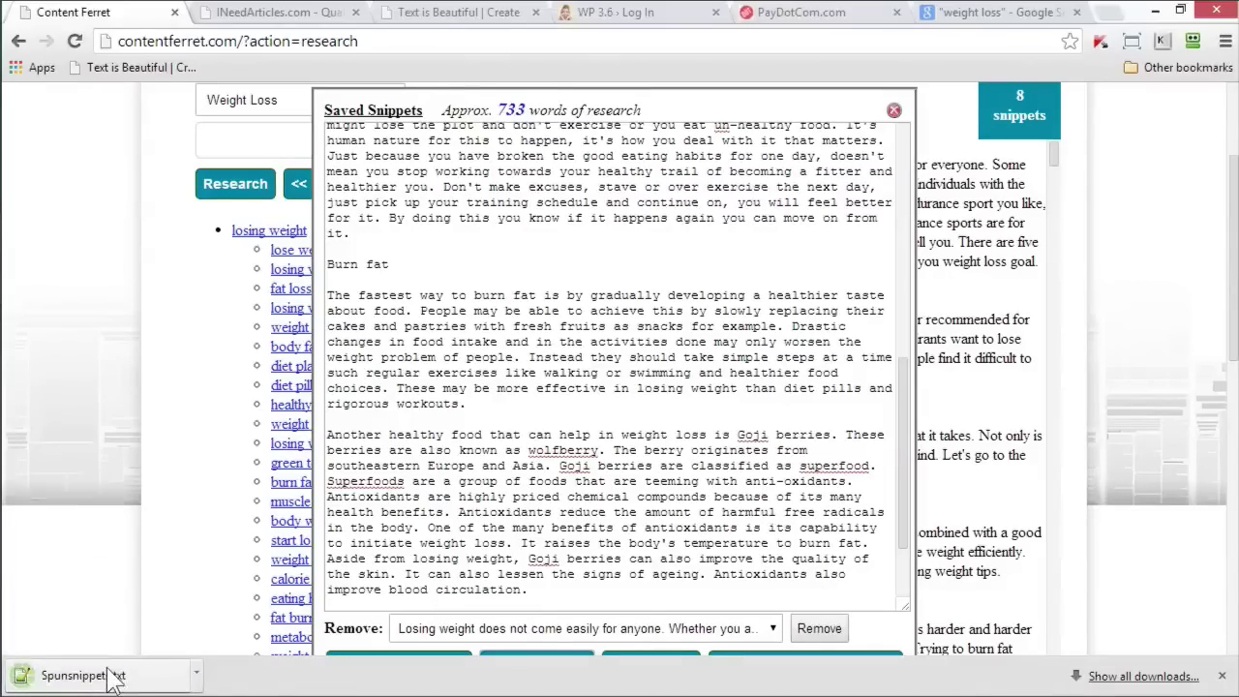
- Open Spunsnippets.txt in Notepad++ to examine the spun text, then return to the browser and close the saved snippets
{"action": "left_click", "coordinate": [110, 675]}
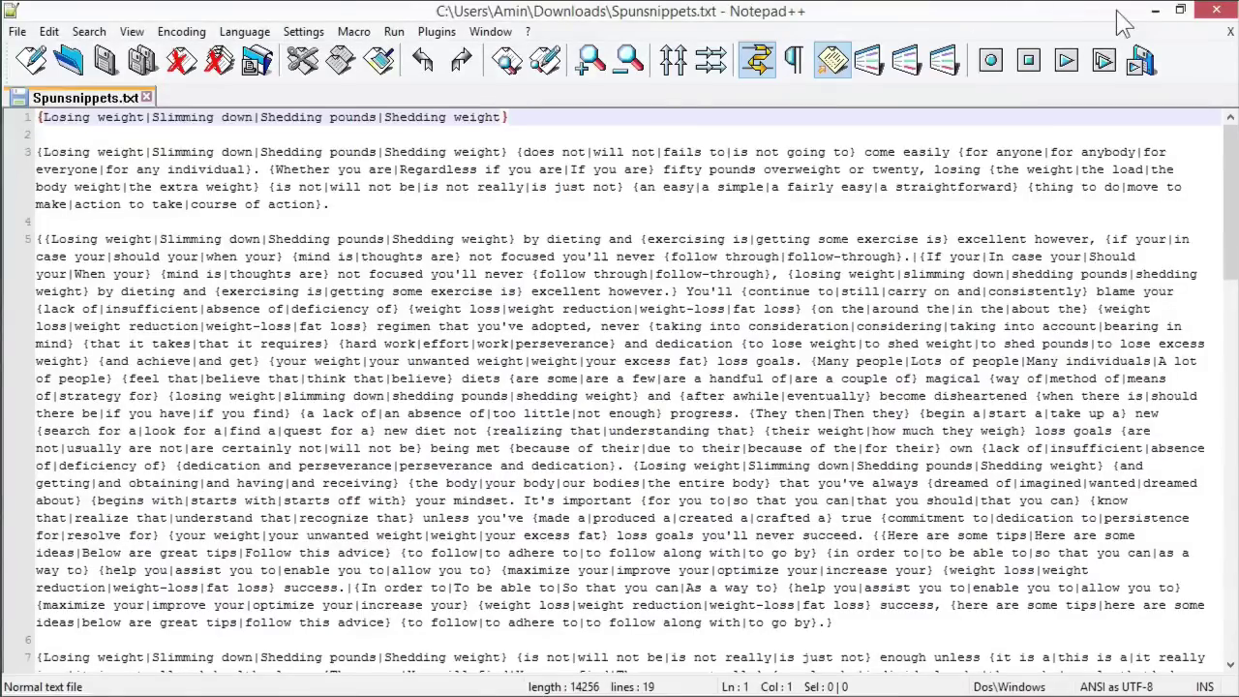
{"action": "left_click", "coordinate": [1155, 11]}
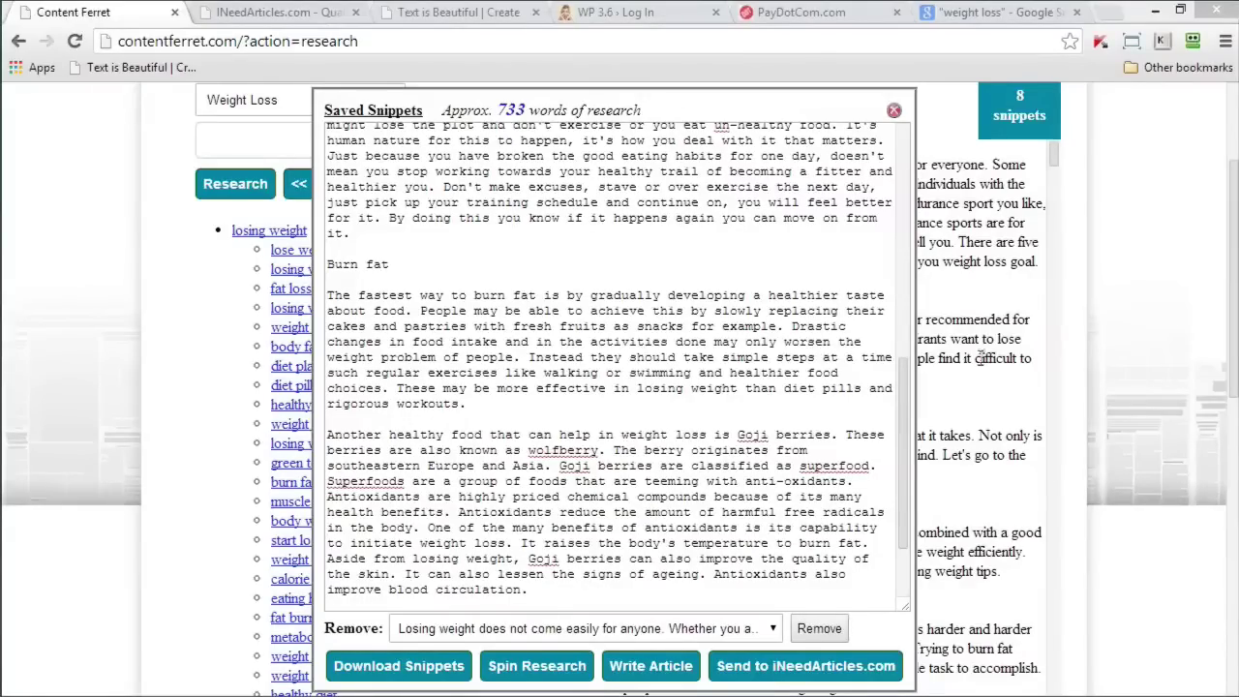
{"action": "left_click", "coordinate": [893, 110]}
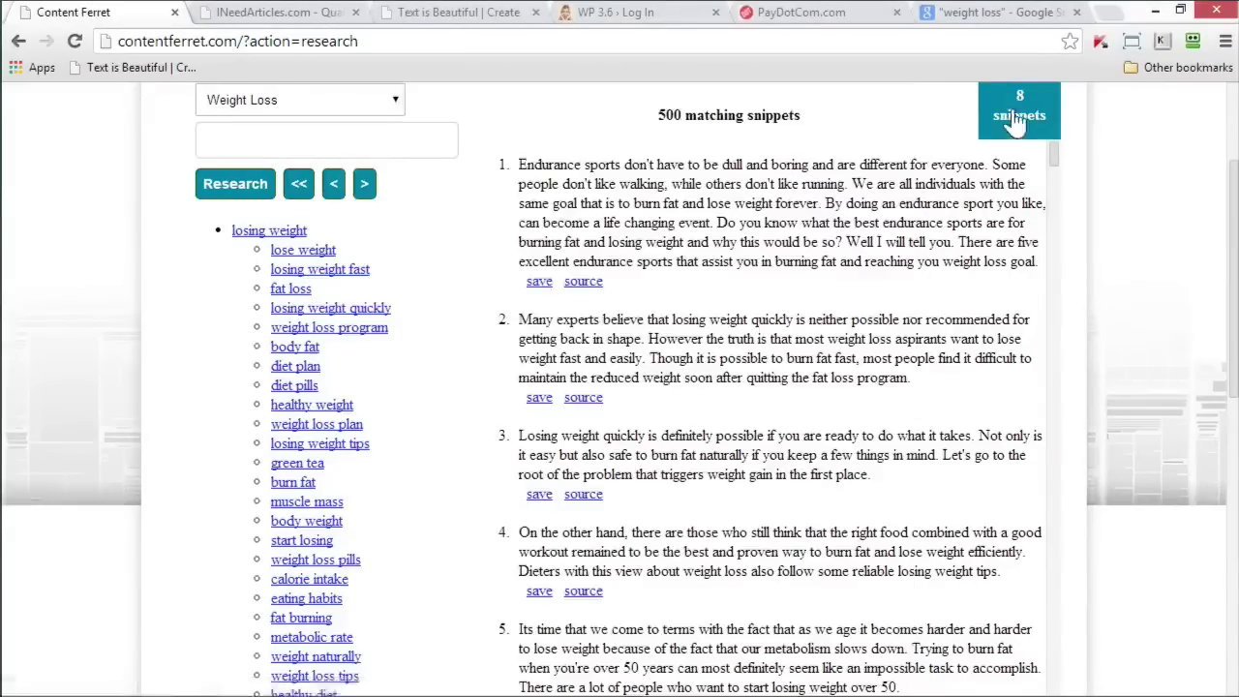
- Send the saved snippets to iNeedArticles.com with the primary article keywords "weight loss", going on to the API key field
{"action": "left_click", "coordinate": [1017, 121]}
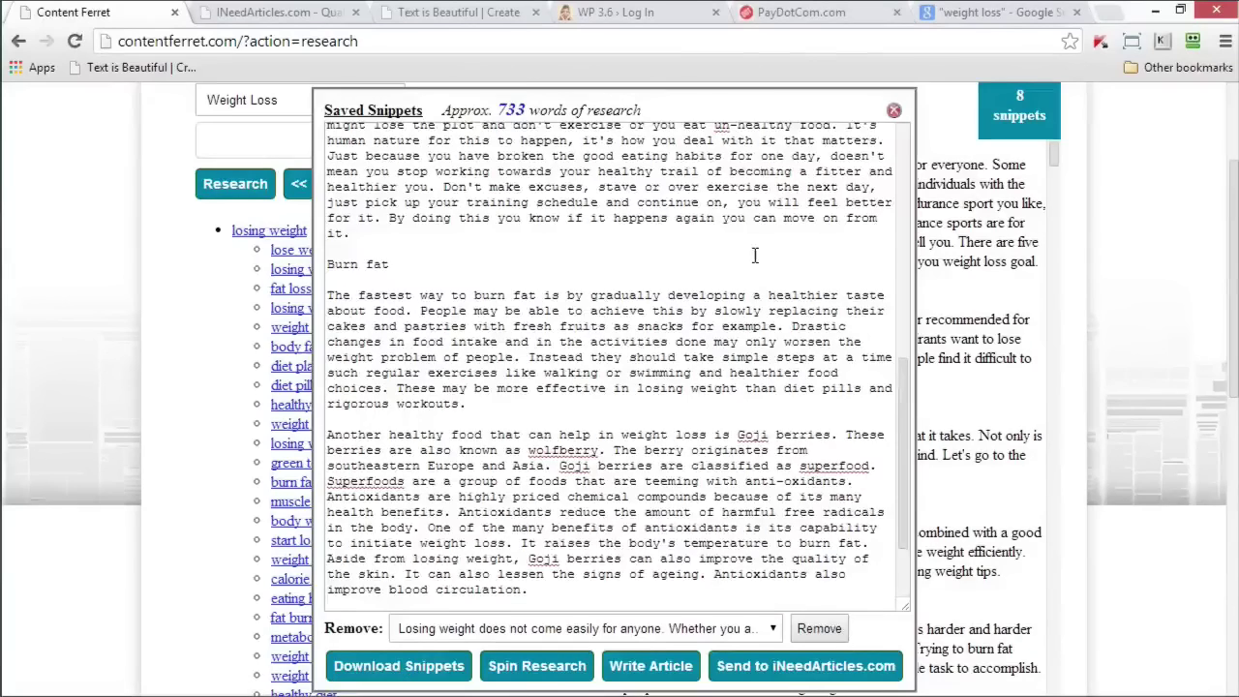
{"action": "scroll", "coordinate": [754, 255], "scroll_direction": "up", "scroll_amount": 8}
{"action": "scroll", "coordinate": [1055, 305], "scroll_direction": "down", "scroll_amount": 1}
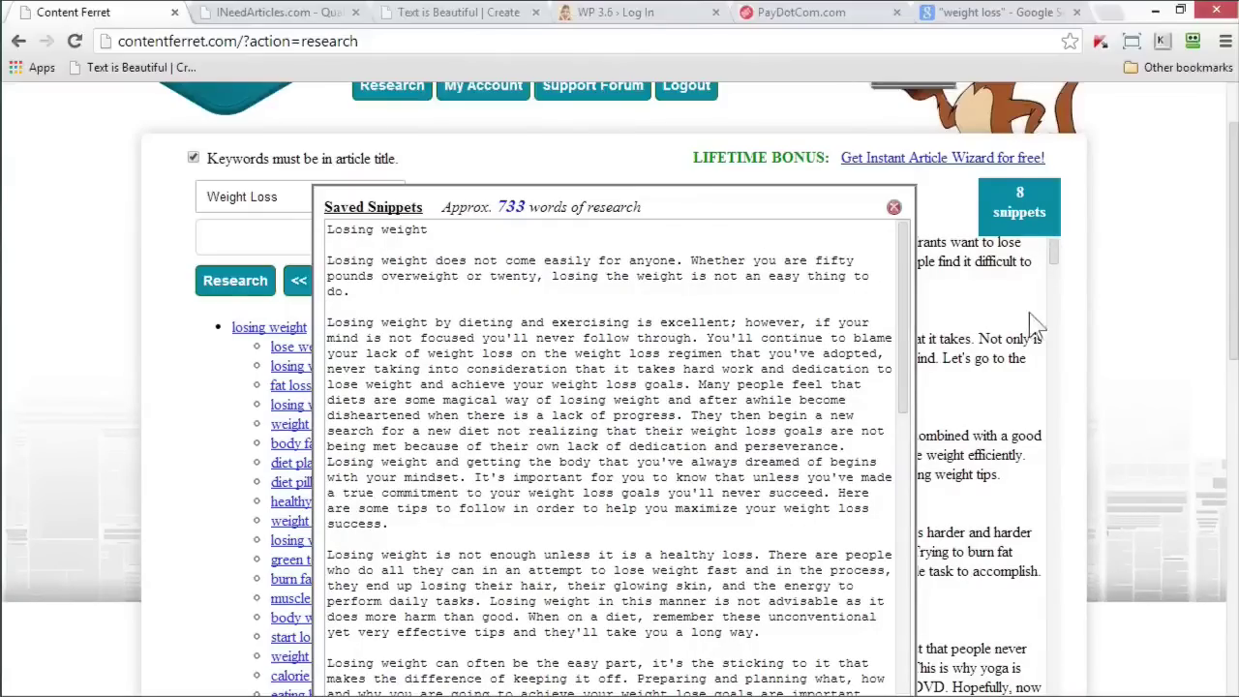
{"action": "scroll", "coordinate": [1066, 319], "scroll_direction": "down", "scroll_amount": 2}
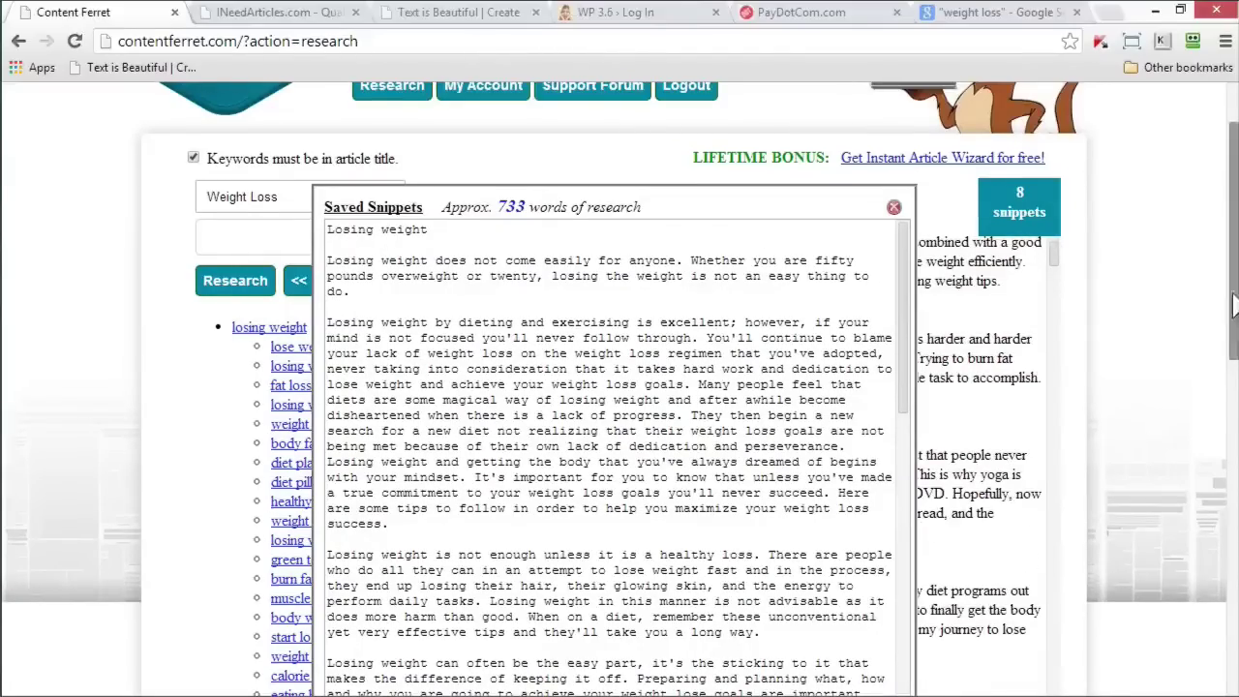
{"action": "scroll", "coordinate": [1234, 306], "scroll_direction": "down", "scroll_amount": 3}
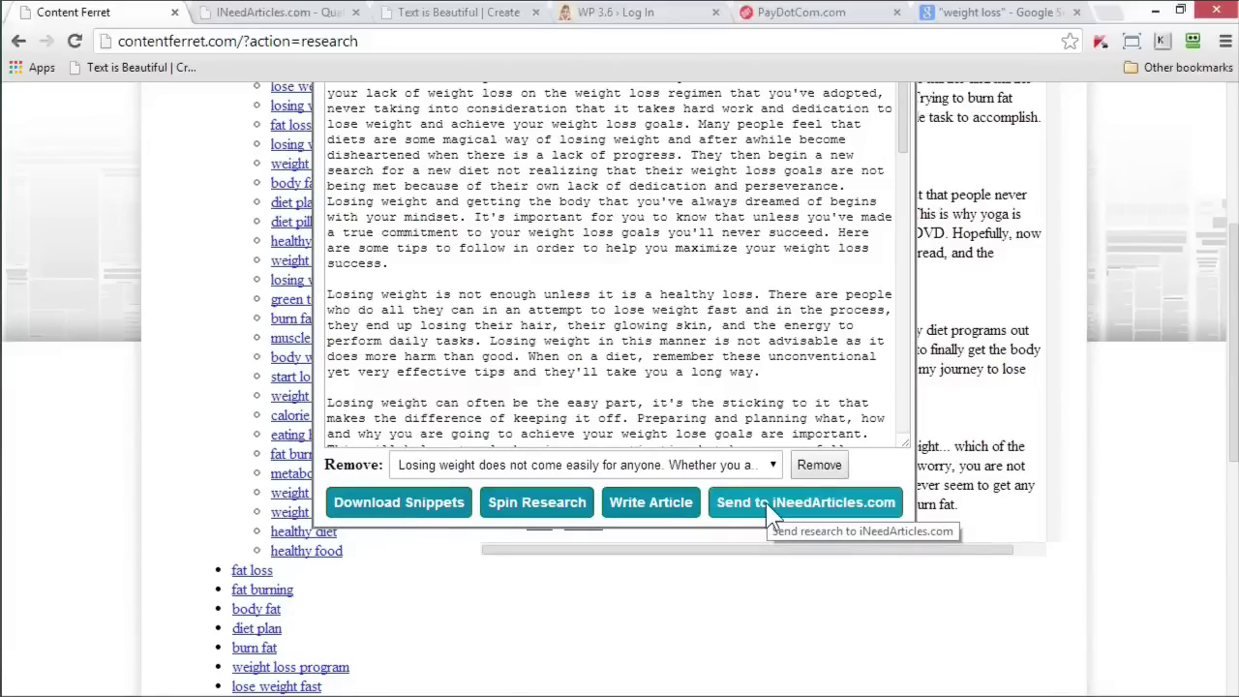
{"action": "left_click", "coordinate": [770, 503]}
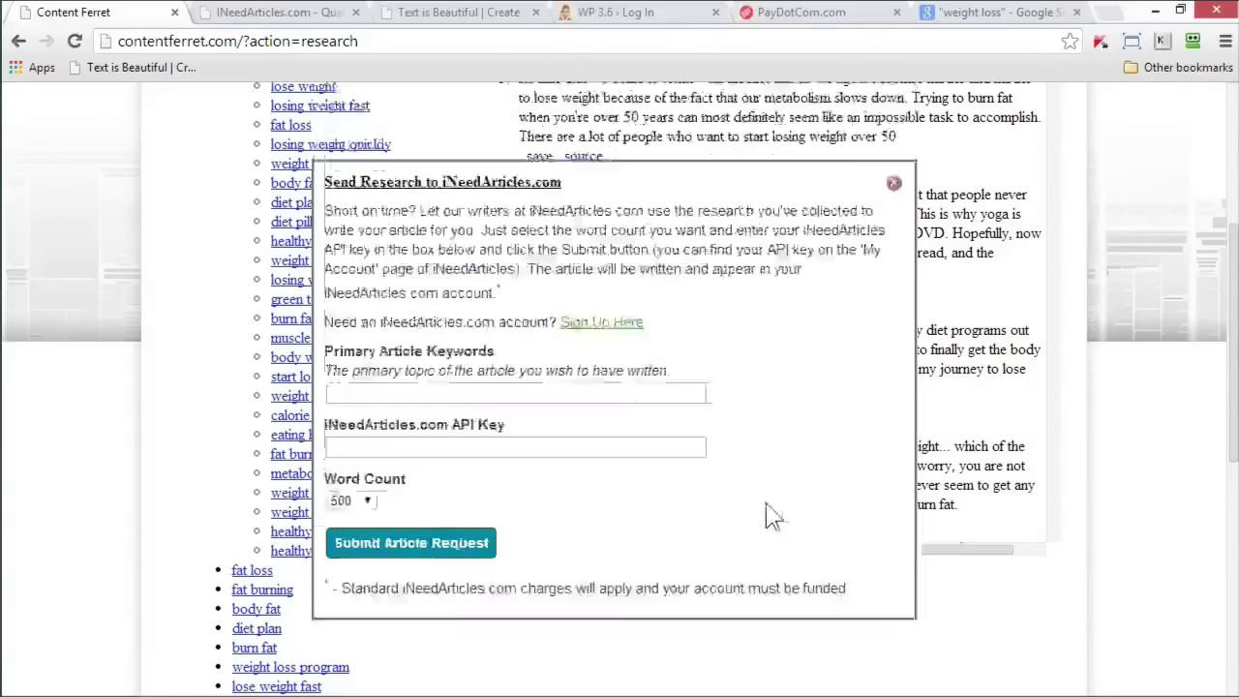
{"action": "left_click", "coordinate": [462, 396]}
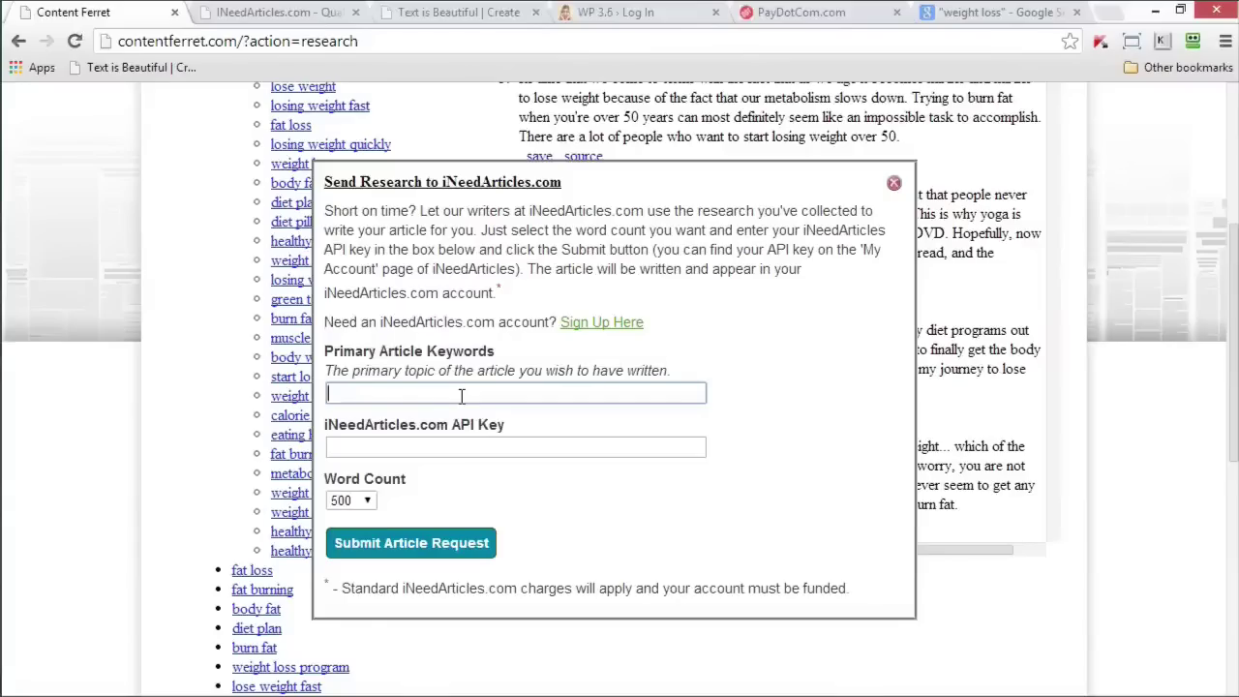
{"action": "type", "text": "weight loss"}
{"action": "left_click", "coordinate": [470, 444]}
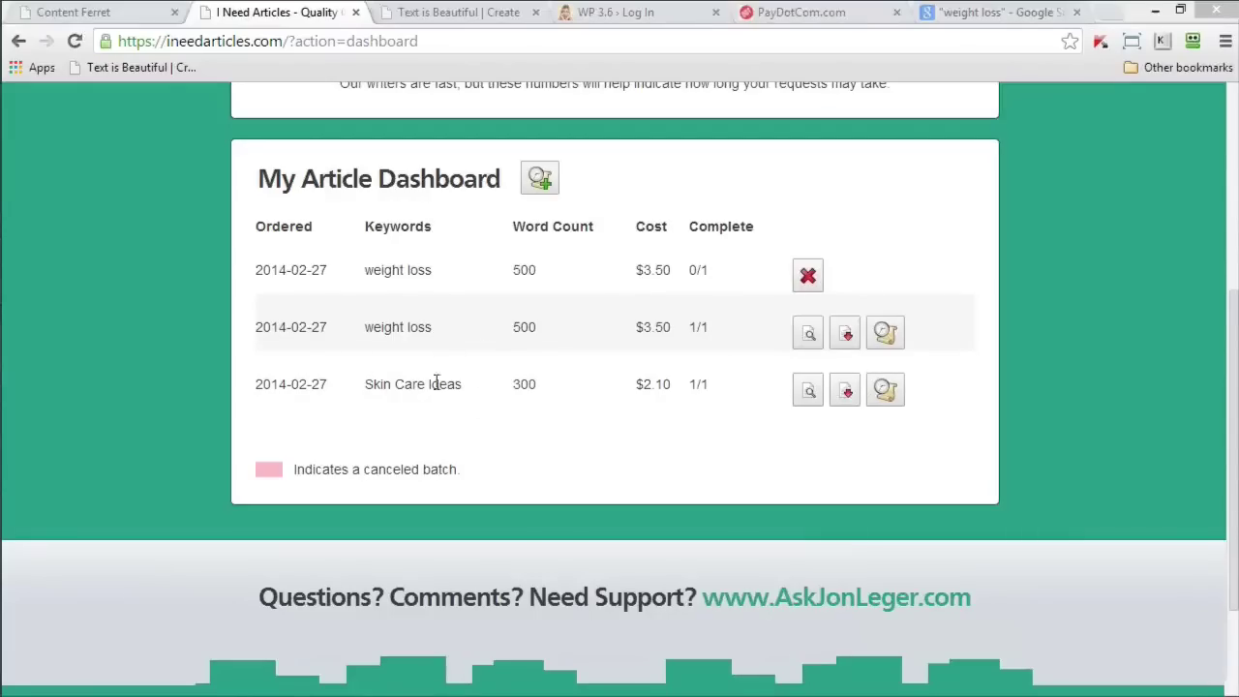
- Check the keywords and word count of the newest weight loss order on the iNeedArticles dashboard
{"action": "triple_click", "coordinate": [368, 281]}
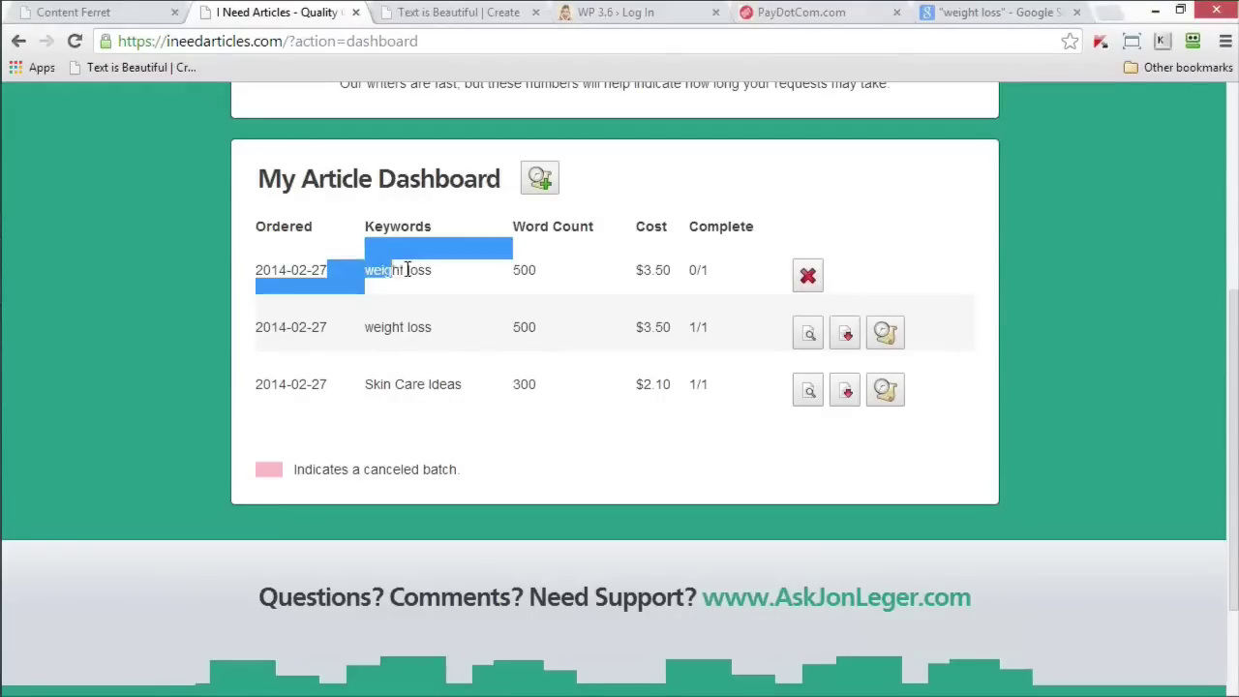
{"action": "left_click", "coordinate": [465, 290]}
{"action": "left_click_drag", "start_coordinate": [516, 265], "coordinate": [547, 269]}
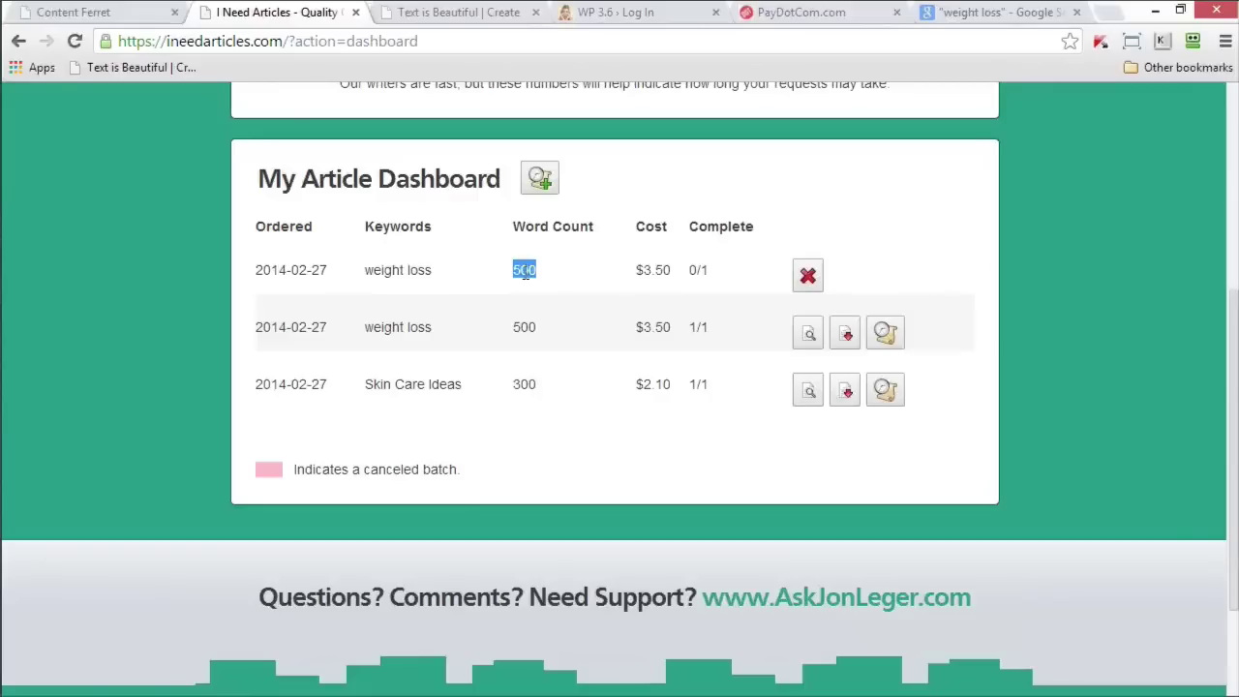
- Switch back to ContentFerret to look through the available research categories, and reopen the saved snippets
{"action": "left_click", "coordinate": [83, 12]}
{"action": "scroll", "coordinate": [291, 324], "scroll_direction": "up", "scroll_amount": 4}
{"action": "left_click", "coordinate": [396, 294]}
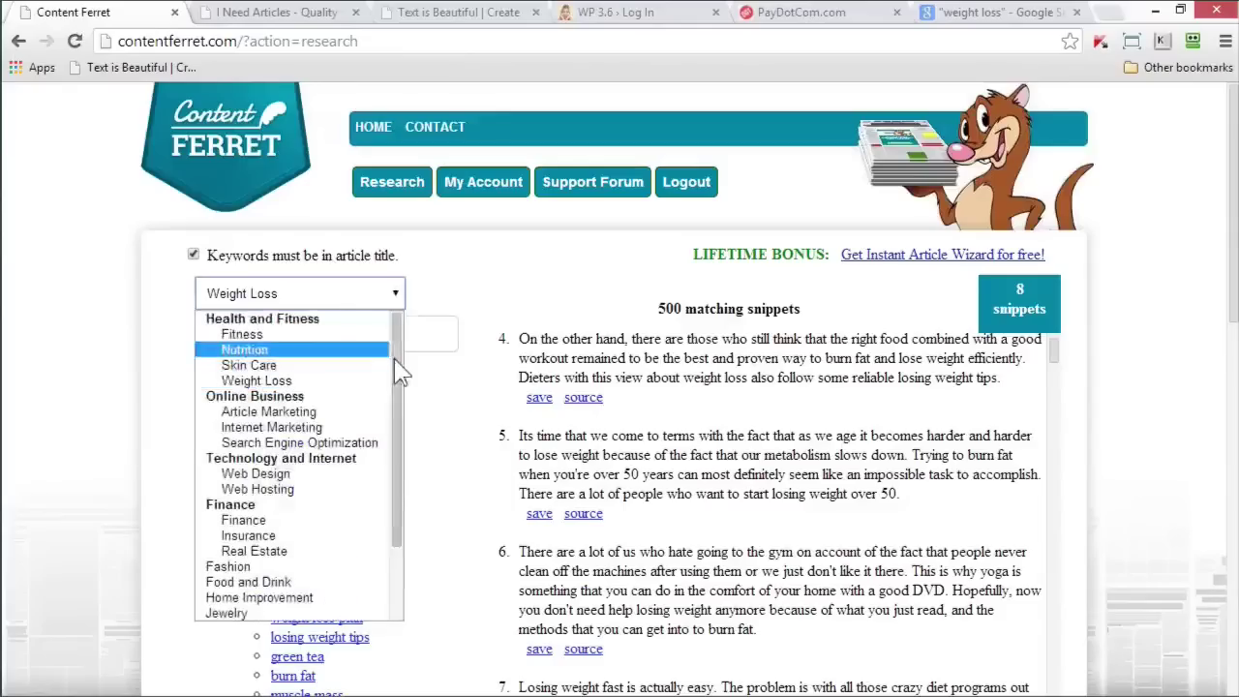
{"action": "mouse_move", "coordinate": [396, 368]}
{"action": "left_mouse_down"}
{"action": "mouse_move", "coordinate": [403, 518]}
{"action": "mouse_move", "coordinate": [396, 344]}
{"action": "left_mouse_up"}
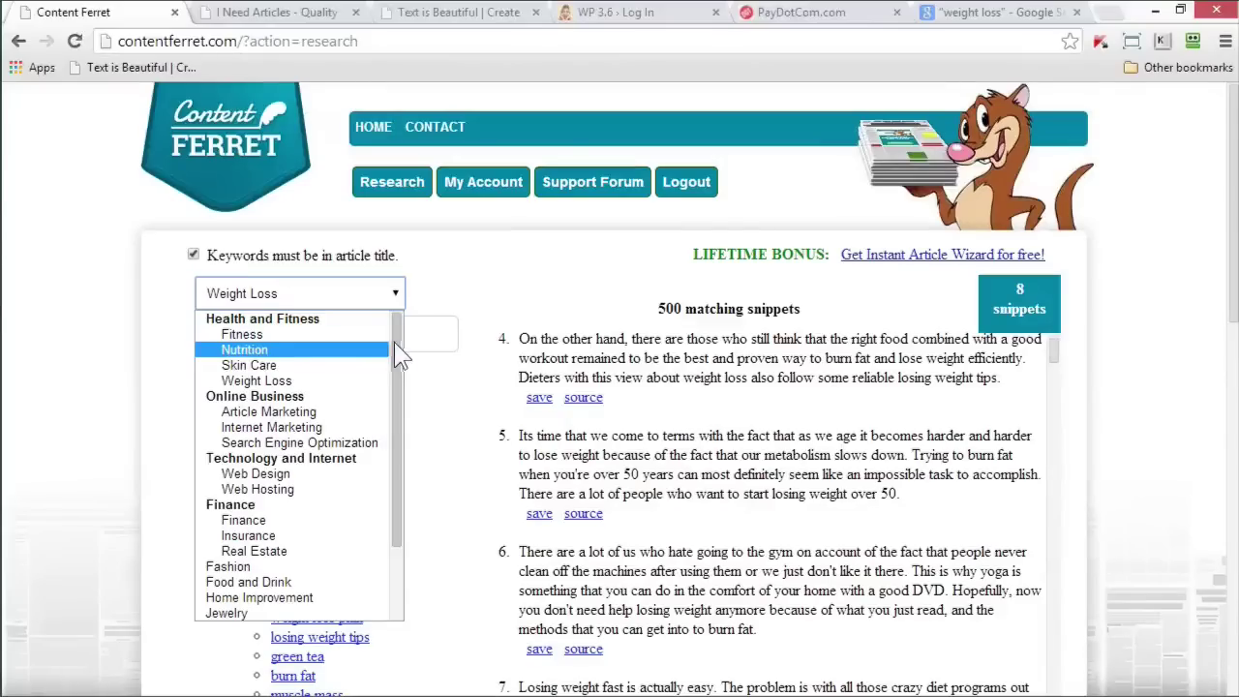
{"action": "key", "text": "Down"}
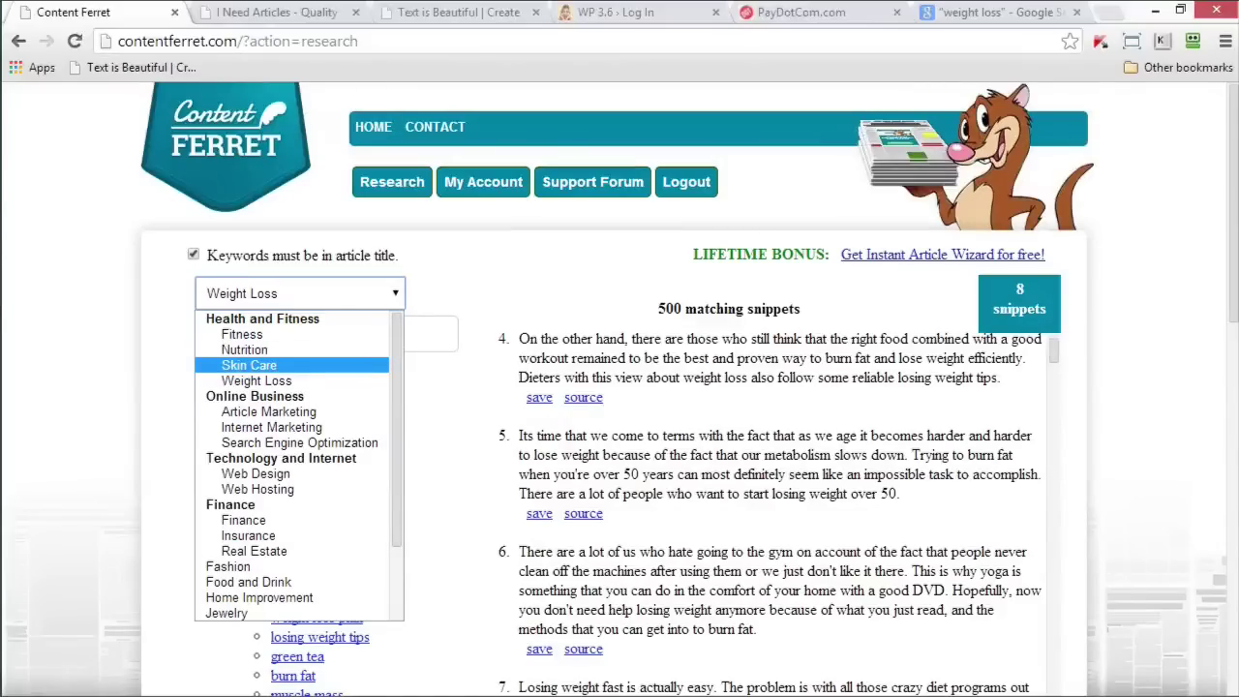
{"action": "key", "text": "Escape"}
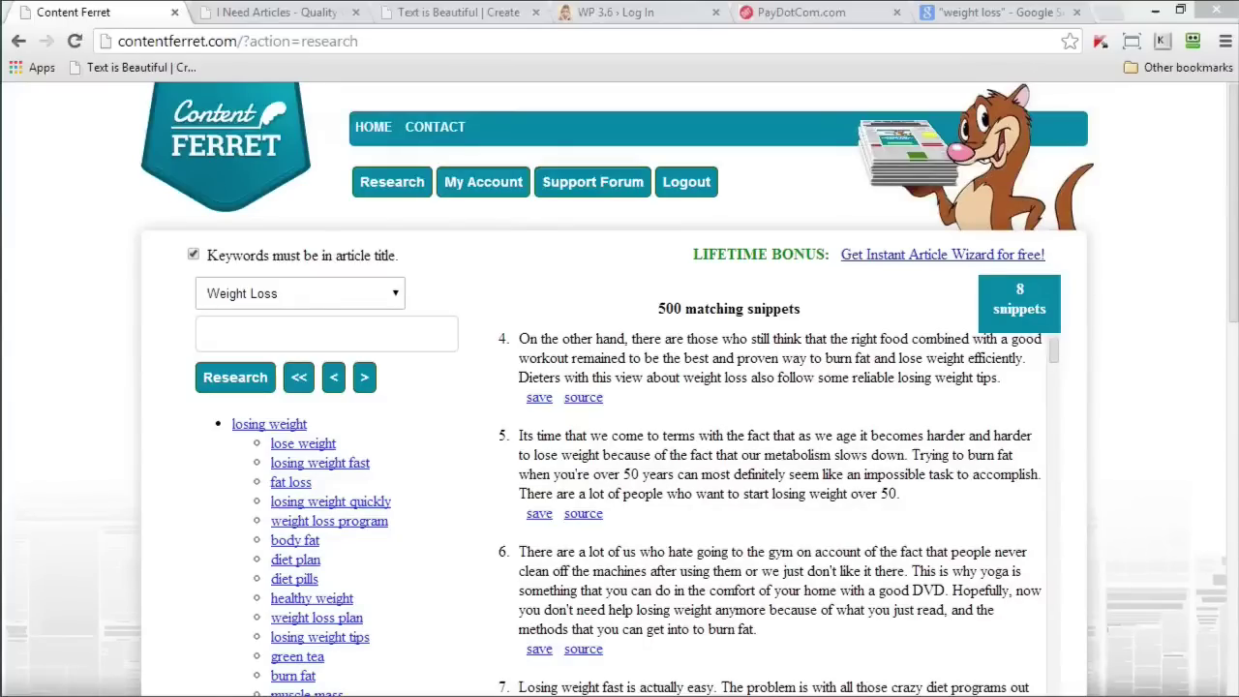
{"action": "left_click", "coordinate": [1019, 304]}
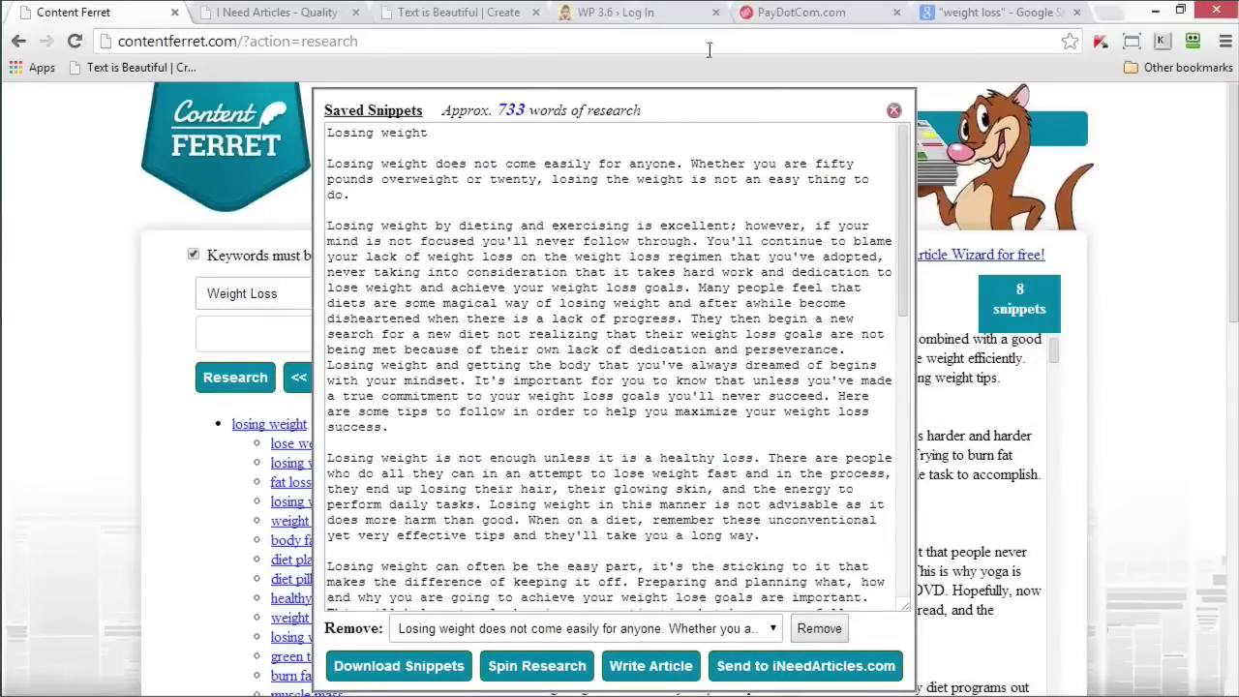
- Close the saved snippets, set the research category to Home Improvement, and browse the first few pages of its keyword list
{"action": "left_click", "coordinate": [894, 109]}
{"action": "left_click", "coordinate": [395, 294]}
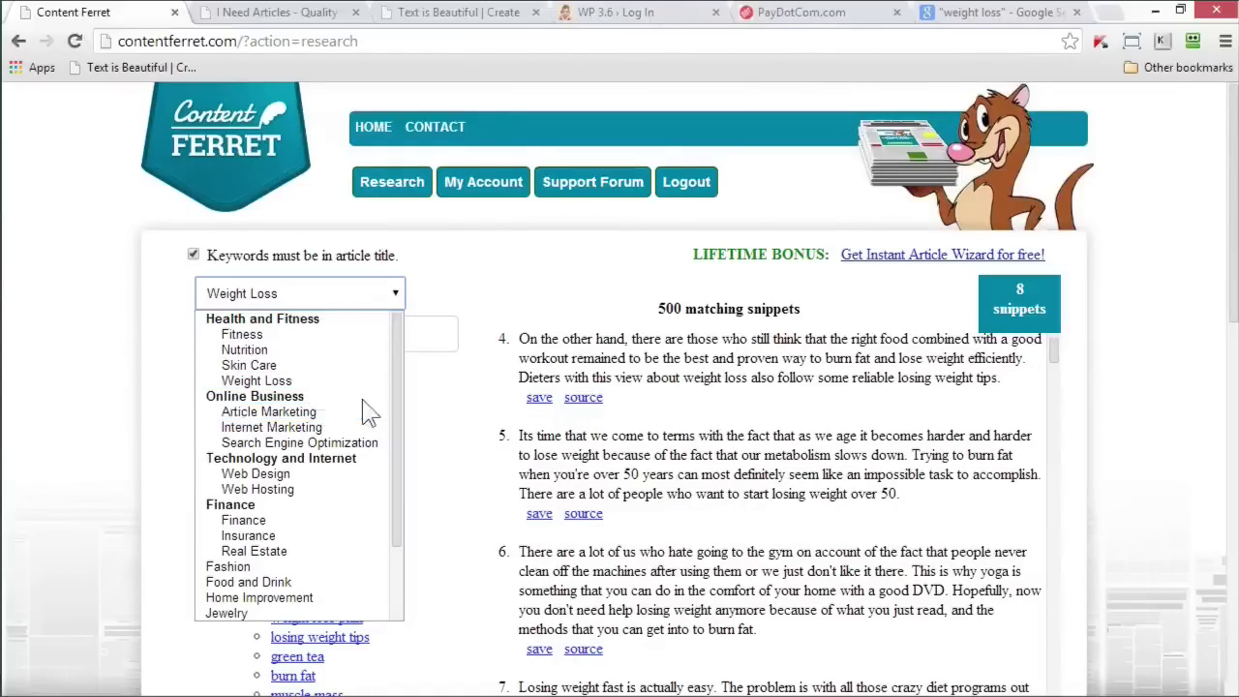
{"action": "left_click", "coordinate": [292, 599]}
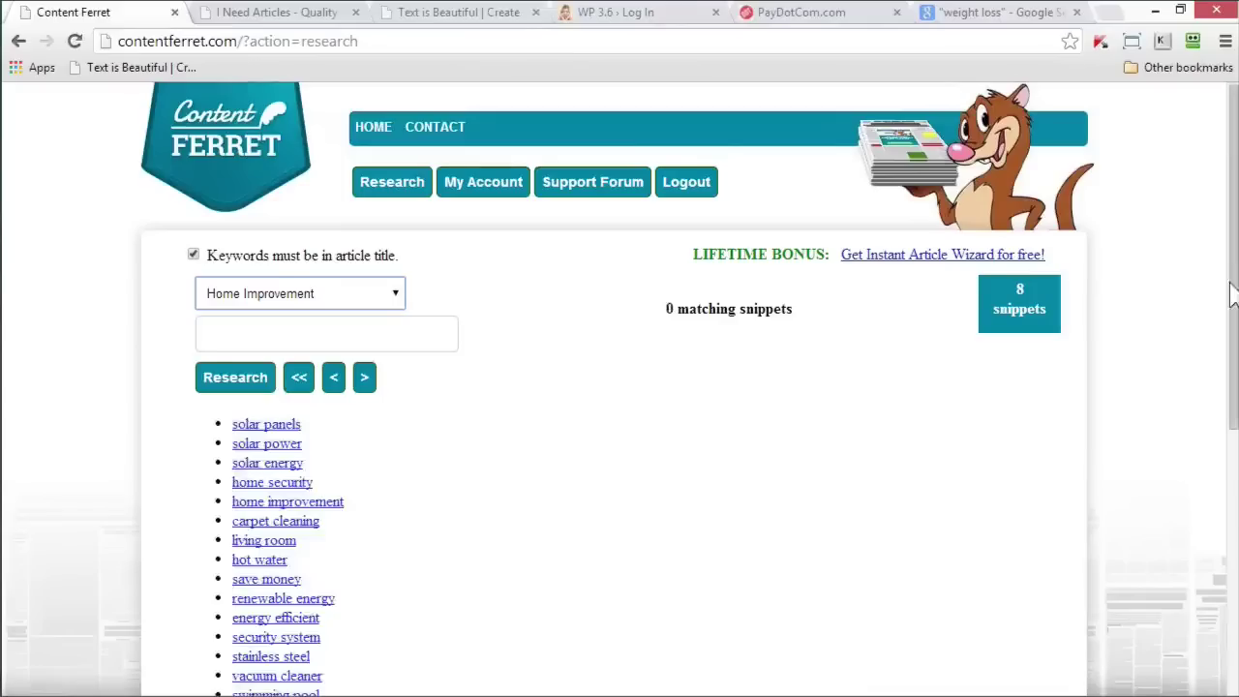
{"action": "scroll", "coordinate": [484, 295], "scroll_direction": "down", "scroll_amount": 3}
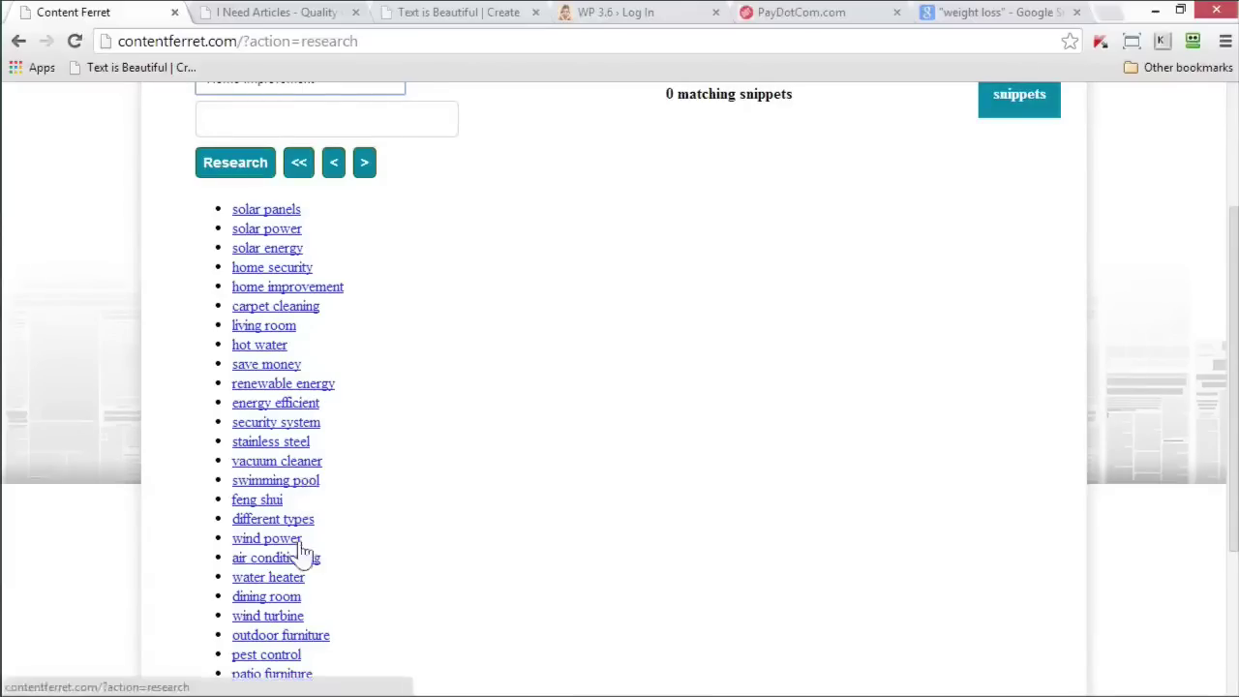
{"action": "left_click", "coordinate": [366, 166]}
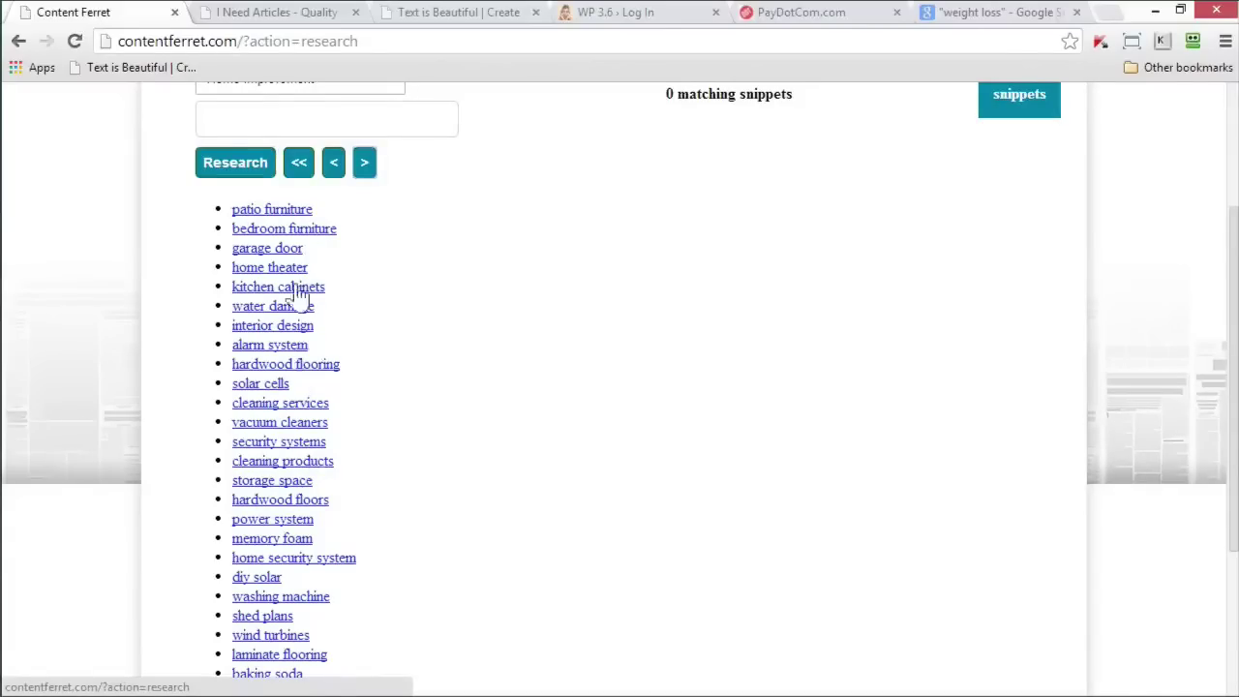
{"action": "left_click", "coordinate": [367, 165]}
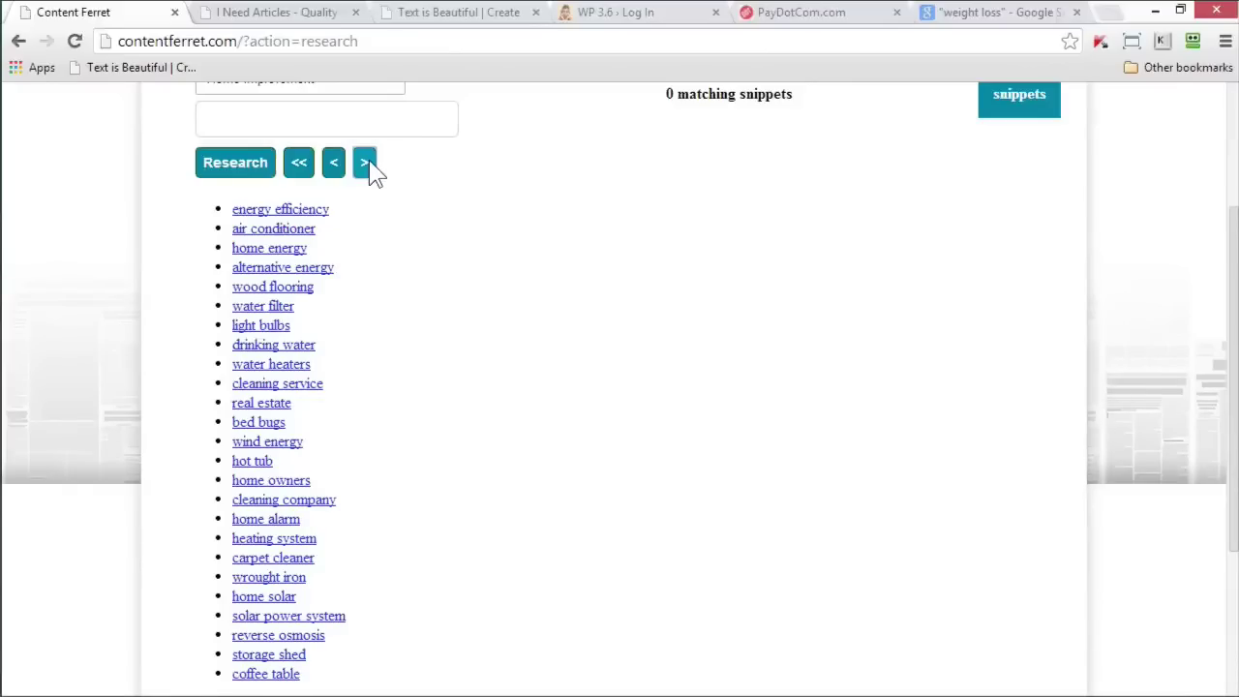
- Research "garage" in Home Improvement, and repeat the research without requiring the keywords to be in the article title
{"action": "left_click", "coordinate": [221, 172]}
{"action": "scroll", "coordinate": [414, 236], "scroll_direction": "up", "scroll_amount": 2}
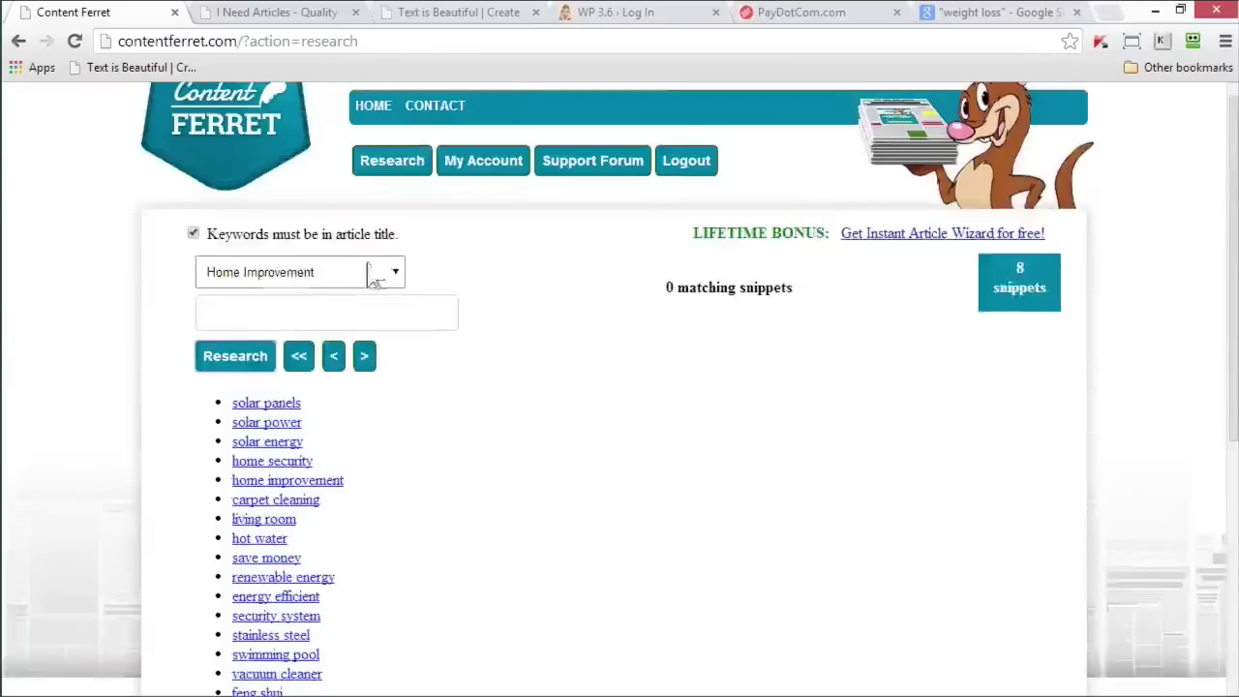
{"action": "left_click", "coordinate": [330, 305]}
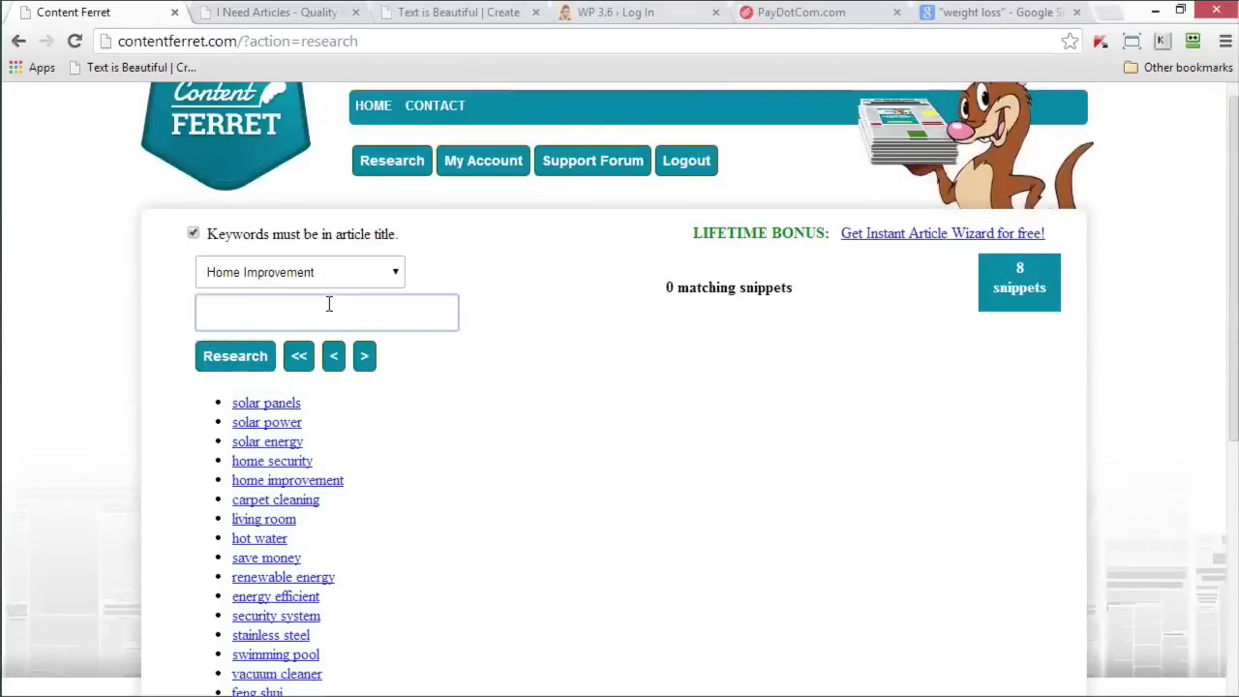
{"action": "type", "text": "garage"}
{"action": "left_click_drag", "start_coordinate": [277, 319], "coordinate": [185, 327]}
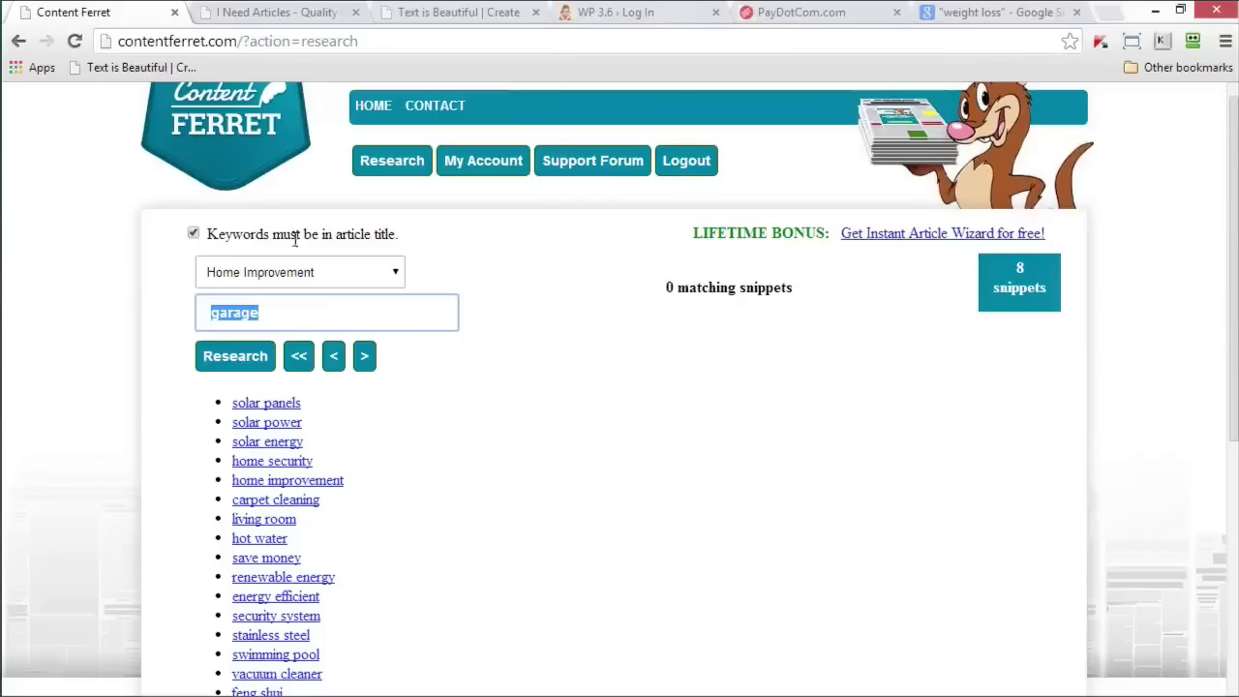
{"action": "left_click", "coordinate": [240, 366]}
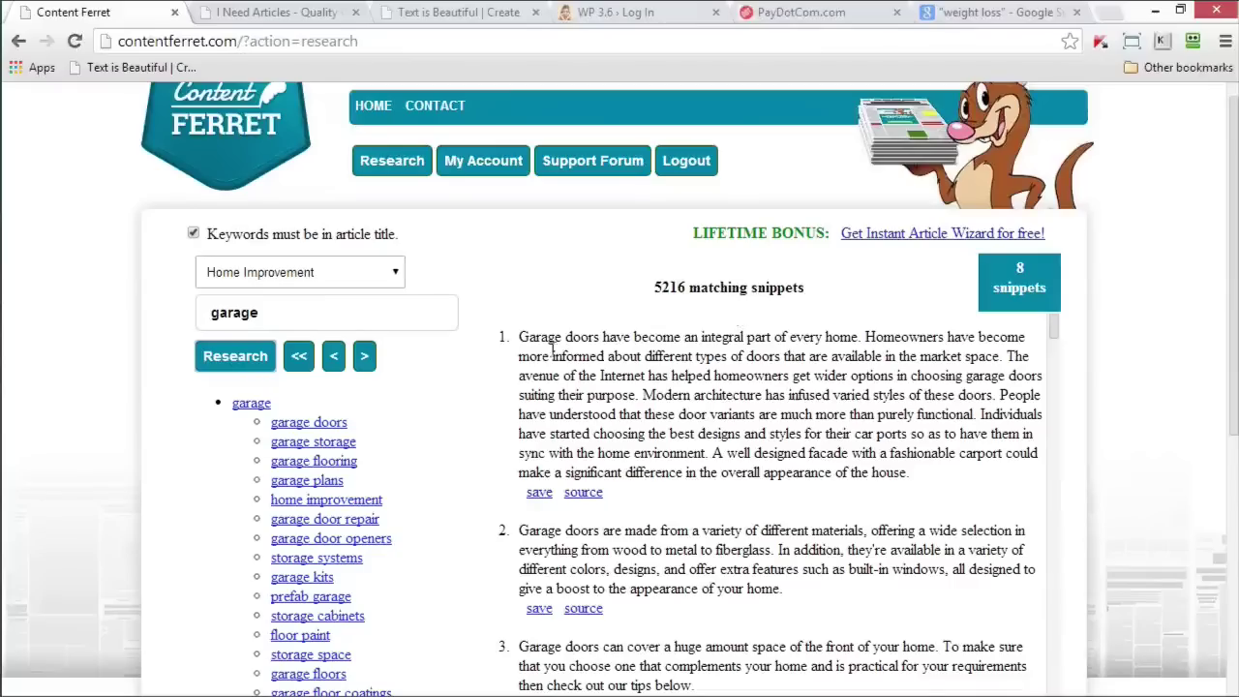
{"action": "left_click", "coordinate": [194, 236]}
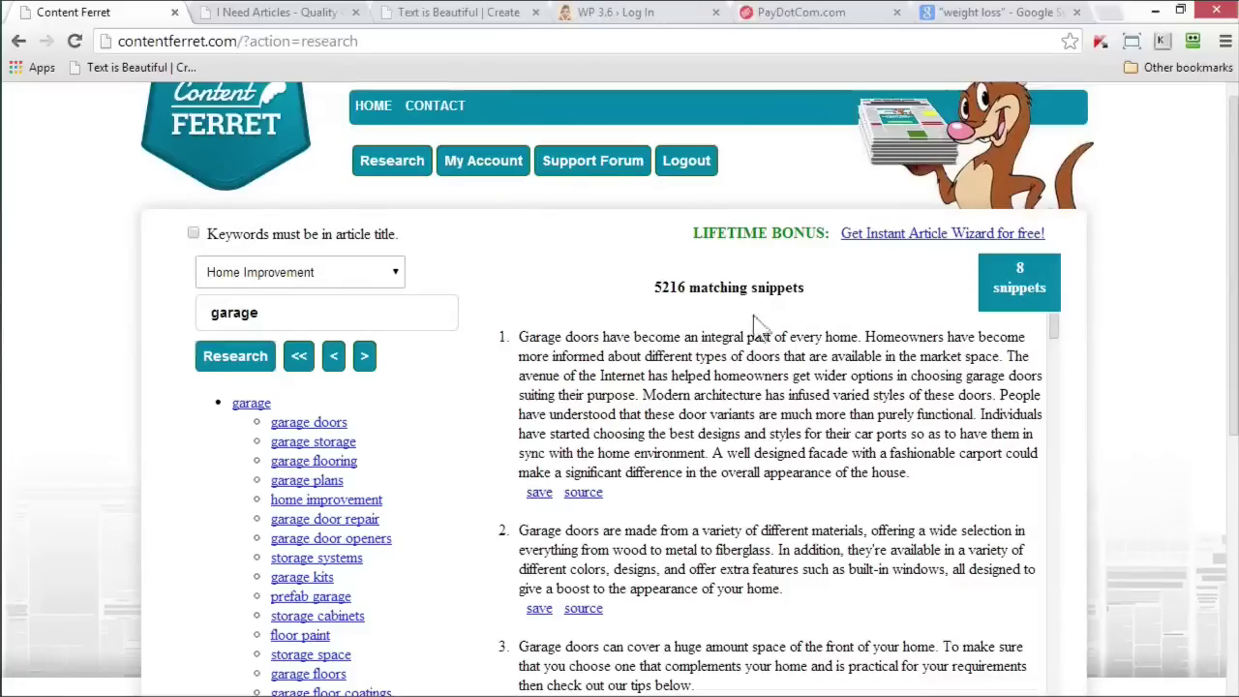
{"action": "left_click", "coordinate": [250, 364]}
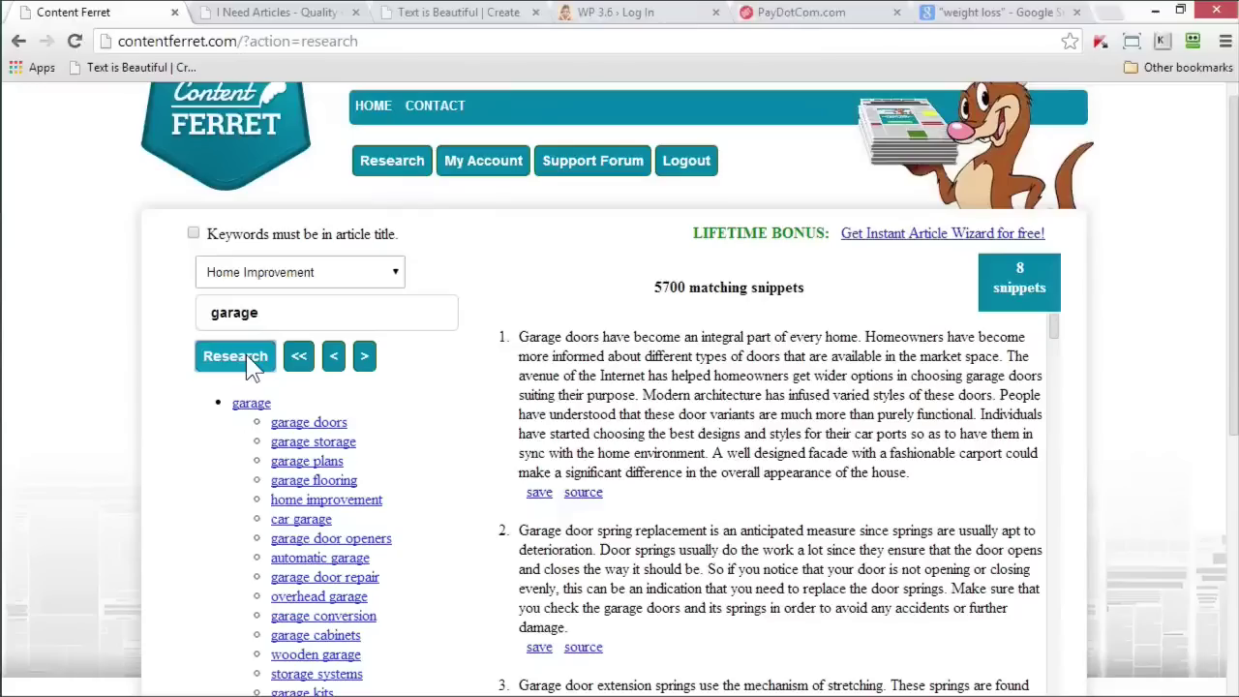
{"action": "left_click", "coordinate": [1024, 282]}
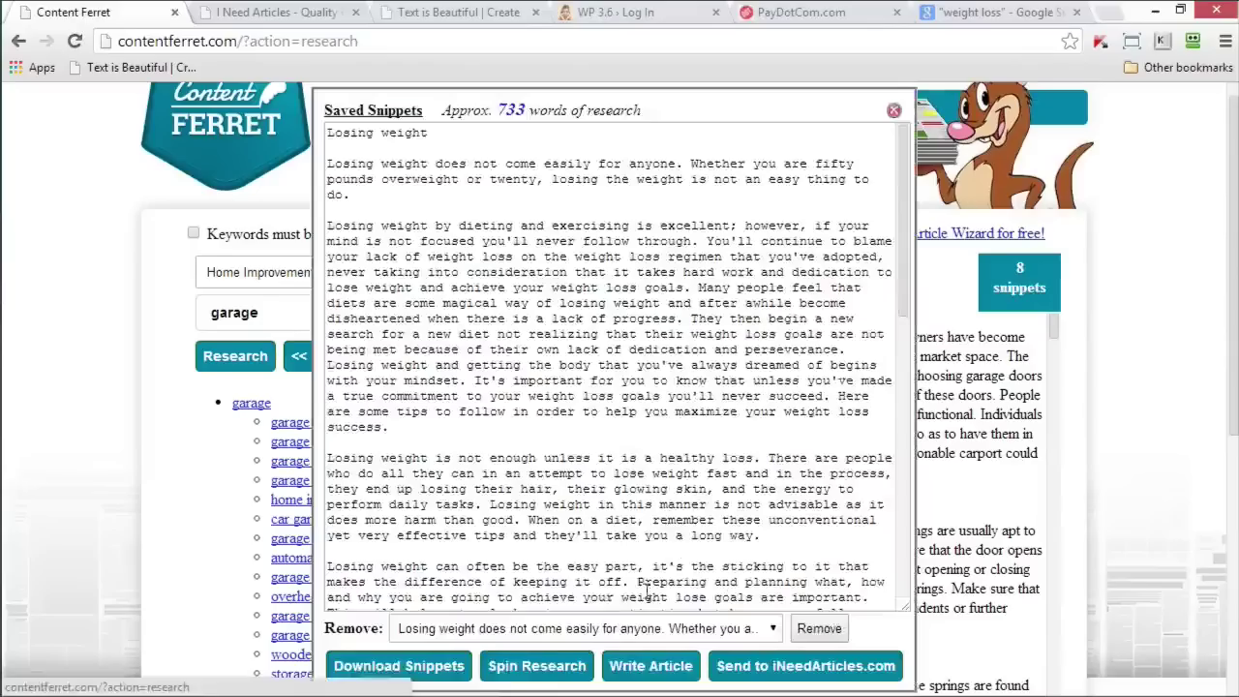
{"action": "left_click", "coordinate": [538, 668]}
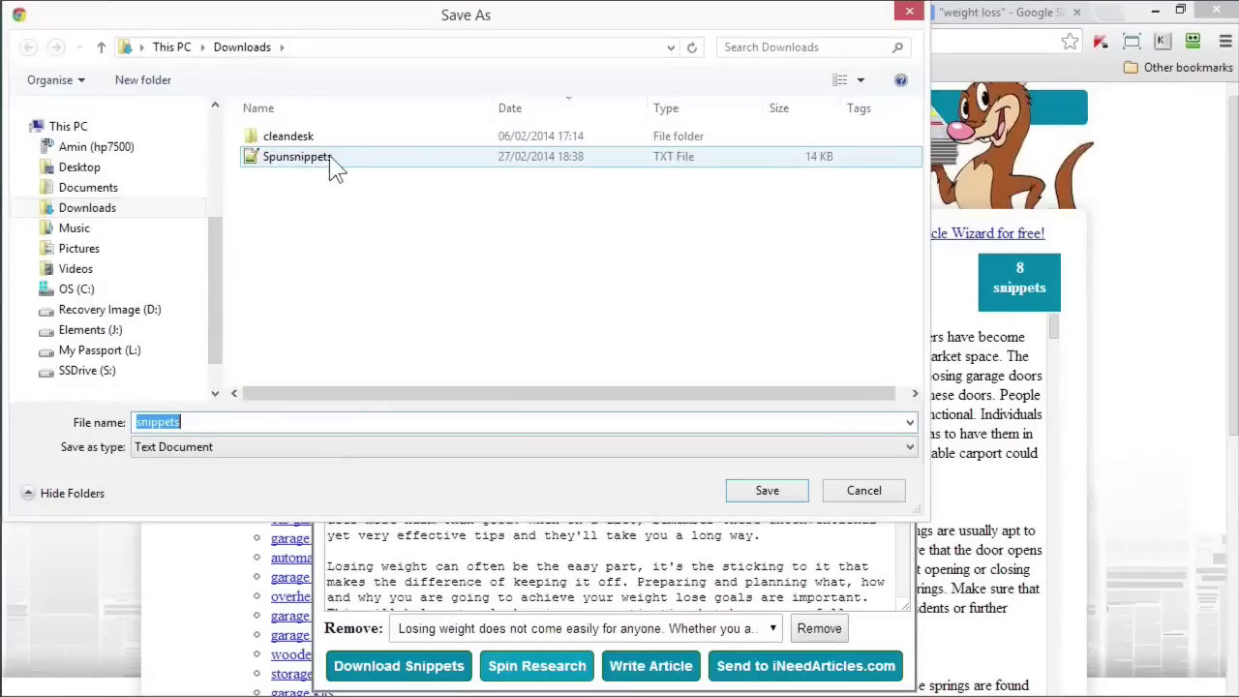
{"action": "left_click", "coordinate": [909, 10]}
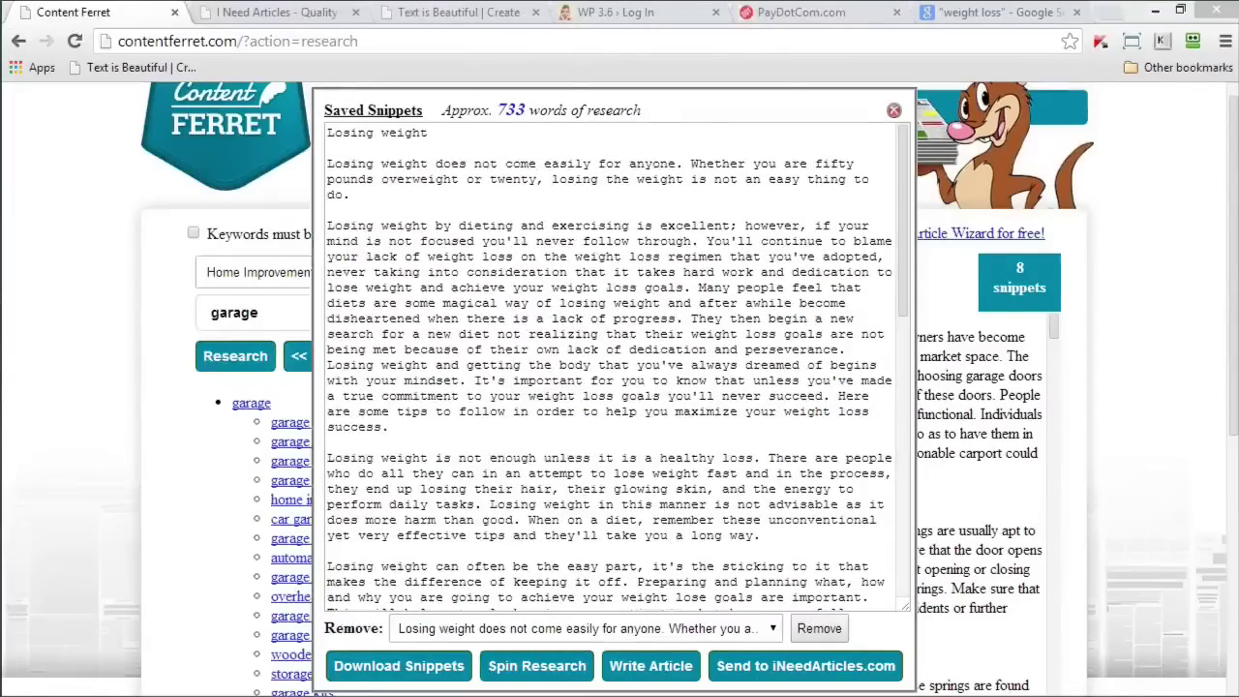
- Switch to Spunsnippets.txt in Notepad++, copy all of its spun text, and minimize the window
{"action": "key", "text": "alt+Tab"}
{"action": "left_click_drag", "start_coordinate": [320, 164], "coordinate": [709, 69]}
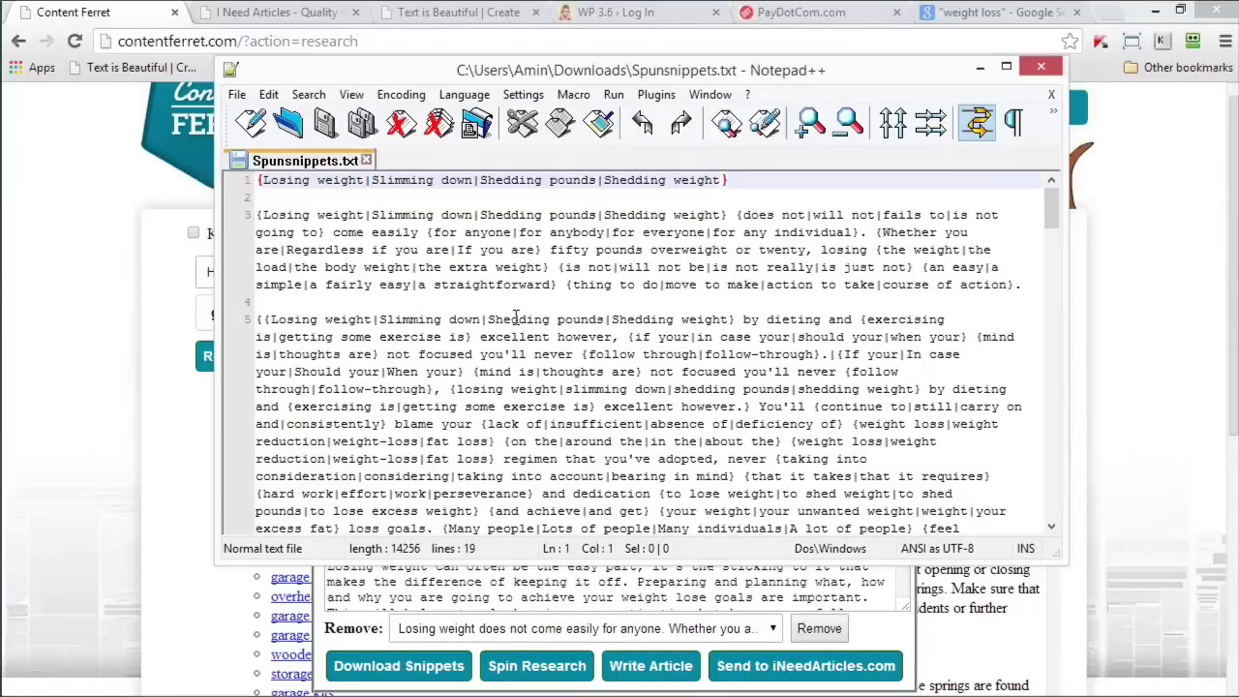
{"action": "key", "text": "alt+Tab"}
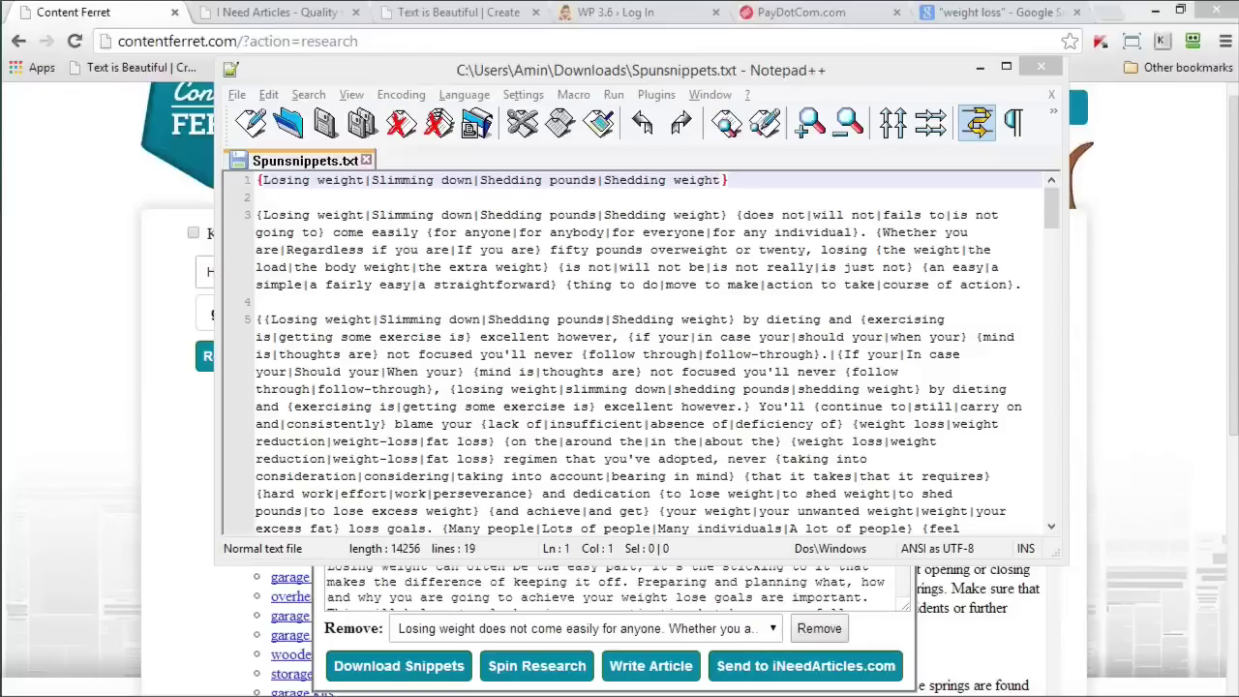
{"action": "key", "text": "alt+Tab"}
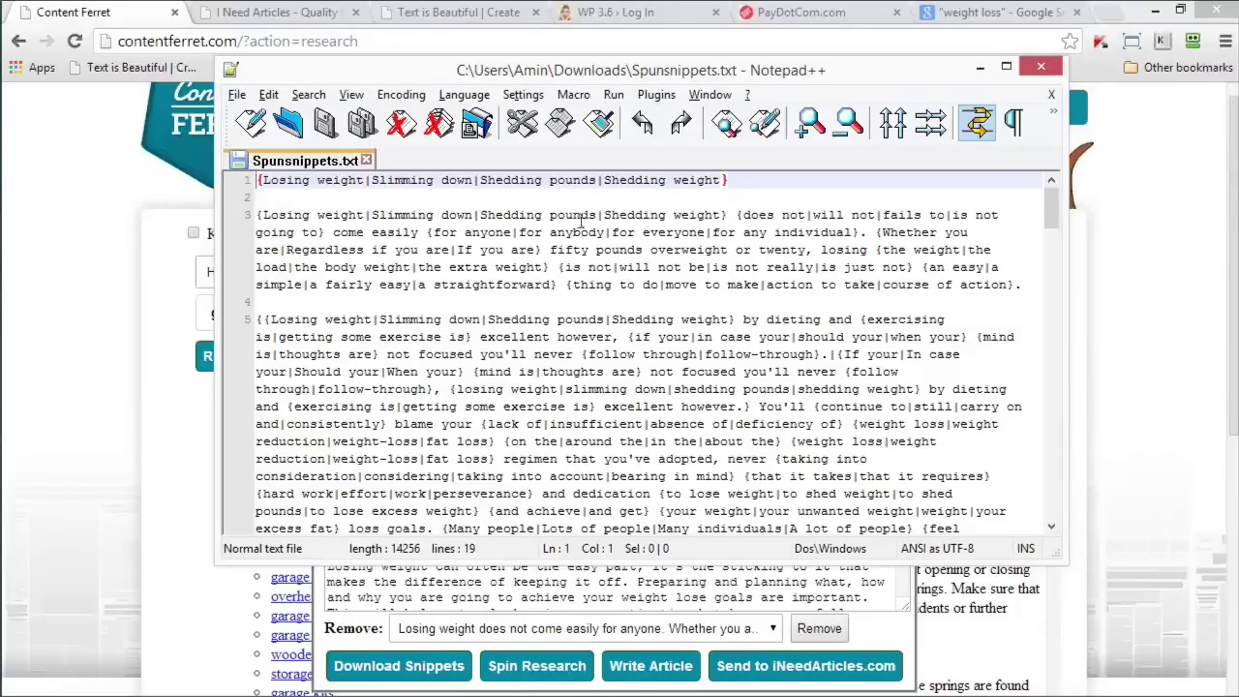
{"action": "key", "text": "alt+Tab"}
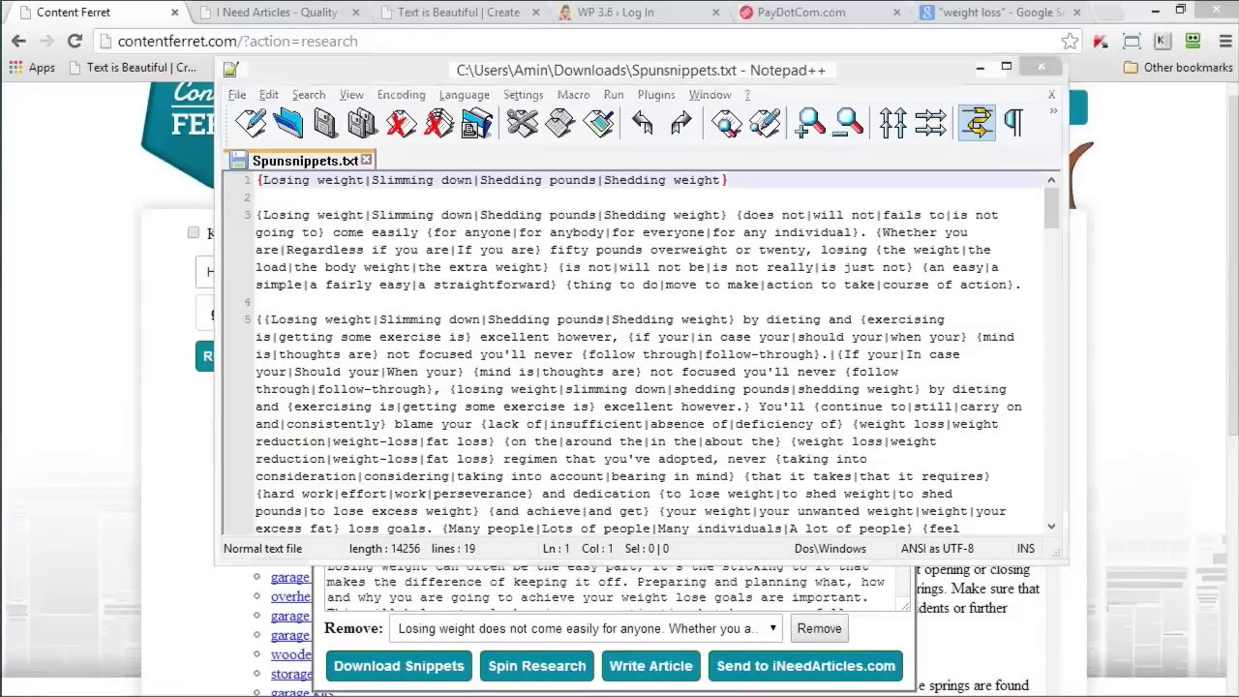
{"action": "left_click", "coordinate": [487, 217]}
{"action": "key", "text": "ctrl+a"}
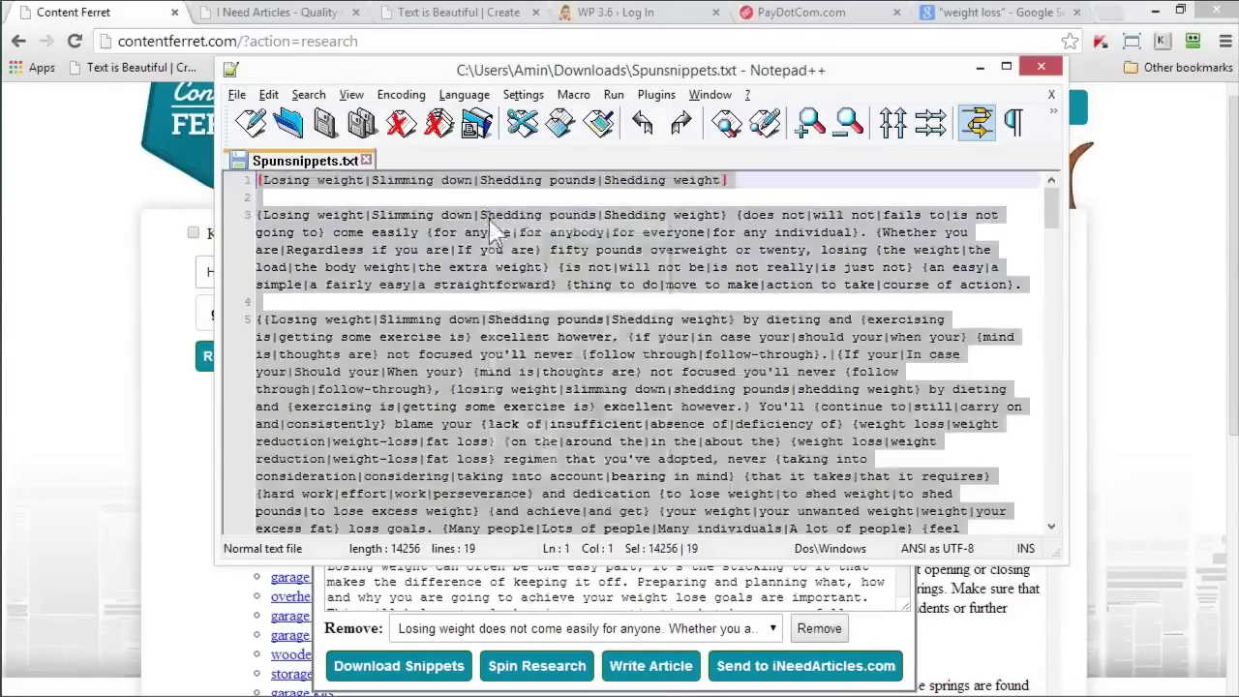
{"action": "right_click", "coordinate": [487, 217]}
{"action": "left_click", "coordinate": [537, 253]}
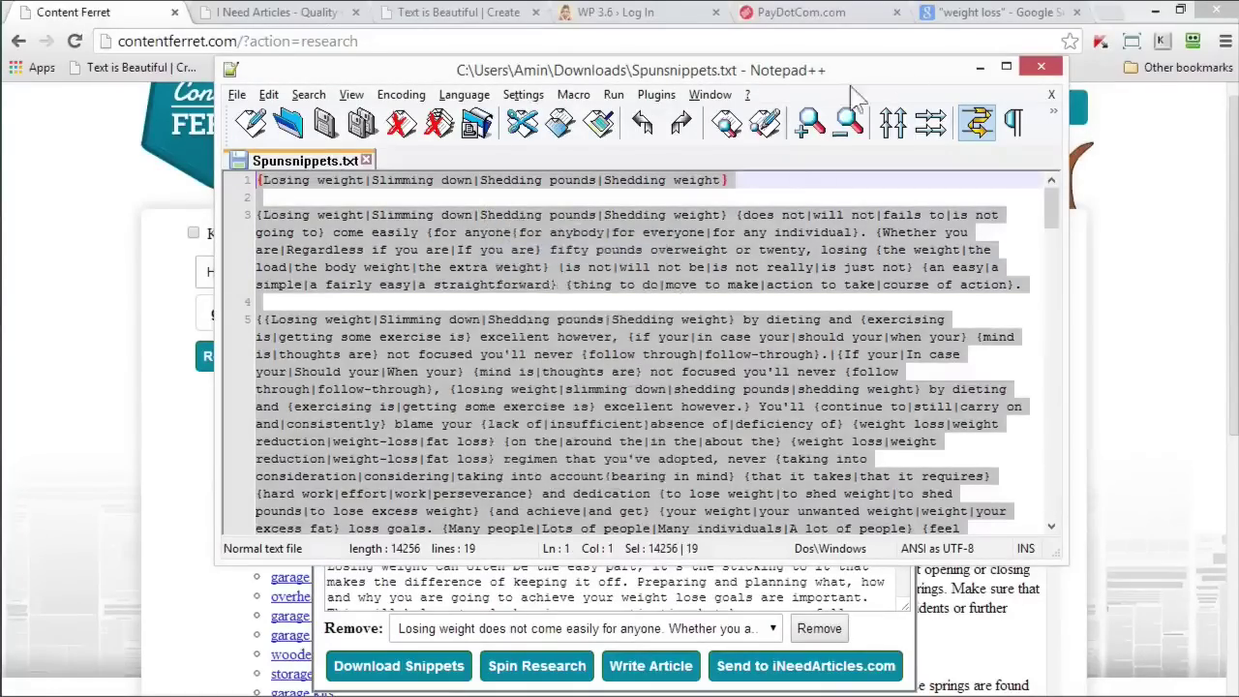
{"action": "left_click", "coordinate": [980, 66]}
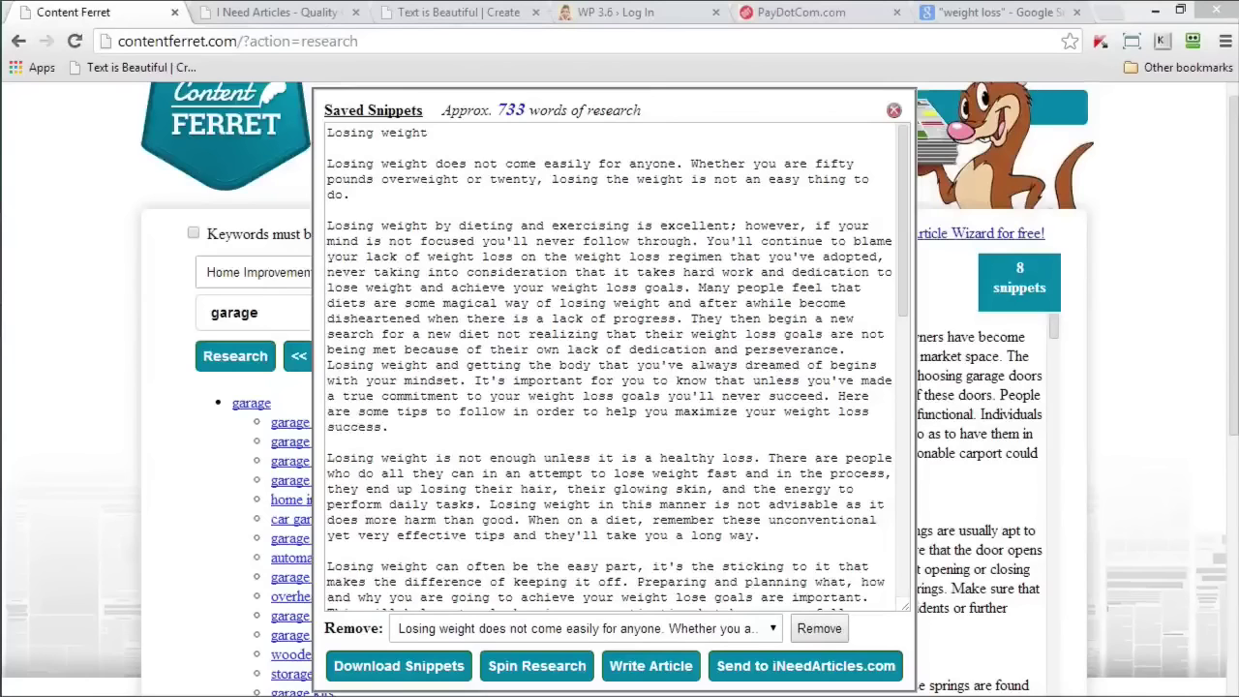
- Switch to The Best Spinner, paste the copied spun text into the new article, and show its spun version in the maximized window
{"action": "left_click", "coordinate": [135, 688]}
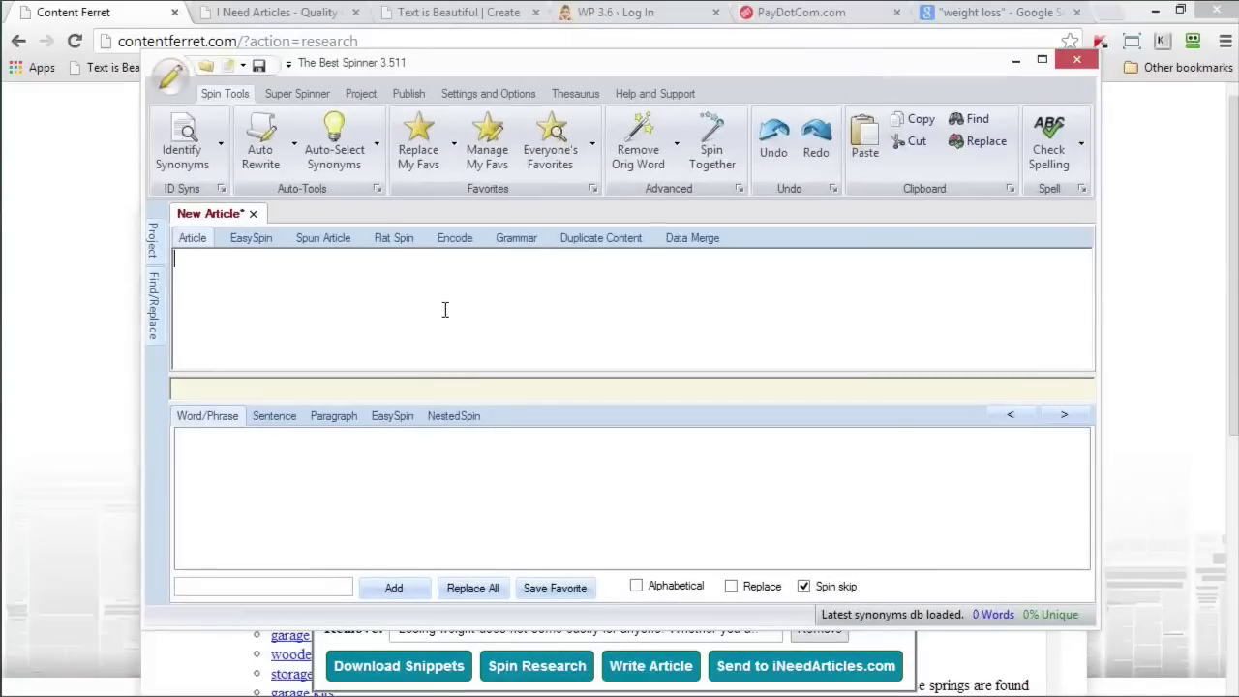
{"action": "key", "text": "ctrl+v"}
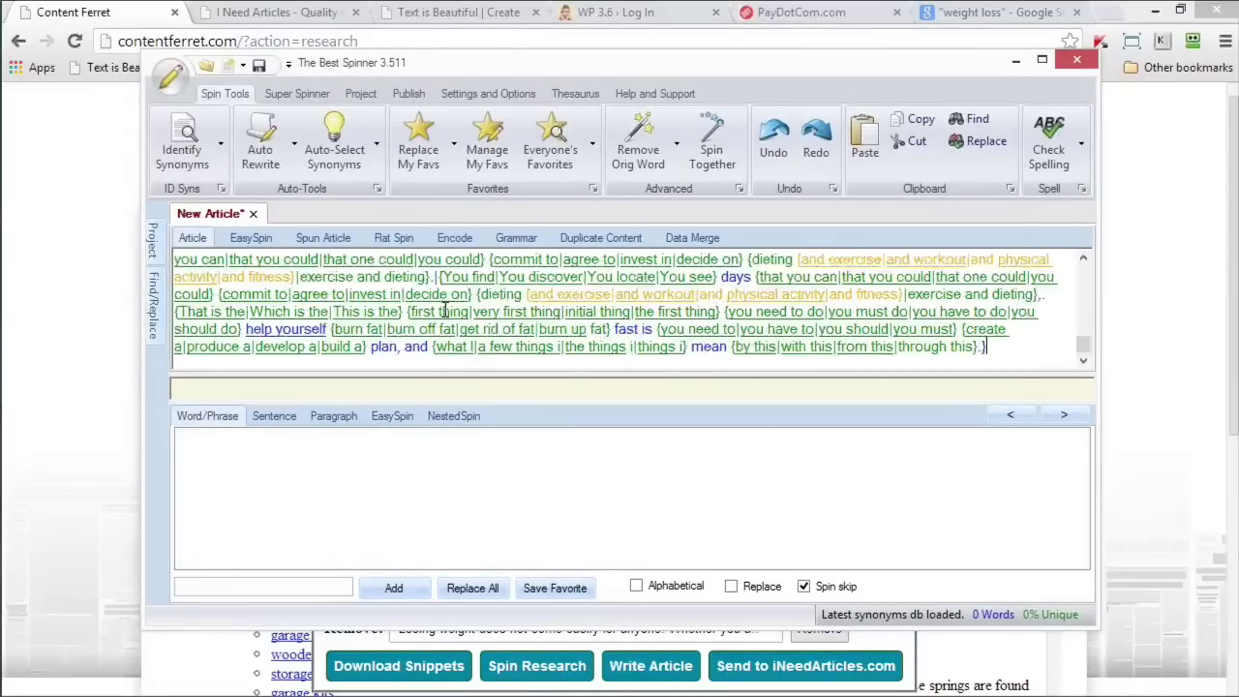
{"action": "left_click", "coordinate": [320, 242]}
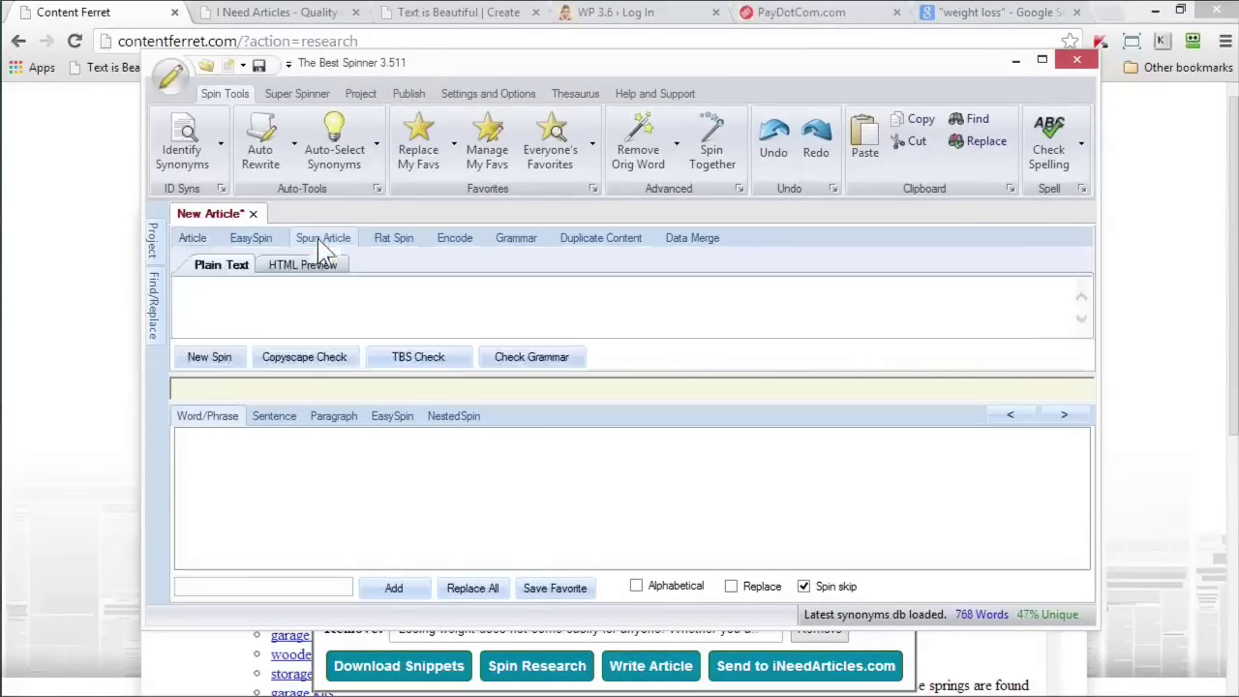
{"action": "left_click", "coordinate": [1042, 62]}
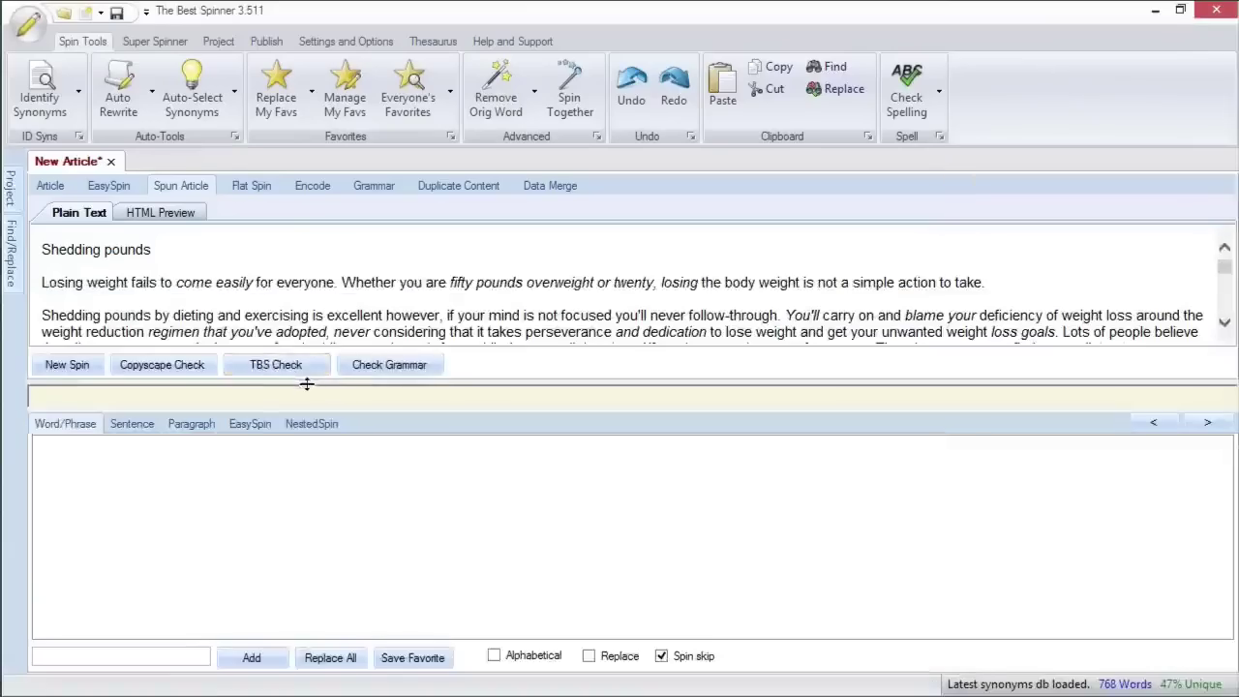
{"action": "left_click", "coordinate": [306, 384]}
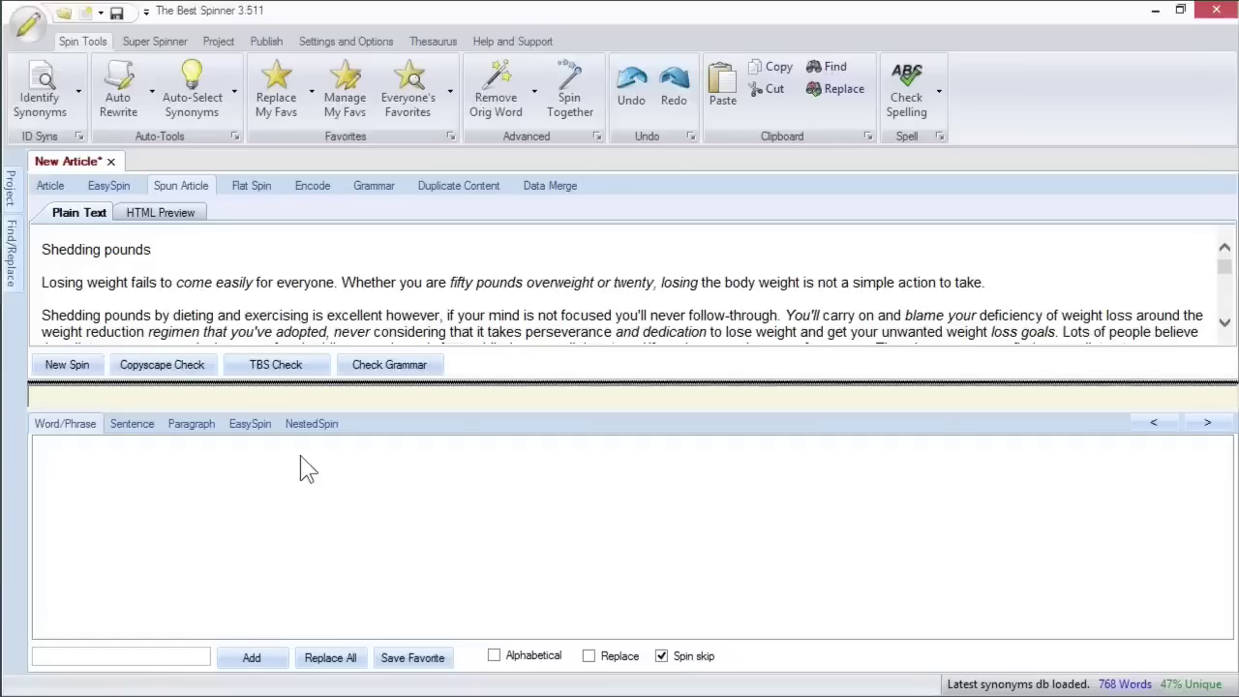
- Generate several new spins of the article to compare the different plain-text versions
{"action": "left_click", "coordinate": [81, 369]}
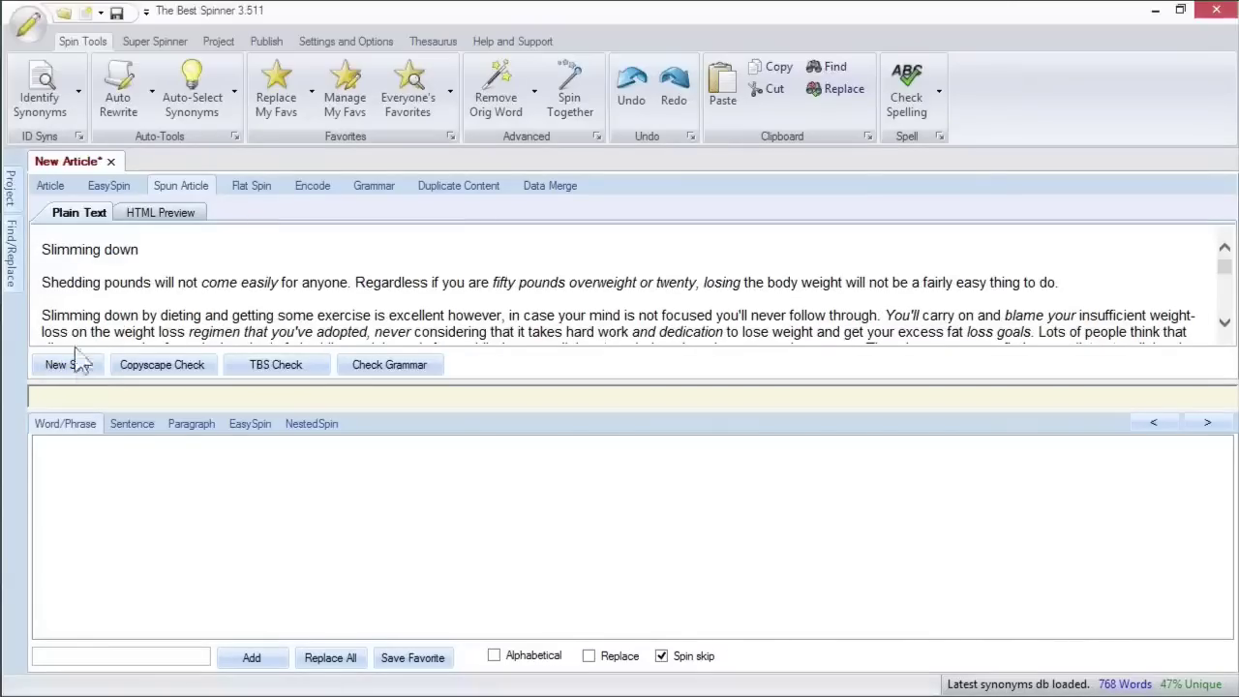
{"action": "left_click", "coordinate": [79, 366]}
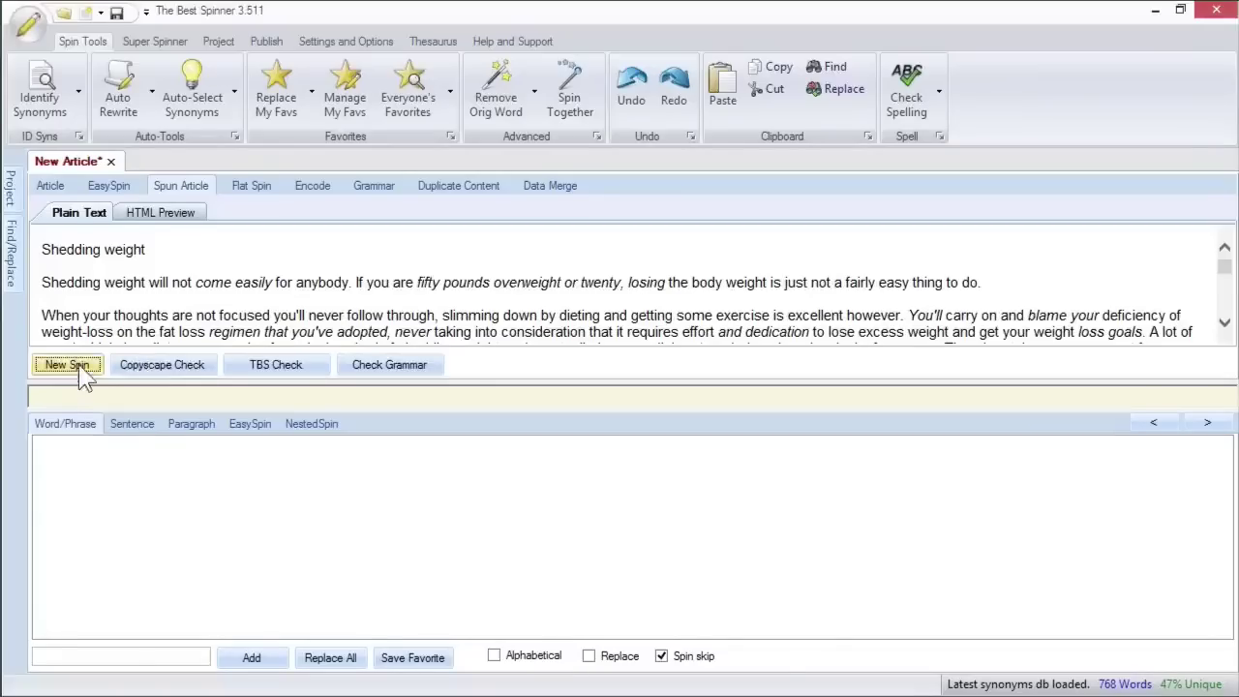
{"action": "left_click", "coordinate": [83, 376]}
{"action": "left_click", "coordinate": [83, 376]}
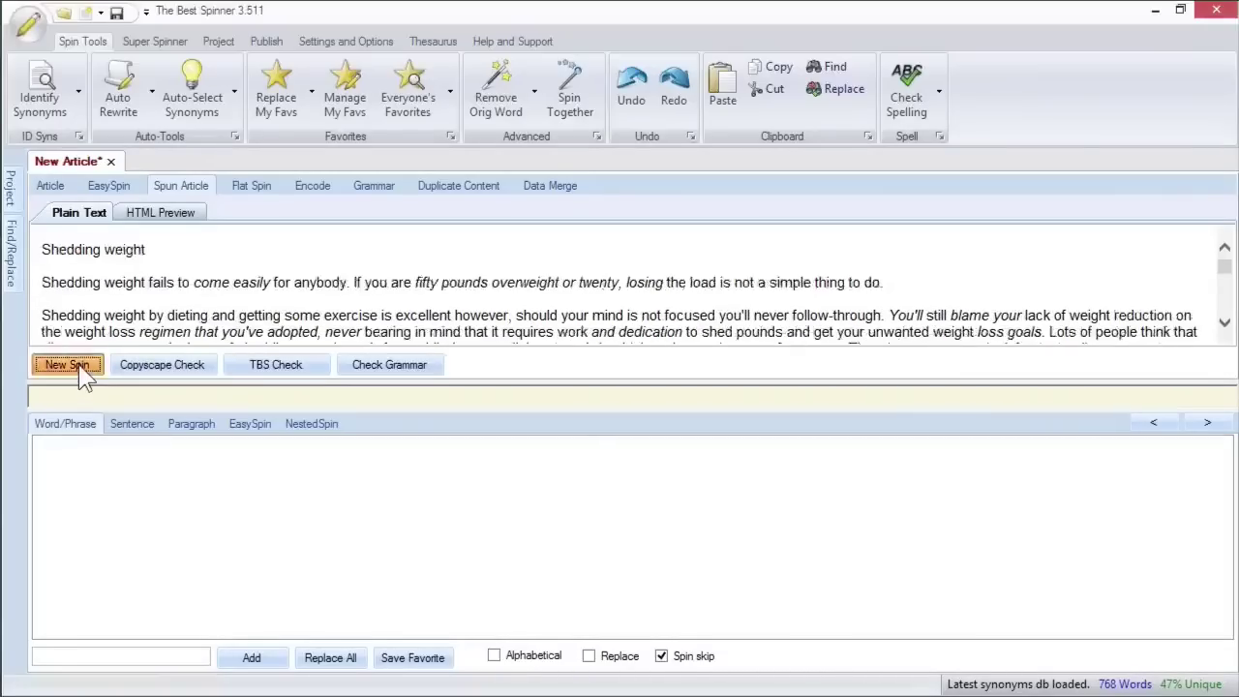
{"action": "left_click", "coordinate": [83, 376]}
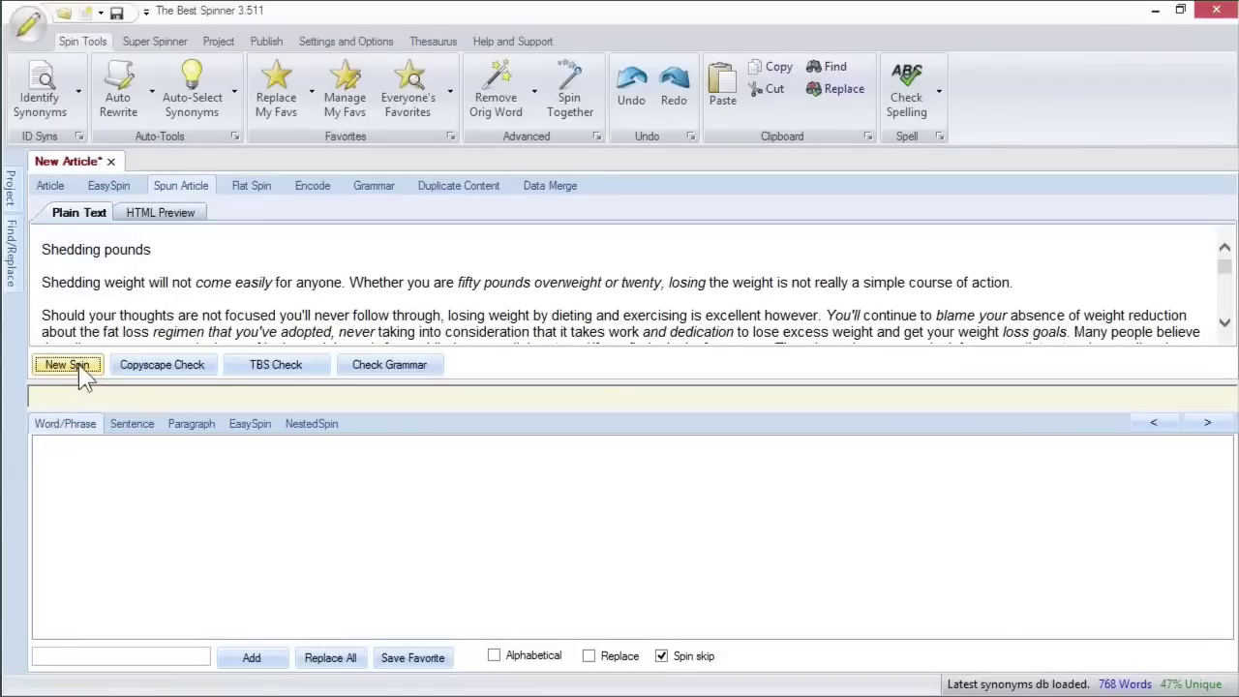
- Leave The Best Spinner, dismissing the request to save changes, and close the saved snippets in ContentFerret
{"action": "left_click", "coordinate": [1217, 12]}
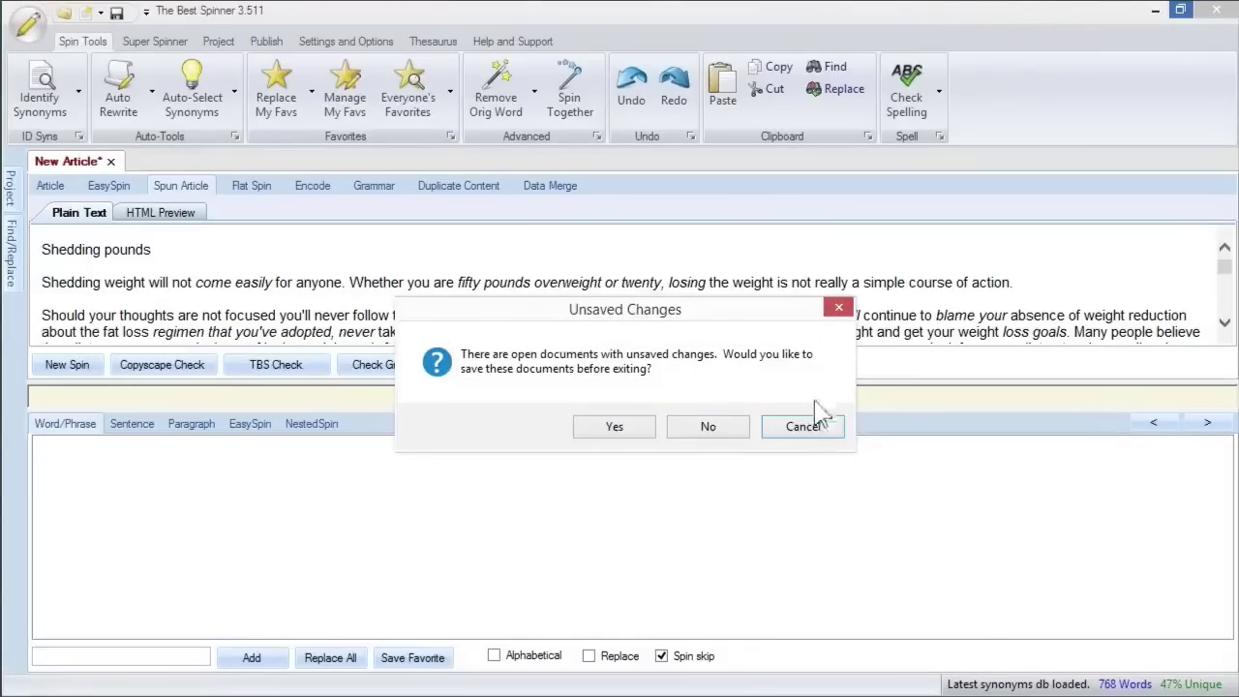
{"action": "left_click", "coordinate": [836, 310]}
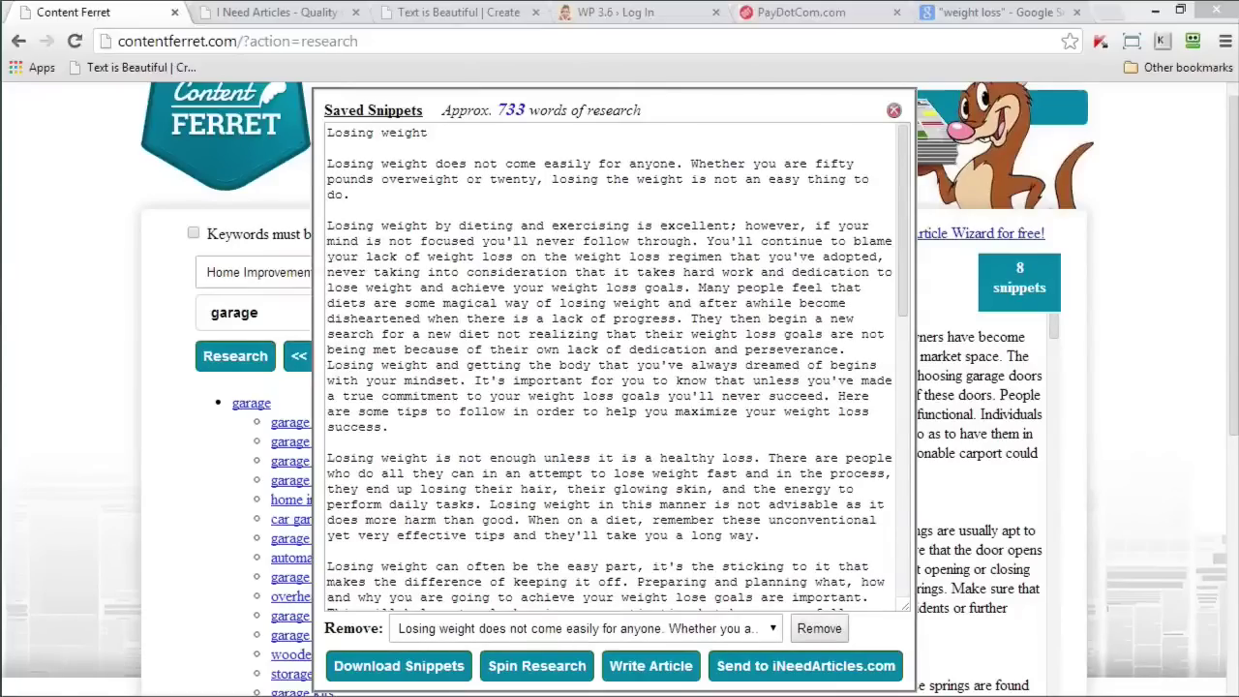
{"action": "left_click", "coordinate": [894, 110]}
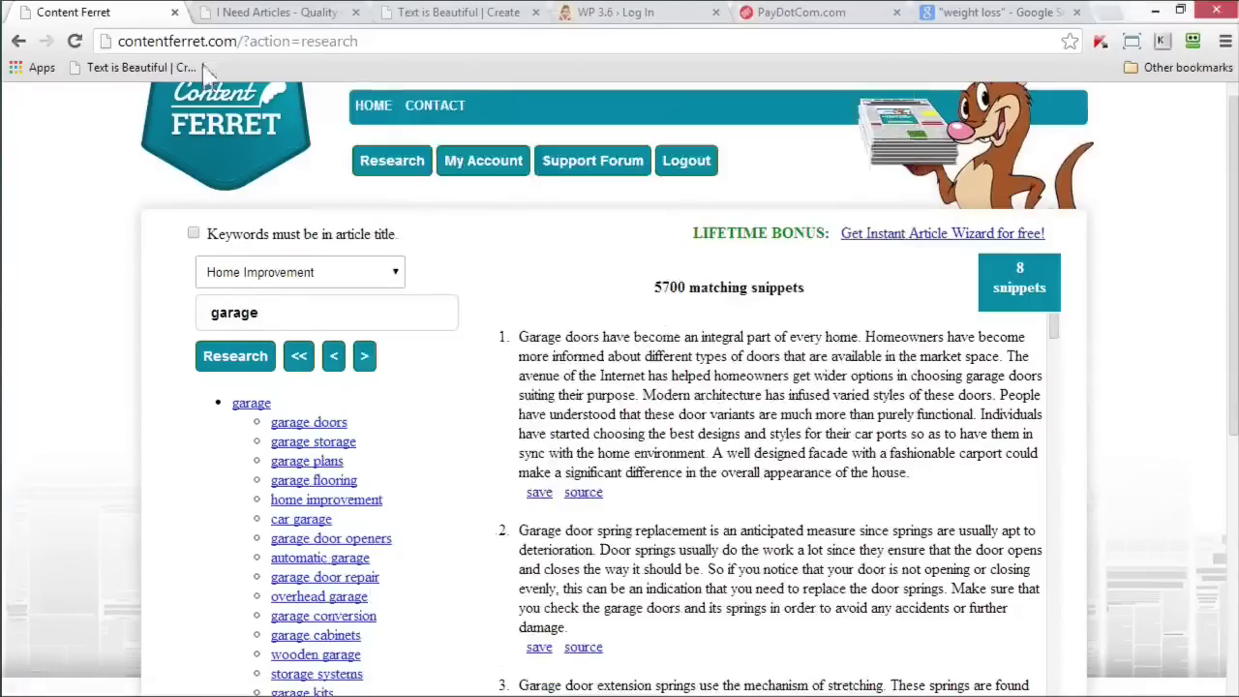
- Switch to the I Need Articles dashboard and reload it to check the status of the ordered articles
{"action": "left_click", "coordinate": [290, 13]}
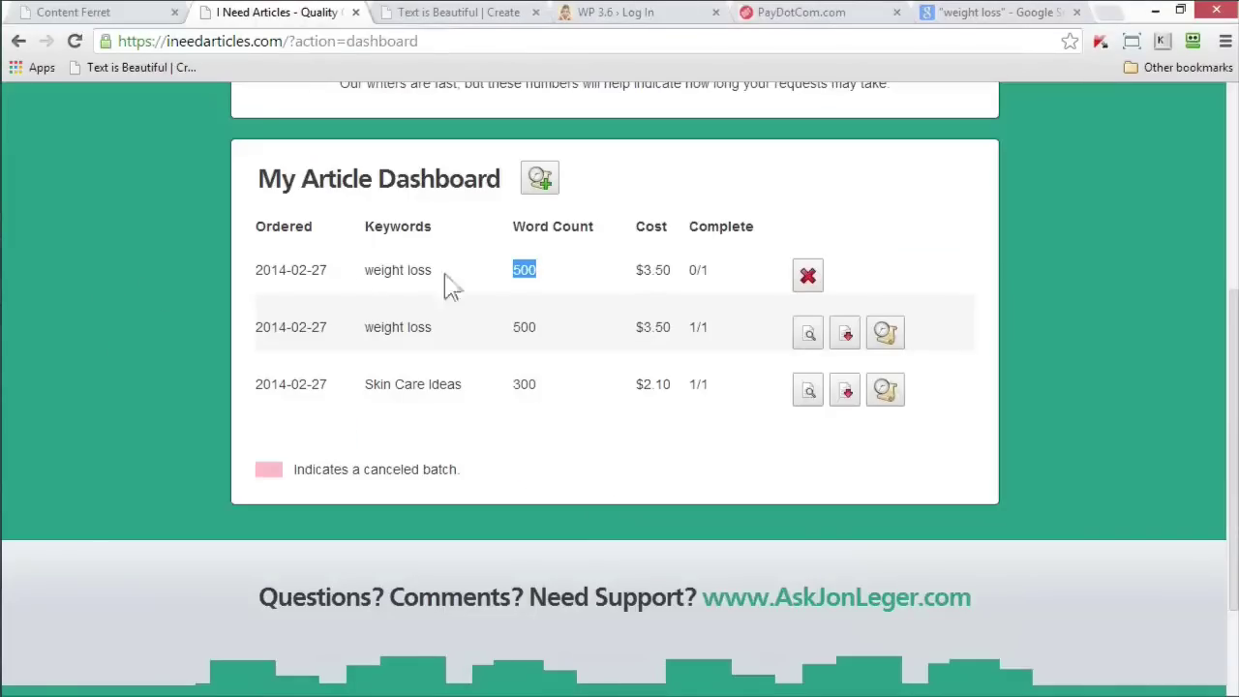
{"action": "right_click", "coordinate": [122, 258]}
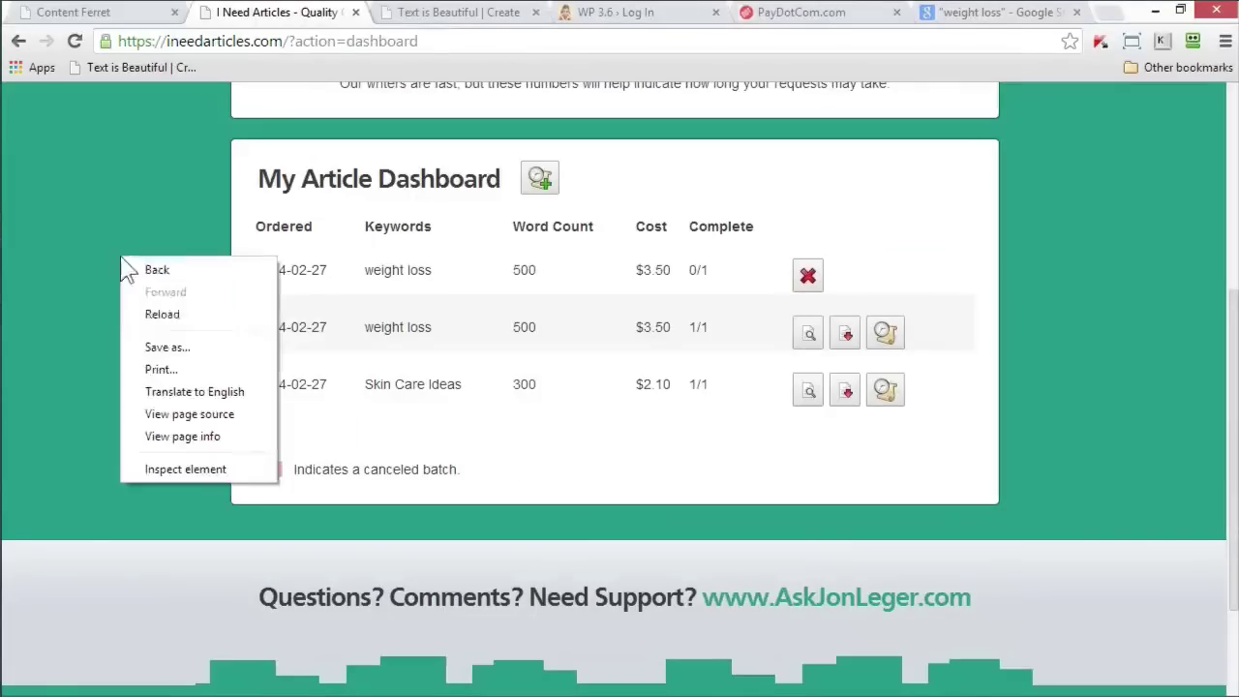
{"action": "left_click", "coordinate": [163, 316]}
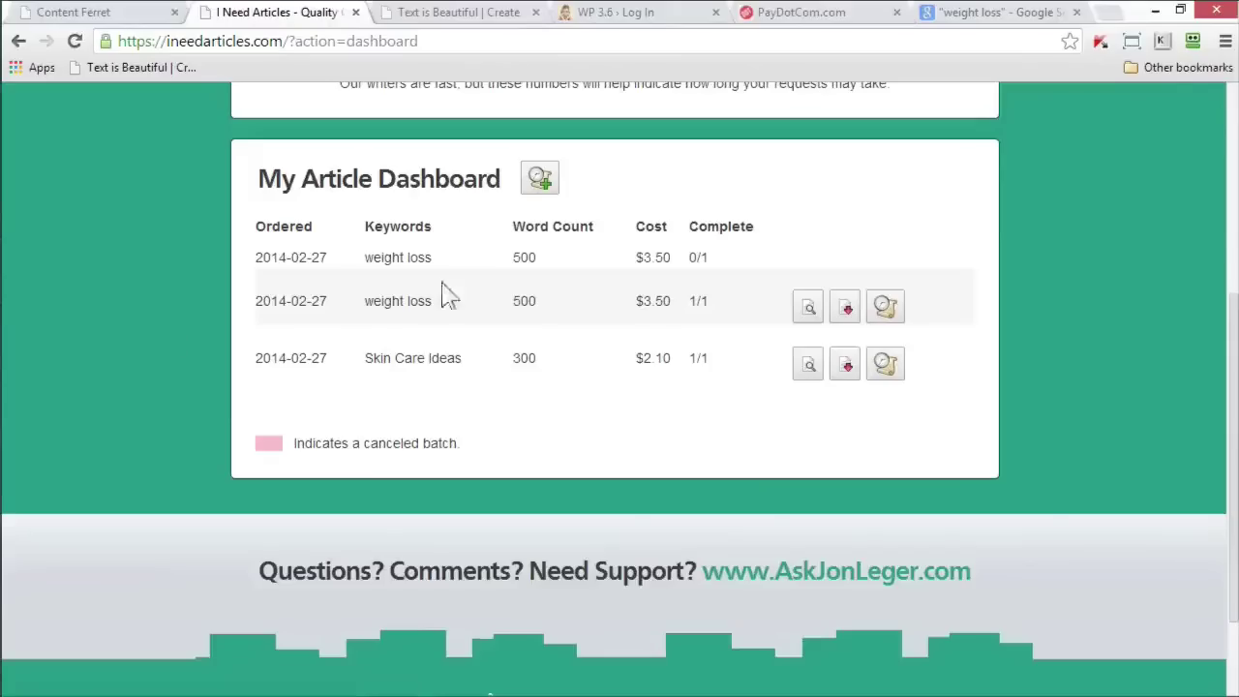
- Return to ContentFerret, open the saved snippets, and remove every snippet from the collection one by one
{"action": "left_click", "coordinate": [120, 18]}
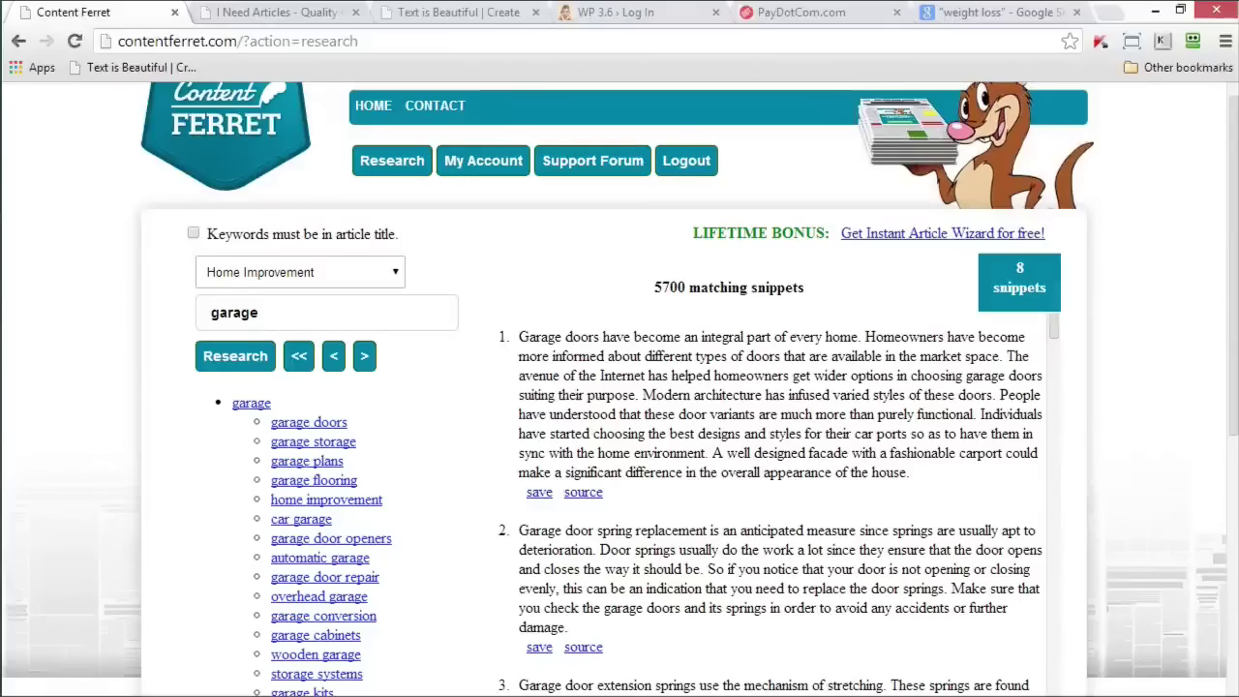
{"action": "left_click", "coordinate": [1023, 273]}
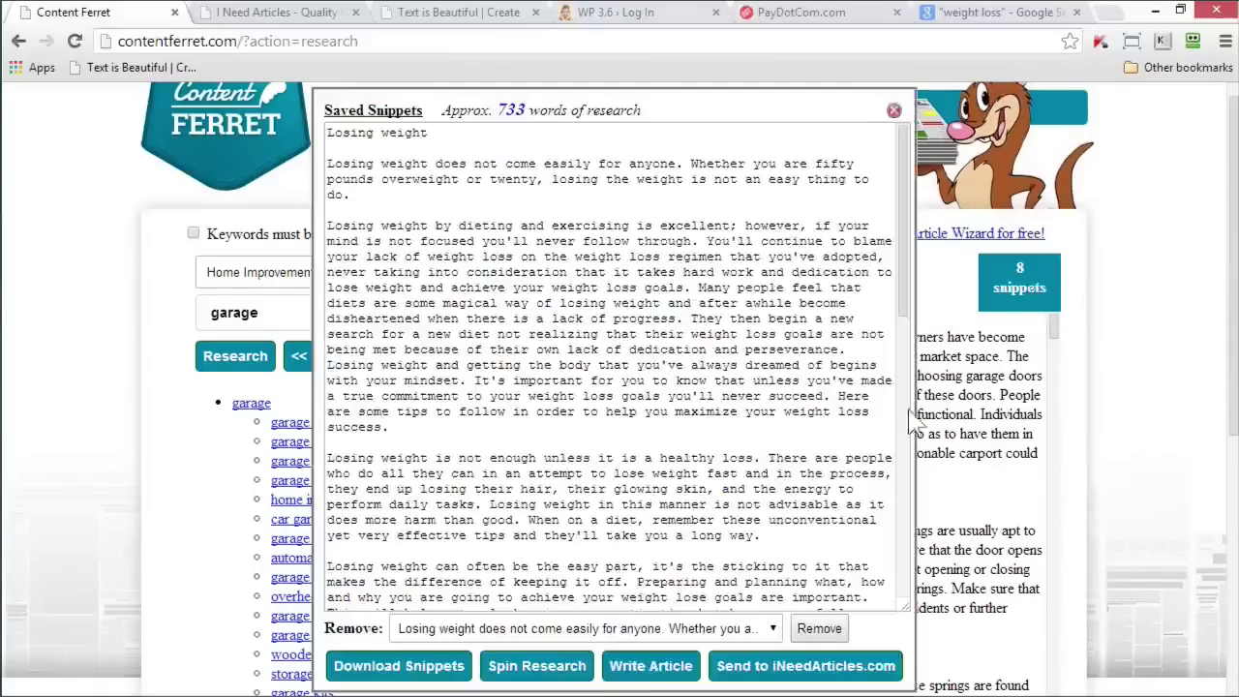
{"action": "left_click", "coordinate": [772, 629]}
{"action": "left_click", "coordinate": [818, 631]}
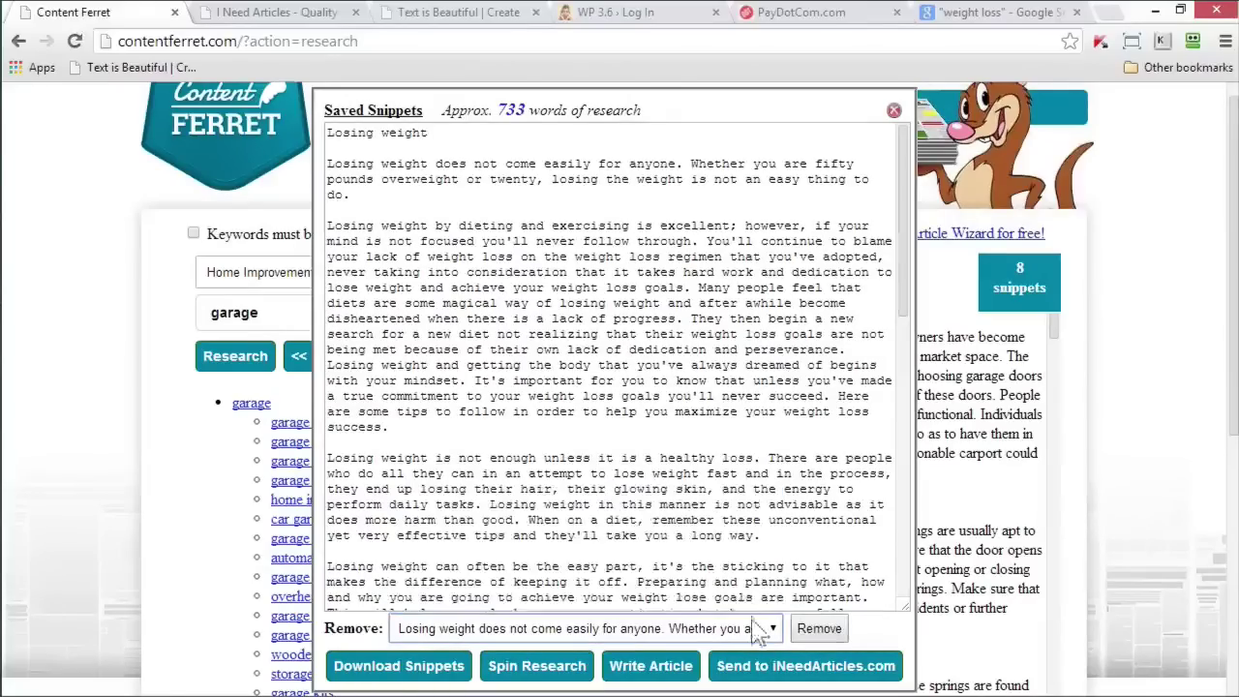
{"action": "left_click", "coordinate": [825, 625]}
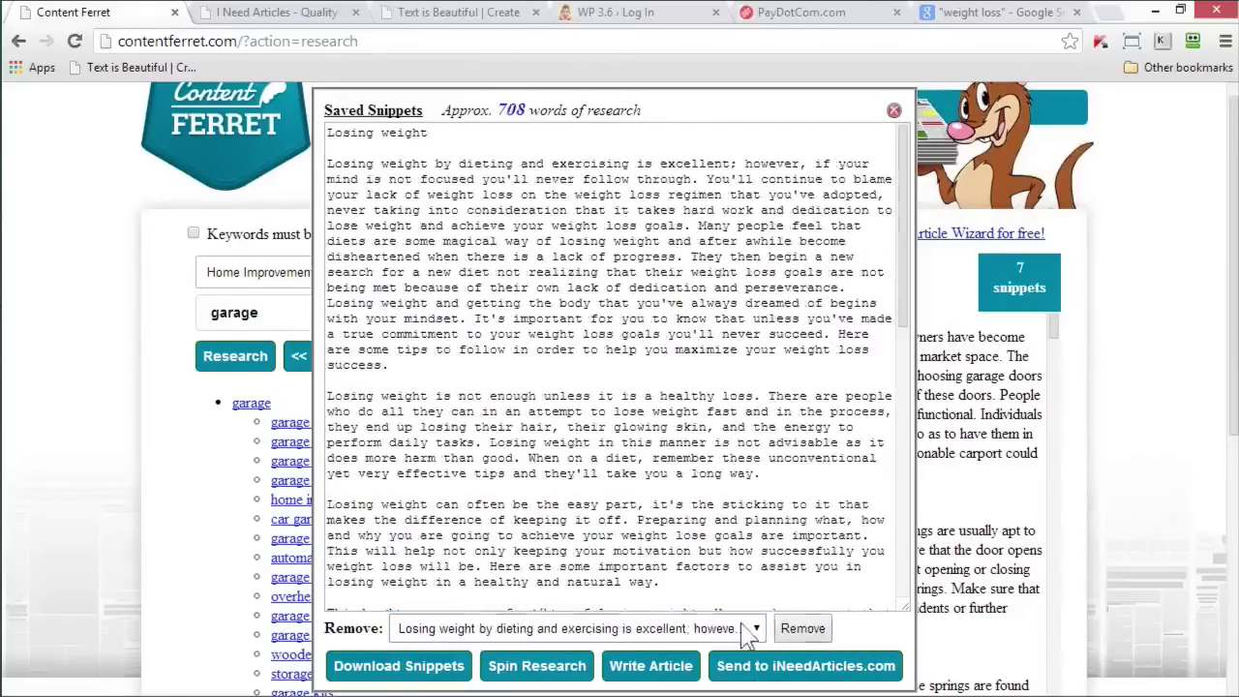
{"action": "left_click", "coordinate": [750, 629]}
{"action": "left_click", "coordinate": [809, 632]}
{"action": "left_click", "coordinate": [808, 632]}
{"action": "left_click", "coordinate": [809, 631]}
{"action": "left_click", "coordinate": [809, 631]}
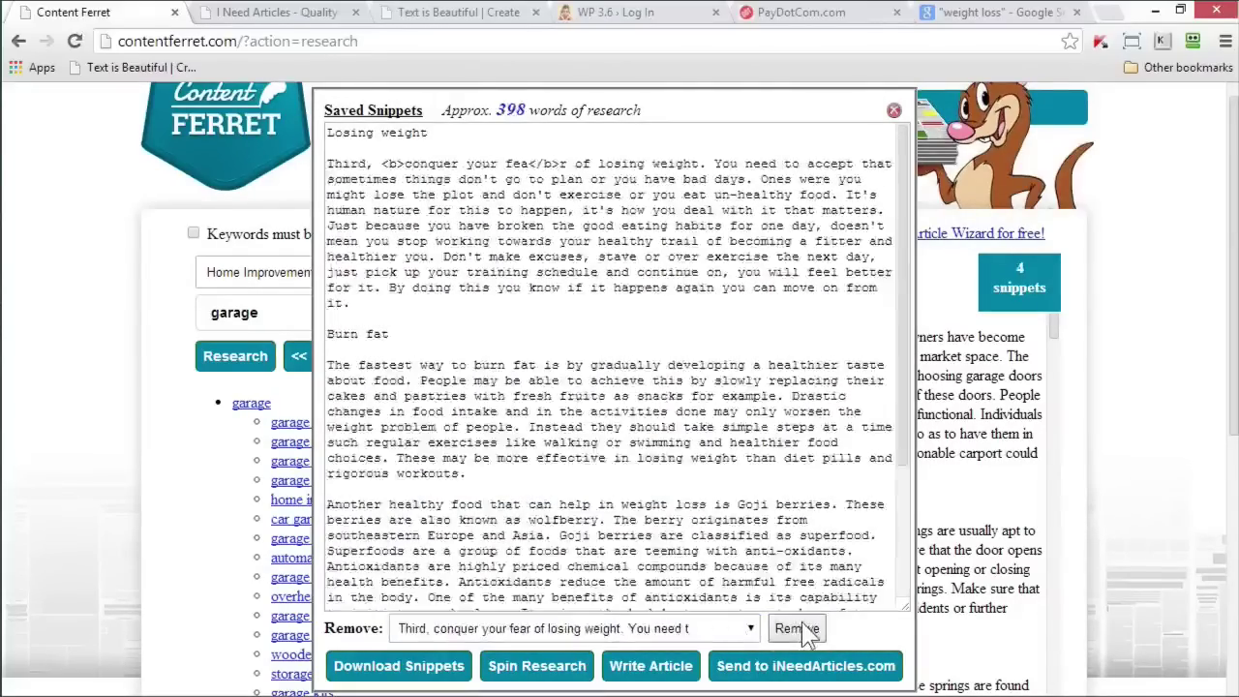
{"action": "left_click", "coordinate": [808, 631]}
{"action": "left_click", "coordinate": [809, 631]}
{"action": "left_click", "coordinate": [809, 632]}
{"action": "left_click", "coordinate": [808, 631]}
- Clear the leftover heading text from the saved snippets box and close it
{"action": "left_click", "coordinate": [710, 368]}
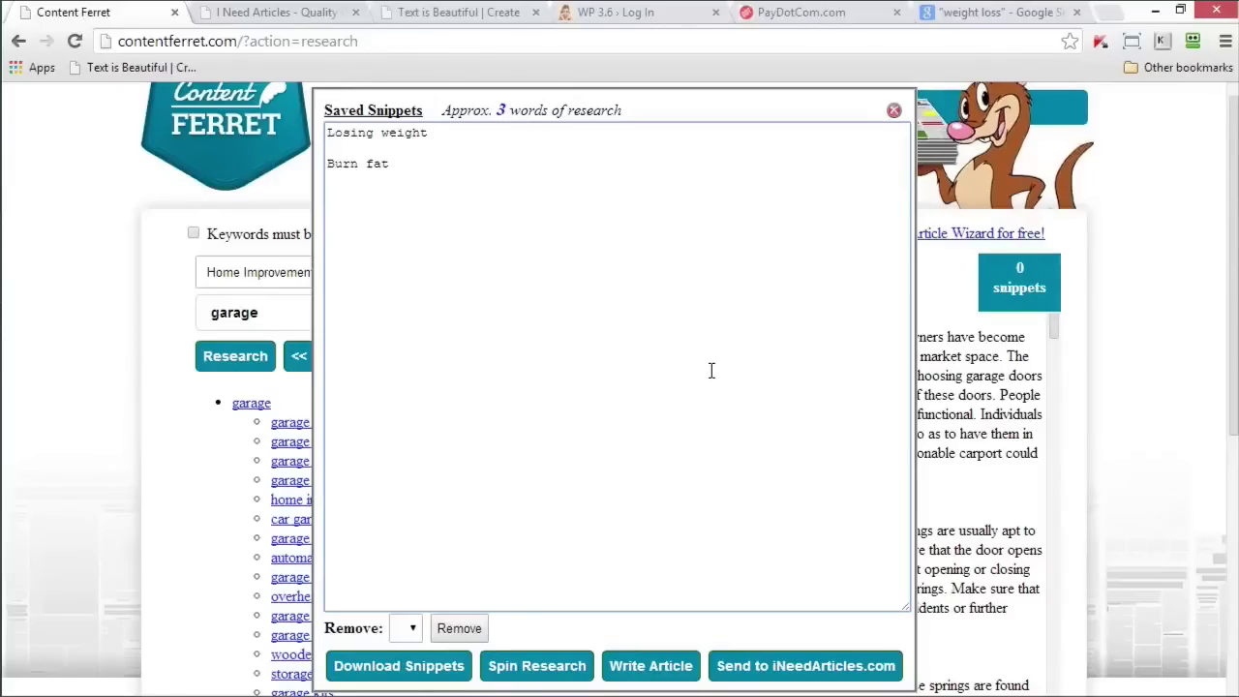
{"action": "key", "text": "ctrl+a"}
{"action": "key", "text": "BackSpace"}
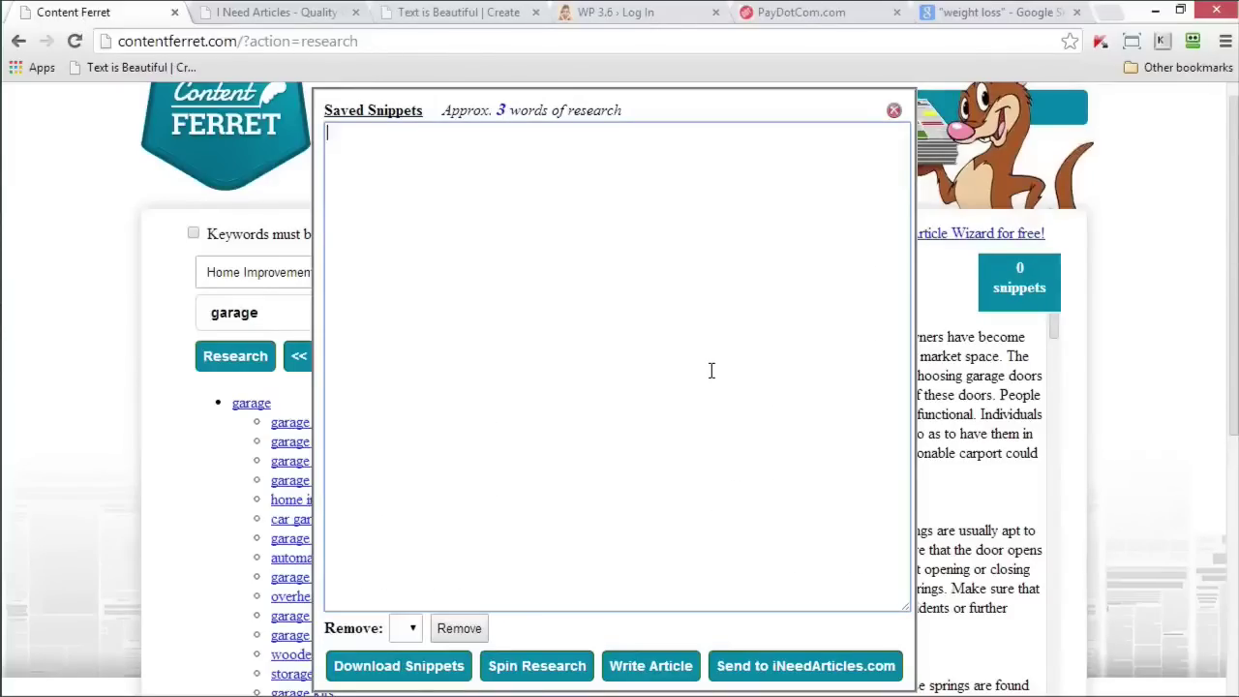
{"action": "left_click", "coordinate": [894, 112]}
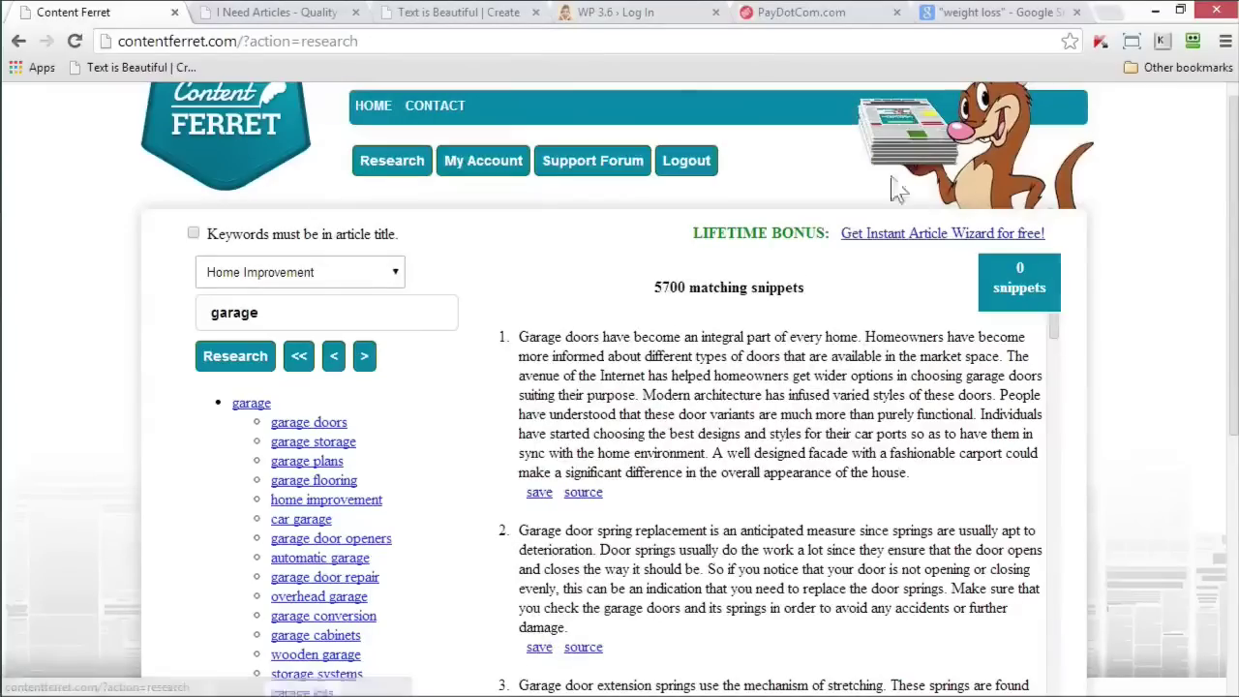
- Set the research category to Nutrition, clear the garage keyword, and run the research with no keyword
{"action": "left_click", "coordinate": [359, 272]}
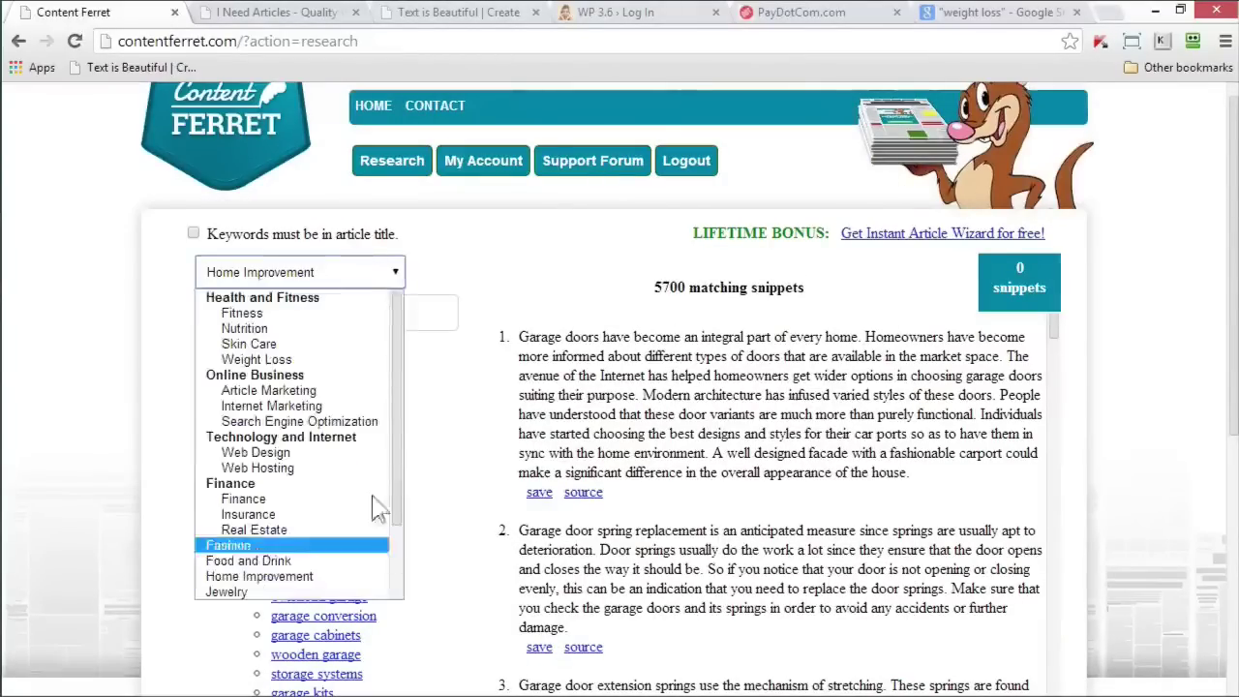
{"action": "left_click", "coordinate": [280, 331]}
{"action": "left_click_drag", "start_coordinate": [278, 320], "coordinate": [53, 321]}
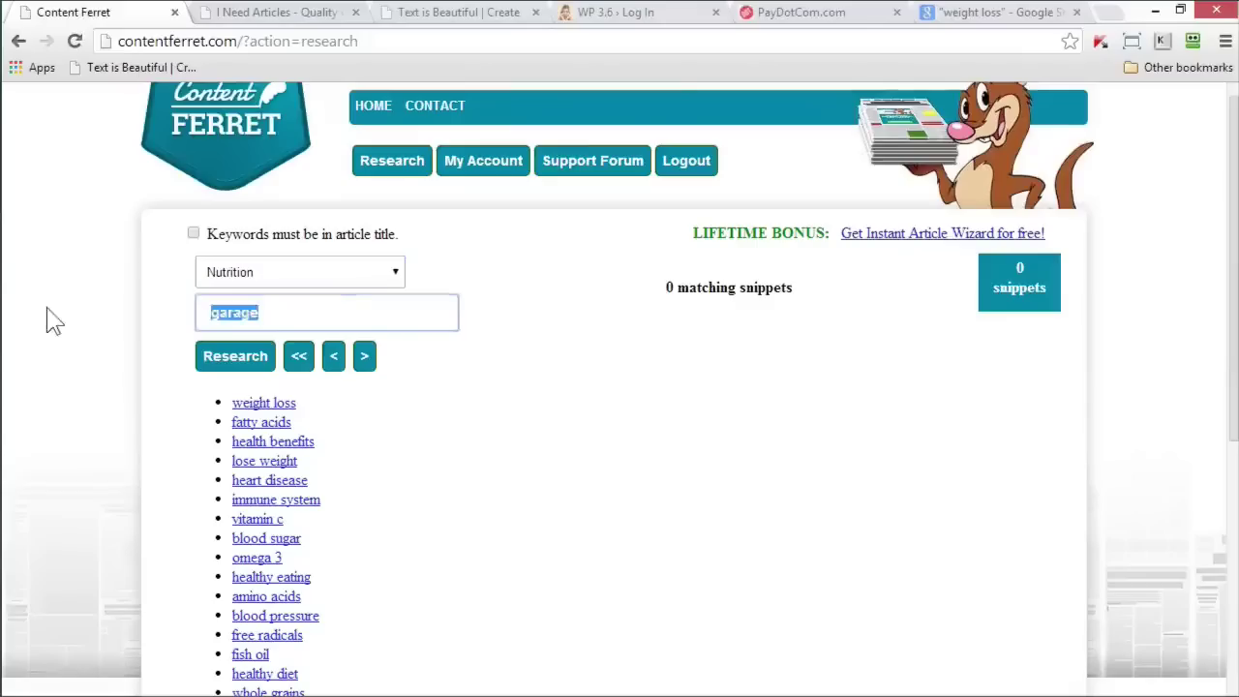
{"action": "key", "text": "BackSpace"}
{"action": "left_click", "coordinate": [221, 362]}
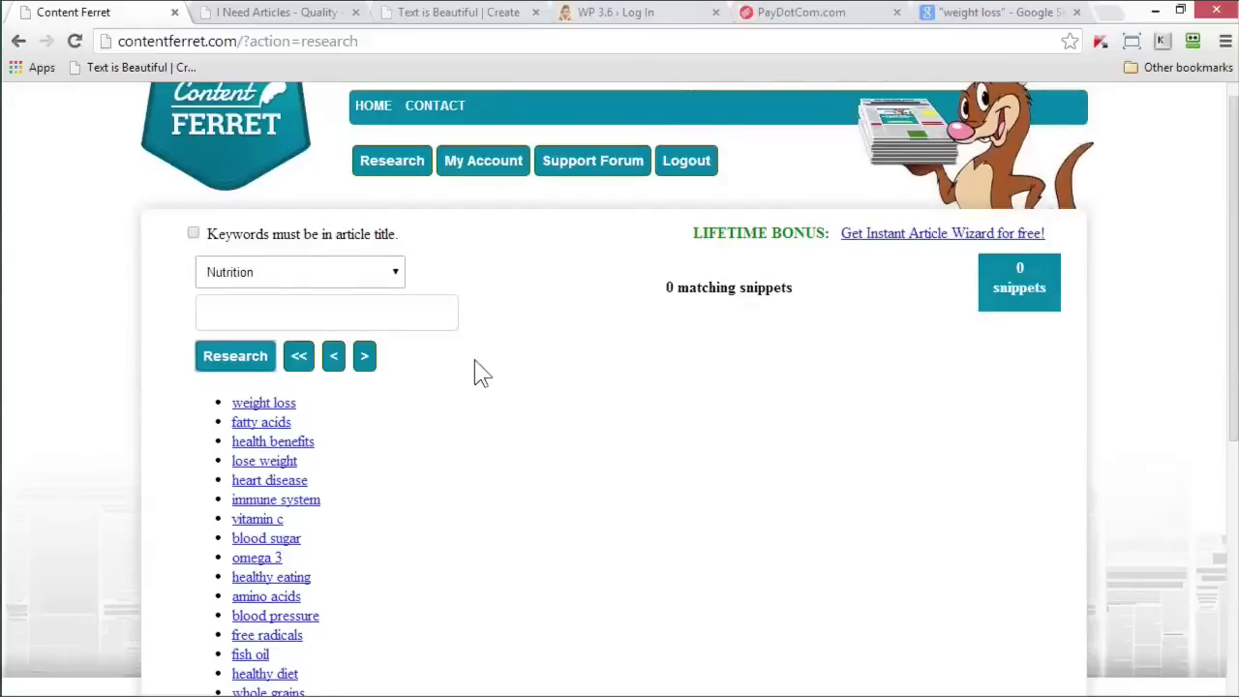
- Show the matching snippets for the processed foods keyword in the Nutrition list
{"action": "scroll", "coordinate": [501, 352], "scroll_direction": "down", "scroll_amount": 2}
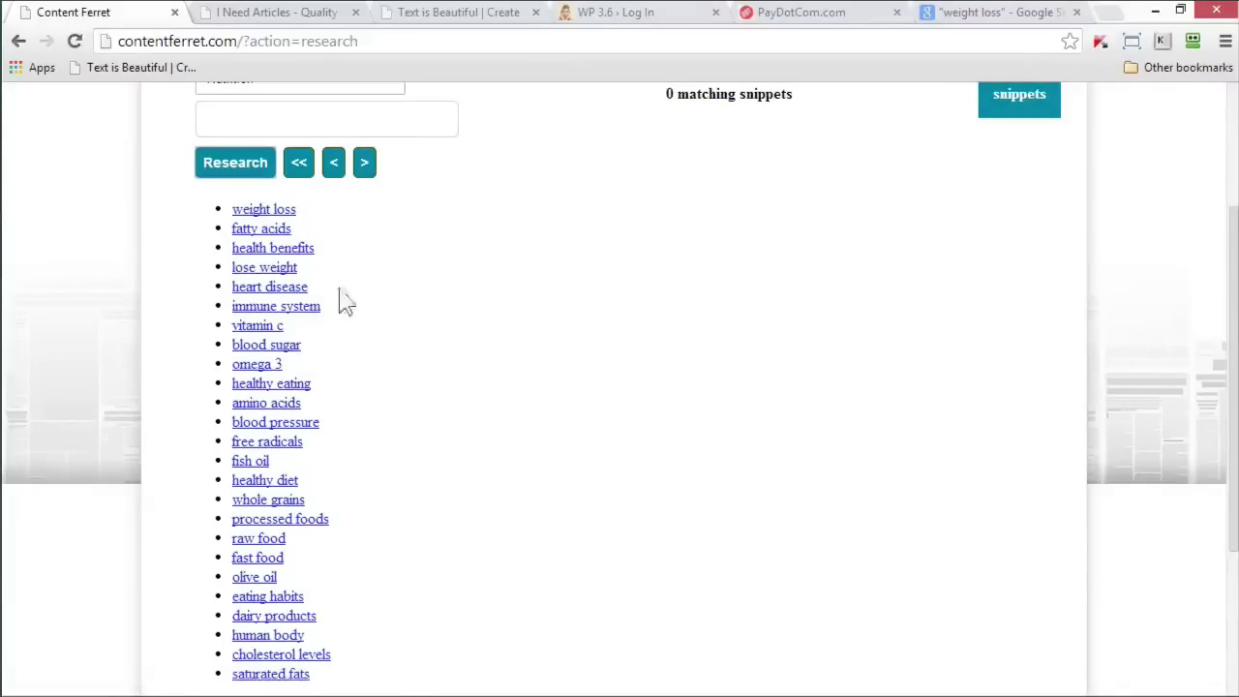
{"action": "scroll", "coordinate": [351, 505], "scroll_direction": "down", "scroll_amount": 1}
{"action": "left_click", "coordinate": [304, 427]}
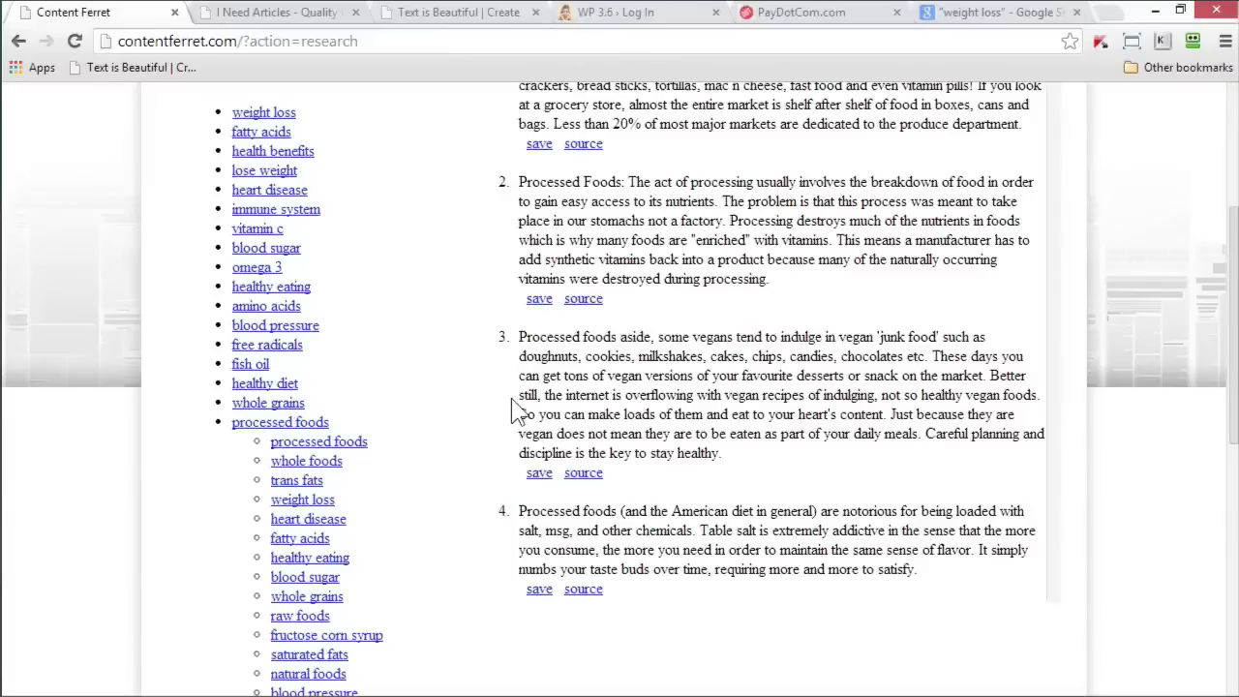
{"action": "scroll", "coordinate": [924, 413], "scroll_direction": "up", "scroll_amount": 4}
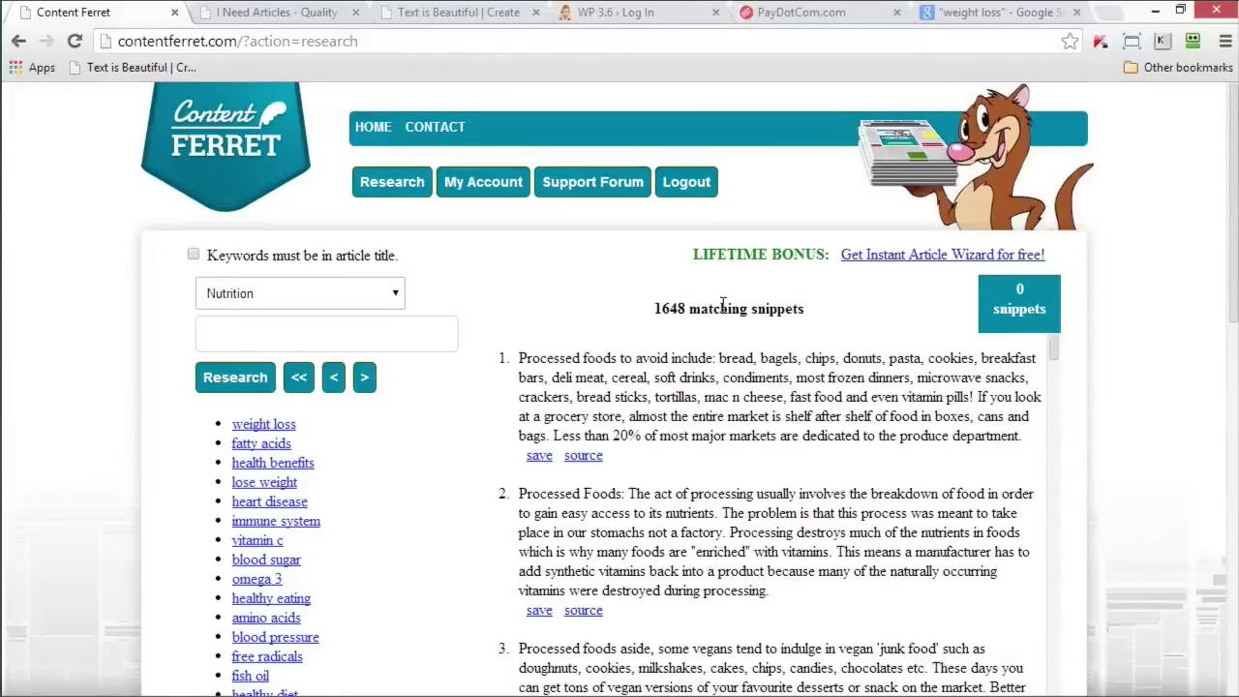
{"action": "scroll", "coordinate": [722, 304], "scroll_direction": "down", "scroll_amount": 1}
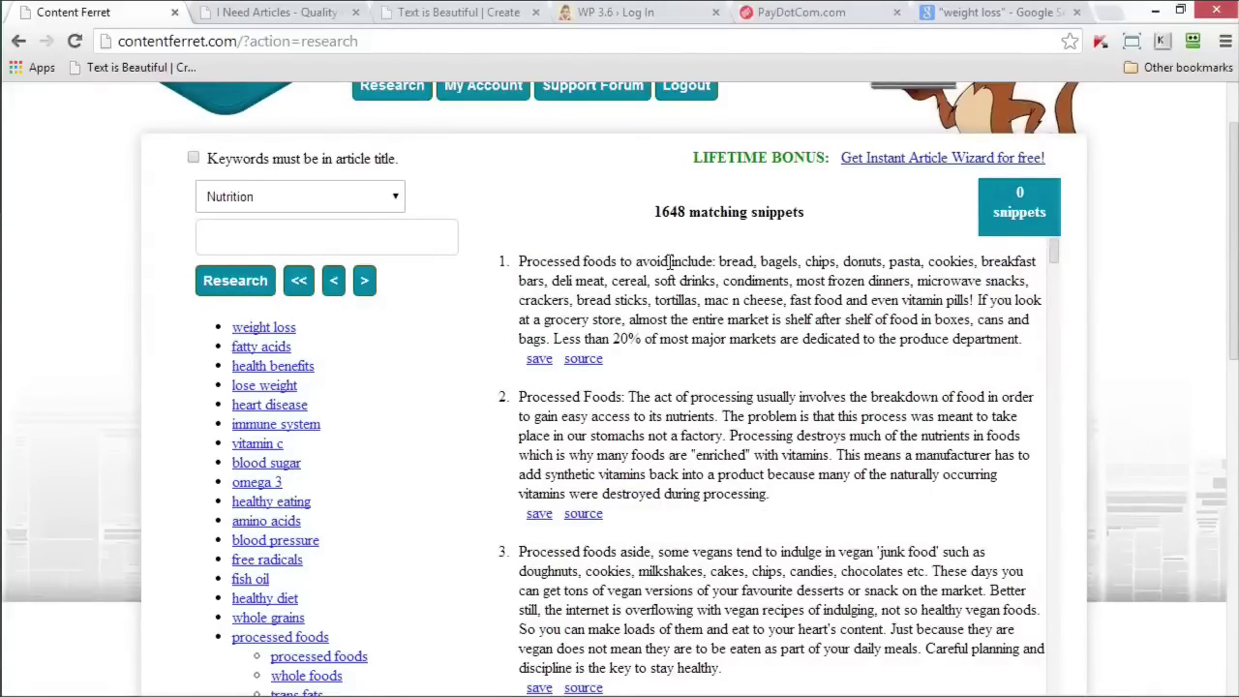
- Save four processed foods snippets, covering salt and chemicals, refined carbohydrates, grocery store foods, and higher sugar content than fresh food
{"action": "scroll", "coordinate": [697, 441], "scroll_direction": "down", "scroll_amount": 3}
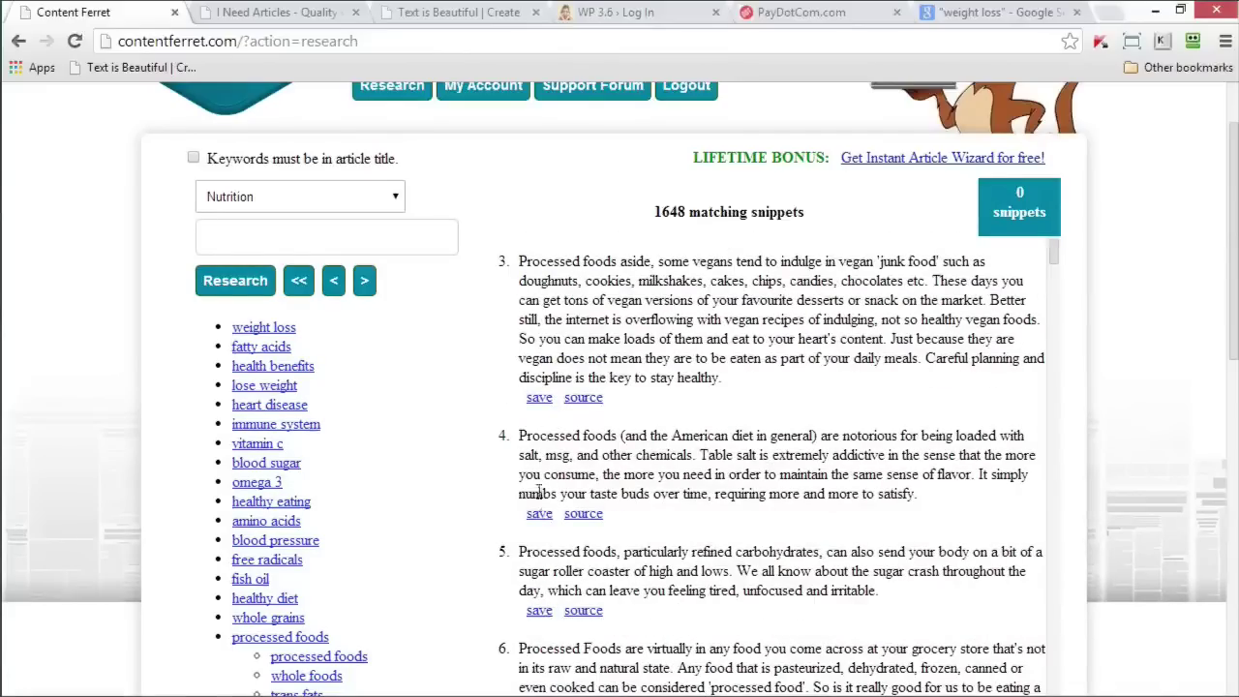
{"action": "left_click", "coordinate": [540, 513]}
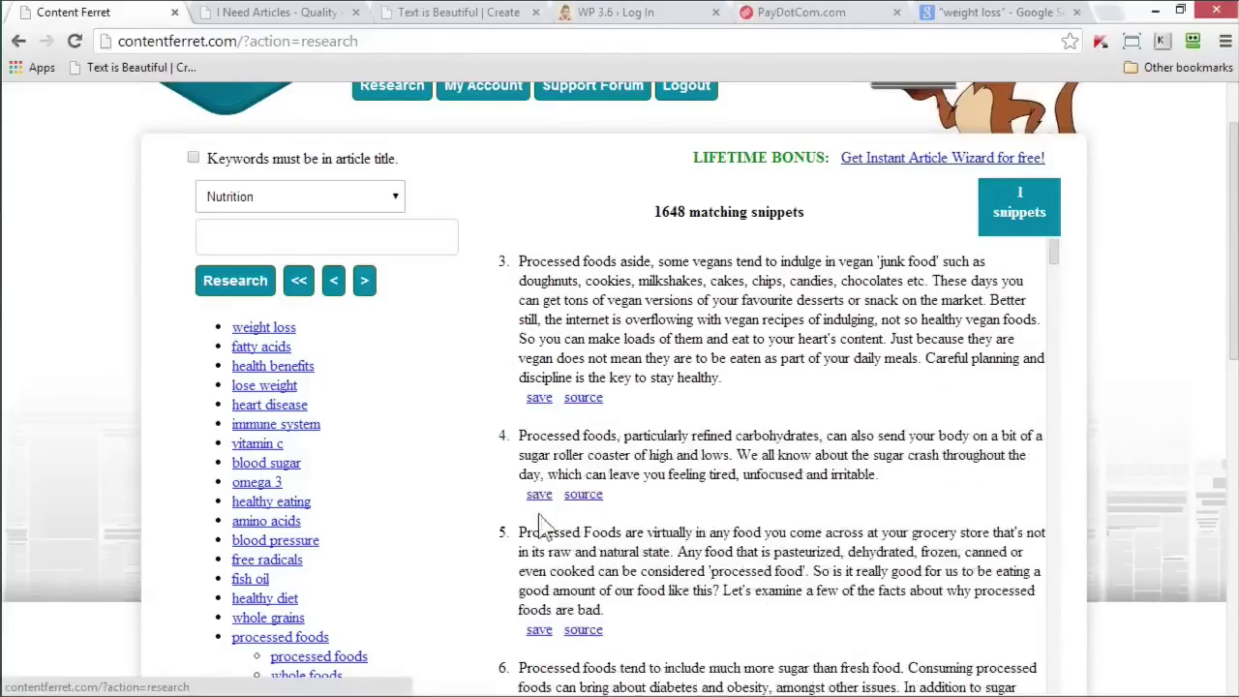
{"action": "left_click", "coordinate": [542, 495]}
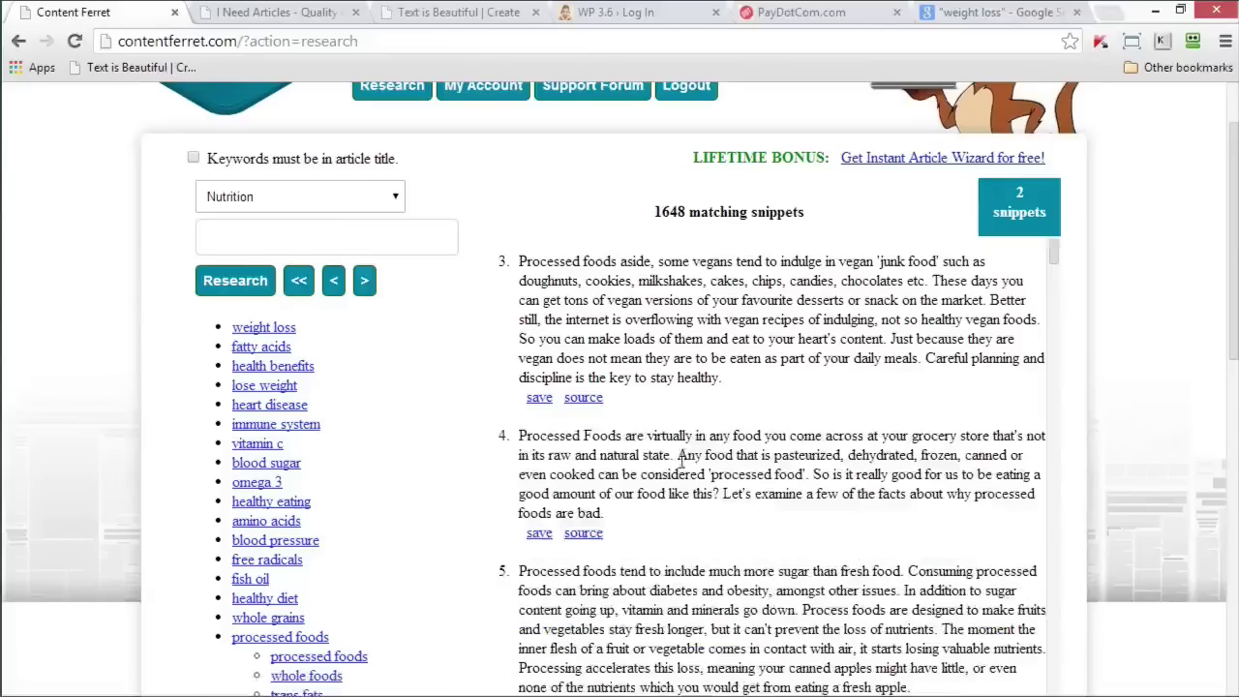
{"action": "left_click", "coordinate": [539, 532]}
{"action": "scroll", "coordinate": [735, 498], "scroll_direction": "down", "scroll_amount": 1}
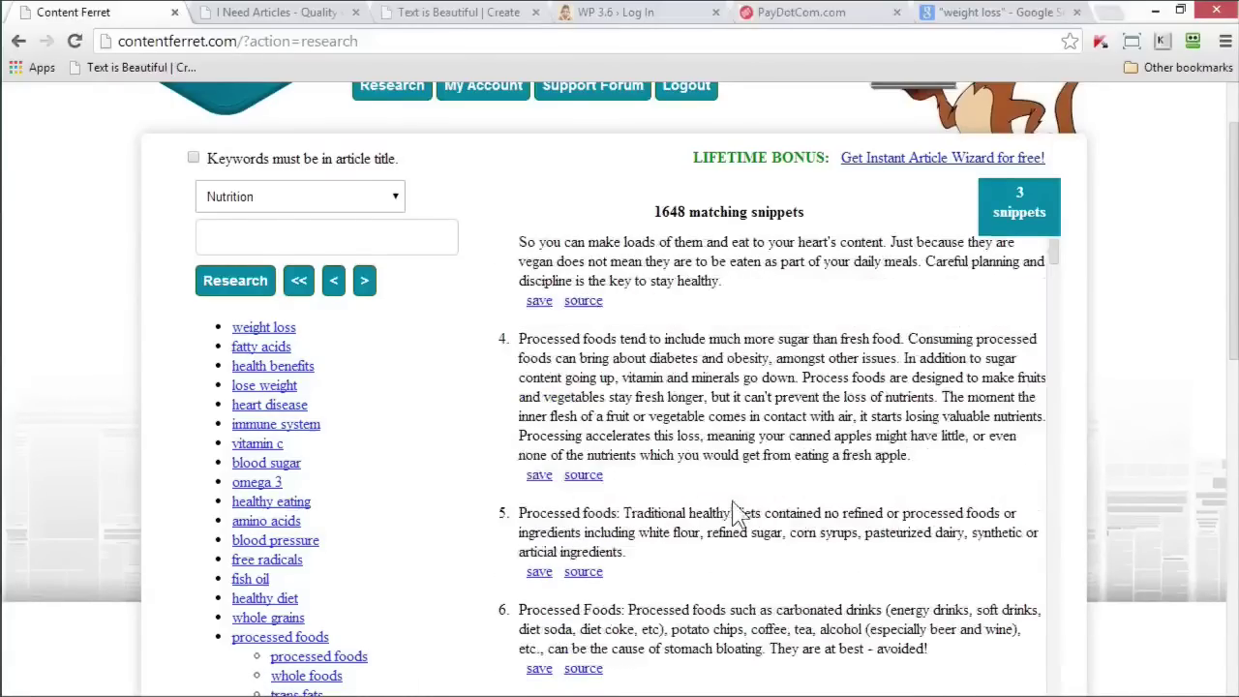
{"action": "left_click", "coordinate": [540, 474]}
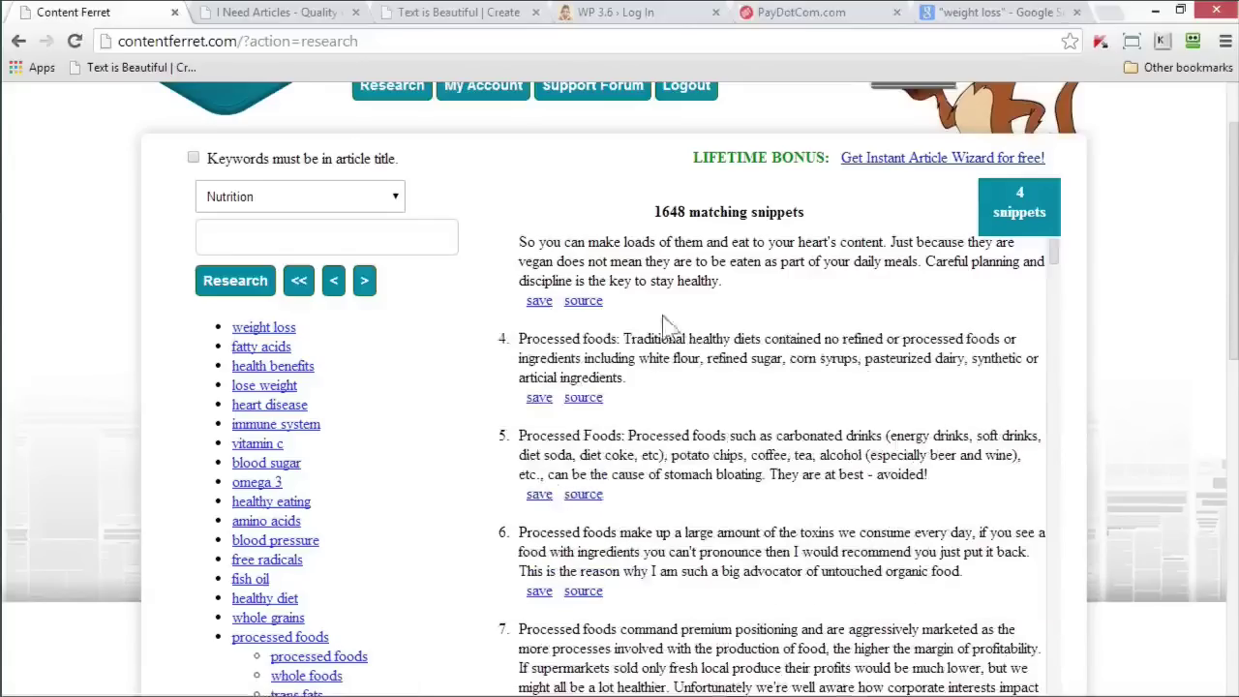
{"action": "scroll", "coordinate": [728, 444], "scroll_direction": "down", "scroll_amount": 1}
{"action": "scroll", "coordinate": [729, 444], "scroll_direction": "down", "scroll_amount": 1}
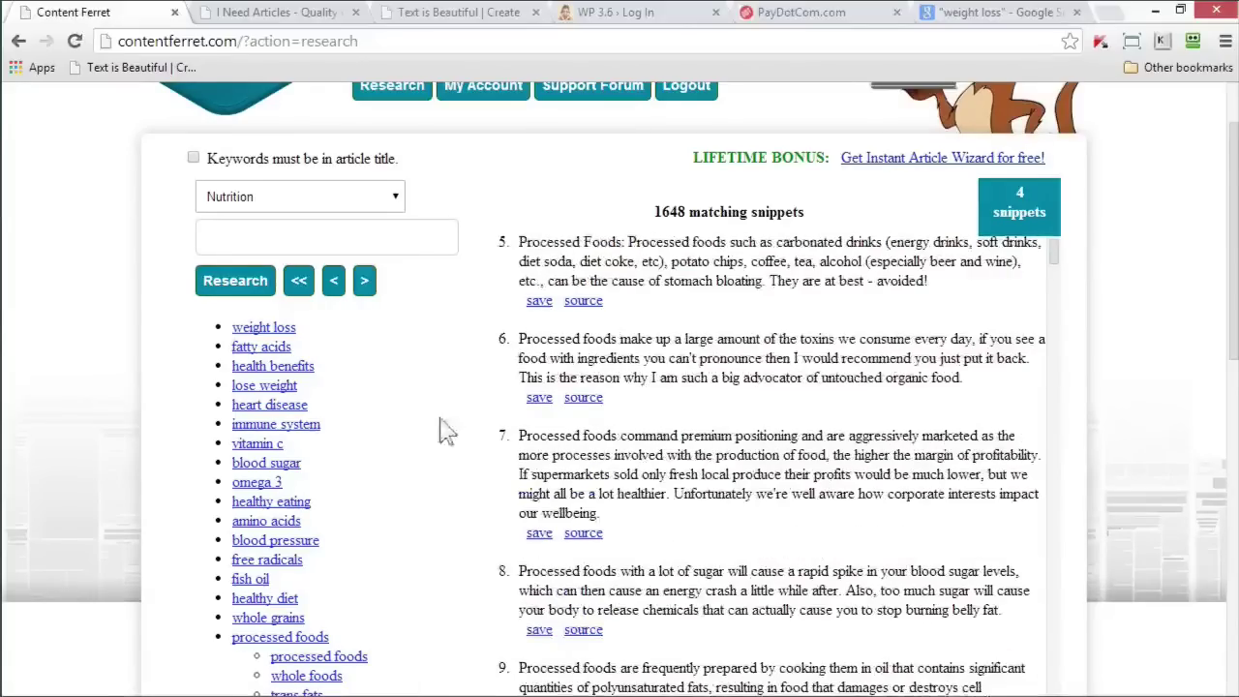
- Show the snippets for the blood sugar keyword and save the first three of them
{"action": "left_click", "coordinate": [279, 467]}
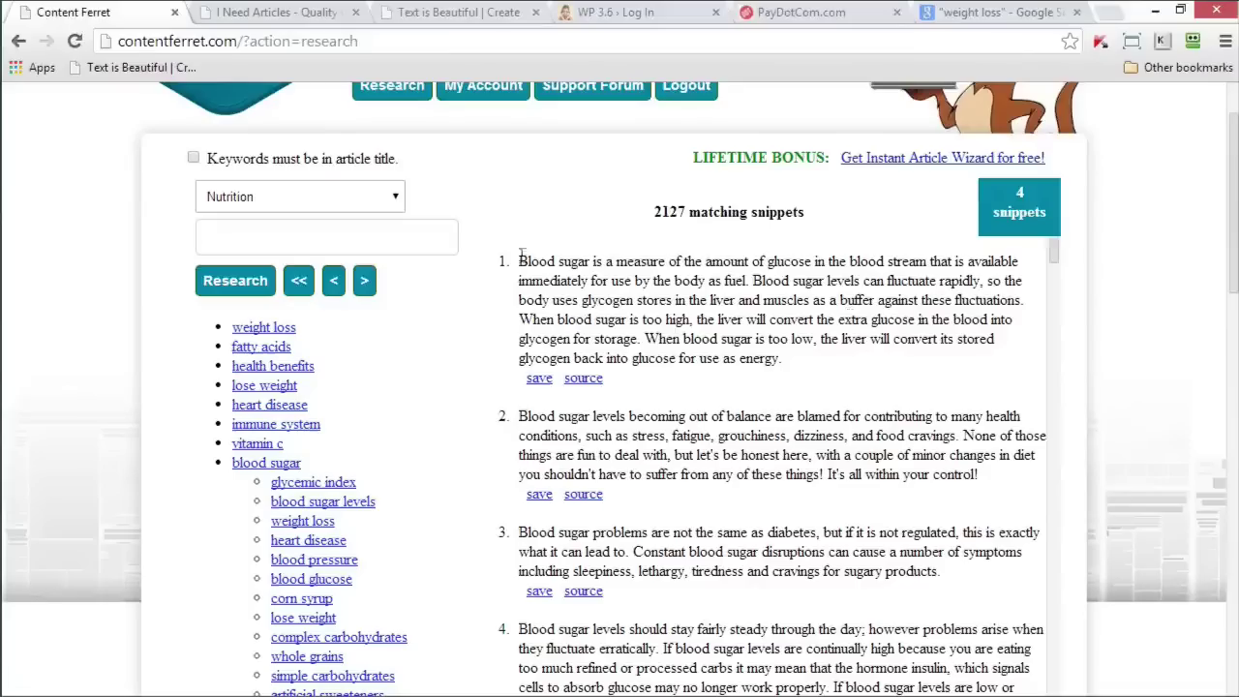
{"action": "left_click", "coordinate": [539, 379]}
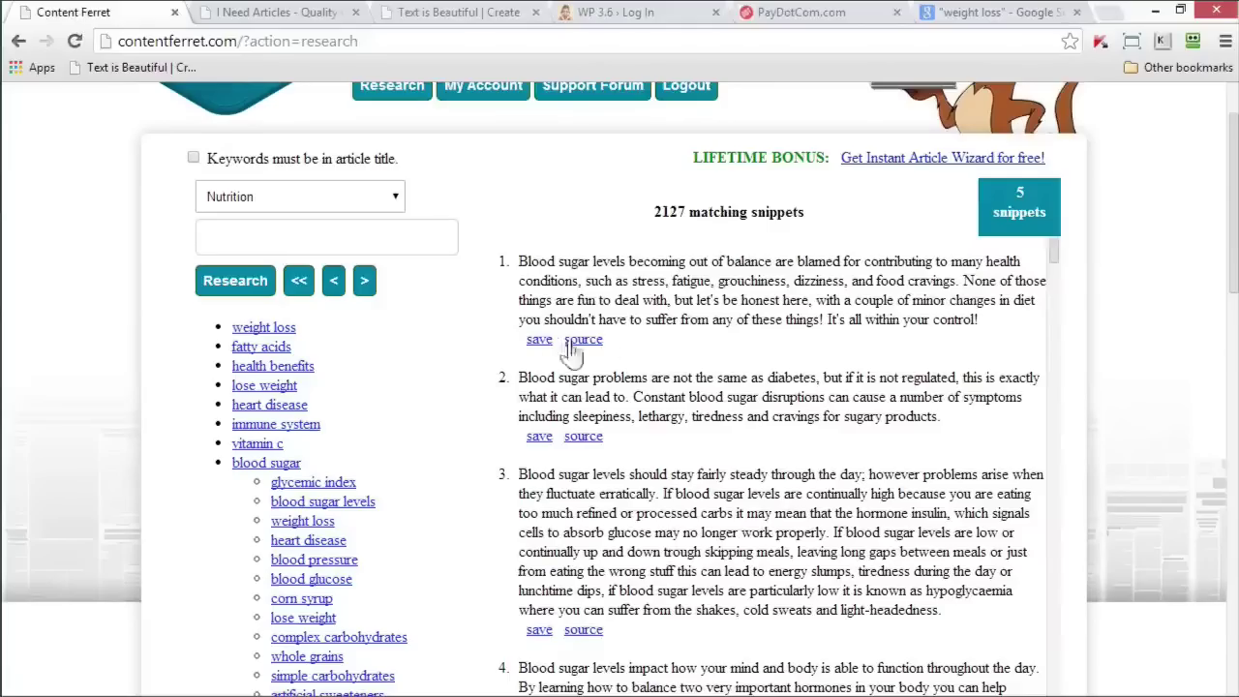
{"action": "left_click", "coordinate": [539, 339]}
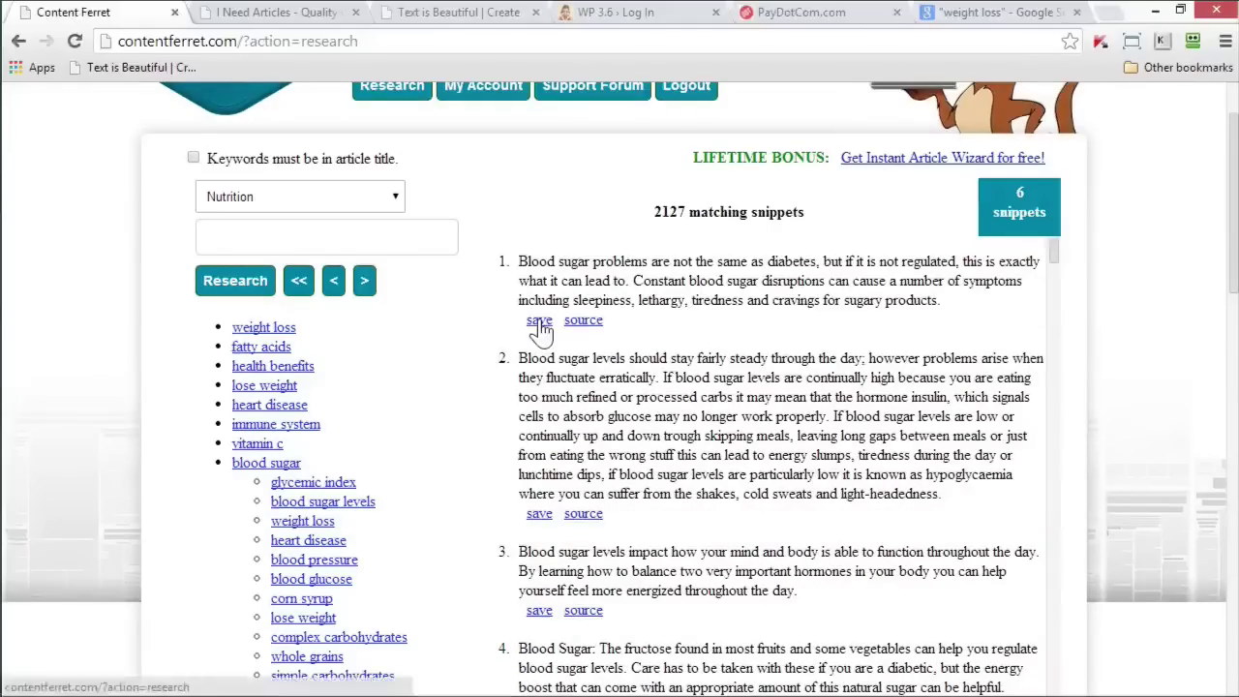
{"action": "left_click", "coordinate": [539, 323]}
{"action": "scroll", "coordinate": [779, 252], "scroll_direction": "down", "scroll_amount": 1}
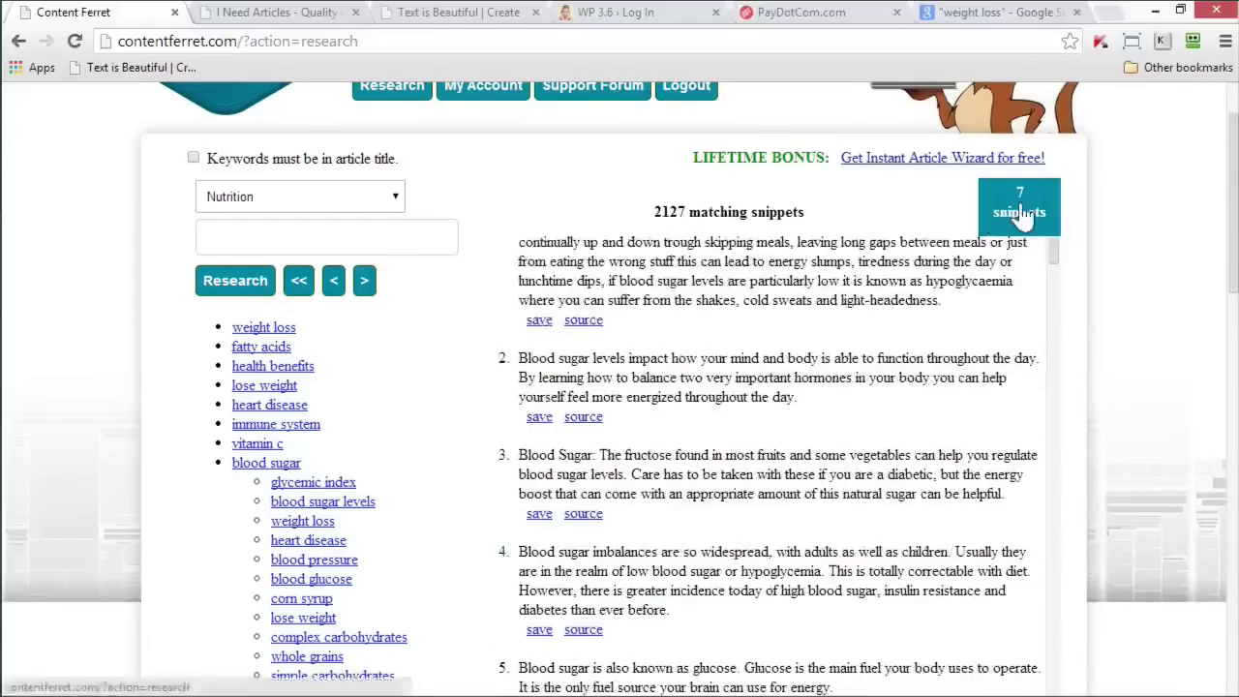
- Open the saved snippets and delete the leftover "Losing weight" and "Burn fat" headings above "Processed foods"
{"action": "left_click", "coordinate": [1021, 215]}
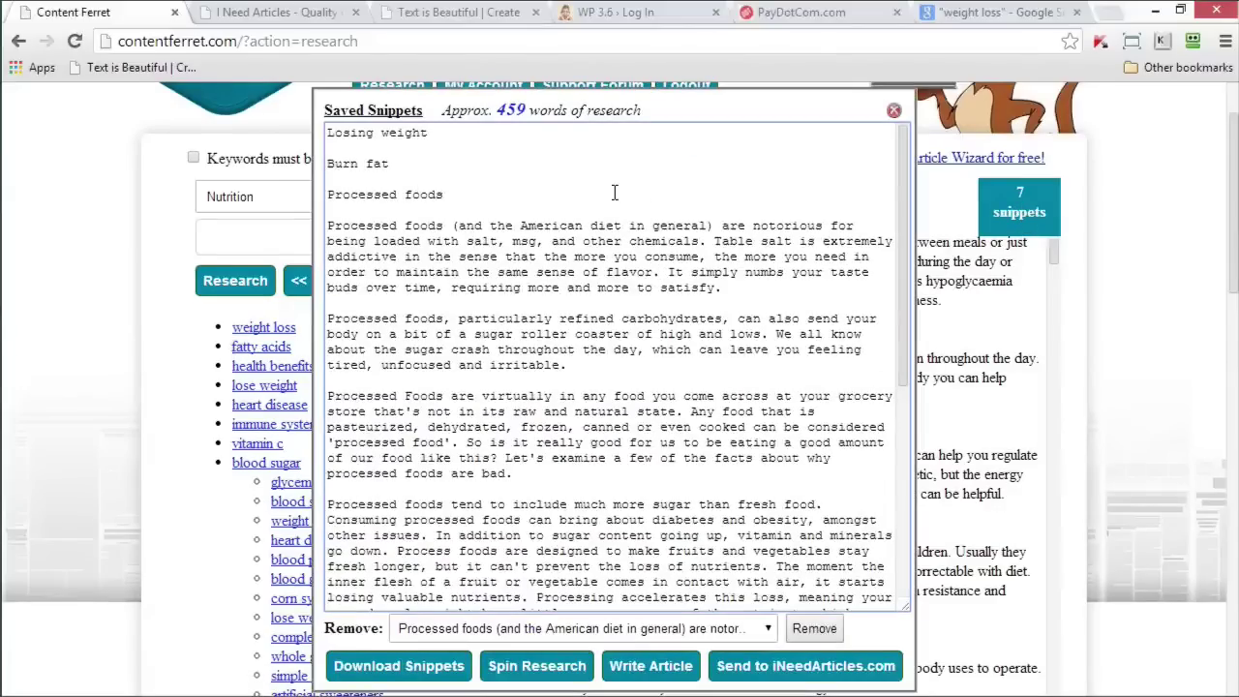
{"action": "key", "text": "Up"}
{"action": "key", "text": "ctrl+shift+Home"}
{"action": "key", "text": "Delete"}
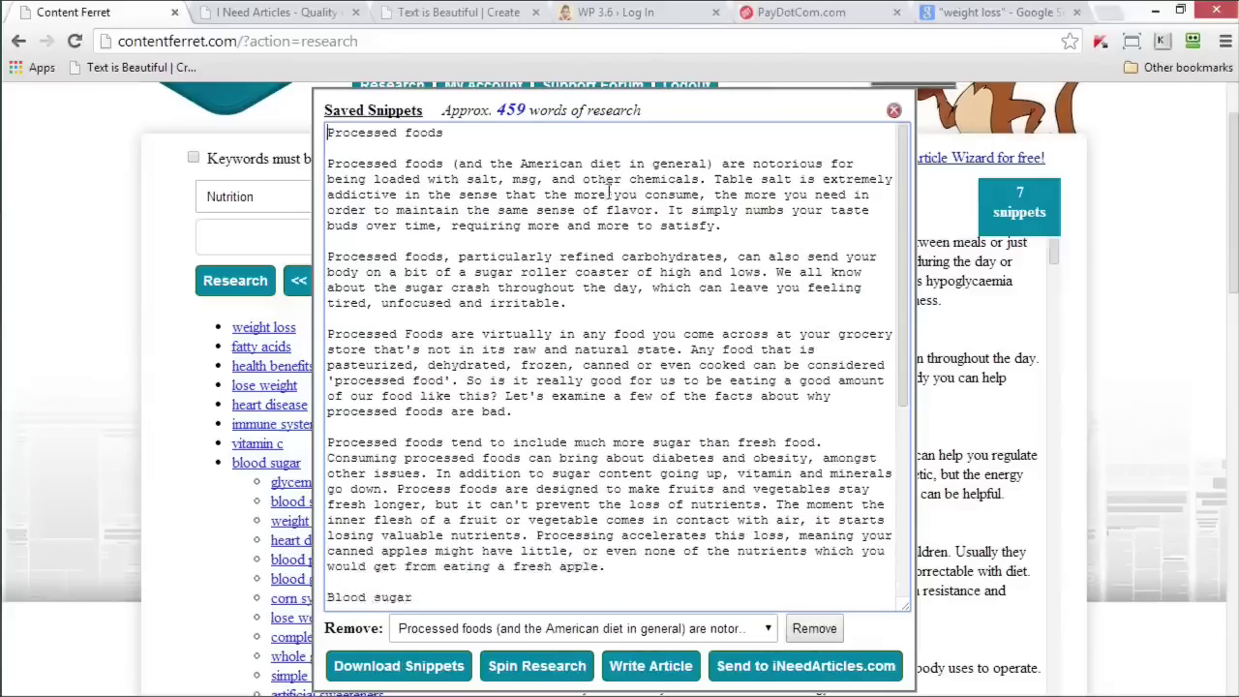
- Review the collected processed foods and blood sugar text, and switch to the I Need Articles dashboard
{"action": "scroll", "coordinate": [536, 126], "scroll_direction": "down", "scroll_amount": 2}
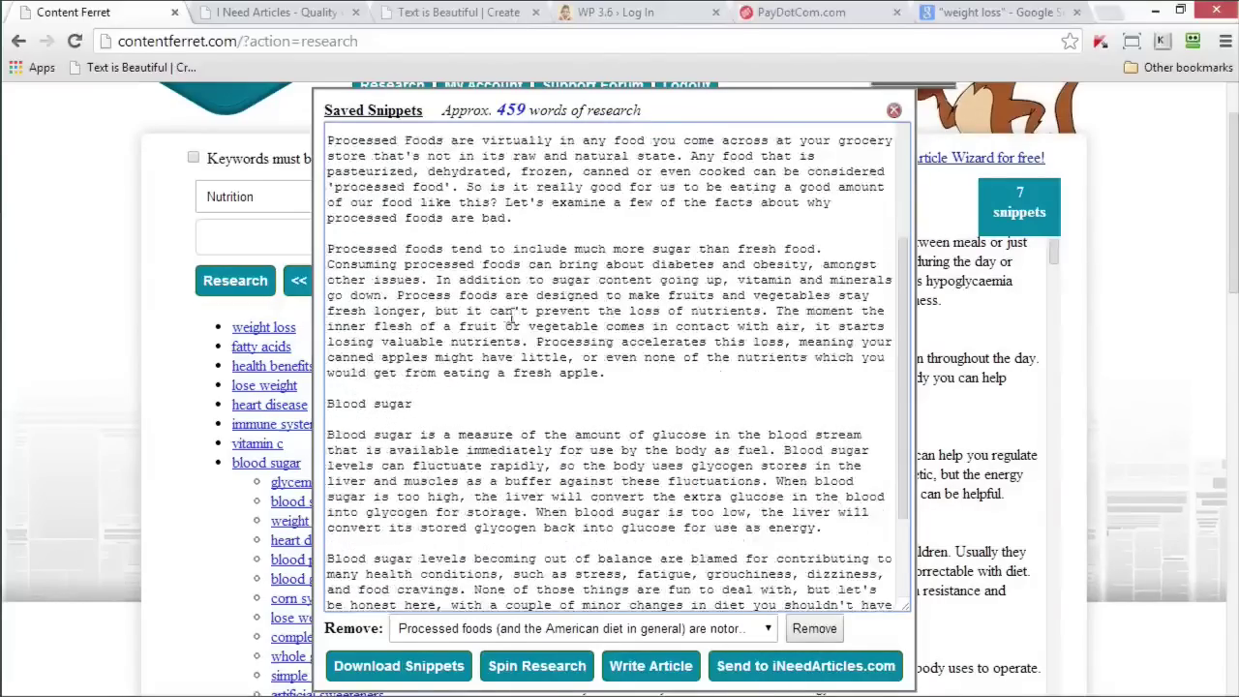
{"action": "scroll", "coordinate": [505, 331], "scroll_direction": "down", "scroll_amount": 4}
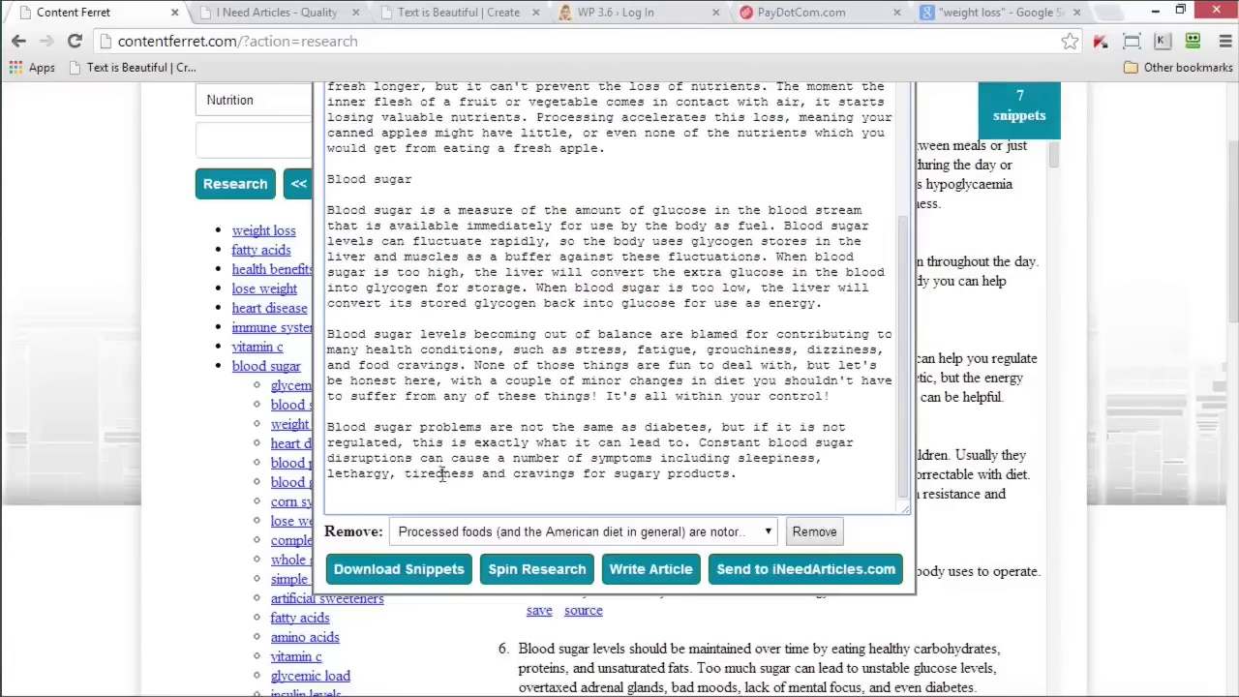
{"action": "scroll", "coordinate": [442, 474], "scroll_direction": "up", "scroll_amount": 6}
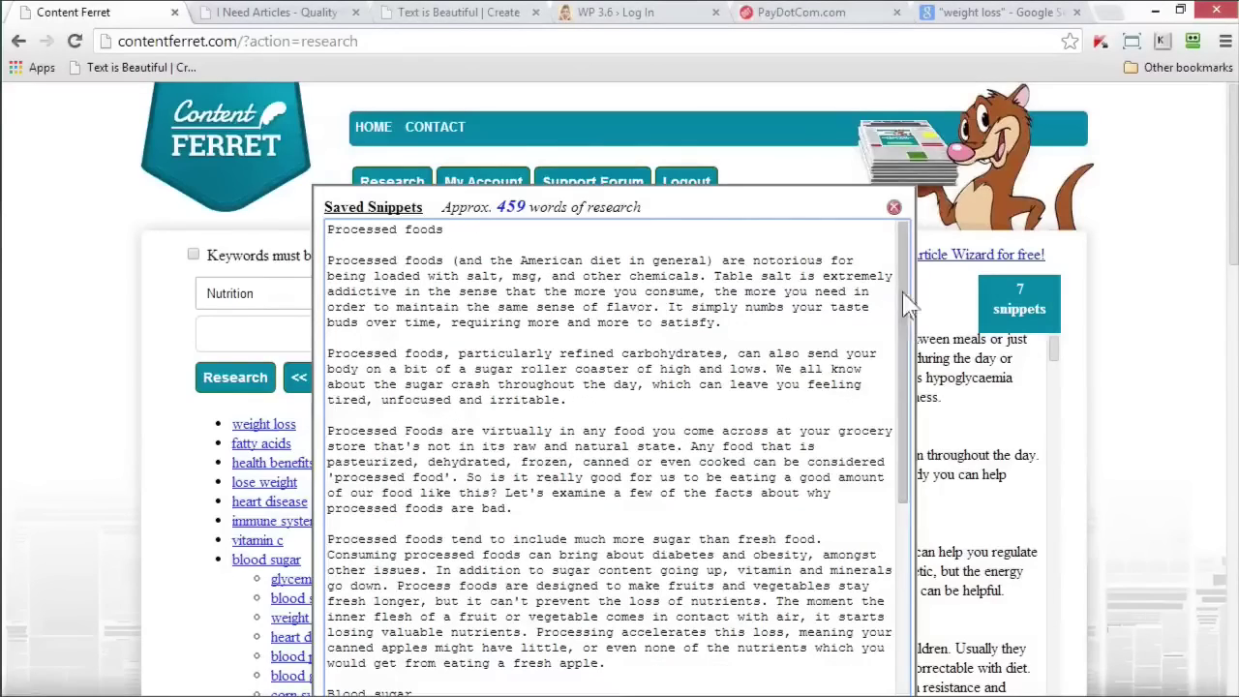
{"action": "scroll", "coordinate": [910, 327], "scroll_direction": "down", "scroll_amount": 3}
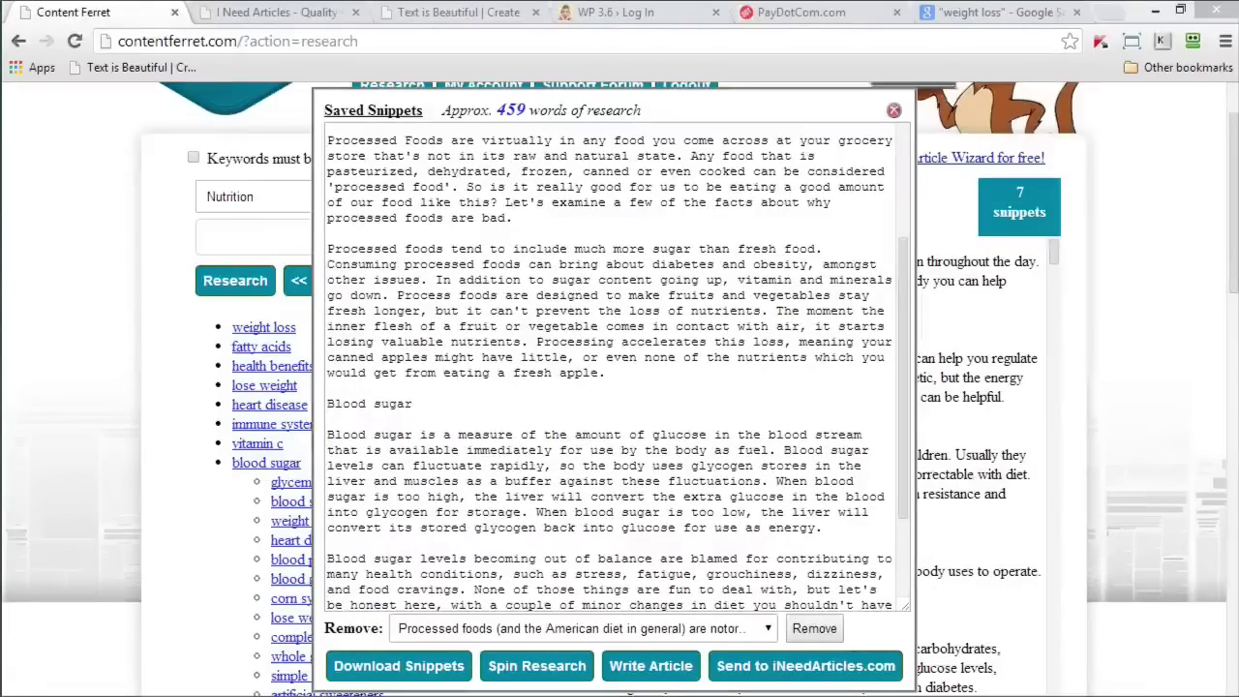
{"action": "key", "text": "ctrl+Tab"}
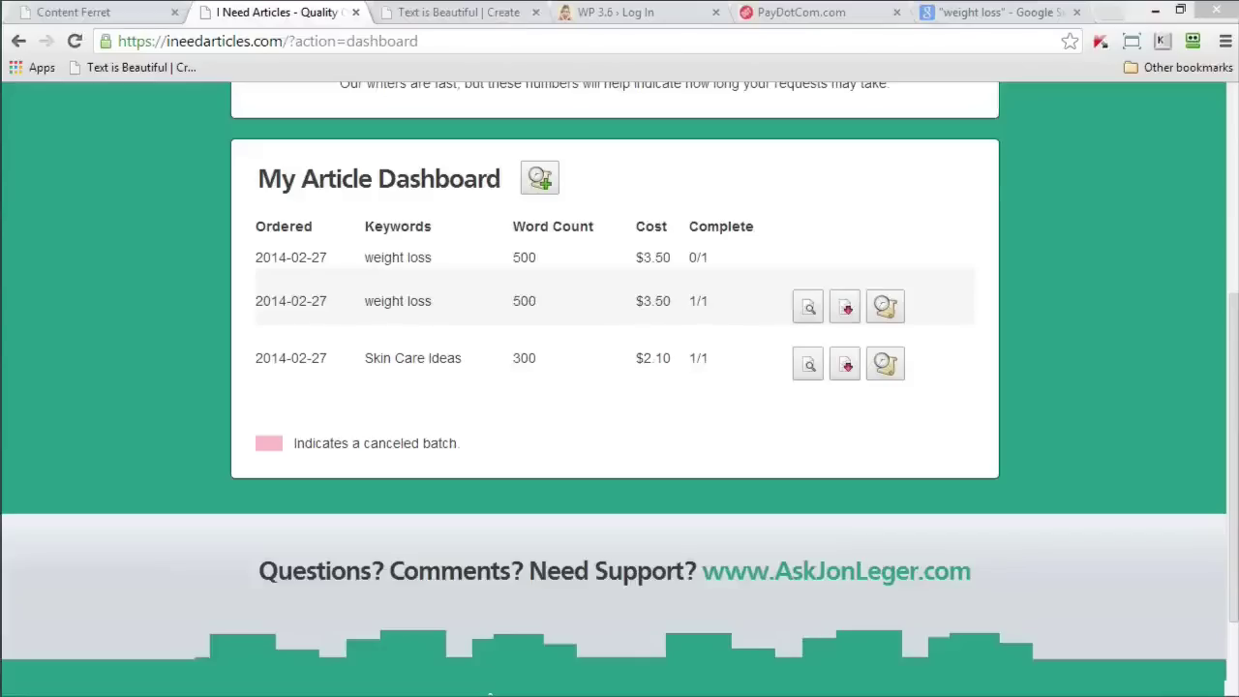
- Refresh the article dashboard and compare the healthy nutrition order with the pending weight loss order
{"action": "right_click", "coordinate": [189, 225]}
{"action": "left_click", "coordinate": [248, 287]}
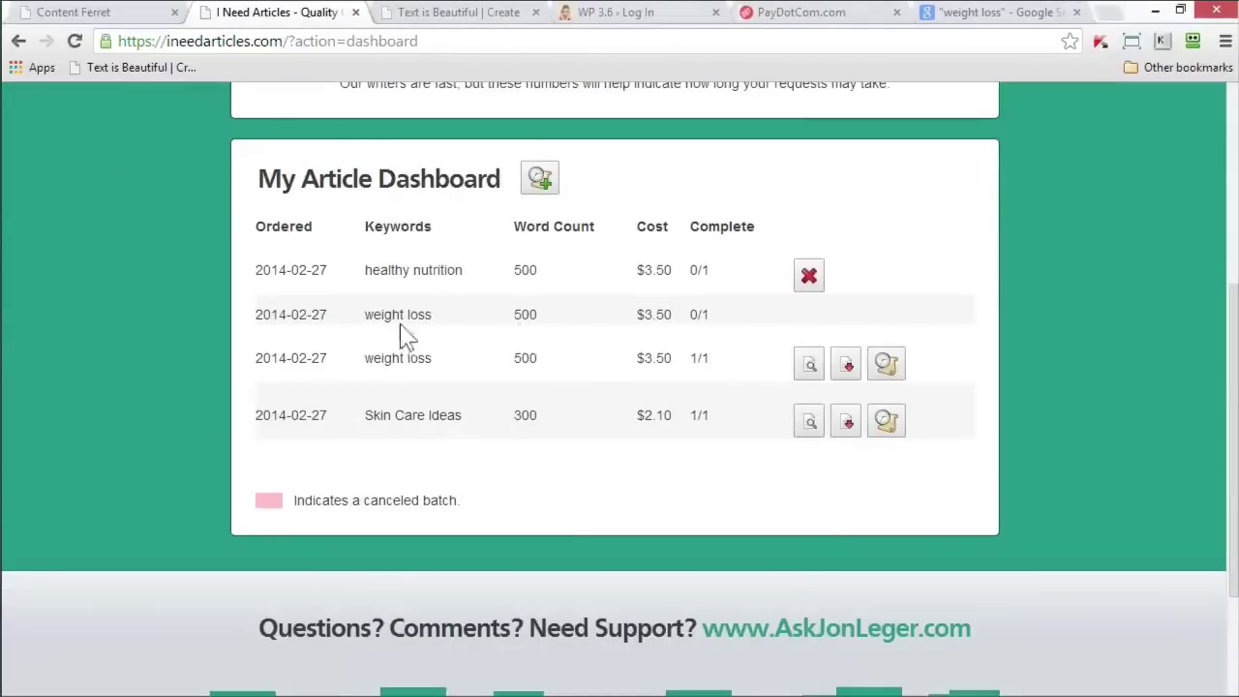
{"action": "left_click_drag", "start_coordinate": [366, 315], "coordinate": [437, 315]}
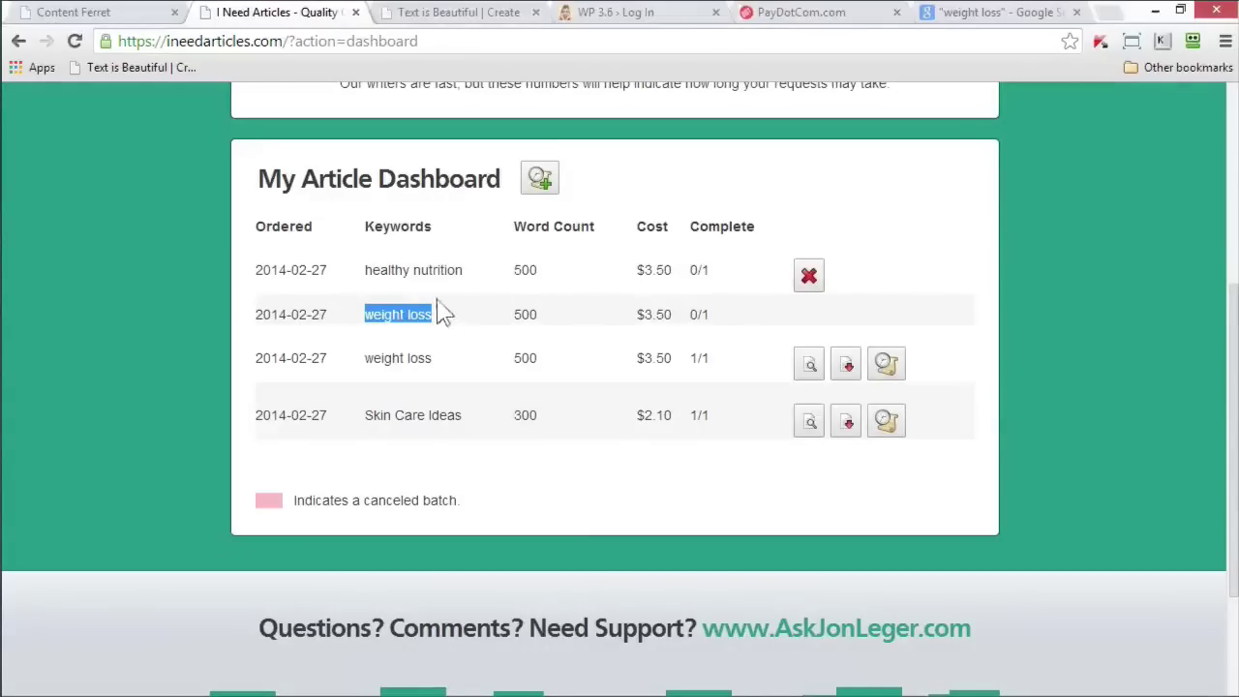
{"action": "left_click_drag", "start_coordinate": [365, 271], "coordinate": [464, 274]}
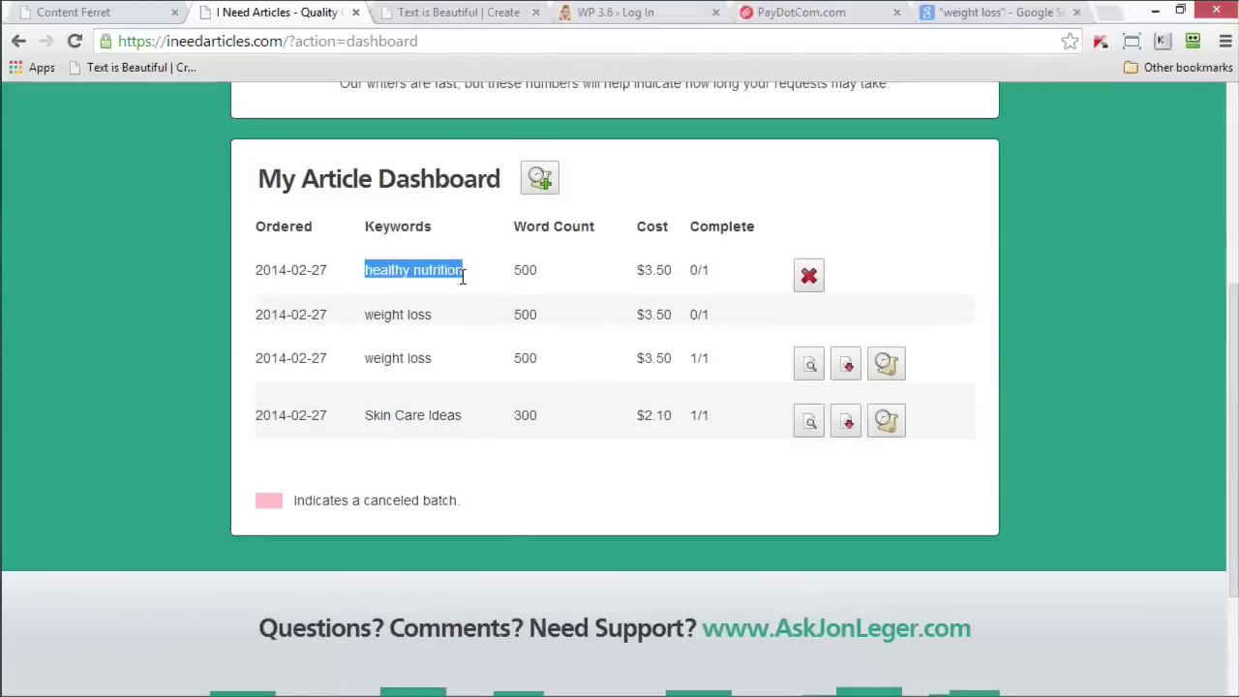
{"action": "left_click", "coordinate": [288, 41]}
{"action": "left_click_drag", "start_coordinate": [287, 40], "coordinate": [77, 49]}
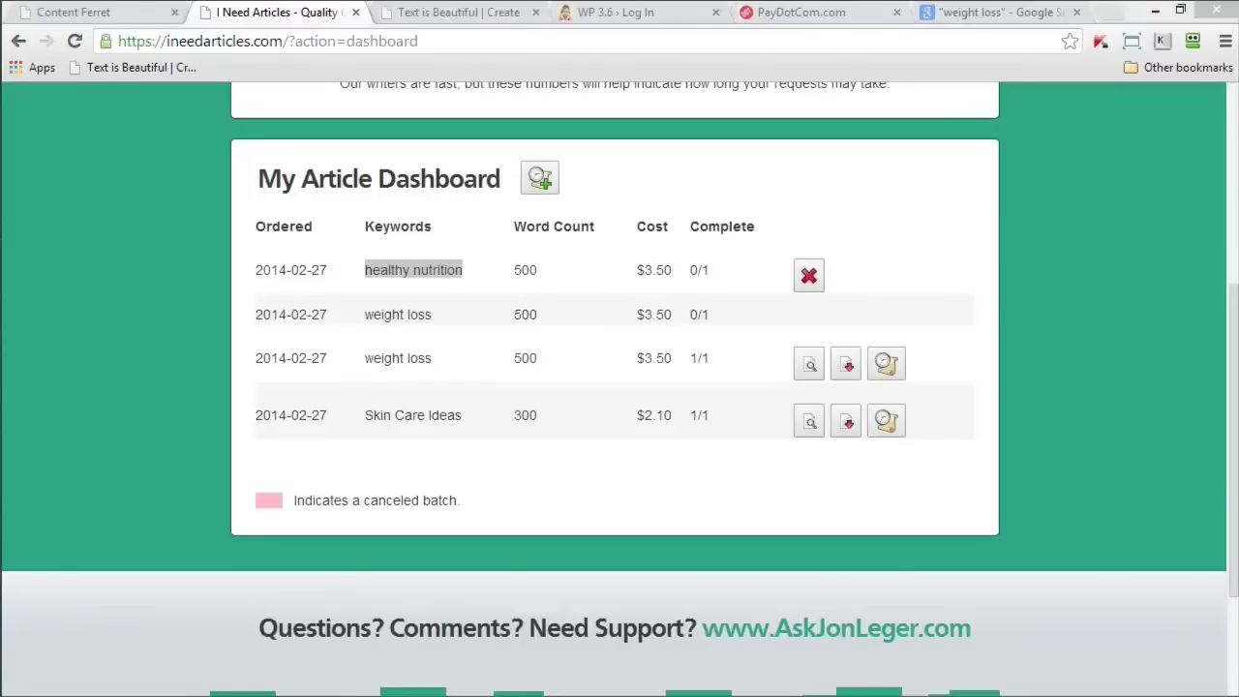
- Refresh the article dashboard again and check the order statuses and account balance
{"action": "left_click", "coordinate": [1052, 432]}
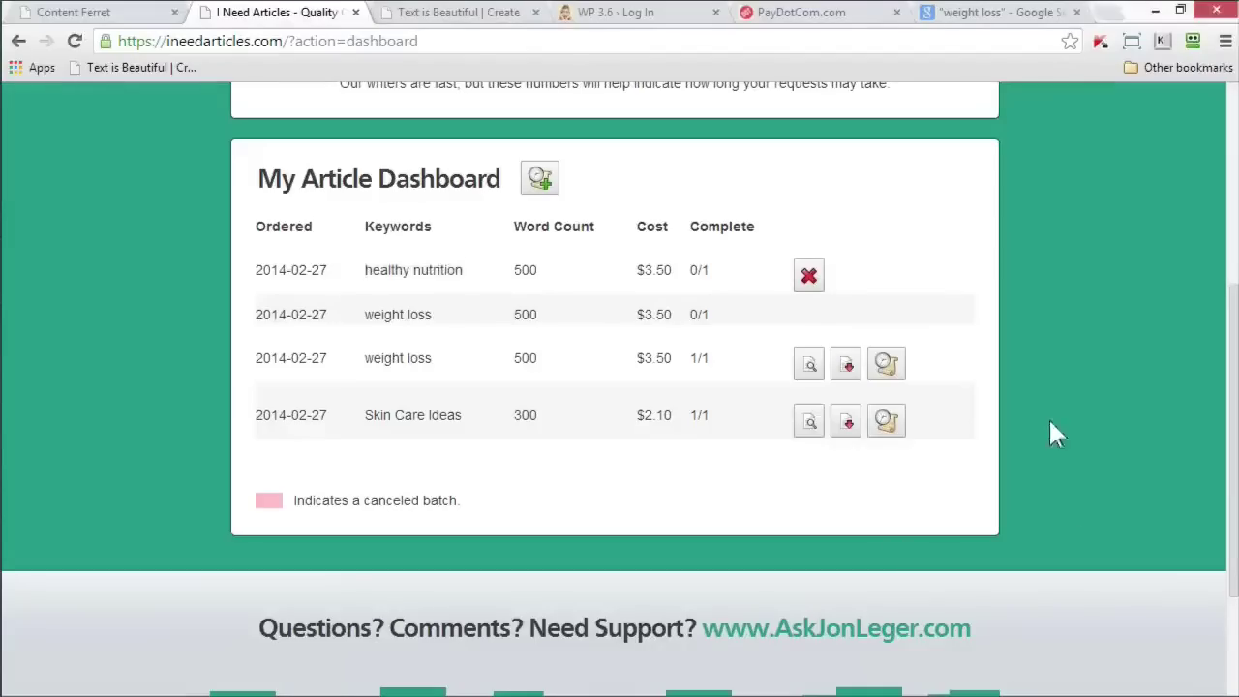
{"action": "right_click", "coordinate": [1033, 276]}
{"action": "left_click", "coordinate": [1073, 334]}
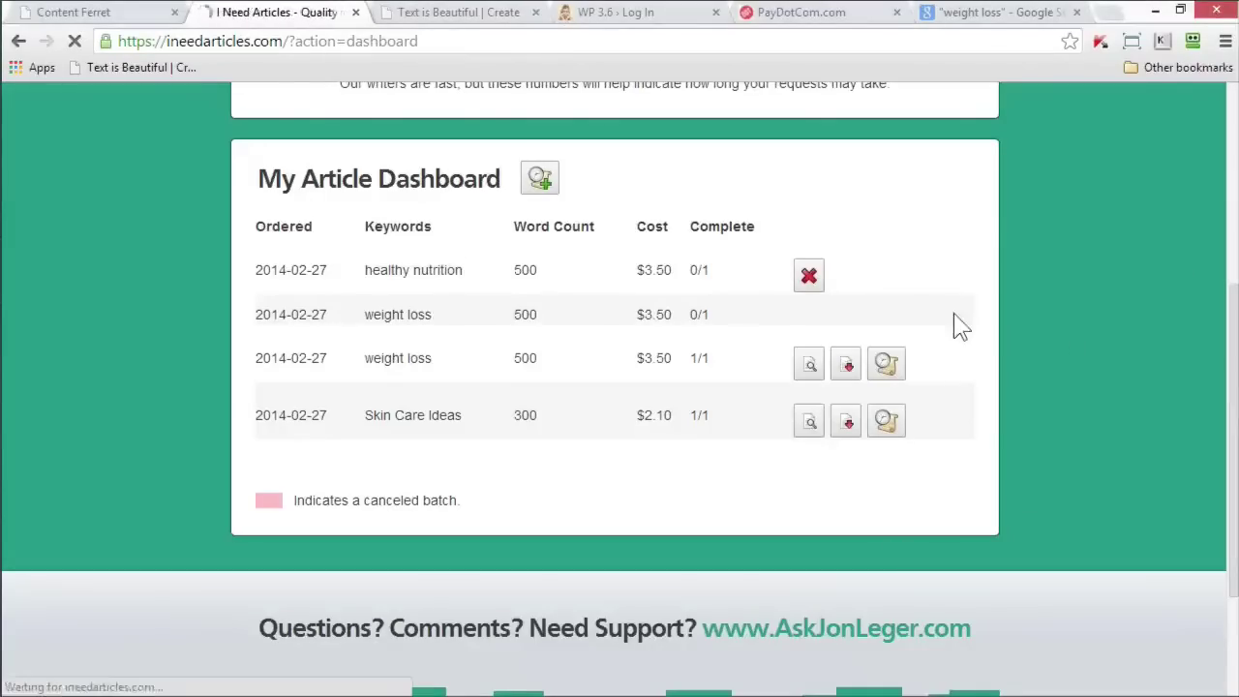
{"action": "scroll", "coordinate": [958, 324], "scroll_direction": "down", "scroll_amount": 2}
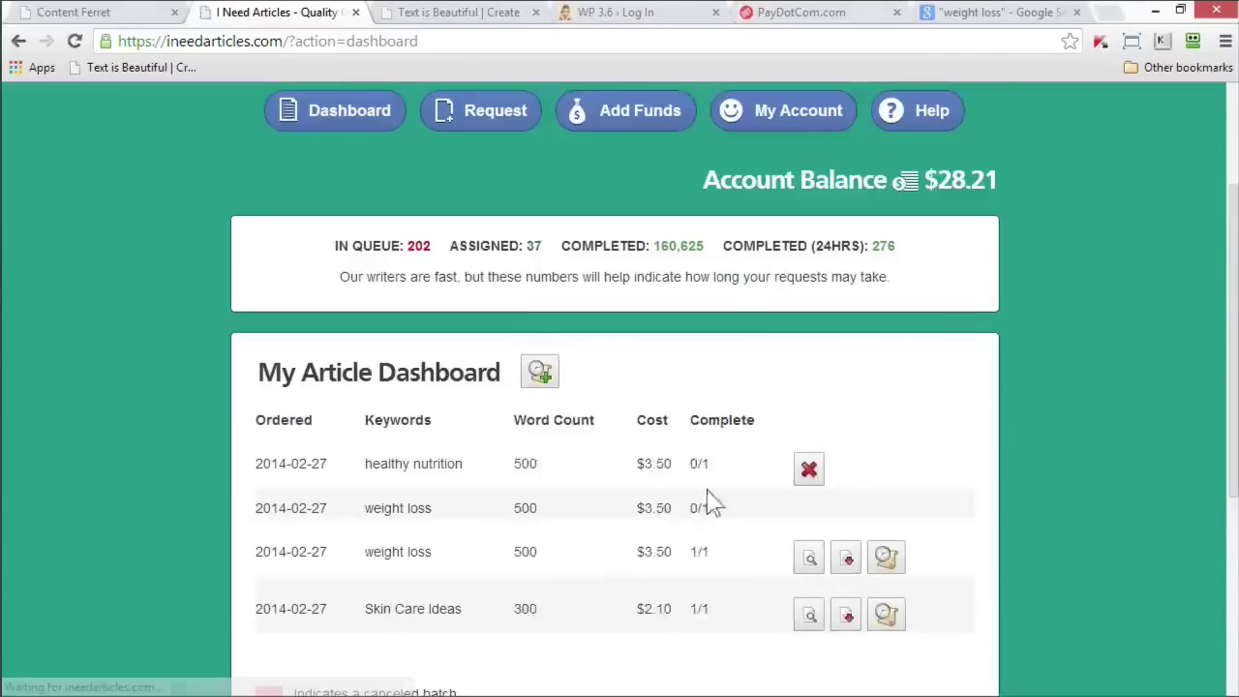
- Switch to Content Ferret, open the source article of the fructose blood sugar snippet, and save its several-health-benefits and Blood Sugar paragraphs
{"action": "left_click", "coordinate": [106, 12]}
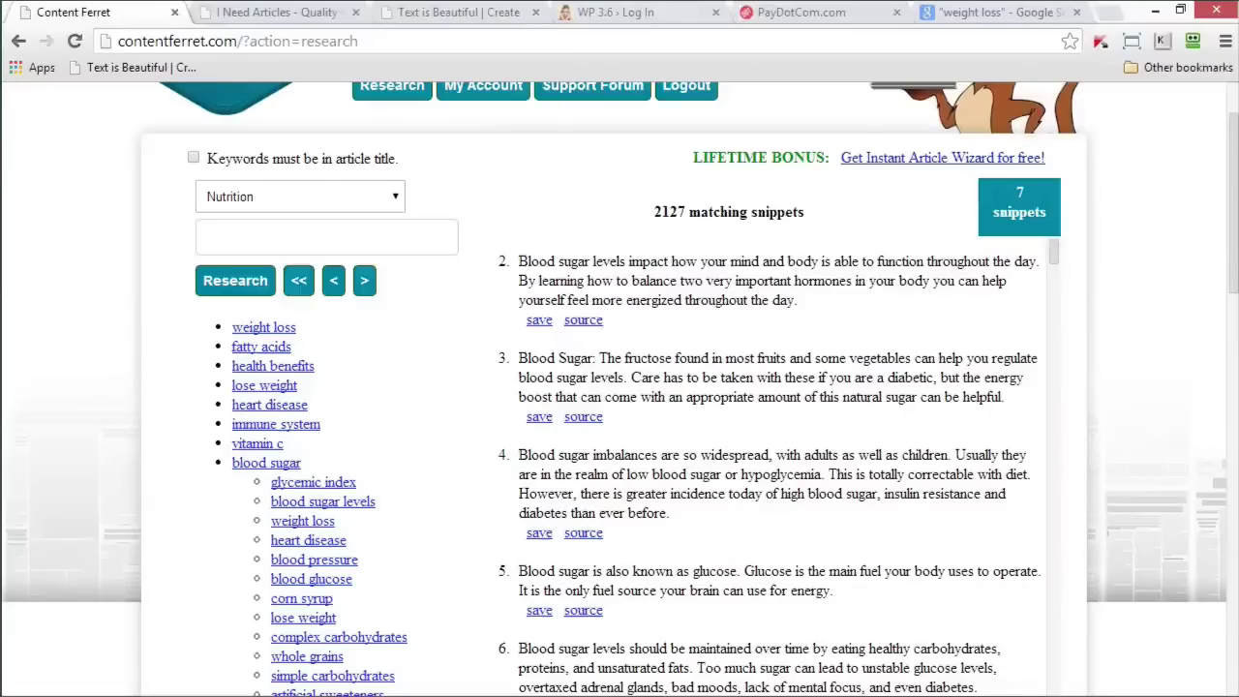
{"action": "left_click", "coordinate": [586, 422]}
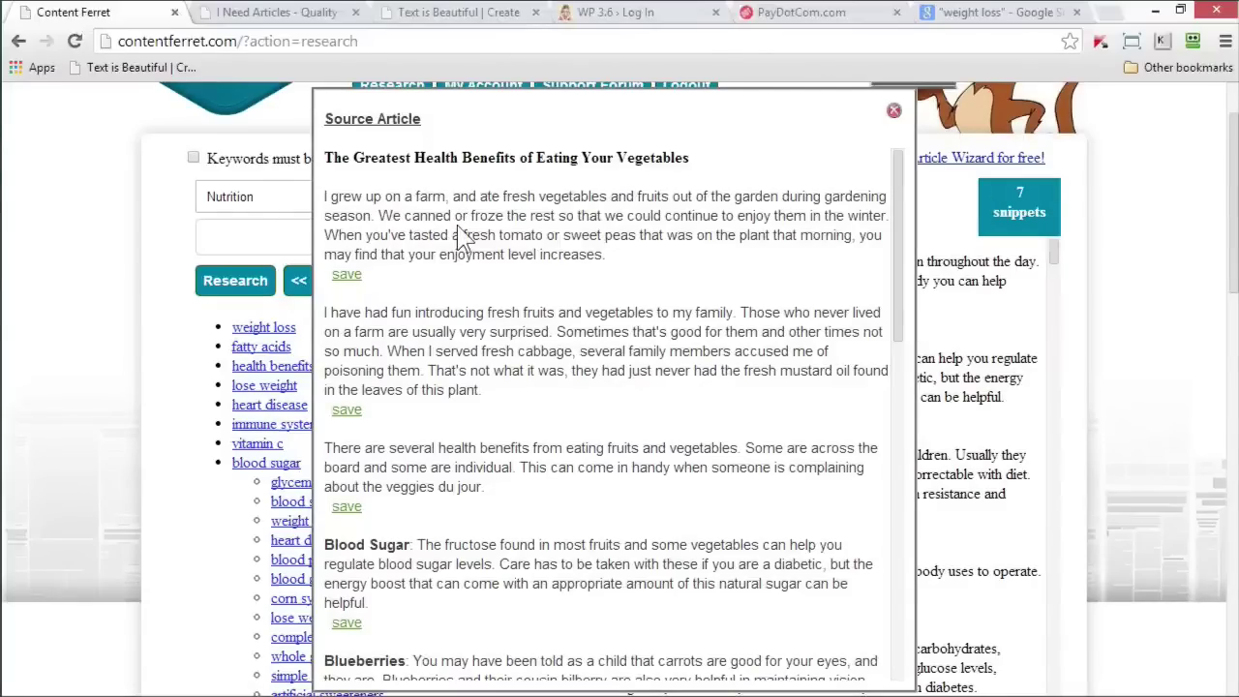
{"action": "scroll", "coordinate": [460, 237], "scroll_direction": "down", "scroll_amount": 2}
{"action": "scroll", "coordinate": [460, 238], "scroll_direction": "up", "scroll_amount": 2}
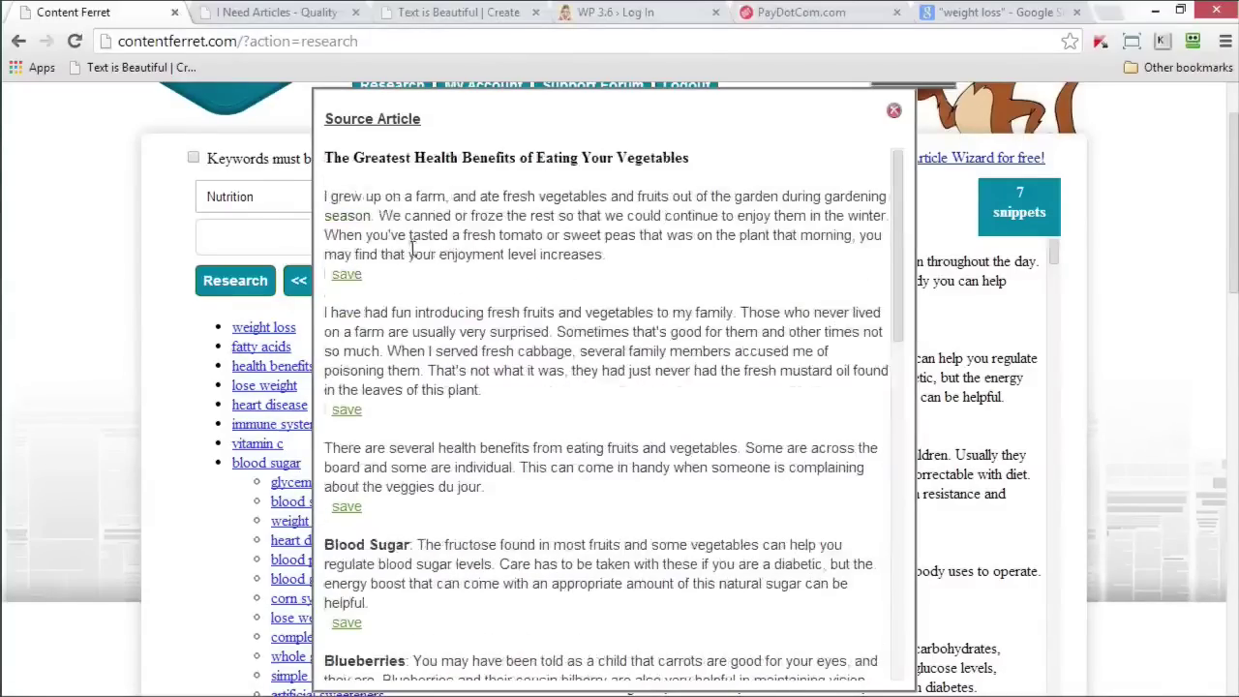
{"action": "scroll", "coordinate": [387, 315], "scroll_direction": "down", "scroll_amount": 1}
{"action": "scroll", "coordinate": [392, 320], "scroll_direction": "up", "scroll_amount": 2}
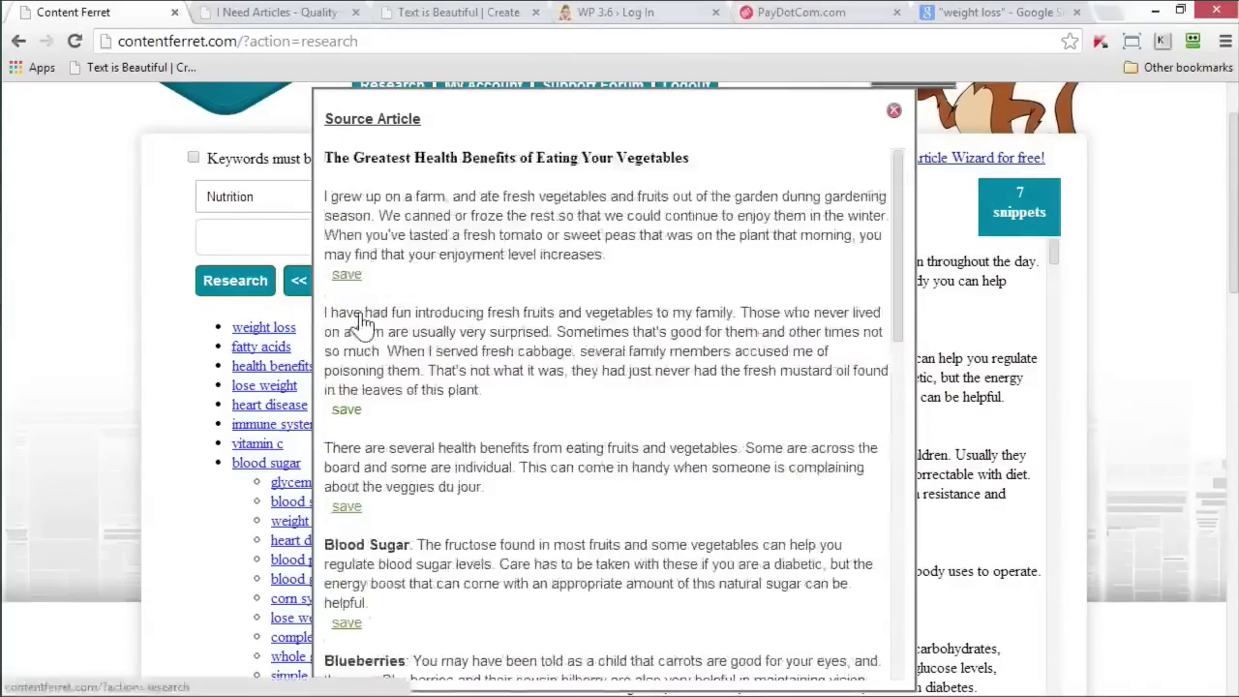
{"action": "scroll", "coordinate": [527, 324], "scroll_direction": "down", "scroll_amount": 2}
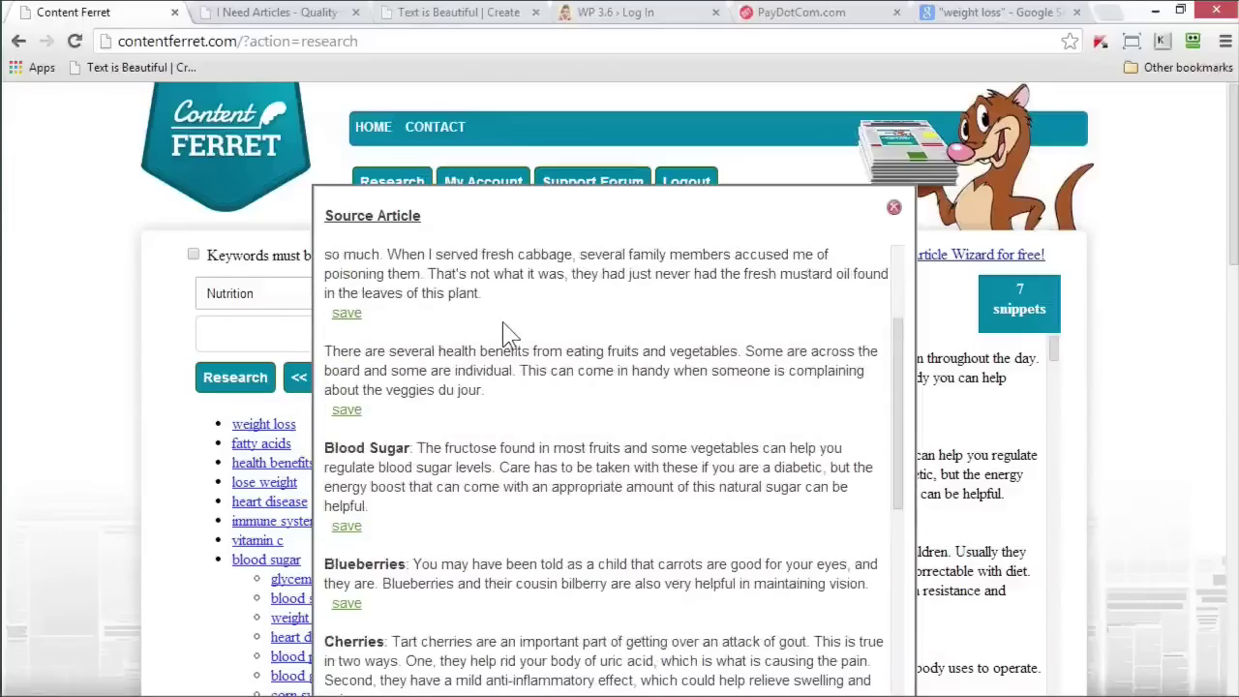
{"action": "scroll", "coordinate": [503, 322], "scroll_direction": "down", "scroll_amount": 1}
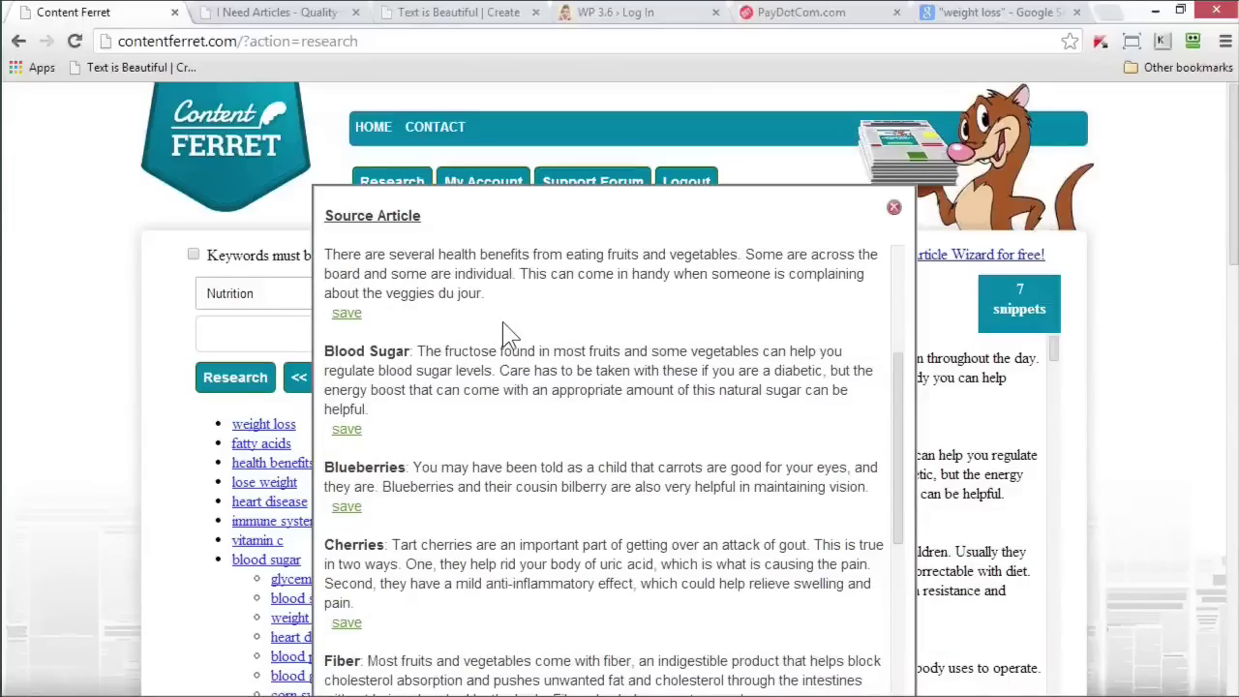
{"action": "left_click", "coordinate": [347, 315]}
{"action": "scroll", "coordinate": [523, 300], "scroll_direction": "down", "scroll_amount": 1}
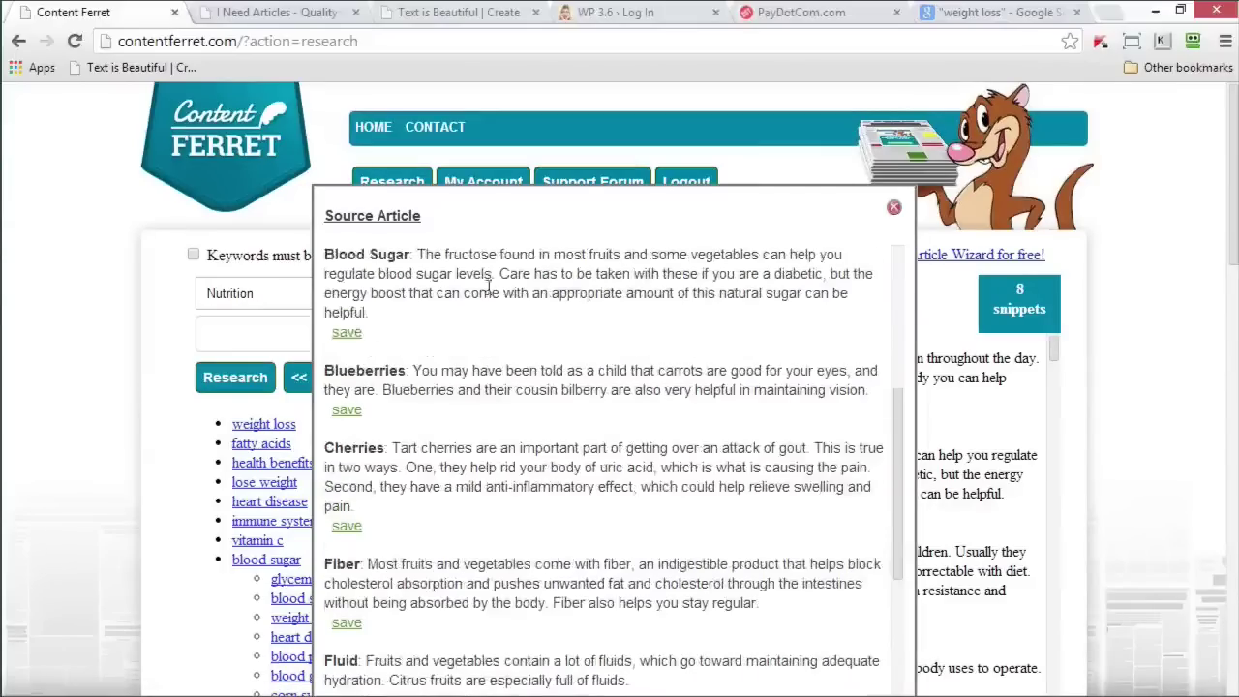
{"action": "left_click", "coordinate": [348, 333]}
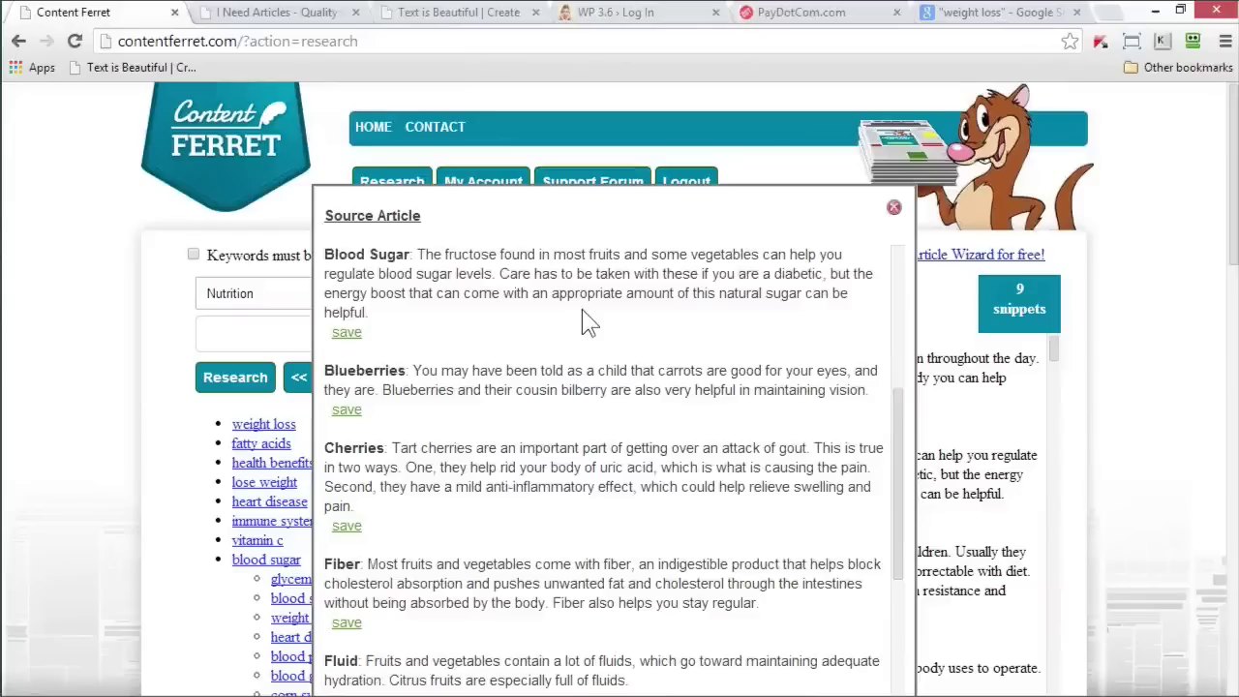
- Read through the rest of the vegetables source article and close it
{"action": "scroll", "coordinate": [582, 311], "scroll_direction": "down", "scroll_amount": 3}
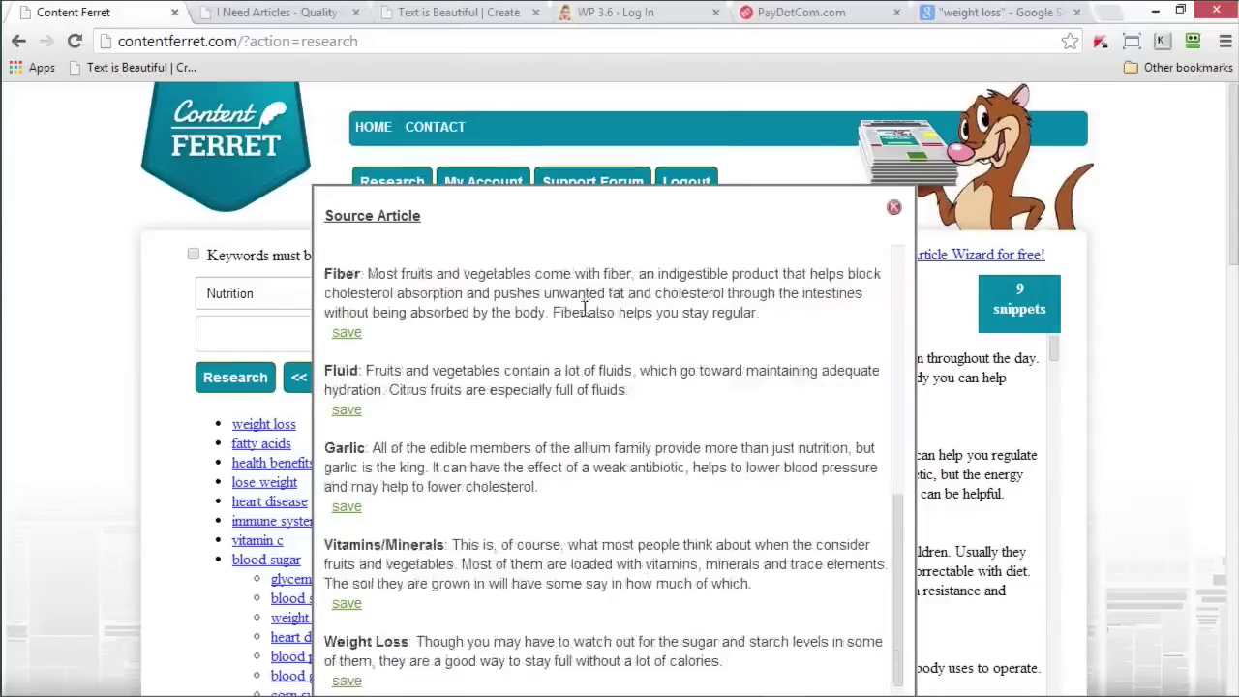
{"action": "scroll", "coordinate": [591, 320], "scroll_direction": "down", "scroll_amount": 3}
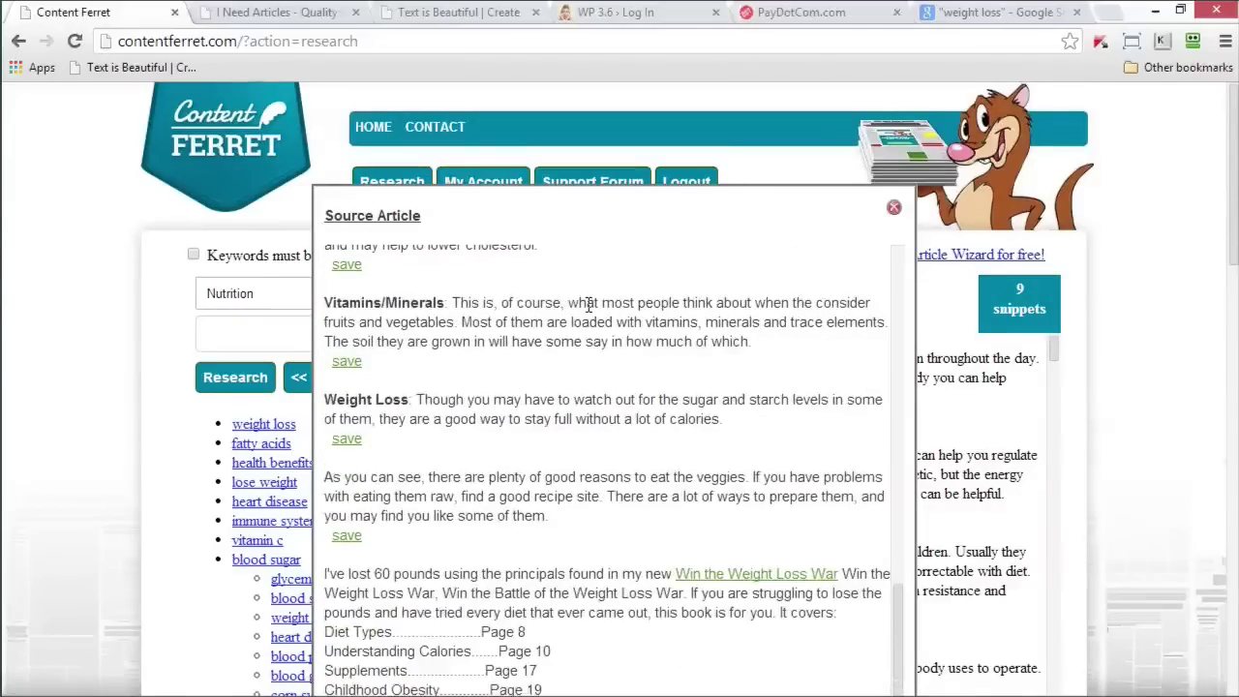
{"action": "scroll", "coordinate": [589, 304], "scroll_direction": "down", "scroll_amount": 2}
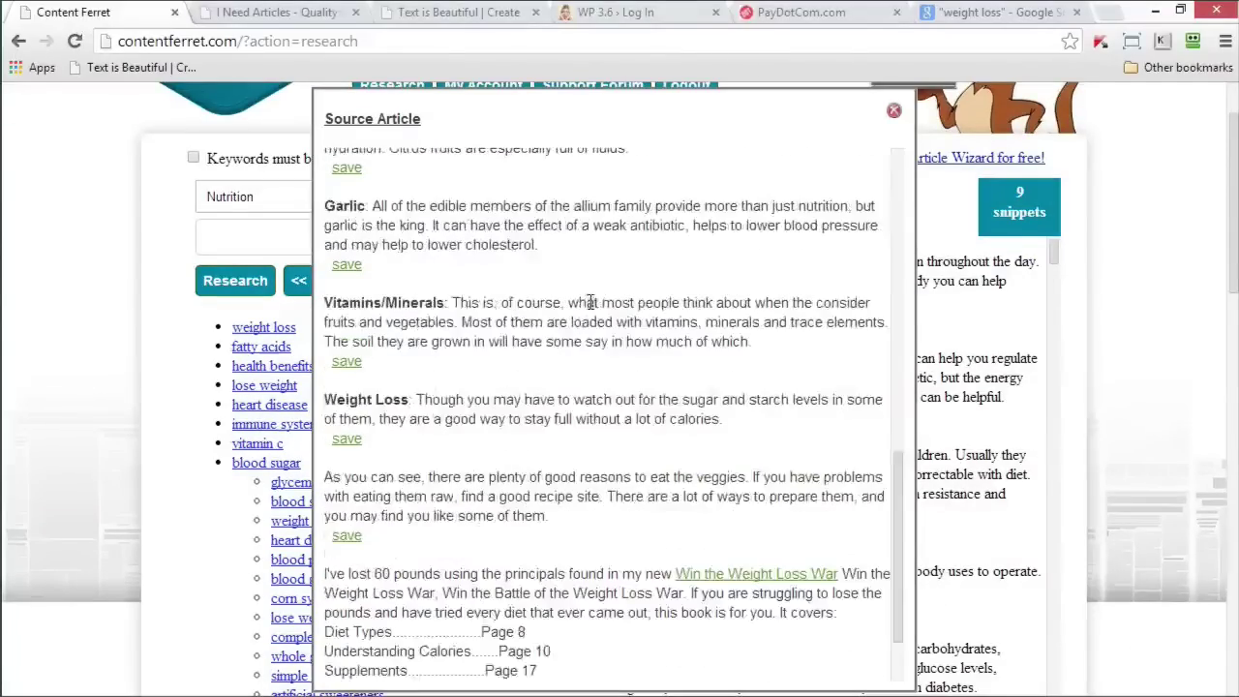
{"action": "scroll", "coordinate": [591, 303], "scroll_direction": "up", "scroll_amount": 5}
{"action": "left_click", "coordinate": [894, 111]}
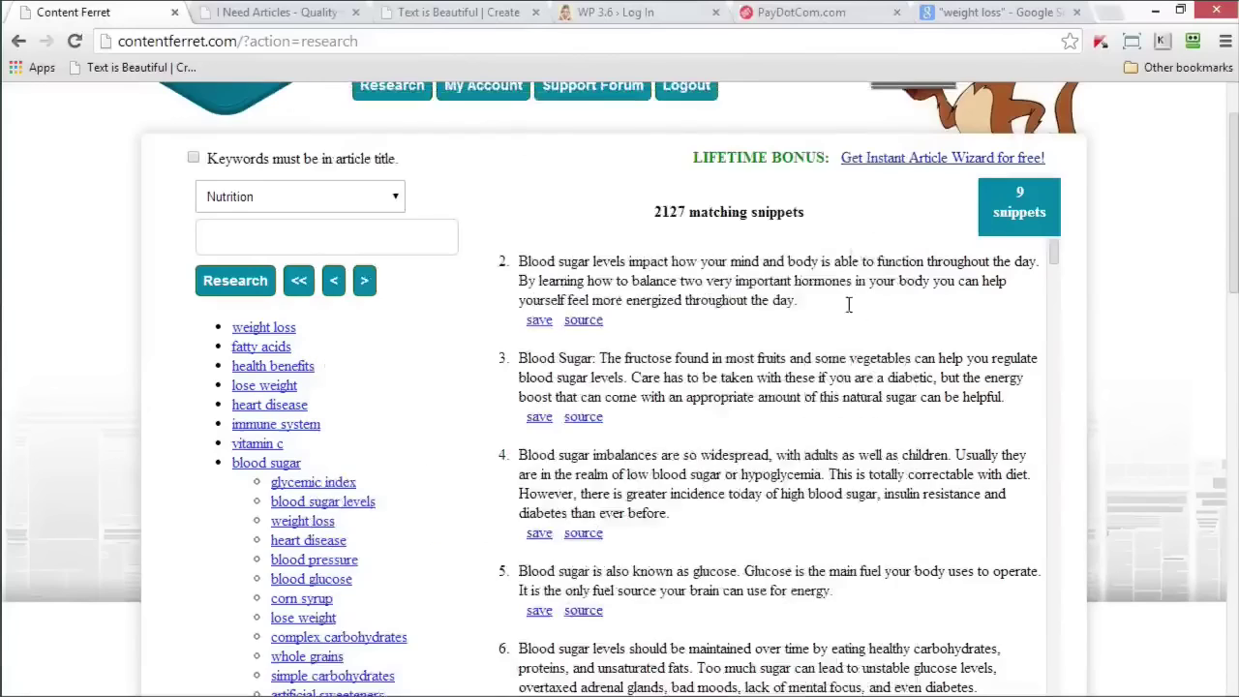
- Show the snippets for the glycemic index keyword under blood sugar
{"action": "scroll", "coordinate": [849, 305], "scroll_direction": "down", "scroll_amount": 10}
{"action": "scroll", "coordinate": [452, 520], "scroll_direction": "down", "scroll_amount": 1}
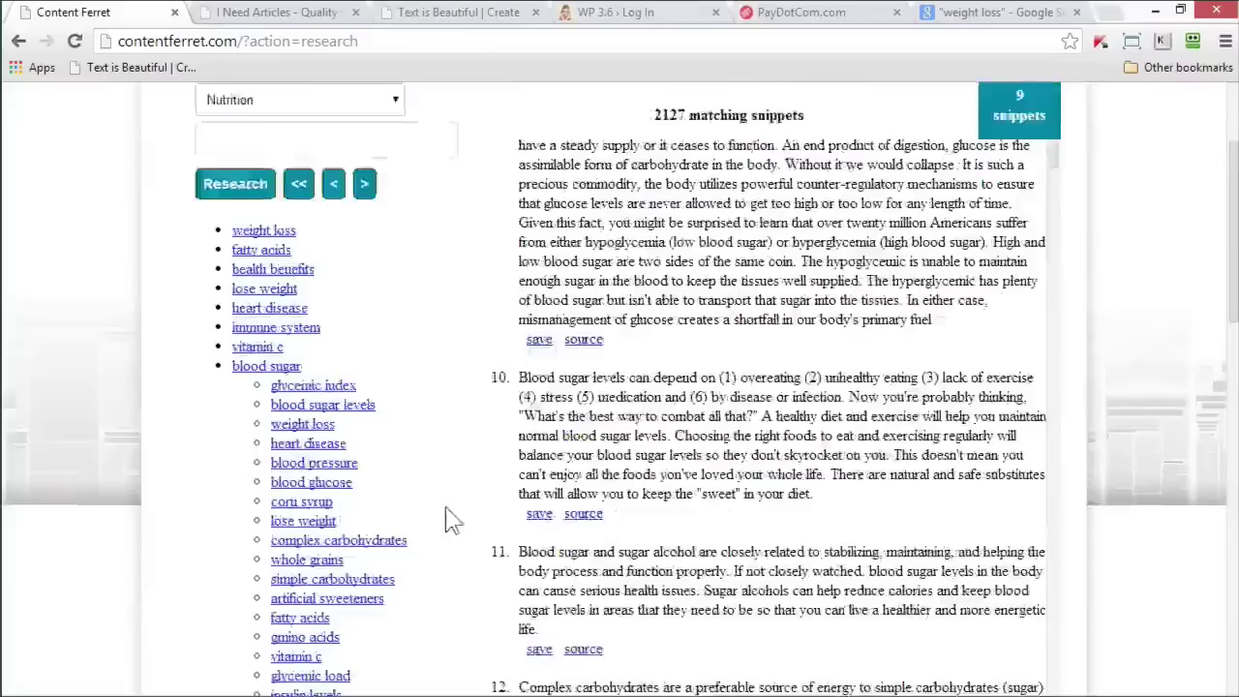
{"action": "scroll", "coordinate": [452, 520], "scroll_direction": "down", "scroll_amount": 1}
{"action": "left_click", "coordinate": [341, 291]}
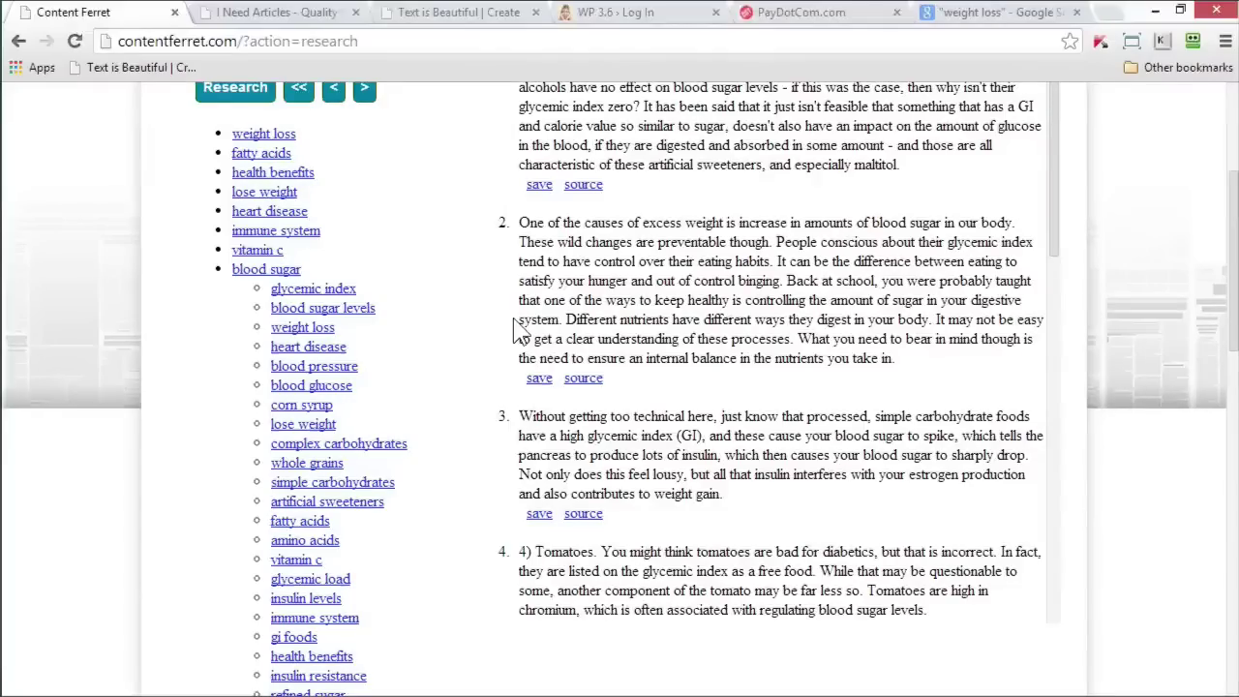
- Switch to the I Need Articles dashboard and refresh it to check the pending orders
{"action": "left_click", "coordinate": [257, 12]}
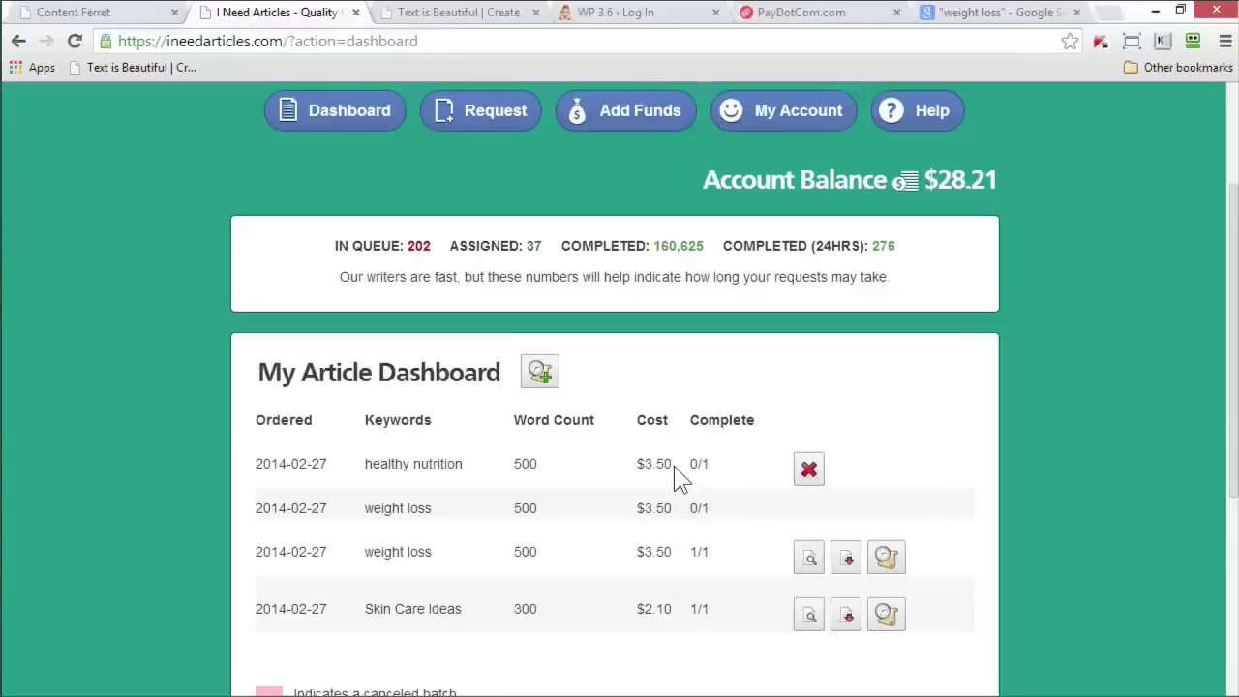
{"action": "right_click", "coordinate": [98, 194]}
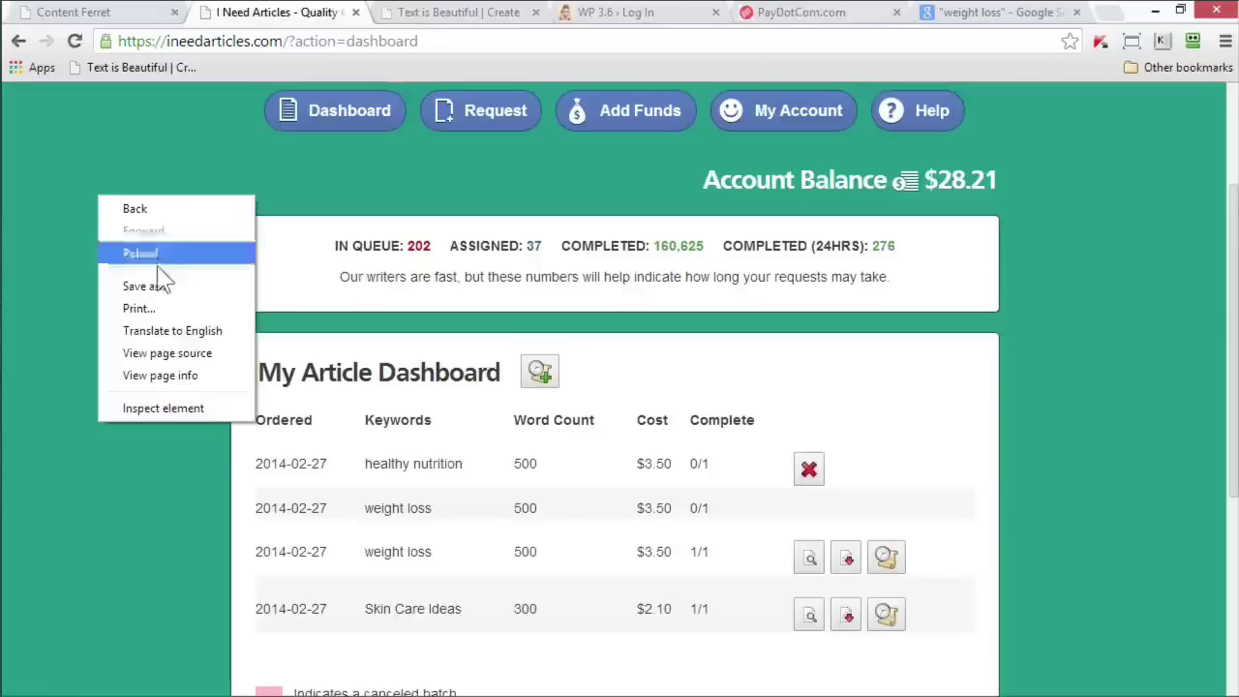
{"action": "left_click", "coordinate": [156, 257]}
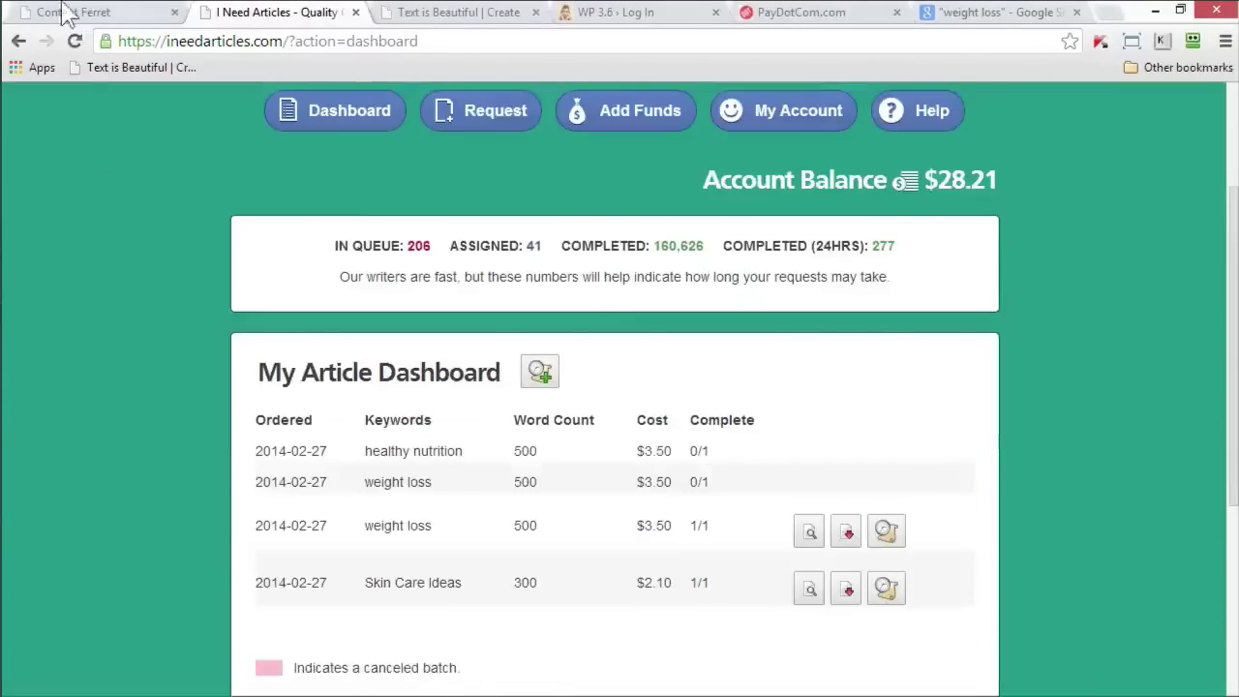
- Return to Content Ferret, open the saved snippets, and copy all of their text
{"action": "left_click", "coordinate": [70, 12]}
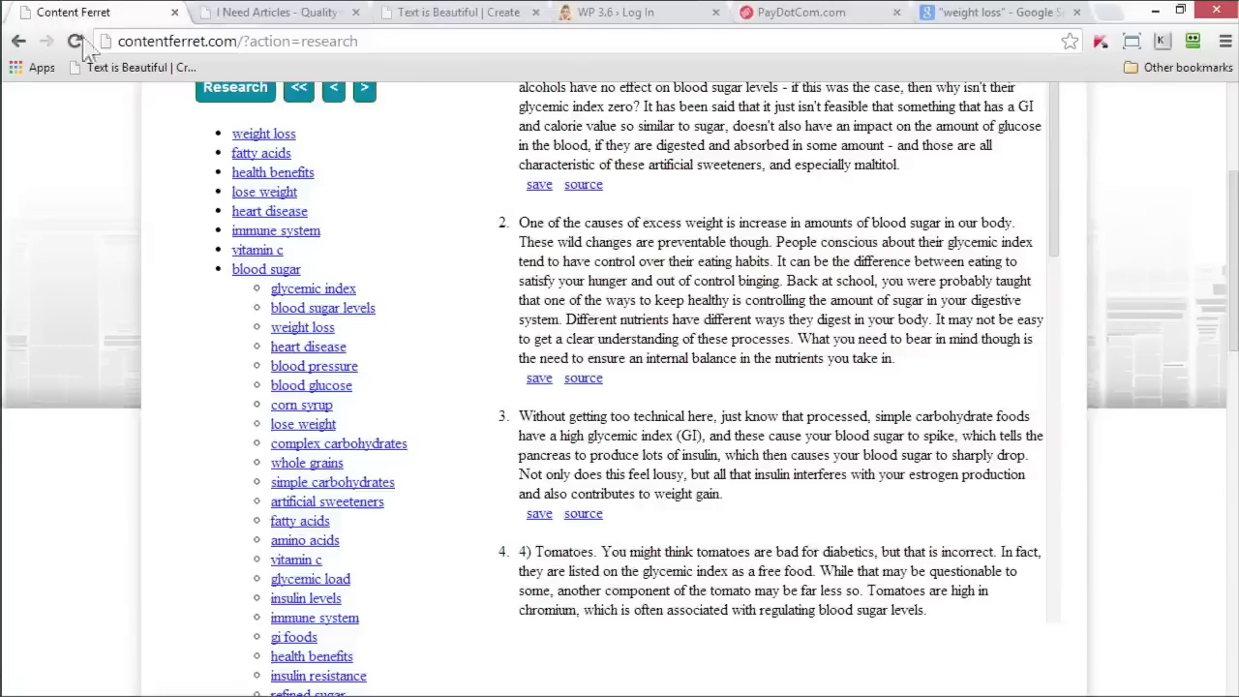
{"action": "scroll", "coordinate": [587, 277], "scroll_direction": "up", "scroll_amount": 3}
{"action": "left_click", "coordinate": [1020, 300]}
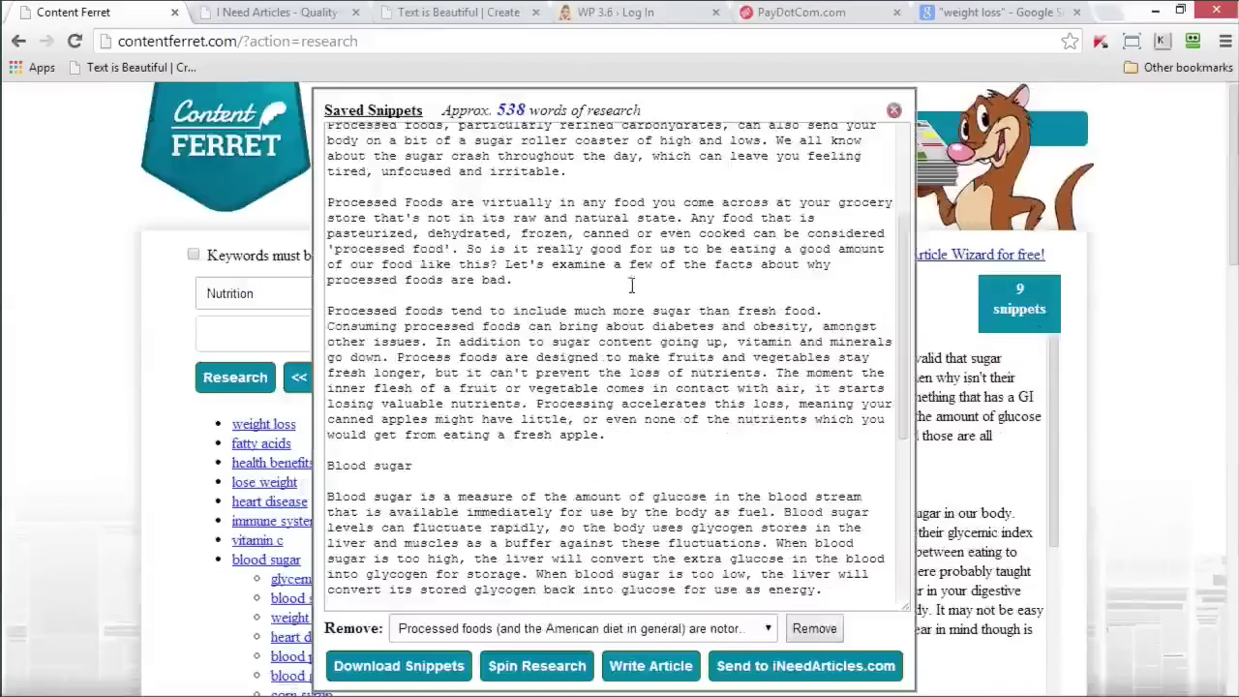
{"action": "scroll", "coordinate": [631, 286], "scroll_direction": "up", "scroll_amount": 2}
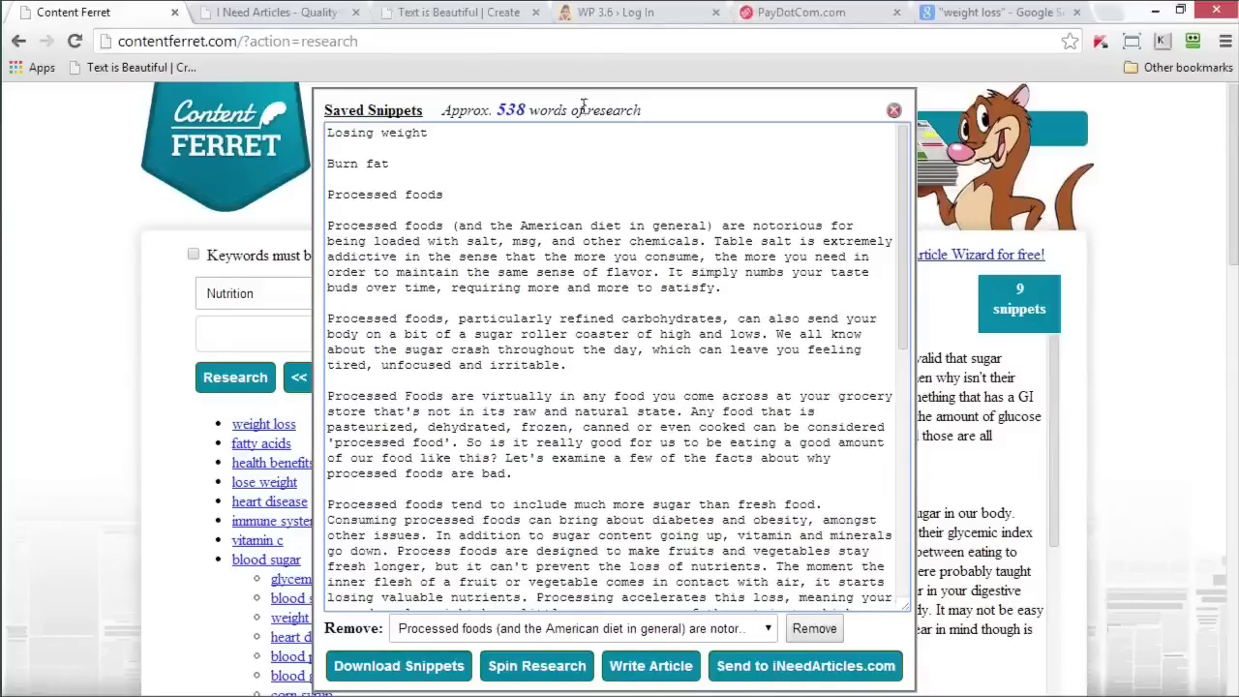
{"action": "key", "text": "ctrl+a"}
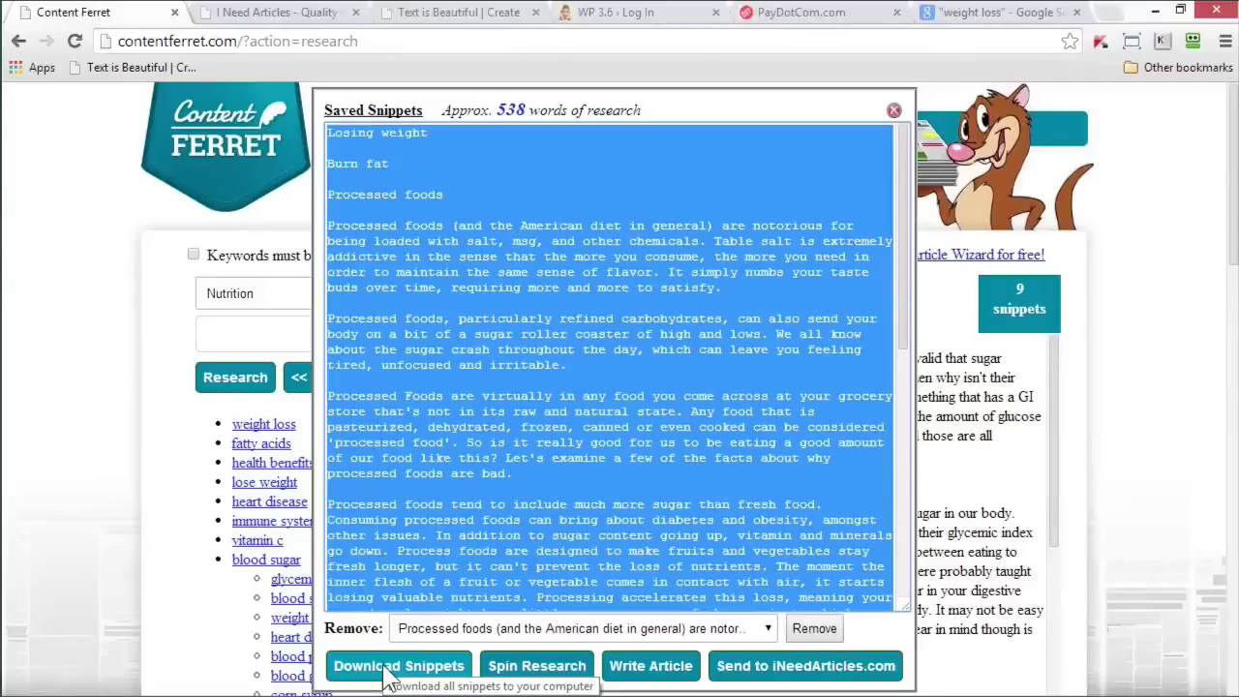
{"action": "left_click", "coordinate": [351, 667]}
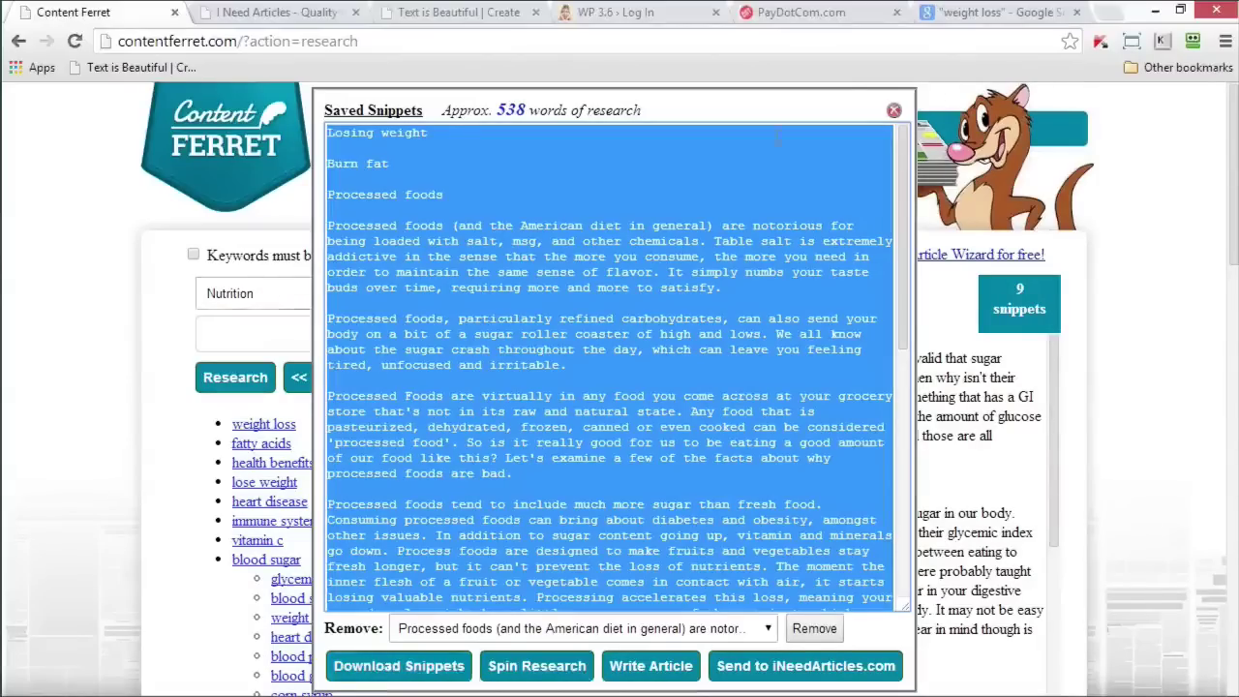
- Switch to Text is Beautiful, paste the snippet text three times to meet the 5,000-character minimum, and visualise it
{"action": "left_click", "coordinate": [475, 13]}
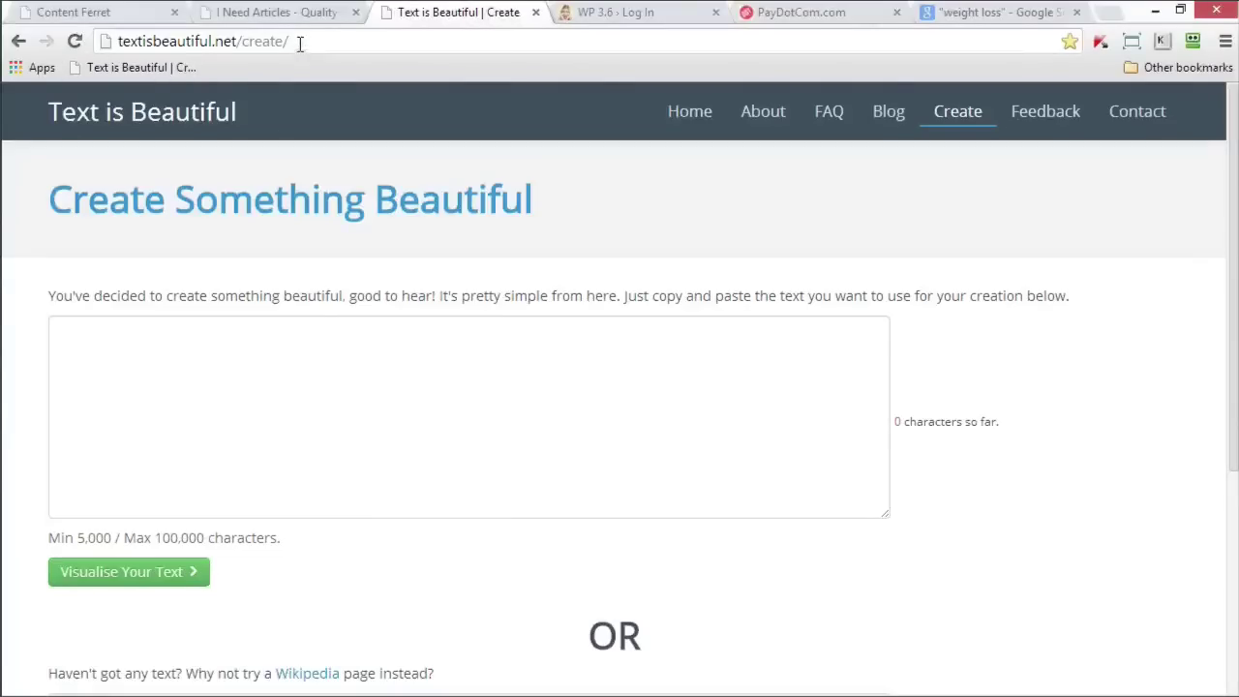
{"action": "left_click", "coordinate": [242, 380]}
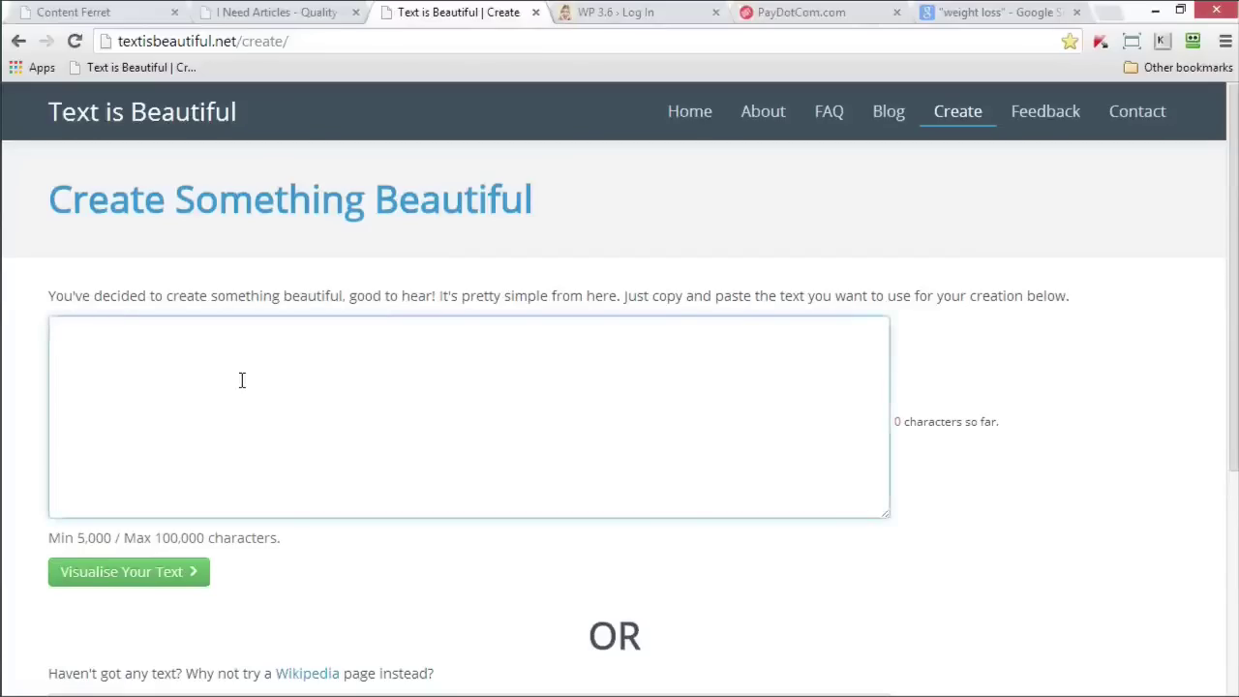
{"action": "key", "text": "ctrl+v"}
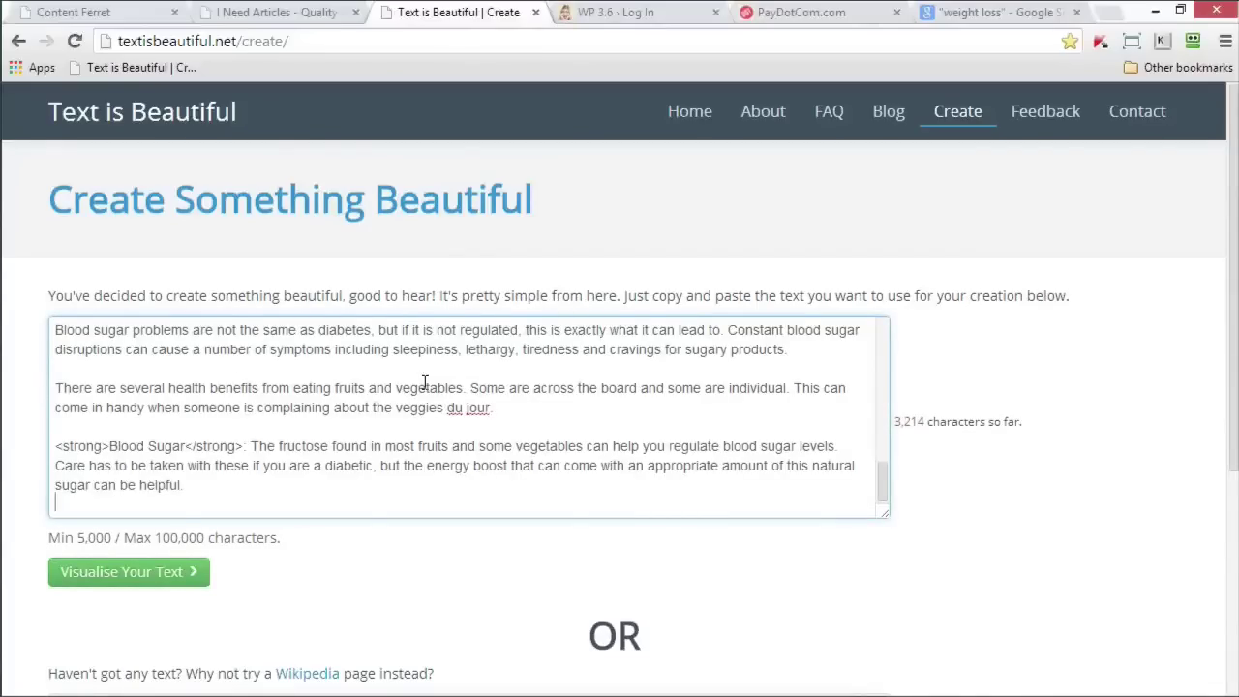
{"action": "key", "text": "ctrl+v"}
{"action": "key", "text": "ctrl+v"}
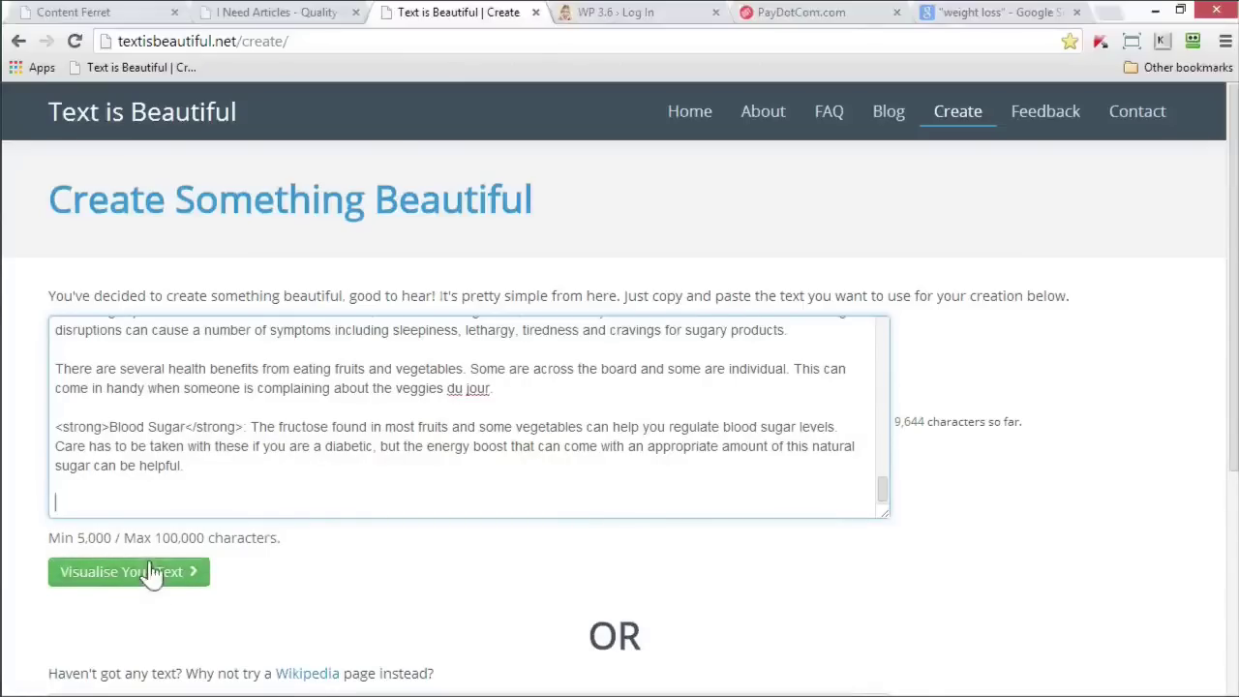
{"action": "right_click", "coordinate": [270, 477]}
{"action": "left_click", "coordinate": [184, 496]}
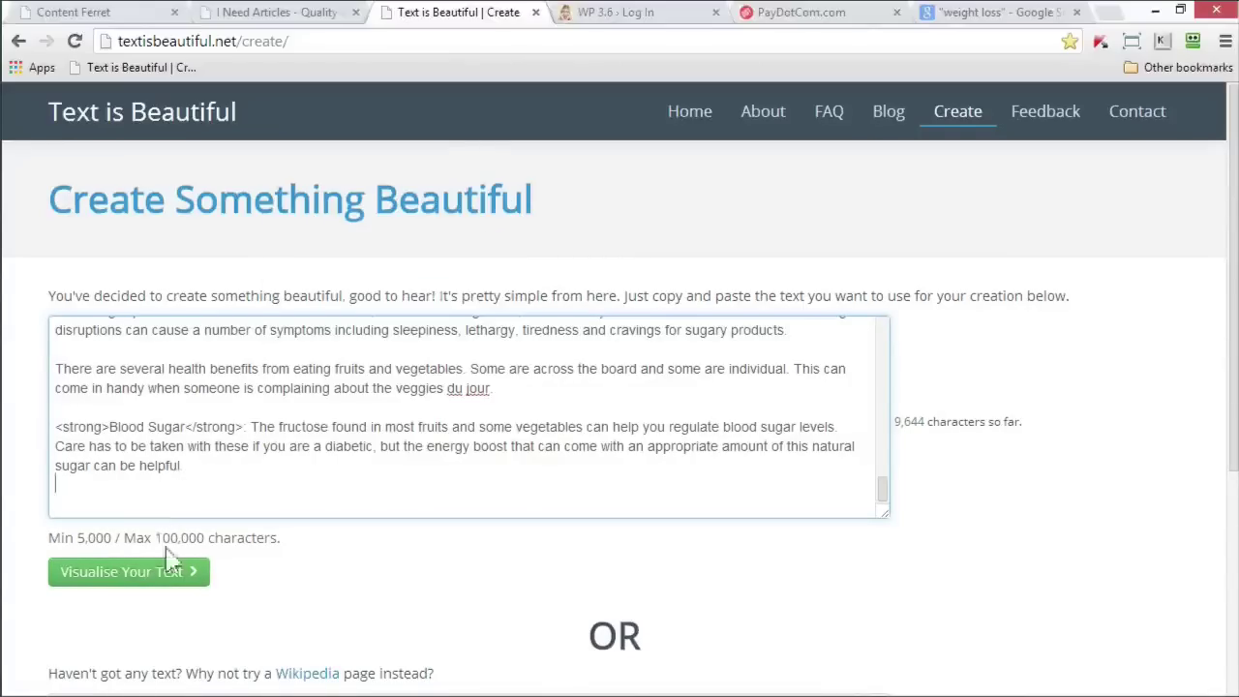
{"action": "left_click", "coordinate": [141, 576]}
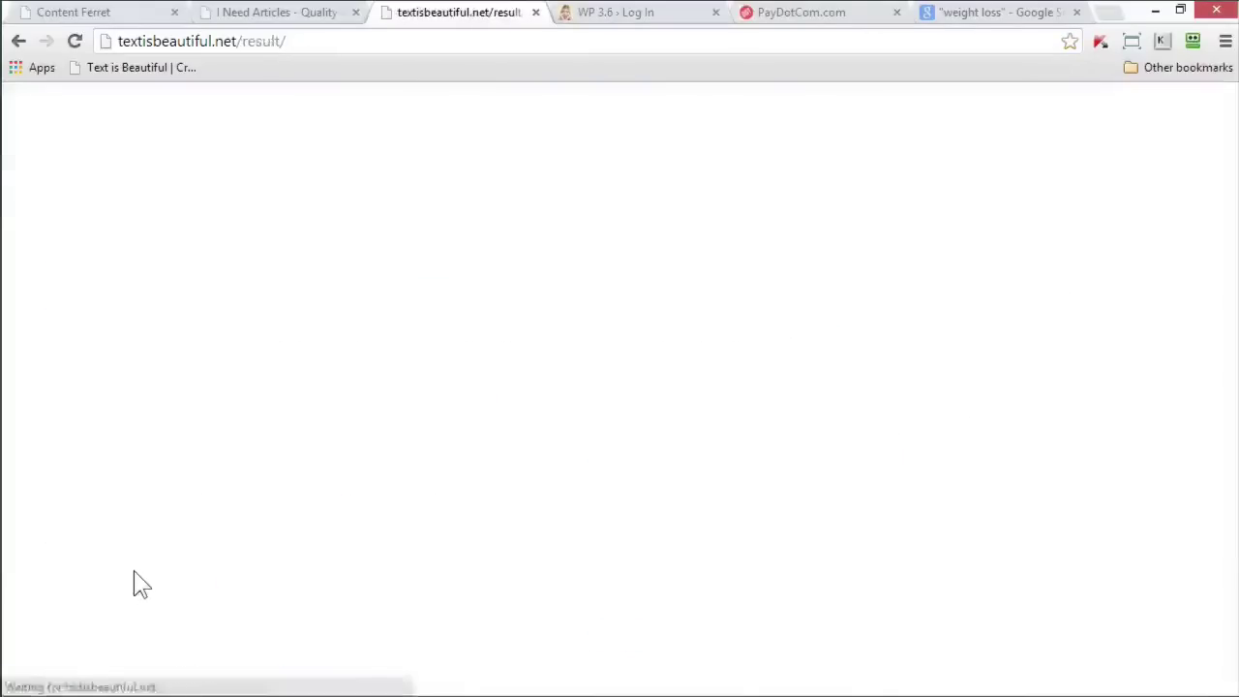
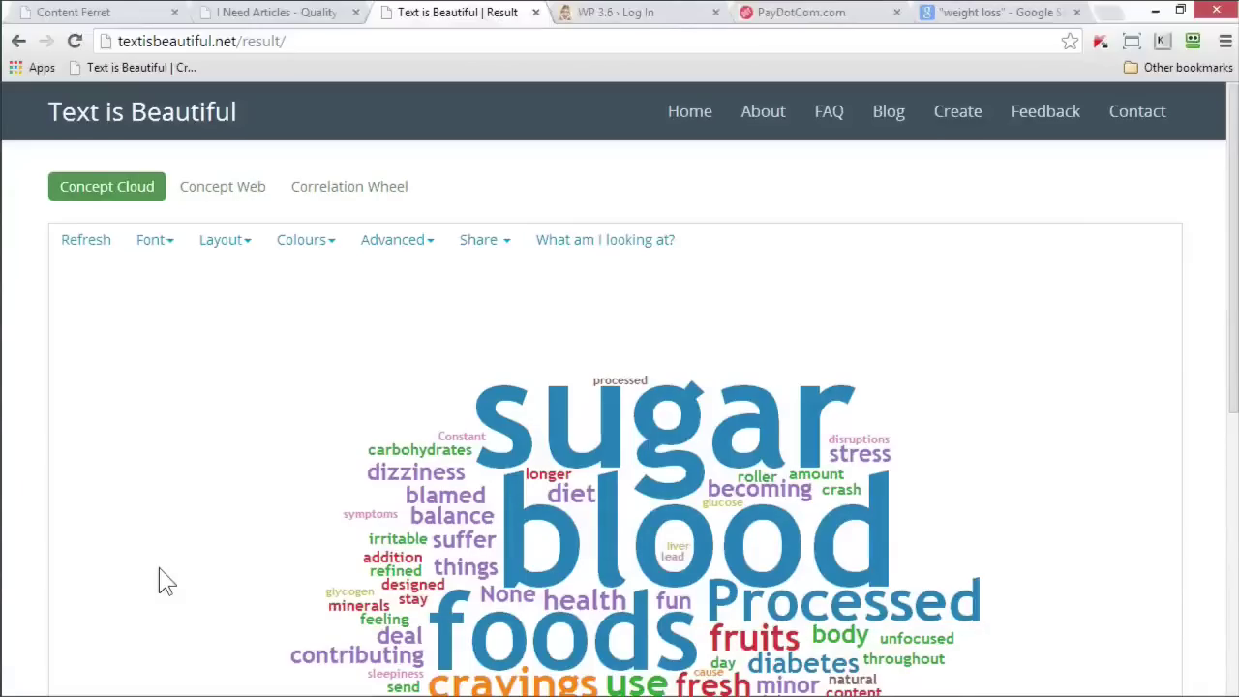
- Look over the concept cloud and set its font to Share Tech Mono
{"action": "left_click_drag", "start_coordinate": [1234, 281], "coordinate": [1233, 357]}
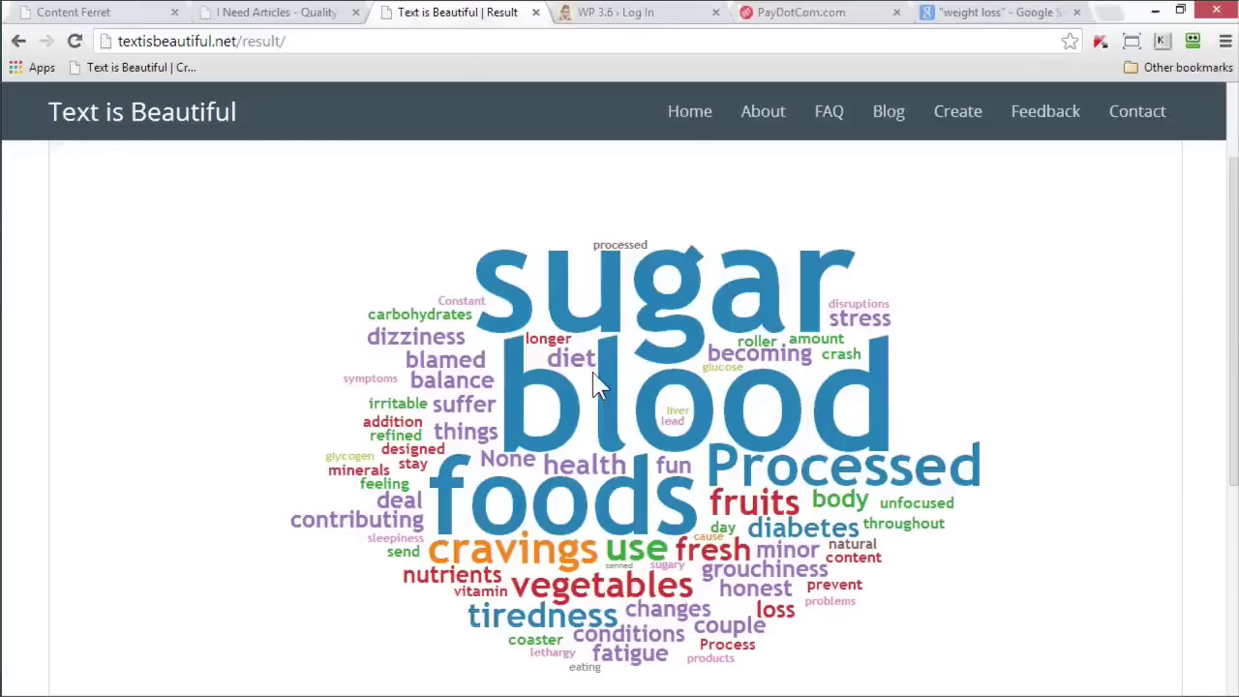
{"action": "left_click_drag", "start_coordinate": [1232, 431], "coordinate": [1223, 291]}
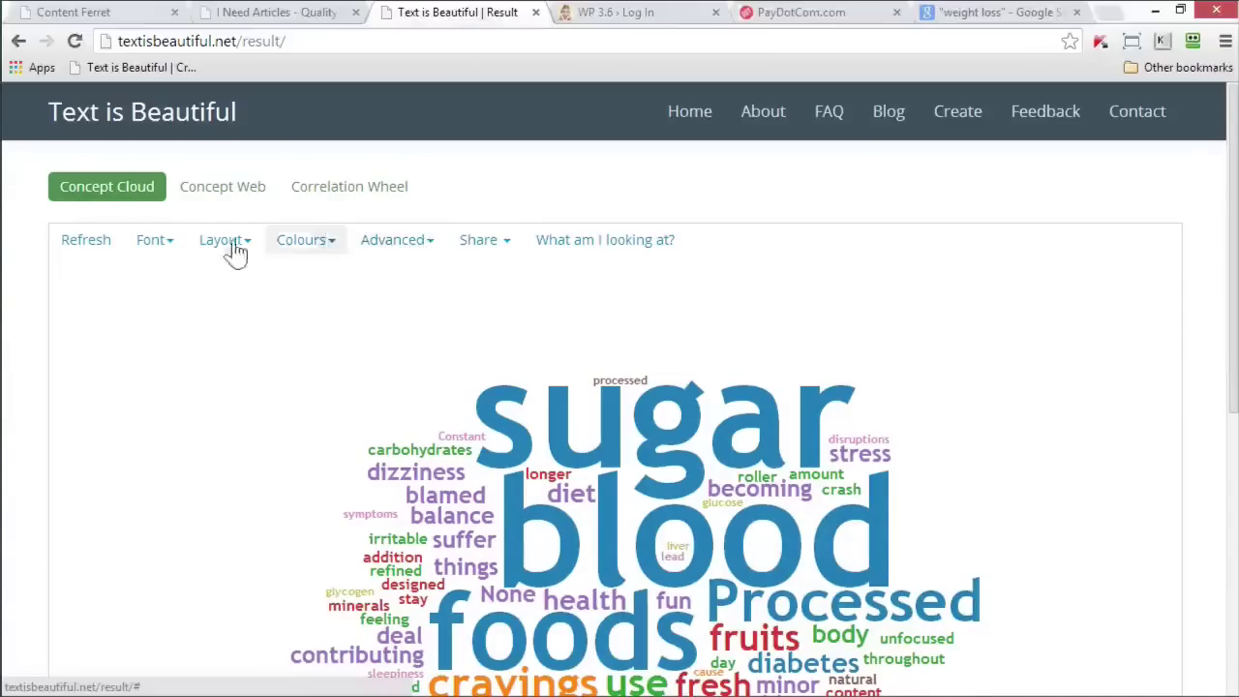
{"action": "left_click", "coordinate": [170, 249]}
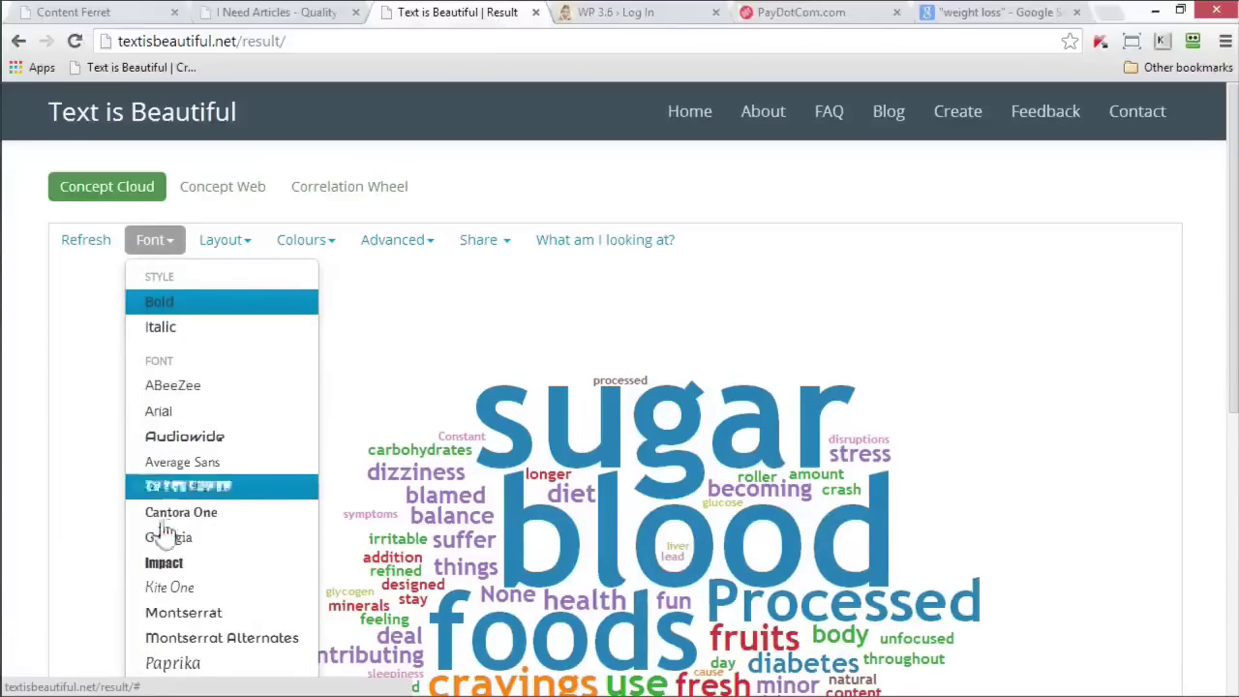
{"action": "scroll", "coordinate": [183, 550], "scroll_direction": "down", "scroll_amount": 1}
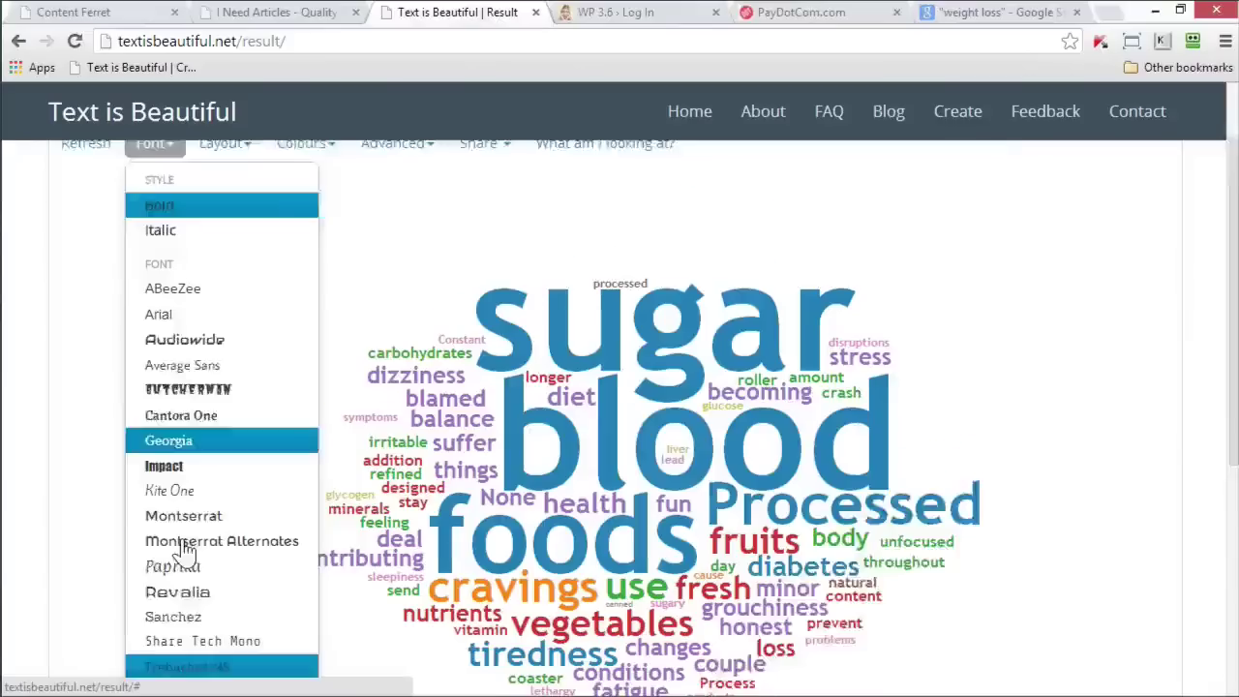
{"action": "scroll", "coordinate": [183, 550], "scroll_direction": "down", "scroll_amount": 1}
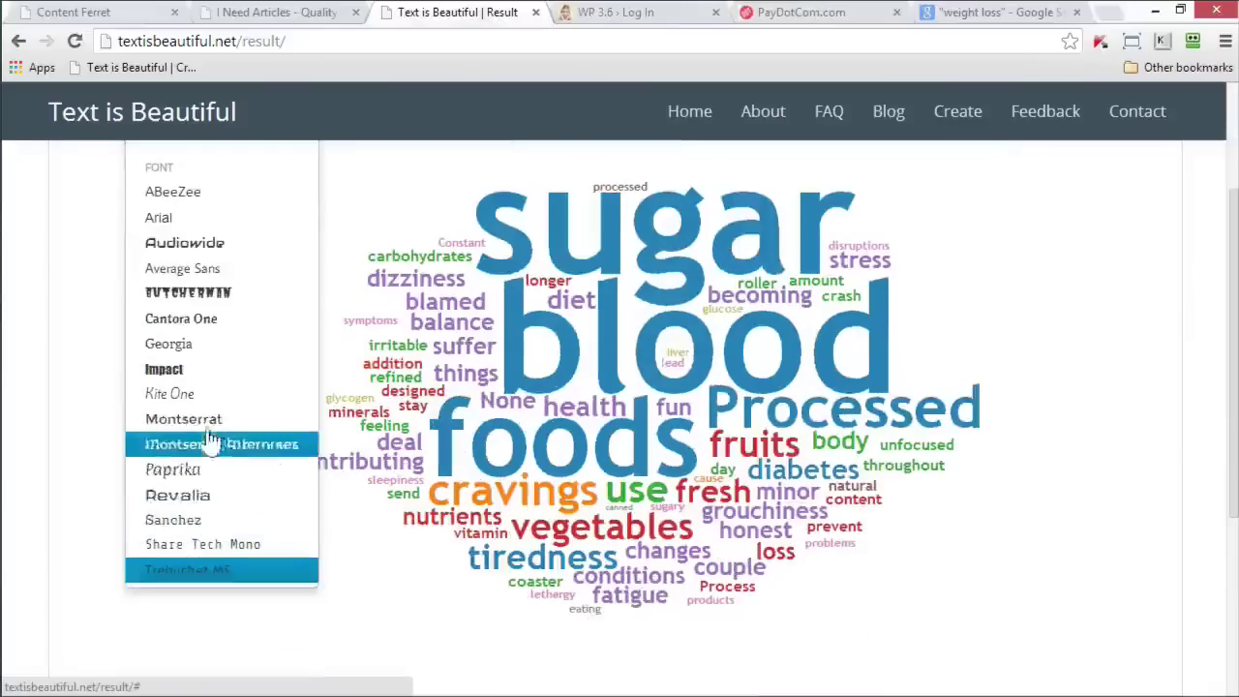
{"action": "left_click", "coordinate": [191, 545]}
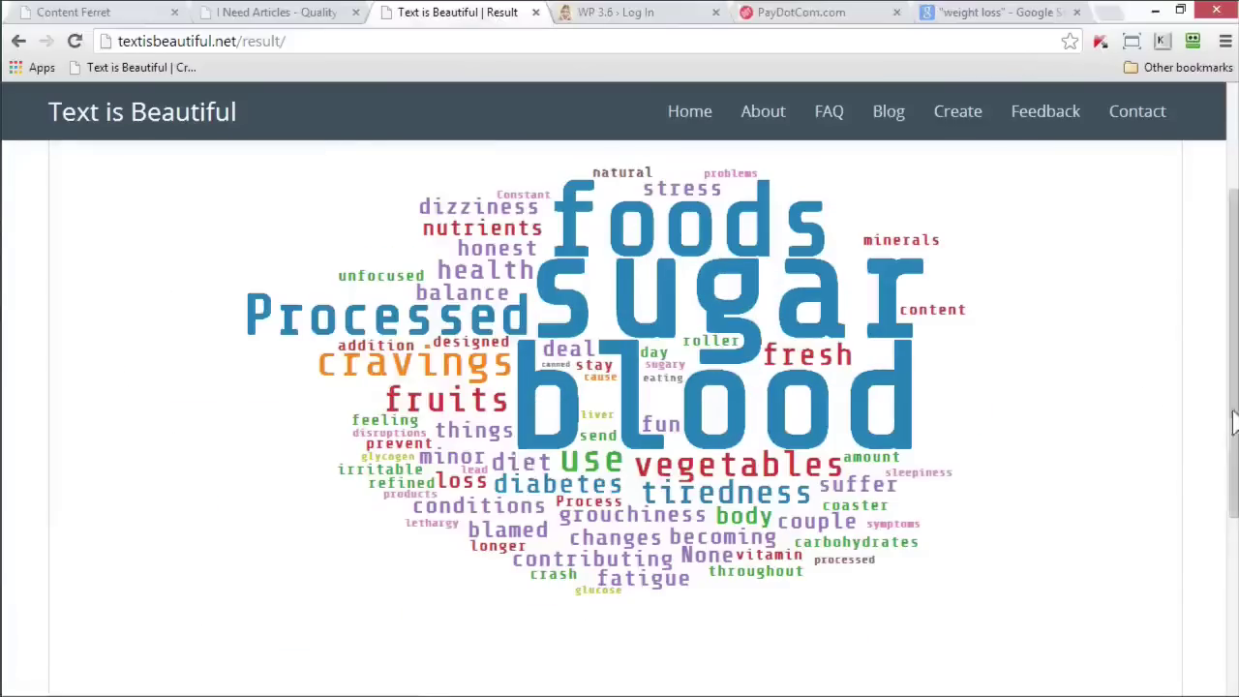
- Try a theme with dark red main words and blue and salmon secondary words on the concept cloud
{"action": "scroll", "coordinate": [1009, 358], "scroll_direction": "up", "scroll_amount": 1}
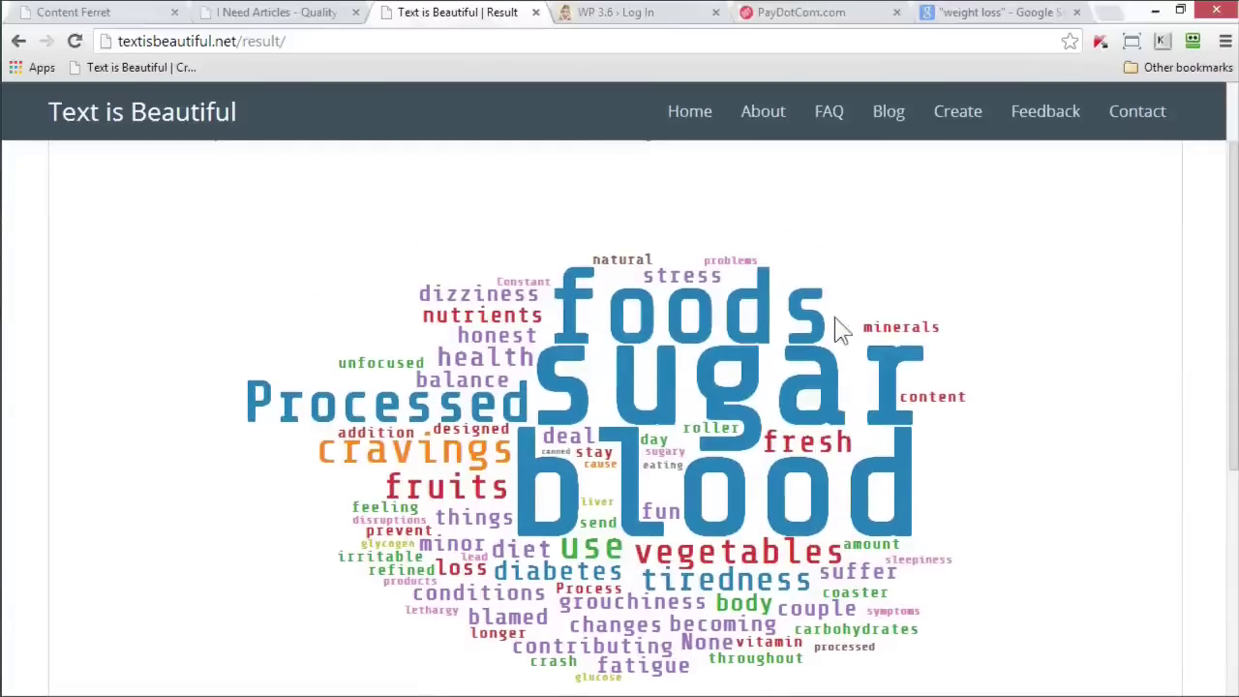
{"action": "scroll", "coordinate": [840, 329], "scroll_direction": "up", "scroll_amount": 1}
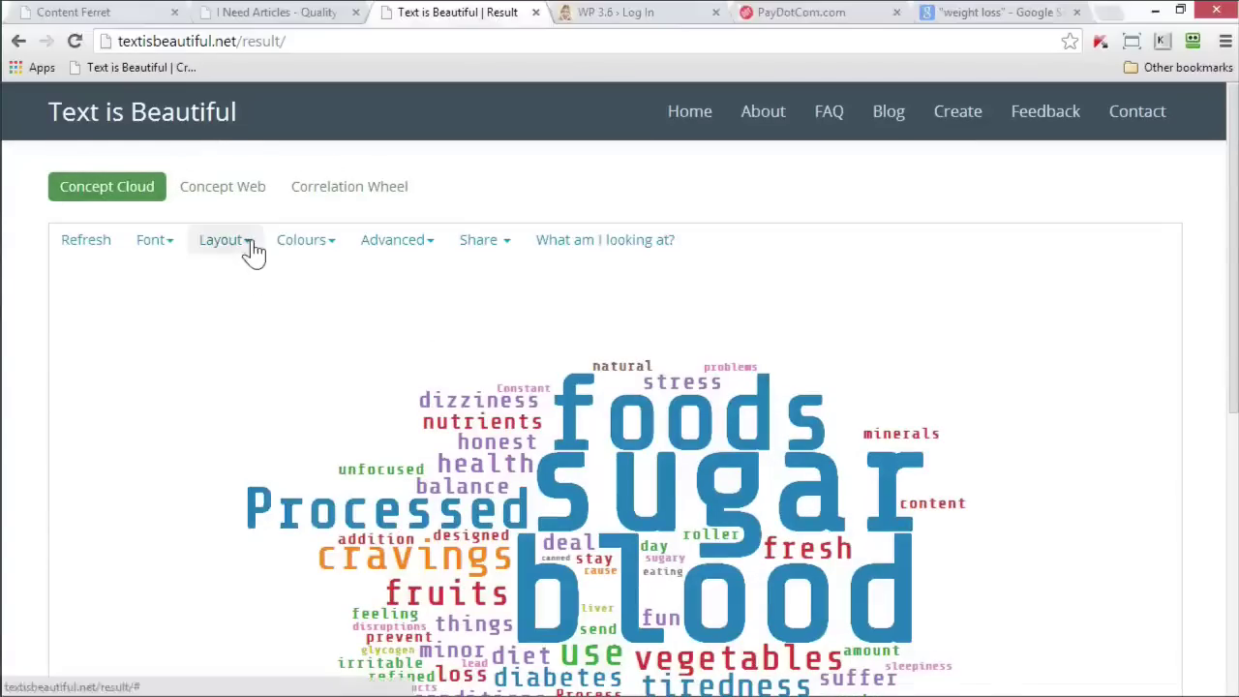
{"action": "left_click", "coordinate": [252, 250]}
{"action": "left_click", "coordinate": [326, 251]}
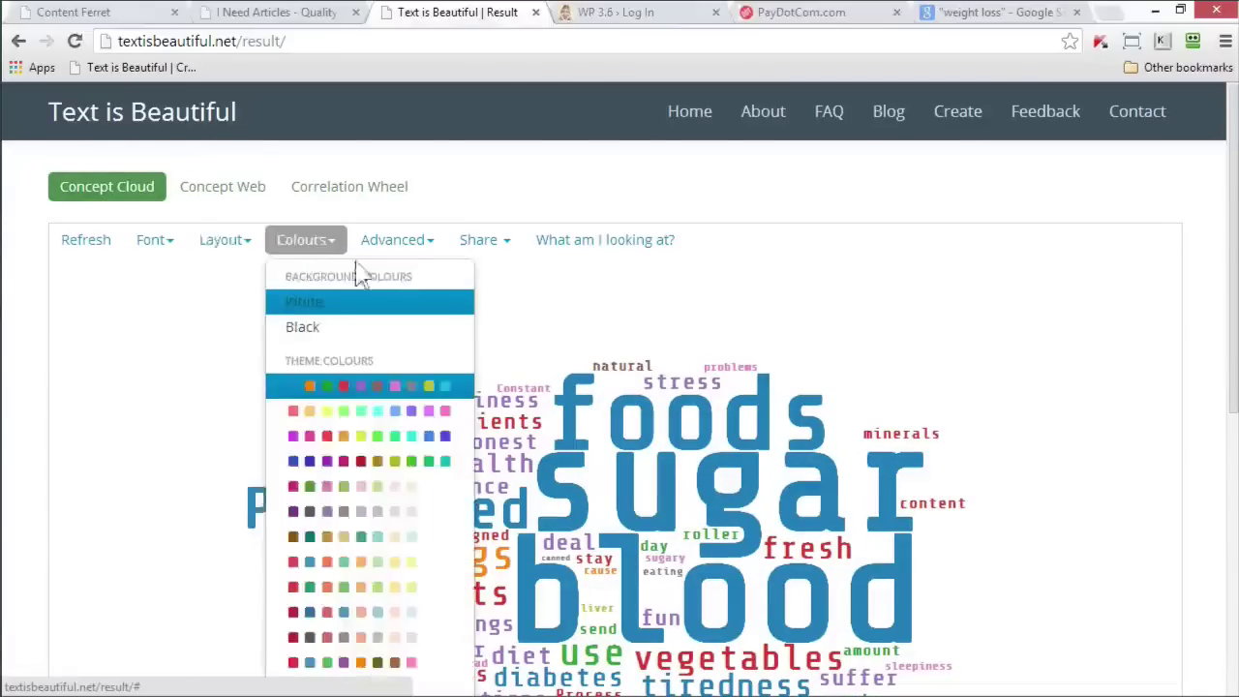
{"action": "scroll", "coordinate": [352, 486], "scroll_direction": "down", "scroll_amount": 2}
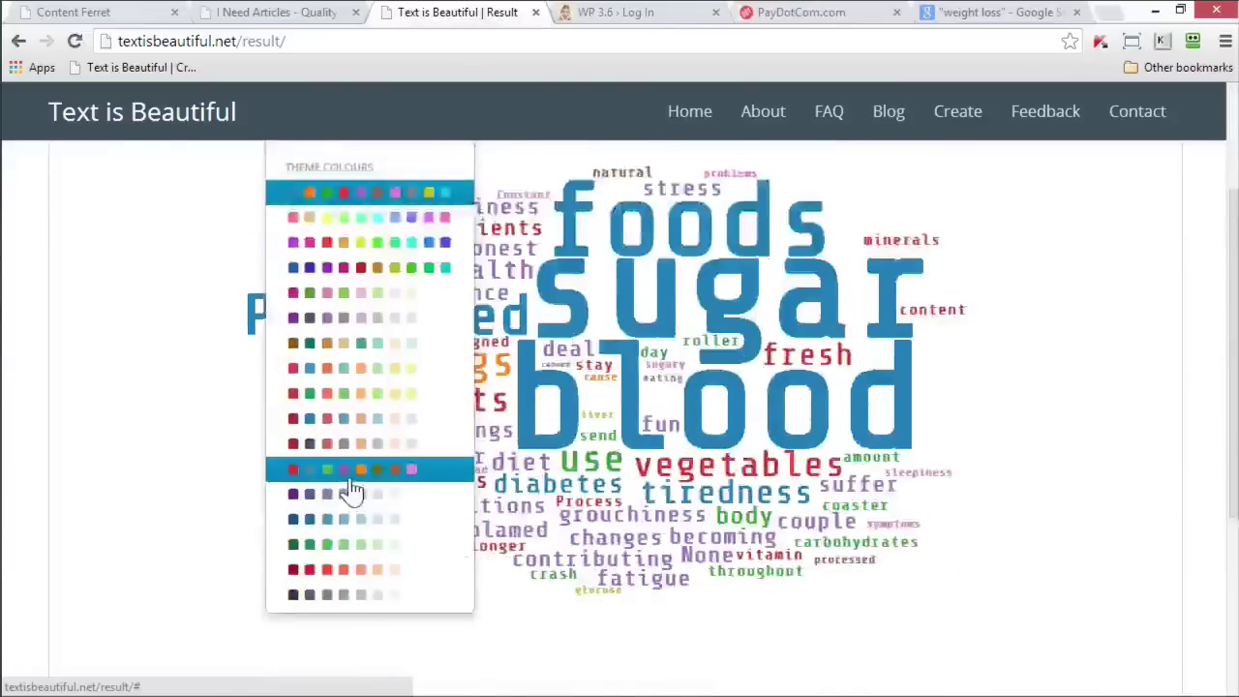
{"action": "scroll", "coordinate": [351, 491], "scroll_direction": "up", "scroll_amount": 1}
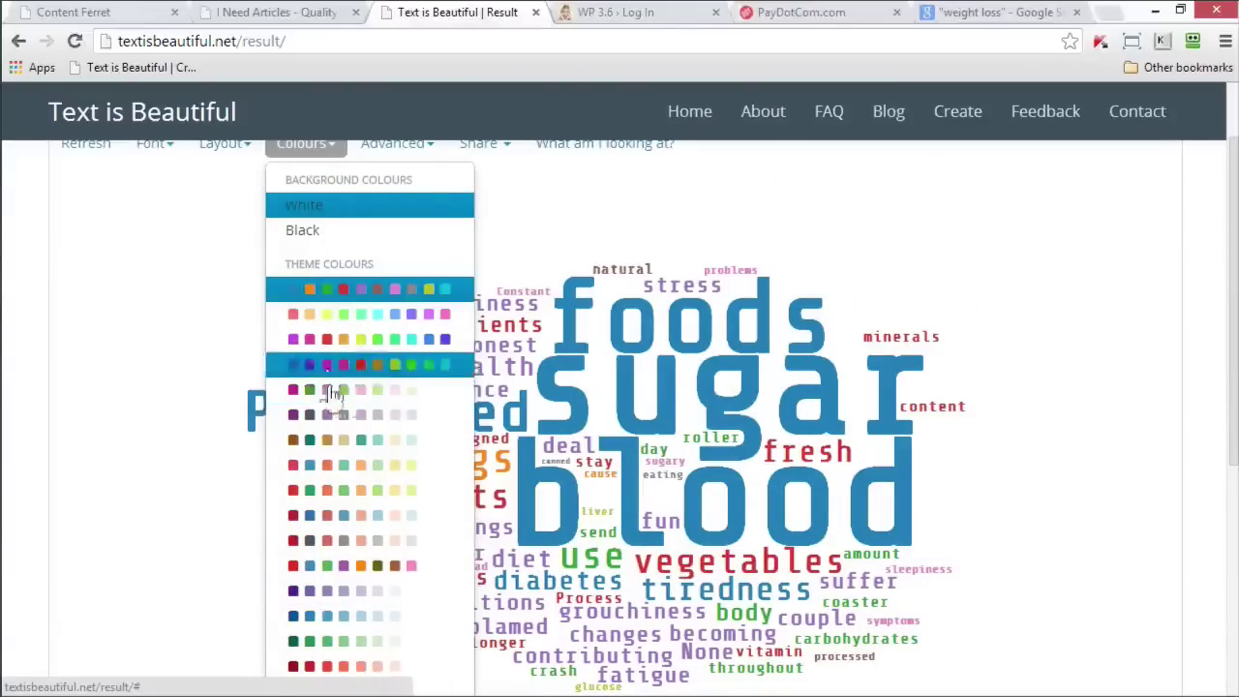
{"action": "left_click", "coordinate": [327, 516]}
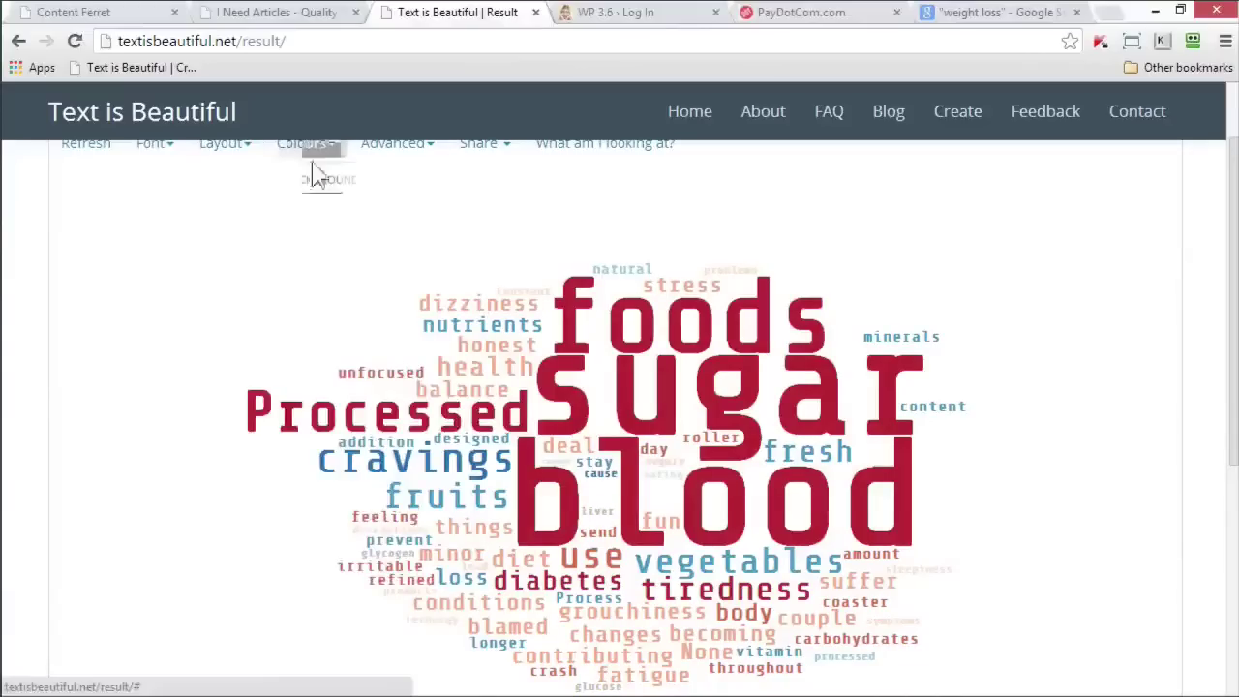
- Try the all-blue and all-red themes on the concept cloud, and return to the original multicolour theme
{"action": "left_click", "coordinate": [312, 155]}
{"action": "left_click", "coordinate": [324, 625]}
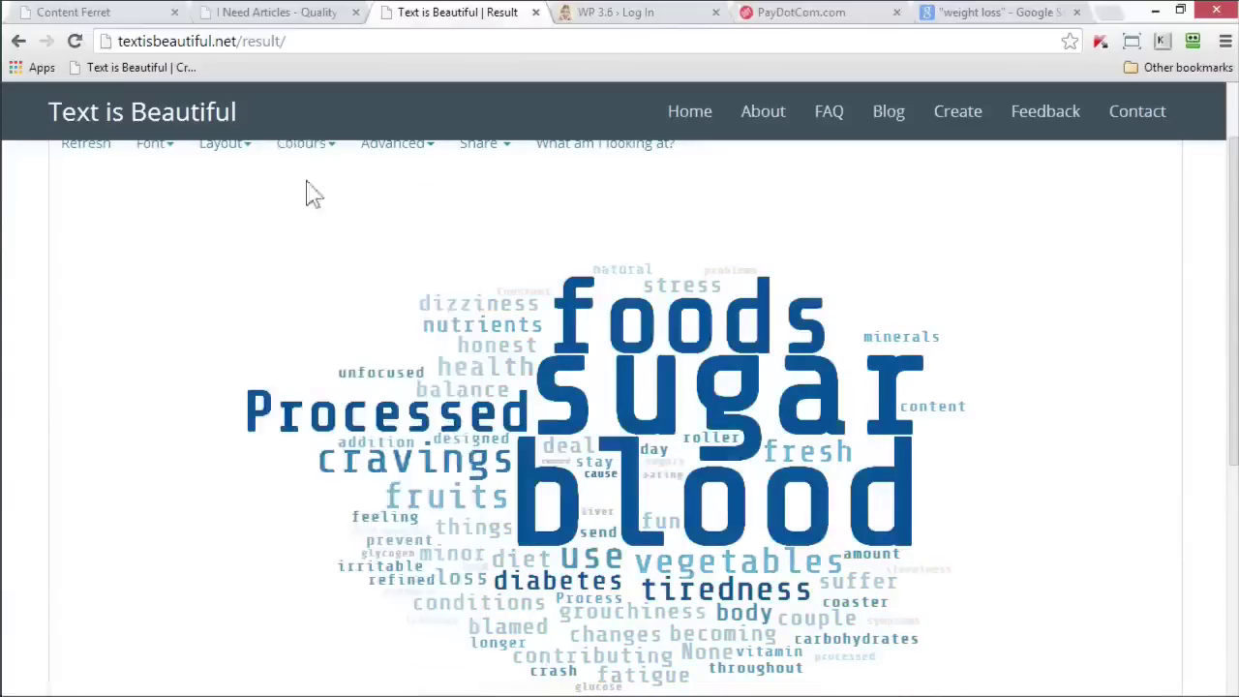
{"action": "left_click", "coordinate": [310, 150]}
{"action": "scroll", "coordinate": [365, 465], "scroll_direction": "down", "scroll_amount": 2}
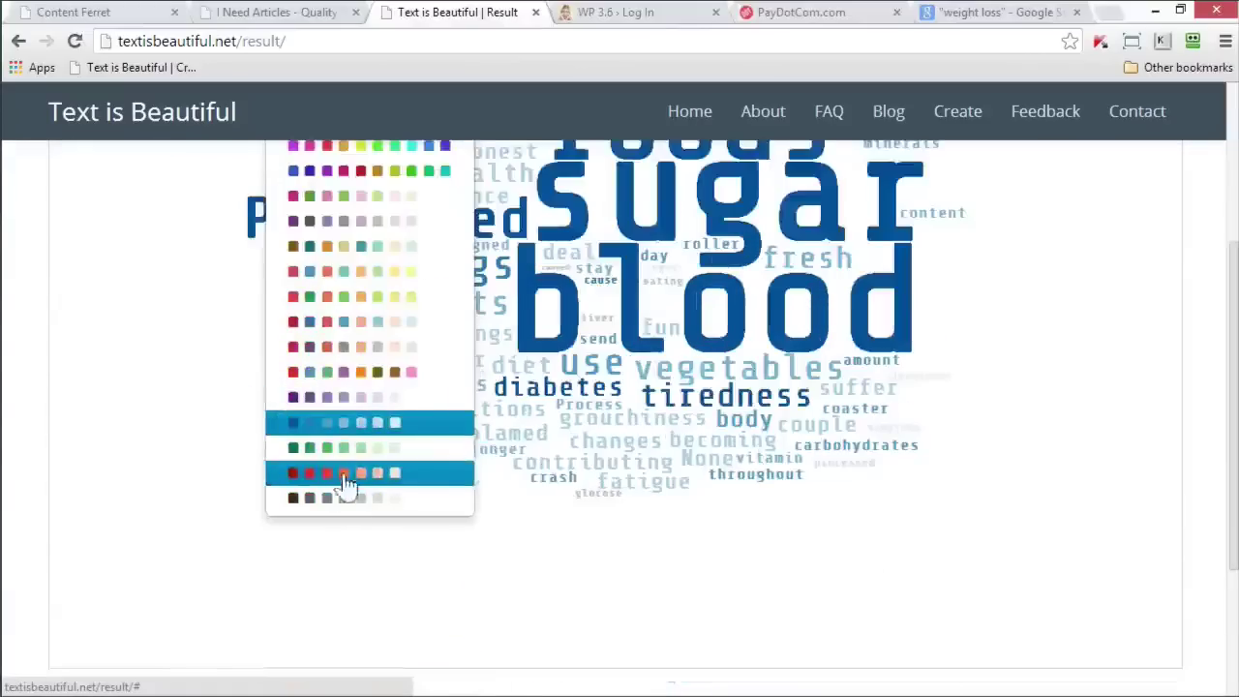
{"action": "left_click", "coordinate": [348, 475]}
{"action": "scroll", "coordinate": [349, 484], "scroll_direction": "up", "scroll_amount": 3}
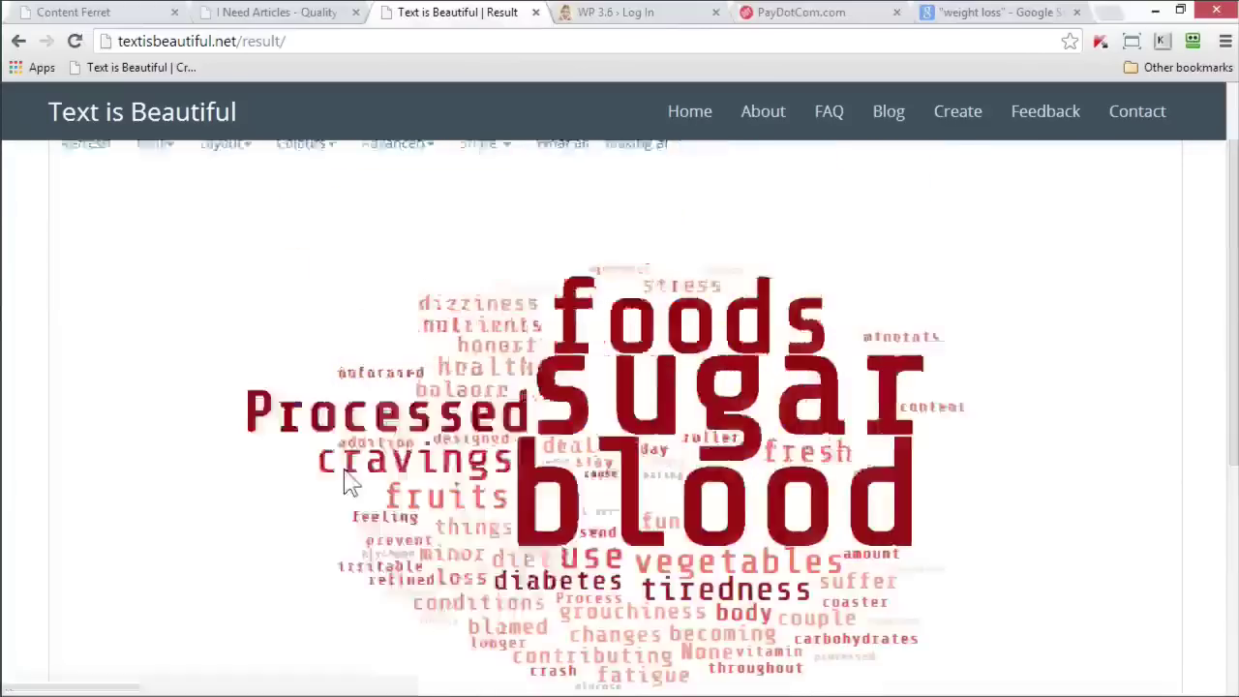
{"action": "left_click", "coordinate": [334, 242]}
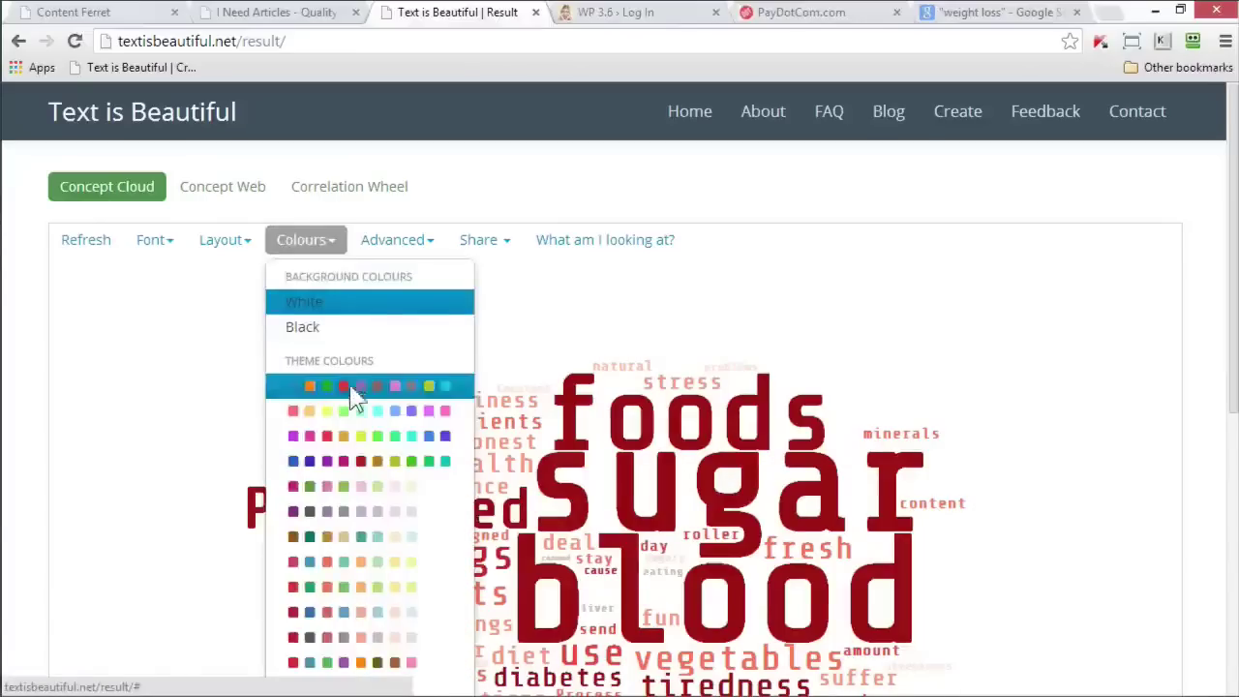
{"action": "left_click", "coordinate": [354, 387]}
- Try the vivid purple-led and the pink-led rainbow themes on the concept cloud, and restore the original multicolour theme
{"action": "left_click", "coordinate": [344, 255]}
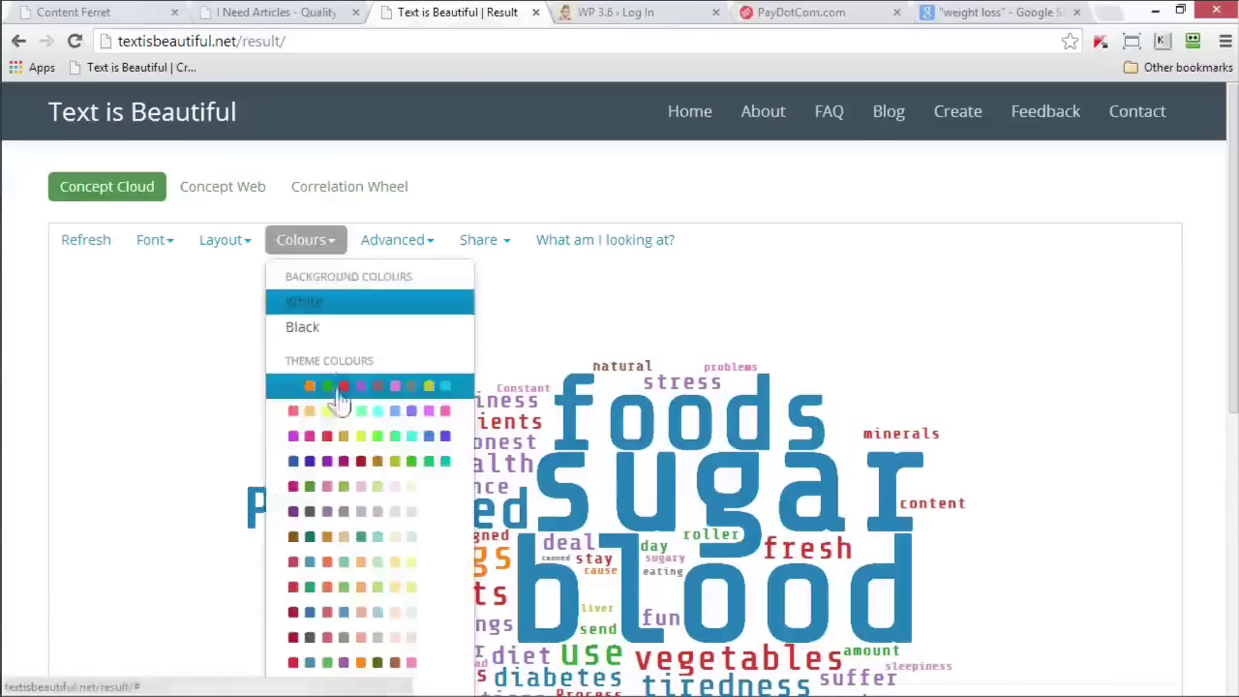
{"action": "left_click", "coordinate": [334, 435]}
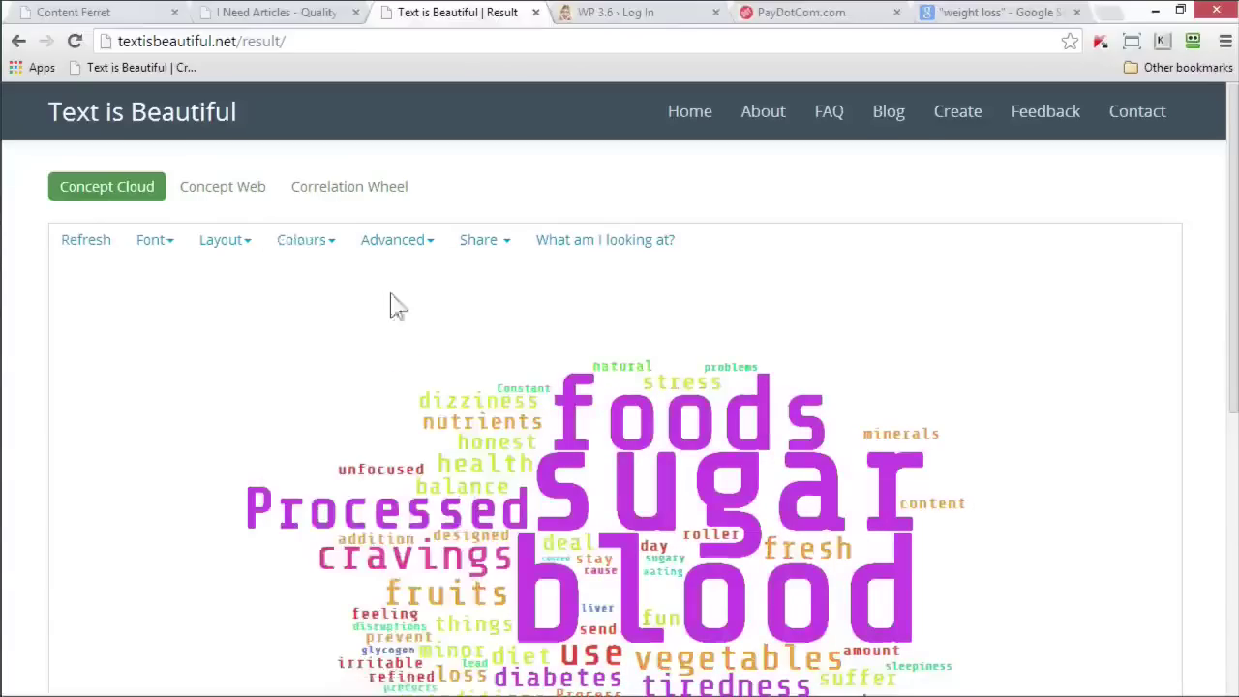
{"action": "left_click", "coordinate": [329, 242]}
{"action": "left_click", "coordinate": [327, 417]}
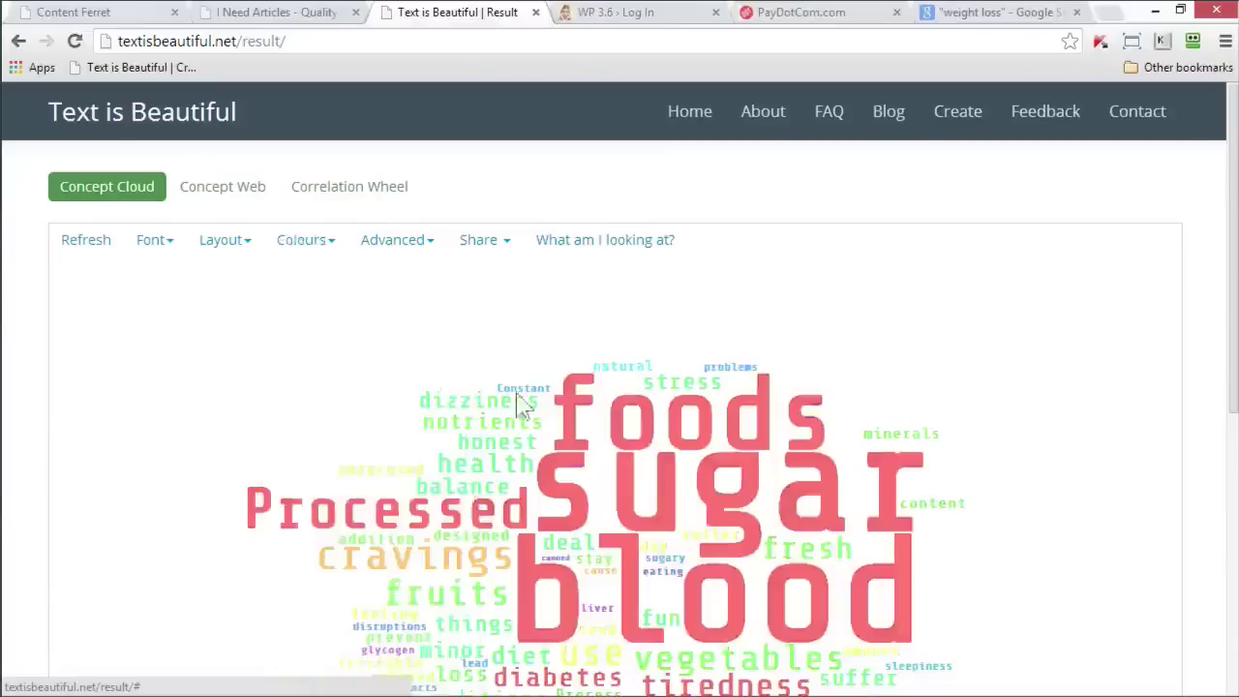
{"action": "left_click", "coordinate": [319, 242]}
{"action": "left_click", "coordinate": [338, 399]}
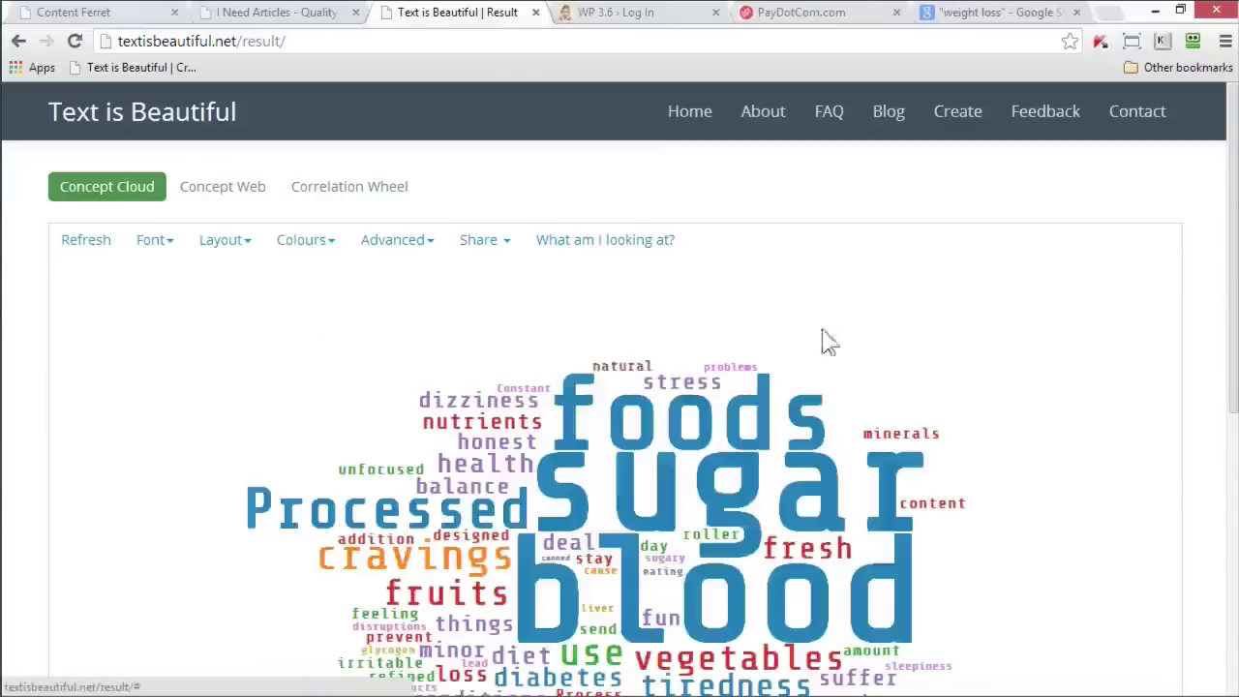
- Check the word scaling options and set the concept cloud's word placement to Vertical + Horizontal
{"action": "scroll", "coordinate": [1234, 320], "scroll_direction": "down", "scroll_amount": 1}
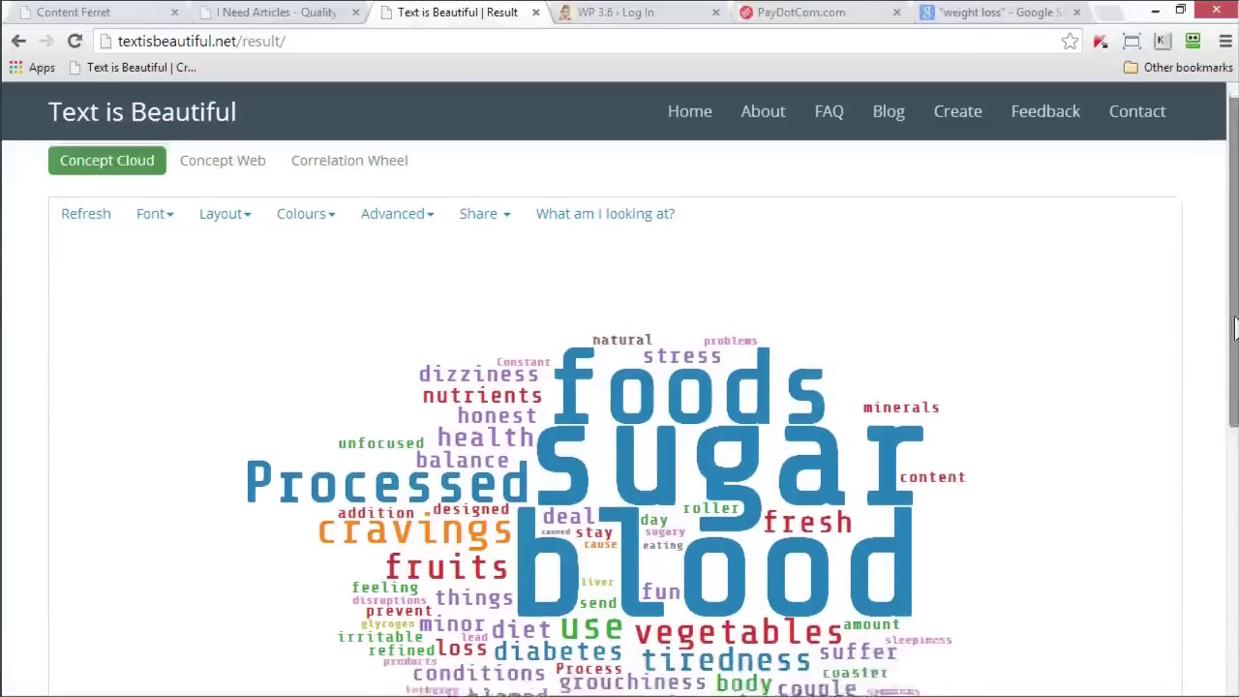
{"action": "left_click", "coordinate": [437, 186]}
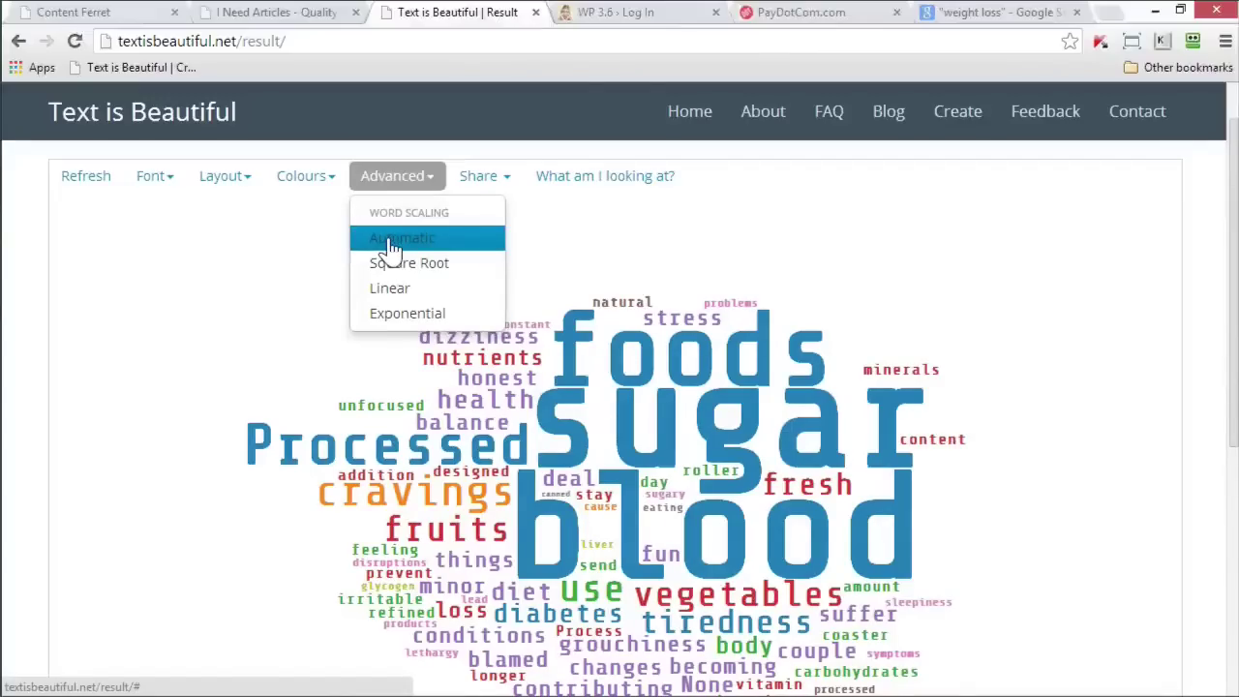
{"action": "left_click", "coordinate": [255, 189]}
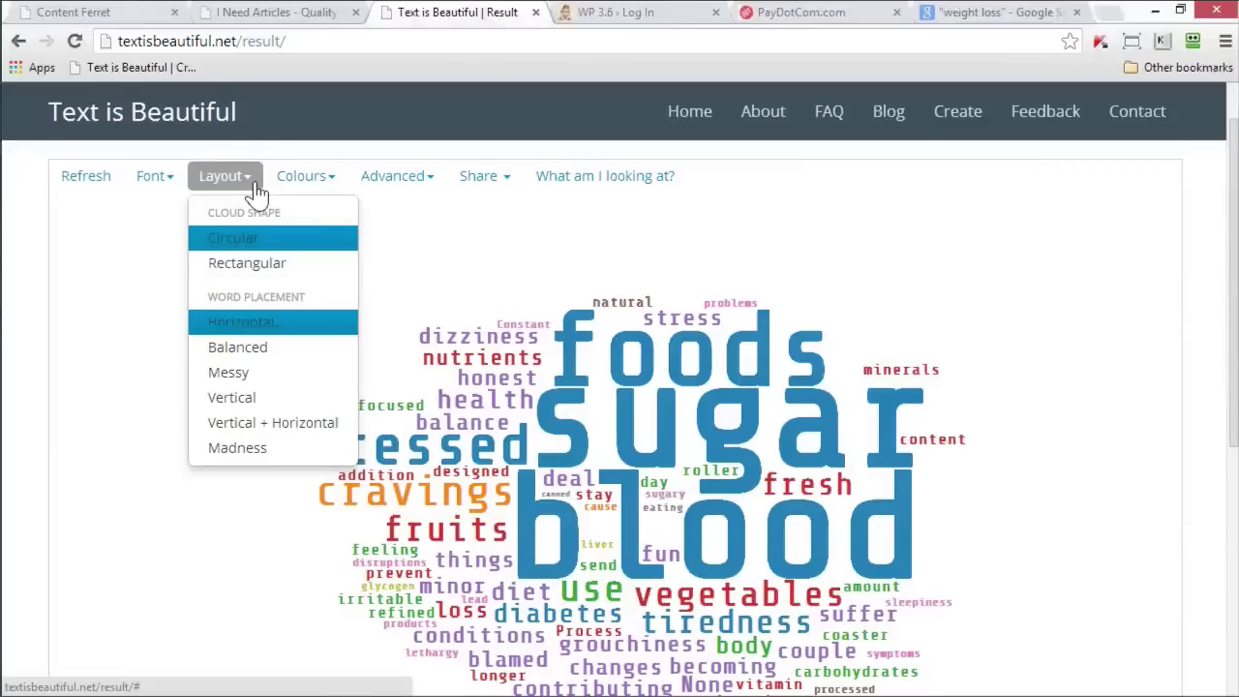
{"action": "left_click", "coordinate": [271, 426]}
{"action": "left_click_drag", "start_coordinate": [1228, 286], "coordinate": [1232, 327]}
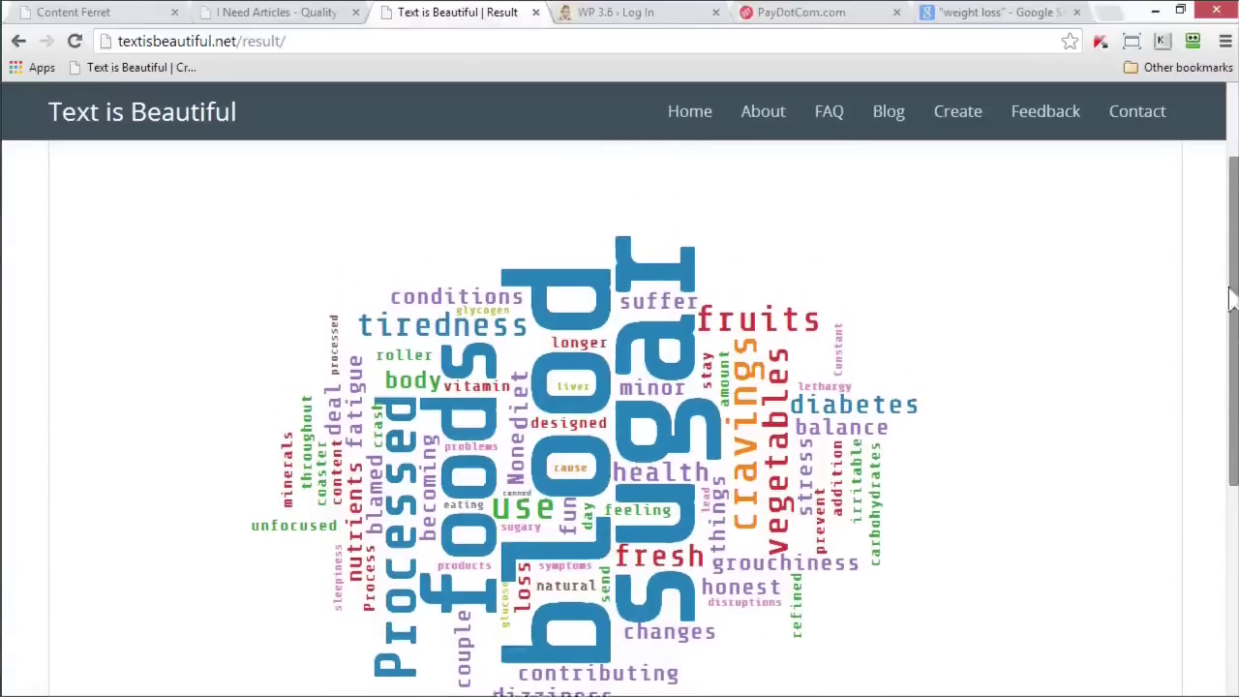
- Export the concept cloud as a PNG, save it to Downloads as wordcloud1, and close the exported image
{"action": "scroll", "coordinate": [733, 323], "scroll_direction": "up", "scroll_amount": 2}
{"action": "left_click", "coordinate": [510, 254]}
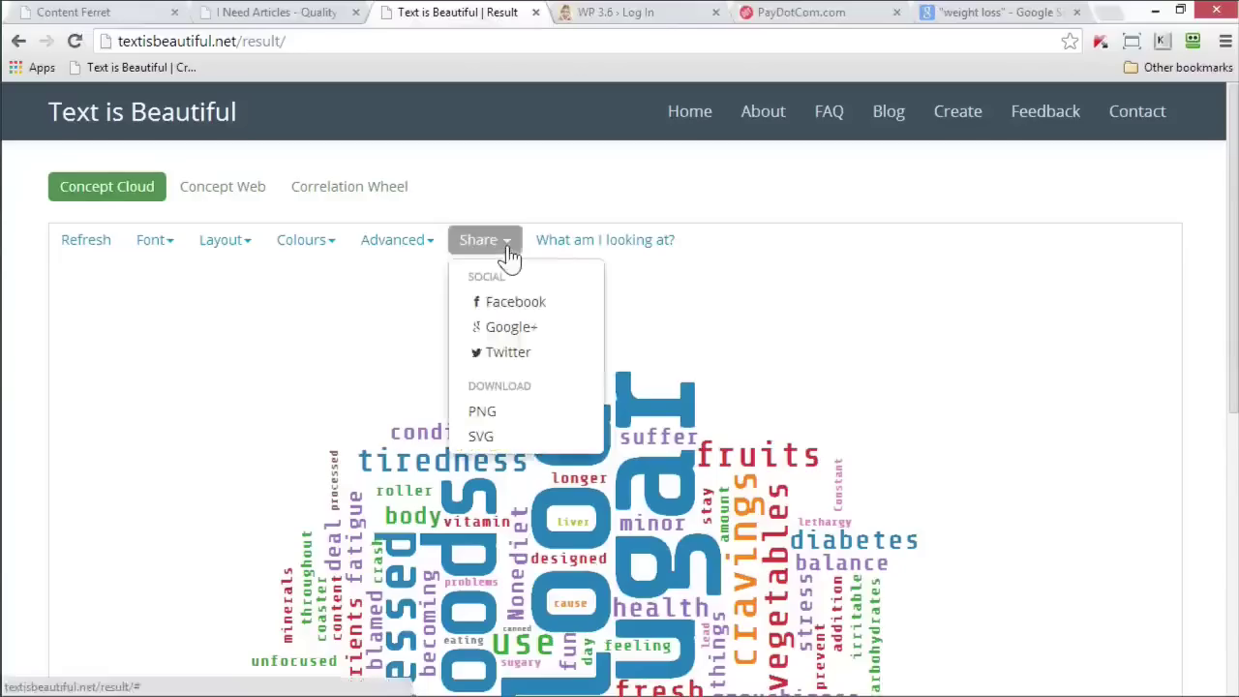
{"action": "left_click", "coordinate": [487, 416]}
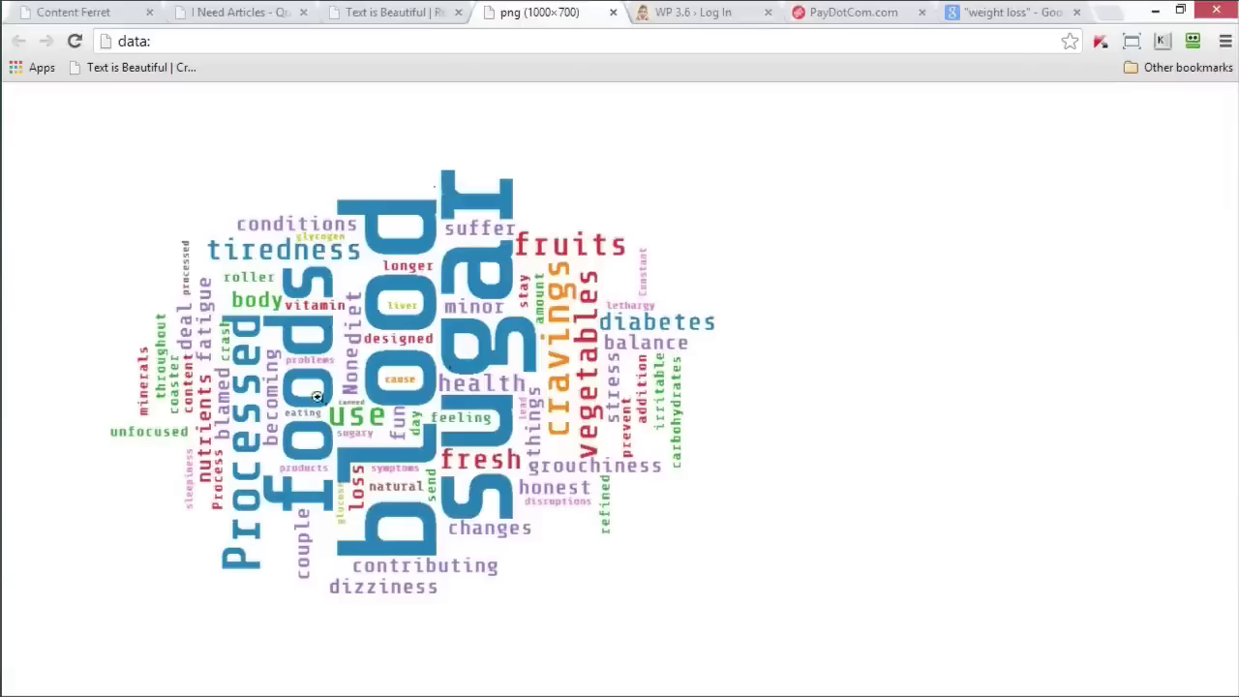
{"action": "right_click", "coordinate": [396, 333]}
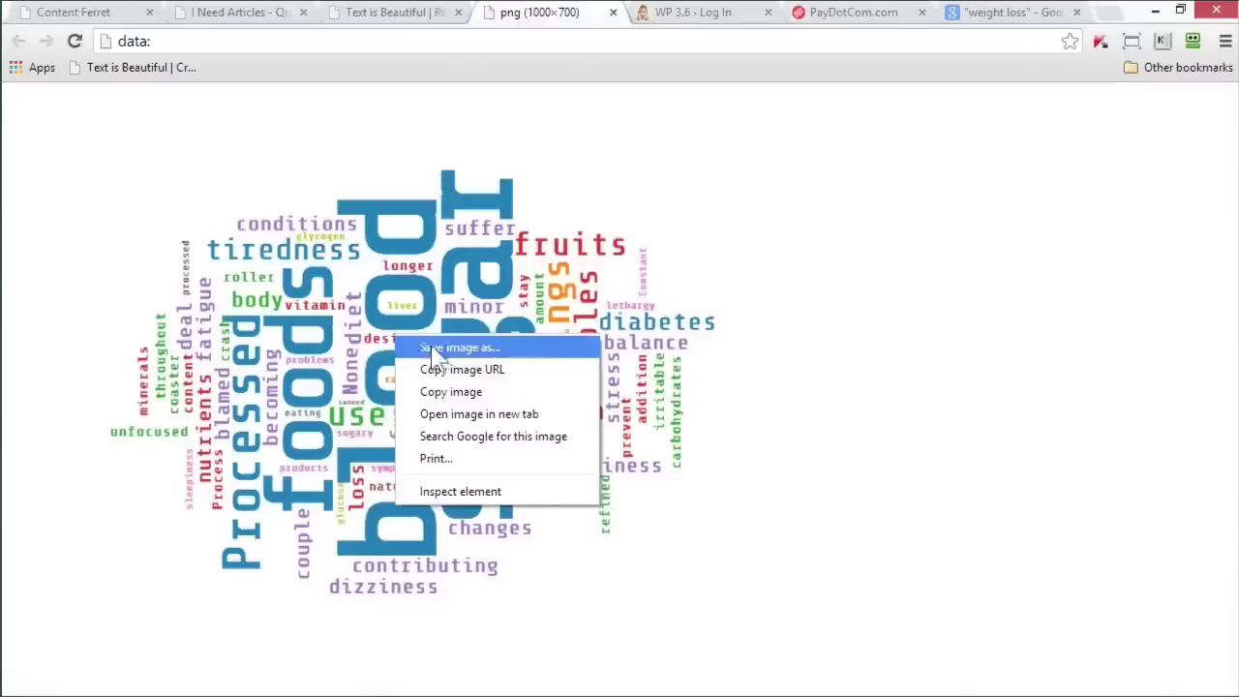
{"action": "left_click", "coordinate": [433, 347]}
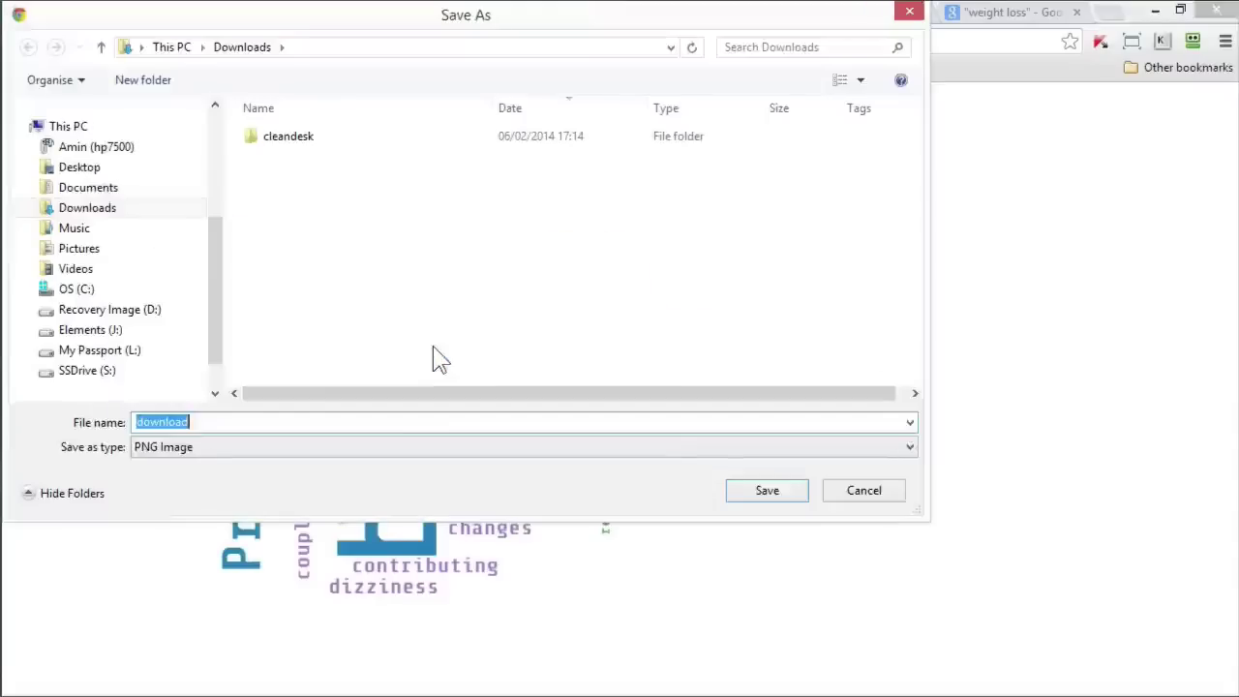
{"action": "type", "text": "wordclou"}
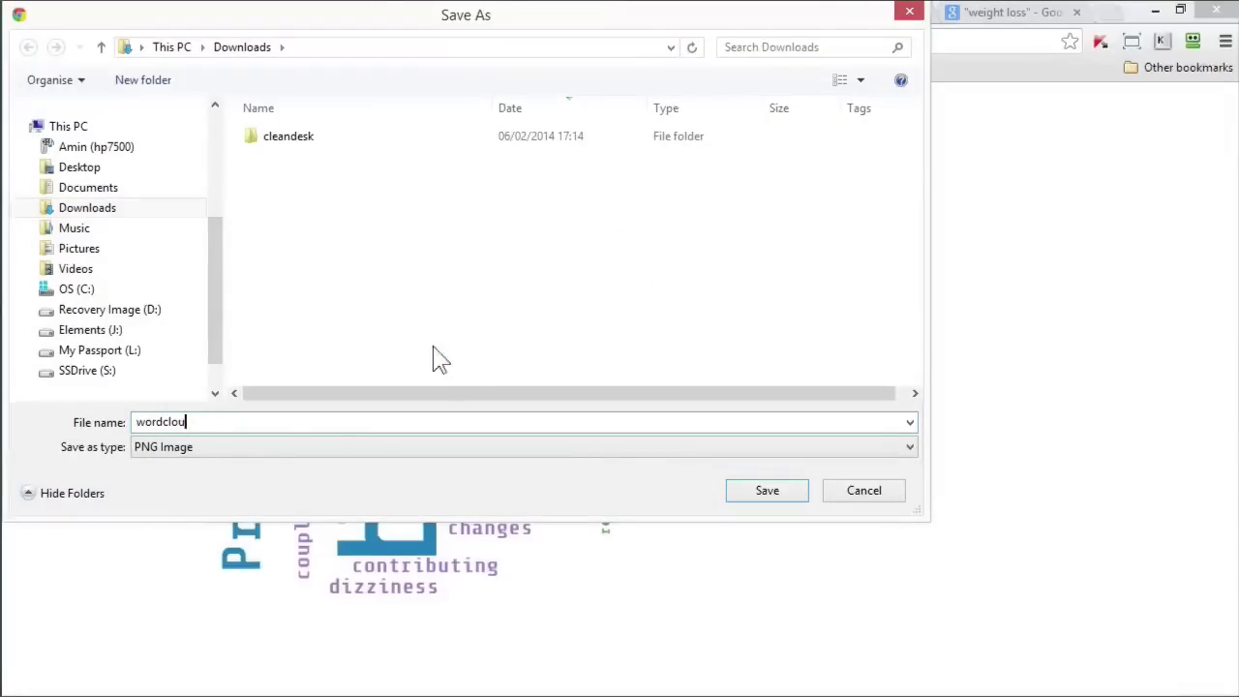
{"action": "type", "text": "d1"}
{"action": "left_click", "coordinate": [770, 495]}
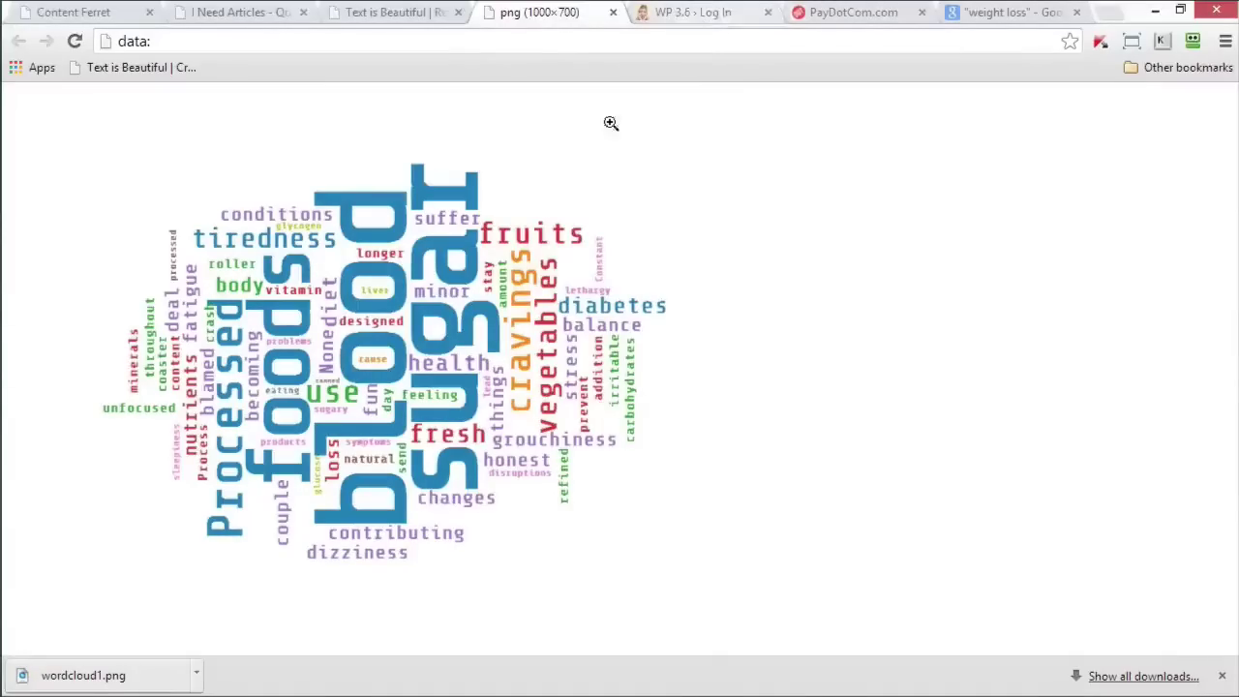
{"action": "left_click", "coordinate": [612, 12]}
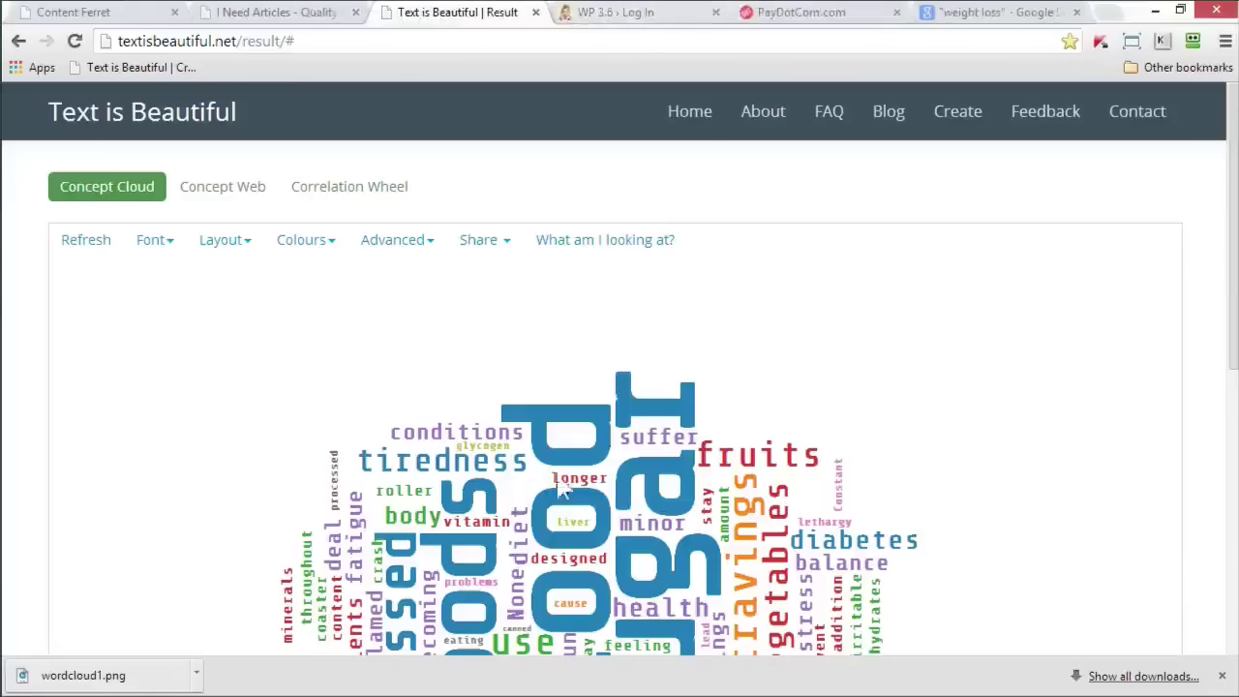
{"action": "left_click", "coordinate": [504, 242]}
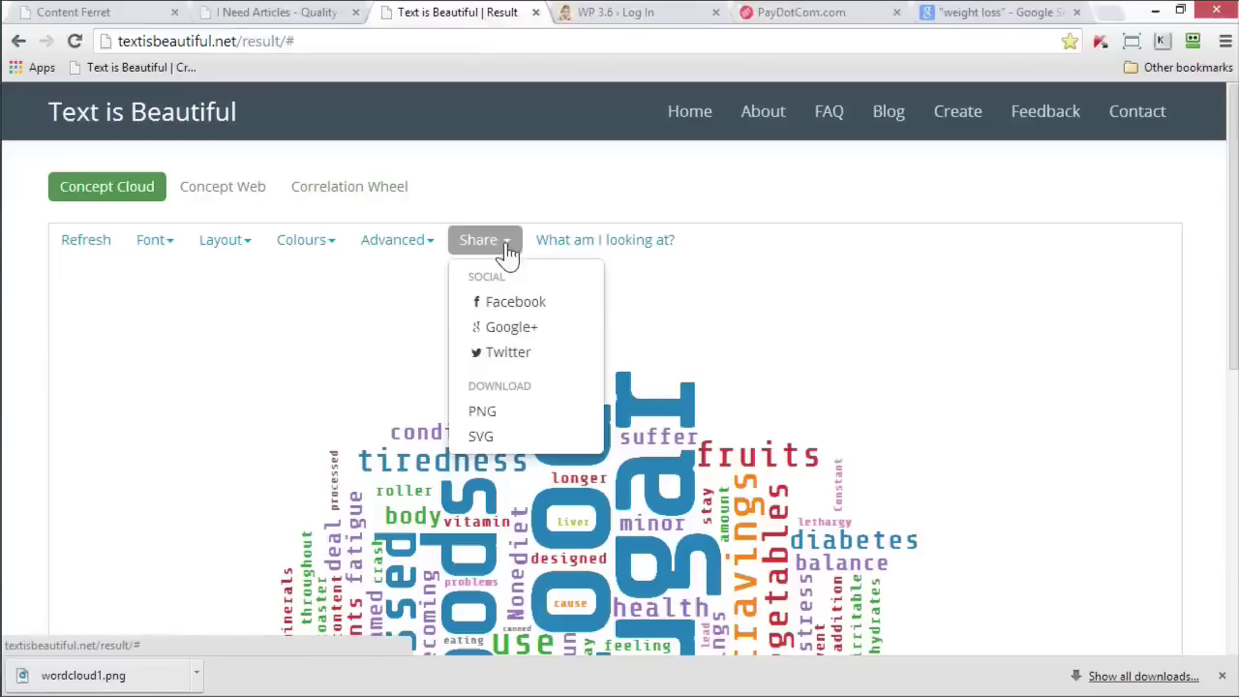
{"action": "left_click", "coordinate": [489, 414]}
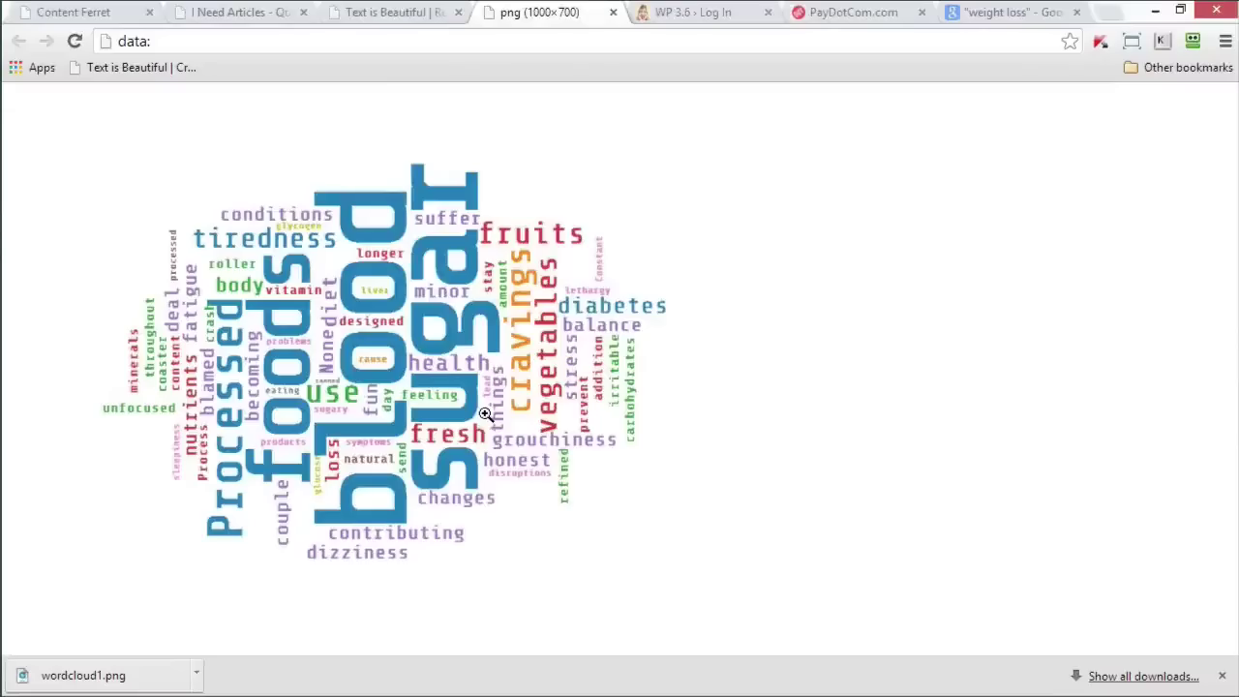
{"action": "right_click", "coordinate": [402, 293]}
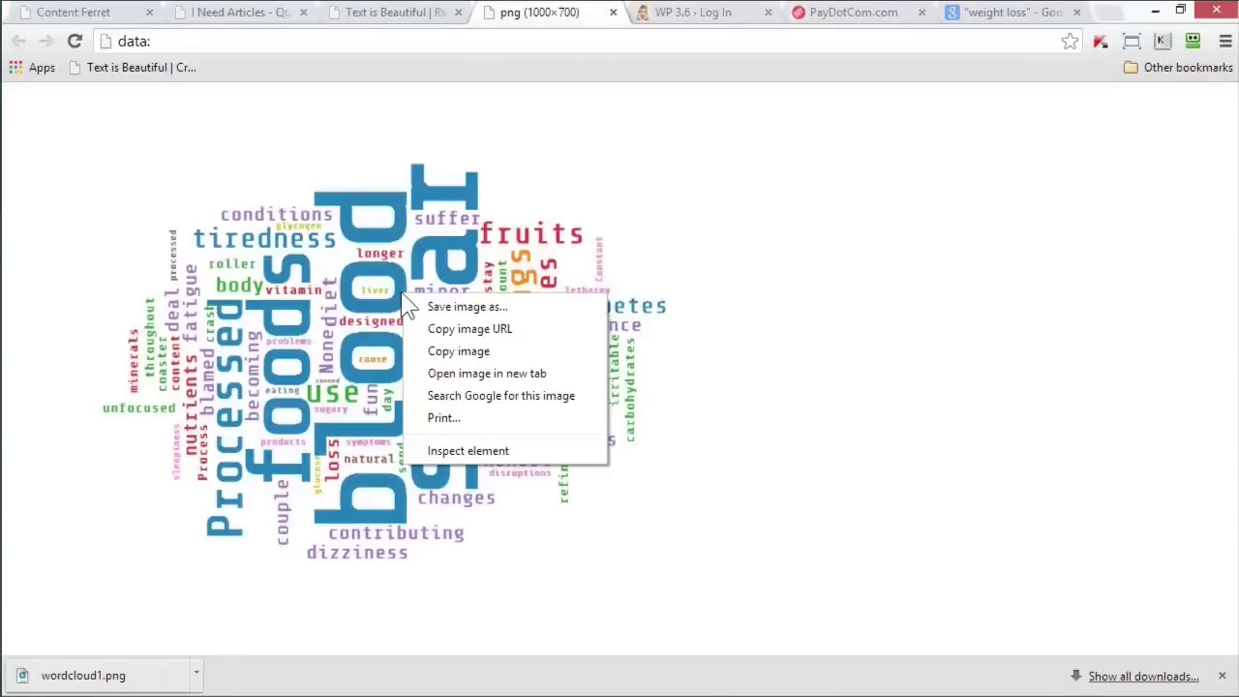
{"action": "left_click", "coordinate": [470, 308]}
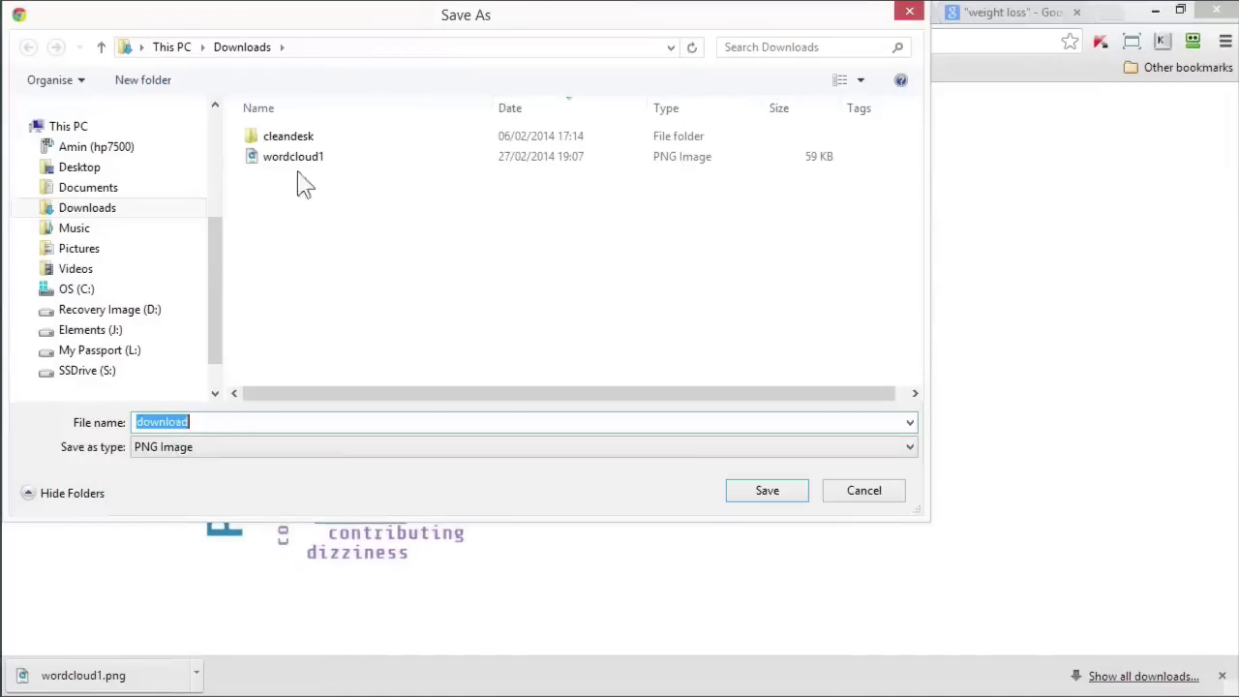
{"action": "left_click", "coordinate": [852, 496]}
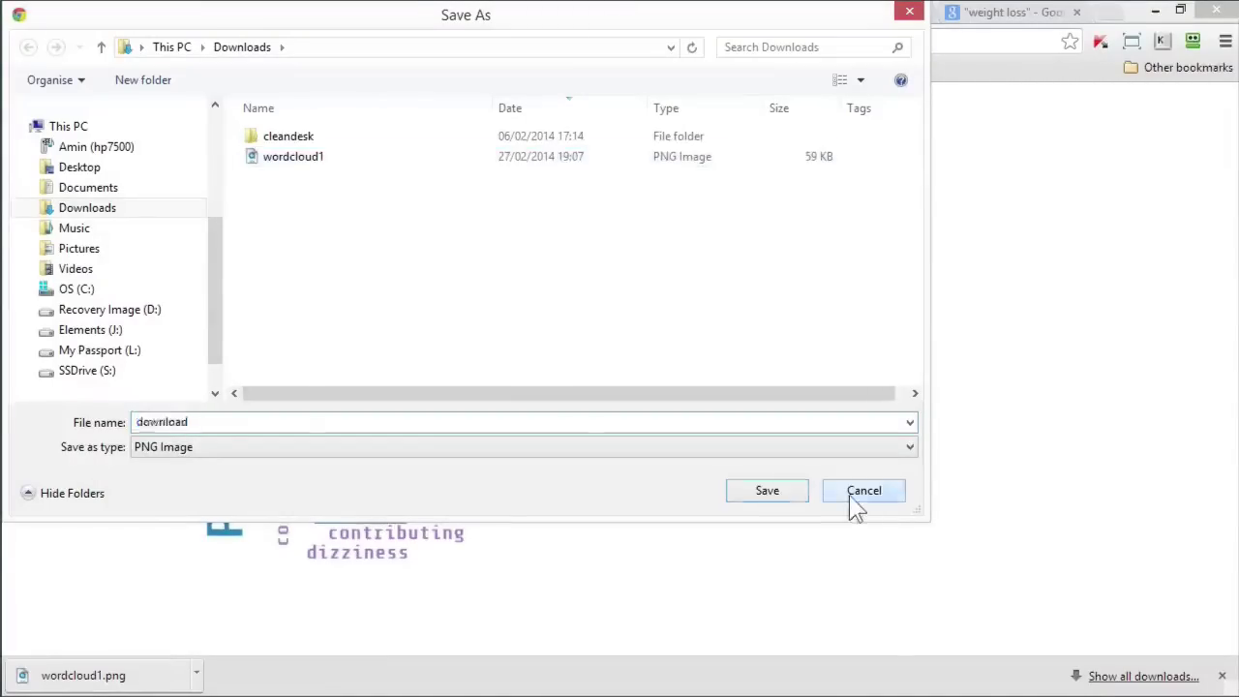
- Switch to the WordPress dashboard and add a new page titled "Sample word cloud image"
{"action": "left_click", "coordinate": [692, 14]}
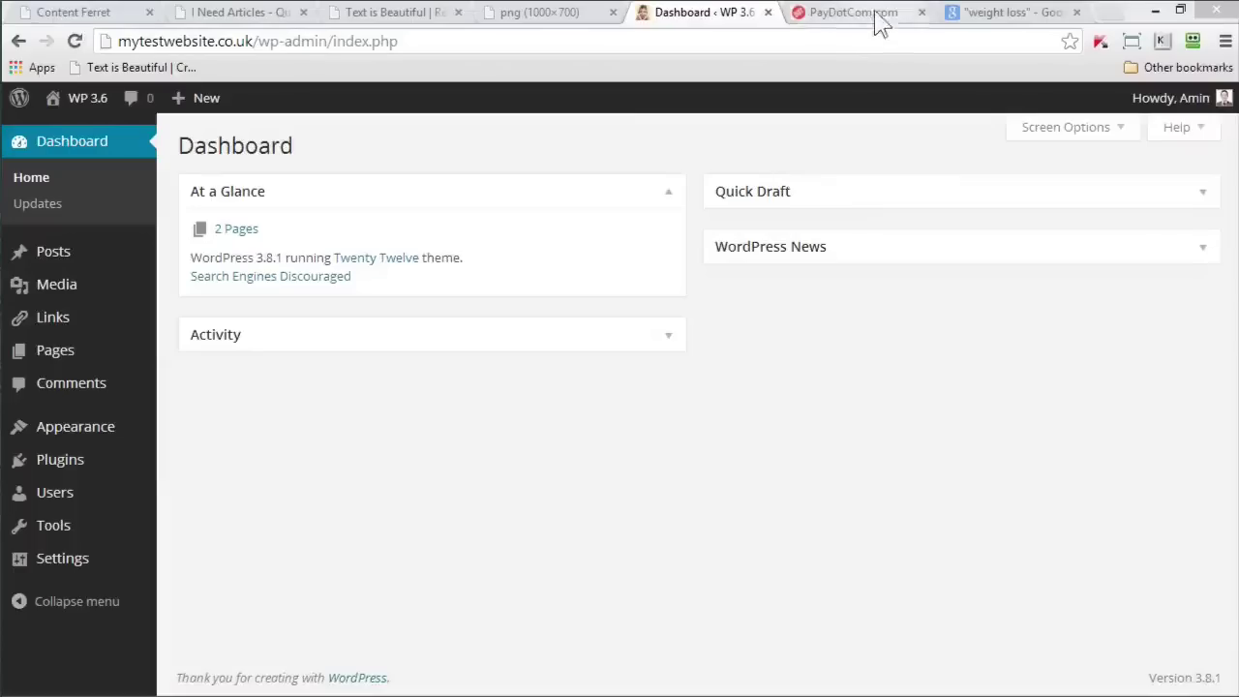
{"action": "mouse_move", "coordinate": [56, 354]}
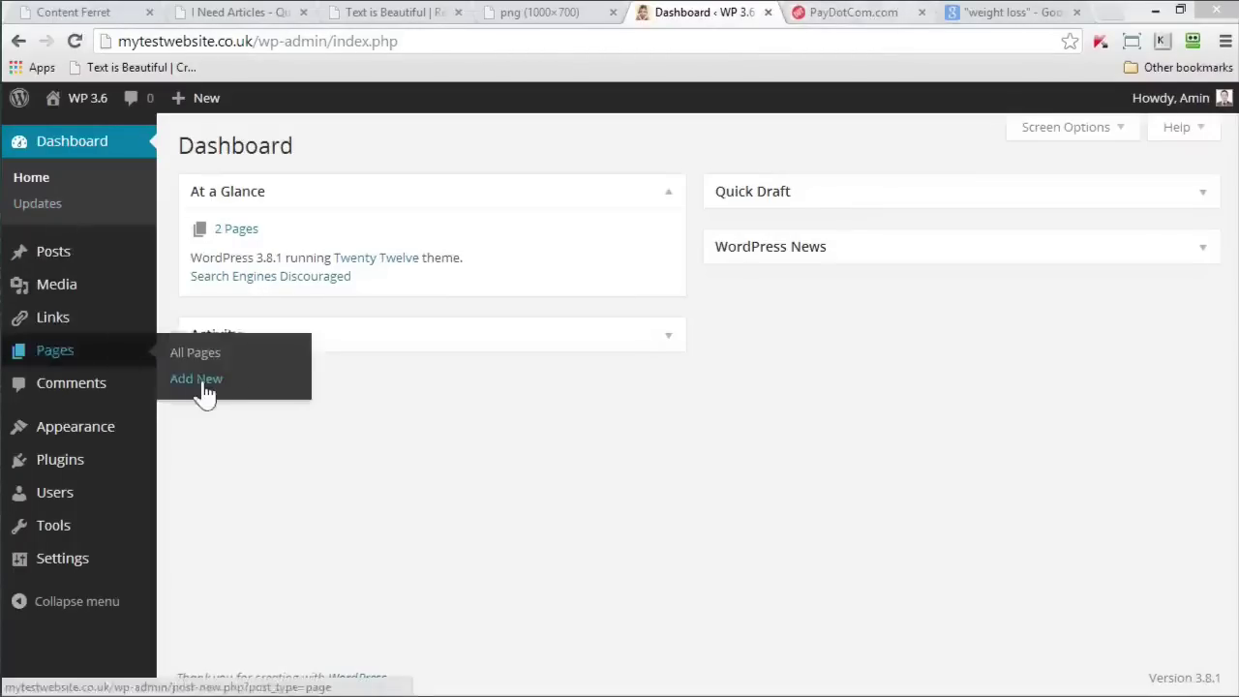
{"action": "left_click", "coordinate": [202, 379]}
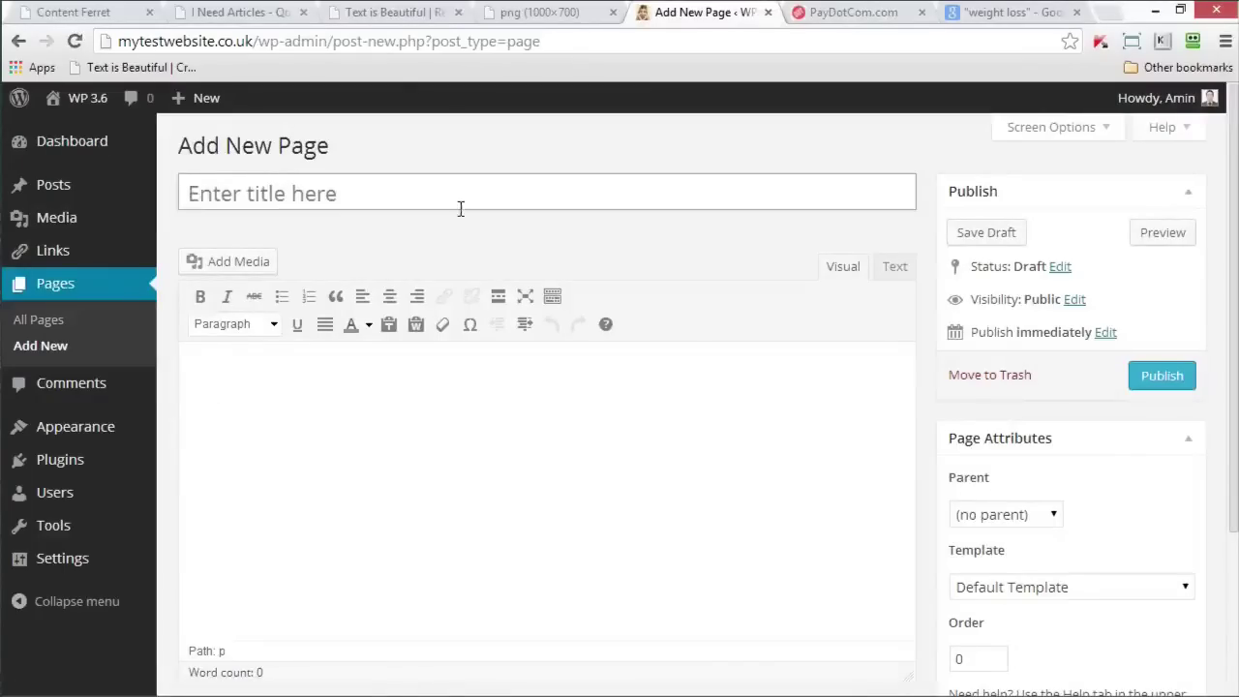
{"action": "type", "text": "Sample wo"}
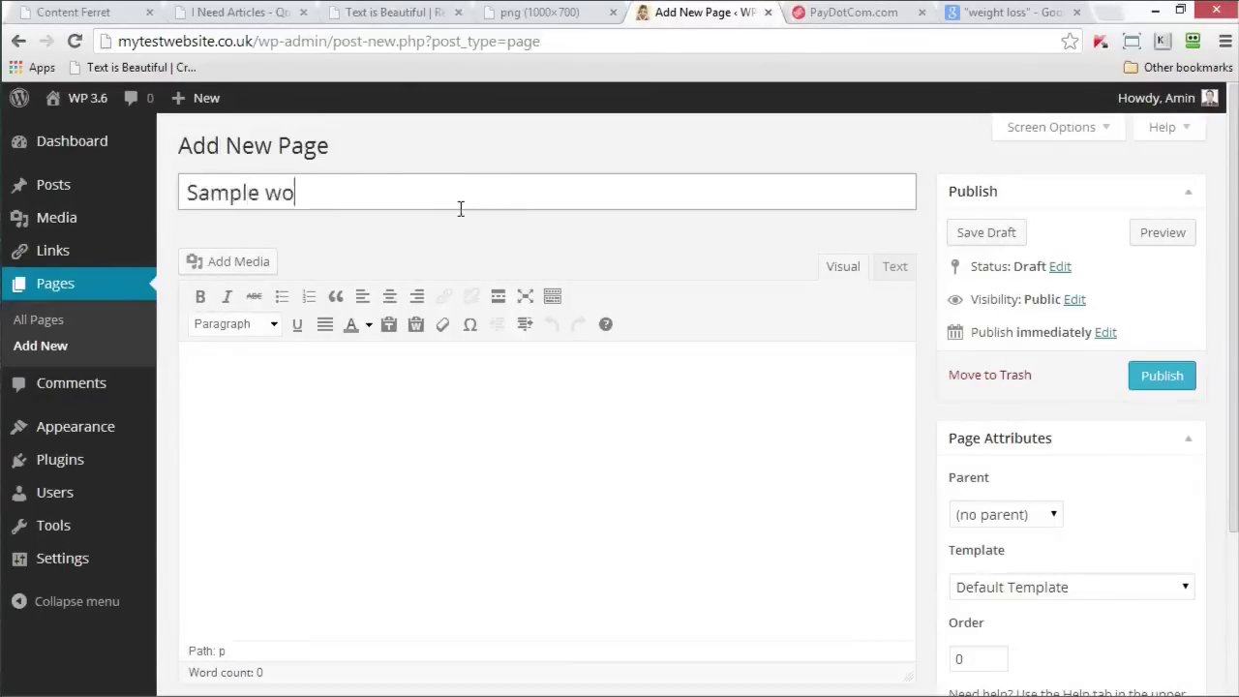
{"action": "type", "text": "rd clound"}
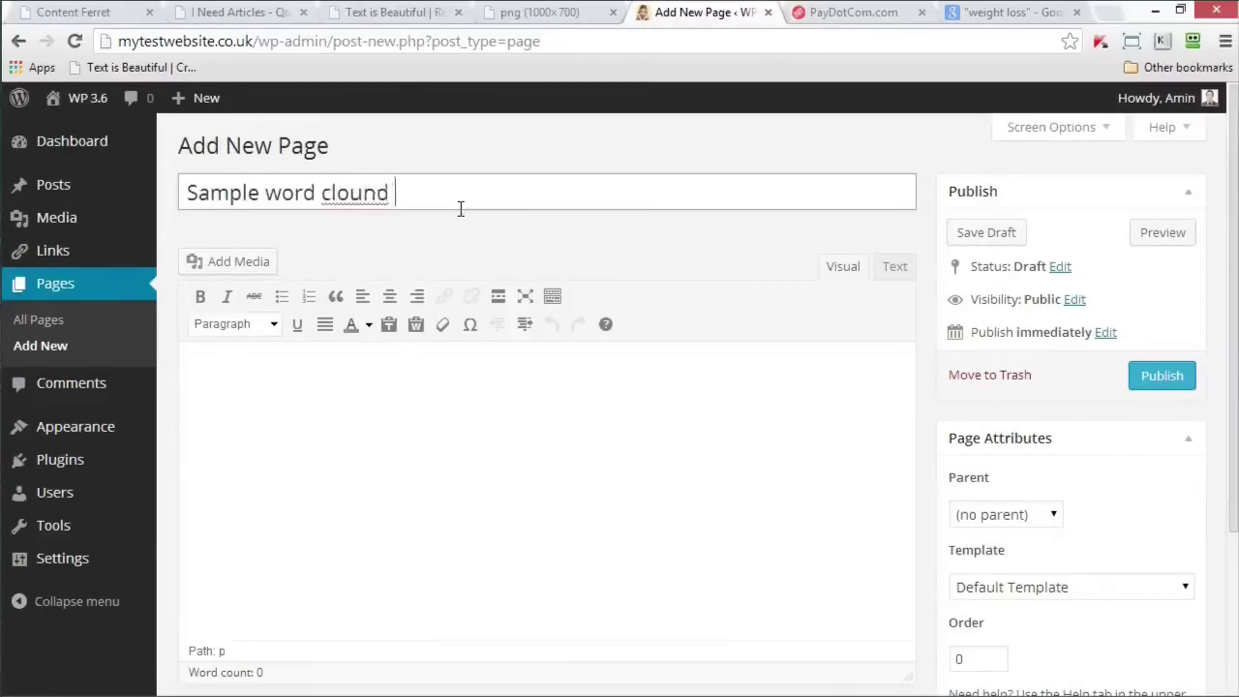
{"action": "key", "text": "BackSpace"}
{"action": "key", "text": "BackSpace"}
{"action": "key", "text": "BackSpace"}
{"action": "type", "text": "d image"}
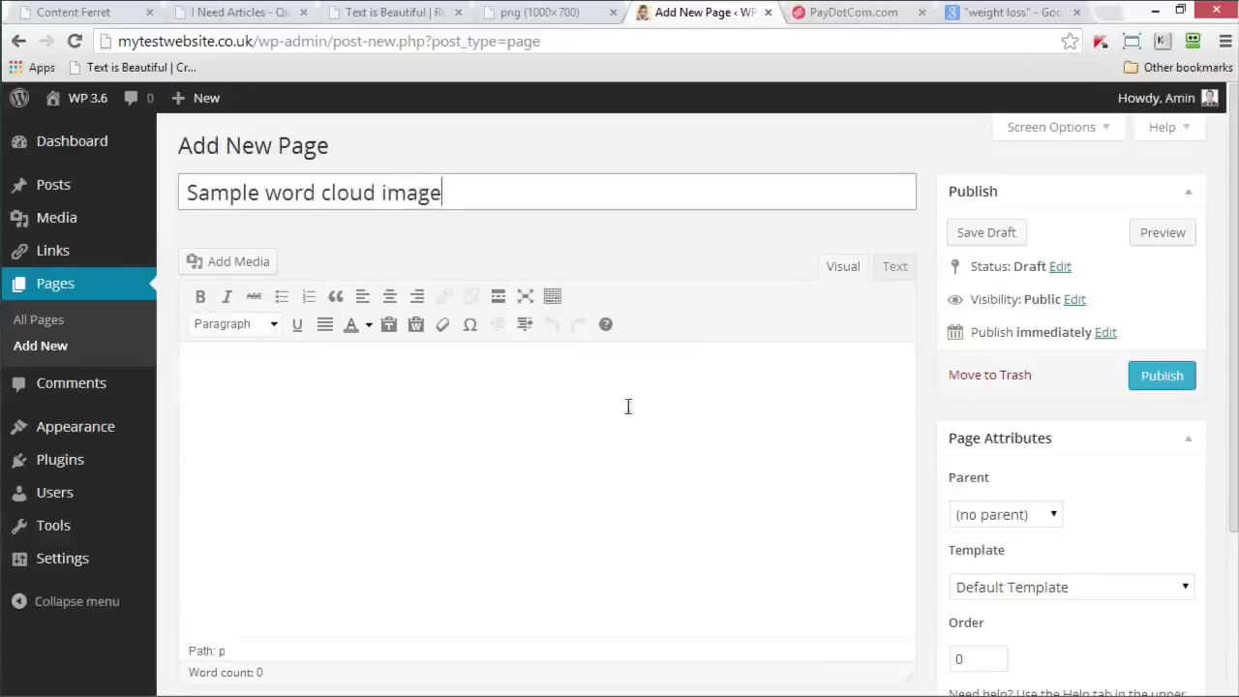
- Upload the wordcloud1 image from Downloads as media for the page body
{"action": "left_click", "coordinate": [636, 436]}
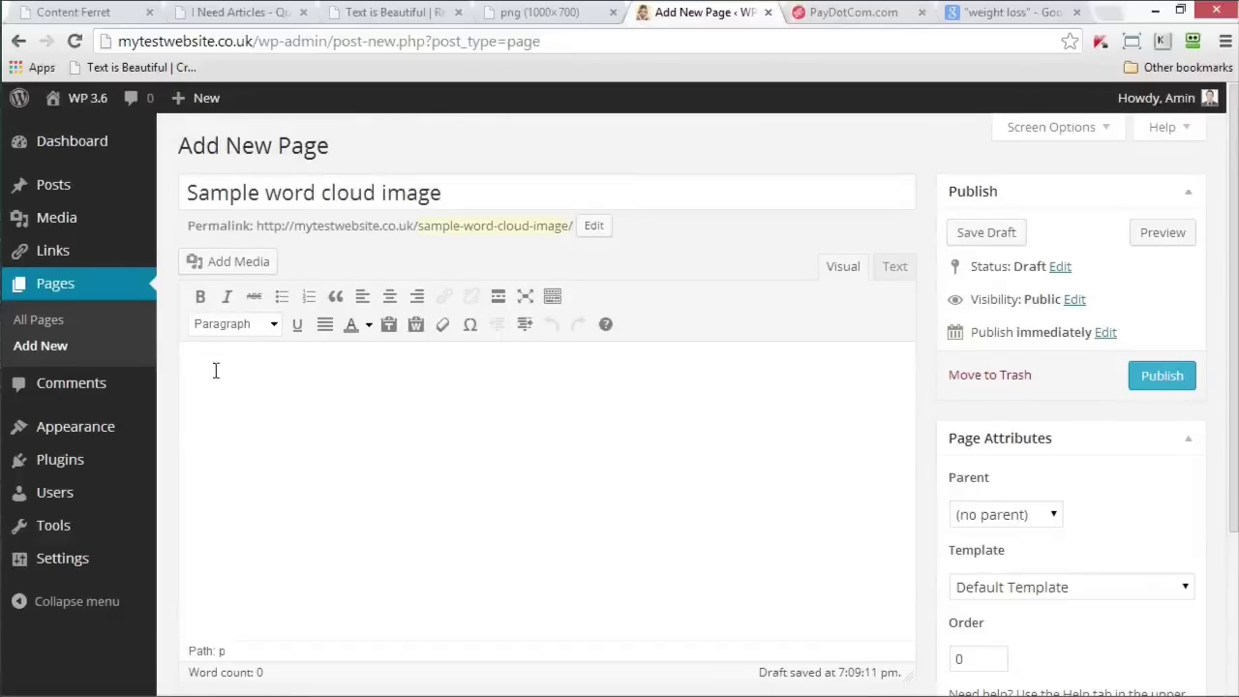
{"action": "left_click", "coordinate": [225, 273]}
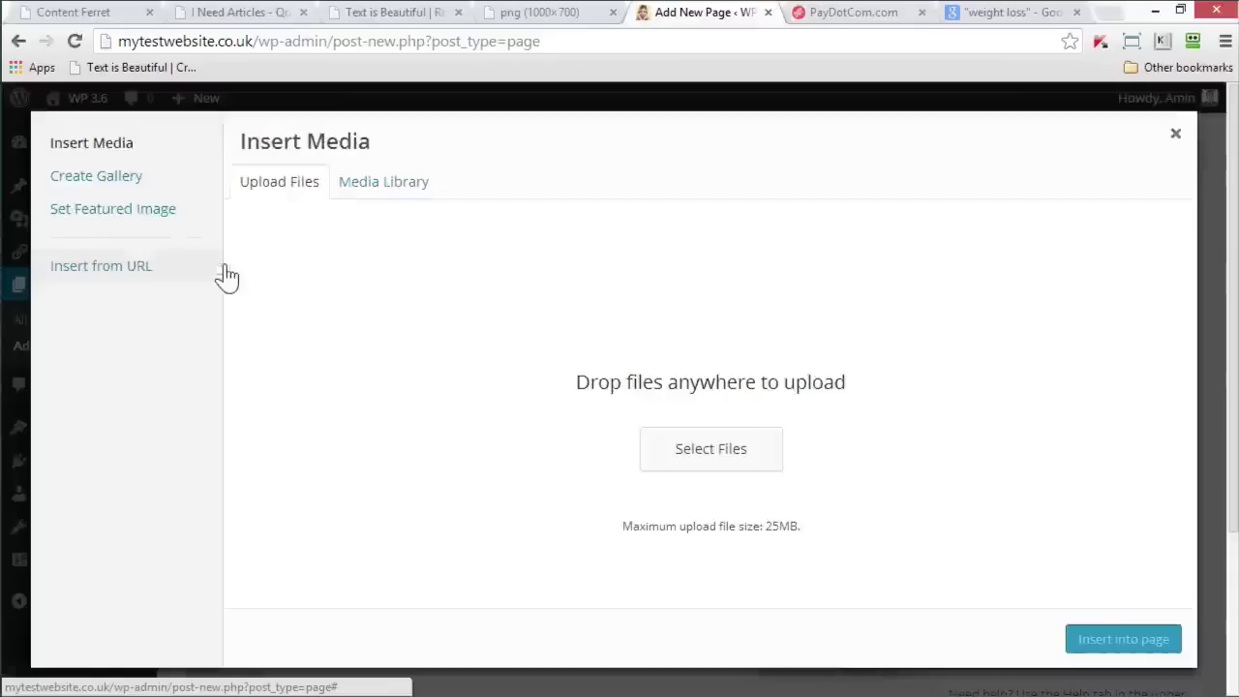
{"action": "left_click", "coordinate": [690, 455]}
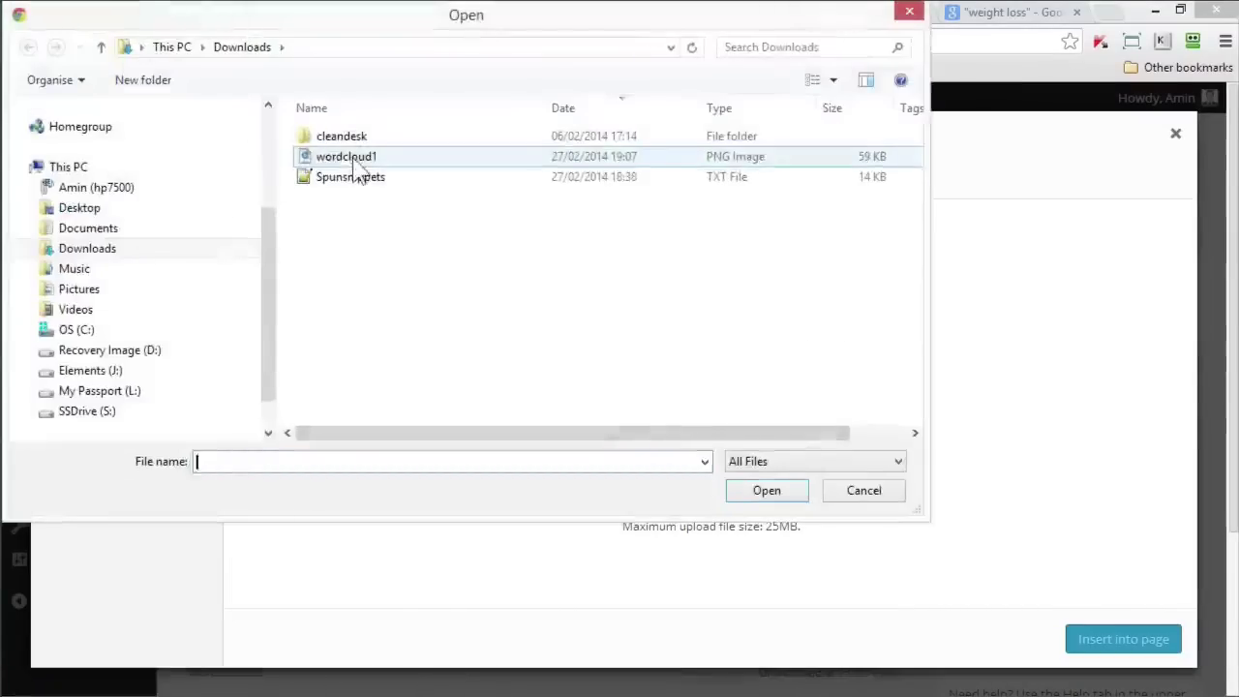
{"action": "left_click", "coordinate": [324, 158]}
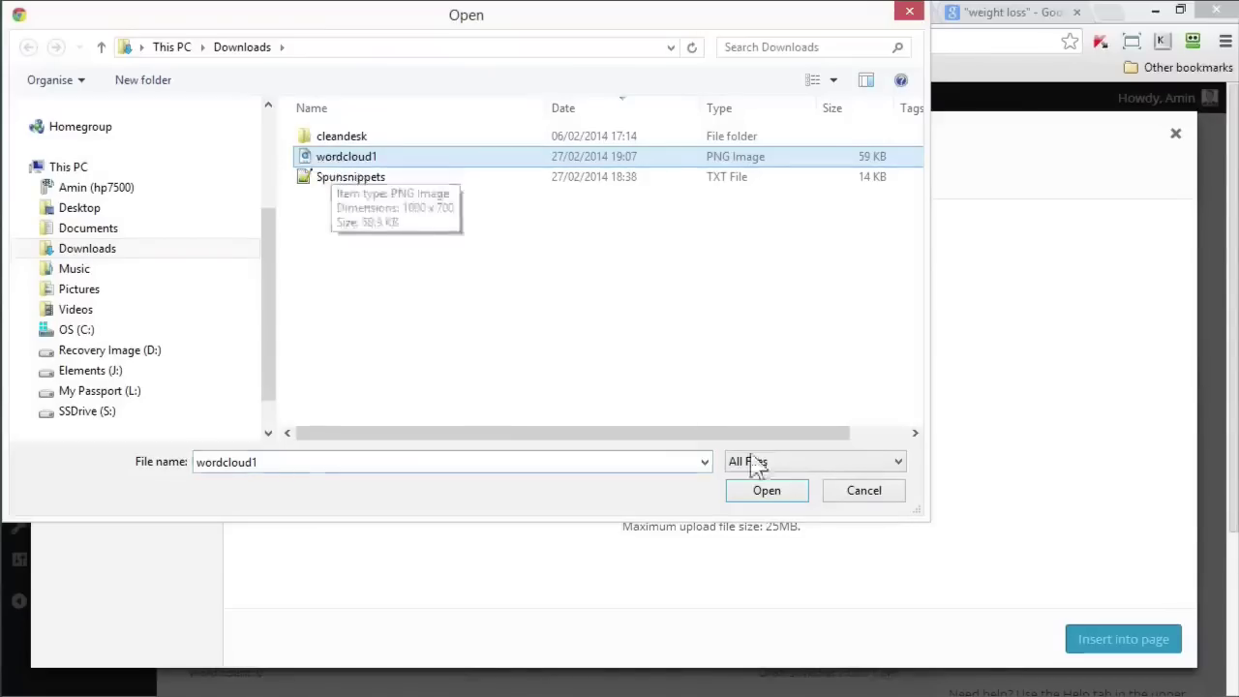
{"action": "left_click", "coordinate": [772, 493]}
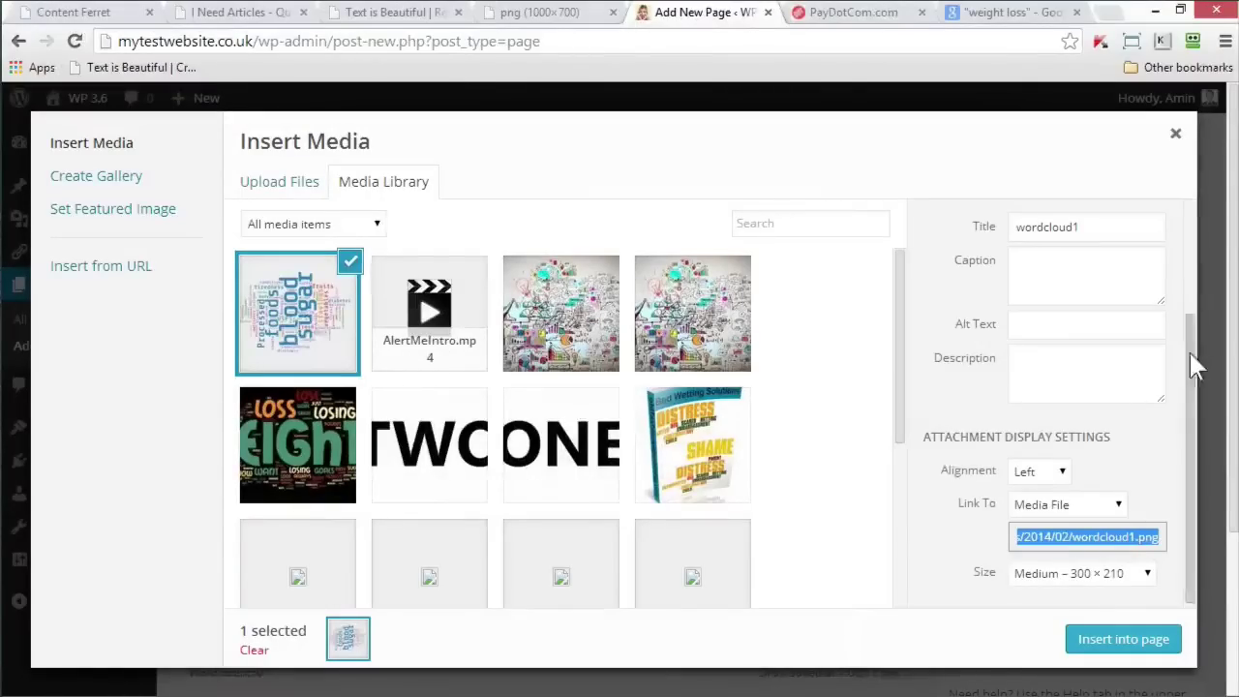
- Insert wordcloud1 into the page with Left alignment, link set to None and size Medium – 300 × 210
{"action": "left_click_drag", "start_coordinate": [1194, 362], "coordinate": [1195, 366]}
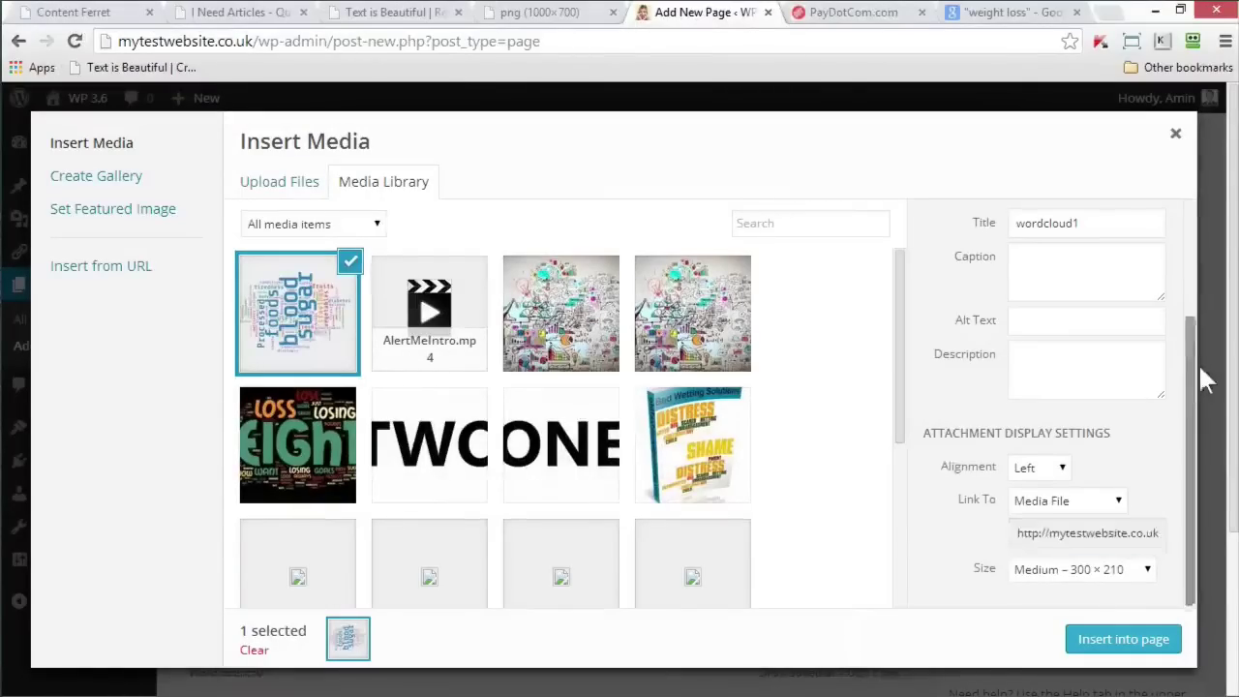
{"action": "left_click", "coordinate": [1058, 473]}
{"action": "left_click", "coordinate": [1038, 494]}
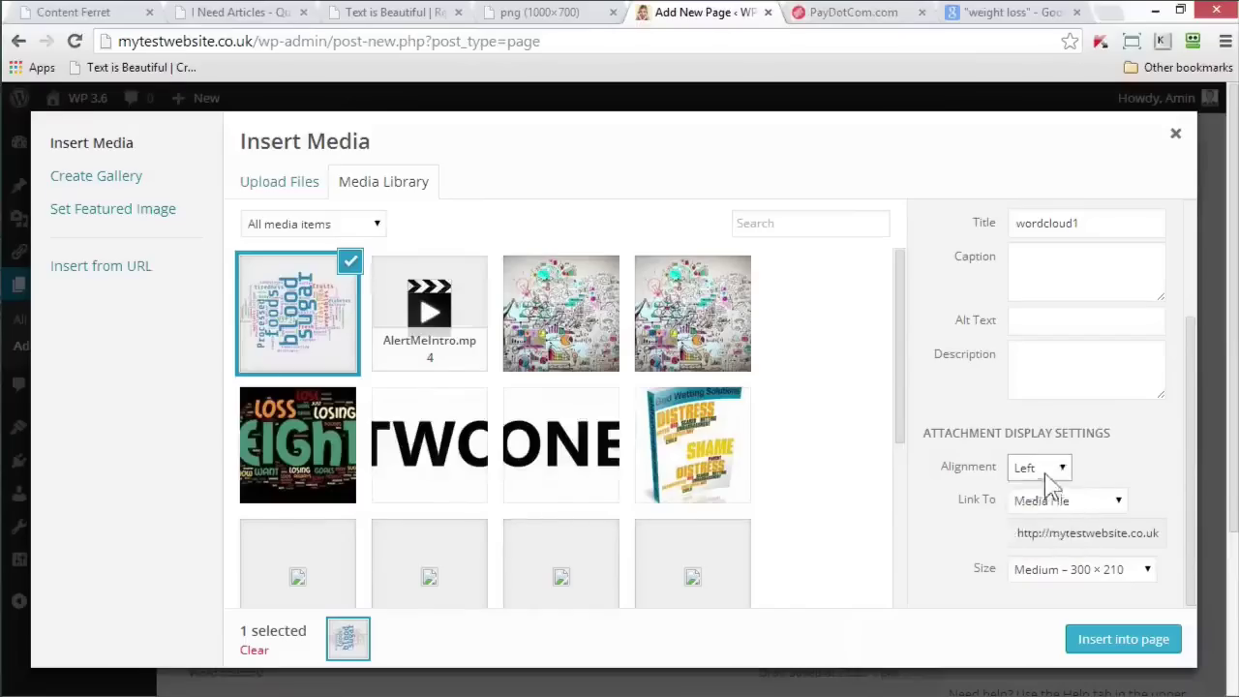
{"action": "left_click", "coordinate": [1046, 474]}
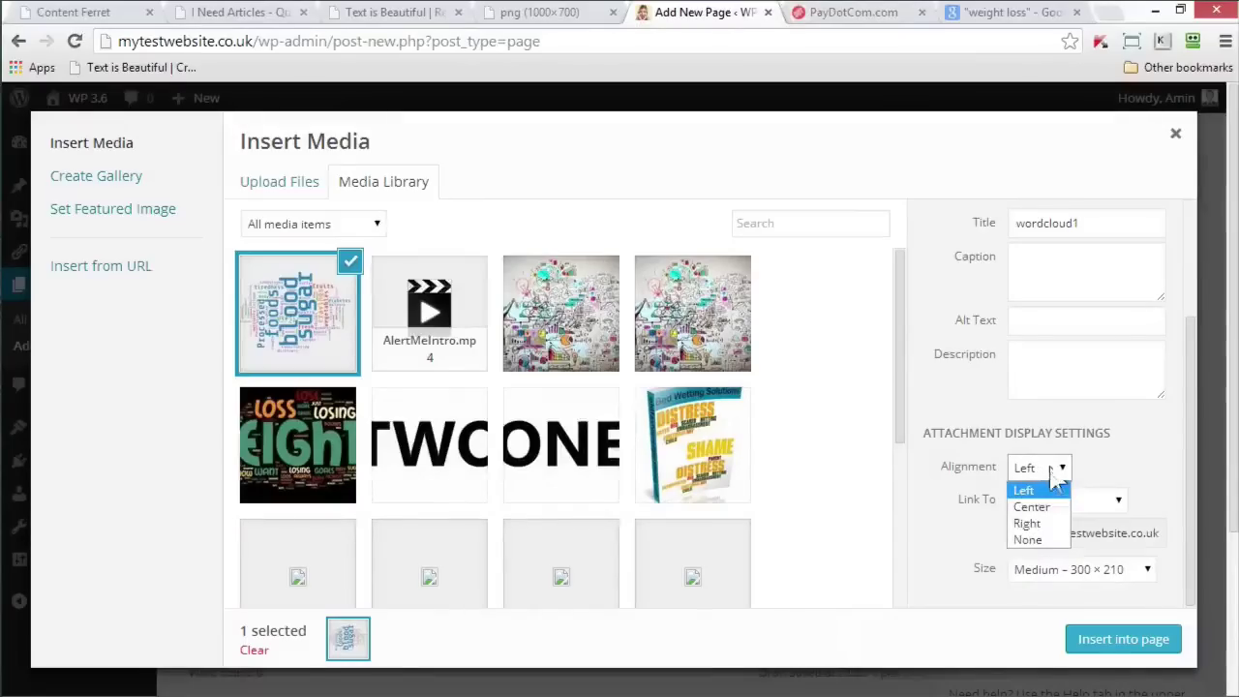
{"action": "left_click", "coordinate": [1053, 489]}
{"action": "left_click", "coordinate": [1114, 507]}
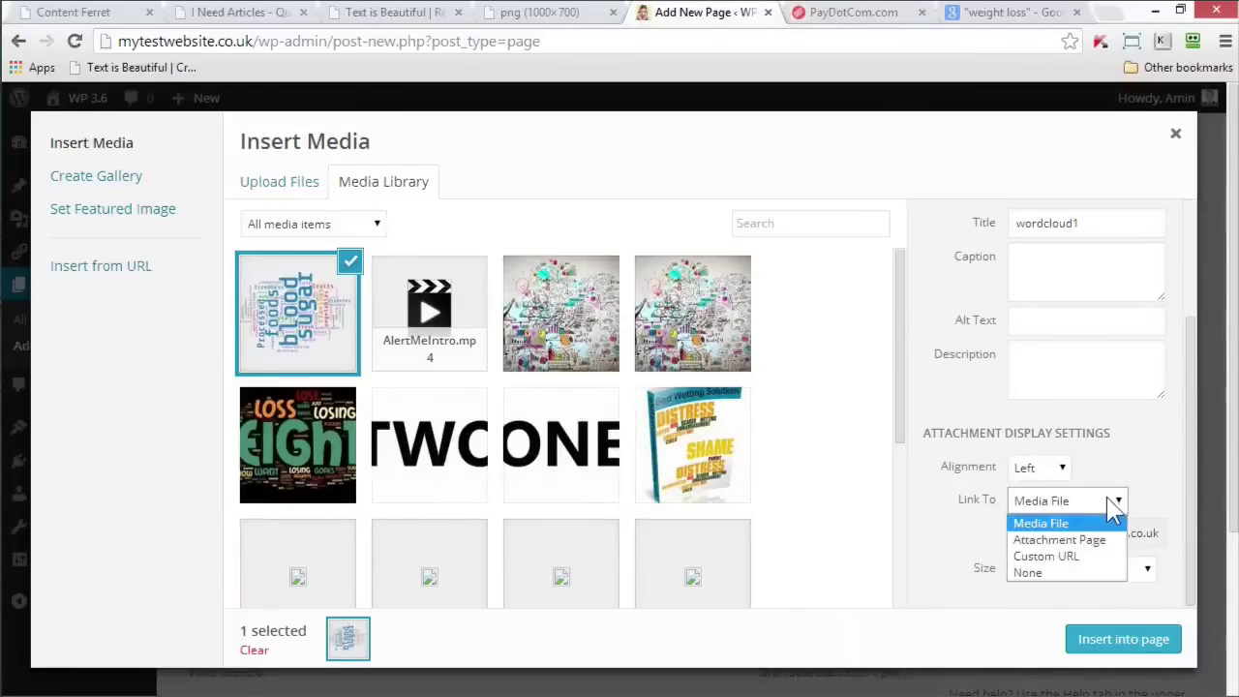
{"action": "left_click", "coordinate": [1045, 573]}
{"action": "left_click", "coordinate": [1109, 572]}
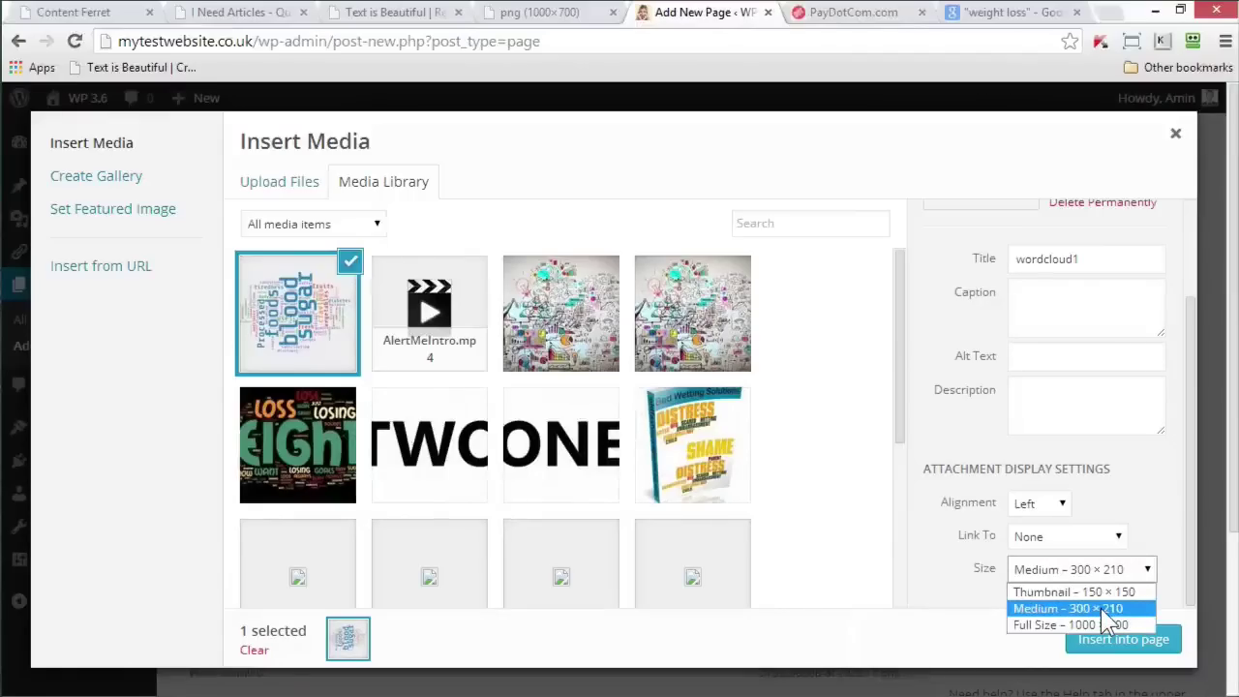
{"action": "left_click", "coordinate": [1104, 610]}
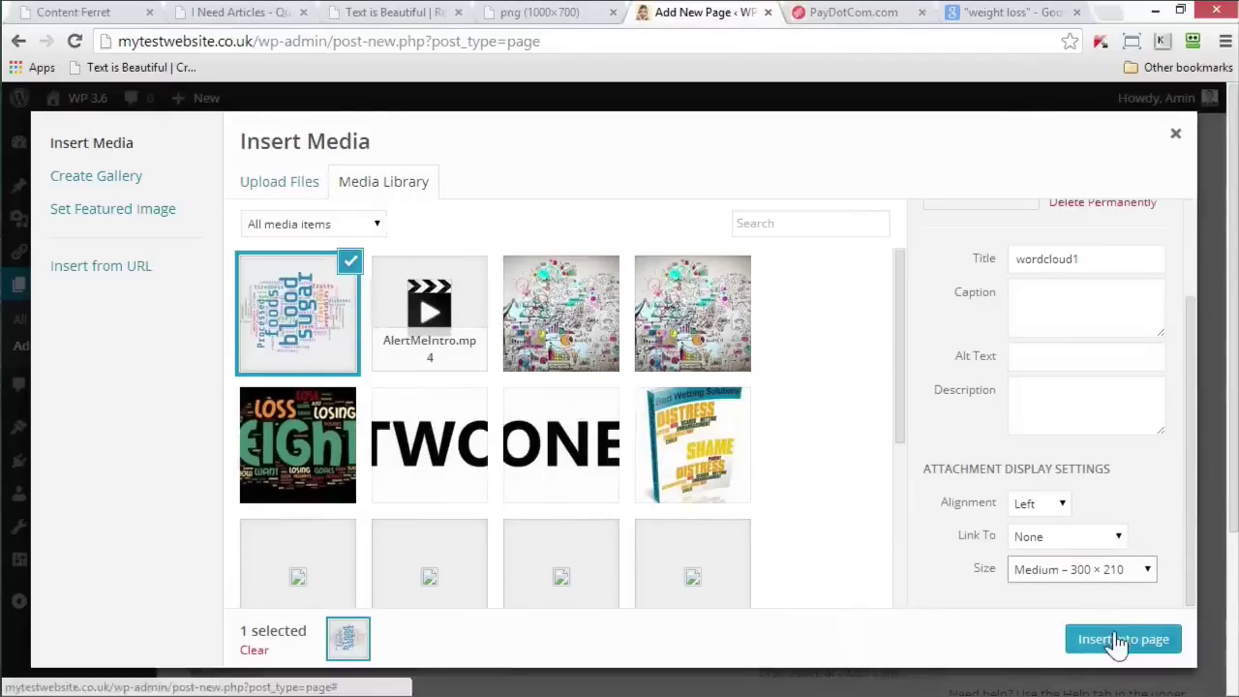
{"action": "left_click", "coordinate": [1118, 640]}
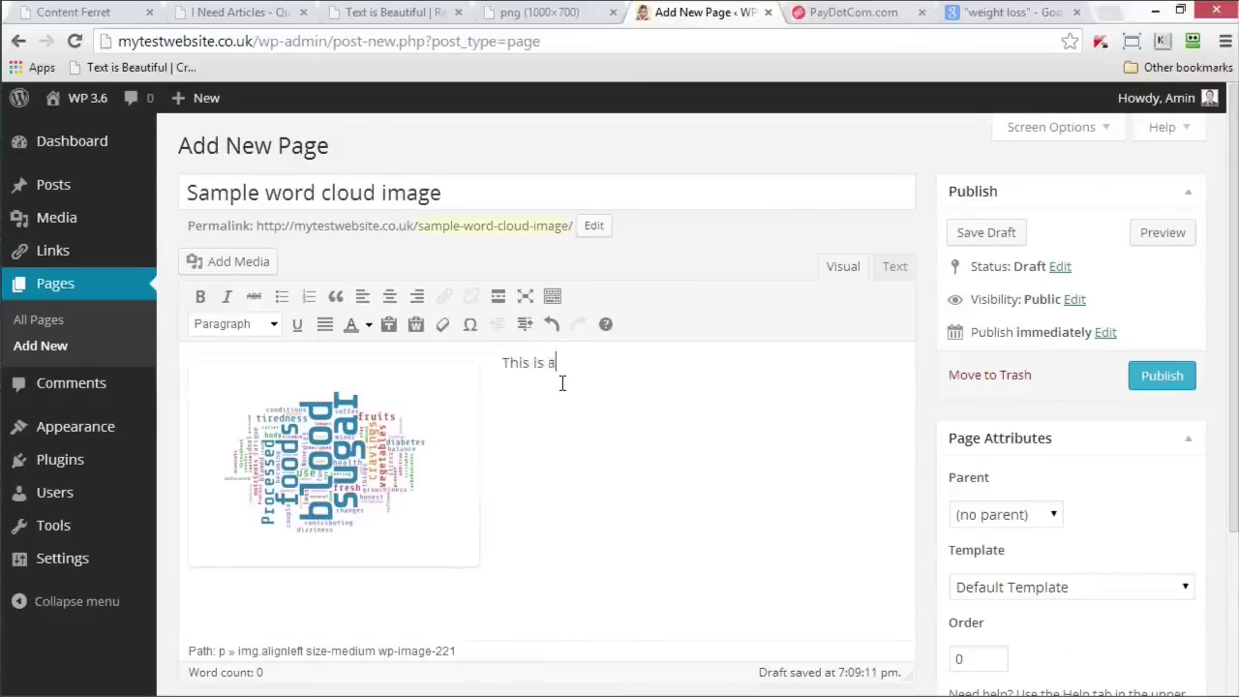
- Write "This is an example of a wordcloud that enhances the look of this page." as the page's body text
{"action": "type", "text": "n"}
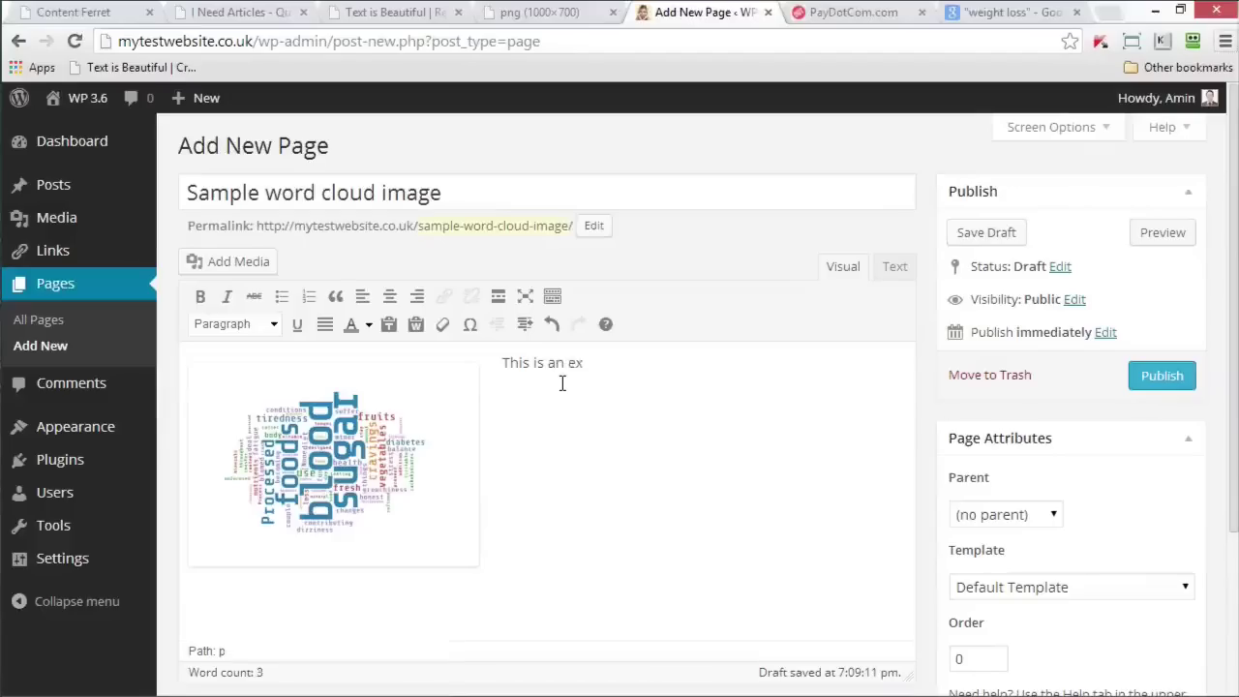
{"action": "type", "text": " example of a wor"}
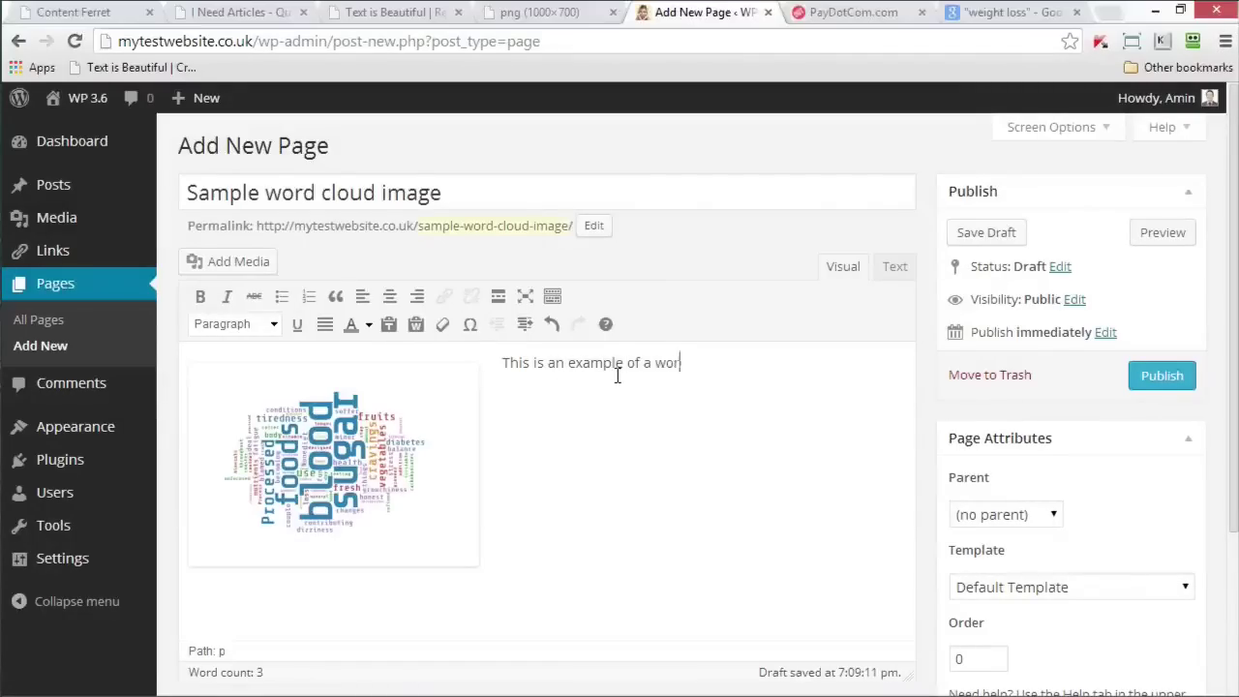
{"action": "type", "text": "oud"}
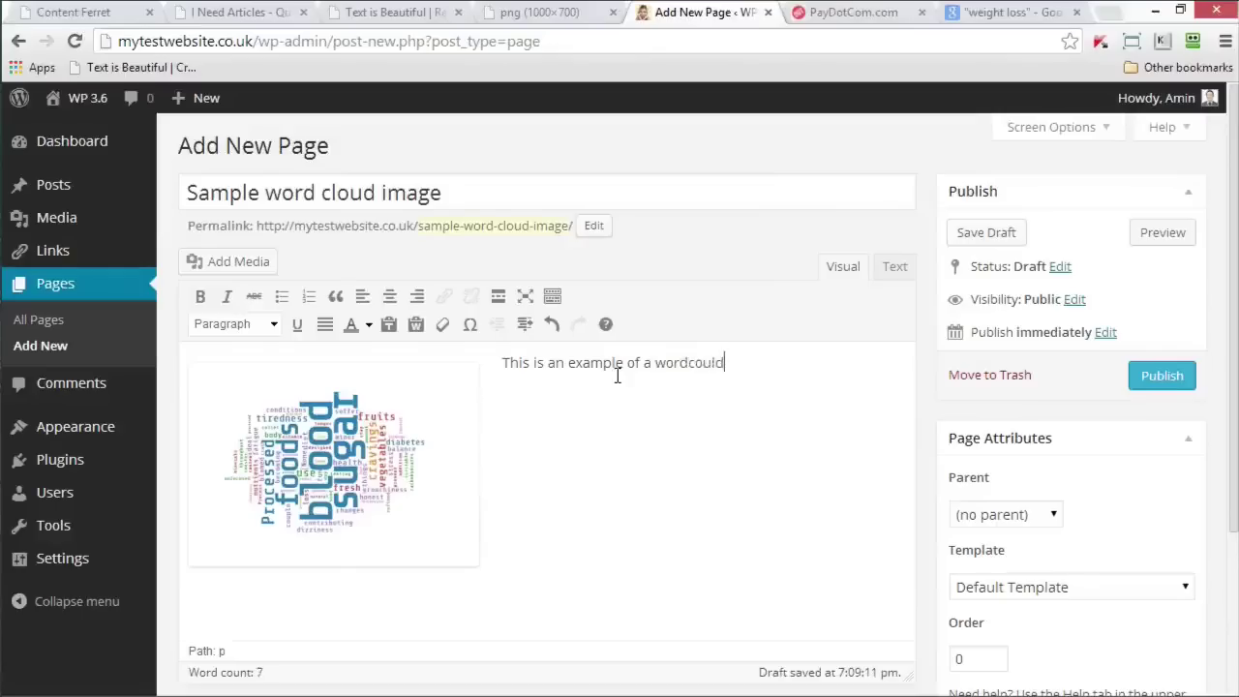
{"action": "key", "text": "BackSpace"}
{"action": "key", "text": "BackSpace"}
{"action": "key", "text": "BackSpace"}
{"action": "type", "text": "loud that enhanc"}
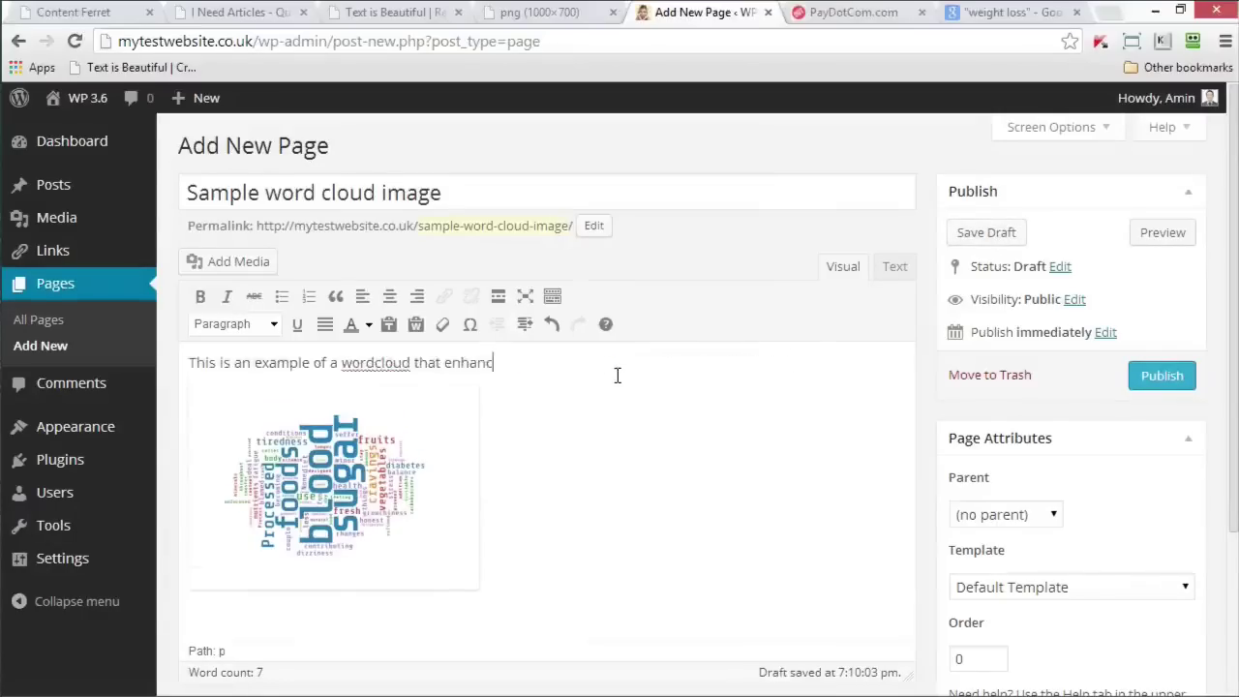
{"action": "type", "text": "es the look of the"}
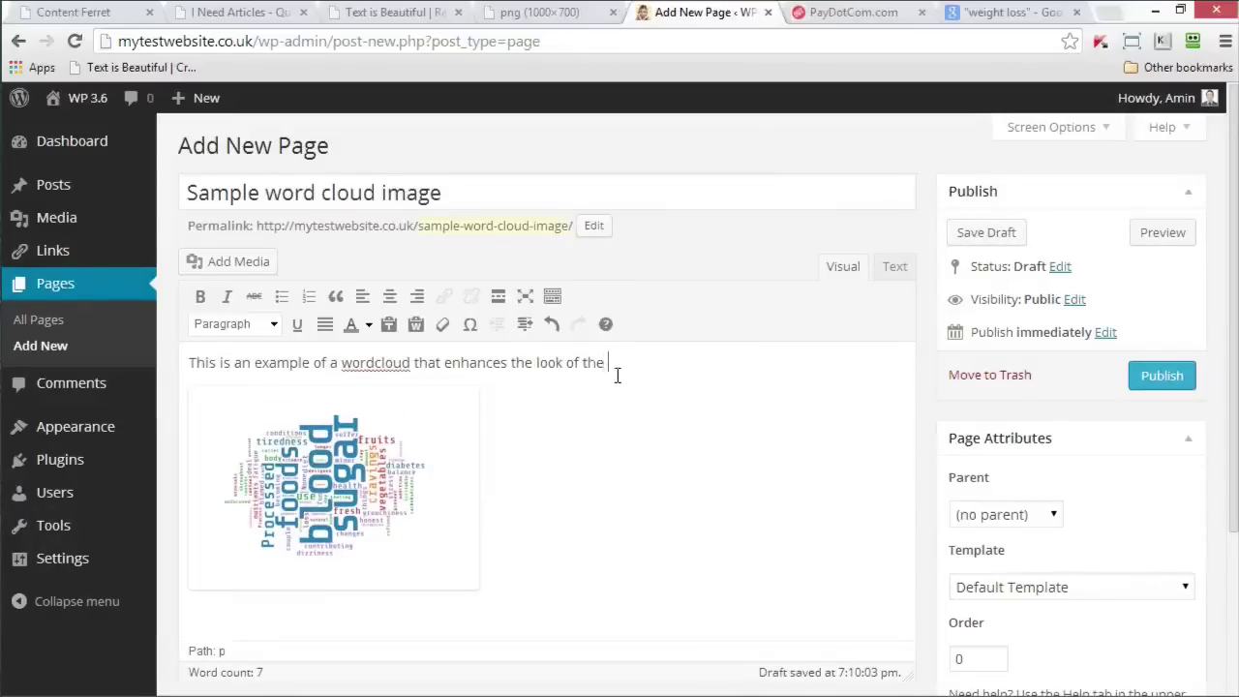
{"action": "key", "text": "BackSpace"}
{"action": "key", "text": "BackSpace"}
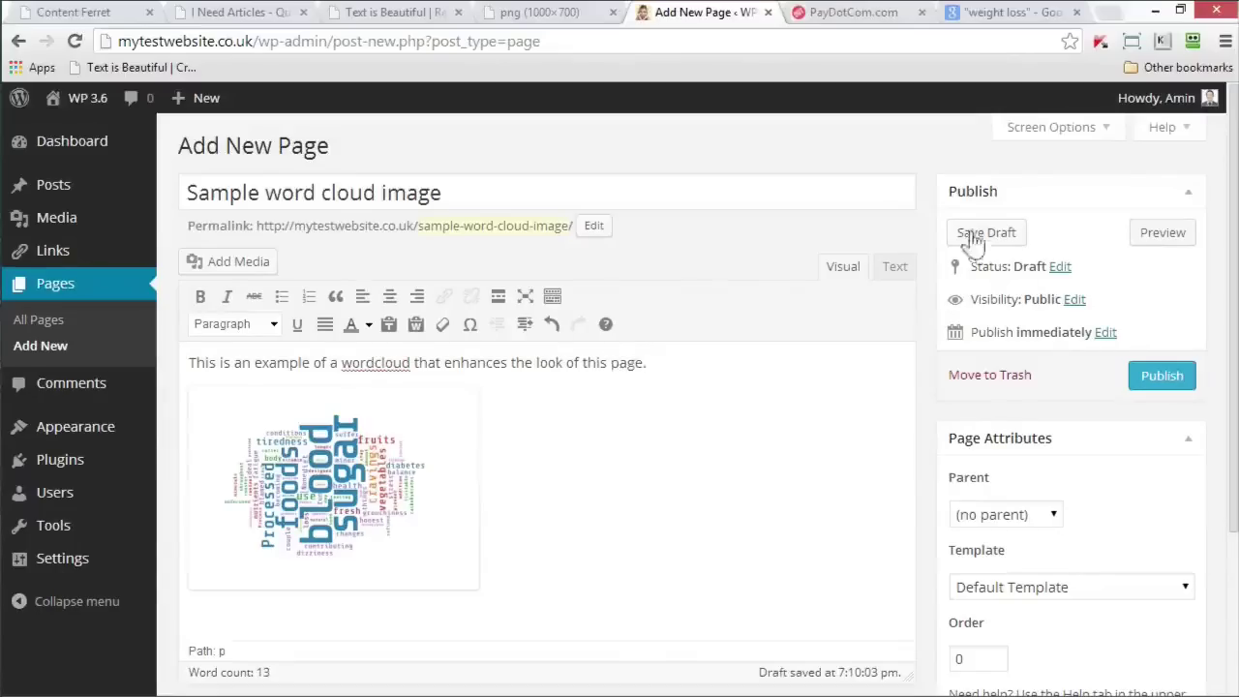
- Move the image's HTML code in front of the body sentence and return to the visual editor
{"action": "left_click", "coordinate": [889, 273]}
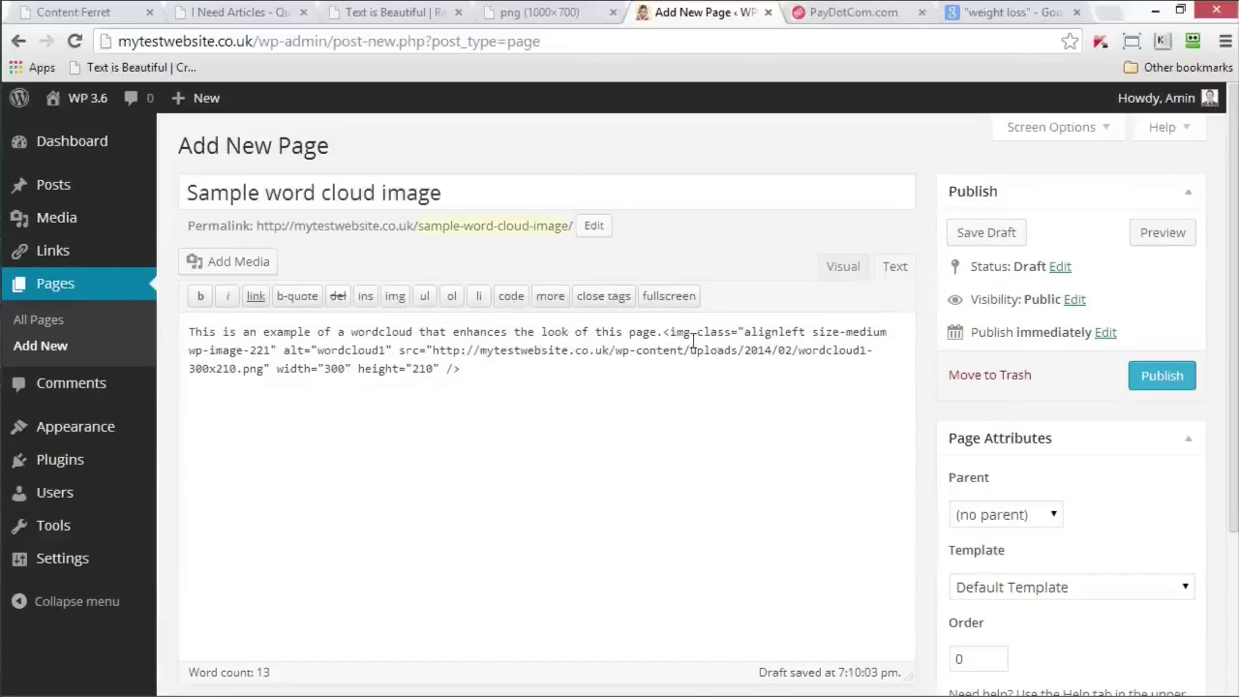
{"action": "left_click", "coordinate": [664, 332]}
{"action": "left_click", "coordinate": [728, 375], "text": "shift"}
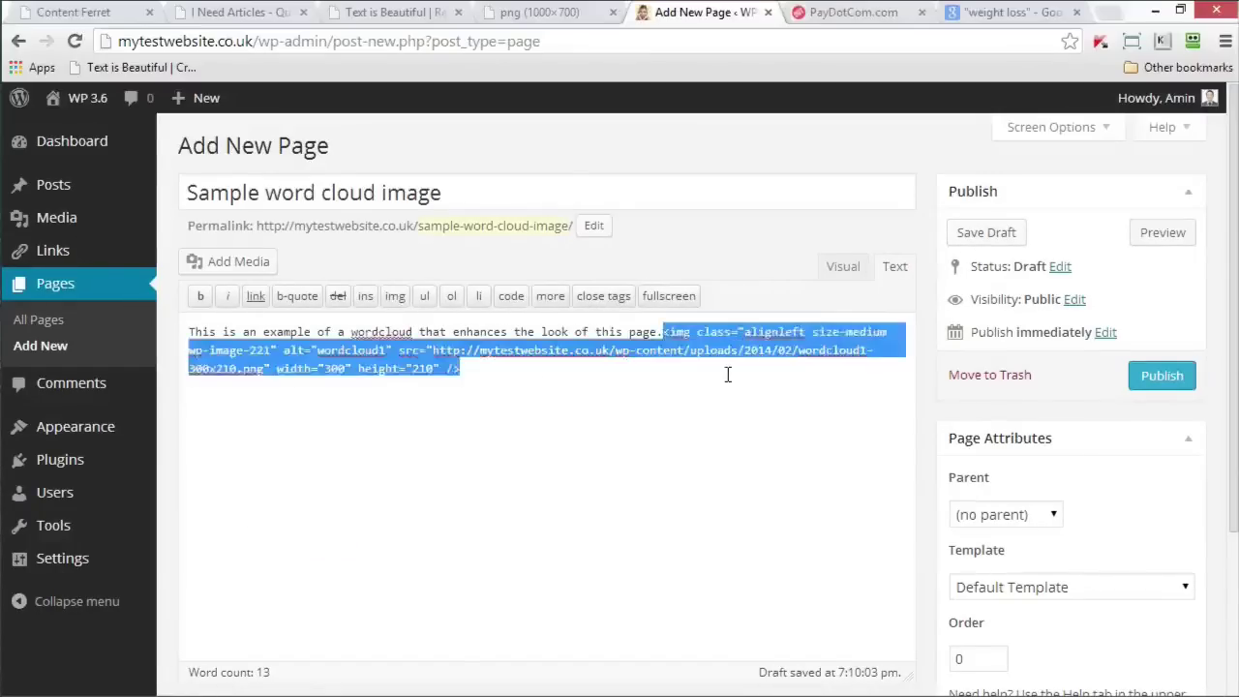
{"action": "key", "text": "ctrl+x"}
{"action": "key", "text": "ctrl+v"}
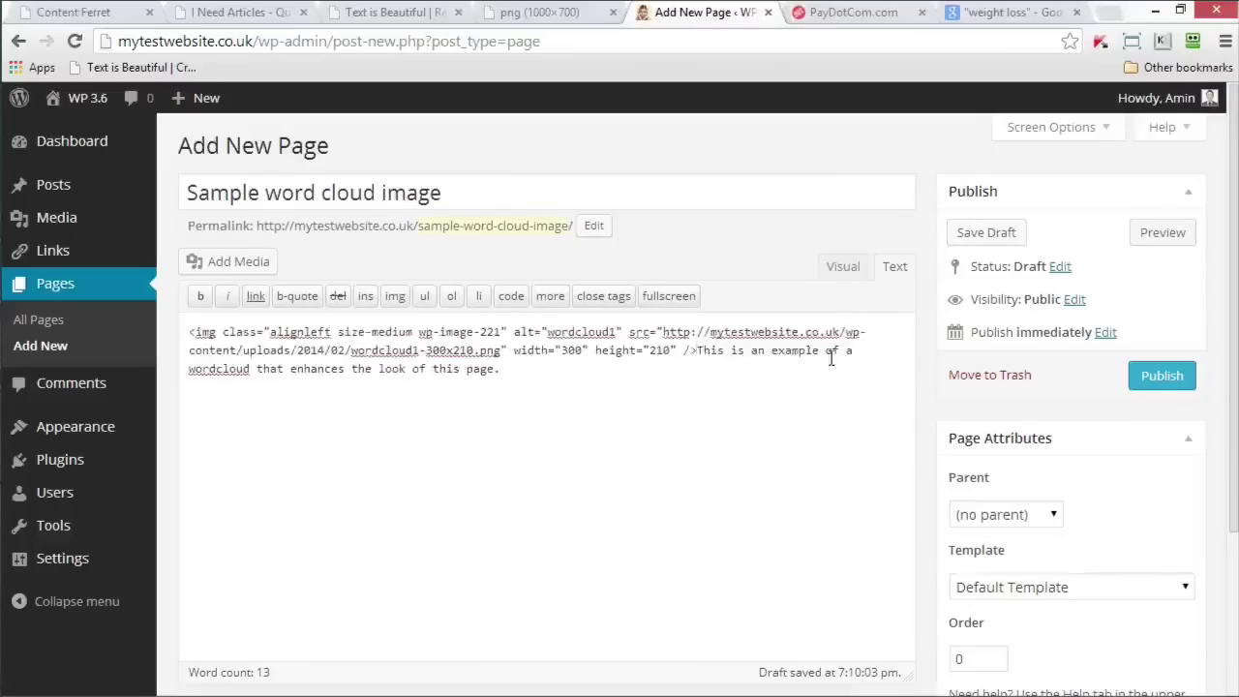
{"action": "left_click", "coordinate": [842, 266]}
- Publish the word cloud page, view it live in a new browser tab and select its web address
{"action": "left_click", "coordinate": [1162, 379]}
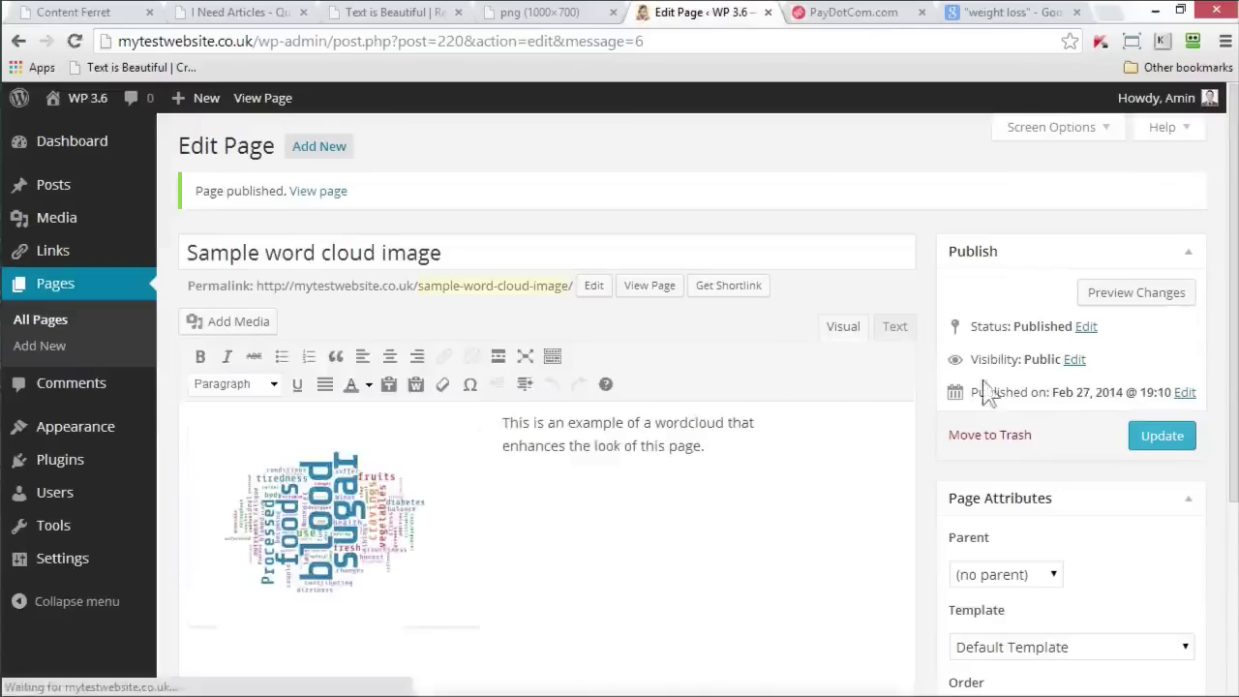
{"action": "middle_click", "coordinate": [650, 288]}
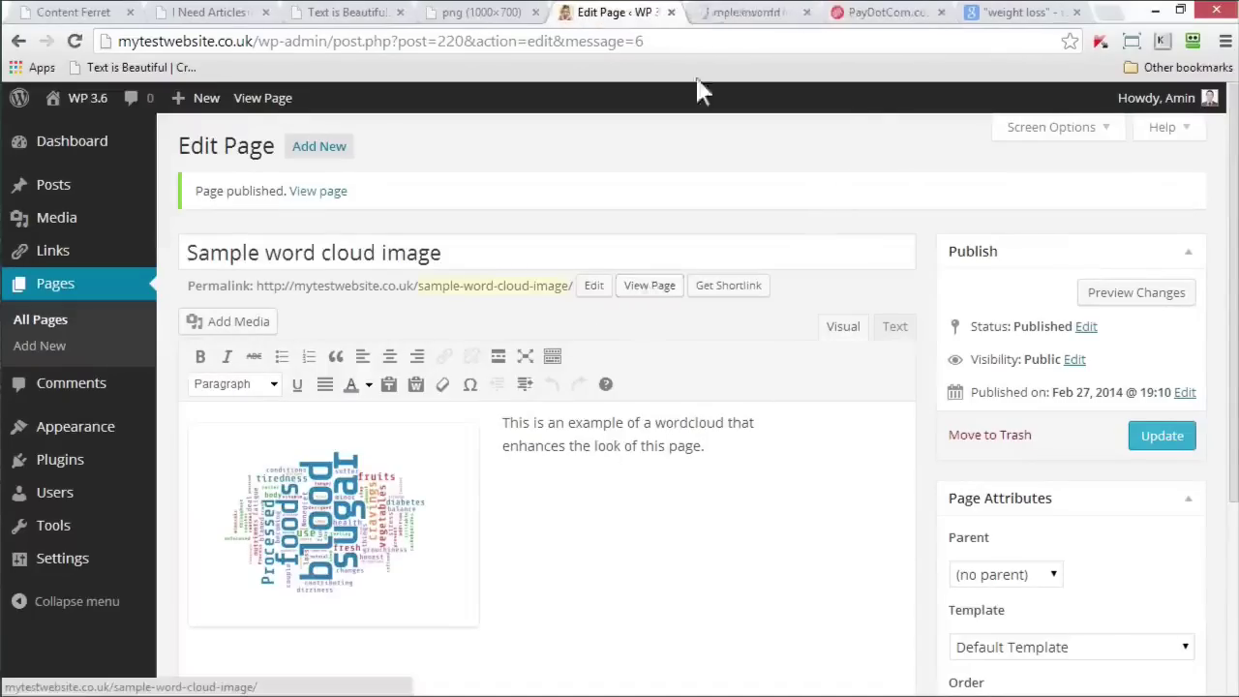
{"action": "left_click", "coordinate": [740, 12]}
{"action": "left_click", "coordinate": [665, 43]}
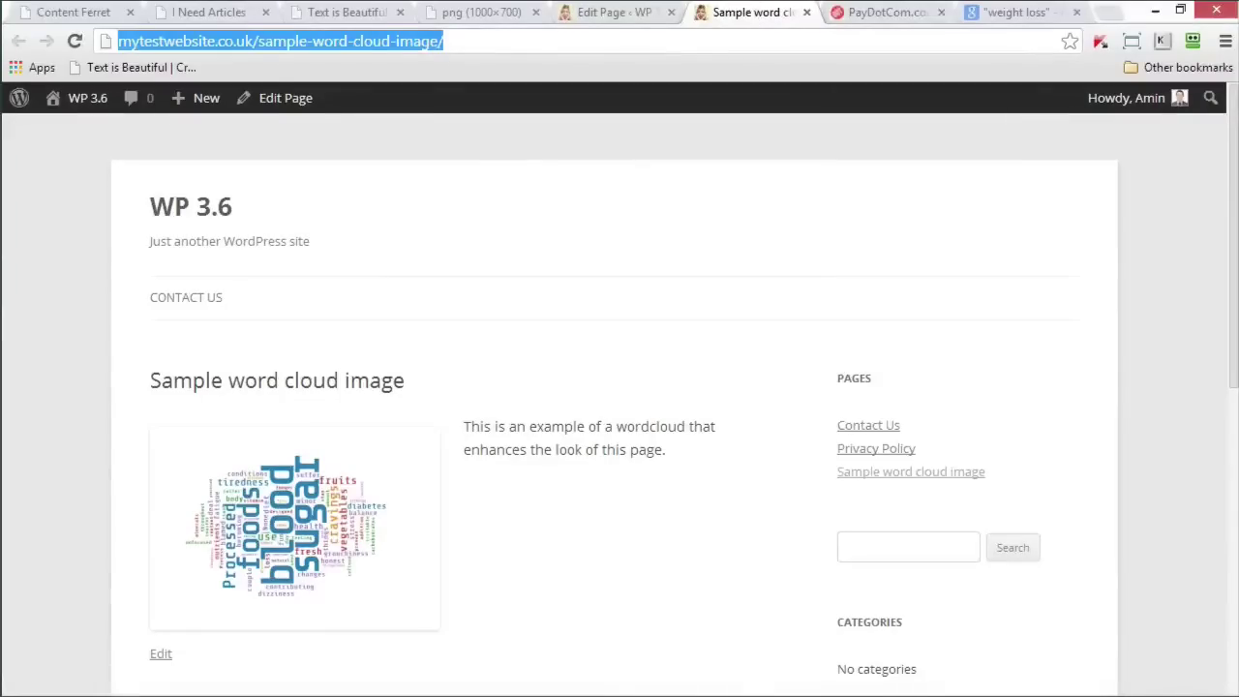
- Close the word cloud PNG tab and open the Create page of Text is Beautiful for a new text
{"action": "key", "text": "alt+Tab"}
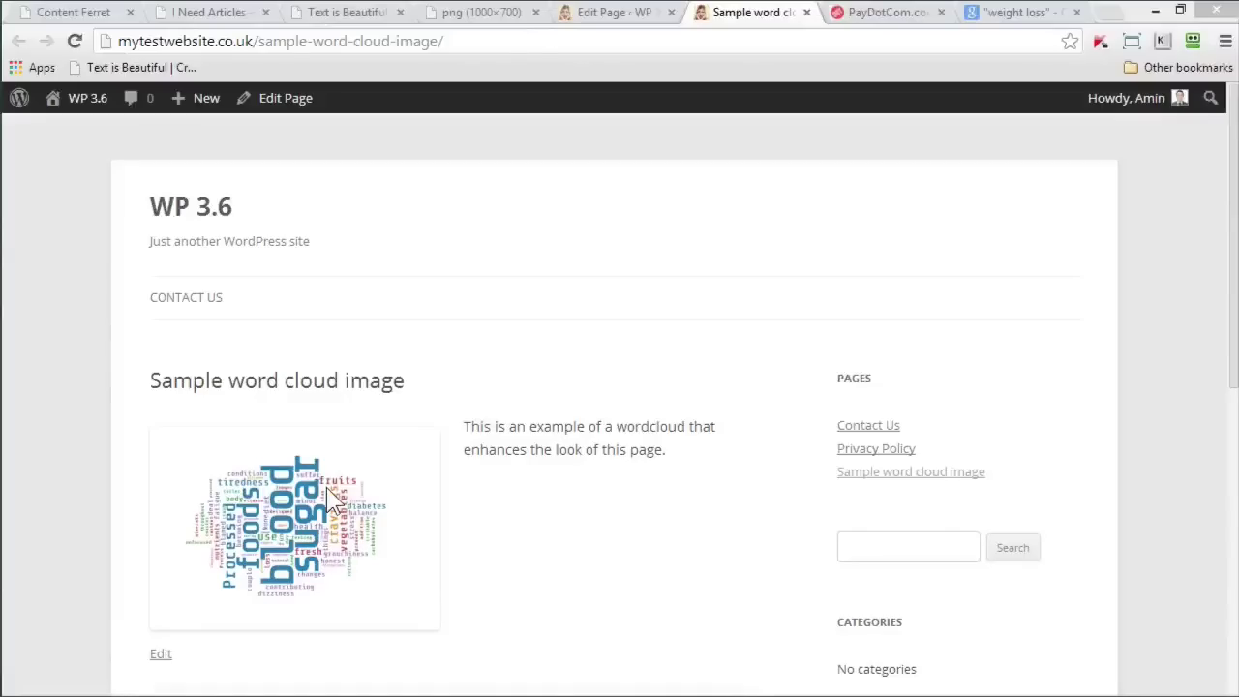
{"action": "left_click", "coordinate": [536, 12]}
{"action": "left_click", "coordinate": [368, 14]}
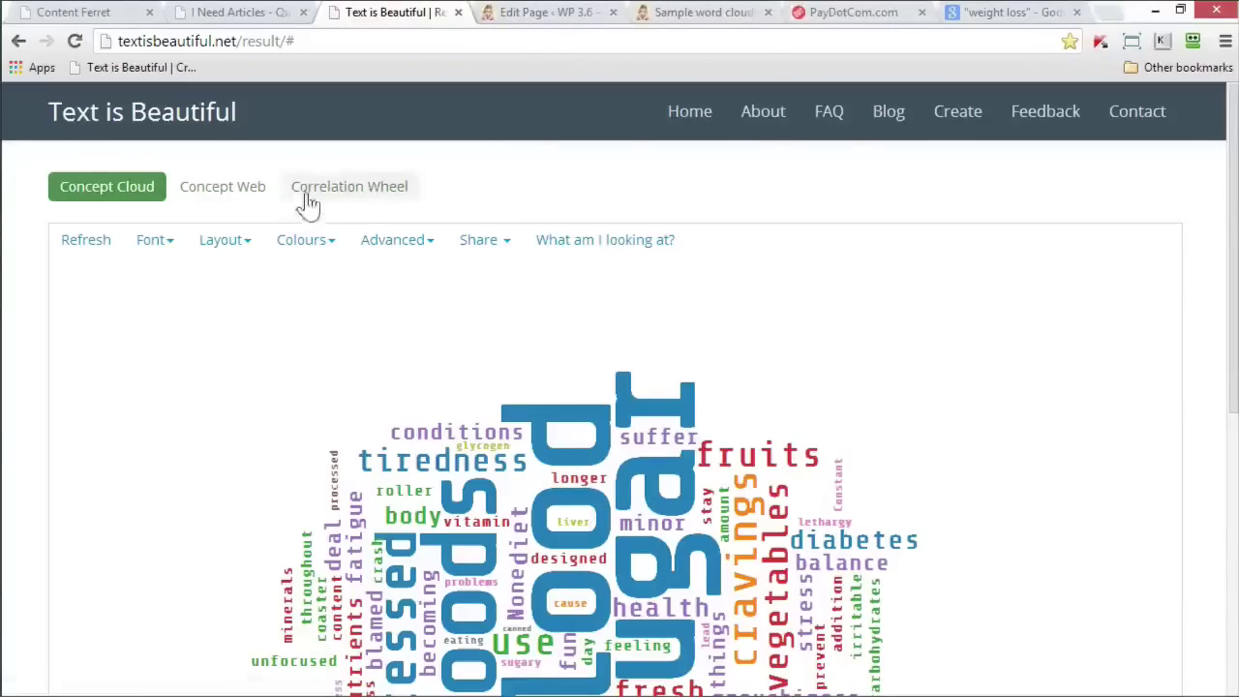
{"action": "left_click", "coordinate": [958, 112]}
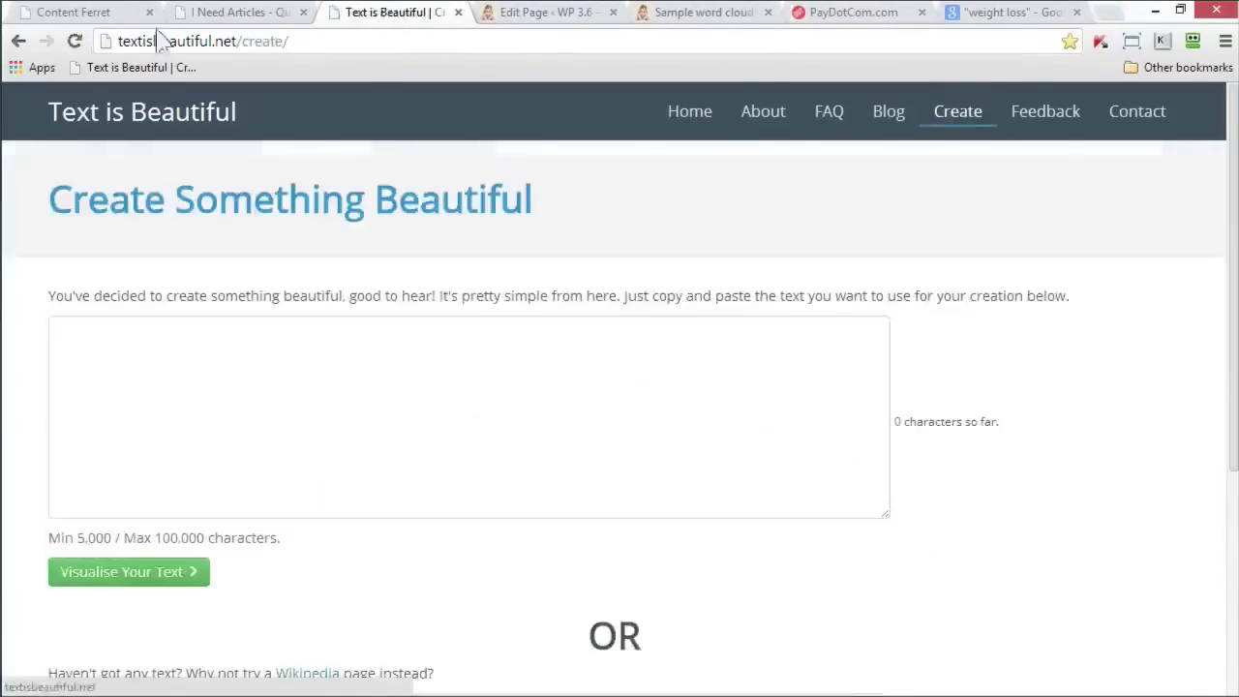
- Switch to Content Ferret and list the nutrition snippets for complex carbohydrates under the blood sugar topic
{"action": "left_click", "coordinate": [83, 13]}
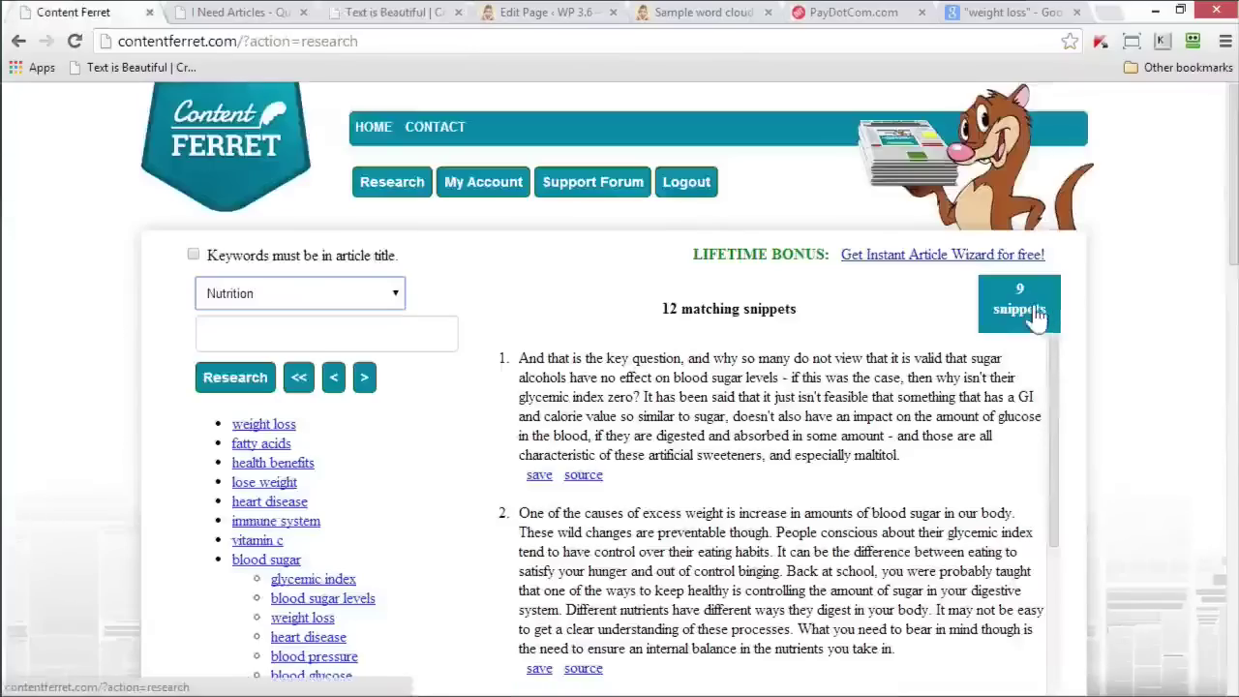
{"action": "scroll", "coordinate": [420, 415], "scroll_direction": "down", "scroll_amount": 1}
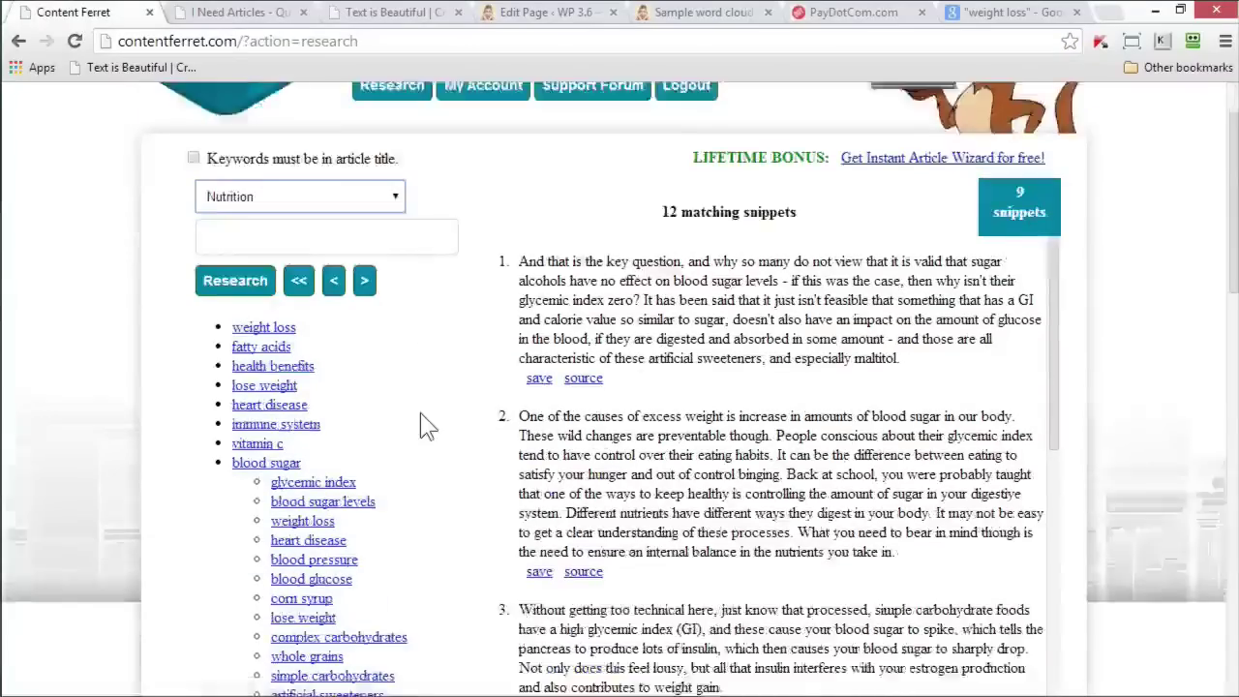
{"action": "scroll", "coordinate": [421, 413], "scroll_direction": "down", "scroll_amount": 2}
{"action": "left_click", "coordinate": [386, 443]}
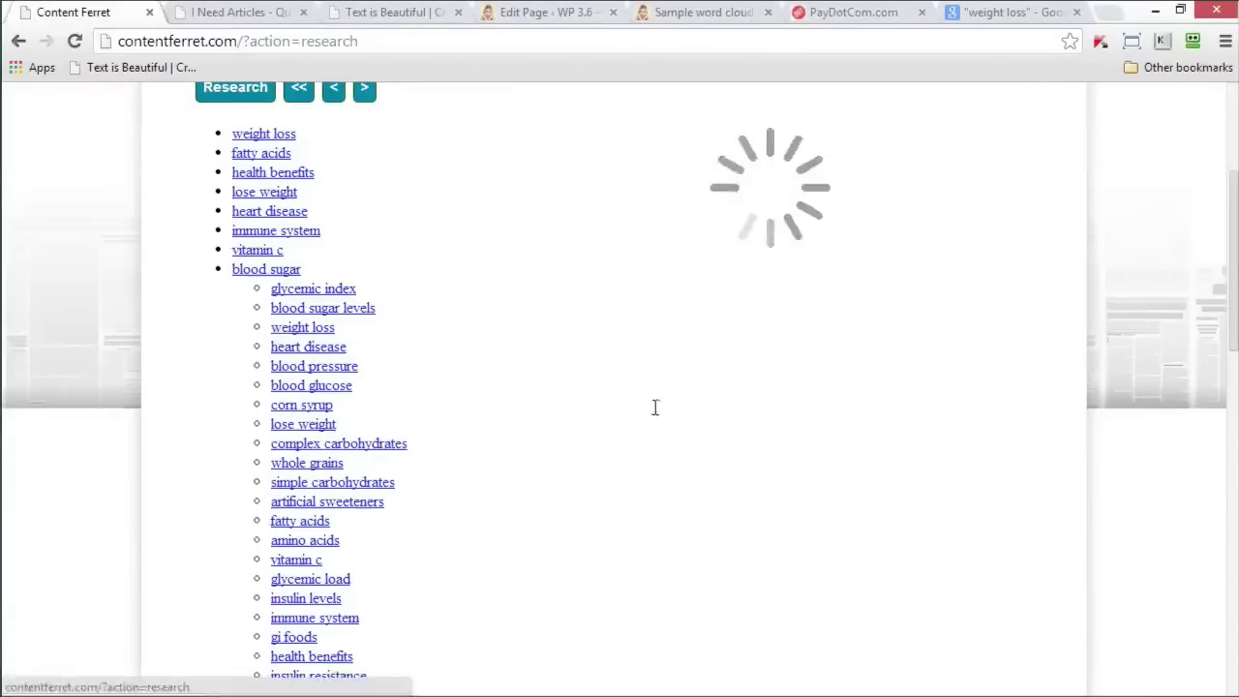
- Save four of the complex carbohydrates snippets to the snippet collection
{"action": "scroll", "coordinate": [608, 417], "scroll_direction": "up", "scroll_amount": 3}
{"action": "scroll", "coordinate": [539, 387], "scroll_direction": "down", "scroll_amount": 2}
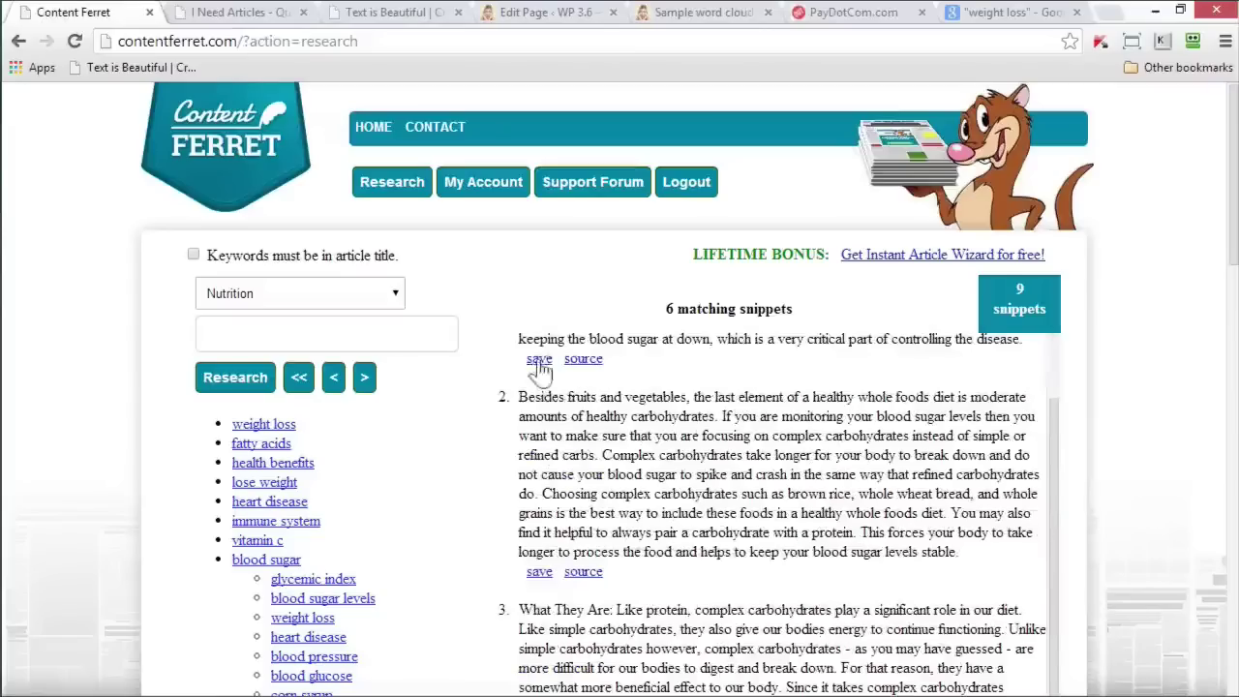
{"action": "left_click", "coordinate": [539, 360]}
{"action": "scroll", "coordinate": [540, 368], "scroll_direction": "down", "scroll_amount": 1}
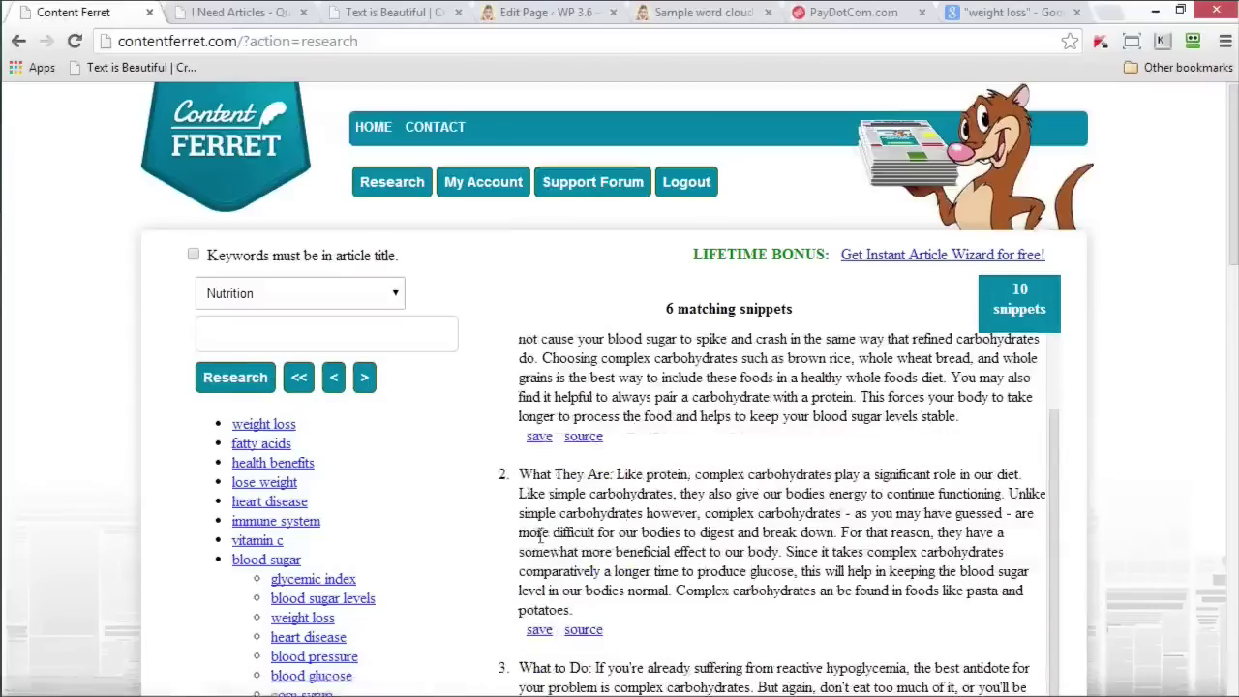
{"action": "left_click", "coordinate": [539, 438]}
{"action": "left_click", "coordinate": [539, 494]}
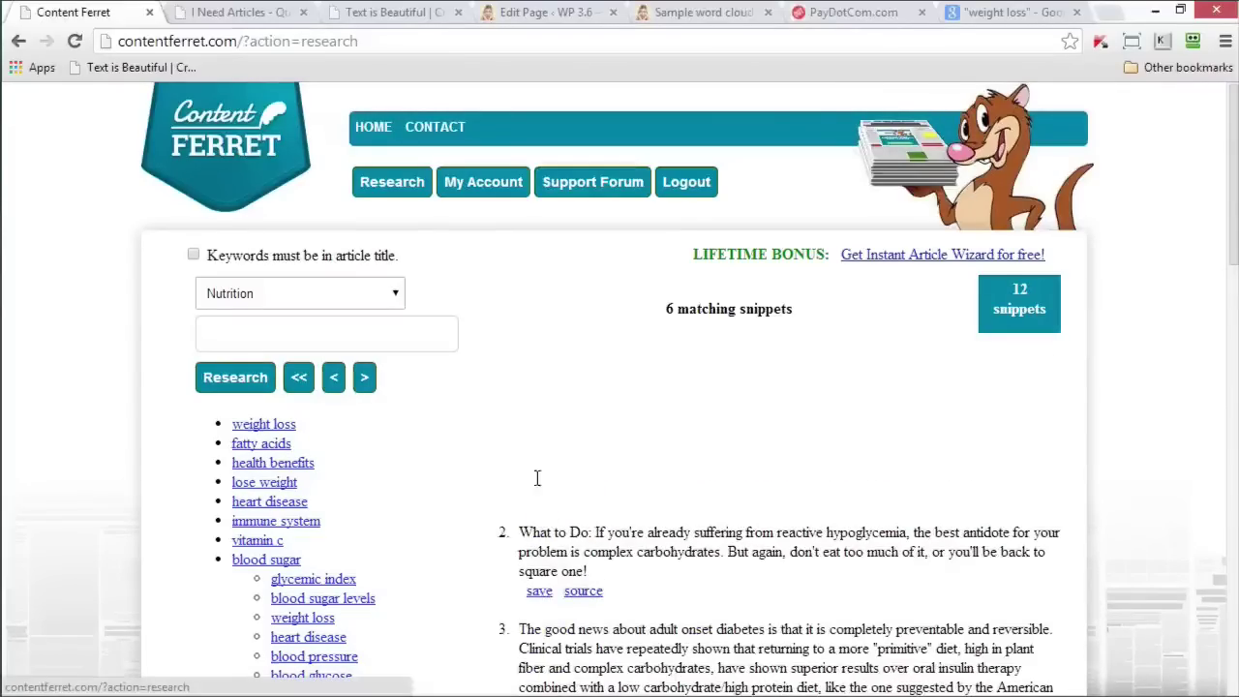
{"action": "left_click", "coordinate": [539, 418]}
- List the snippets for corn syrup under the blood sugar topic
{"action": "scroll", "coordinate": [407, 455], "scroll_direction": "down", "scroll_amount": 3}
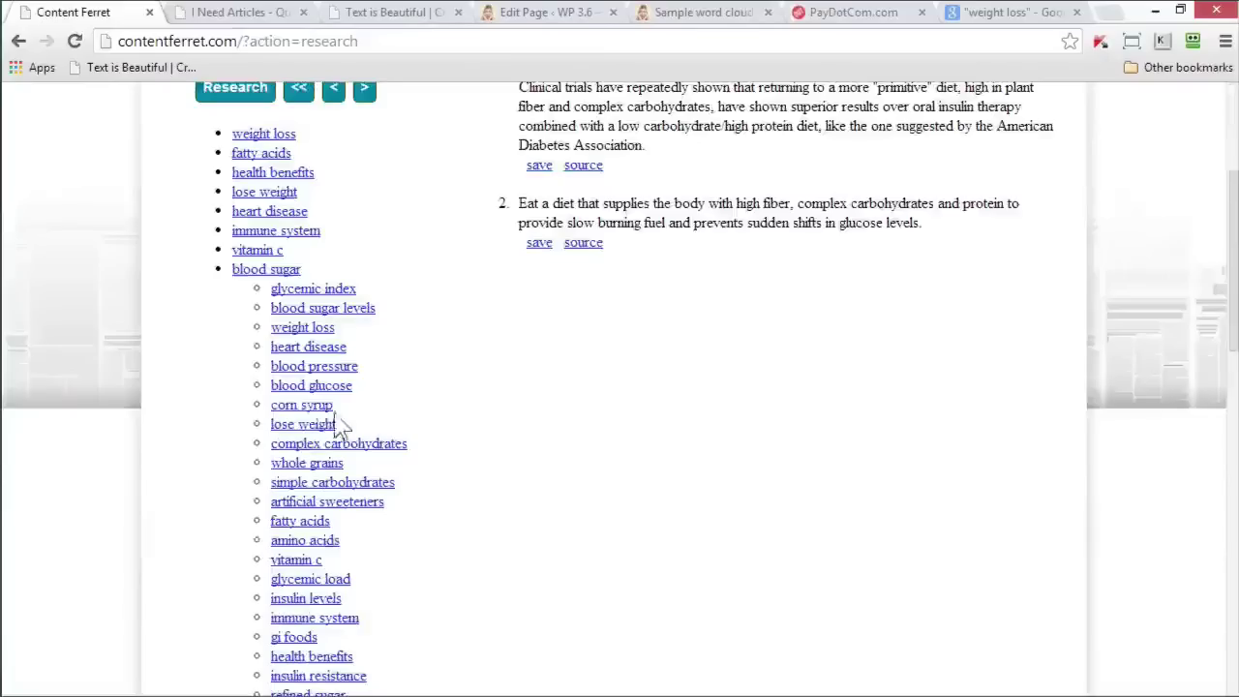
{"action": "left_click", "coordinate": [325, 407]}
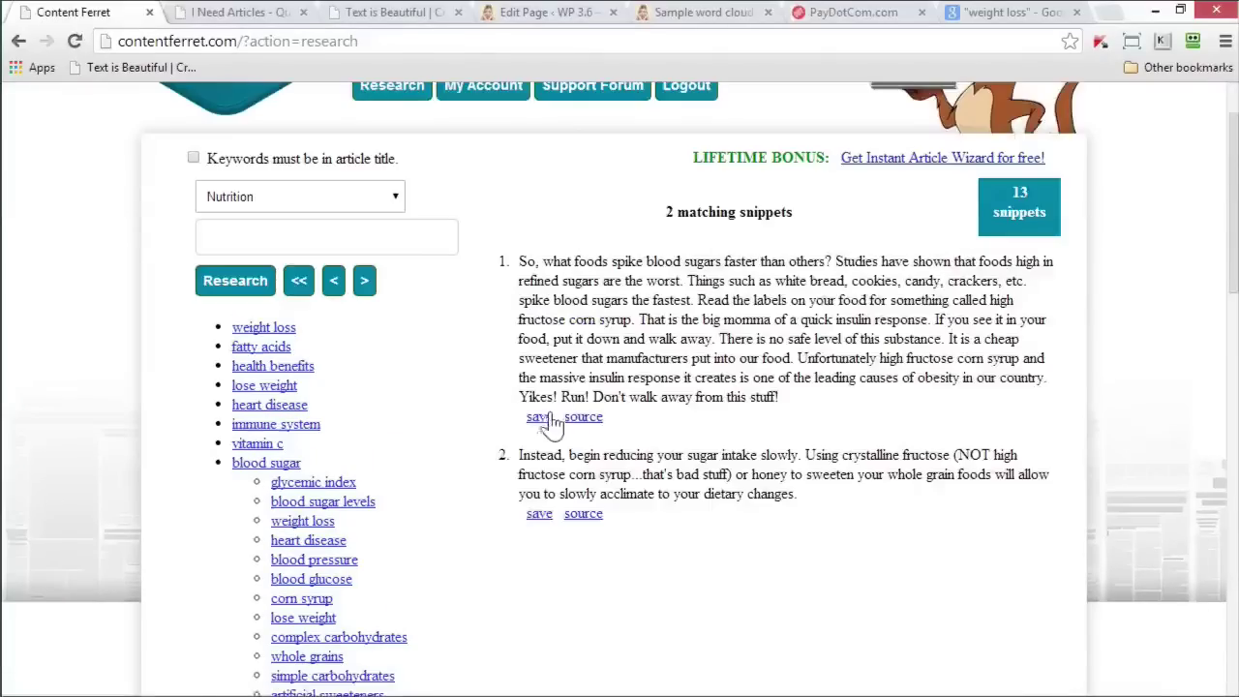
- Save the matching snippets on high fructose corn syrup, reducing sugar intake and balancing high-GI with low-GI foods to the collection
{"action": "left_click", "coordinate": [543, 420]}
{"action": "left_click", "coordinate": [539, 322]}
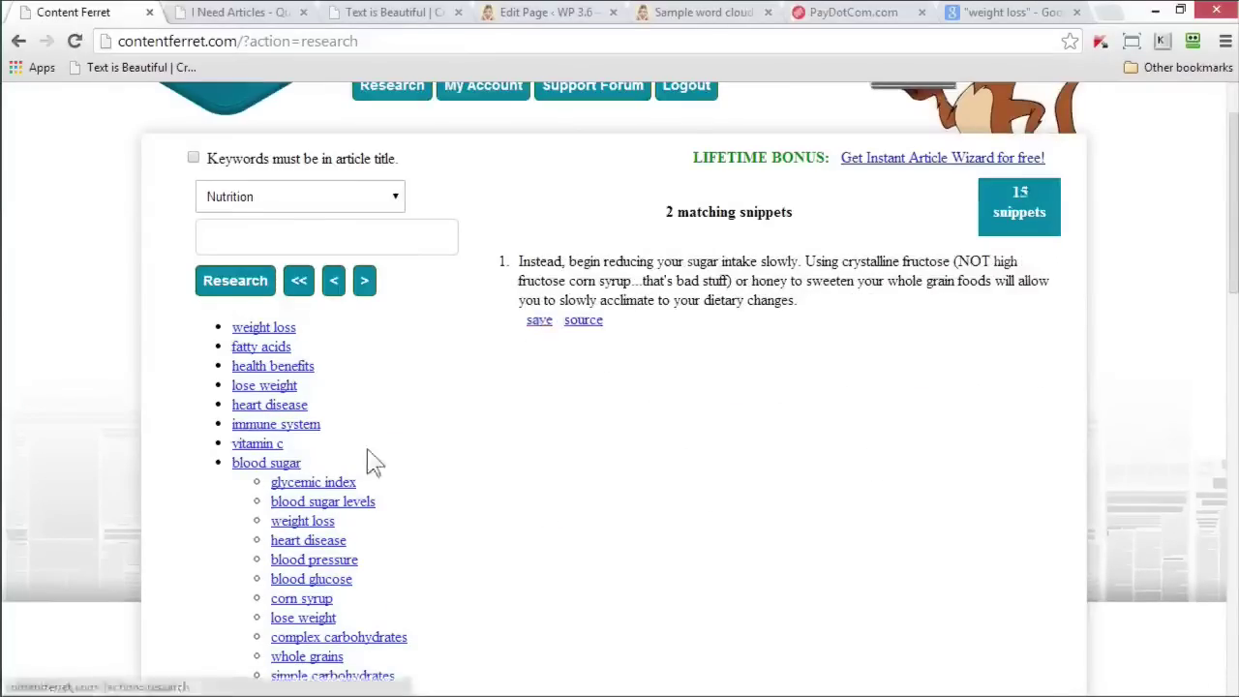
{"action": "scroll", "coordinate": [375, 463], "scroll_direction": "down", "scroll_amount": 4}
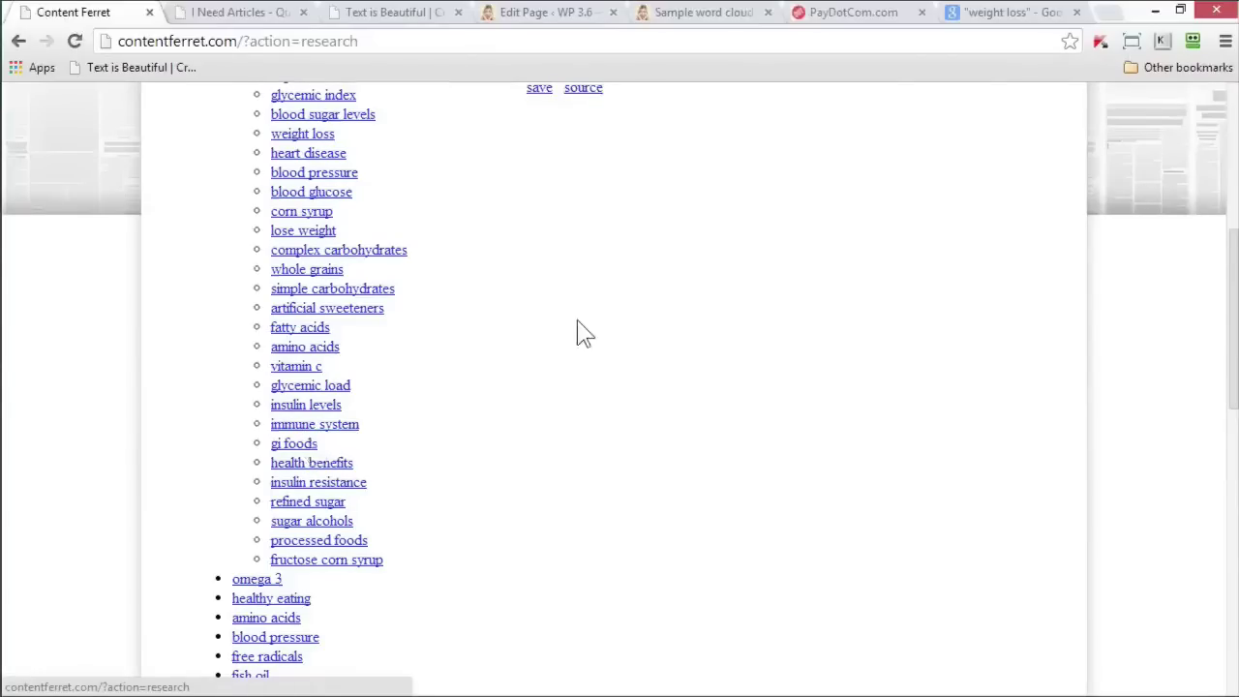
{"action": "scroll", "coordinate": [577, 329], "scroll_direction": "up", "scroll_amount": 4}
{"action": "left_click", "coordinate": [540, 322]}
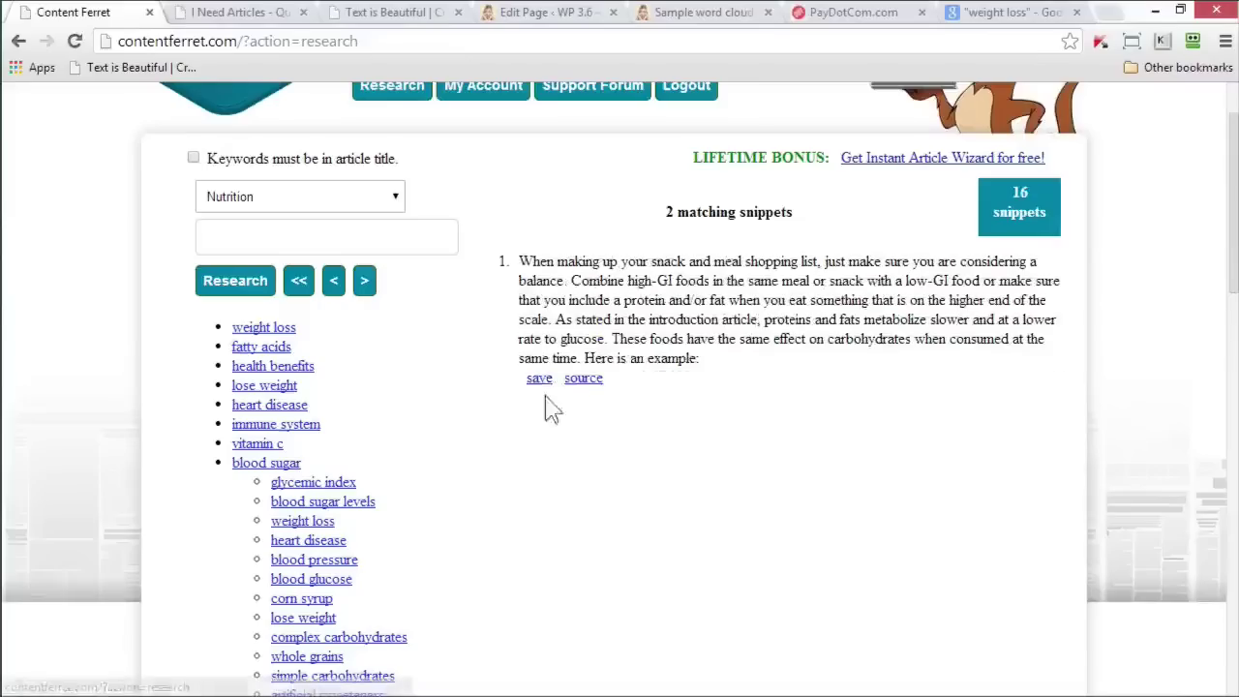
{"action": "left_click", "coordinate": [539, 380]}
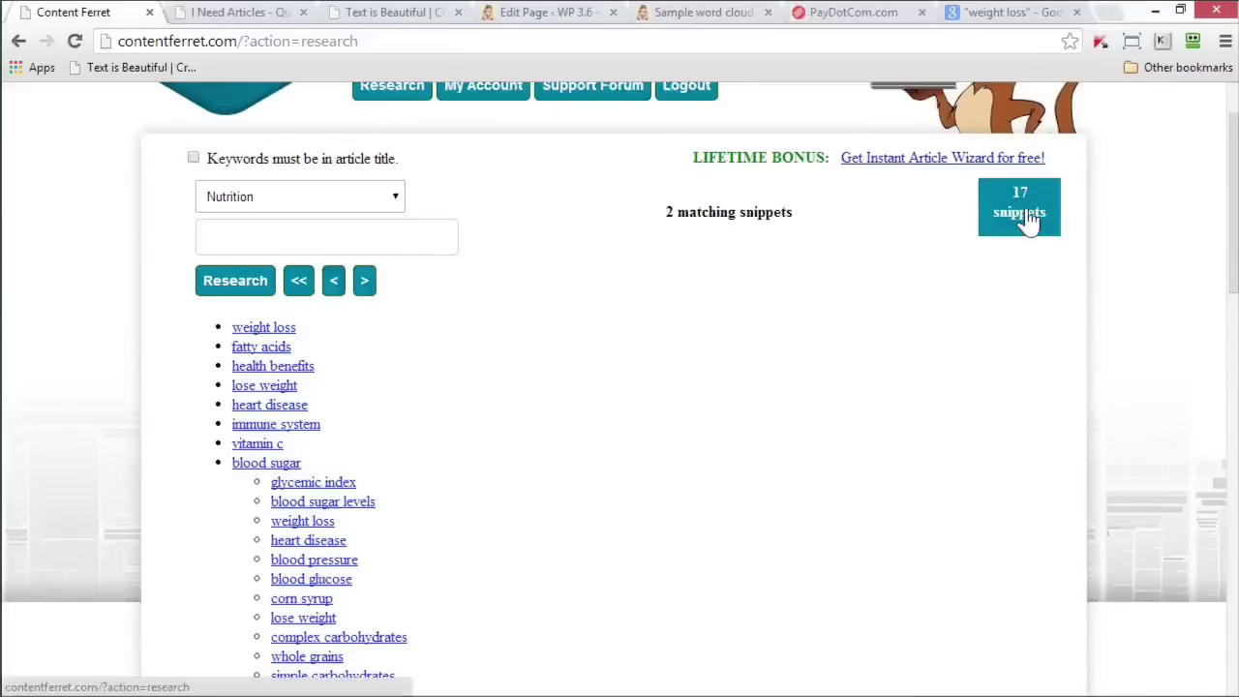
- Copy all the saved snippets into the Text is Beautiful create page and visualise the text
{"action": "left_click", "coordinate": [1028, 221]}
{"action": "left_click", "coordinate": [774, 288]}
{"action": "key", "text": "ctrl+a"}
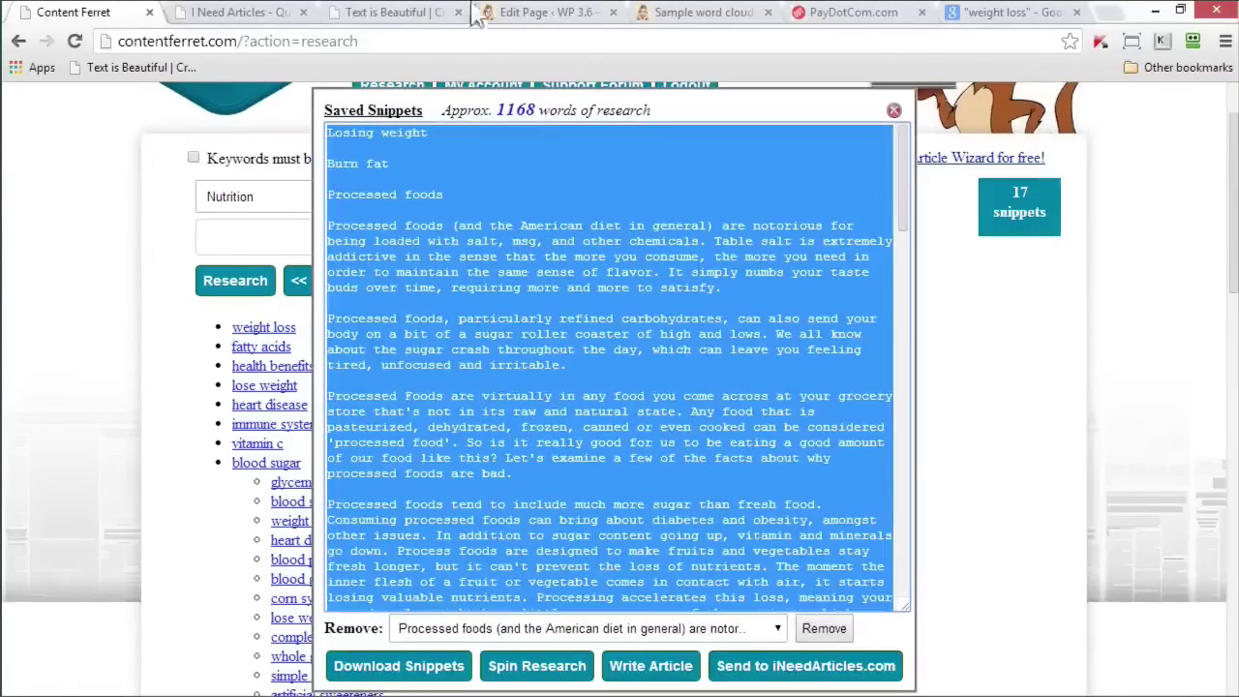
{"action": "left_click", "coordinate": [396, 13]}
{"action": "left_click", "coordinate": [328, 405]}
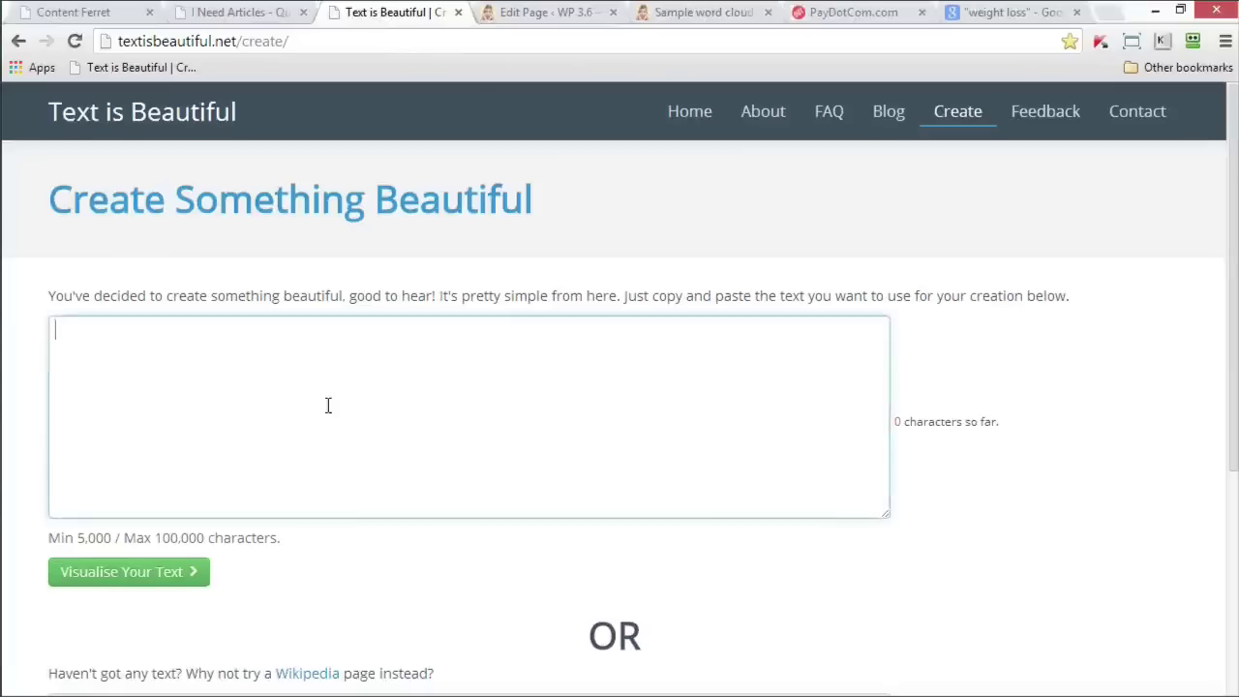
{"action": "key", "text": "ctrl+v"}
{"action": "key", "text": "ctrl+v"}
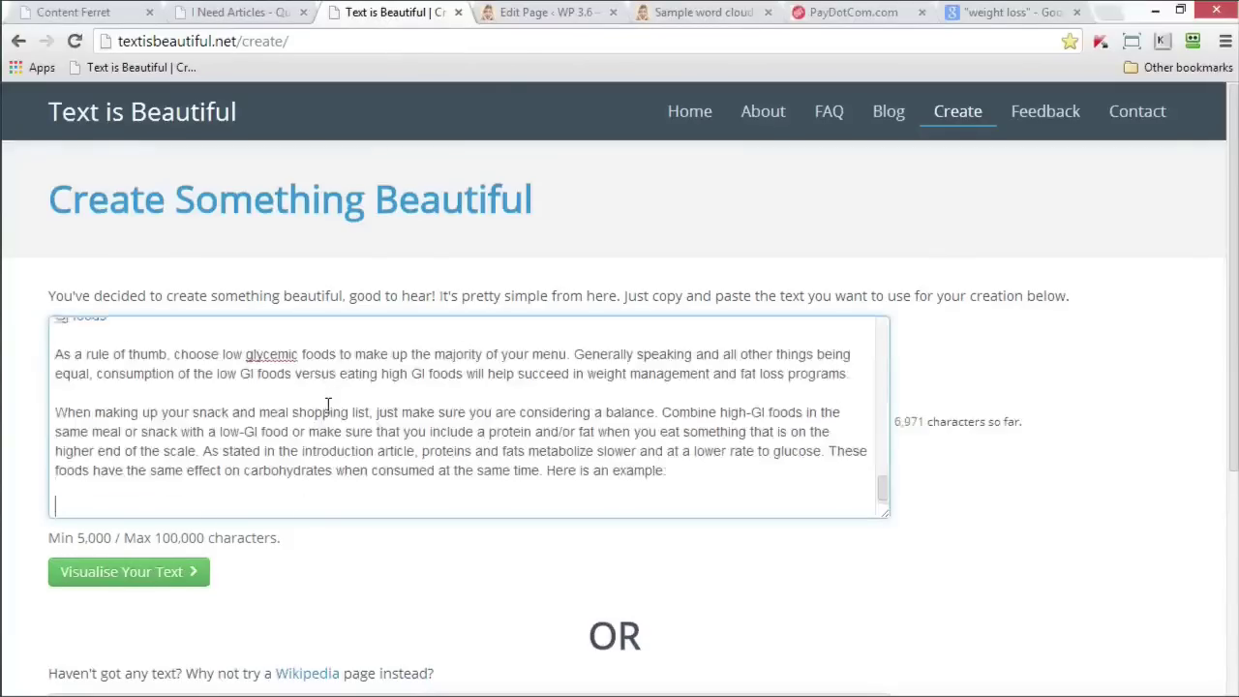
{"action": "left_click", "coordinate": [134, 577]}
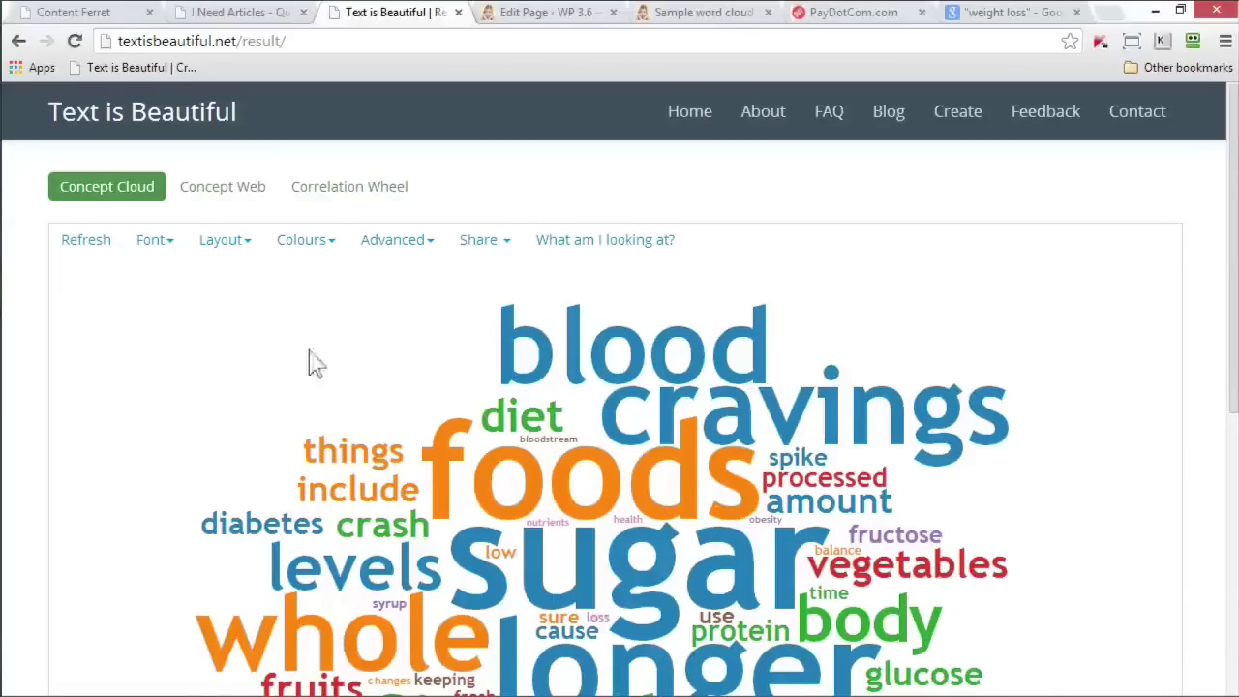
- Review the generated concept cloud and export it as a PNG image
{"action": "scroll", "coordinate": [593, 393], "scroll_direction": "down", "scroll_amount": 1}
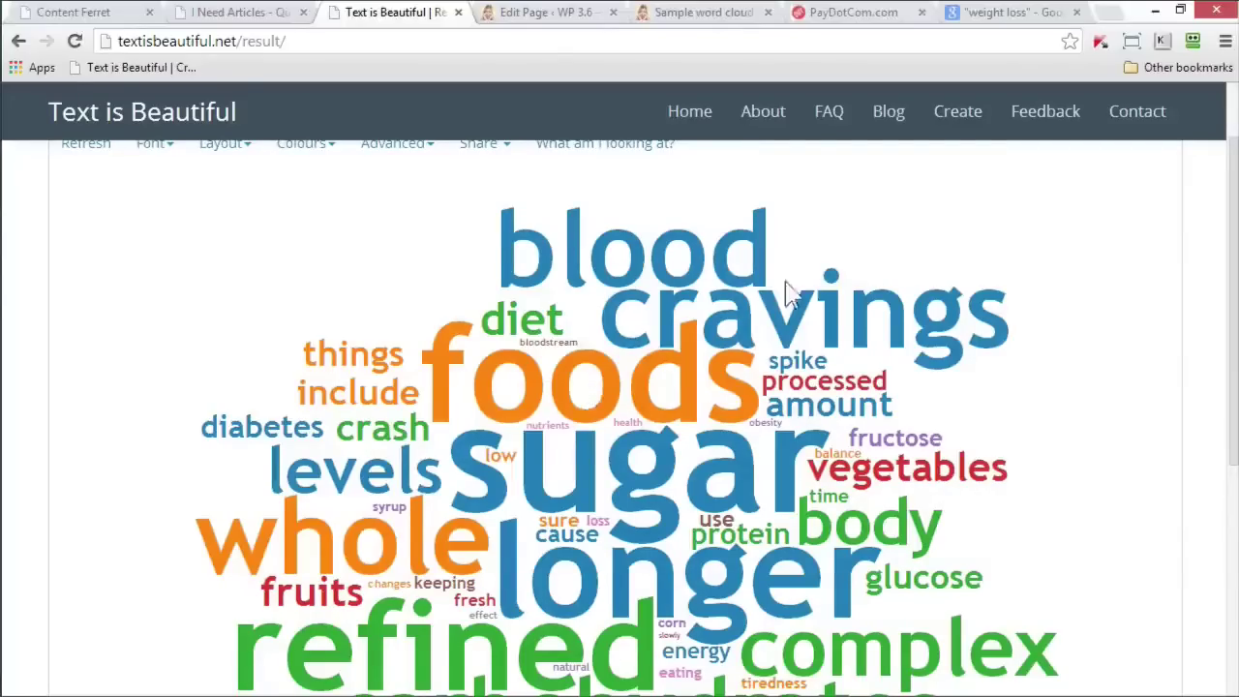
{"action": "scroll", "coordinate": [918, 305], "scroll_direction": "down", "scroll_amount": 1}
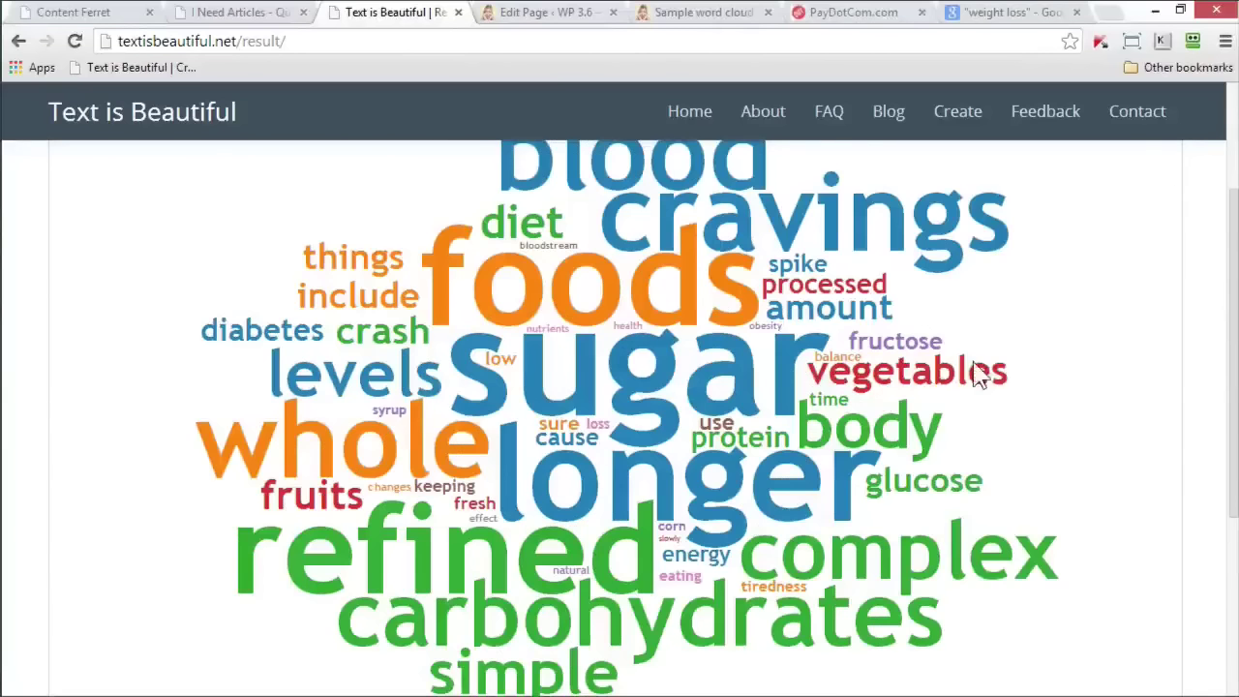
{"action": "scroll", "coordinate": [968, 378], "scroll_direction": "down", "scroll_amount": 2}
{"action": "scroll", "coordinate": [728, 392], "scroll_direction": "up", "scroll_amount": 2}
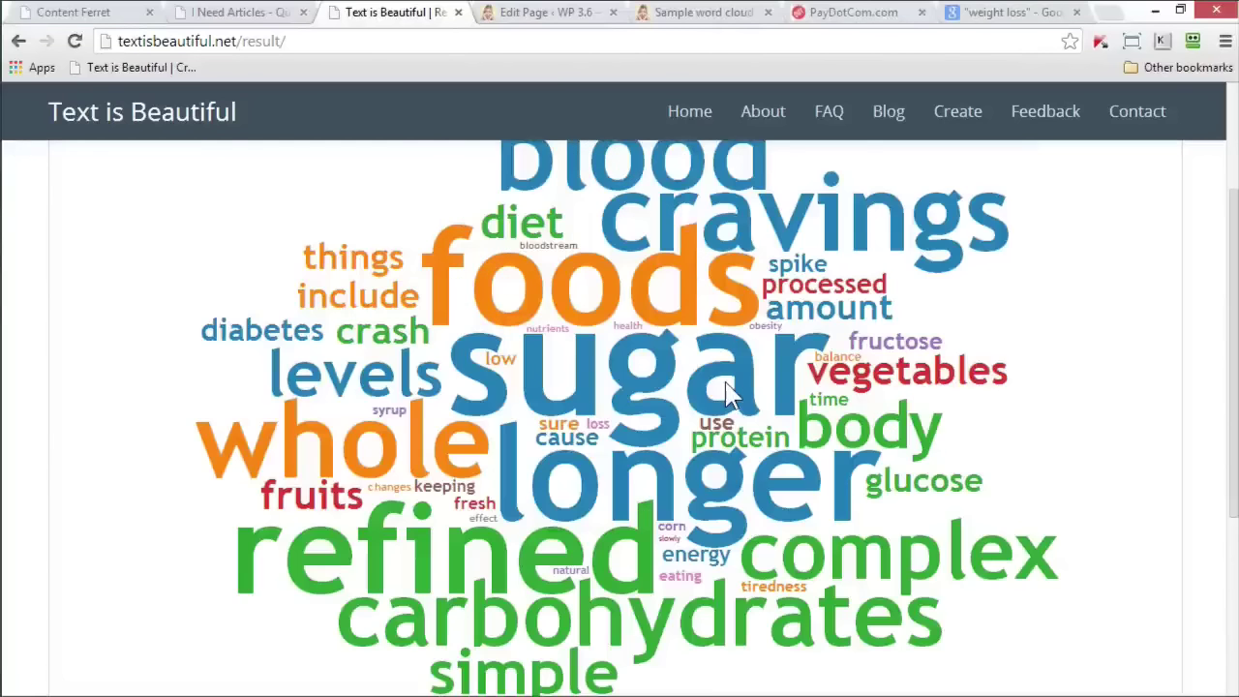
{"action": "scroll", "coordinate": [711, 320], "scroll_direction": "up", "scroll_amount": 2}
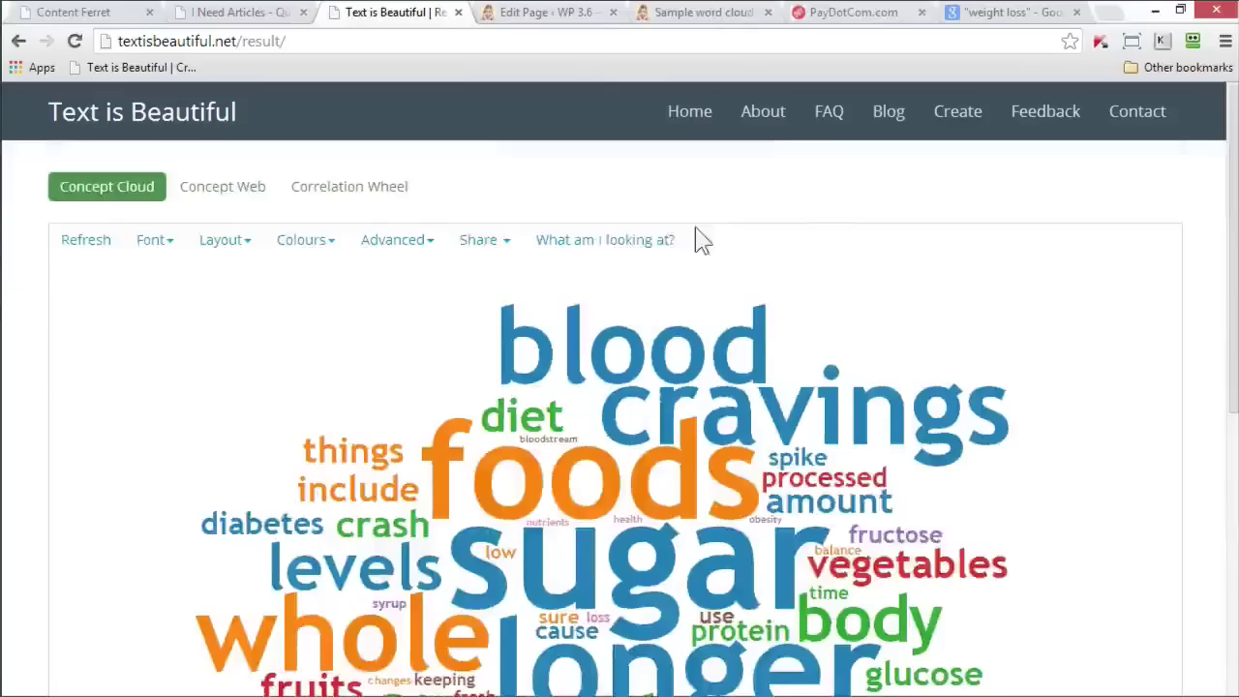
{"action": "left_click", "coordinate": [507, 246]}
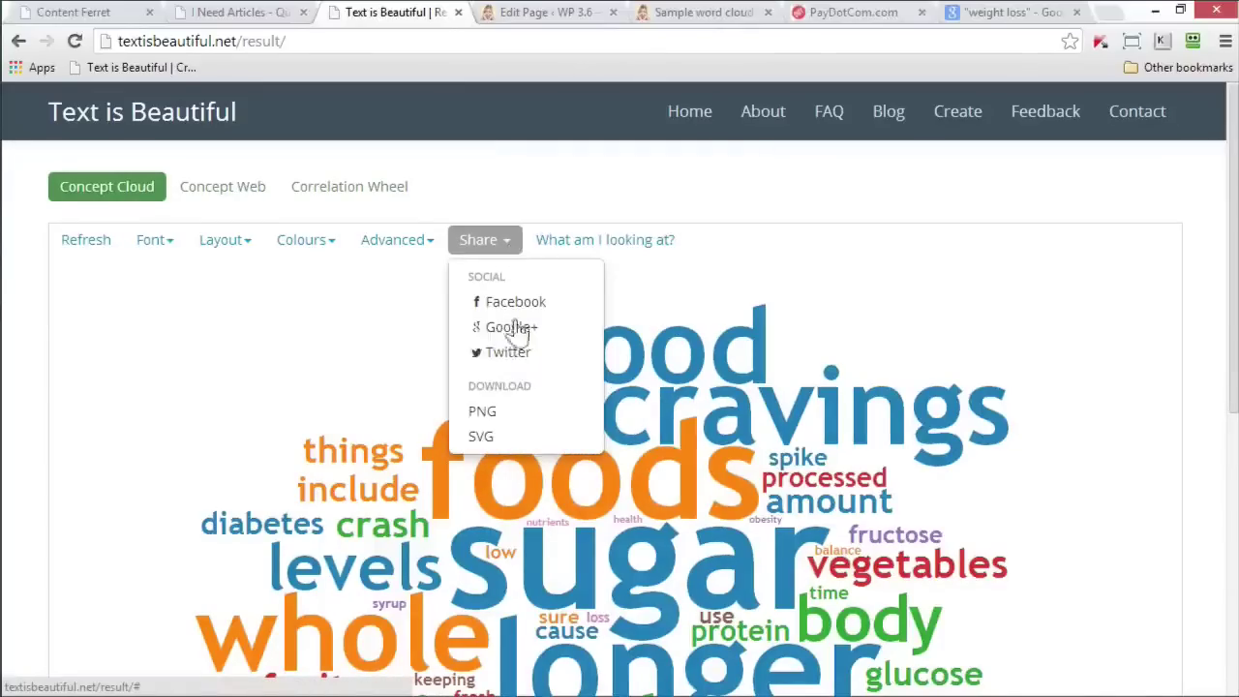
{"action": "left_click", "coordinate": [479, 411]}
- Save the exported word cloud image in the Downloads folder as wordcloud2.png
{"action": "right_click", "coordinate": [432, 288]}
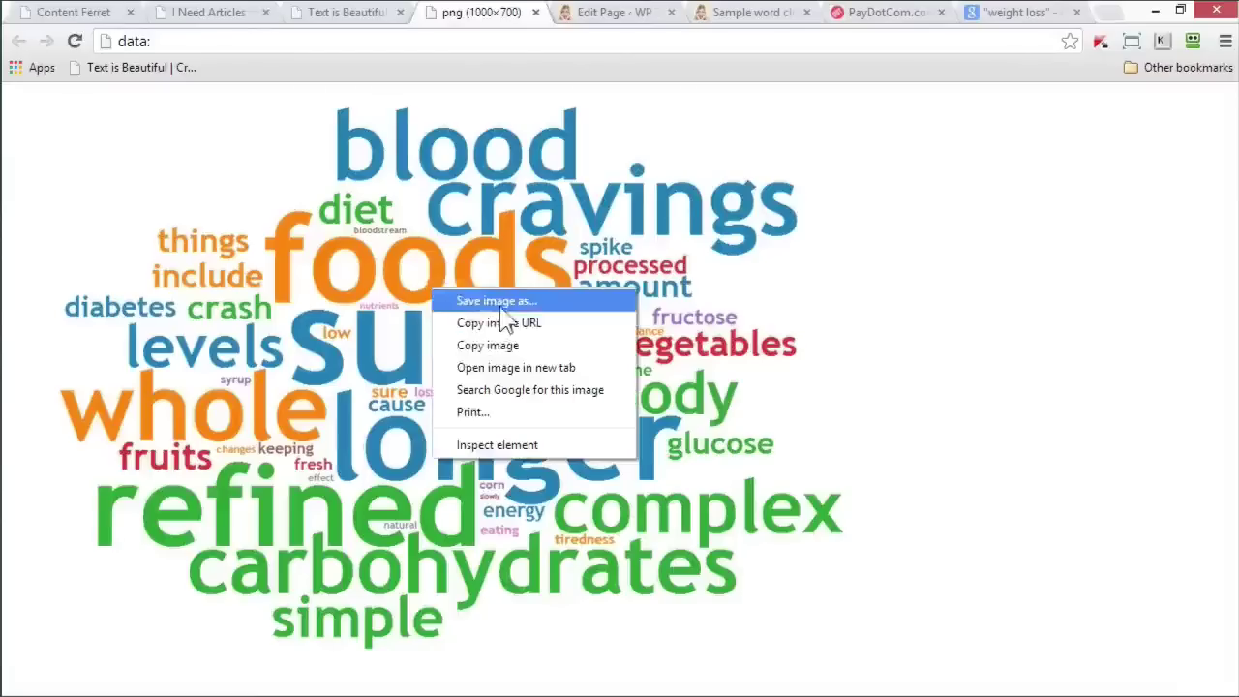
{"action": "left_click", "coordinate": [500, 305]}
{"action": "type", "text": "word"}
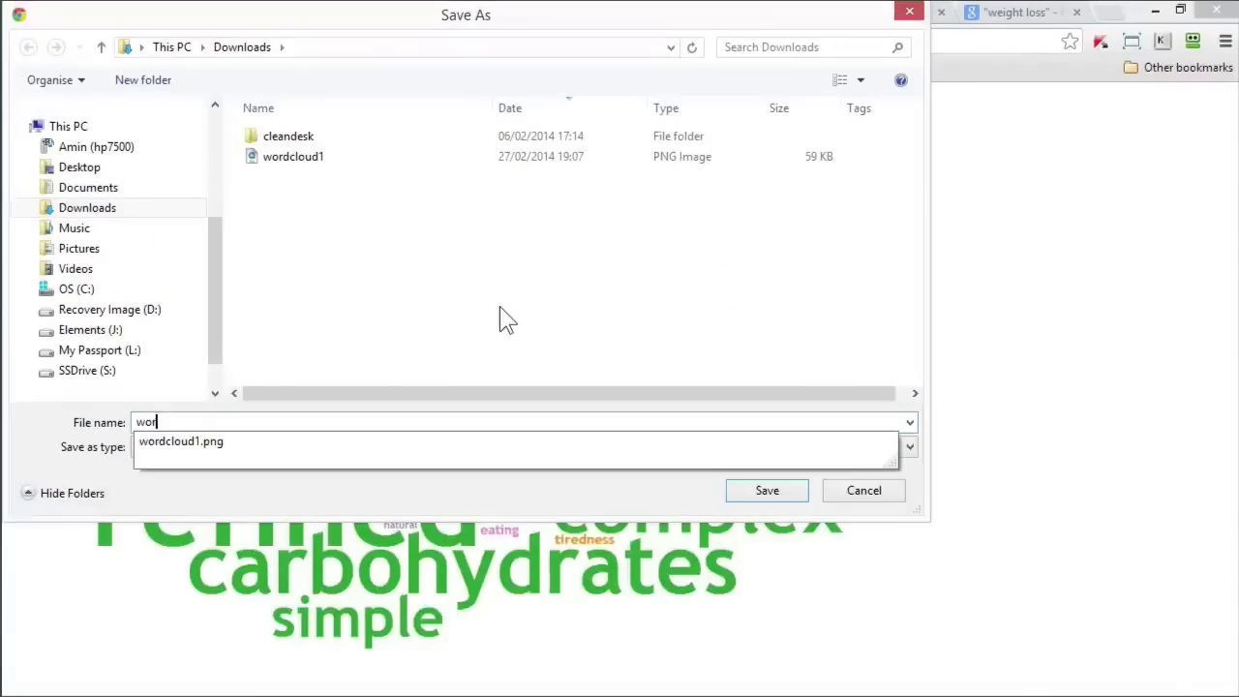
{"action": "key", "text": "Down"}
{"action": "key", "text": "BackSpace"}
{"action": "type", "text": "2.png"}
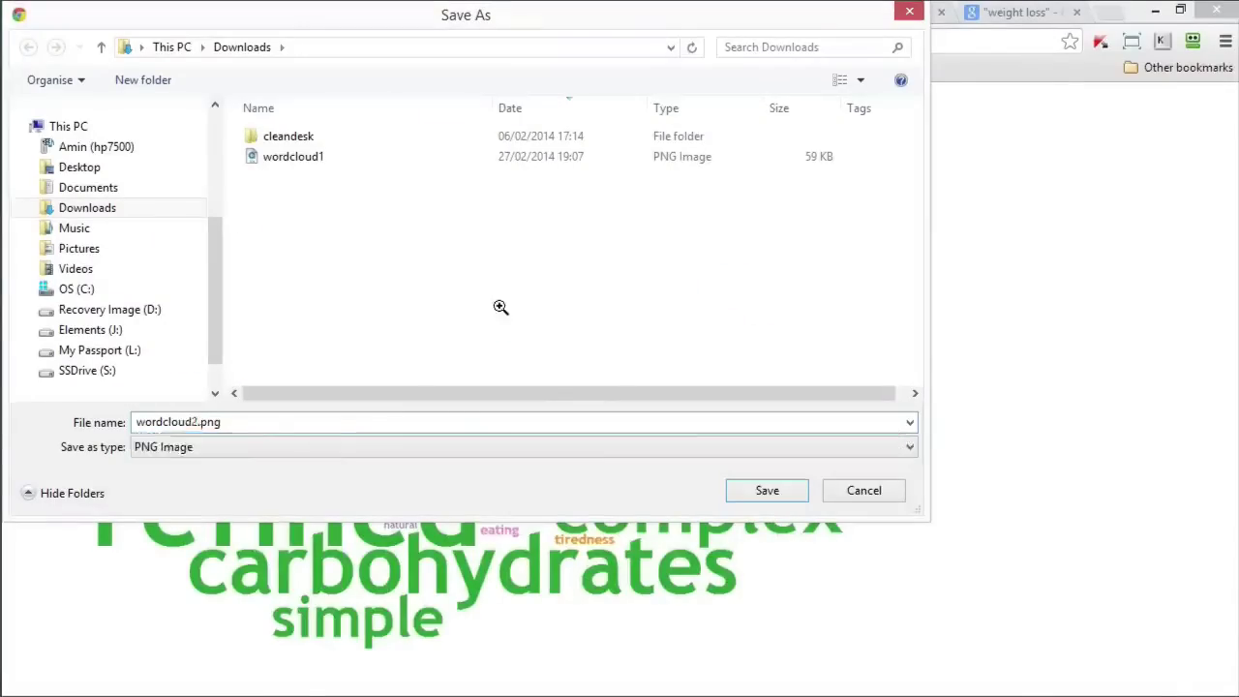
{"action": "key", "text": "Return"}
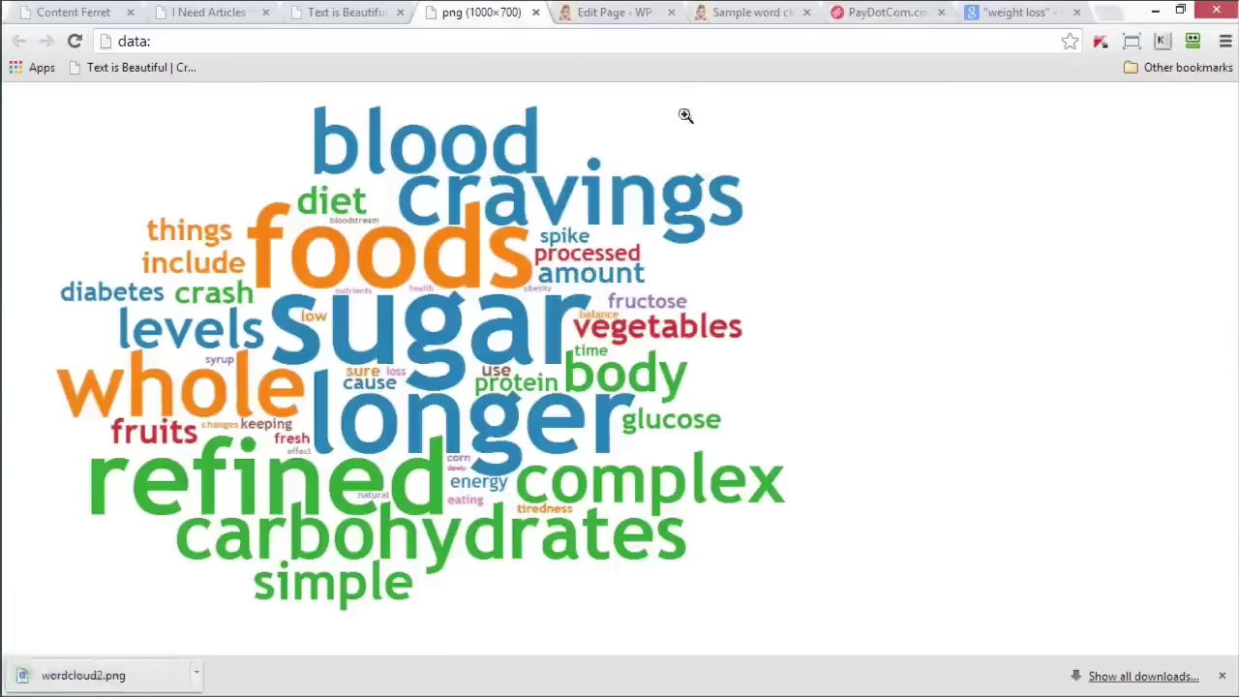
- Switch to the WordPress site's page editor and start a new page titled "Second sample"
{"action": "left_click", "coordinate": [770, 12]}
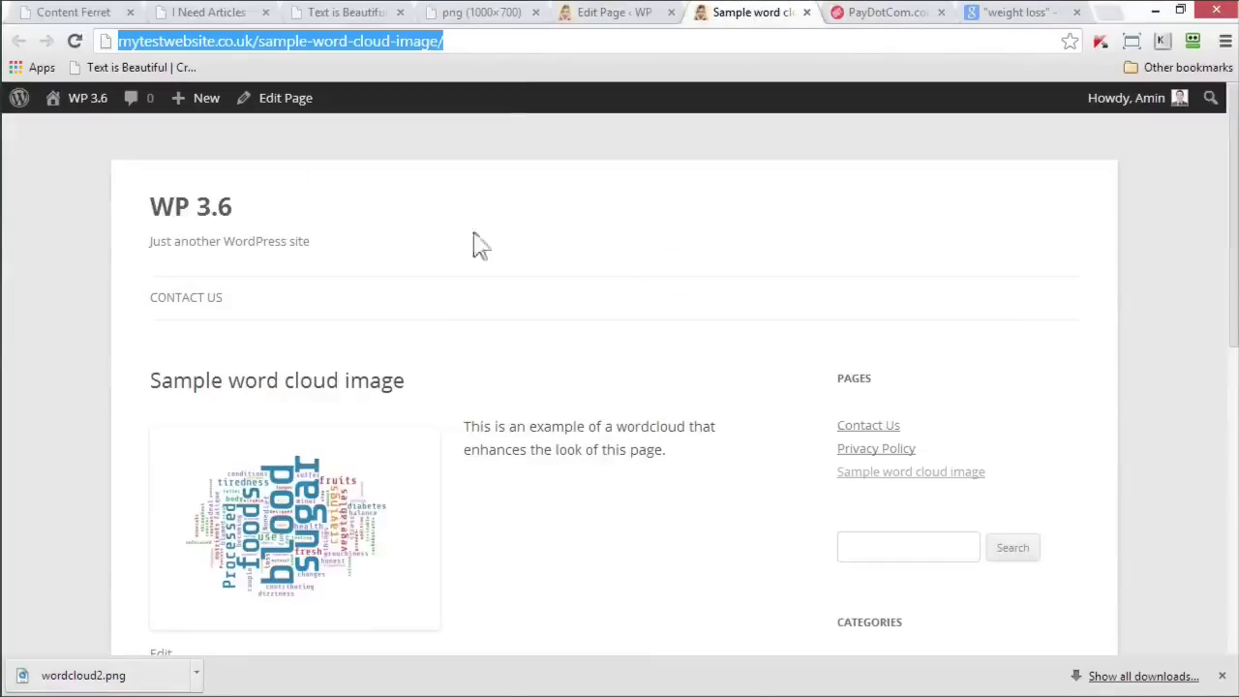
{"action": "left_click", "coordinate": [607, 13]}
{"action": "left_click", "coordinate": [318, 146]}
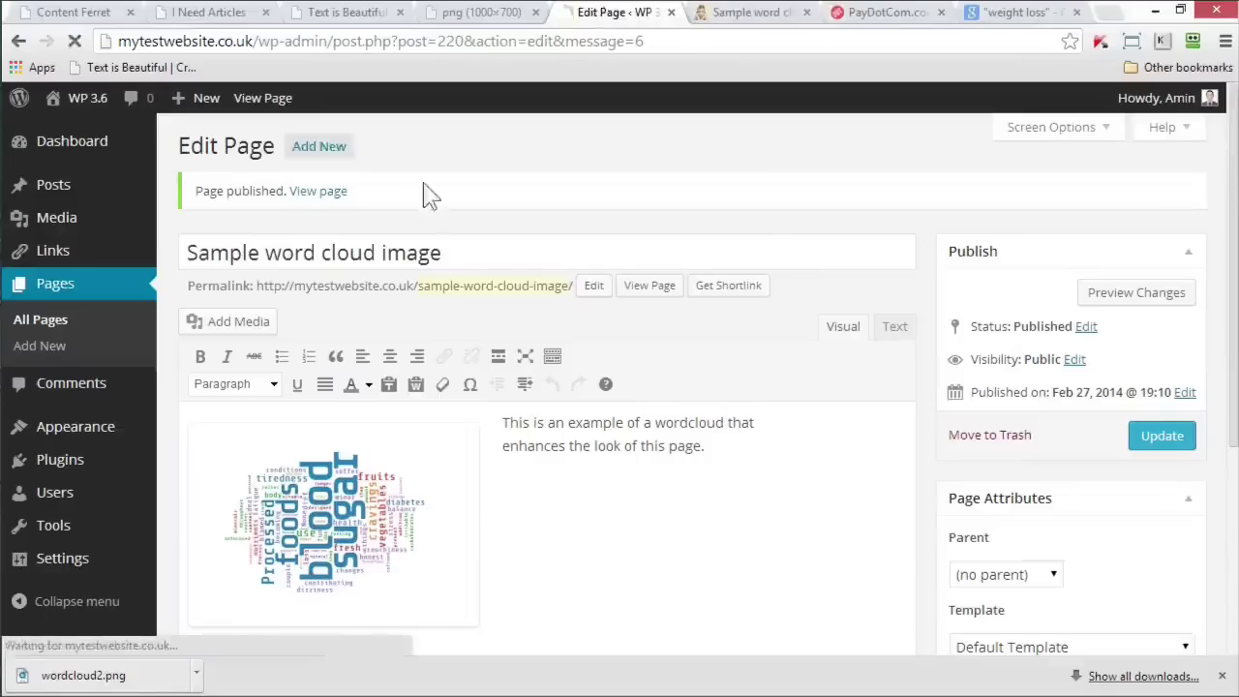
{"action": "type", "text": "Se"}
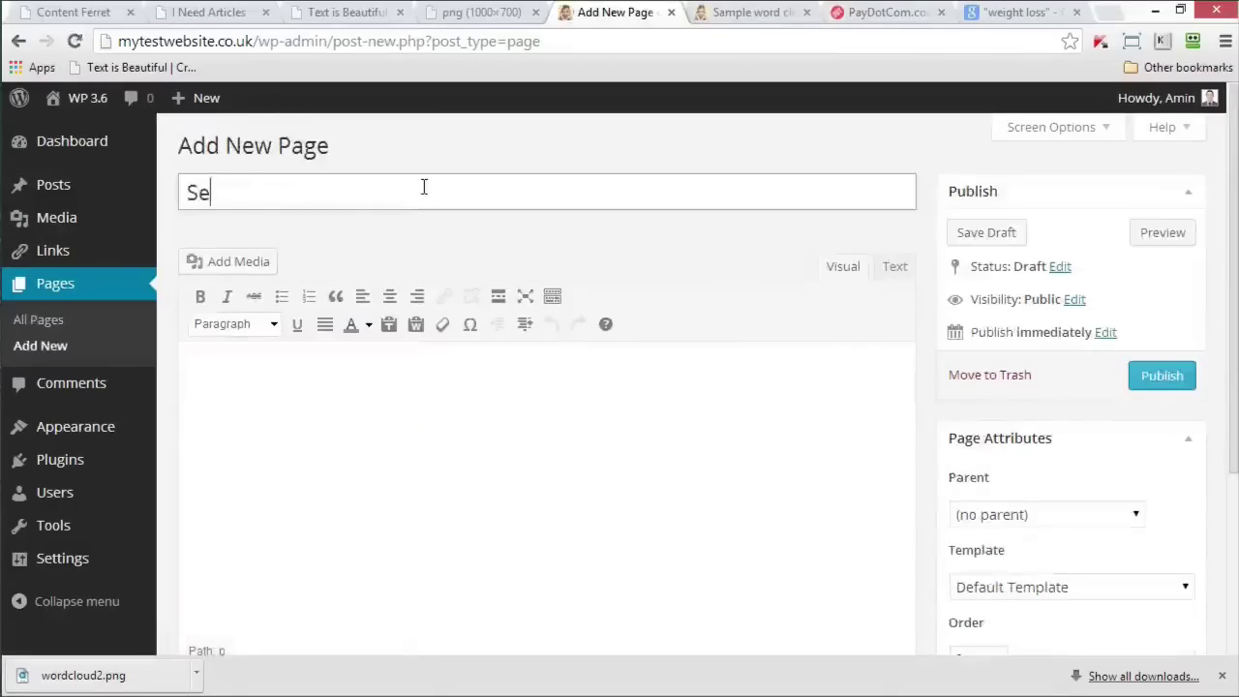
{"action": "type", "text": "cond sample"}
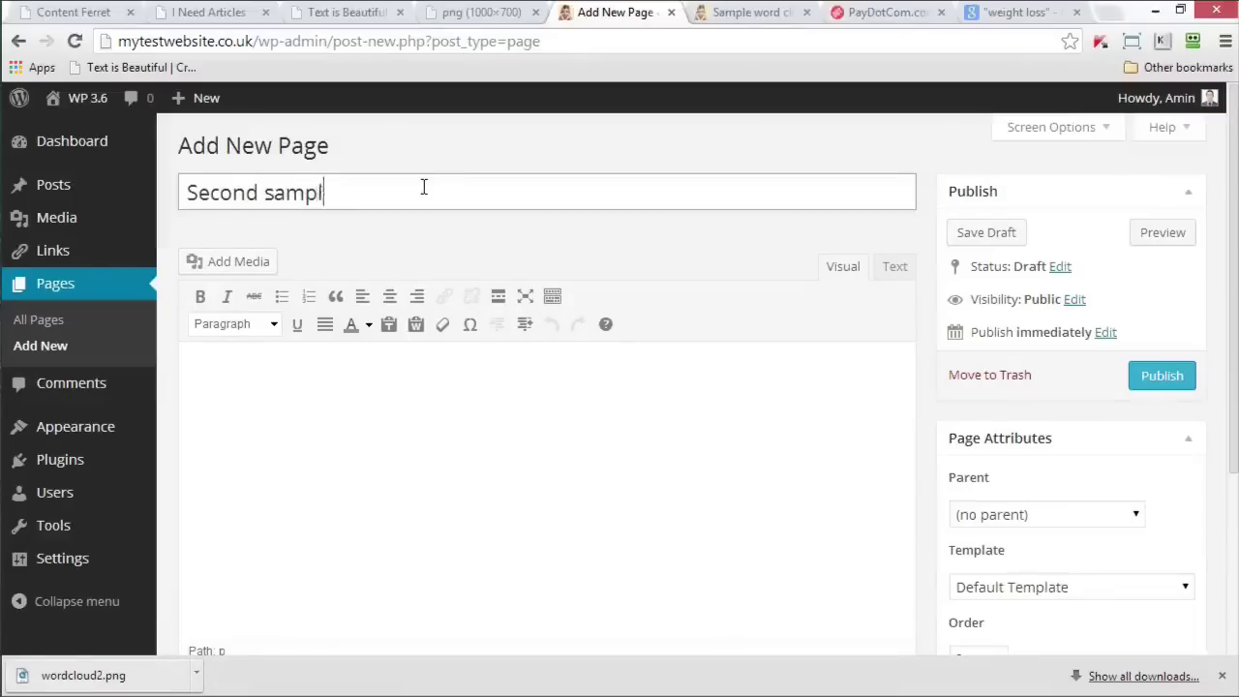
{"action": "left_click", "coordinate": [456, 446]}
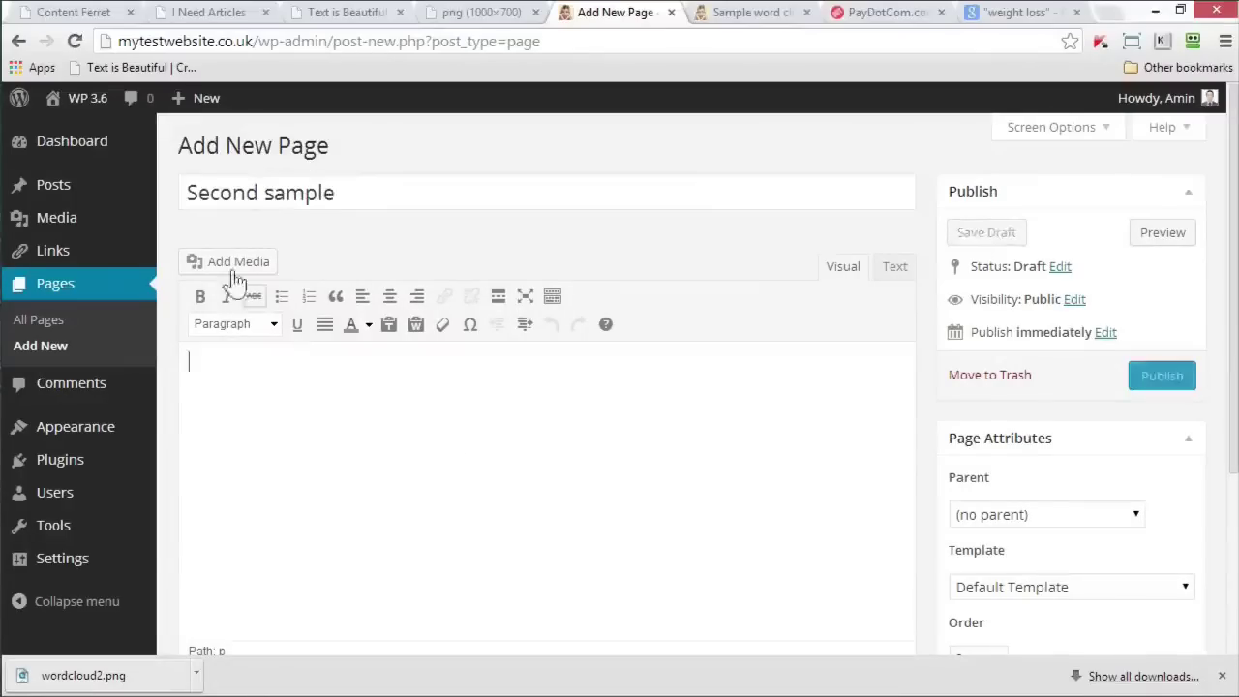
- Upload wordcloud2 from the Downloads folder to the media library for the new page
{"action": "left_click", "coordinate": [234, 269]}
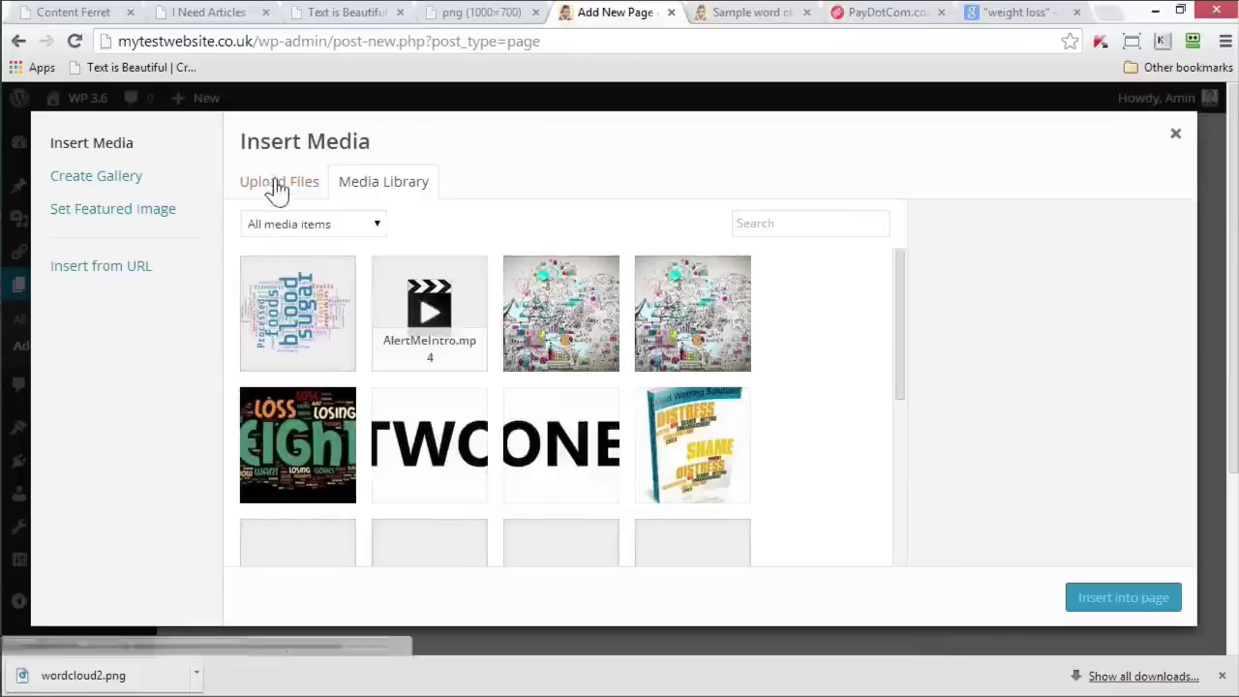
{"action": "left_click", "coordinate": [277, 184]}
{"action": "left_click", "coordinate": [688, 451]}
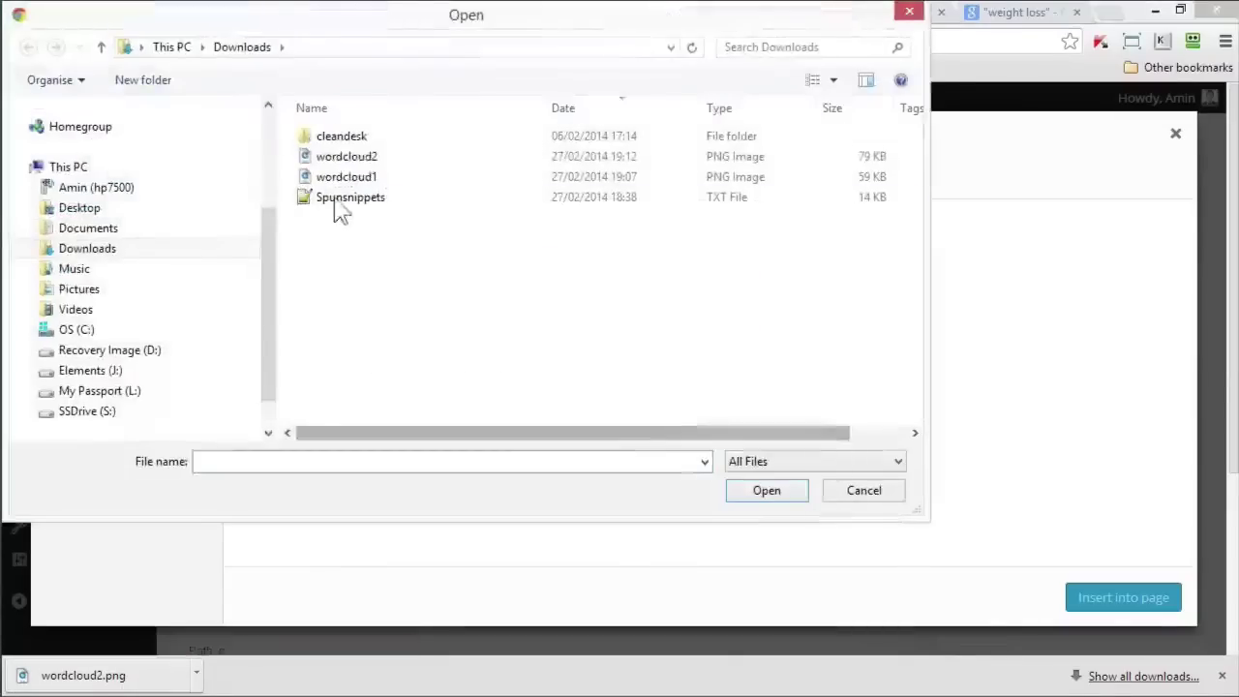
{"action": "left_click", "coordinate": [349, 158]}
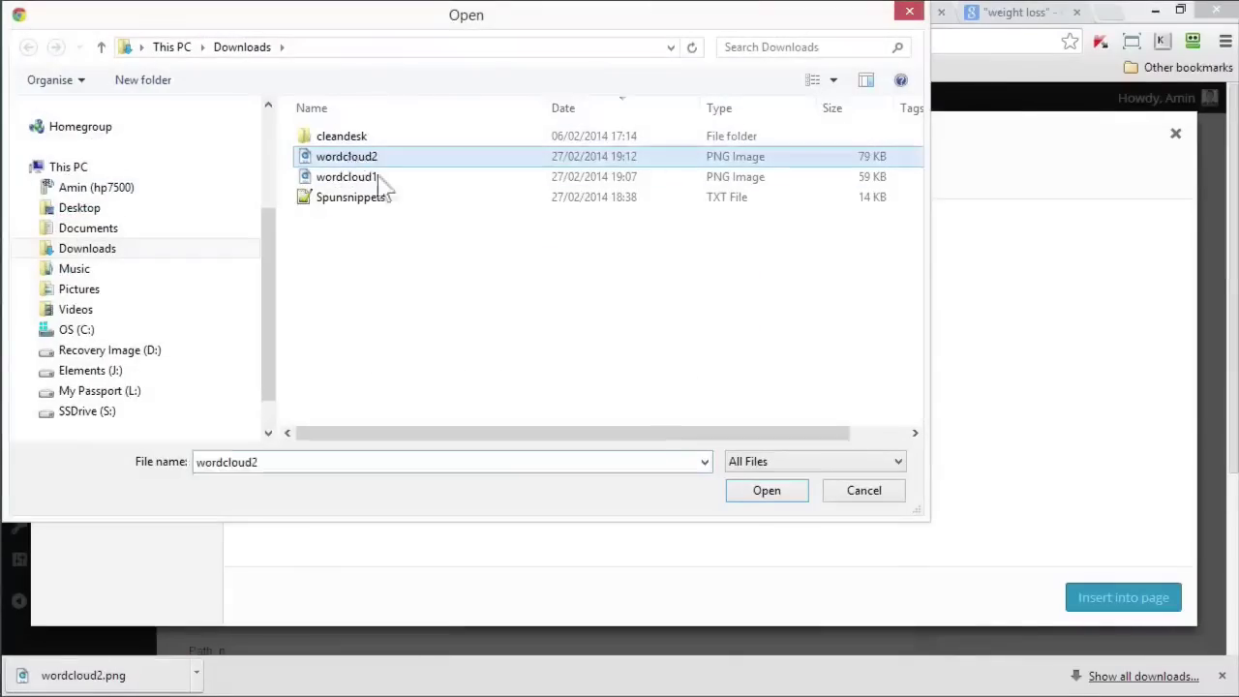
{"action": "left_click", "coordinate": [771, 493]}
- Insert the word cloud with Right alignment and link set to None, and add the body text "This has a different look and feel."
{"action": "scroll", "coordinate": [1059, 451], "scroll_direction": "down", "scroll_amount": 5}
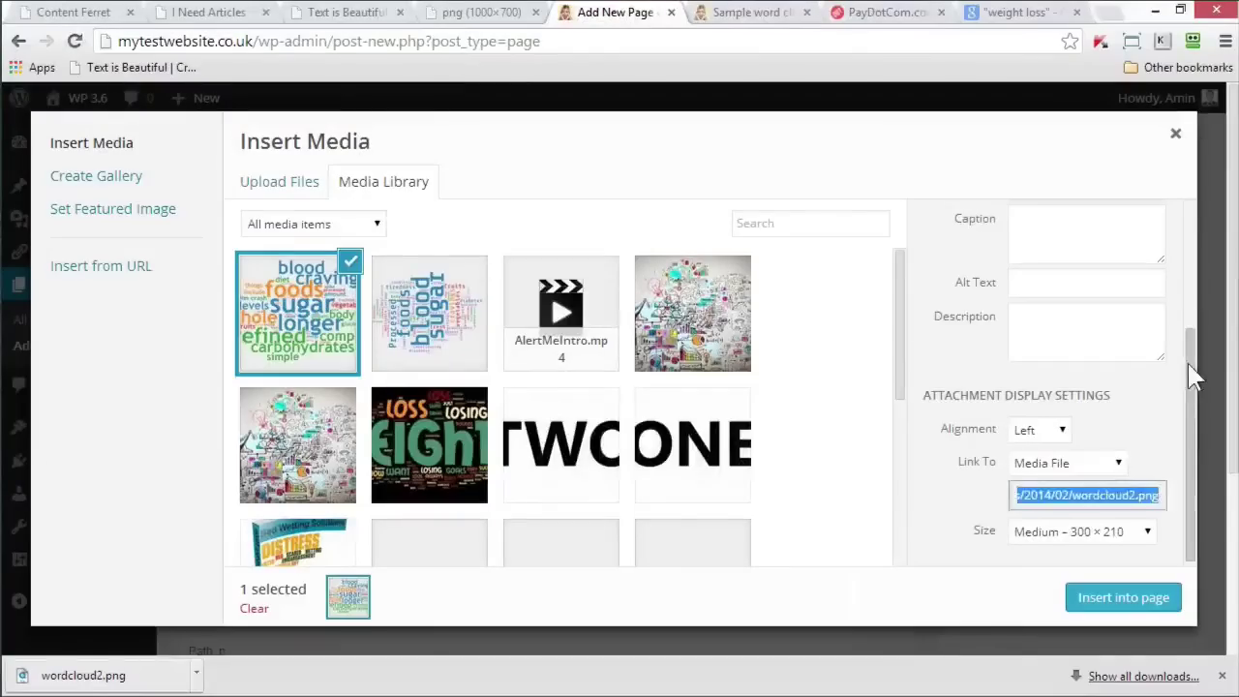
{"action": "left_click", "coordinate": [1119, 462]}
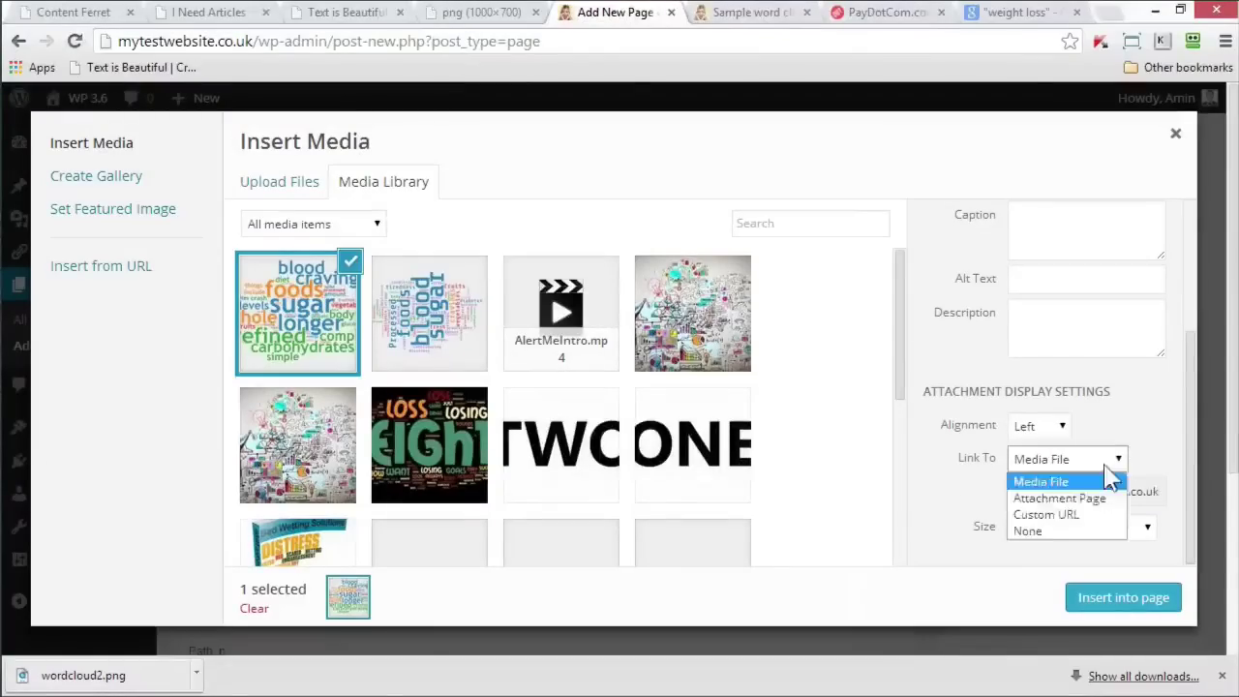
{"action": "left_click", "coordinate": [1034, 533]}
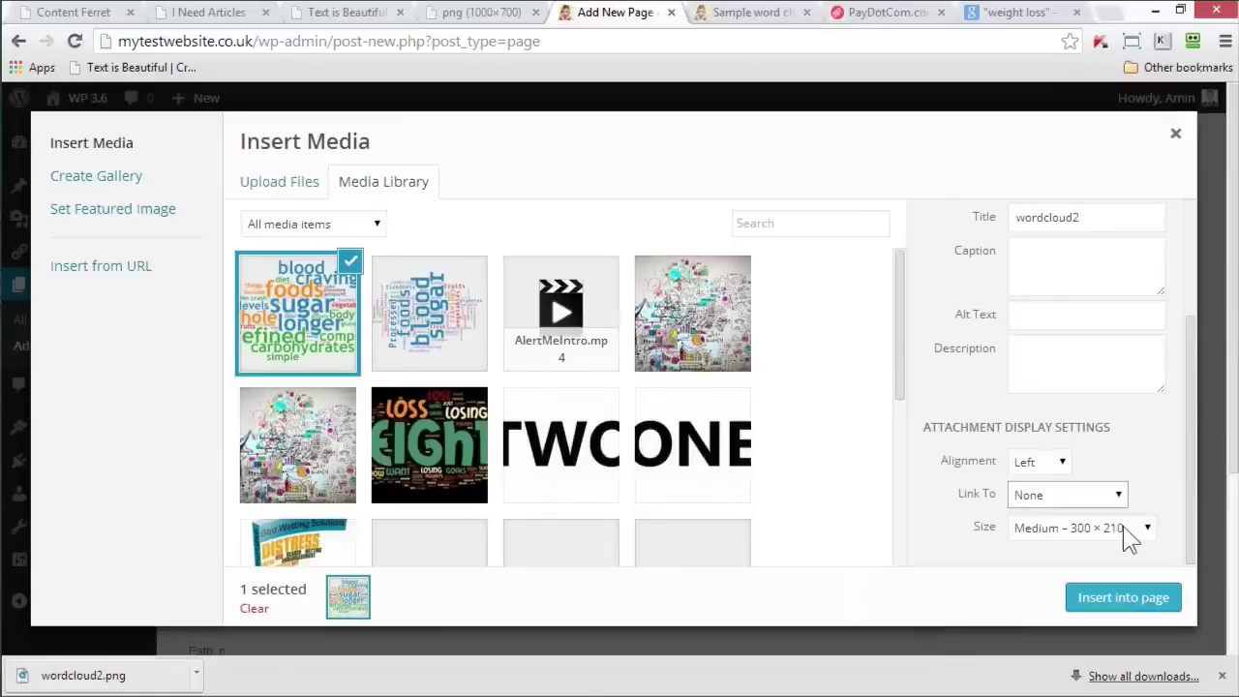
{"action": "left_click", "coordinate": [1063, 463]}
{"action": "left_click", "coordinate": [1032, 516]}
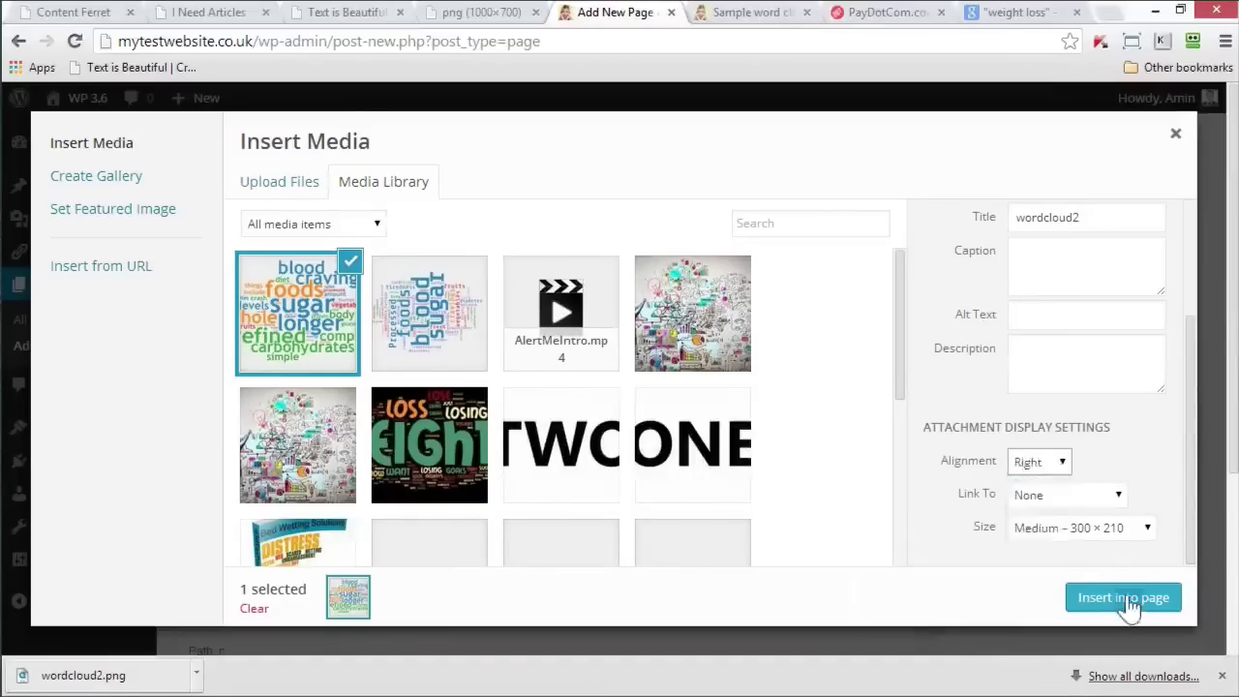
{"action": "left_click", "coordinate": [1123, 599]}
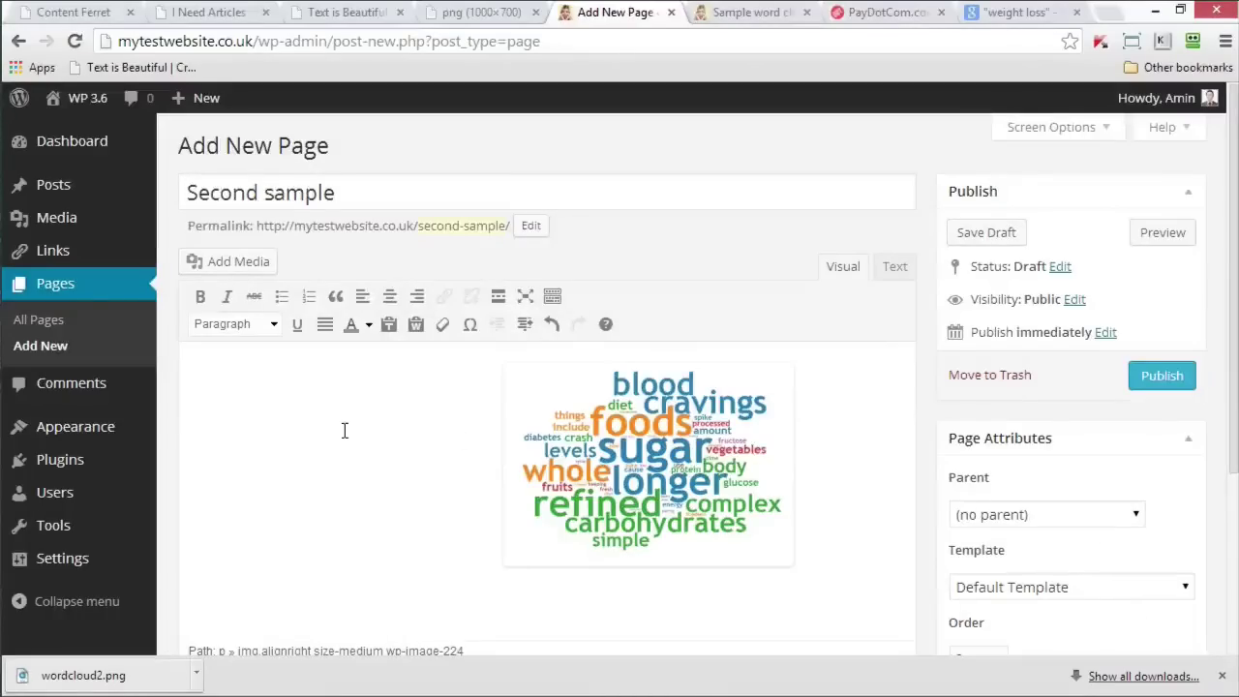
{"action": "type", "text": "This has a different look and feel."}
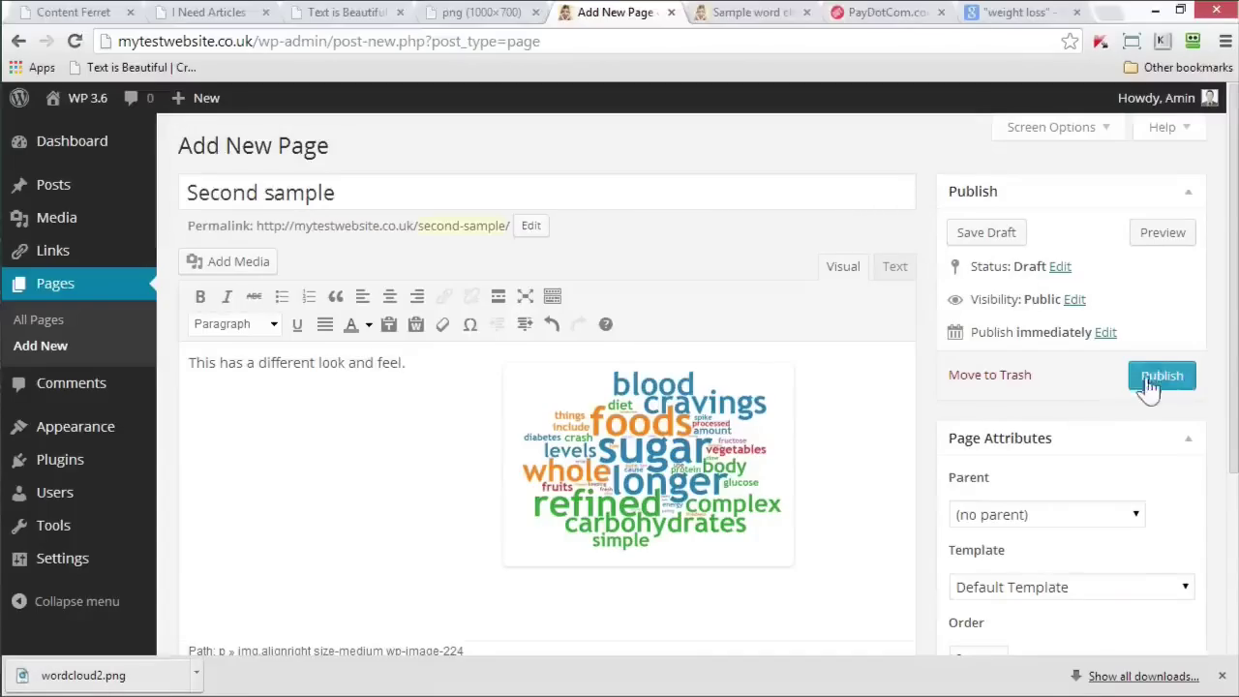
- Set the wordcloud2 image from the media library as the featured image of the "Second sample" page
{"action": "scroll", "coordinate": [1142, 382], "scroll_direction": "down", "scroll_amount": 3}
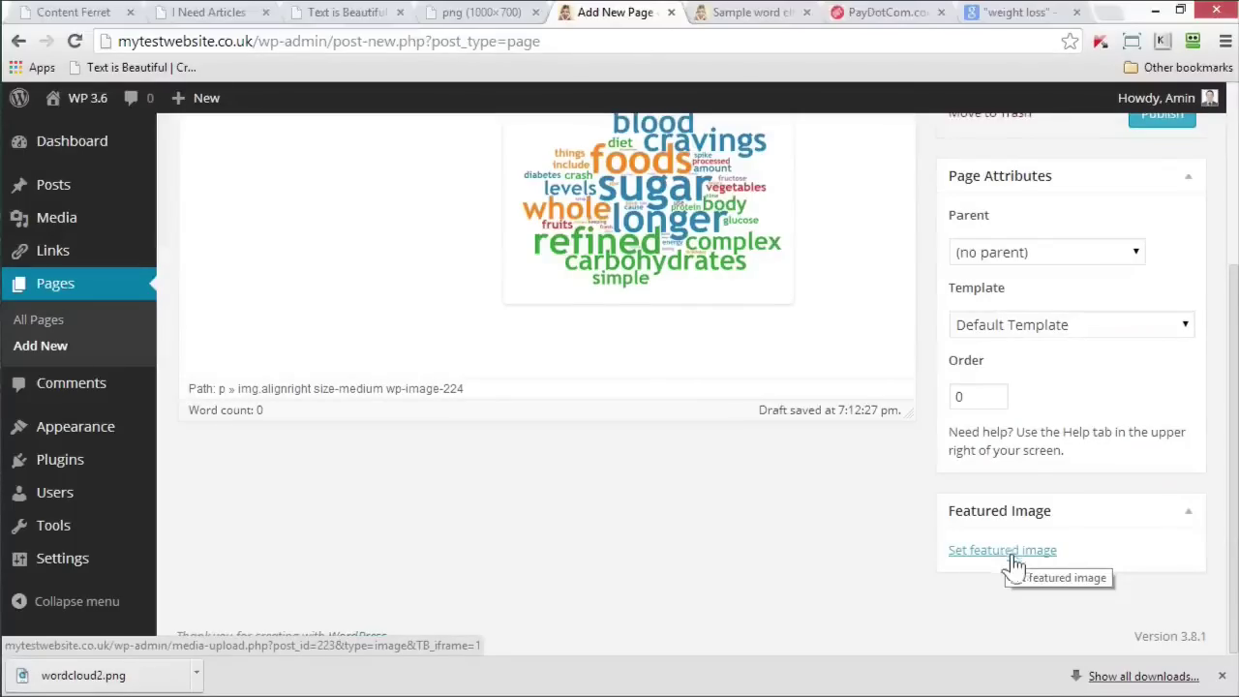
{"action": "left_click", "coordinate": [1222, 675]}
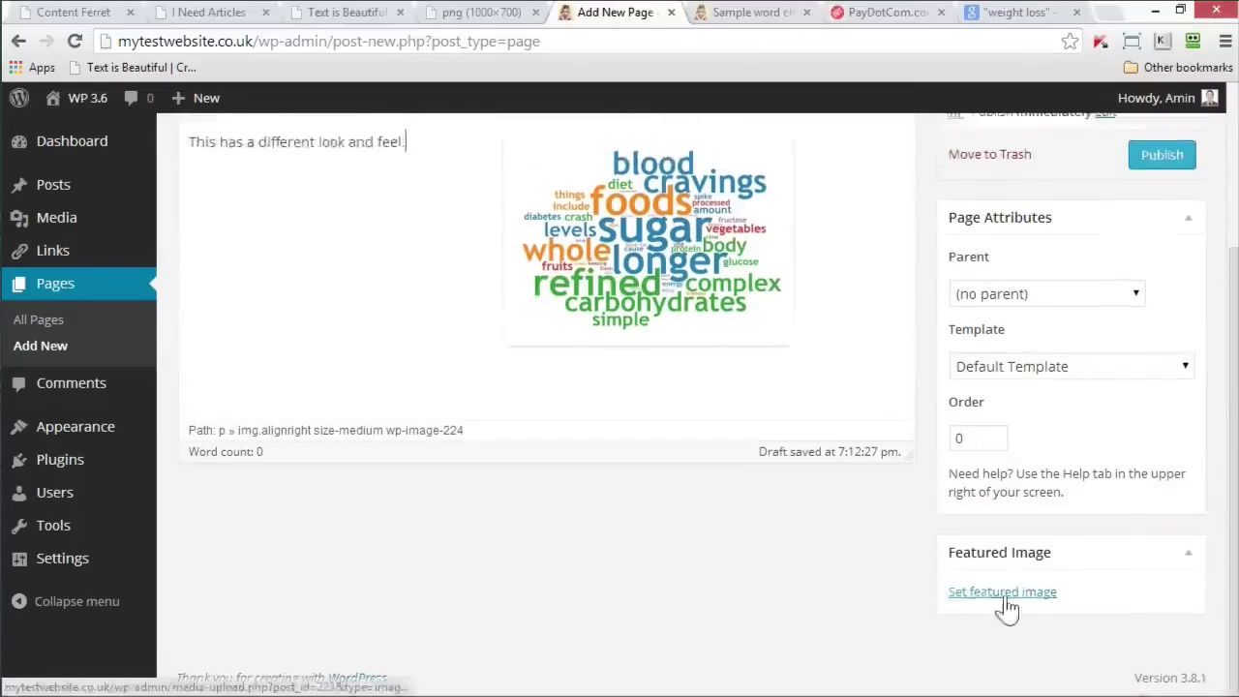
{"action": "left_click", "coordinate": [1007, 593]}
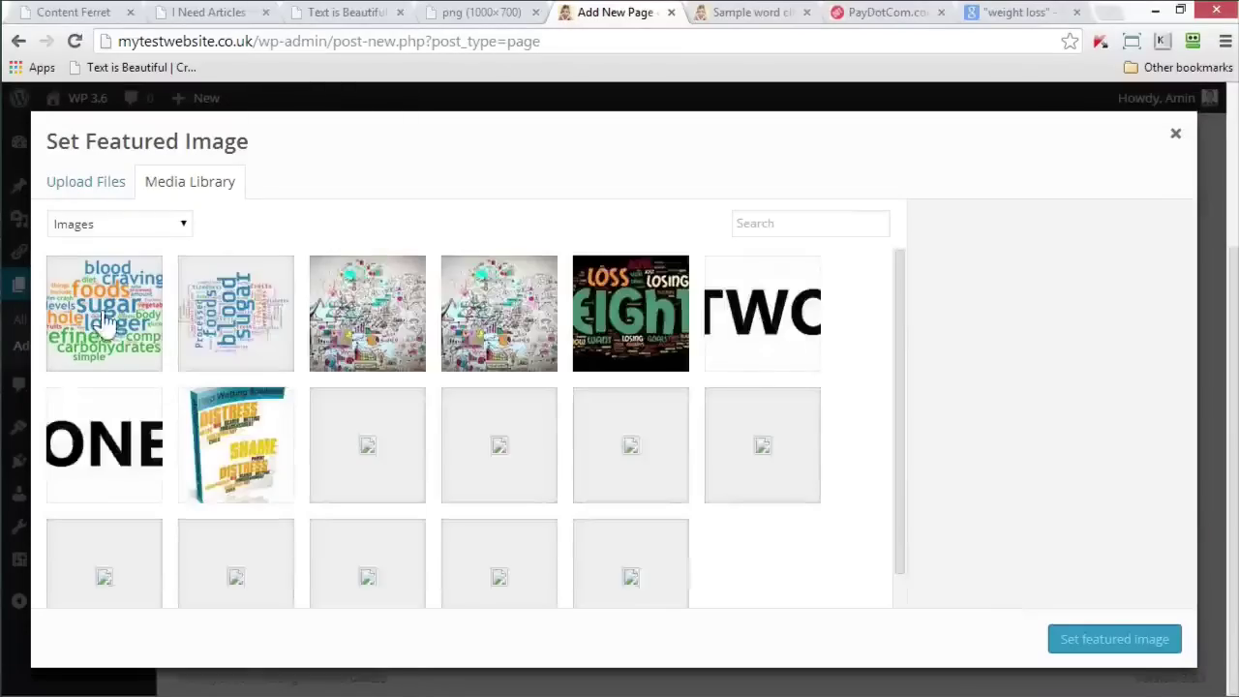
{"action": "left_click", "coordinate": [109, 325]}
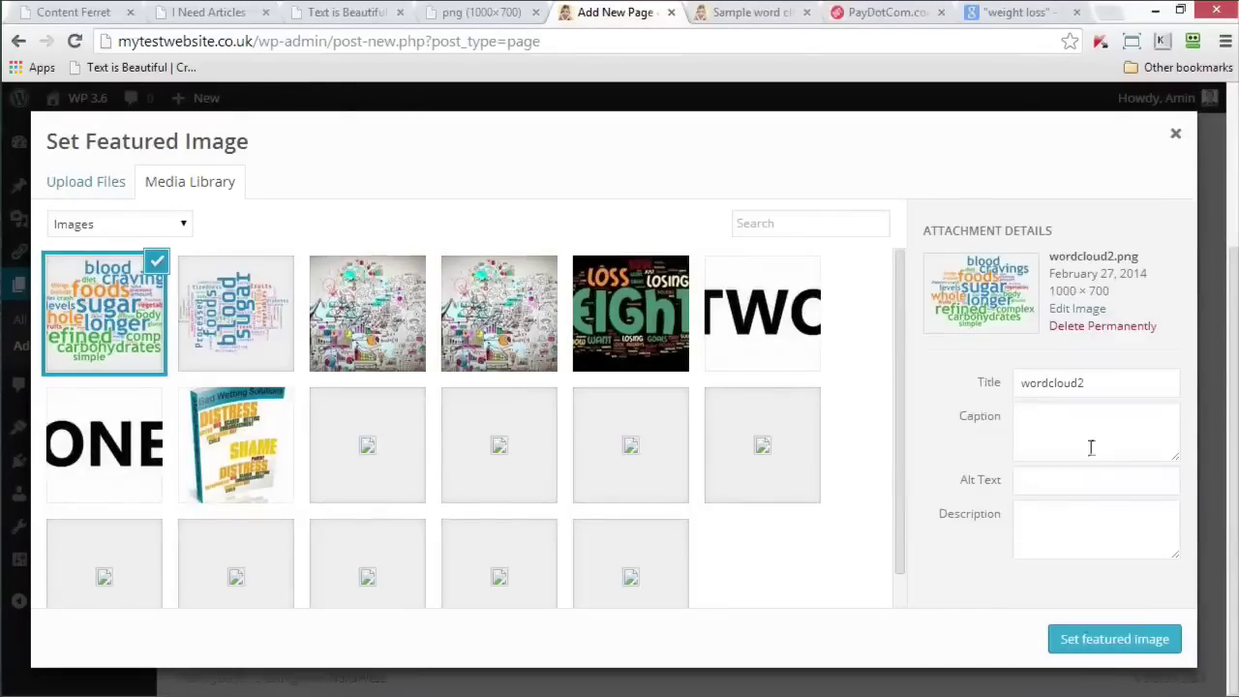
{"action": "left_click", "coordinate": [1126, 641]}
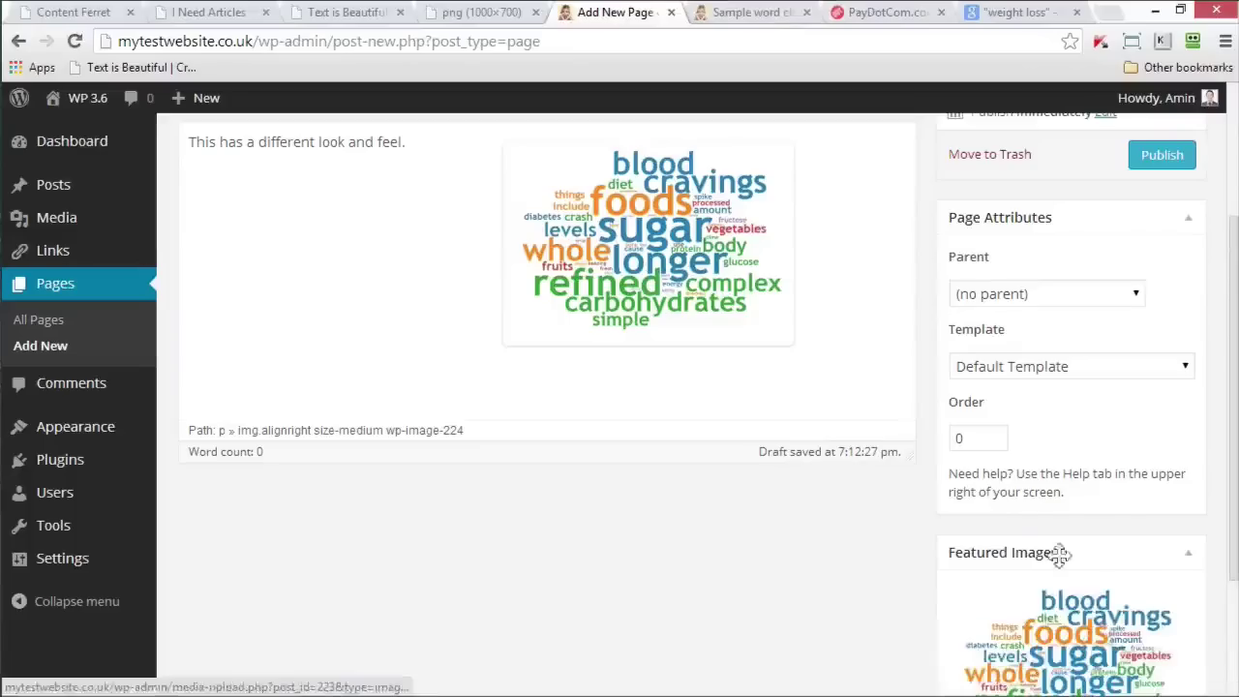
- Publish and update the "Second sample" page, and review the live page with its featured image and body content
{"action": "left_click", "coordinate": [1157, 160]}
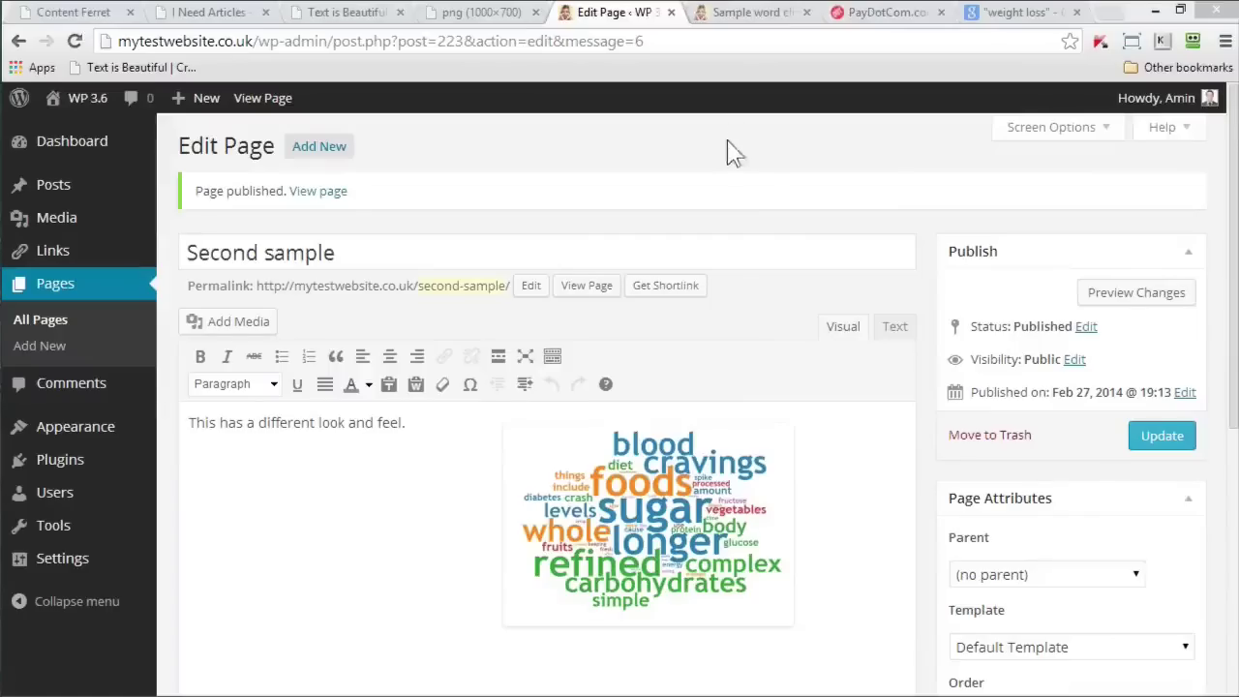
{"action": "left_click", "coordinate": [1154, 439]}
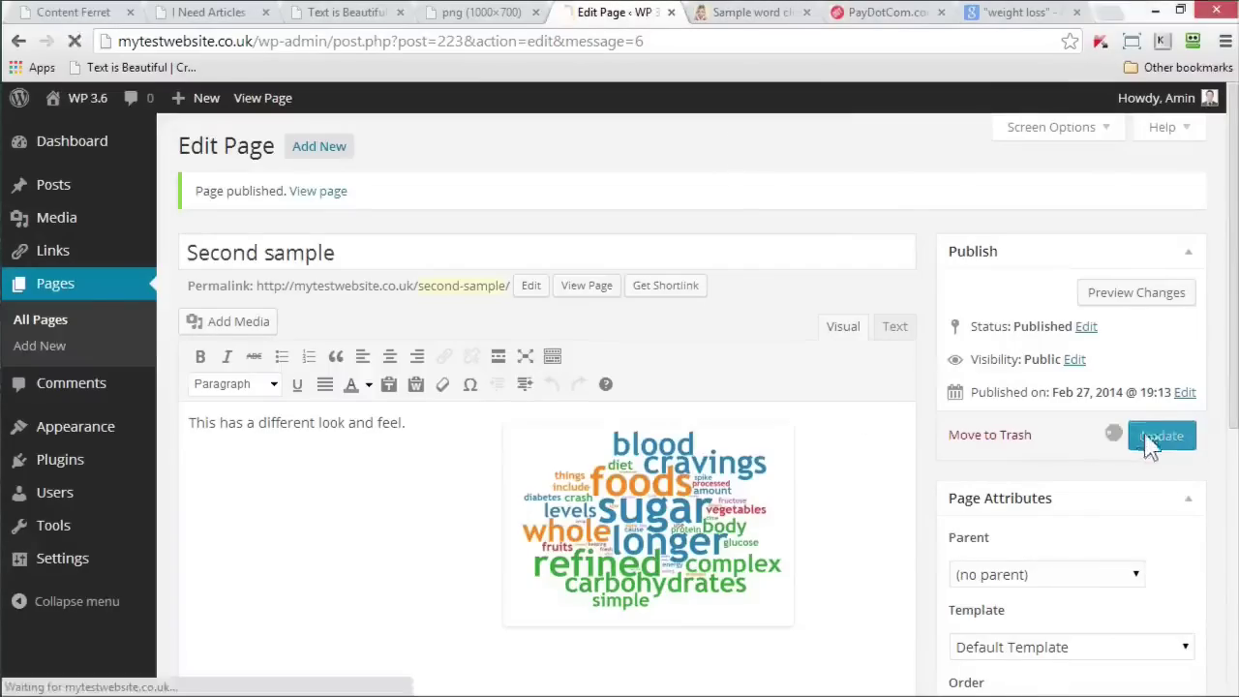
{"action": "left_click", "coordinate": [588, 291]}
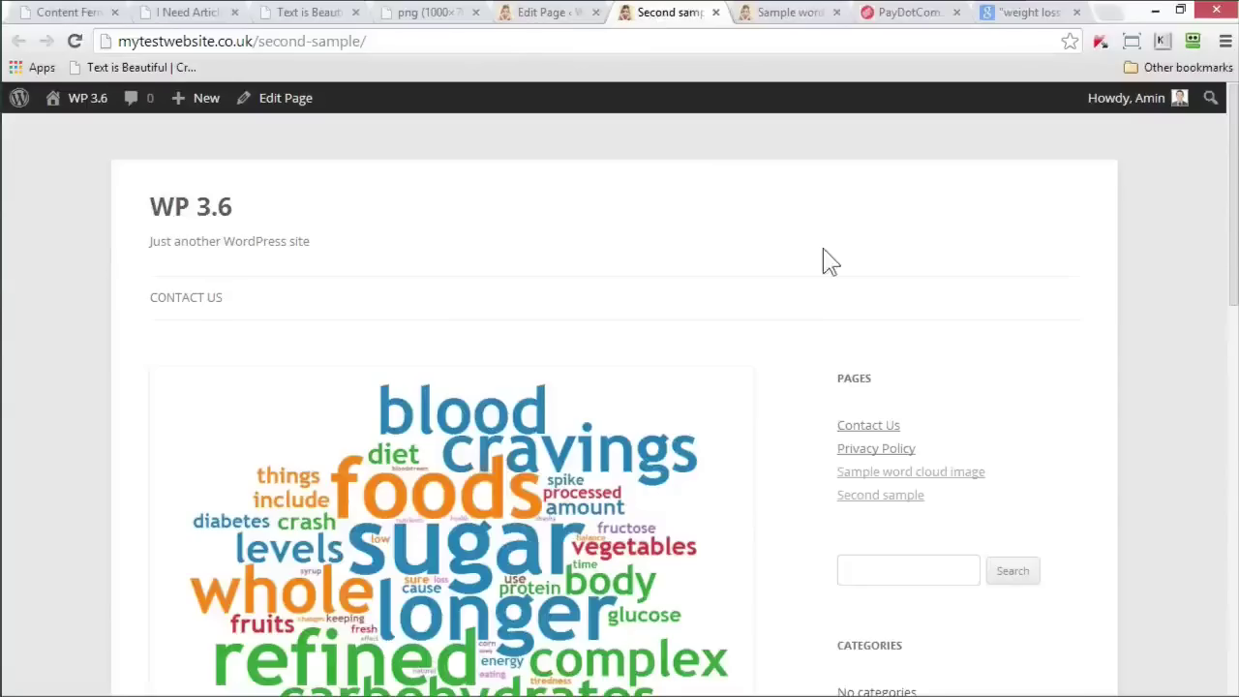
{"action": "scroll", "coordinate": [823, 253], "scroll_direction": "down", "scroll_amount": 3}
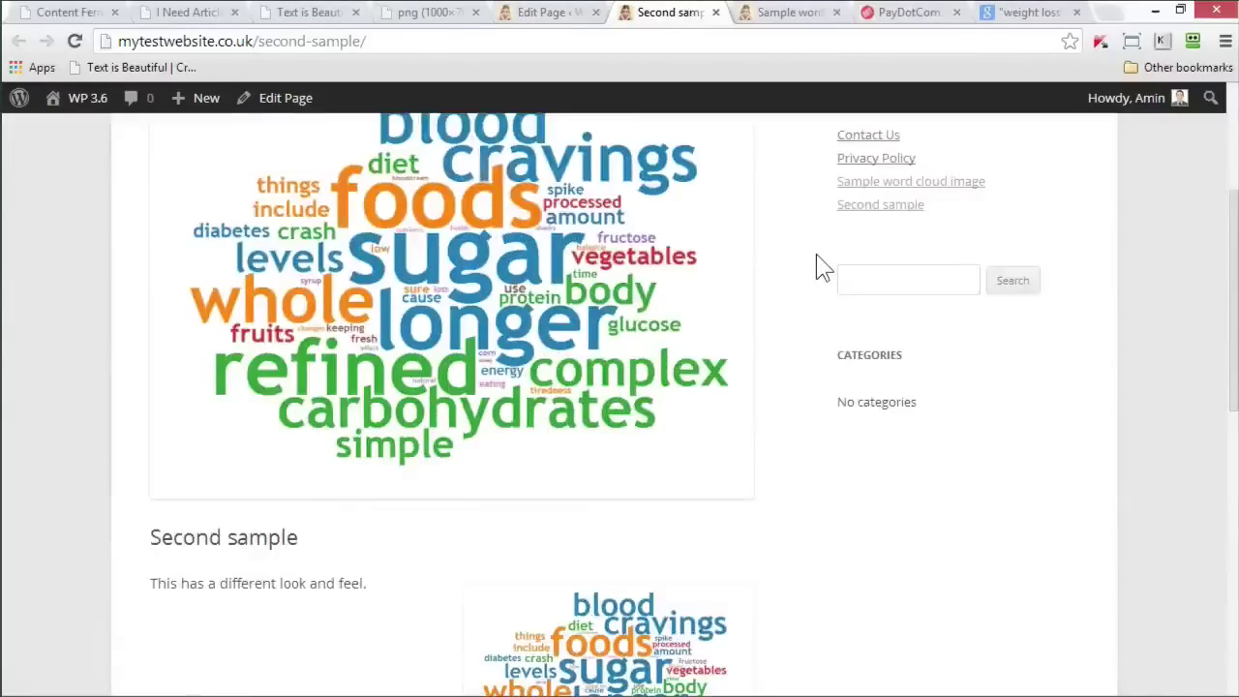
{"action": "scroll", "coordinate": [816, 255], "scroll_direction": "up", "scroll_amount": 3}
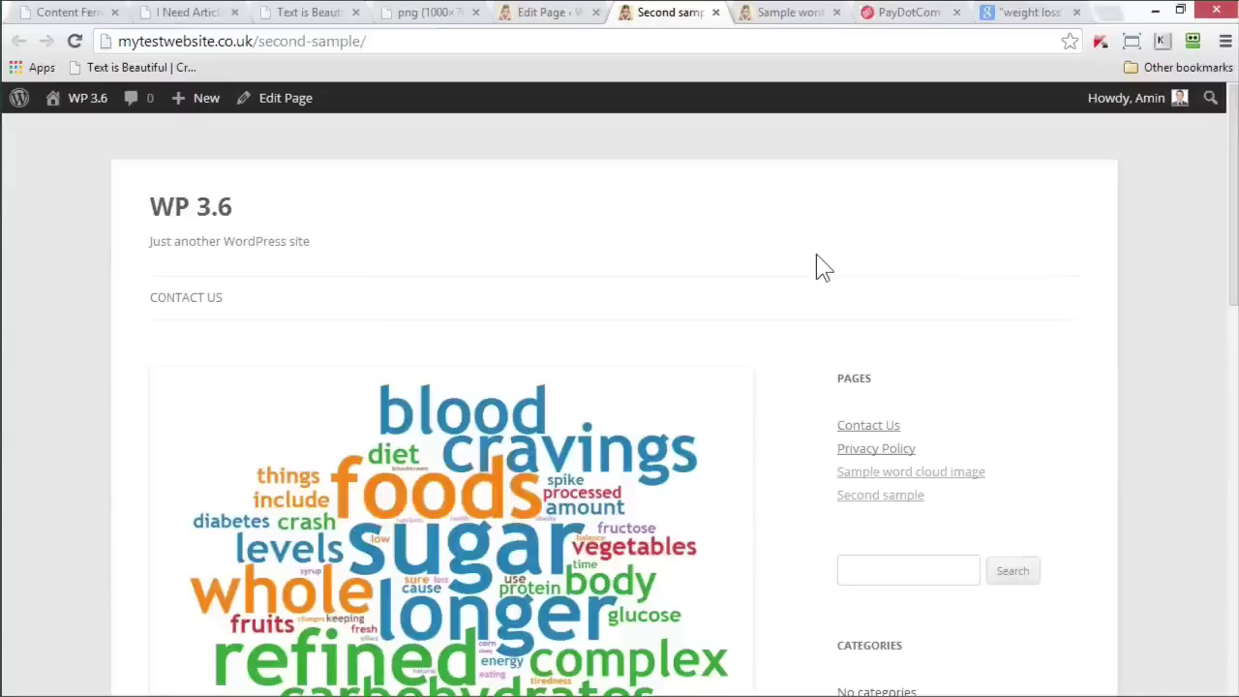
{"action": "scroll", "coordinate": [816, 255], "scroll_direction": "down", "scroll_amount": 2}
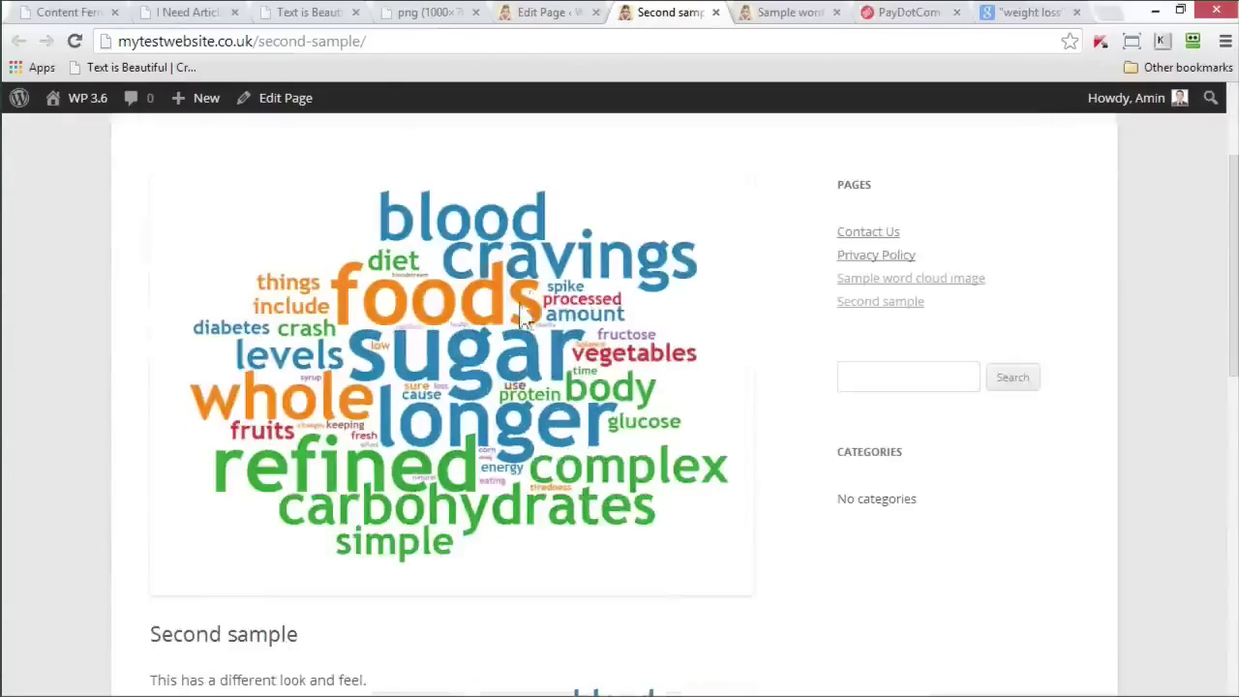
{"action": "scroll", "coordinate": [565, 306], "scroll_direction": "up", "scroll_amount": 3}
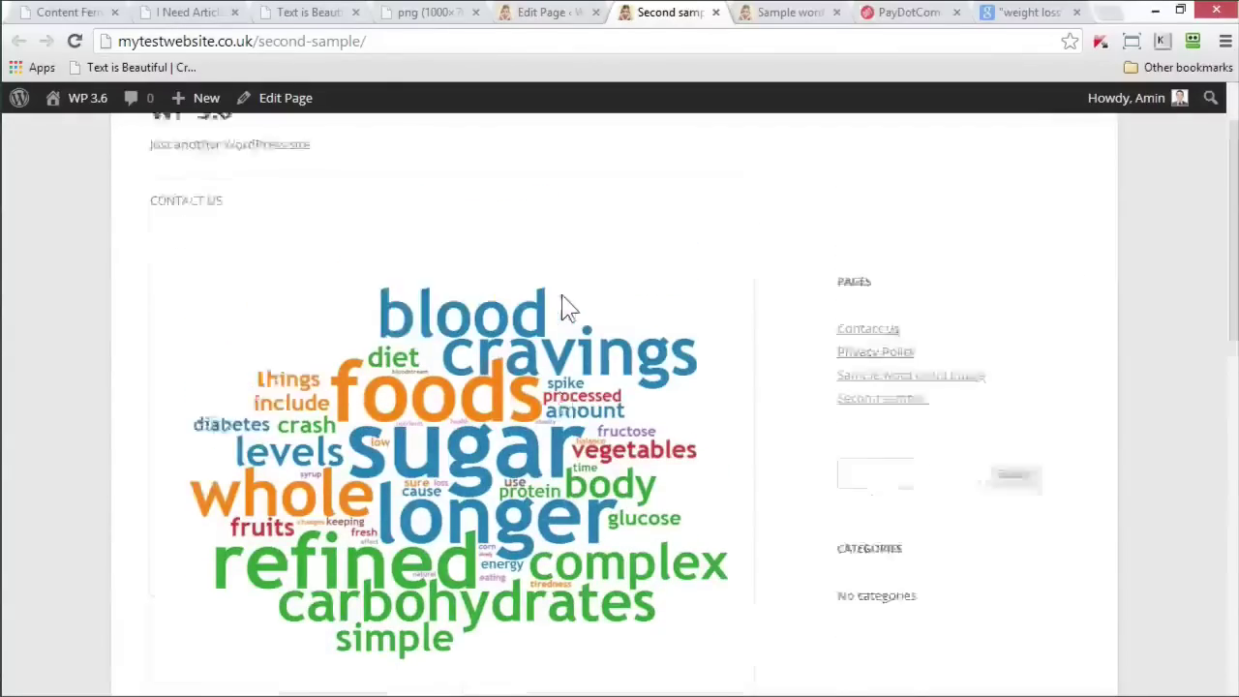
- Close the browser tab holding the exported PNG and switch to Document1 in Microsoft Word
{"action": "left_click", "coordinate": [442, 12]}
{"action": "left_click", "coordinate": [476, 12]}
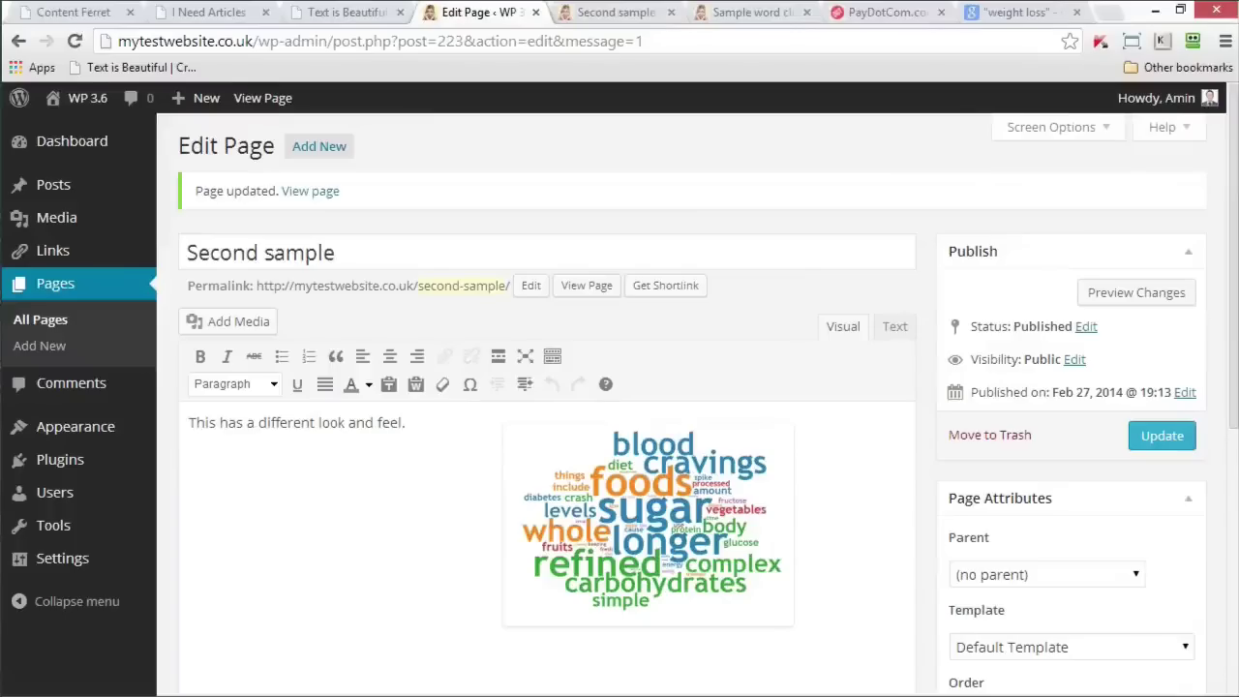
{"action": "key", "text": "alt+Tab"}
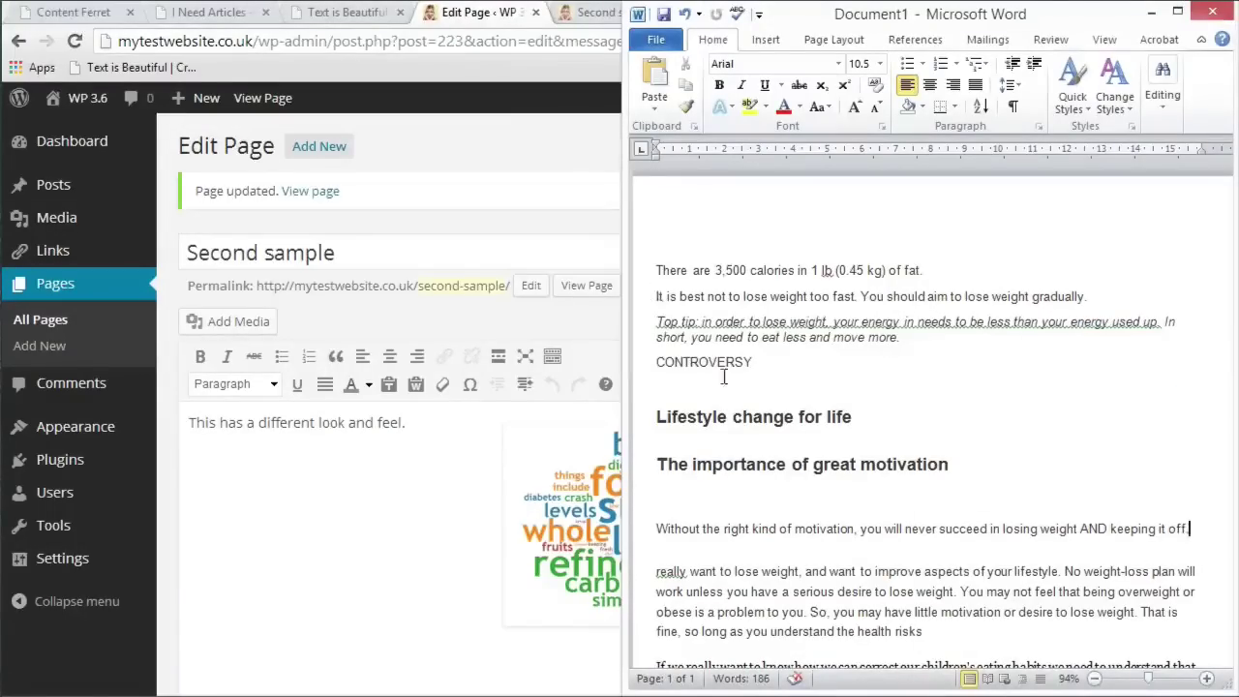
- Add a blank line below "CONTROVERSY" and insert the wordcloud2 picture from the Downloads folder there
{"action": "key", "text": "Return"}
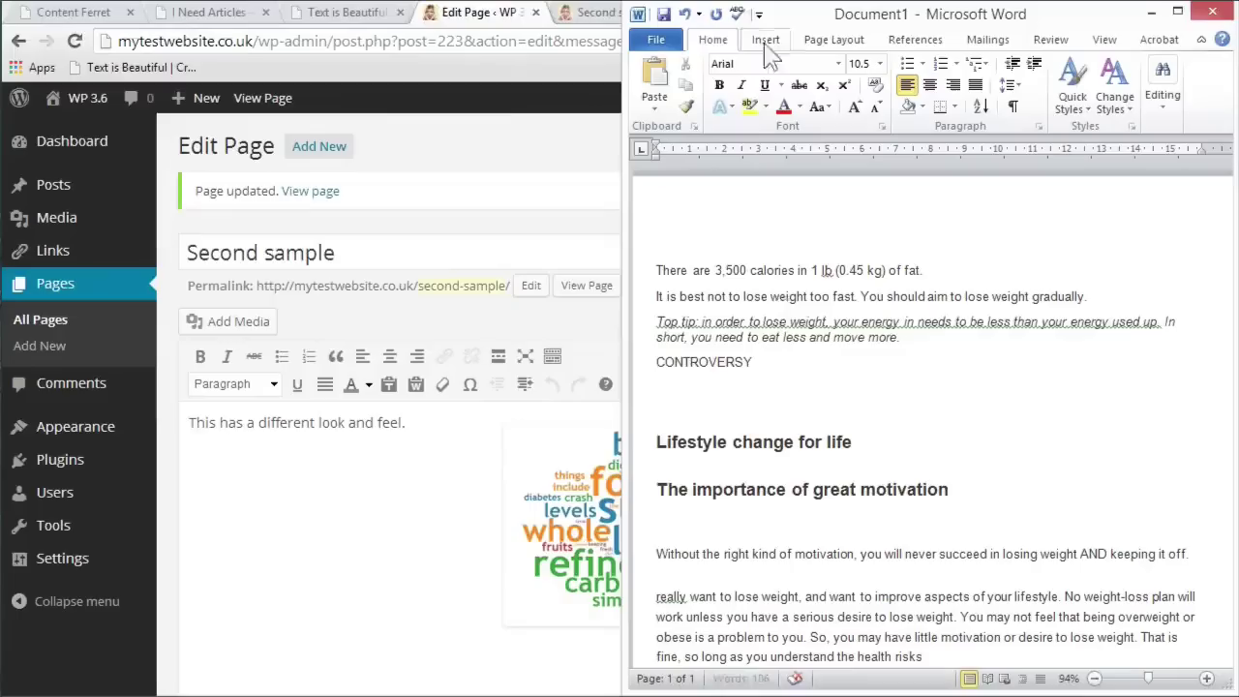
{"action": "left_click", "coordinate": [1177, 11]}
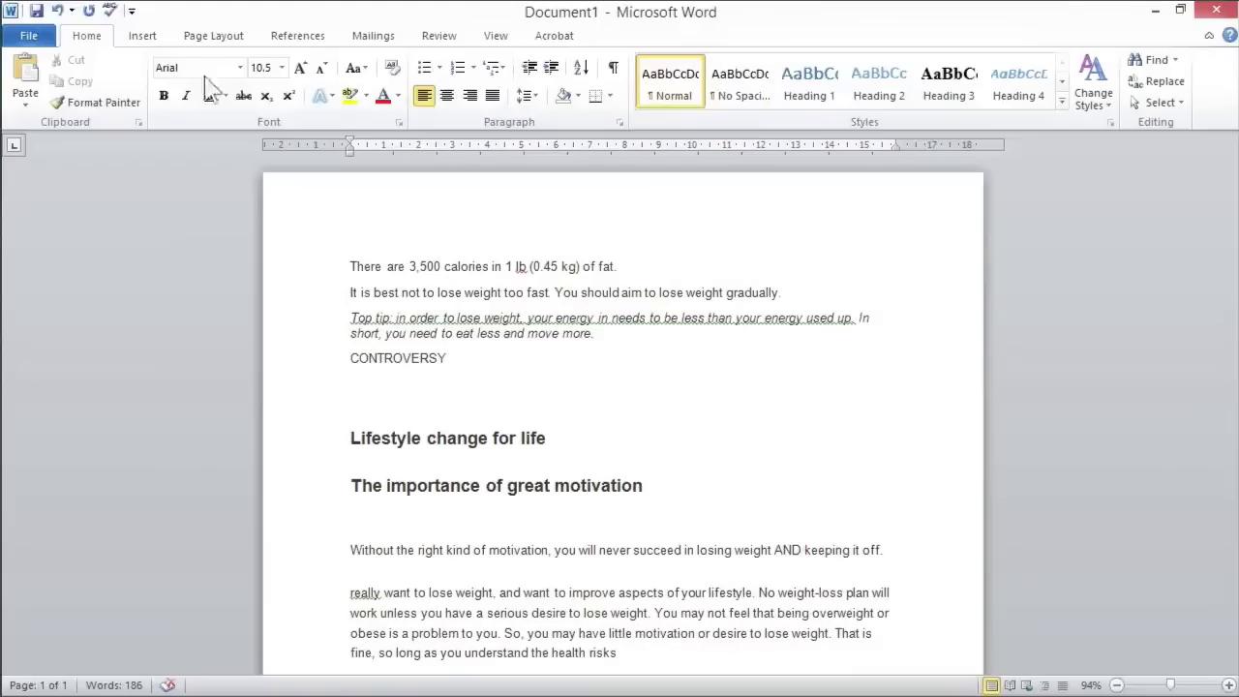
{"action": "left_click", "coordinate": [145, 39]}
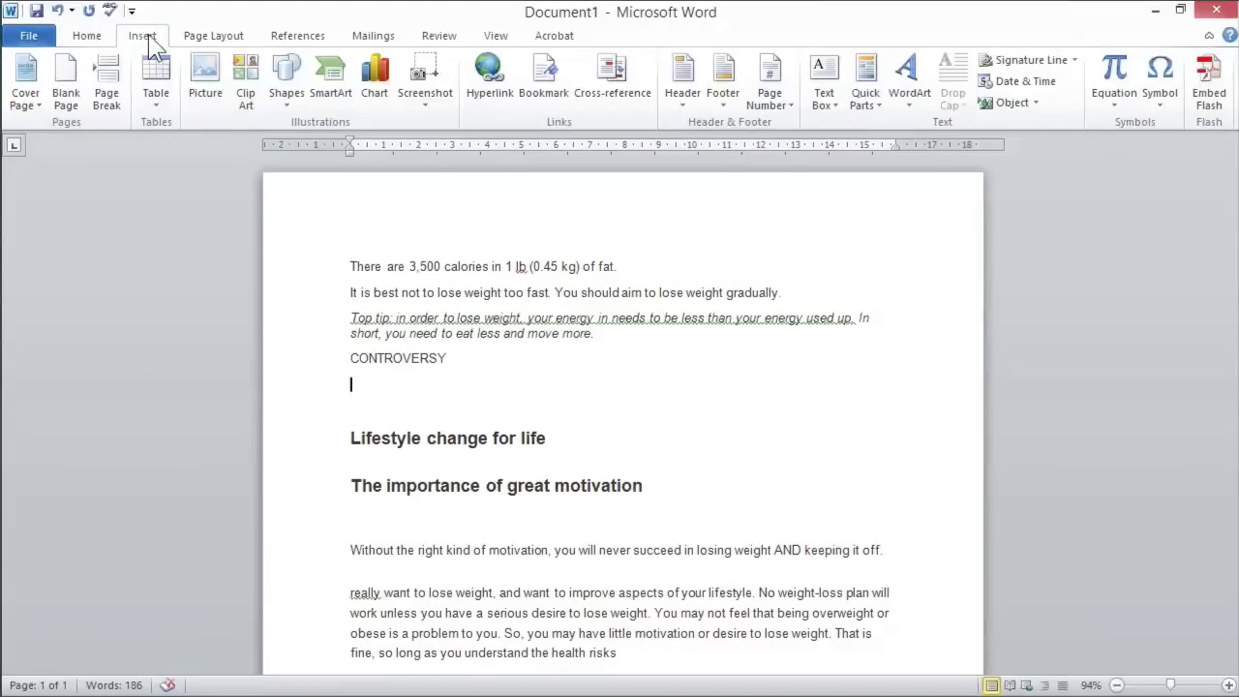
{"action": "left_click", "coordinate": [205, 78]}
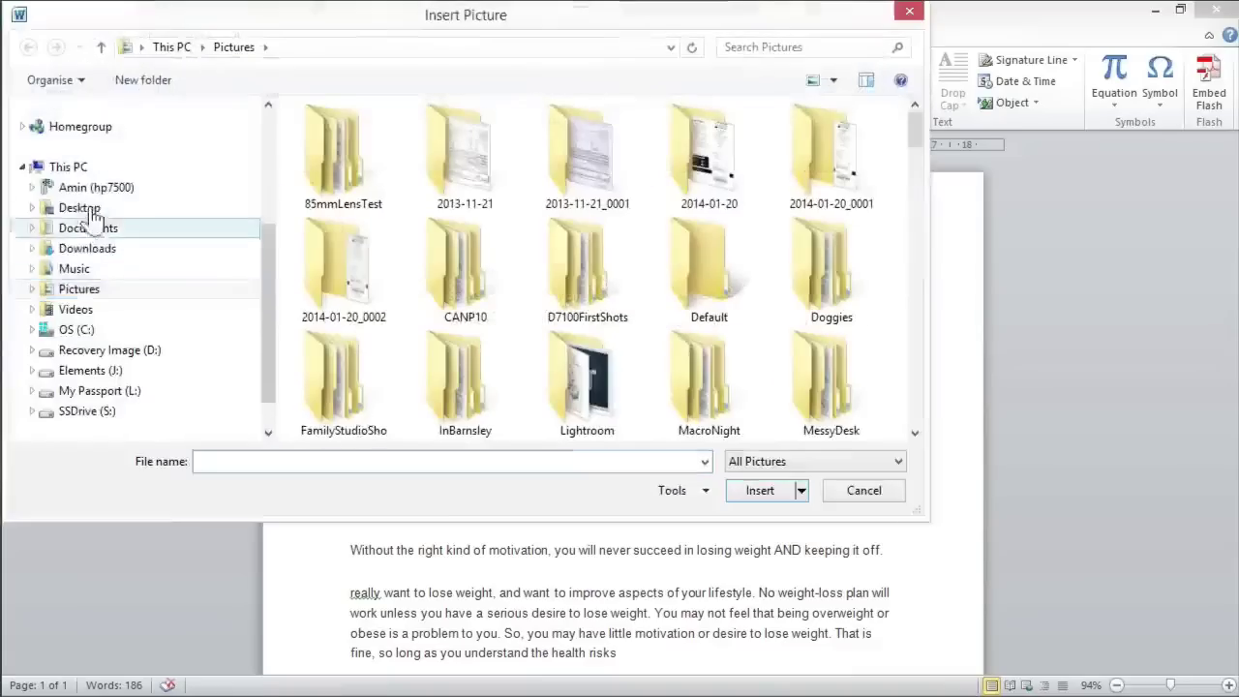
{"action": "left_click", "coordinate": [87, 248]}
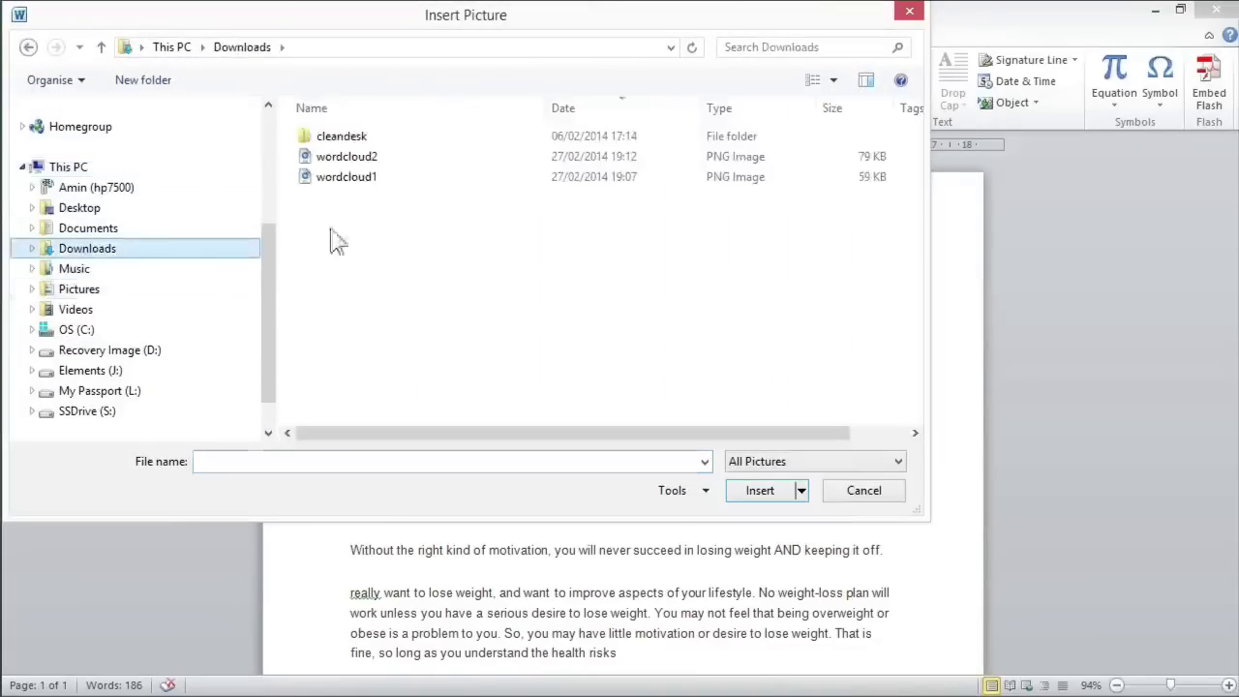
{"action": "left_click", "coordinate": [361, 188]}
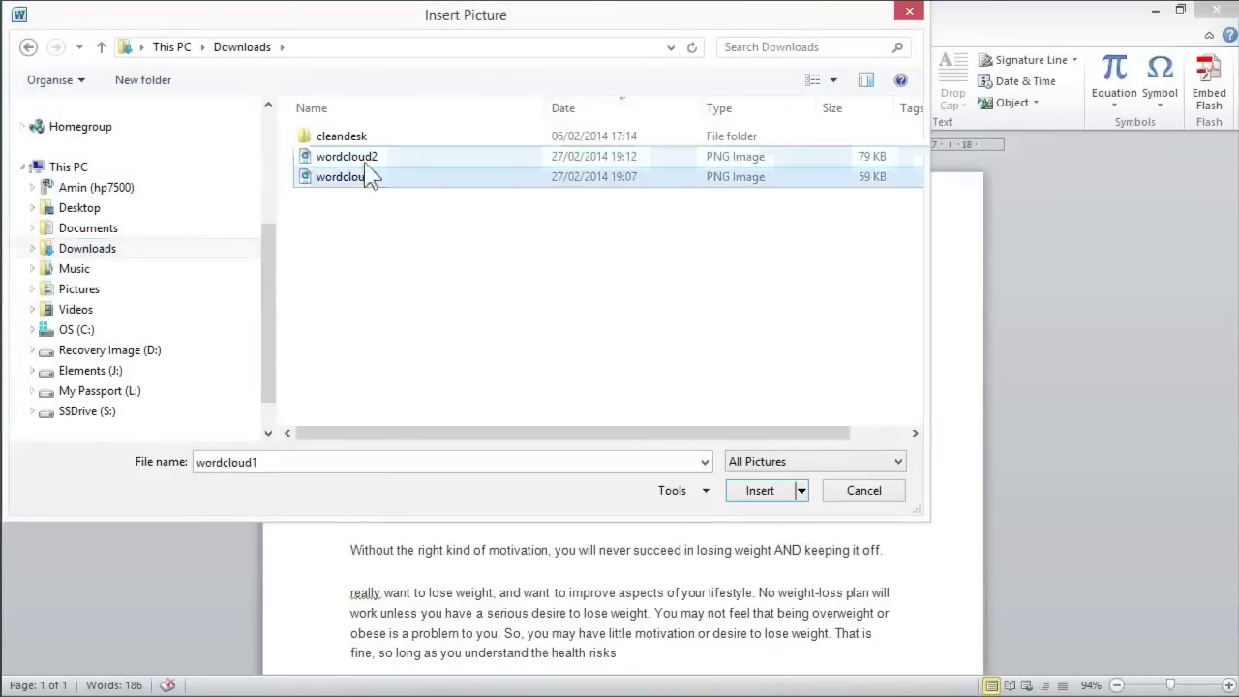
{"action": "left_click", "coordinate": [361, 160]}
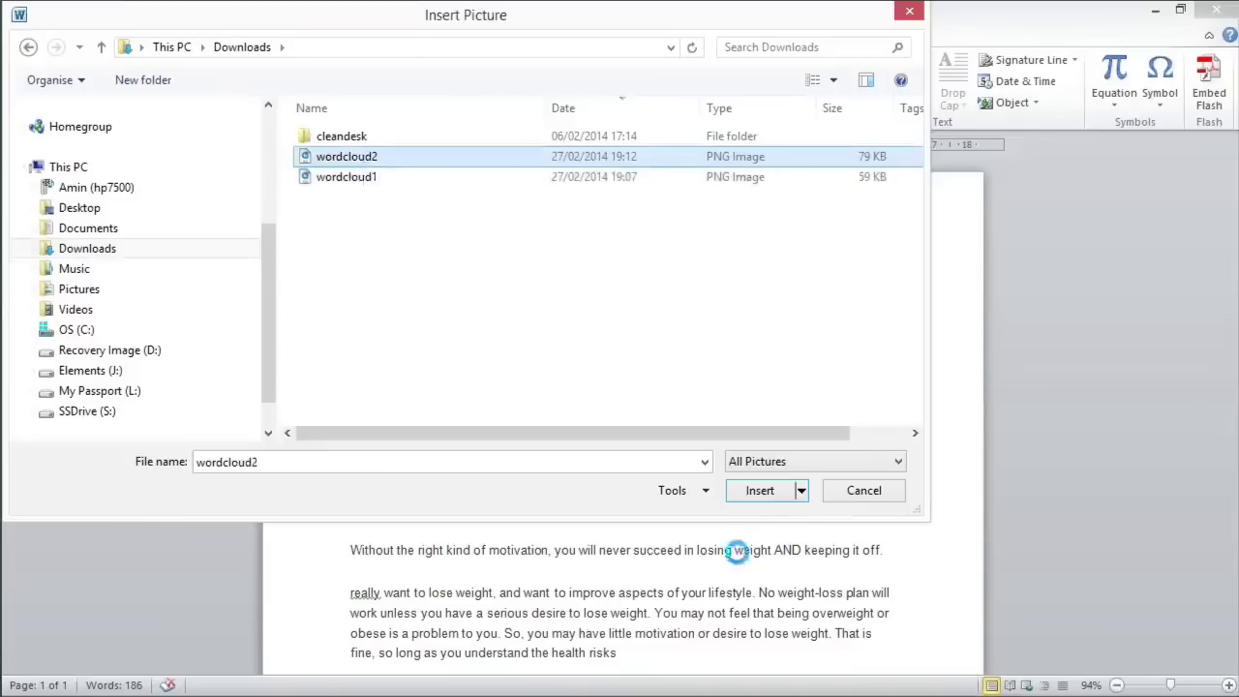
{"action": "left_click", "coordinate": [762, 494]}
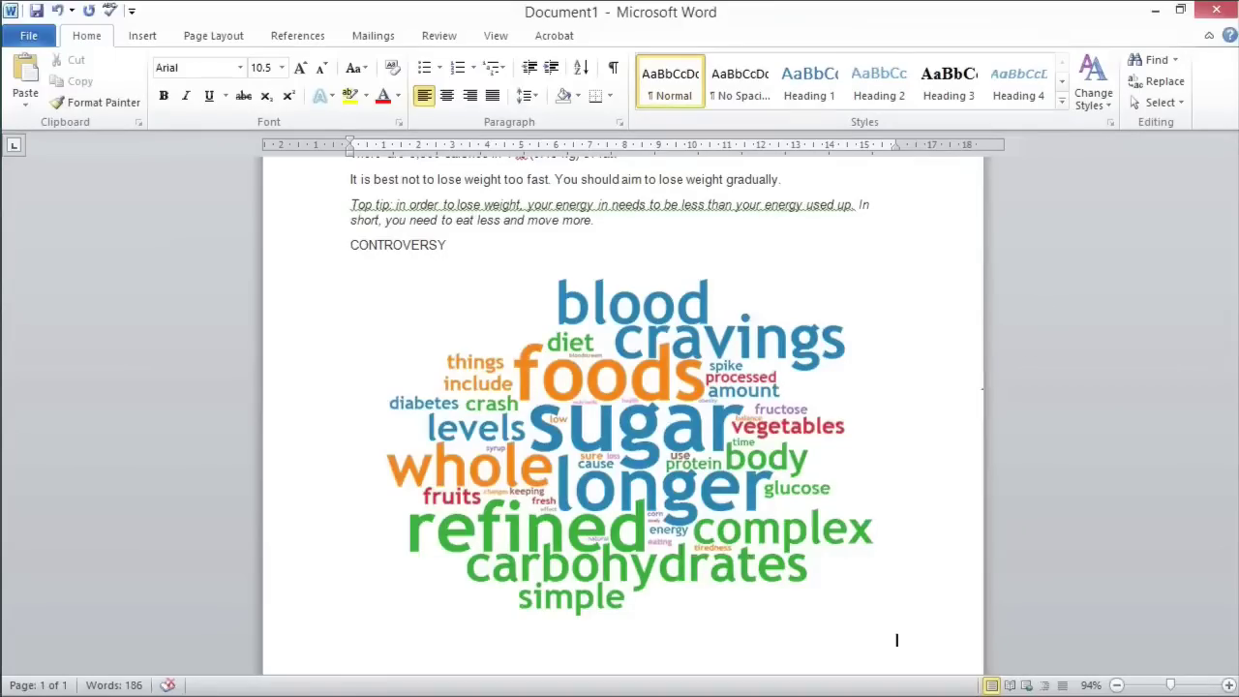
- Shrink the inserted word cloud picture proportionally to about 4.3 cm wide by 3.0 cm high
{"action": "scroll", "coordinate": [938, 355], "scroll_direction": "down", "scroll_amount": 1}
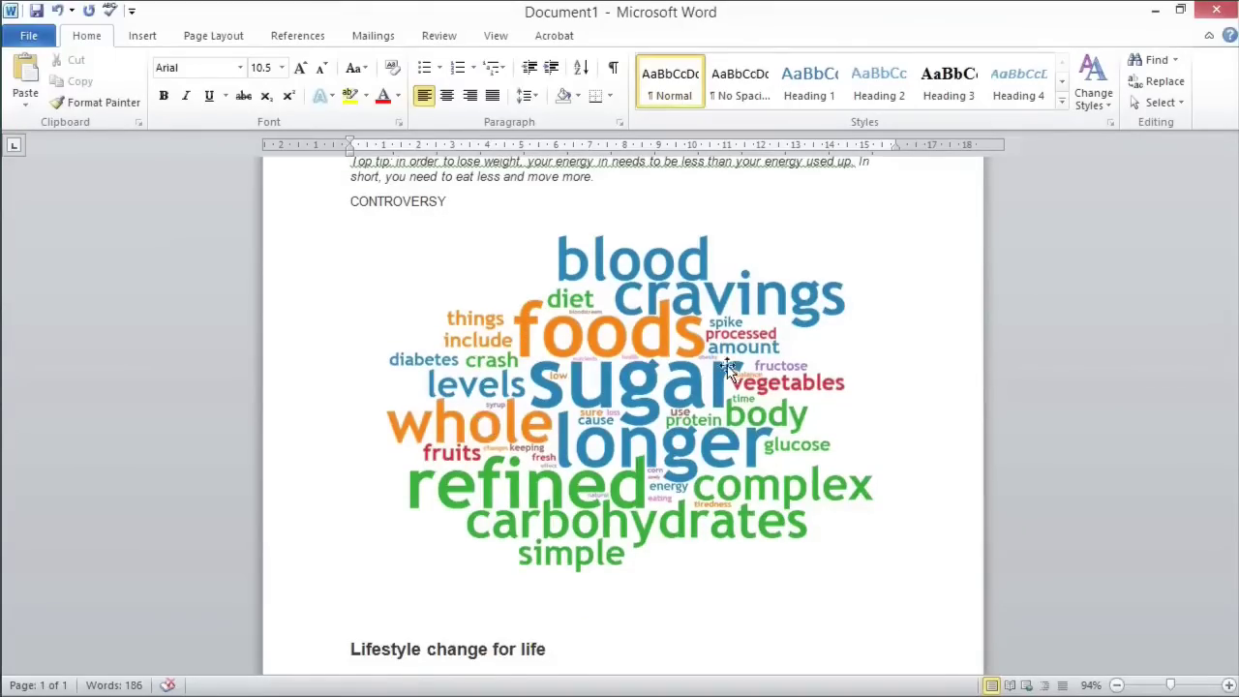
{"action": "left_click", "coordinate": [803, 365]}
{"action": "scroll", "coordinate": [803, 365], "scroll_direction": "down", "scroll_amount": 2}
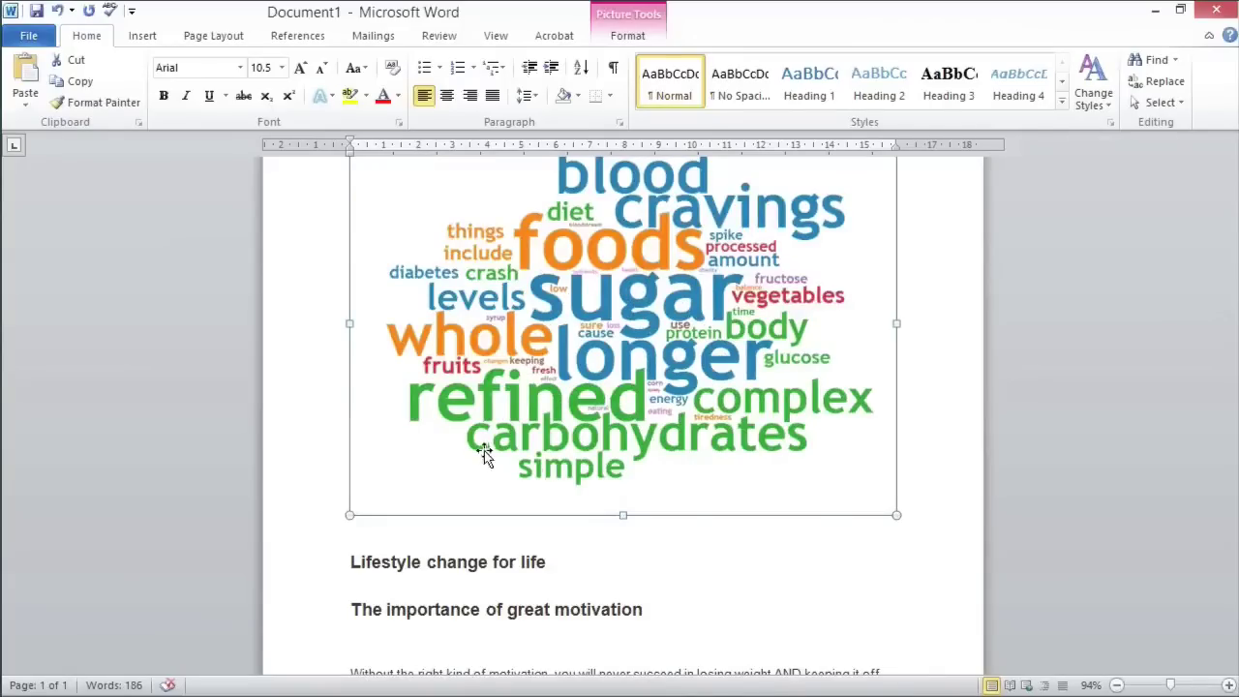
{"action": "left_click_drag", "start_coordinate": [894, 514], "coordinate": [496, 242]}
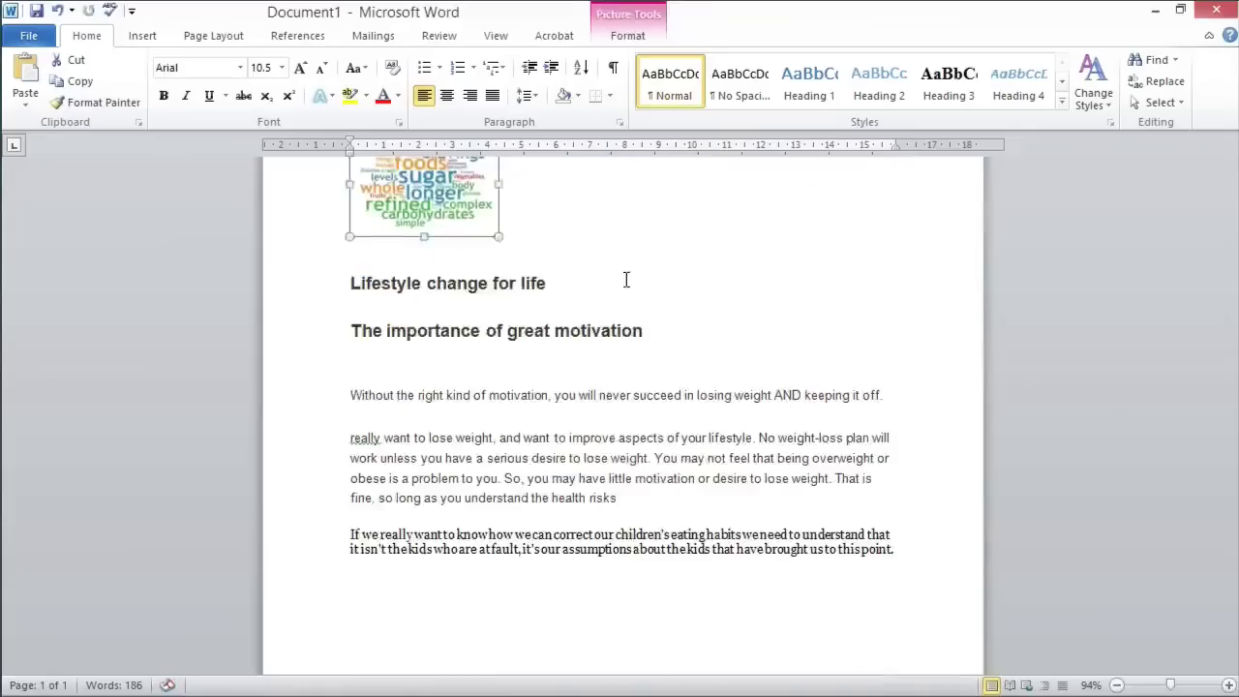
{"action": "left_click", "coordinate": [631, 280]}
{"action": "scroll", "coordinate": [542, 295], "scroll_direction": "up", "scroll_amount": 1}
{"action": "left_click", "coordinate": [427, 244]}
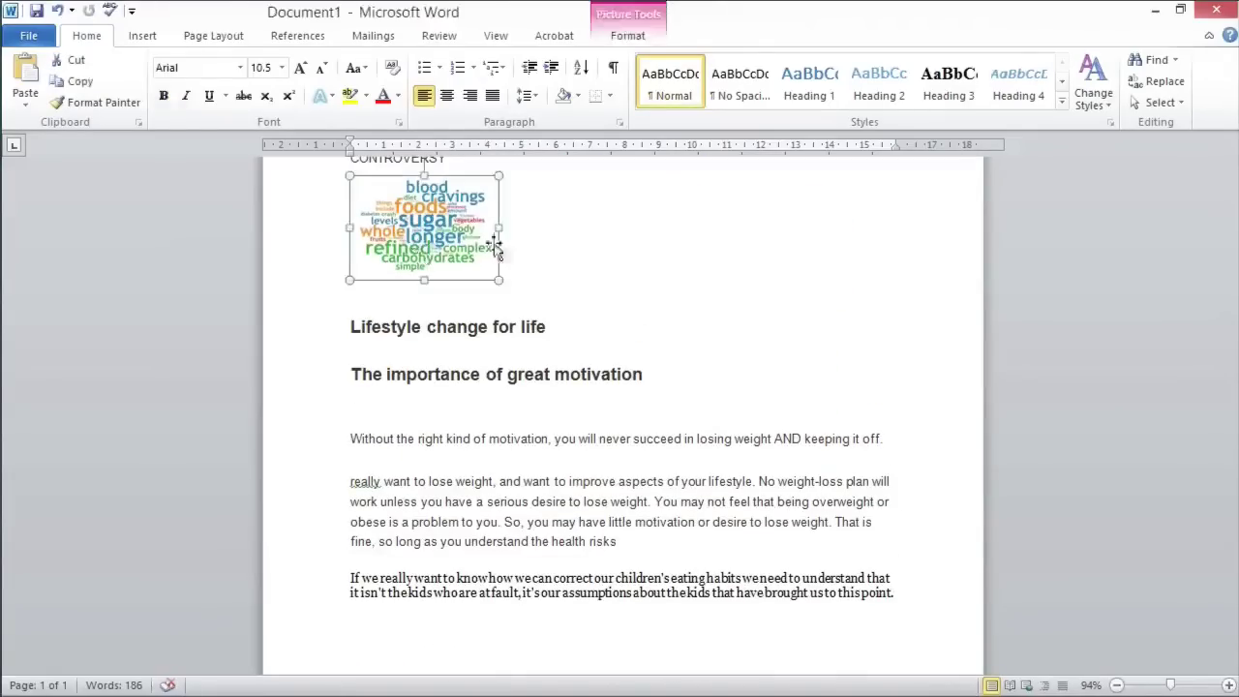
{"action": "scroll", "coordinate": [462, 309], "scroll_direction": "up", "scroll_amount": 2}
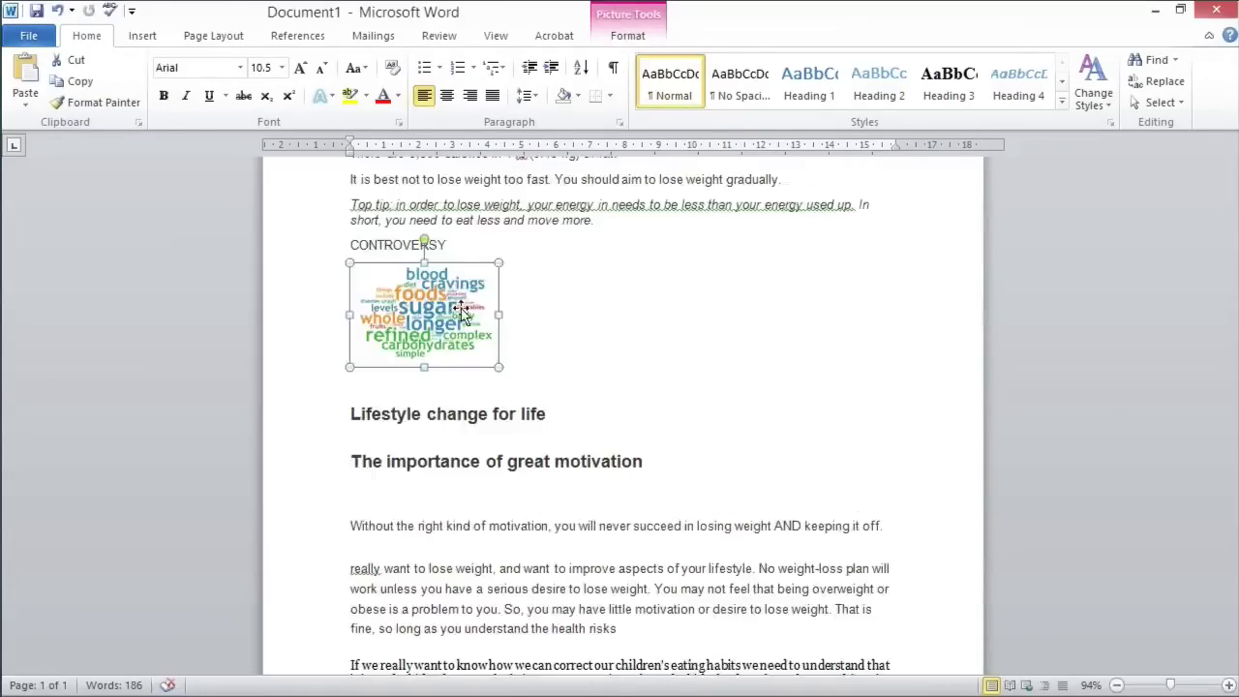
- Set the text wrapping of the word cloud picture to Through
{"action": "right_click", "coordinate": [462, 310]}
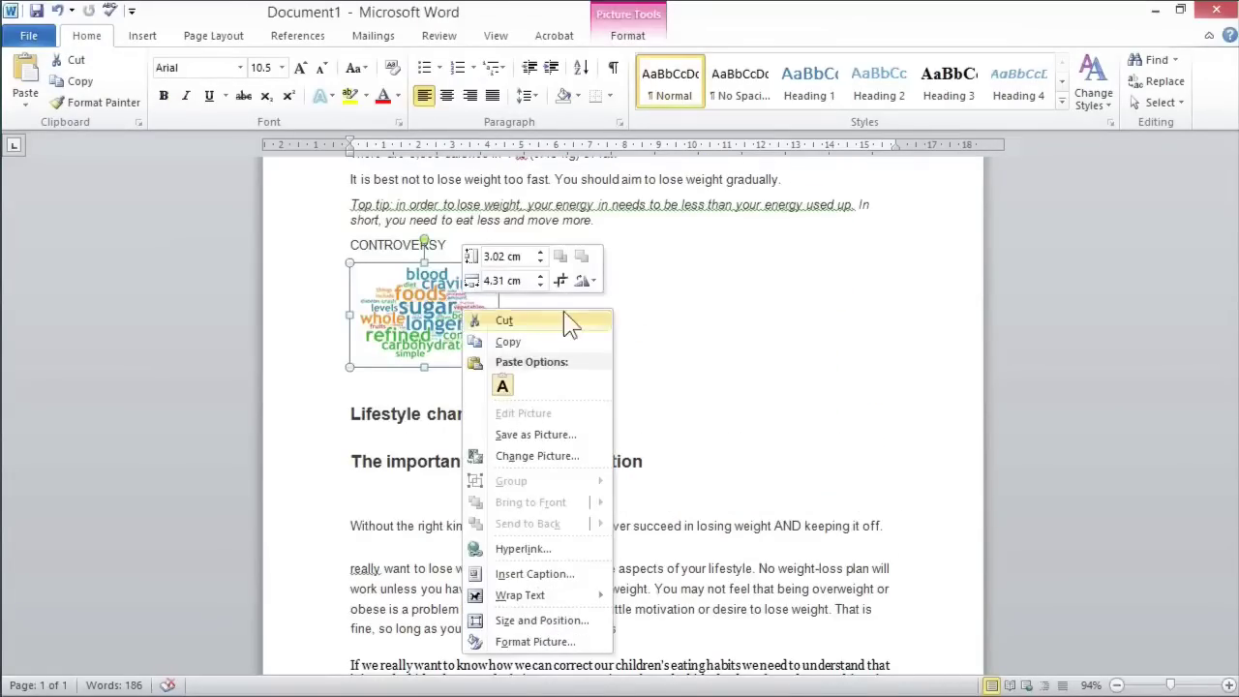
{"action": "mouse_move", "coordinate": [553, 593]}
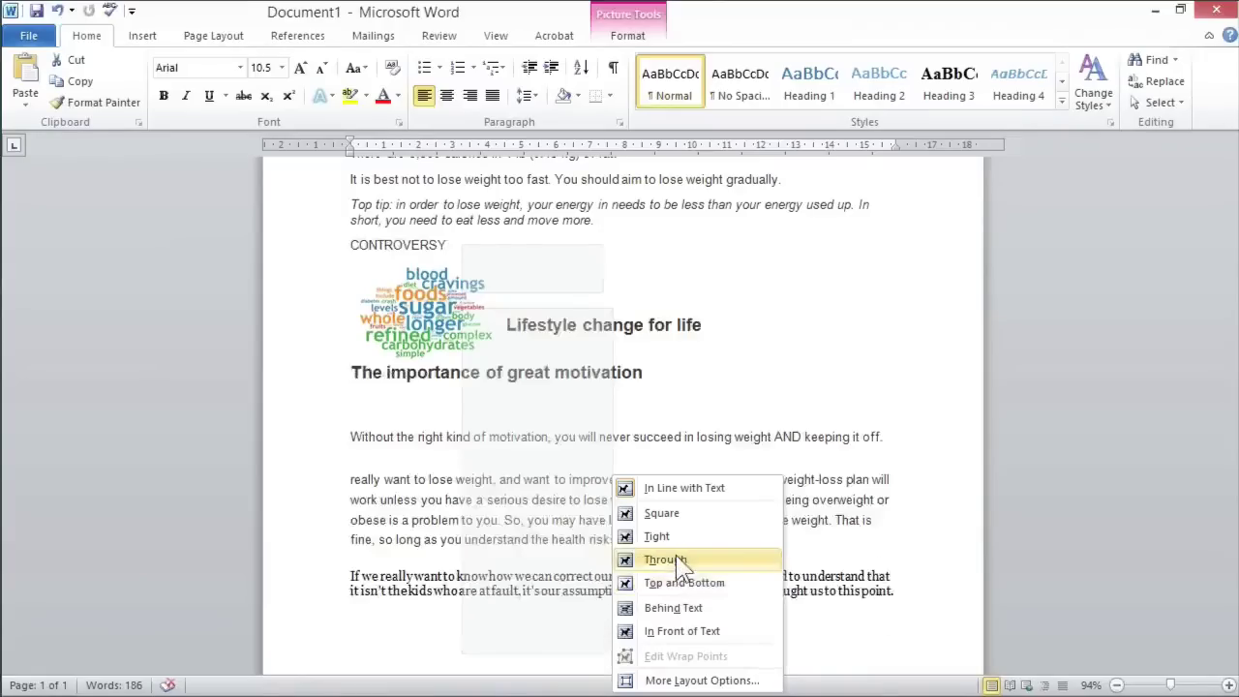
{"action": "left_click", "coordinate": [666, 559]}
- Add blank lines after the "Lifestyle change for life" heading to push the following heading below the picture
{"action": "left_click_drag", "start_coordinate": [702, 325], "coordinate": [689, 325]}
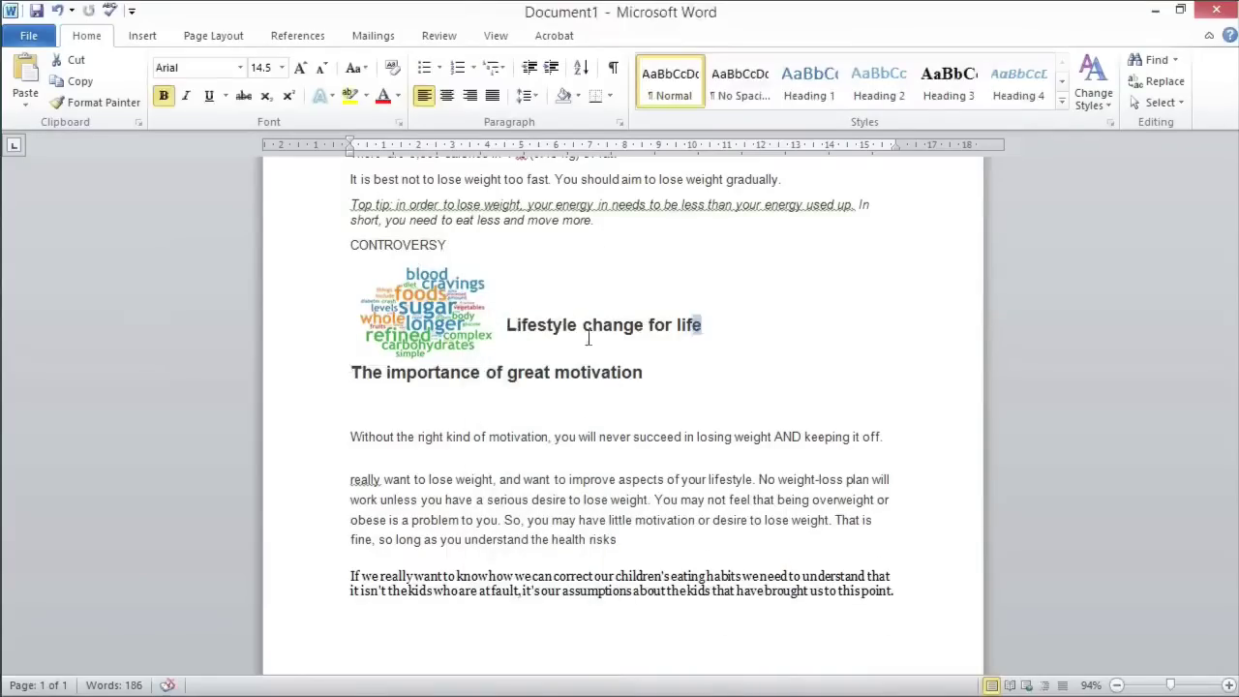
{"action": "left_click", "coordinate": [763, 325]}
{"action": "key", "text": "Return"}
{"action": "key", "text": "Return"}
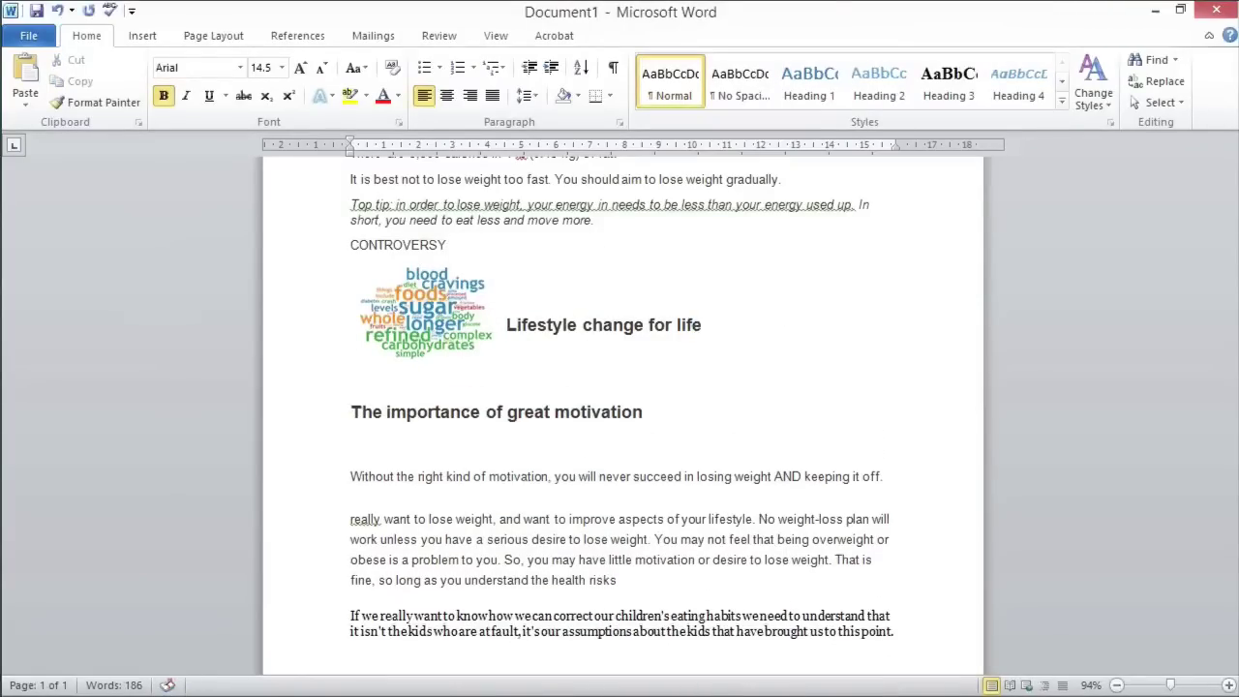
- Shrink the word cloud picture a little more from its upper-right corner, and return to the WordPress page editor
{"action": "left_click", "coordinate": [440, 323]}
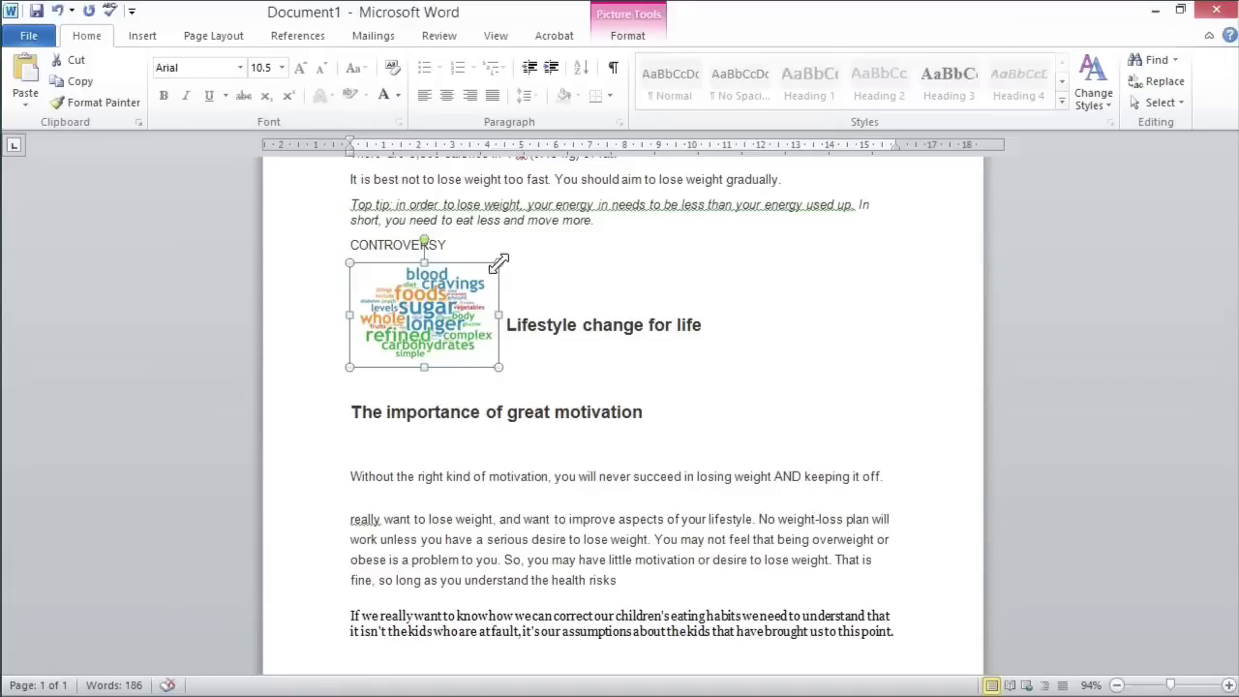
{"action": "left_click_drag", "start_coordinate": [498, 261], "coordinate": [465, 289]}
{"action": "left_click", "coordinate": [474, 325]}
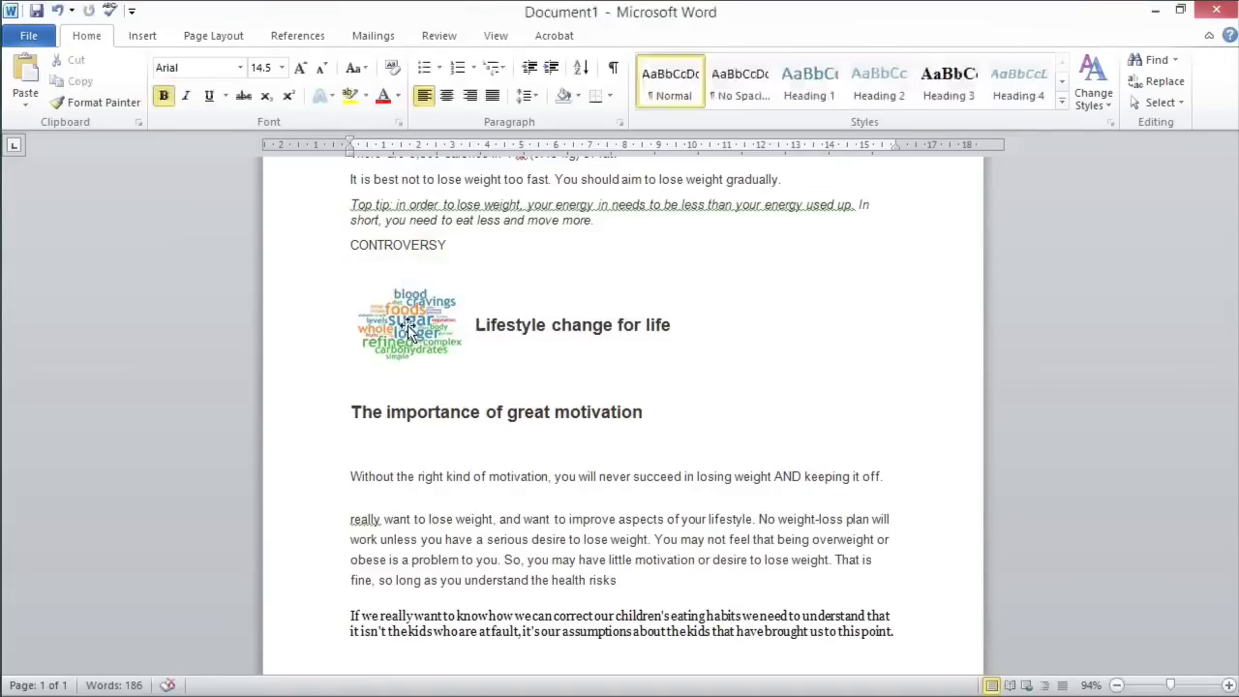
{"action": "left_click", "coordinate": [408, 325]}
{"action": "left_click", "coordinate": [482, 332]}
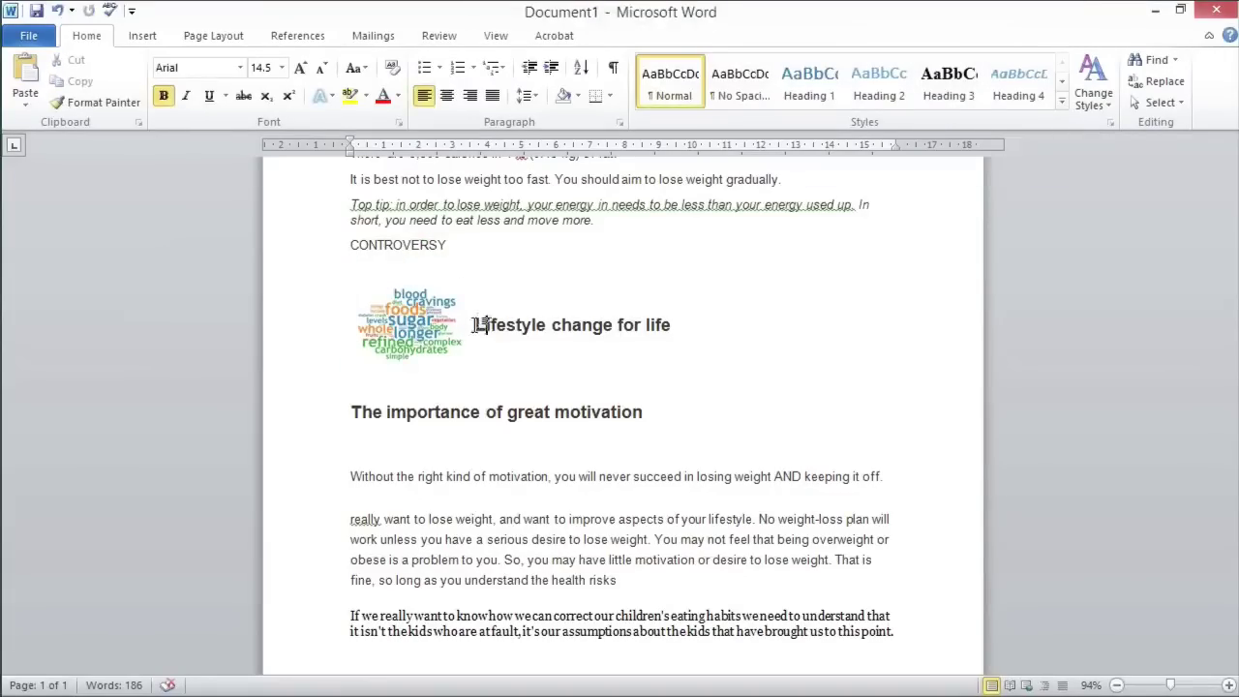
{"action": "left_click", "coordinate": [705, 334]}
{"action": "left_click", "coordinate": [1156, 12]}
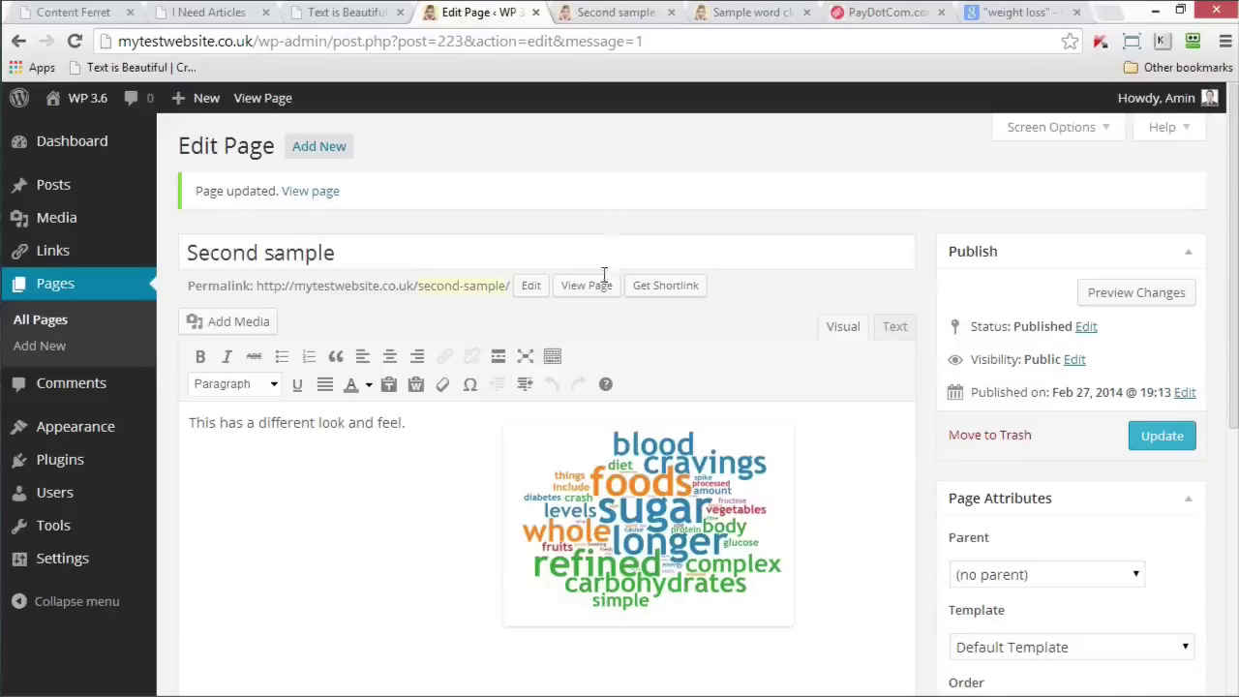
- Open the Create page of Text is Beautiful and select its web address
{"action": "left_click", "coordinate": [387, 13]}
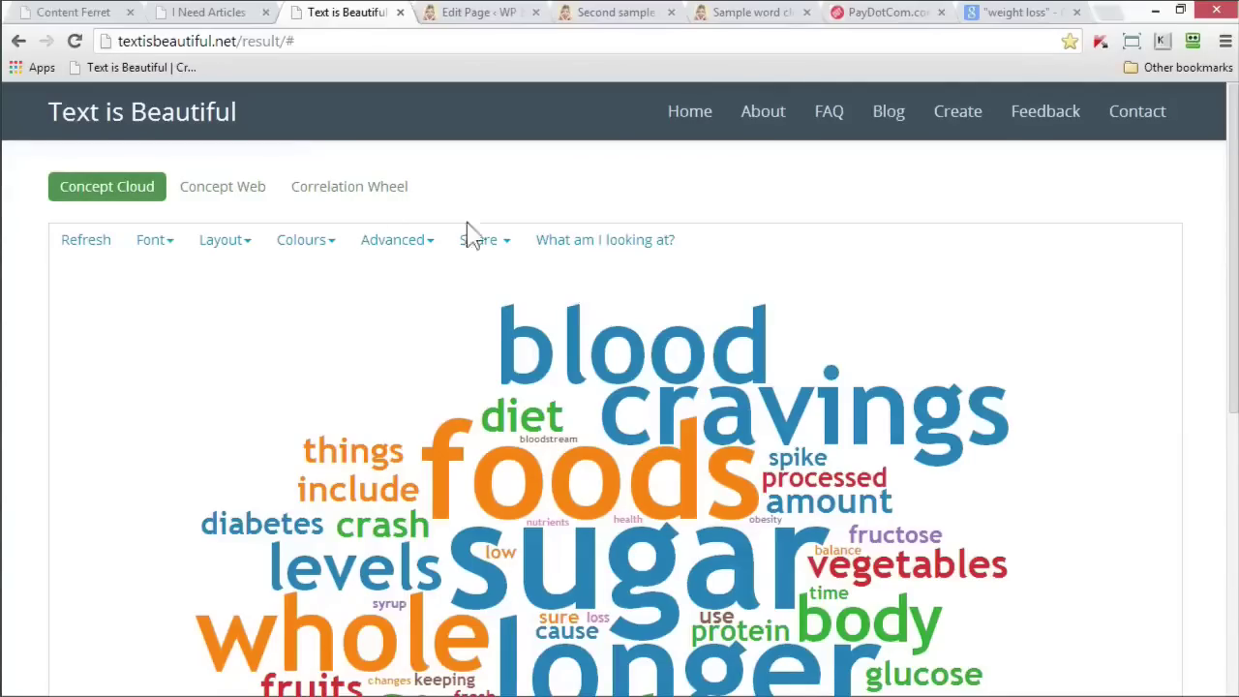
{"action": "left_click", "coordinate": [955, 124]}
{"action": "left_click", "coordinate": [352, 44]}
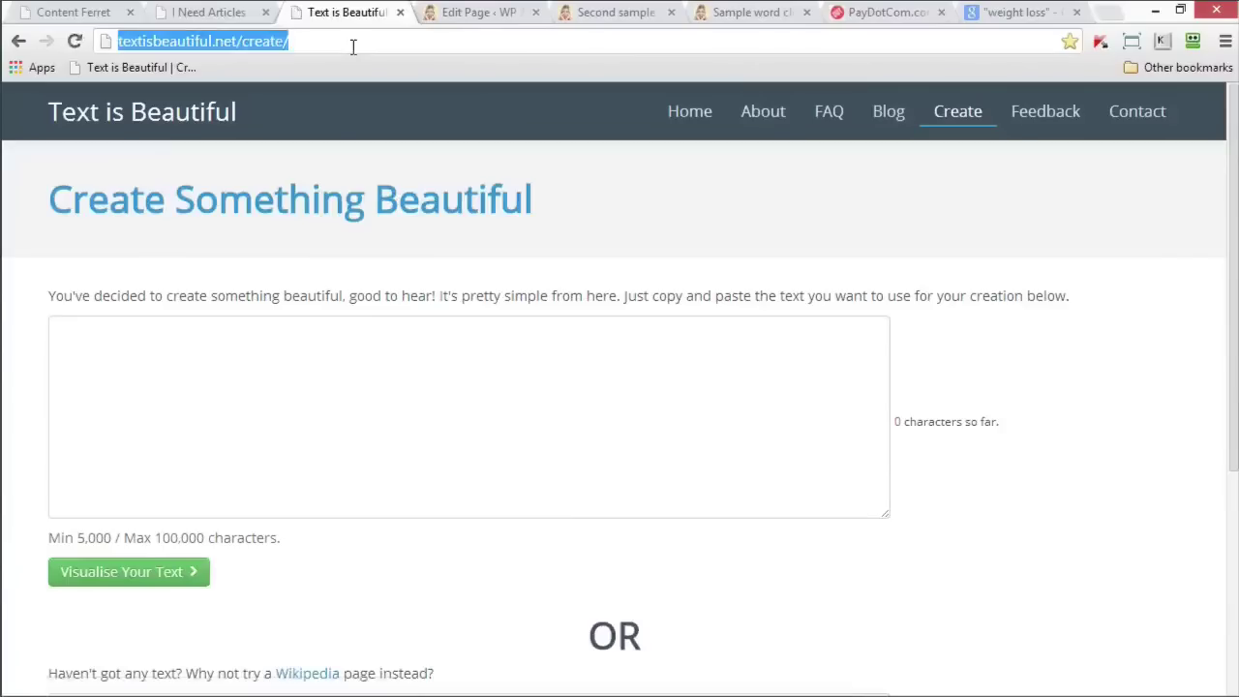
{"action": "key", "text": "alt+Tab"}
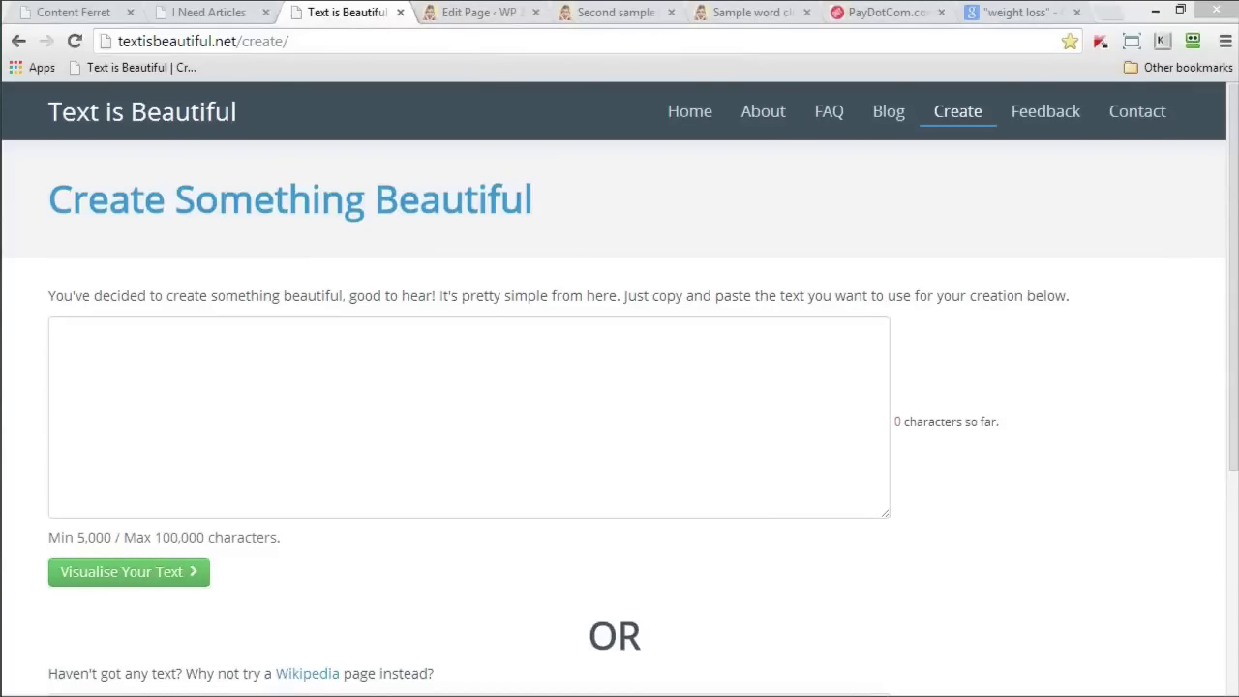
- Open bigstockphoto.com in a new browser tab
{"action": "left_click", "coordinate": [875, 13]}
{"action": "key", "text": "ctrl+t"}
{"action": "type", "text": "bigstoc"}
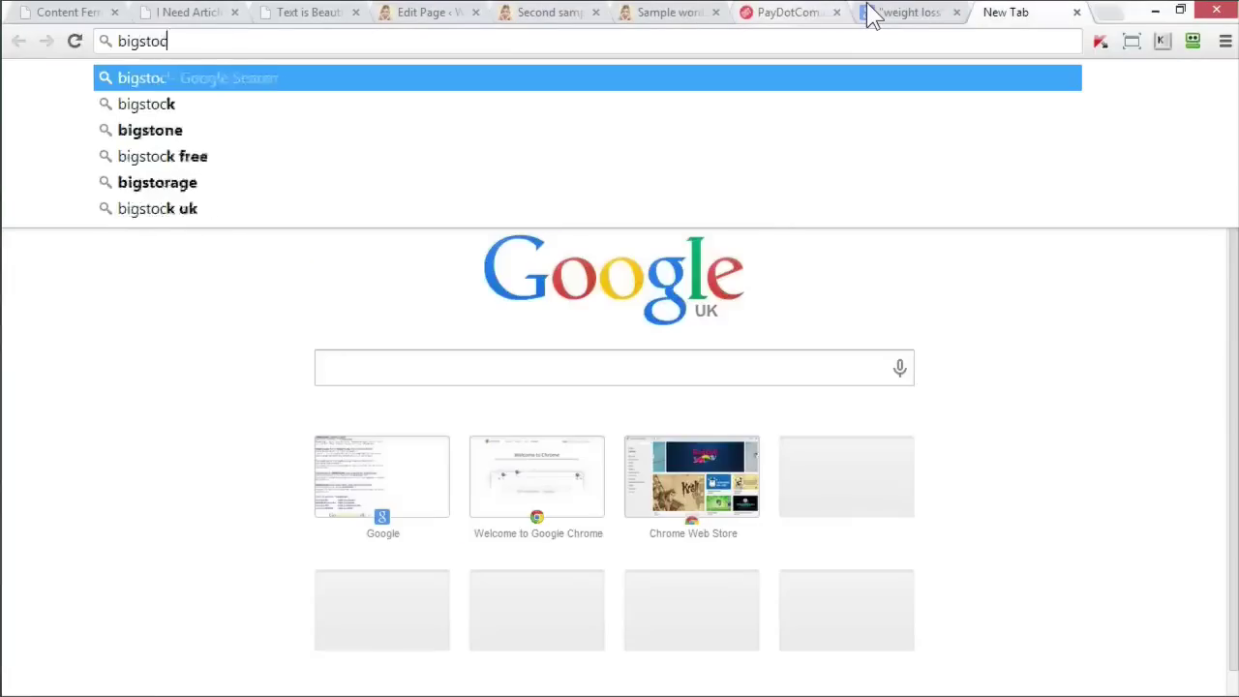
{"action": "type", "text": "kphoto."}
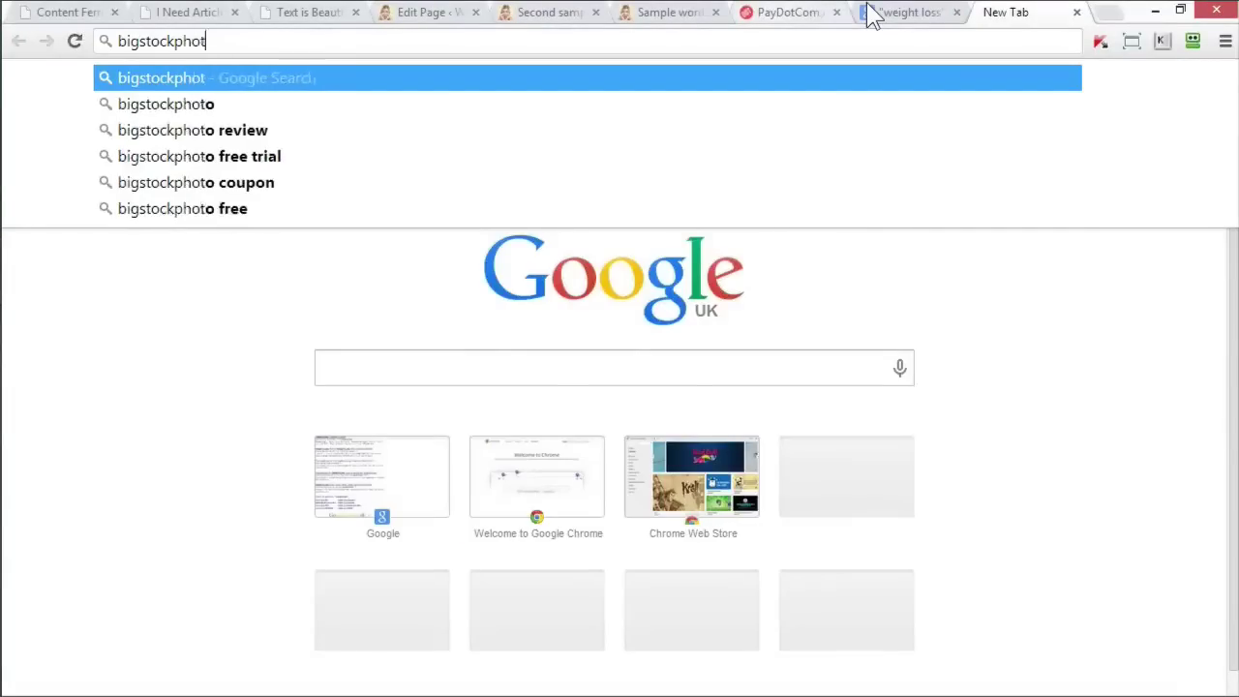
{"action": "type", "text": "com"}
{"action": "key", "text": "Return"}
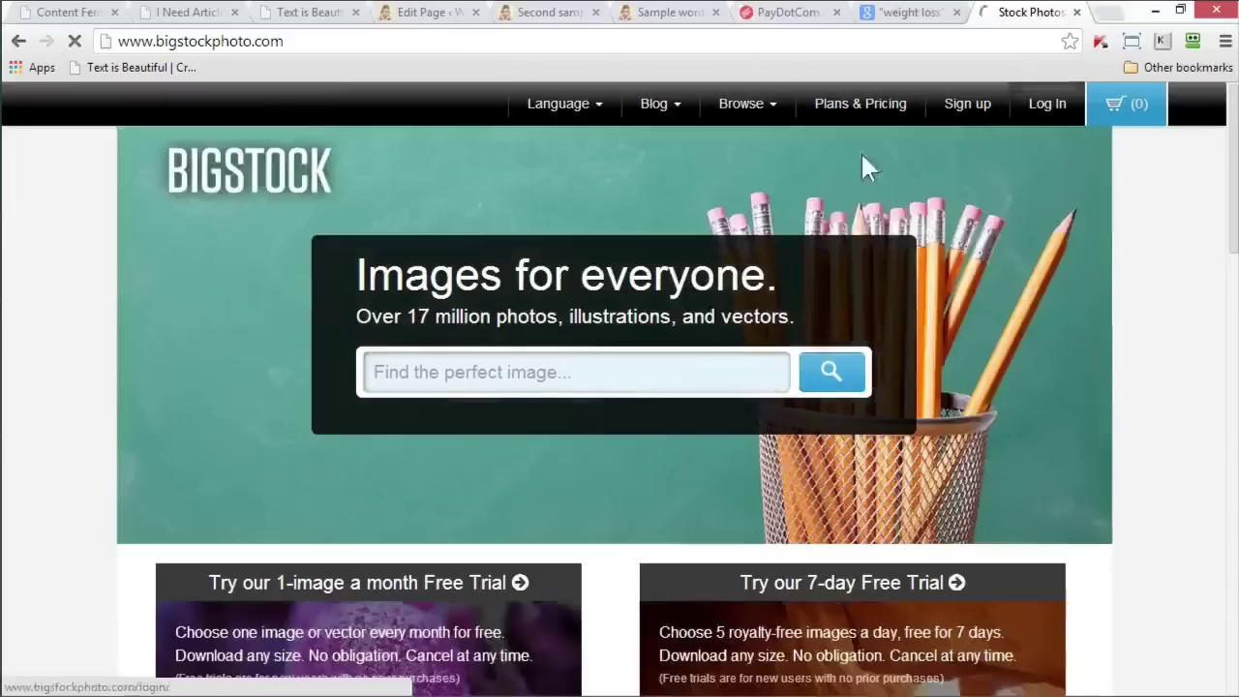
- Search Bigstock for "word cloud" images
{"action": "left_click", "coordinate": [606, 369]}
{"action": "type", "text": "word"}
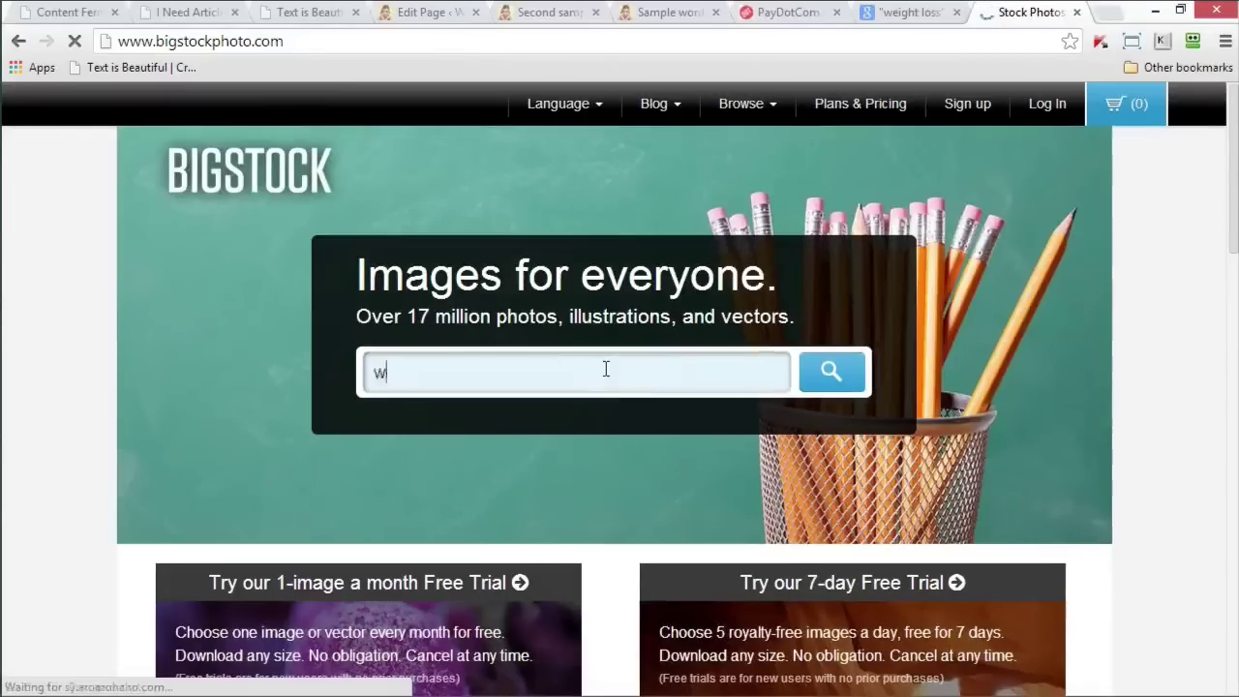
{"action": "type", "text": " cloud"}
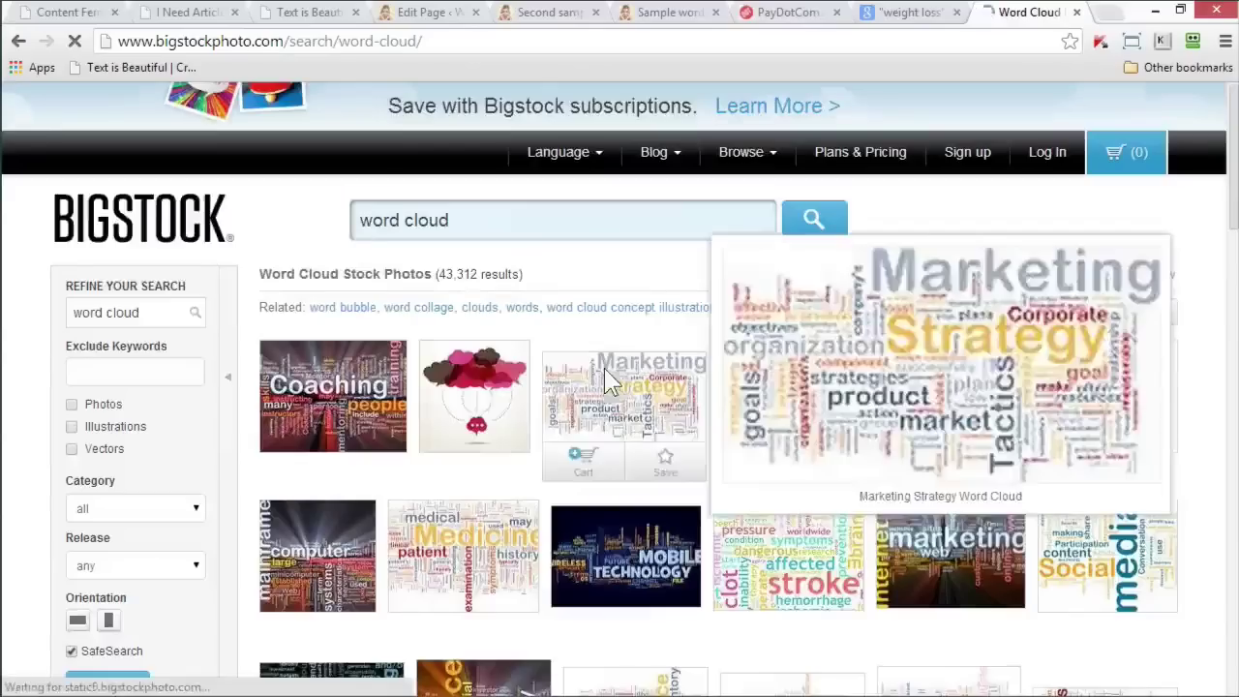
- Look through the word cloud stock images for different shapes and styles, and close the Bigstock page
{"action": "mouse_move", "coordinate": [604, 368]}
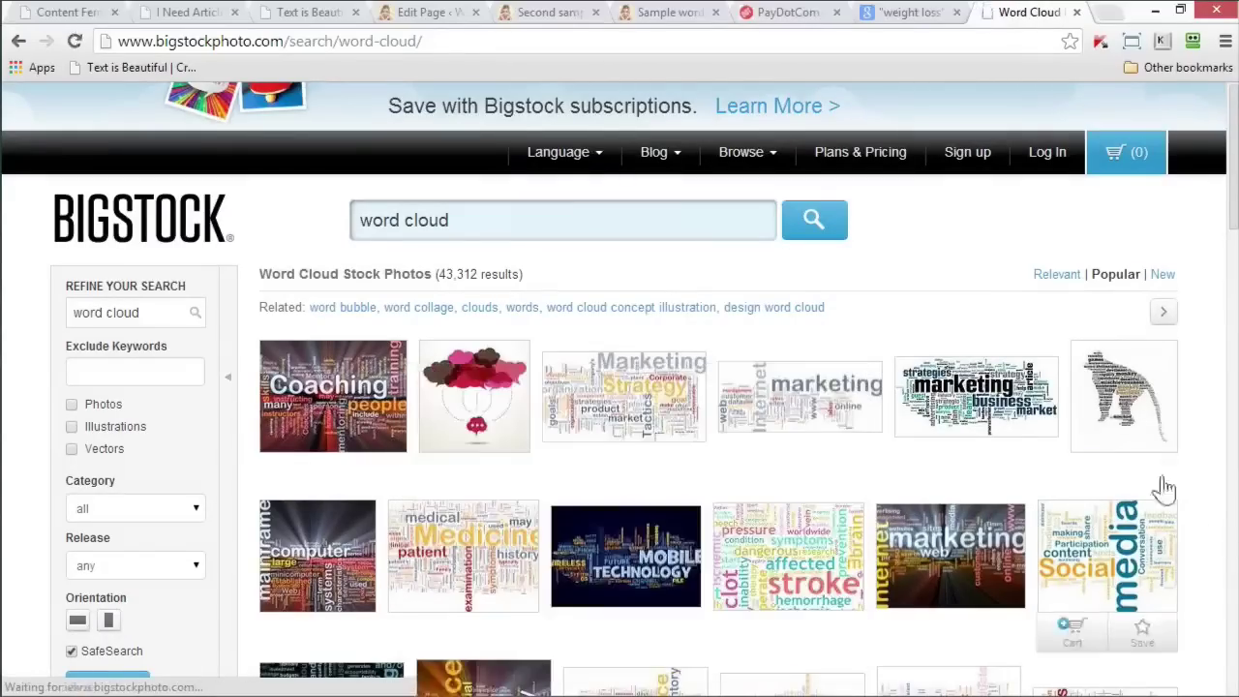
{"action": "mouse_move", "coordinate": [649, 417]}
{"action": "scroll", "coordinate": [629, 411], "scroll_direction": "down", "scroll_amount": 2}
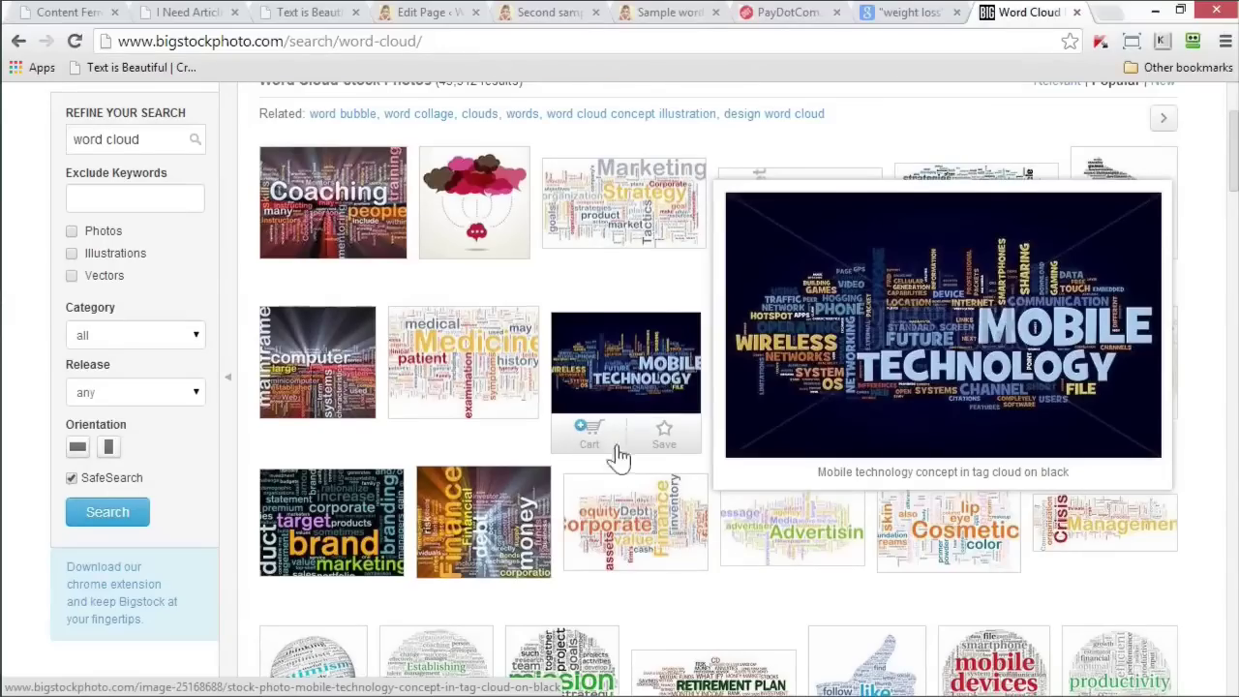
{"action": "scroll", "coordinate": [620, 445], "scroll_direction": "down", "scroll_amount": 2}
{"action": "scroll", "coordinate": [816, 497], "scroll_direction": "down", "scroll_amount": 2}
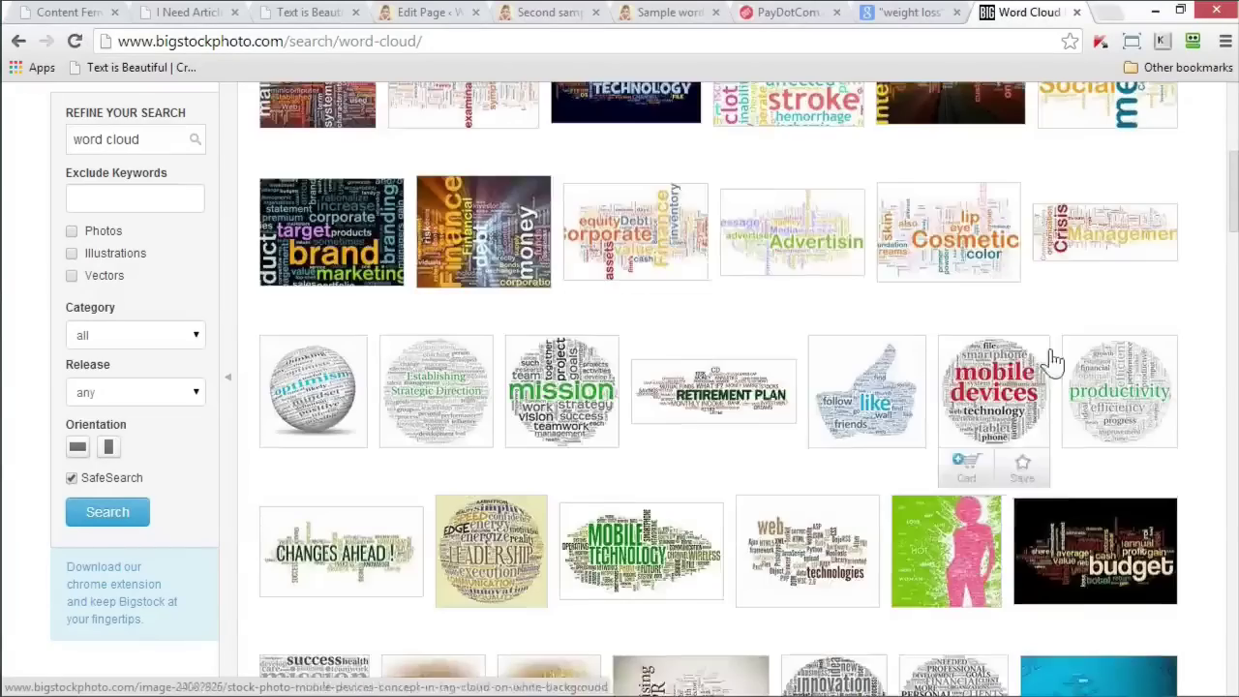
{"action": "scroll", "coordinate": [726, 418], "scroll_direction": "down", "scroll_amount": 1}
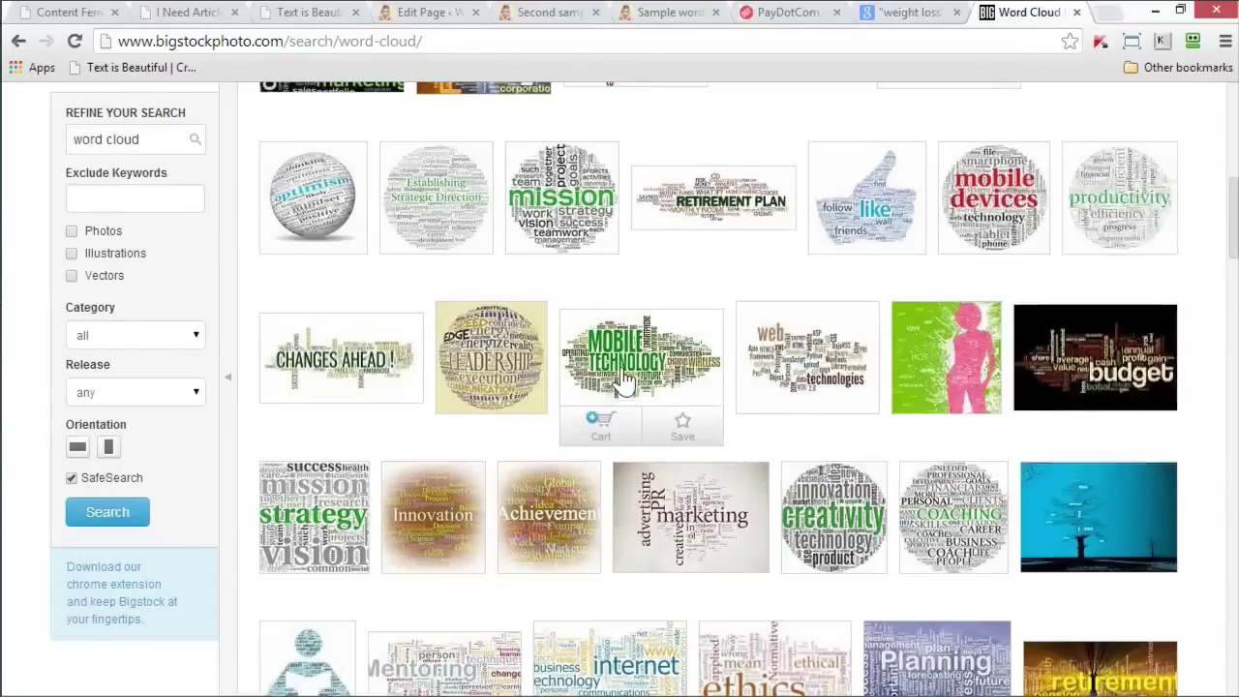
{"action": "mouse_move", "coordinate": [789, 370]}
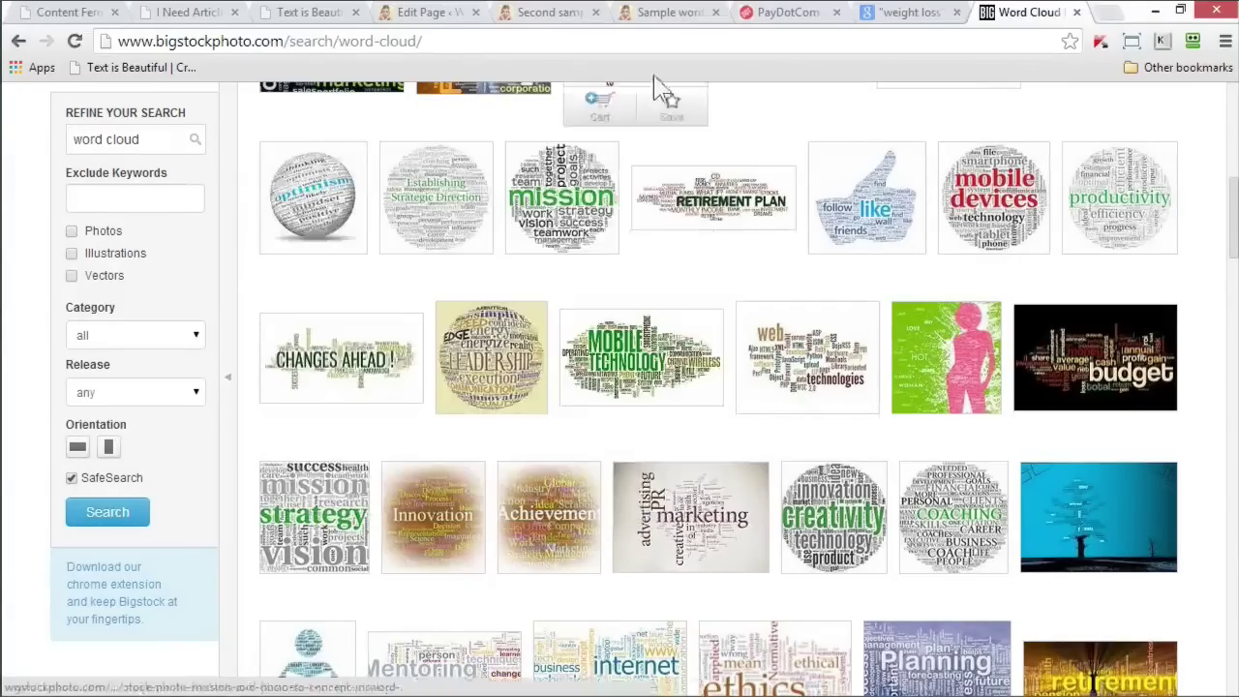
{"action": "key", "text": "ctrl+w"}
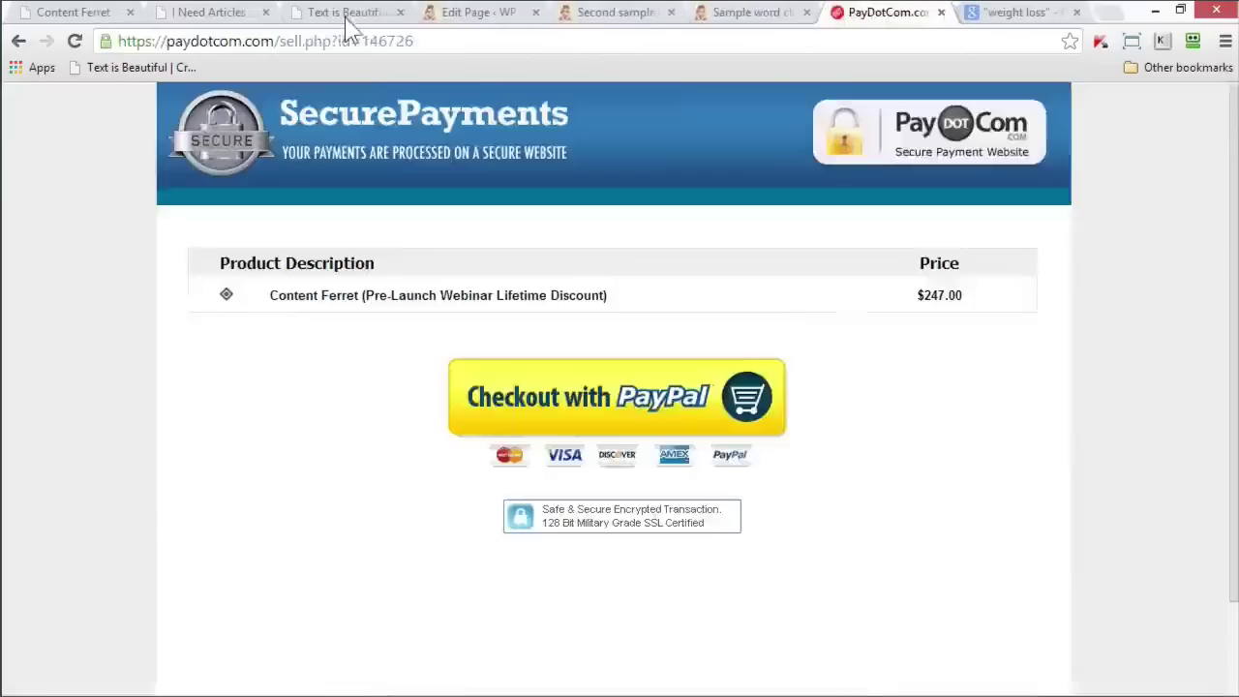
- Highlight the minimum character limit on the Text is Beautiful page, and copy all the saved snippets from Content Ferret
{"action": "left_click", "coordinate": [348, 13]}
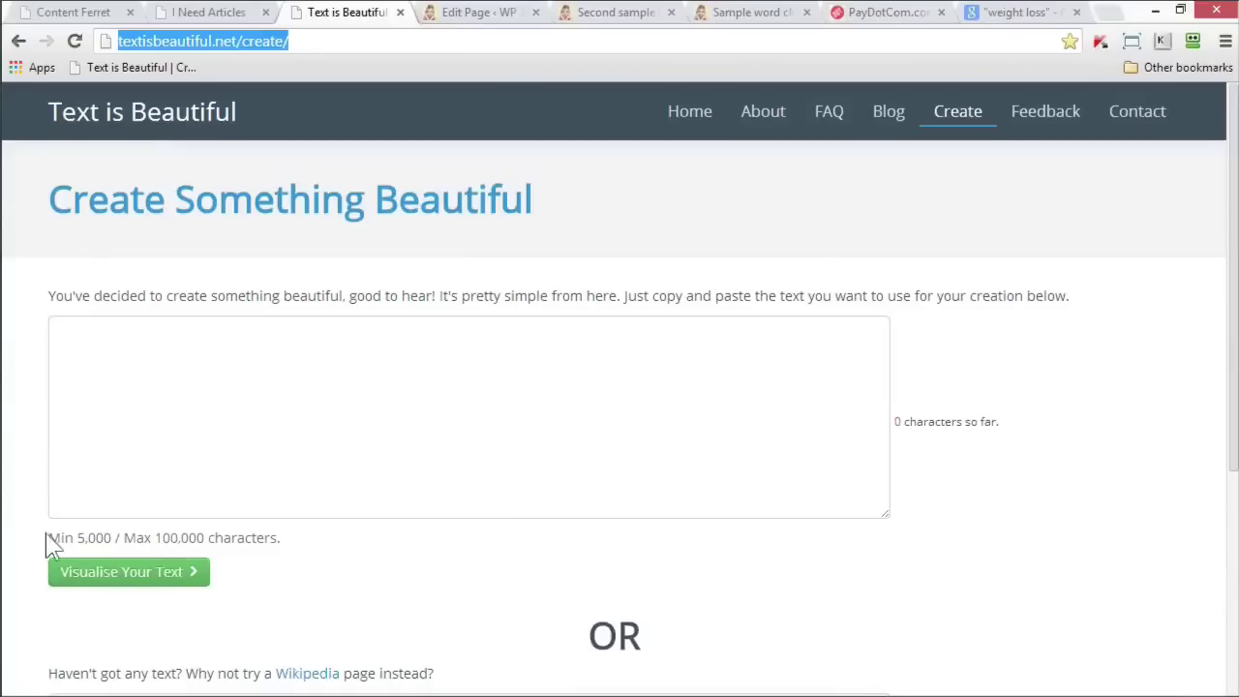
{"action": "left_click_drag", "start_coordinate": [46, 540], "coordinate": [118, 543]}
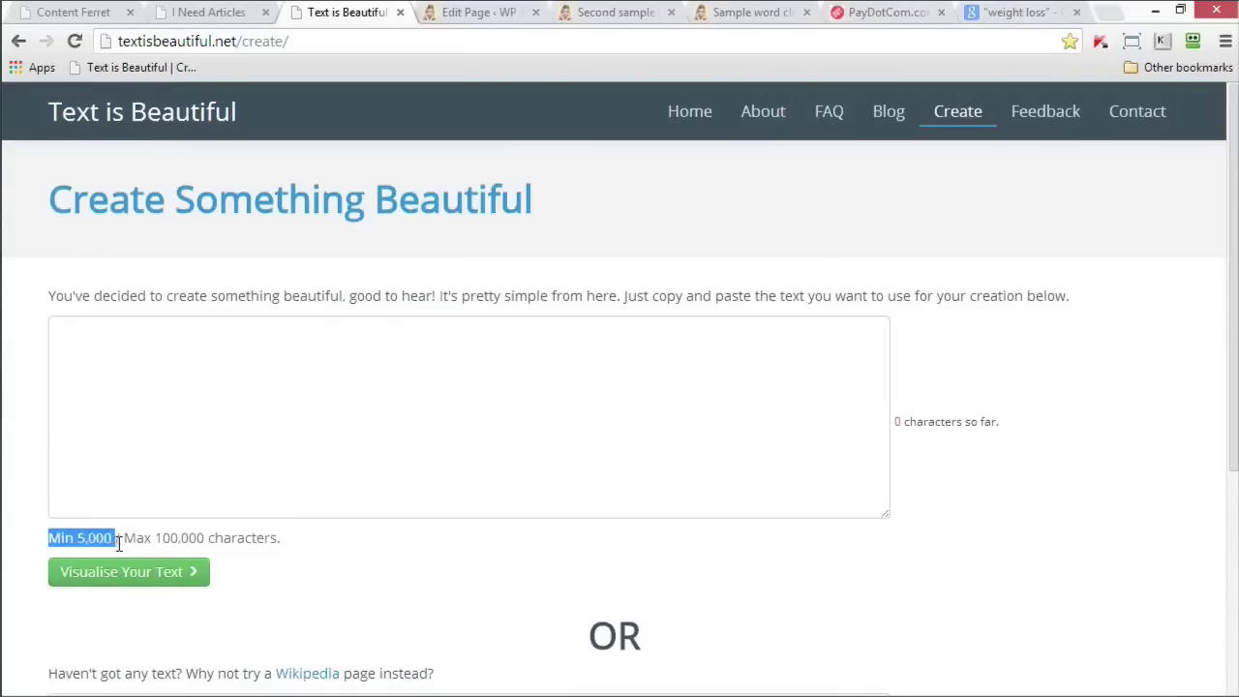
{"action": "left_click", "coordinate": [92, 12]}
{"action": "left_click", "coordinate": [664, 319]}
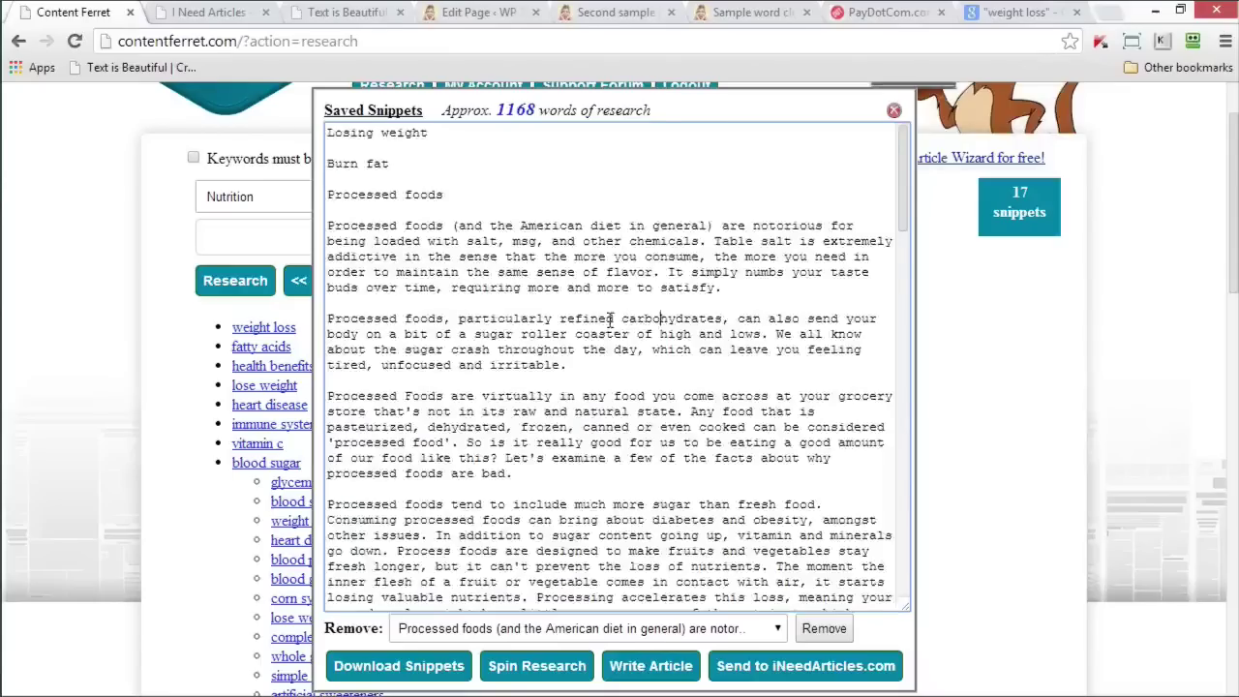
{"action": "key", "text": "ctrl+a"}
{"action": "right_click", "coordinate": [589, 269]}
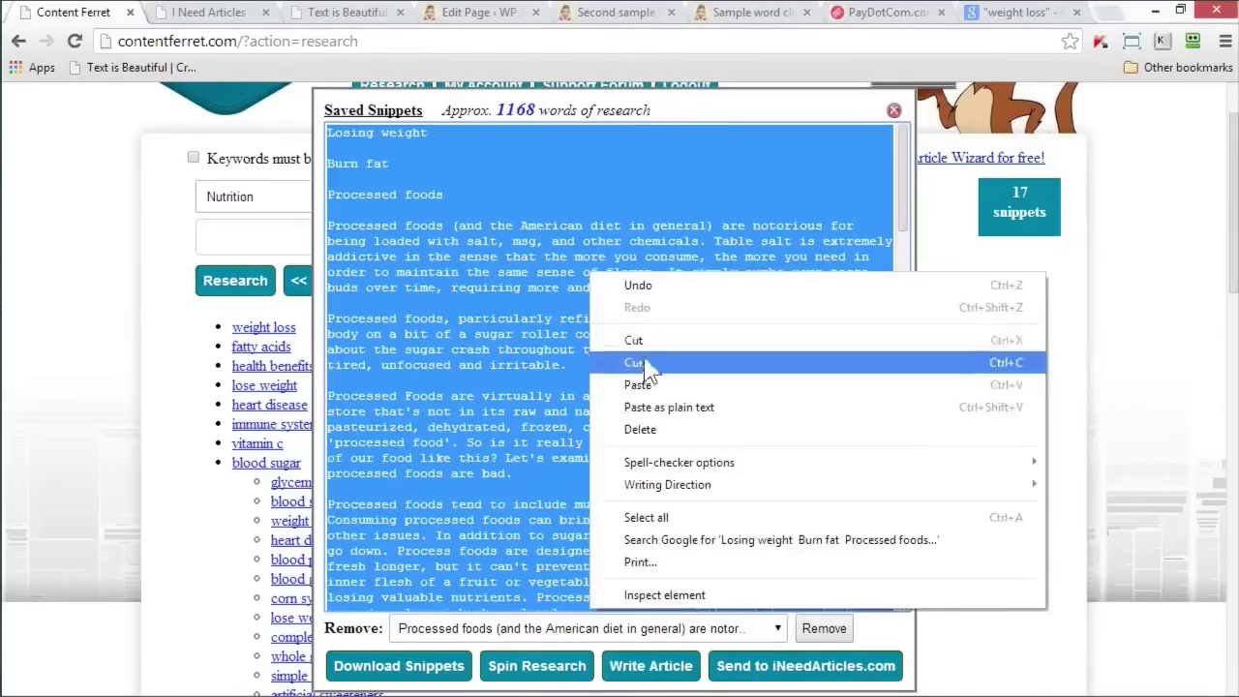
{"action": "left_click", "coordinate": [624, 359]}
- Paste the copied snippets three times in a row as the source text in Text is Beautiful and visualise it
{"action": "left_click", "coordinate": [354, 12]}
{"action": "left_click", "coordinate": [255, 391]}
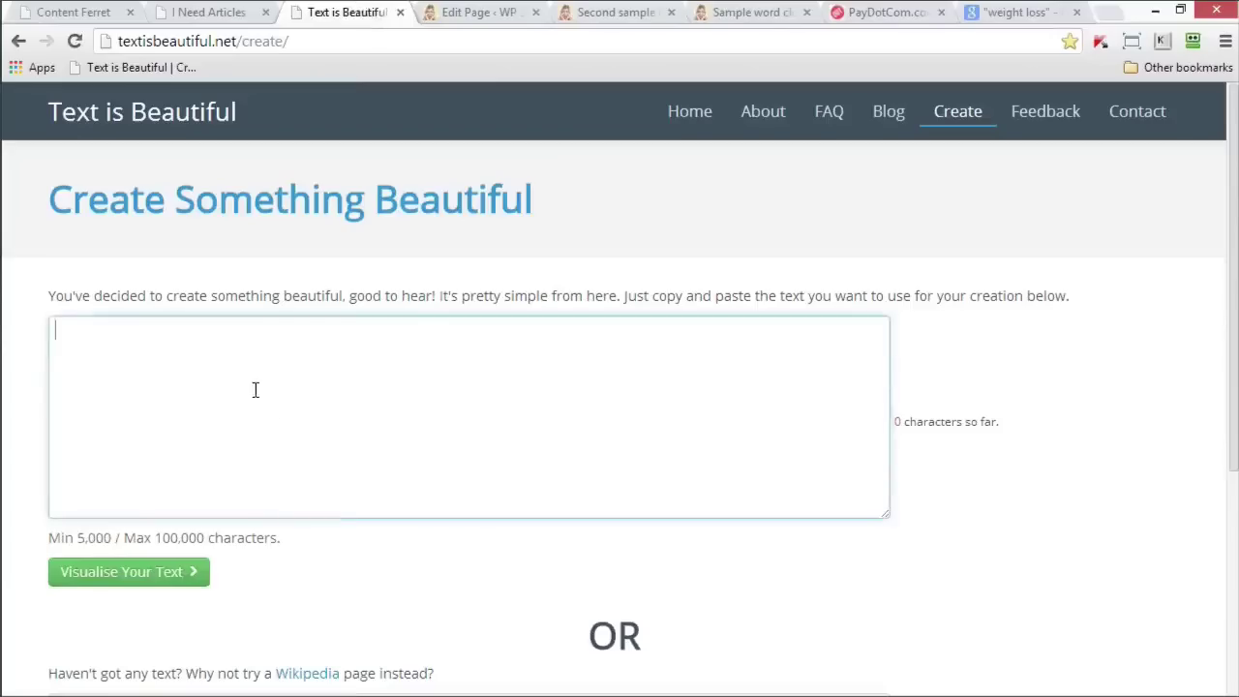
{"action": "right_click", "coordinate": [255, 391]}
{"action": "left_click", "coordinate": [316, 503]}
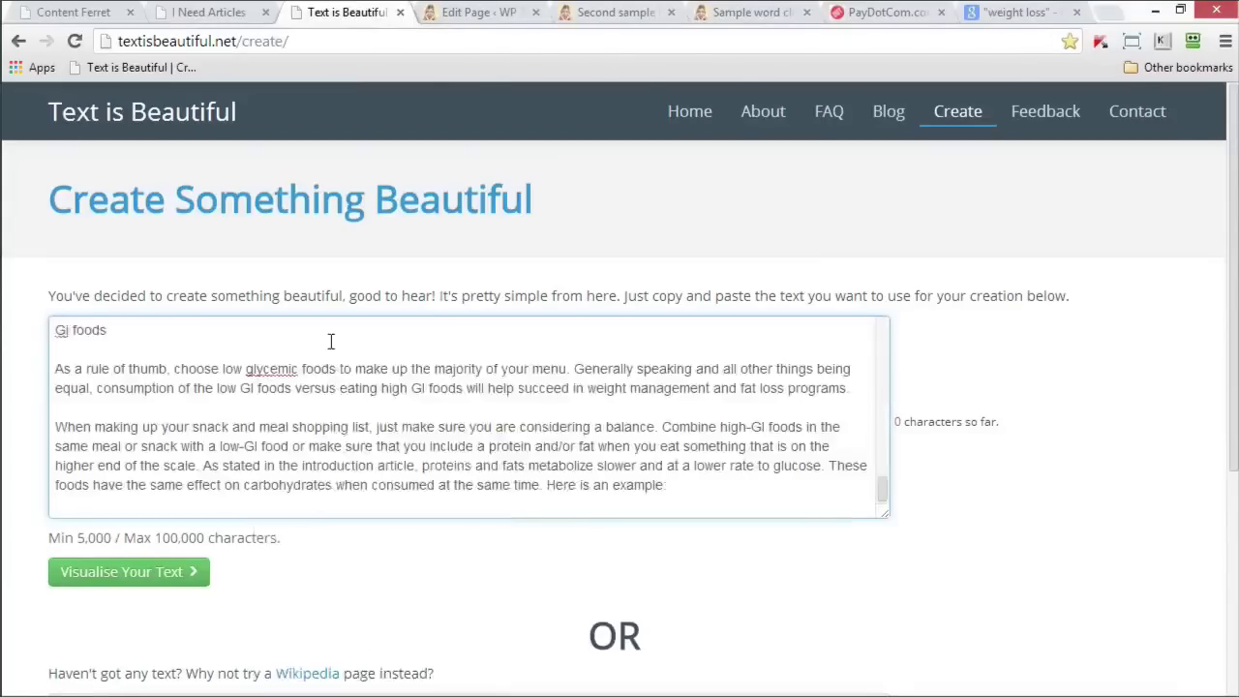
{"action": "right_click", "coordinate": [332, 340]}
{"action": "left_click", "coordinate": [378, 455]}
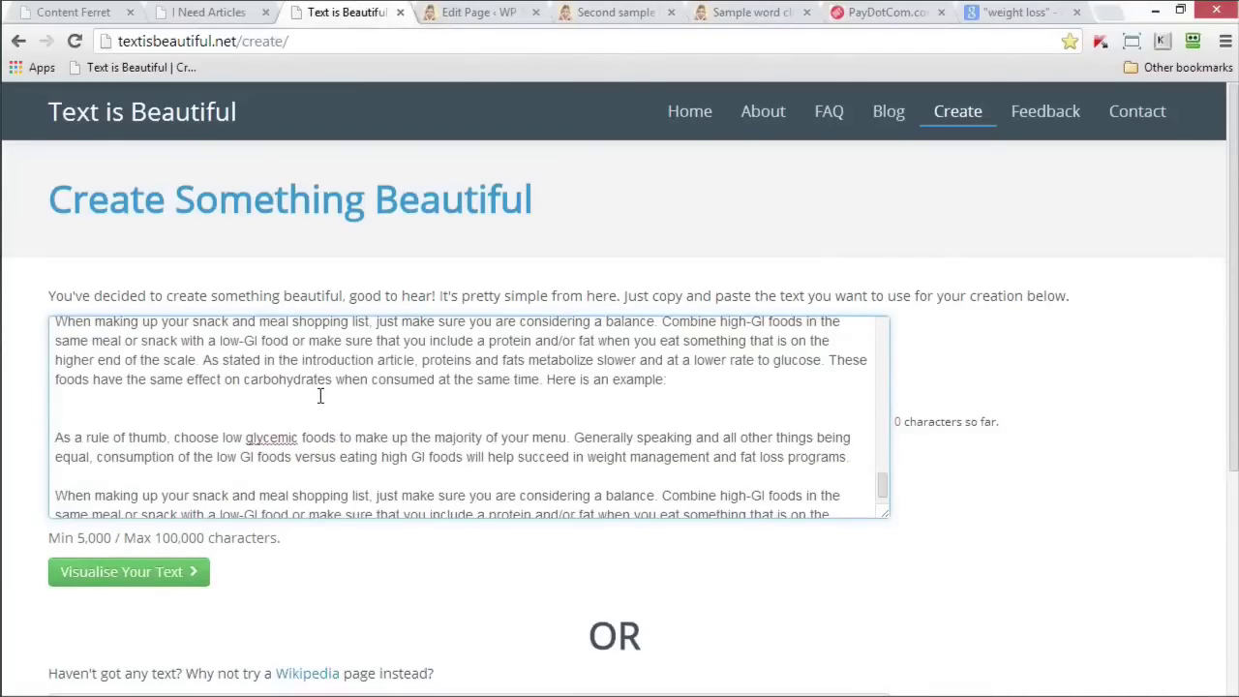
{"action": "right_click", "coordinate": [321, 396]}
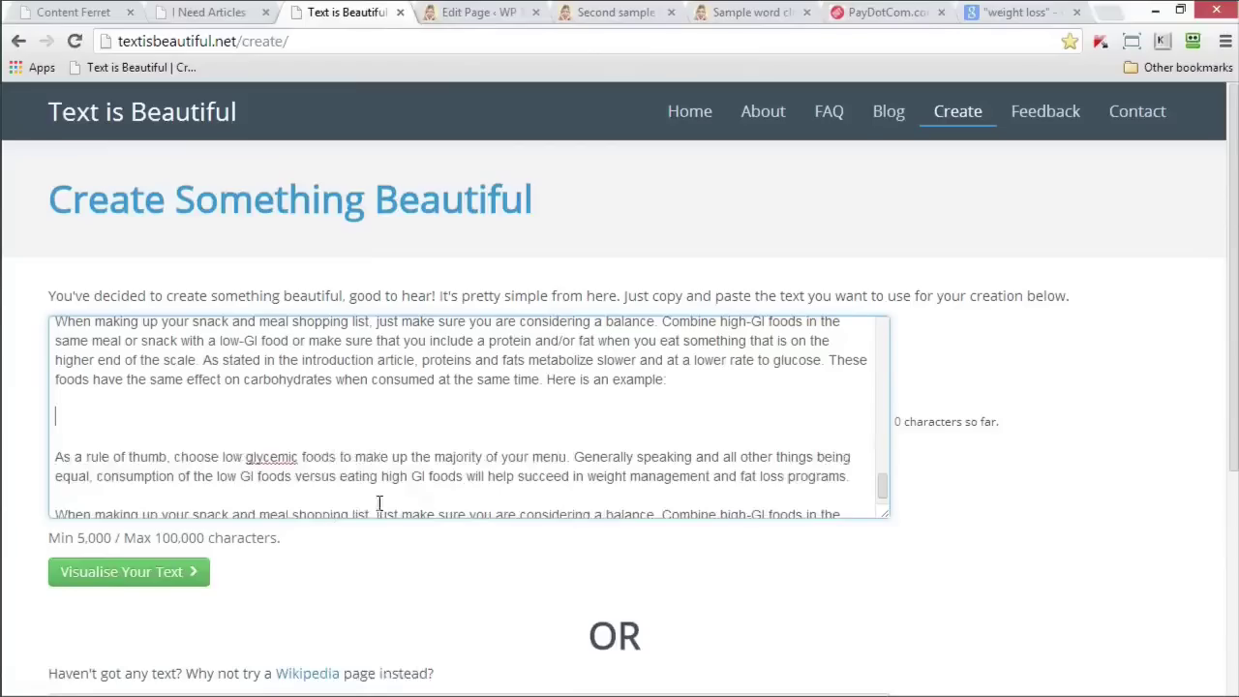
{"action": "left_click", "coordinate": [374, 504]}
{"action": "left_click", "coordinate": [138, 573]}
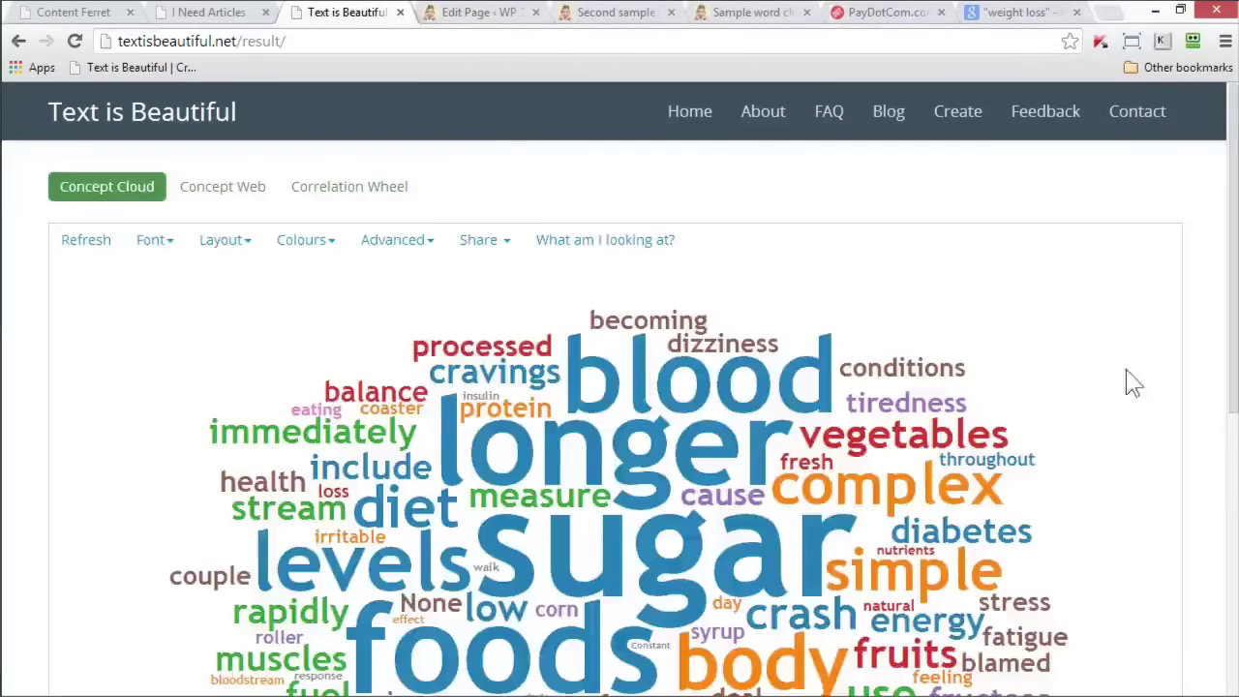
- Look over the generated concept cloud and try Square Root word scaling on it
{"action": "scroll", "coordinate": [1152, 386], "scroll_direction": "down", "scroll_amount": 5}
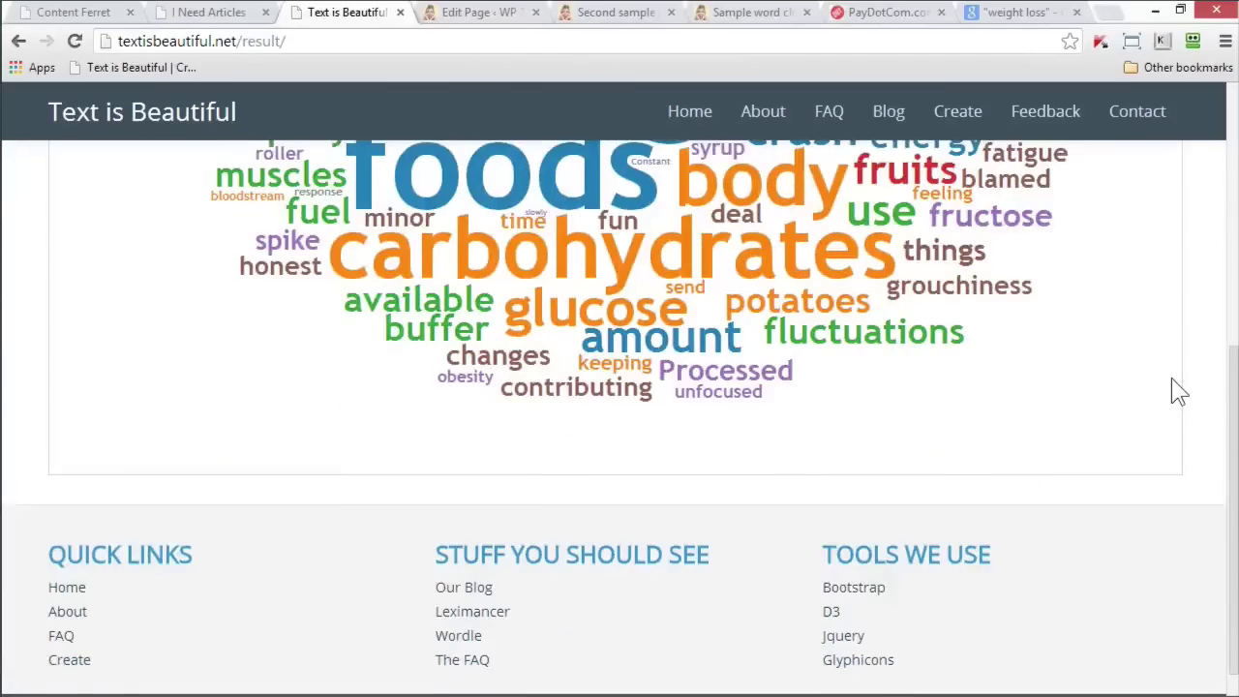
{"action": "scroll", "coordinate": [1171, 385], "scroll_direction": "up", "scroll_amount": 5}
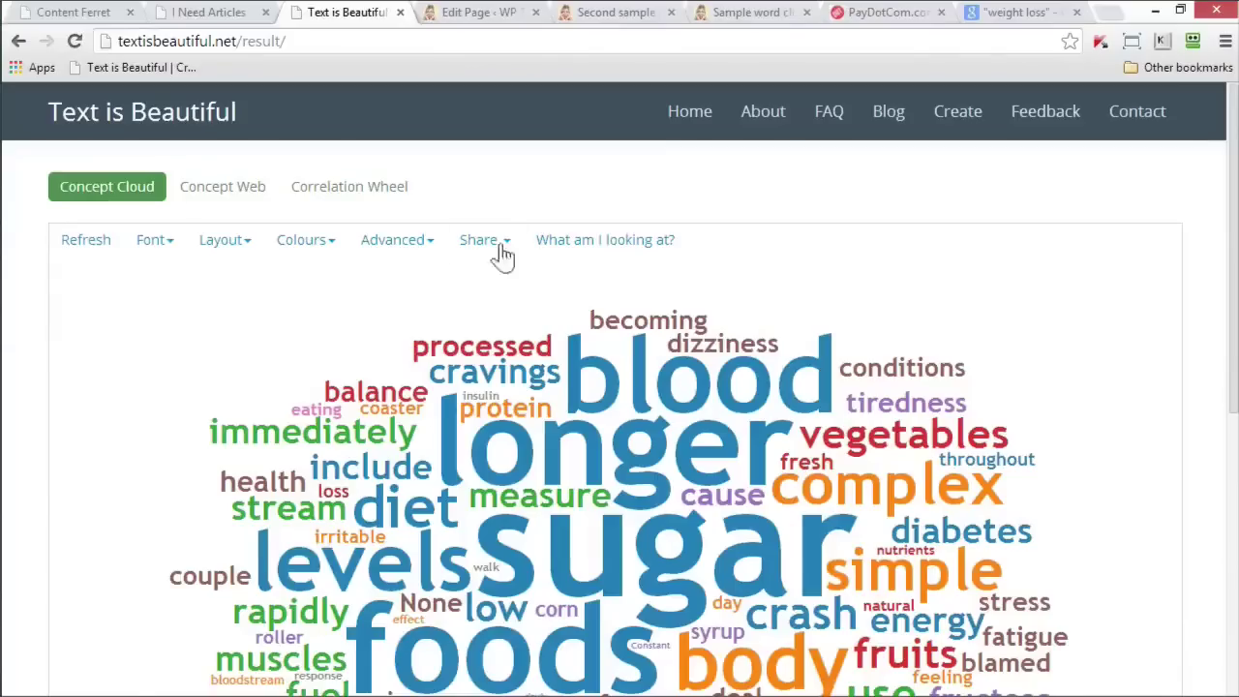
{"action": "left_click", "coordinate": [430, 244]}
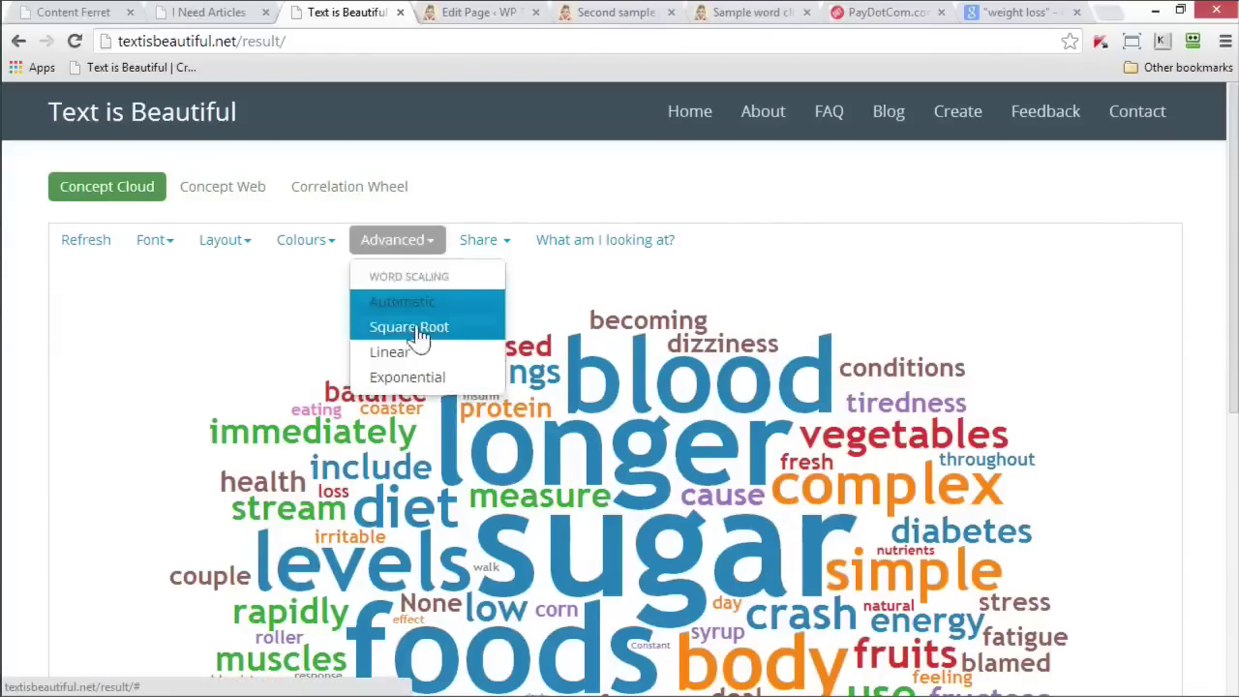
{"action": "left_click", "coordinate": [414, 329]}
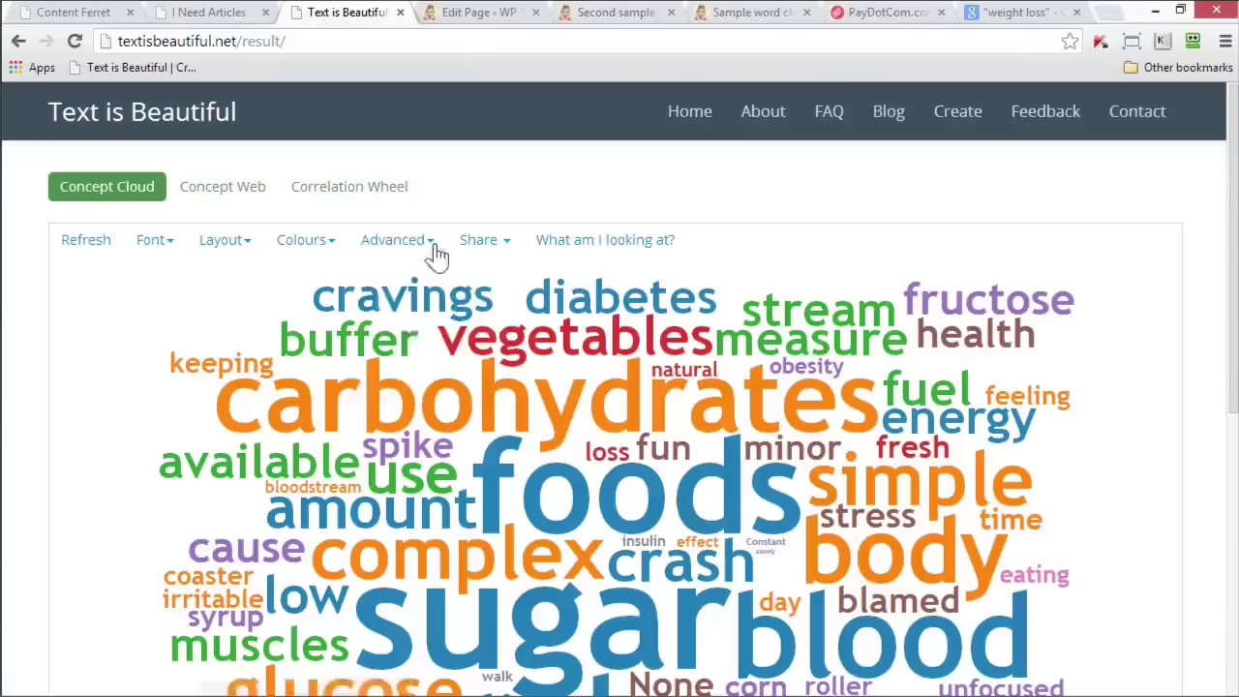
- Set the concept cloud's word scaling to Exponential and look over the redrawn cloud
{"action": "left_click", "coordinate": [433, 246]}
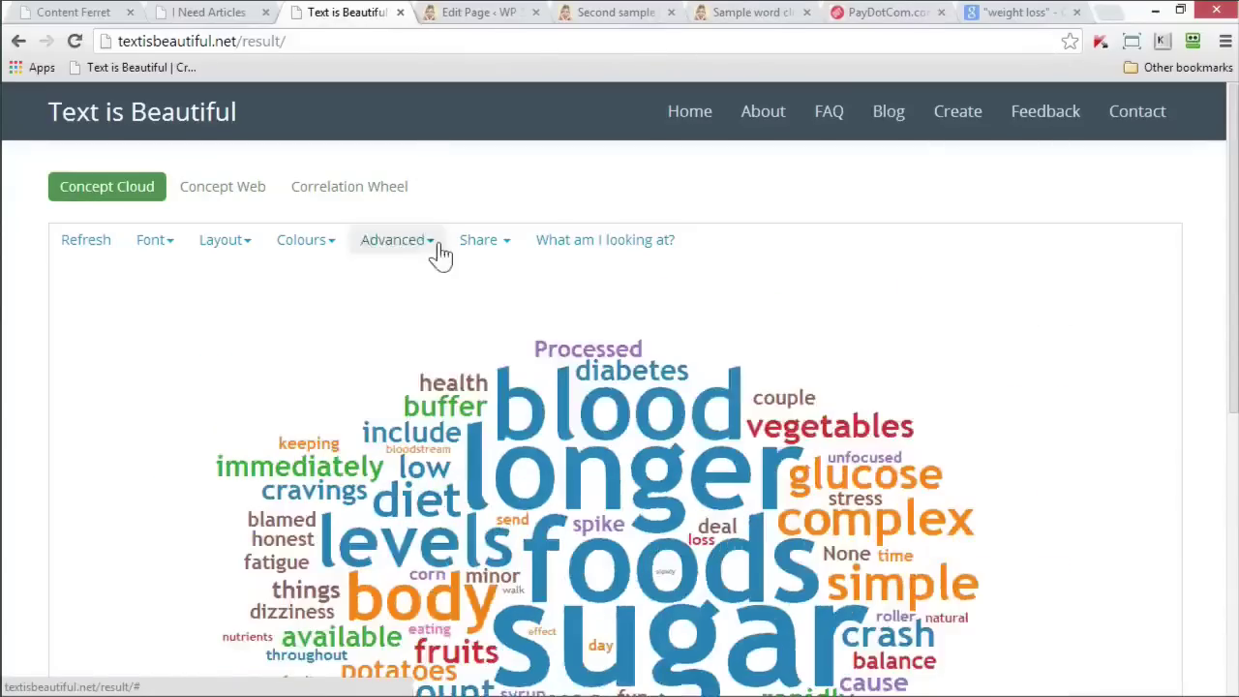
{"action": "left_click", "coordinate": [433, 242]}
{"action": "left_click", "coordinate": [426, 377]}
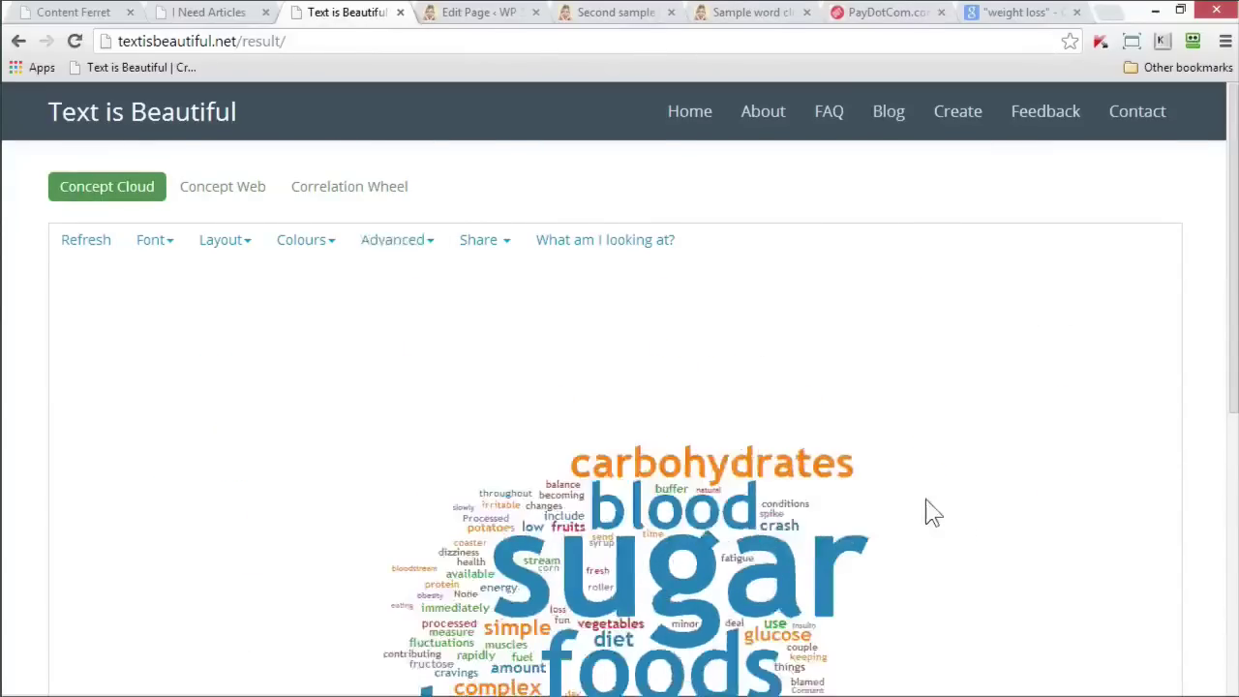
{"action": "scroll", "coordinate": [927, 511], "scroll_direction": "down", "scroll_amount": 1}
{"action": "scroll", "coordinate": [600, 426], "scroll_direction": "up", "scroll_amount": 1}
{"action": "scroll", "coordinate": [600, 426], "scroll_direction": "down", "scroll_amount": 1}
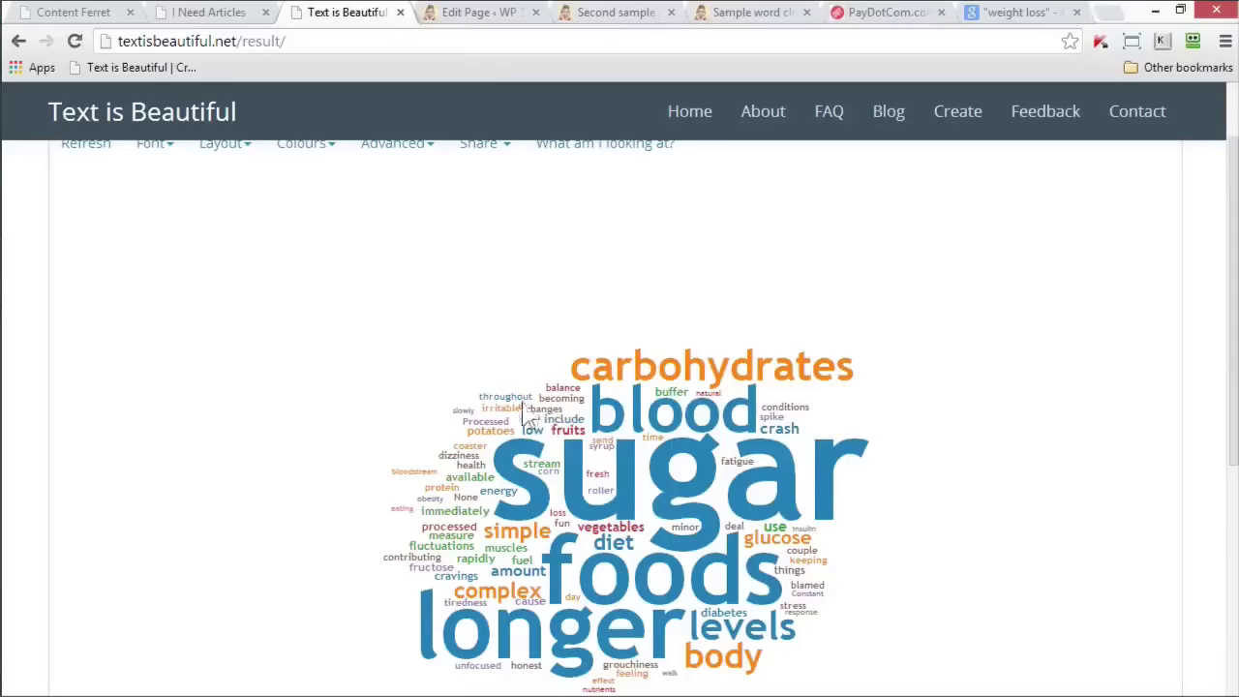
{"action": "scroll", "coordinate": [542, 460], "scroll_direction": "up", "scroll_amount": 1}
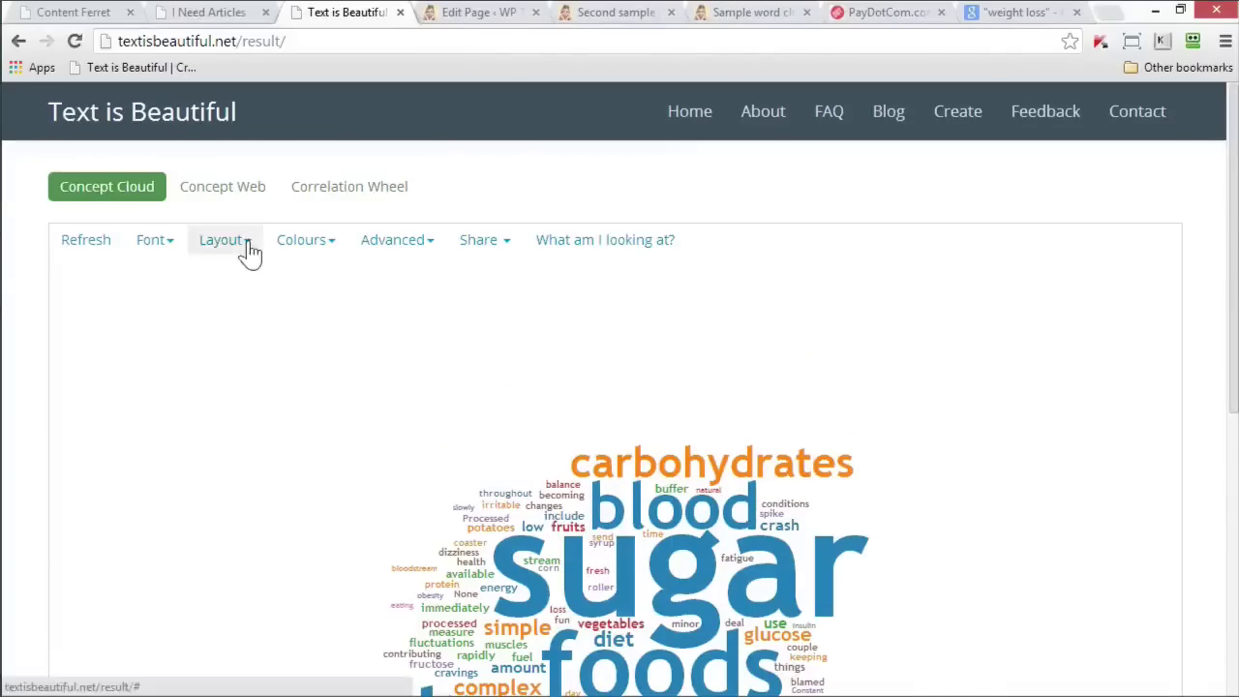
- Change the cloud shape to Rectangular and refresh the concept cloud for another word arrangement
{"action": "left_click", "coordinate": [250, 244]}
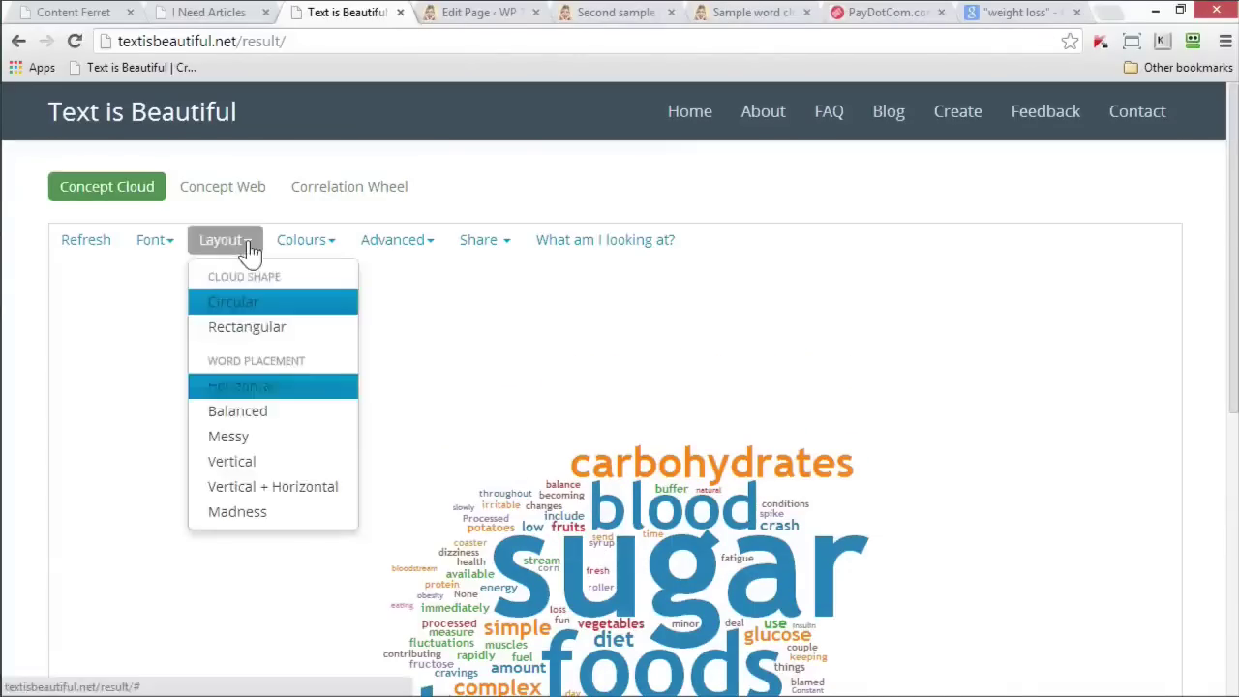
{"action": "left_click", "coordinate": [253, 329]}
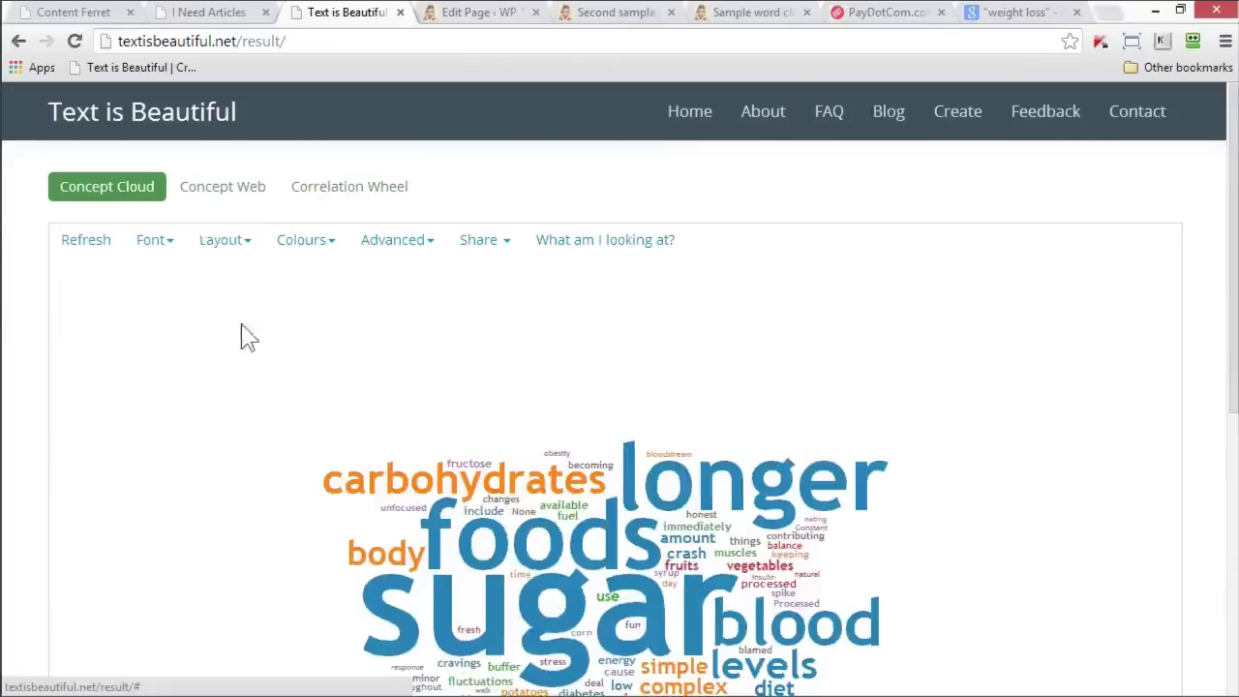
{"action": "left_click", "coordinate": [115, 247]}
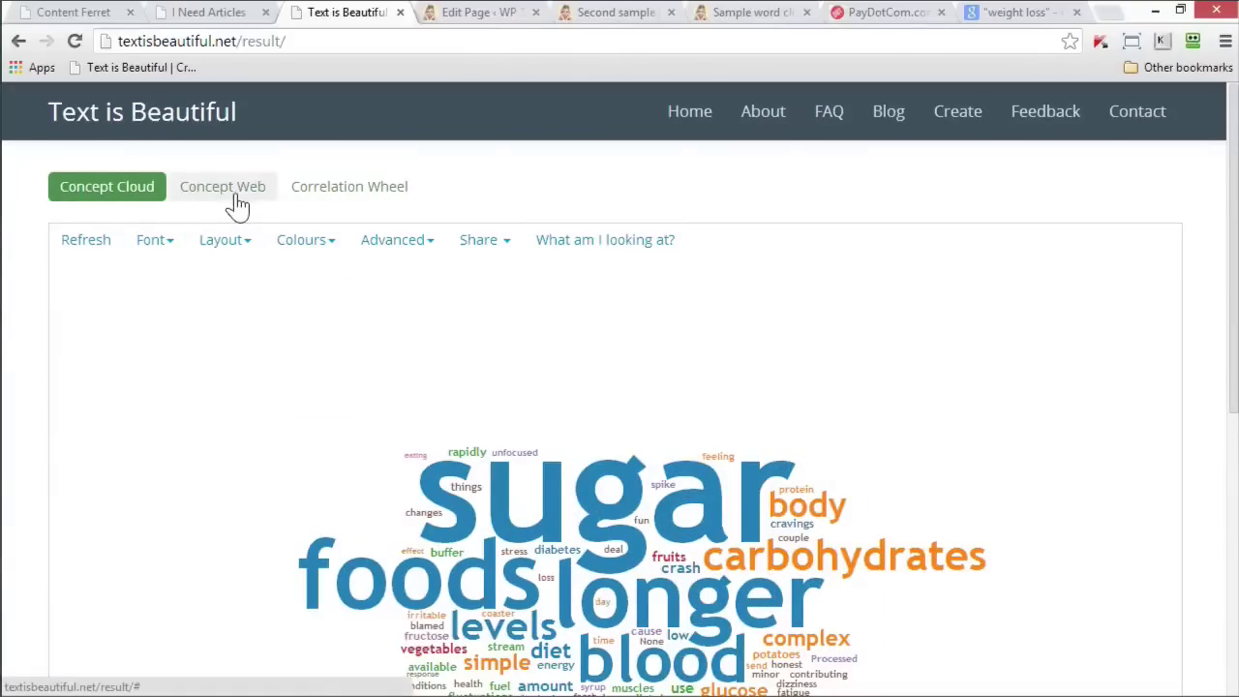
- Show the text as a Concept Web
{"action": "left_click", "coordinate": [239, 194]}
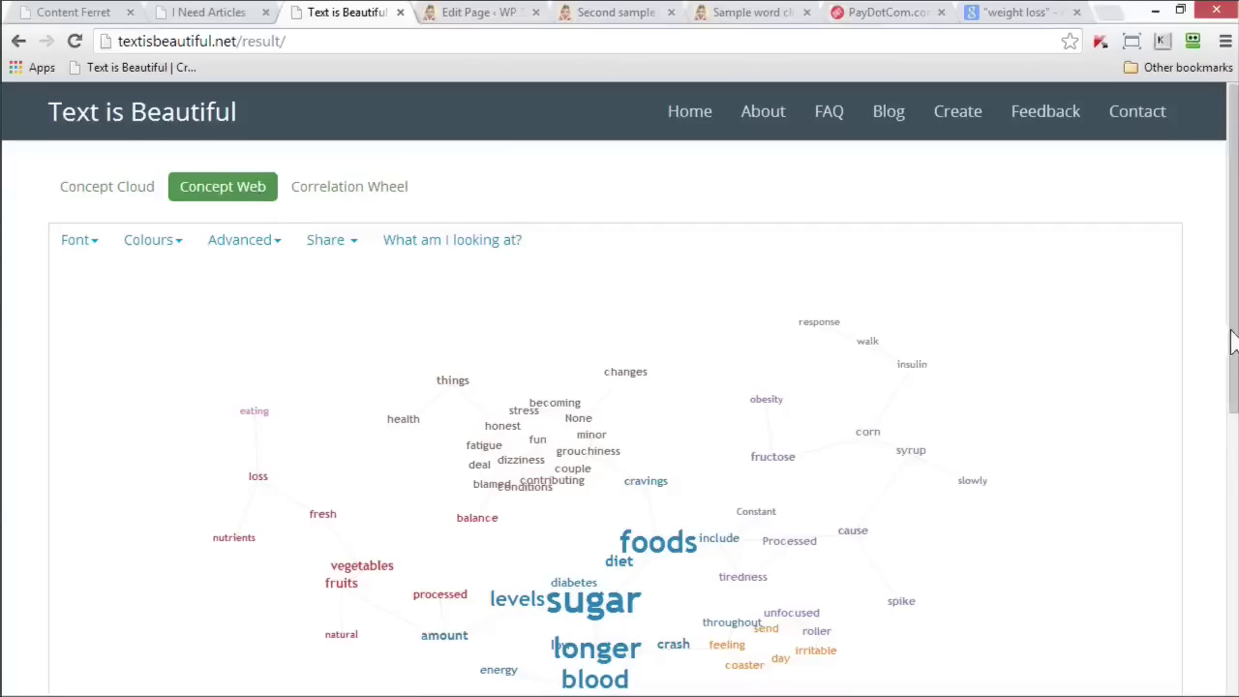
- Look over the Concept Web, and show the same text as a Correlation Wheel and examine it
{"action": "left_click_drag", "start_coordinate": [1236, 353], "coordinate": [1236, 407]}
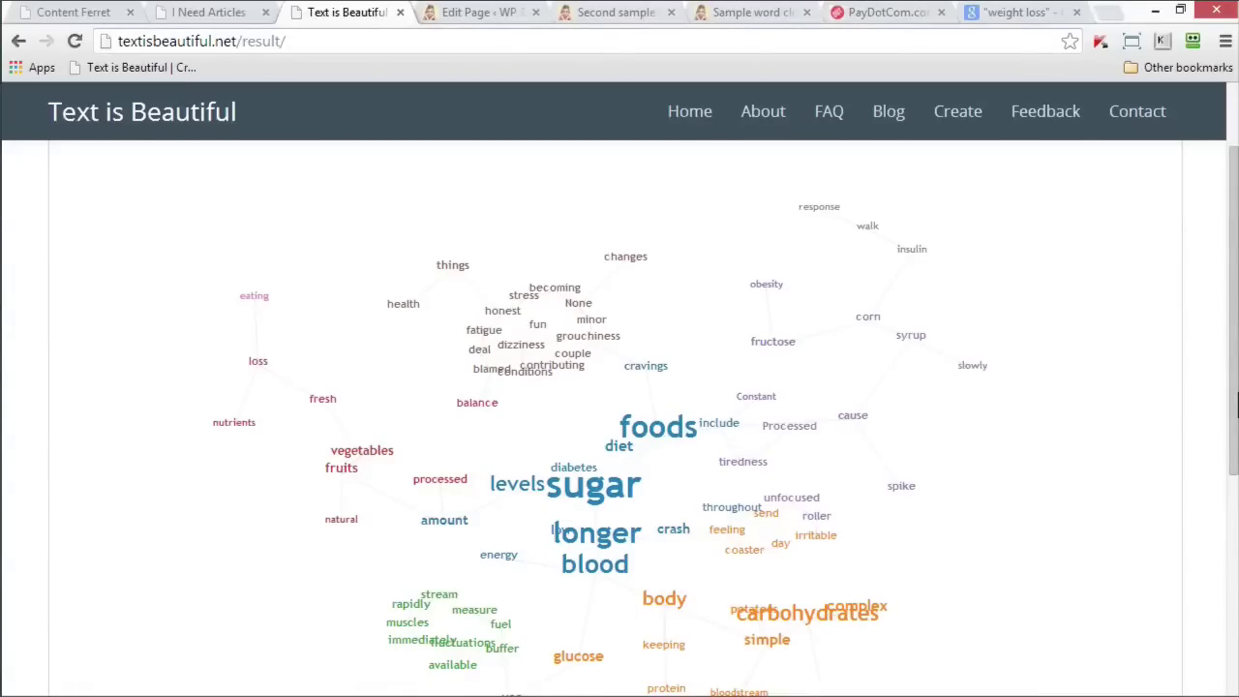
{"action": "scroll", "coordinate": [1018, 359], "scroll_direction": "up", "scroll_amount": 2}
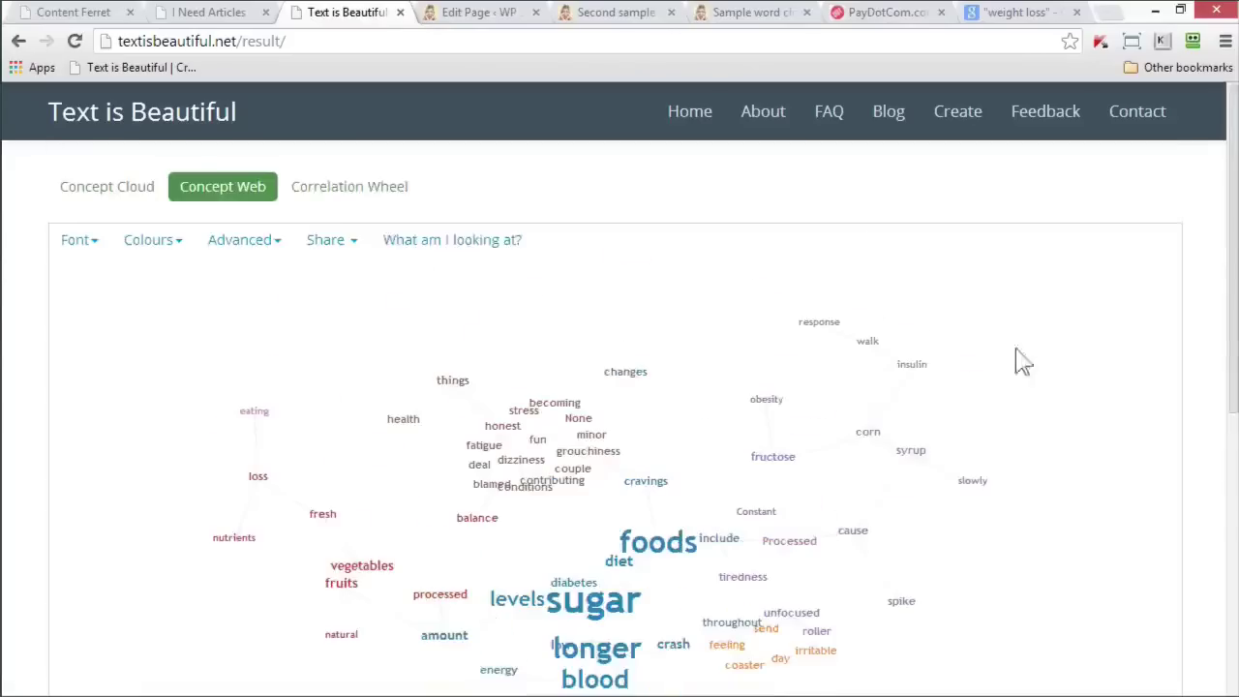
{"action": "left_click", "coordinate": [349, 189]}
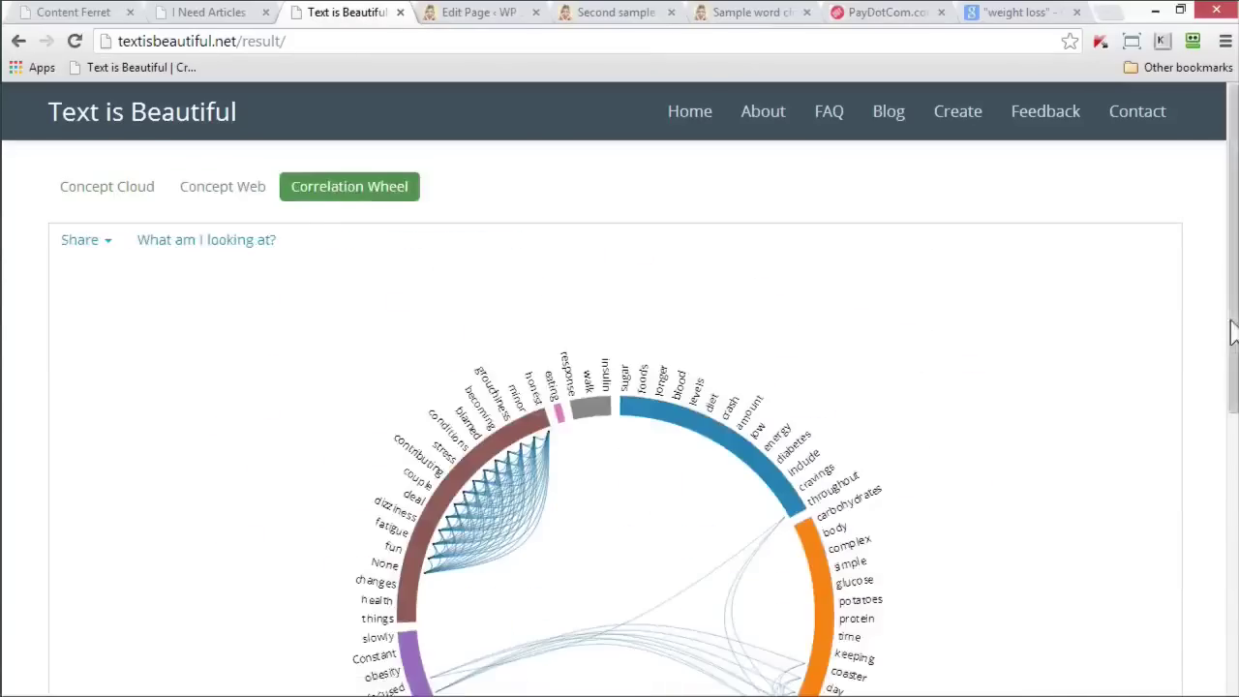
{"action": "left_click_drag", "start_coordinate": [1233, 356], "coordinate": [1233, 411]}
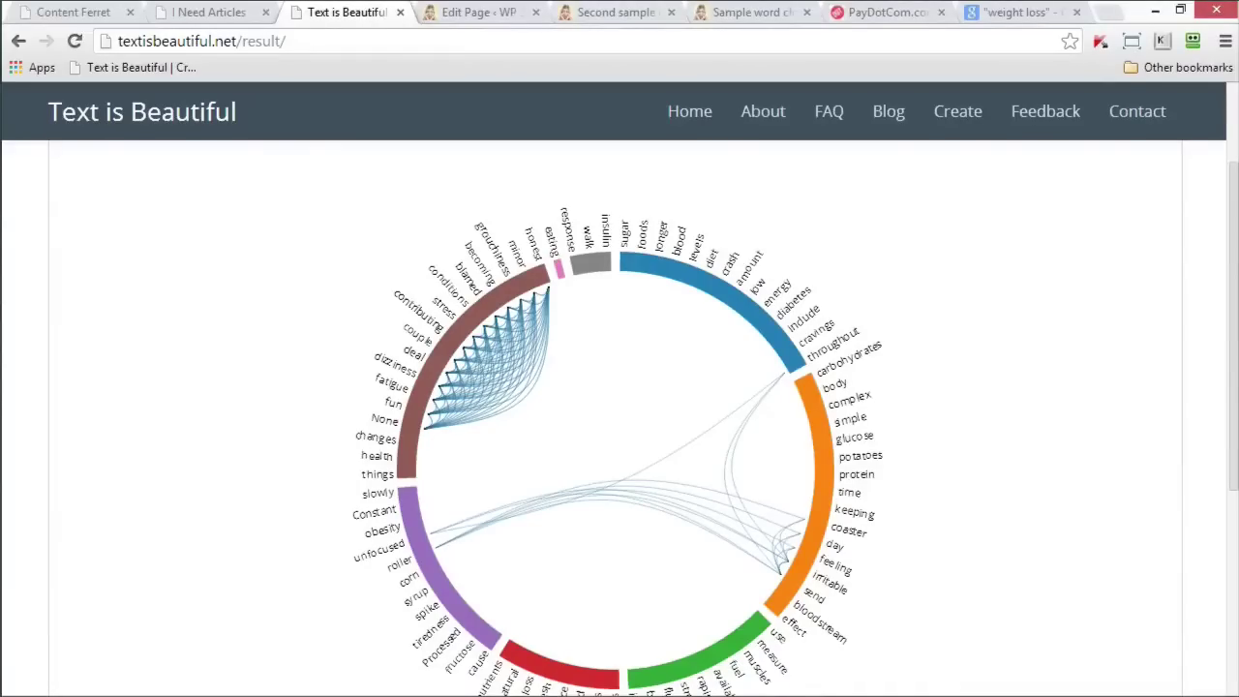
- Switch to the I Need Articles dashboard and reload it to check the progress of the ordered articles
{"action": "left_click", "coordinate": [68, 12]}
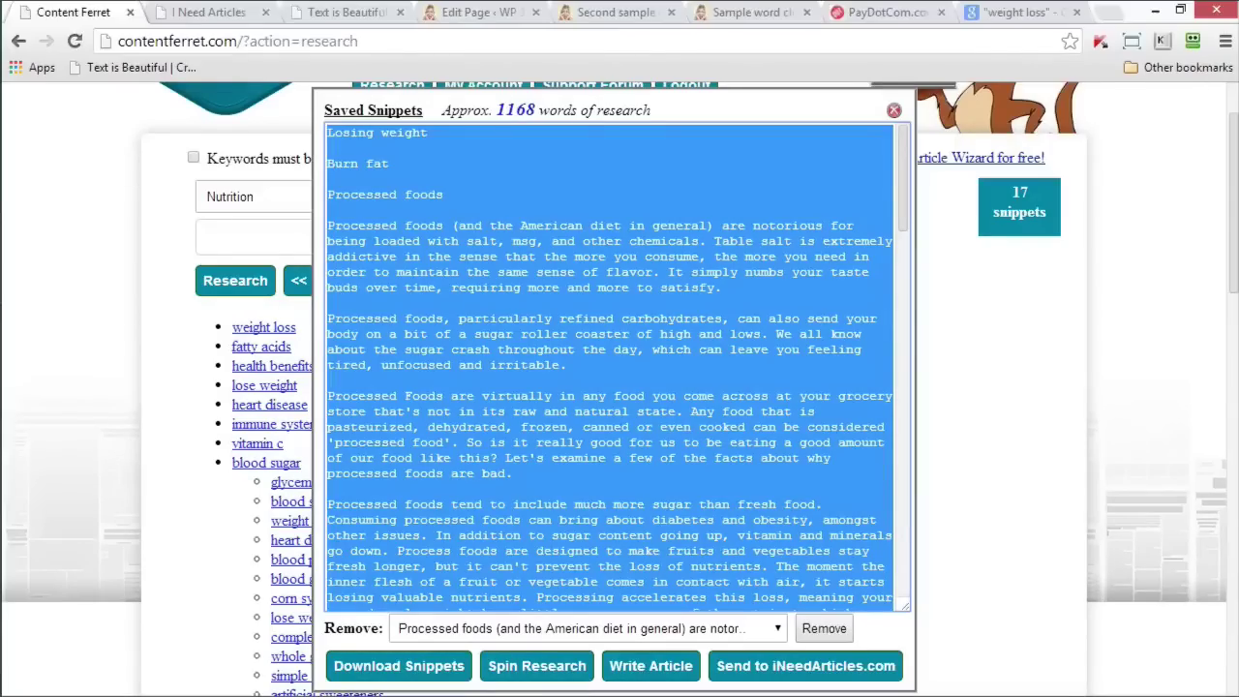
{"action": "left_click", "coordinate": [213, 11]}
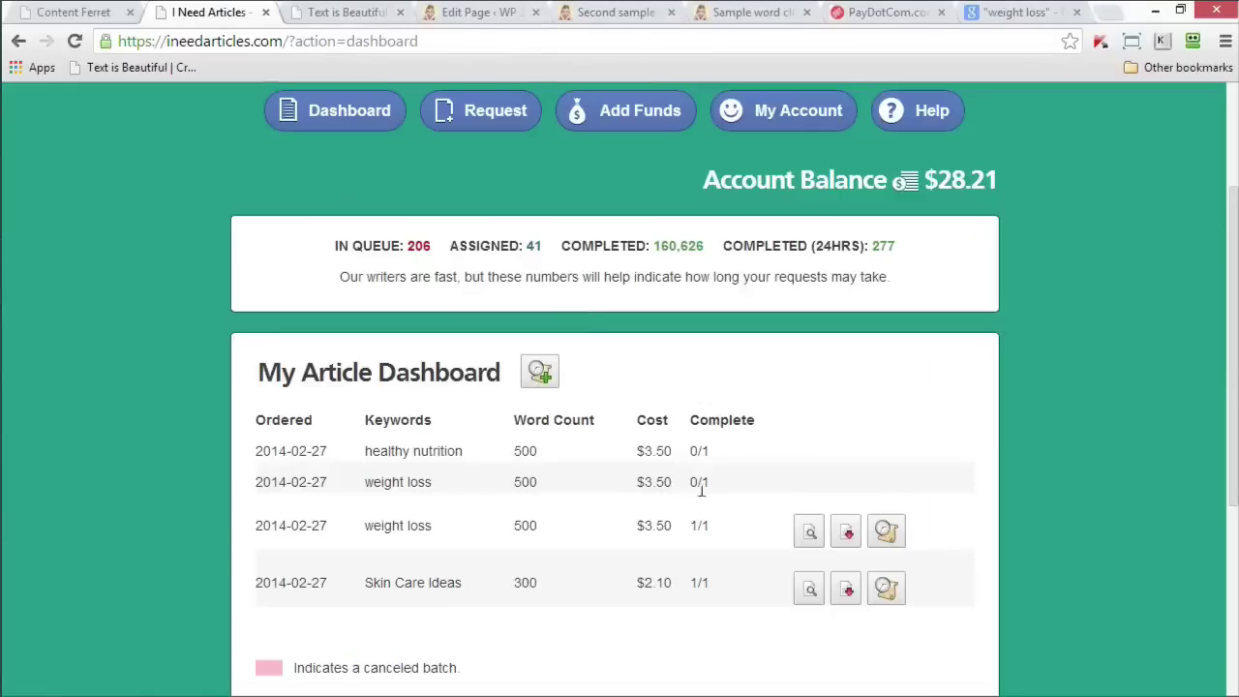
{"action": "right_click", "coordinate": [986, 367]}
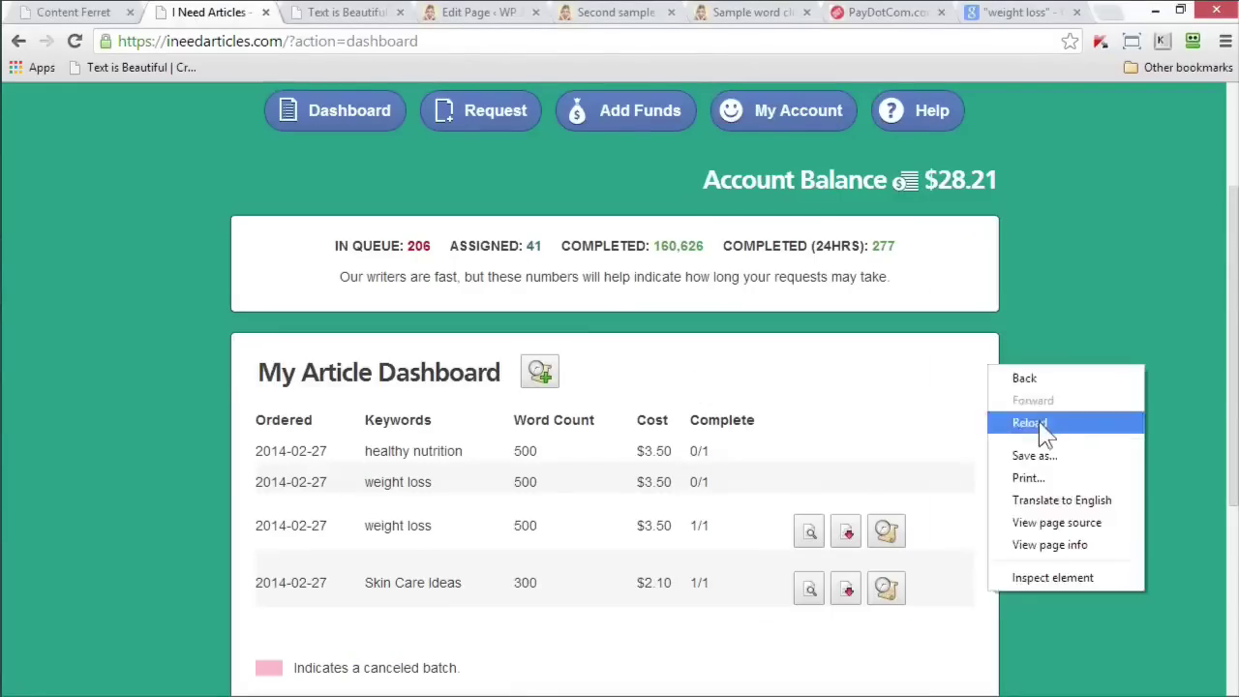
{"action": "left_click", "coordinate": [1031, 423]}
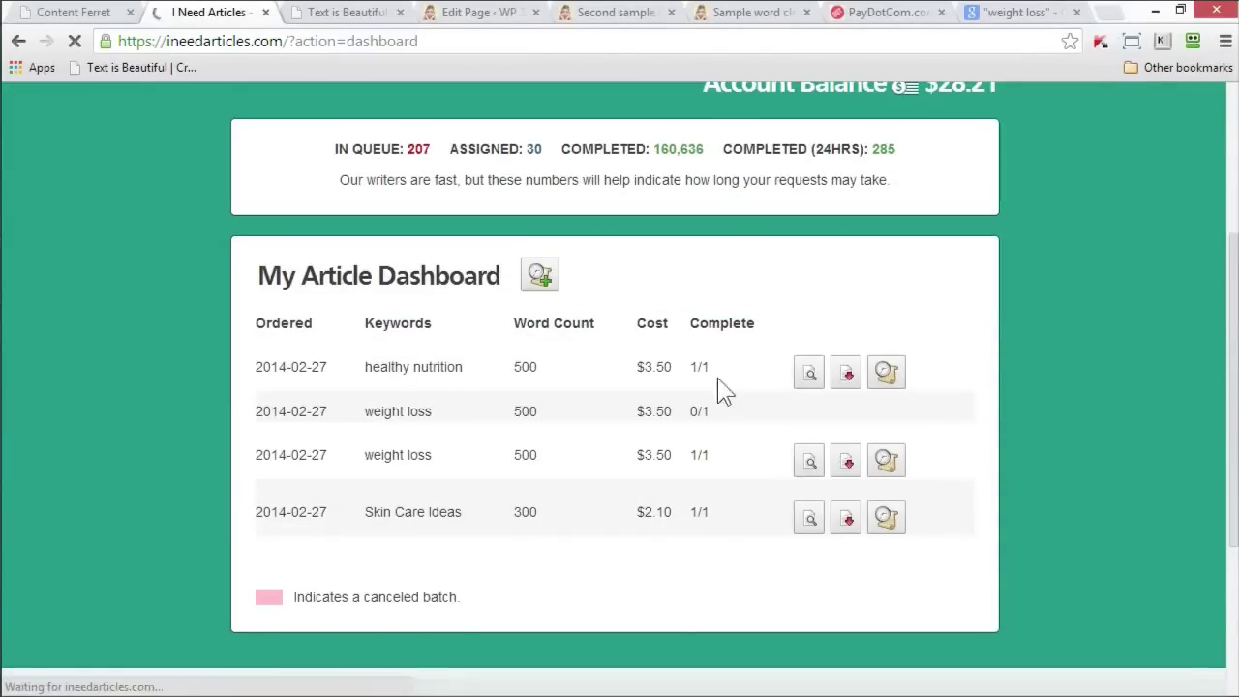
- Open the completed healthy nutrition article and enlarge its text box to show more of the text
{"action": "left_click", "coordinate": [811, 375]}
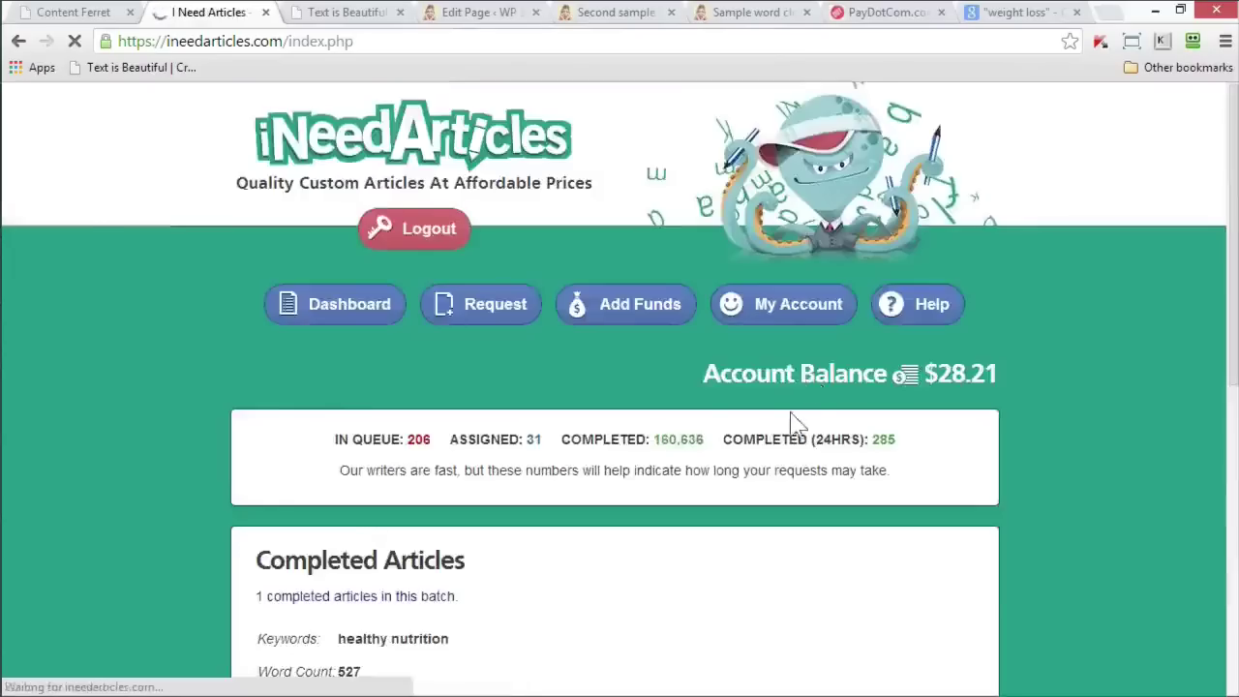
{"action": "scroll", "coordinate": [997, 407], "scroll_direction": "down", "scroll_amount": 3}
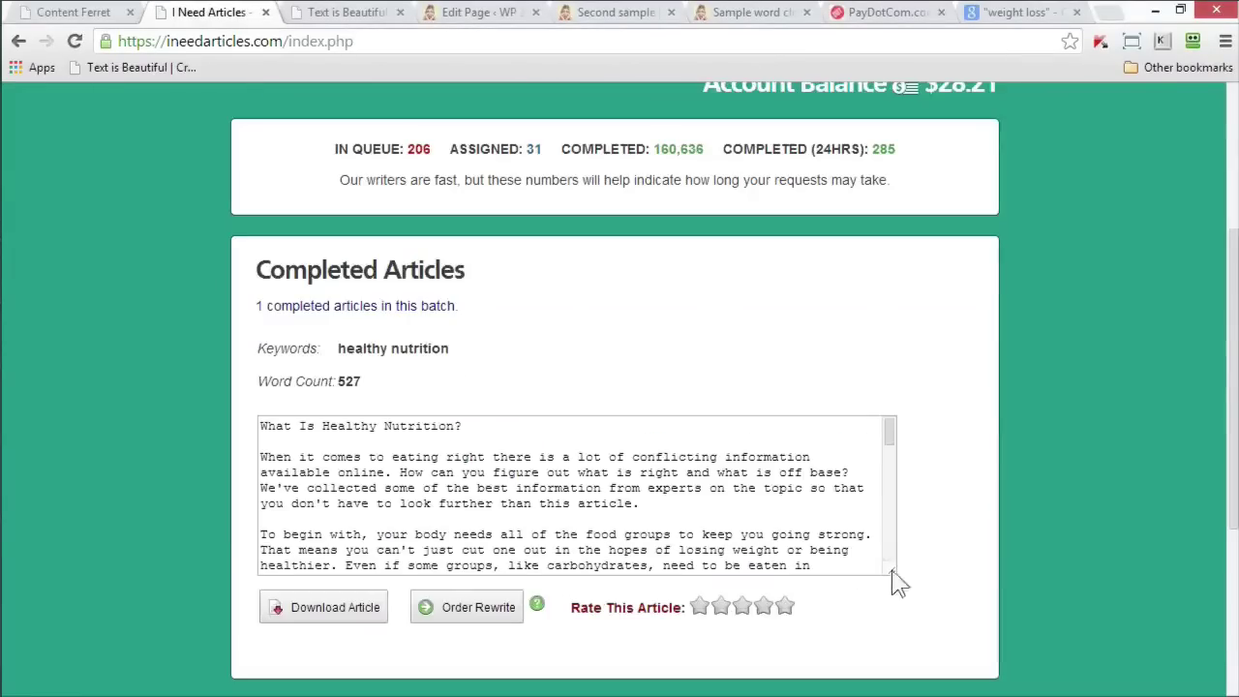
{"action": "left_click_drag", "start_coordinate": [893, 573], "coordinate": [905, 636]}
{"action": "scroll", "coordinate": [1007, 483], "scroll_direction": "down", "scroll_amount": 2}
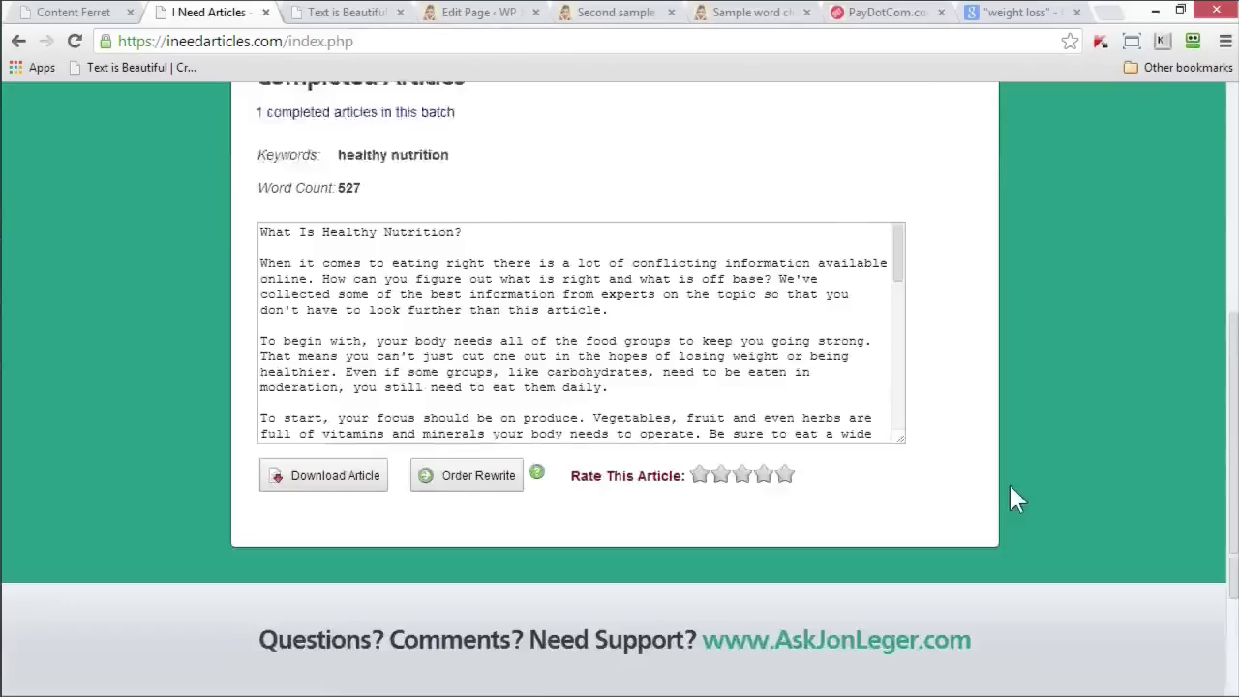
{"action": "scroll", "coordinate": [1011, 487], "scroll_direction": "down", "scroll_amount": 1}
{"action": "left_click_drag", "start_coordinate": [899, 352], "coordinate": [960, 639]}
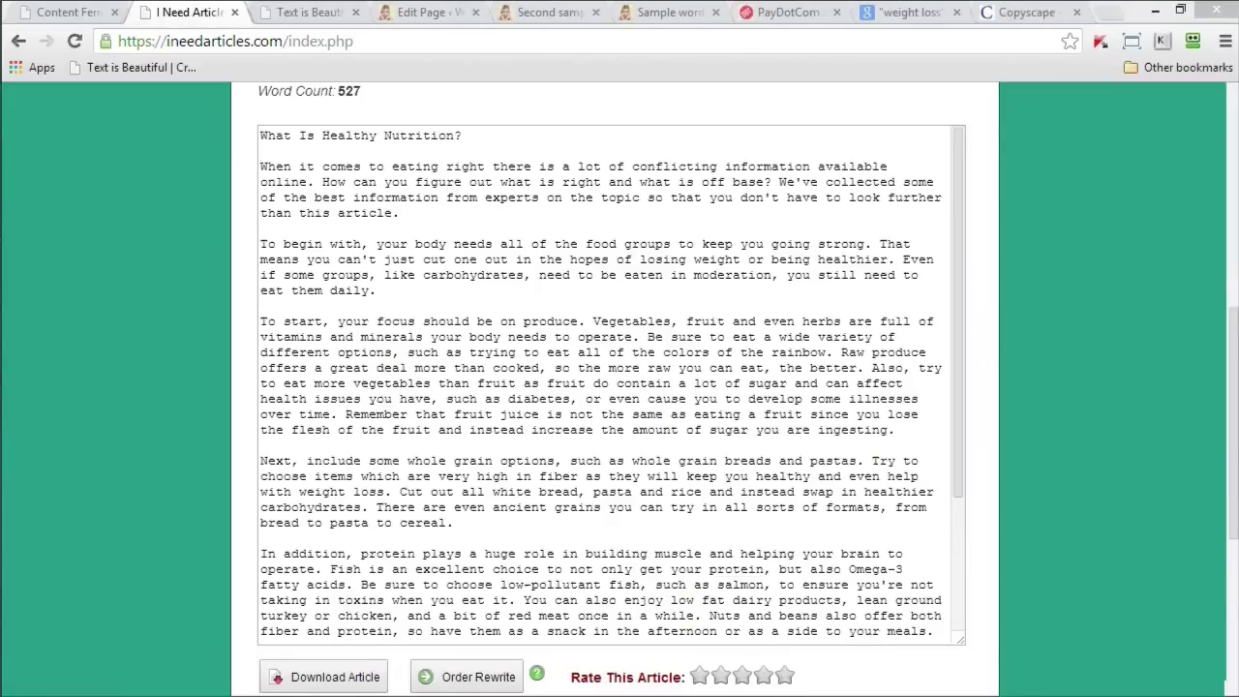
- Copy the entire healthy nutrition article text and look through it to its closing paragraph
{"action": "left_click", "coordinate": [359, 225]}
{"action": "key", "text": "ctrl+a"}
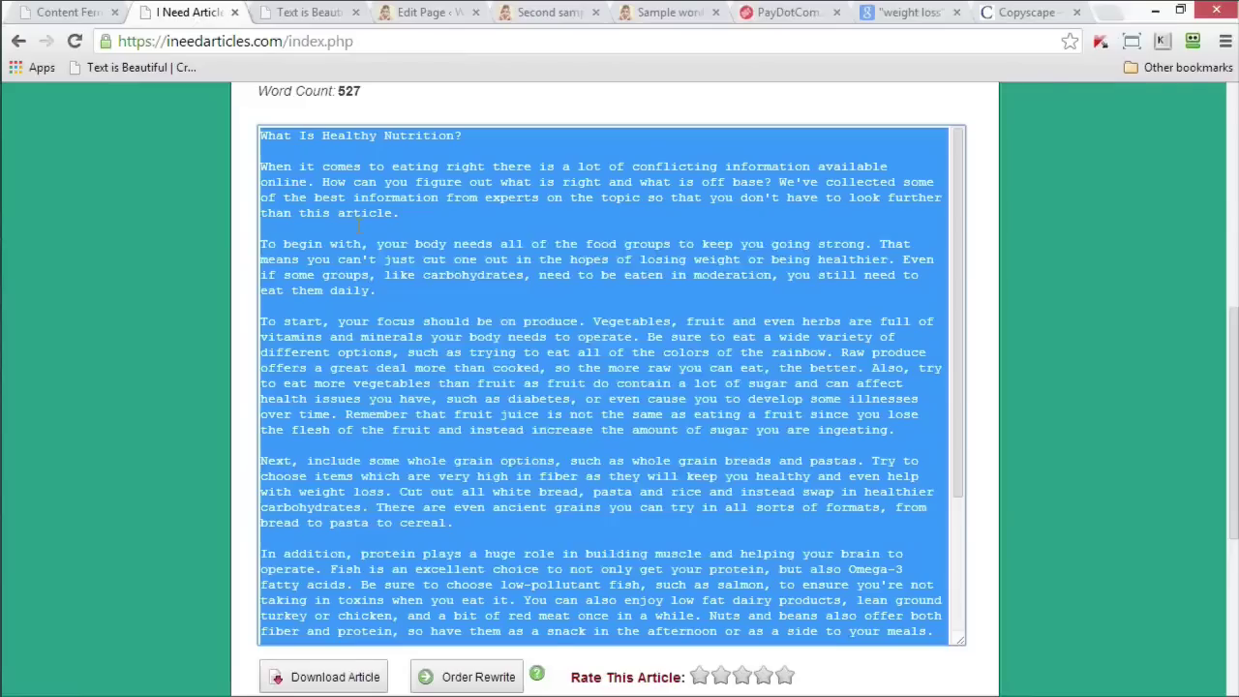
{"action": "right_click", "coordinate": [420, 229]}
{"action": "left_click", "coordinate": [431, 316]}
{"action": "scroll", "coordinate": [496, 368], "scroll_direction": "down", "scroll_amount": 4}
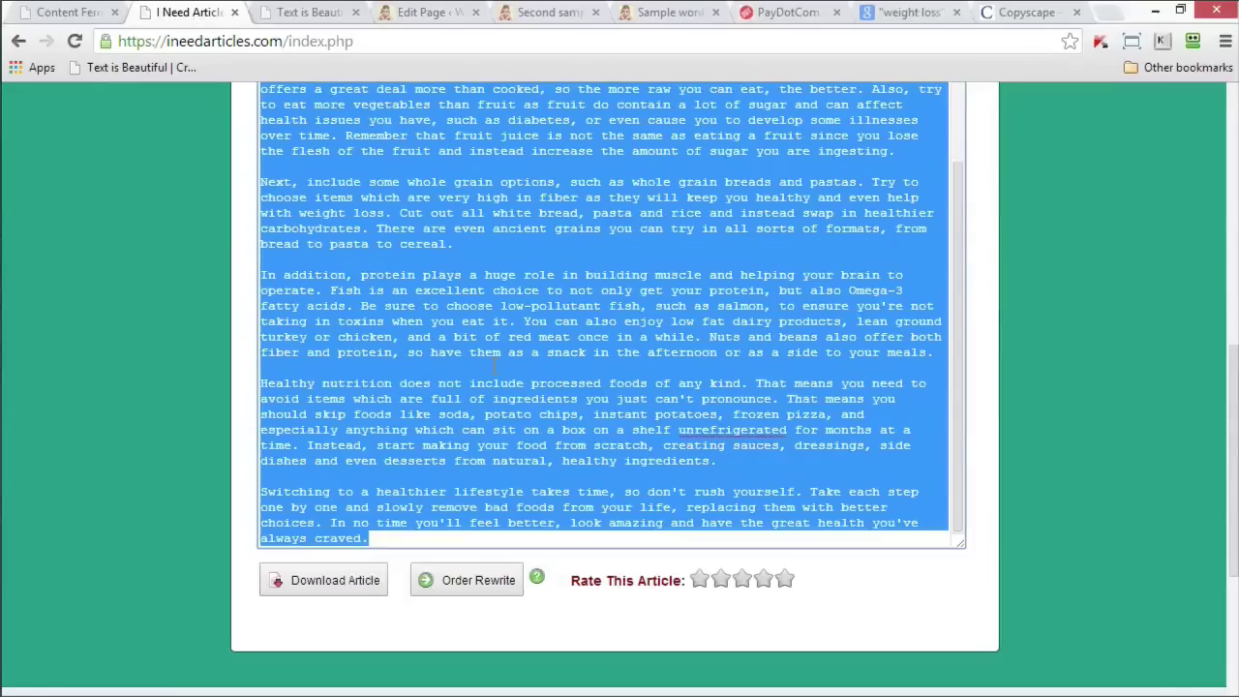
- Run a Copyscape Premium Search on the copied article to check it for plagiarism
{"action": "left_click", "coordinate": [1025, 13]}
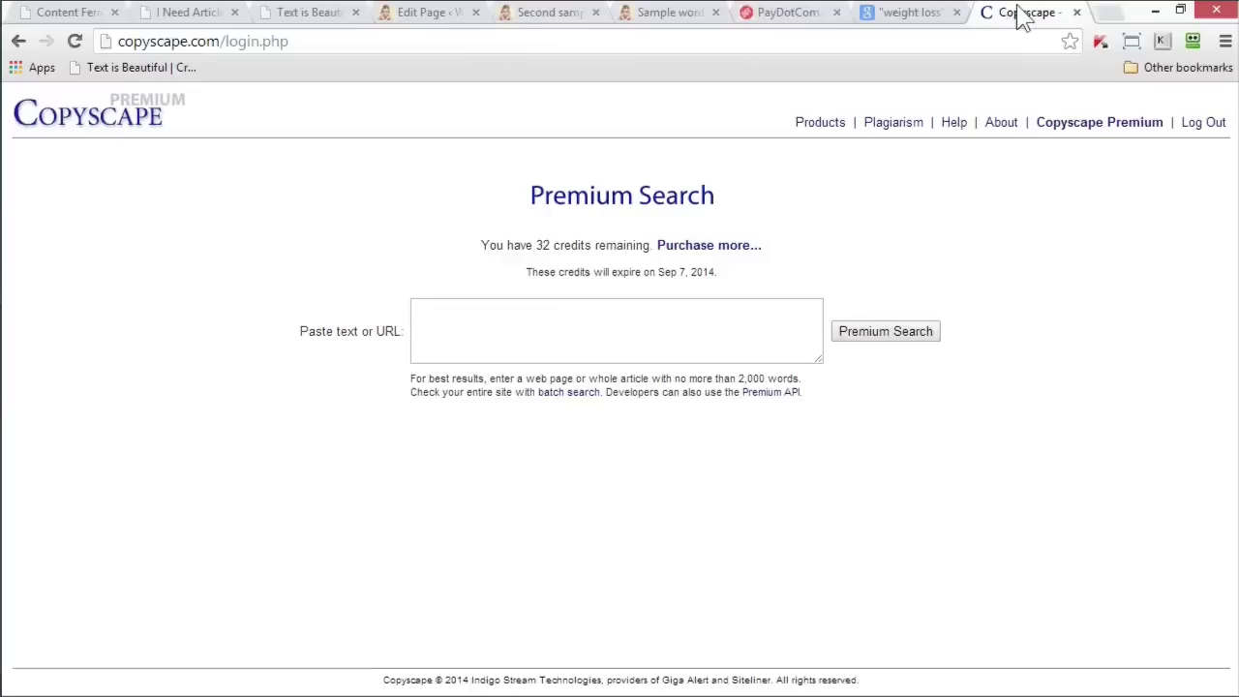
{"action": "right_click", "coordinate": [594, 324]}
{"action": "left_click", "coordinate": [658, 433]}
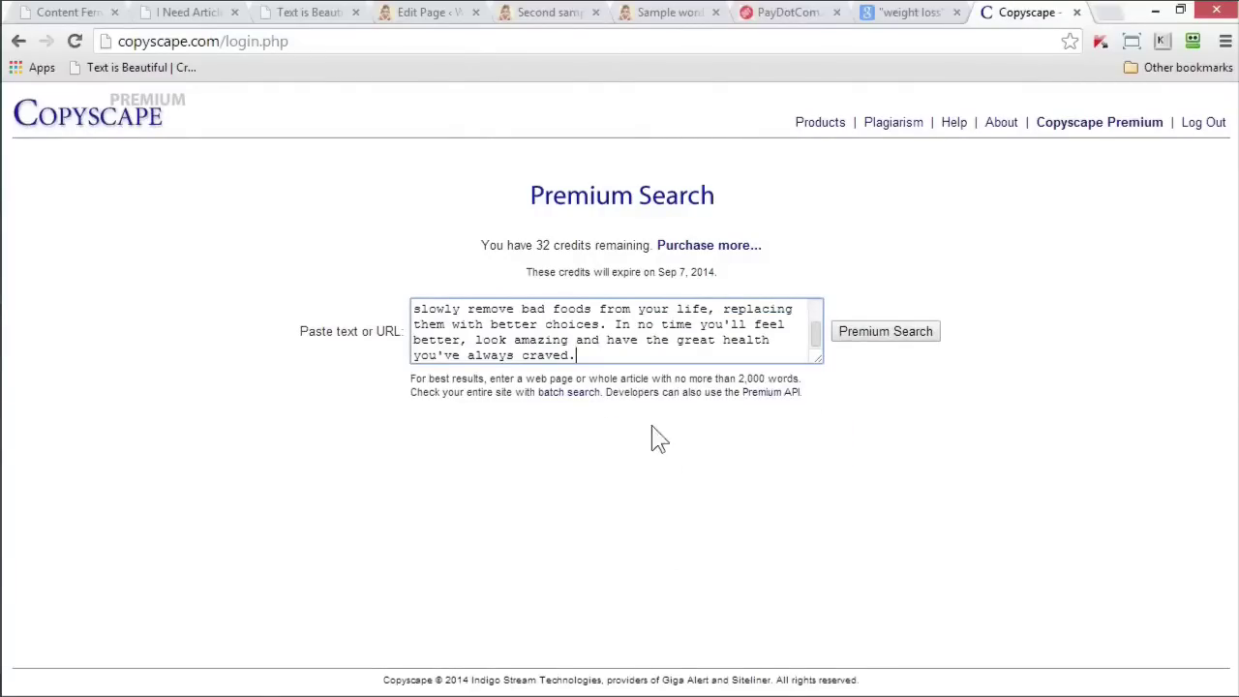
{"action": "left_click", "coordinate": [899, 336]}
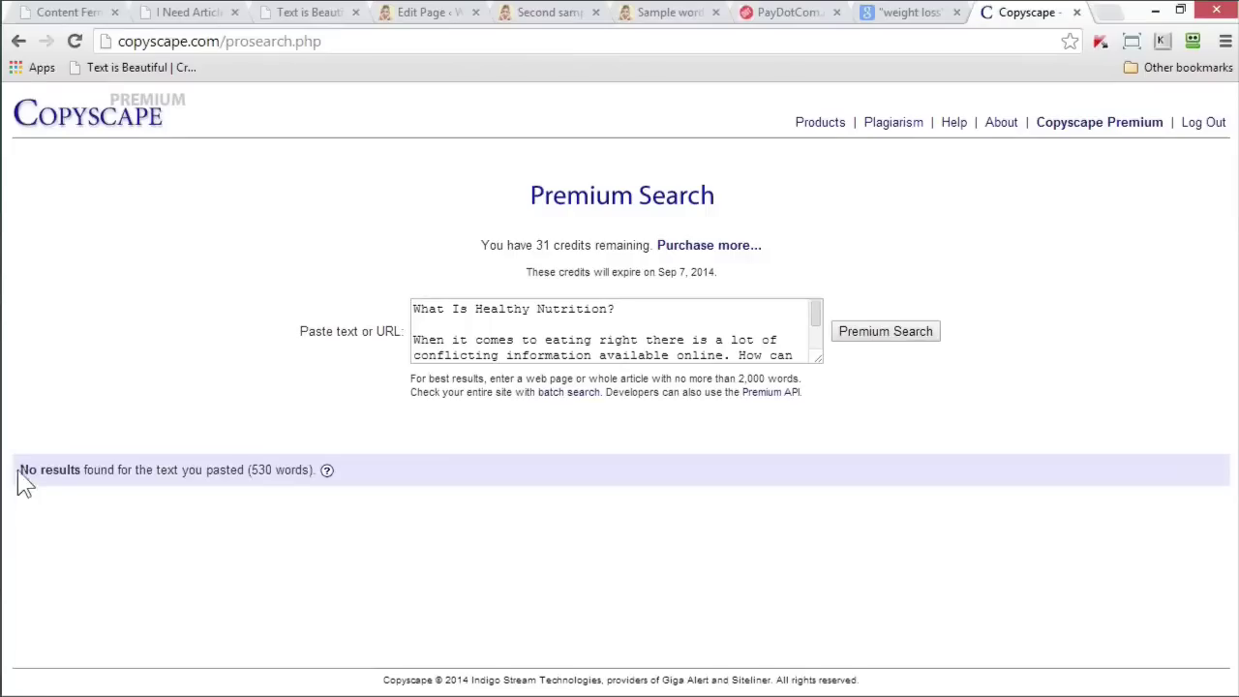
{"action": "left_click_drag", "start_coordinate": [18, 471], "coordinate": [297, 479]}
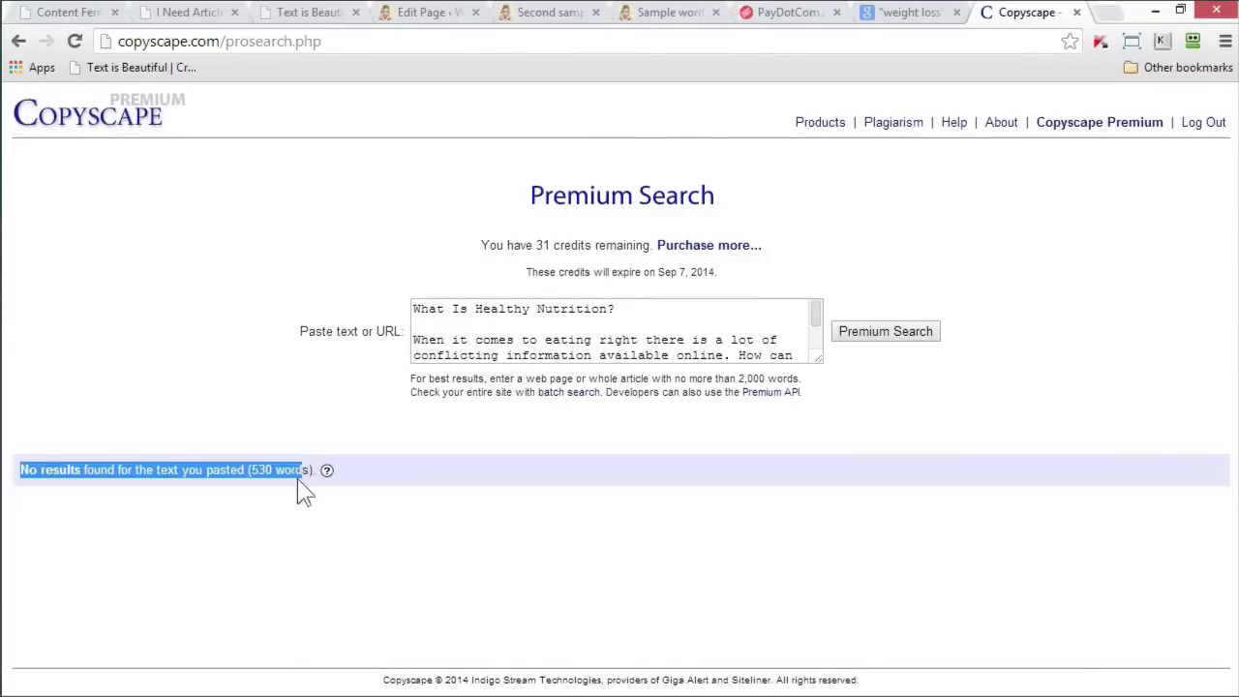
- Close the Text is Beautiful page and copy the full healthy nutrition article from I Need Articles again
{"action": "left_click", "coordinate": [314, 14]}
{"action": "left_click", "coordinate": [356, 12]}
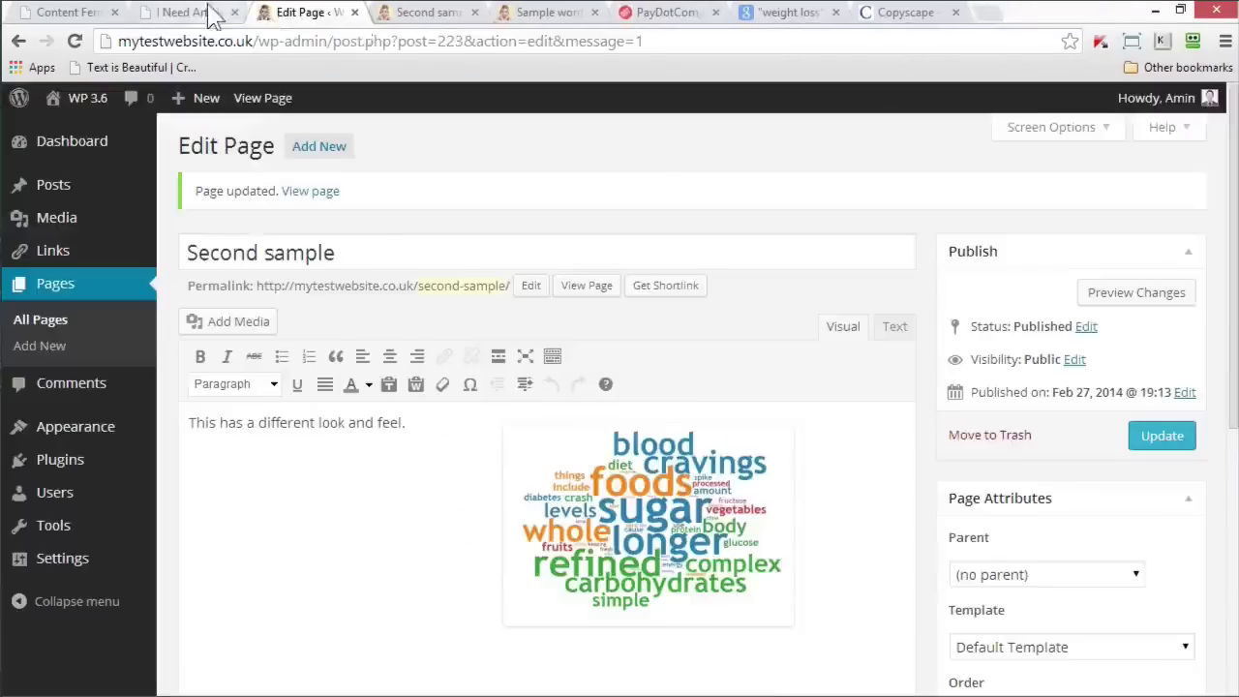
{"action": "left_click", "coordinate": [193, 12]}
{"action": "scroll", "coordinate": [540, 331], "scroll_direction": "up", "scroll_amount": 2}
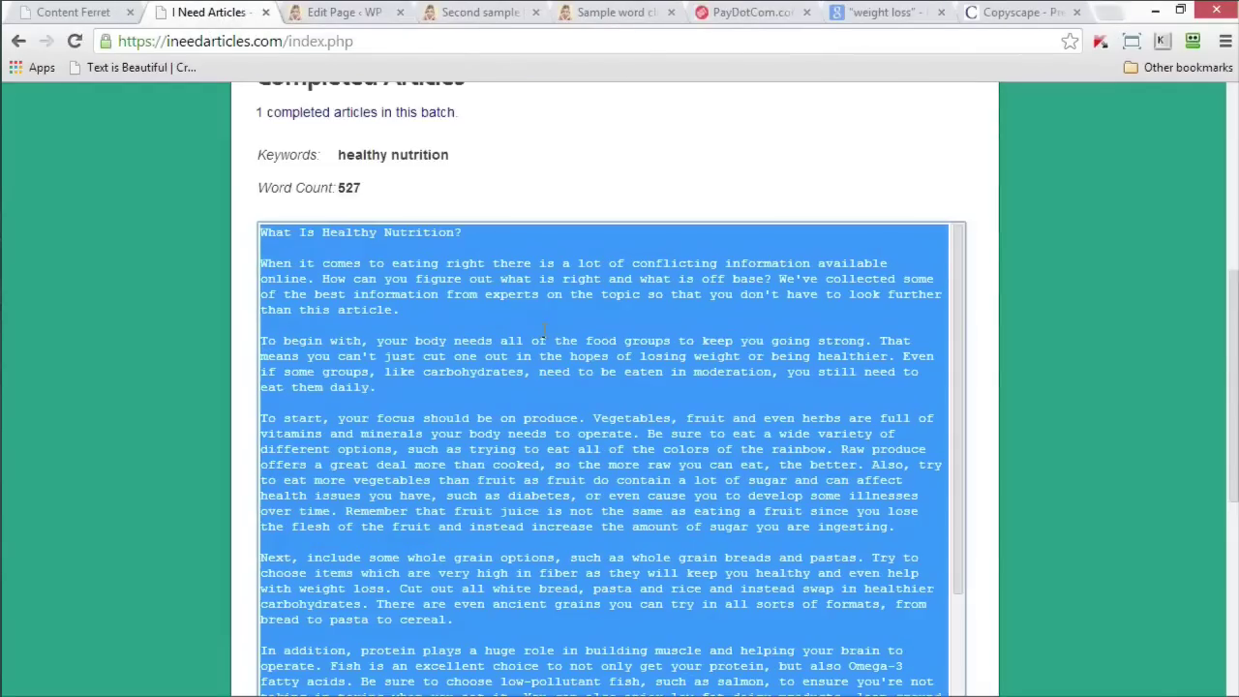
{"action": "right_click", "coordinate": [489, 287]}
{"action": "left_click", "coordinate": [621, 374]}
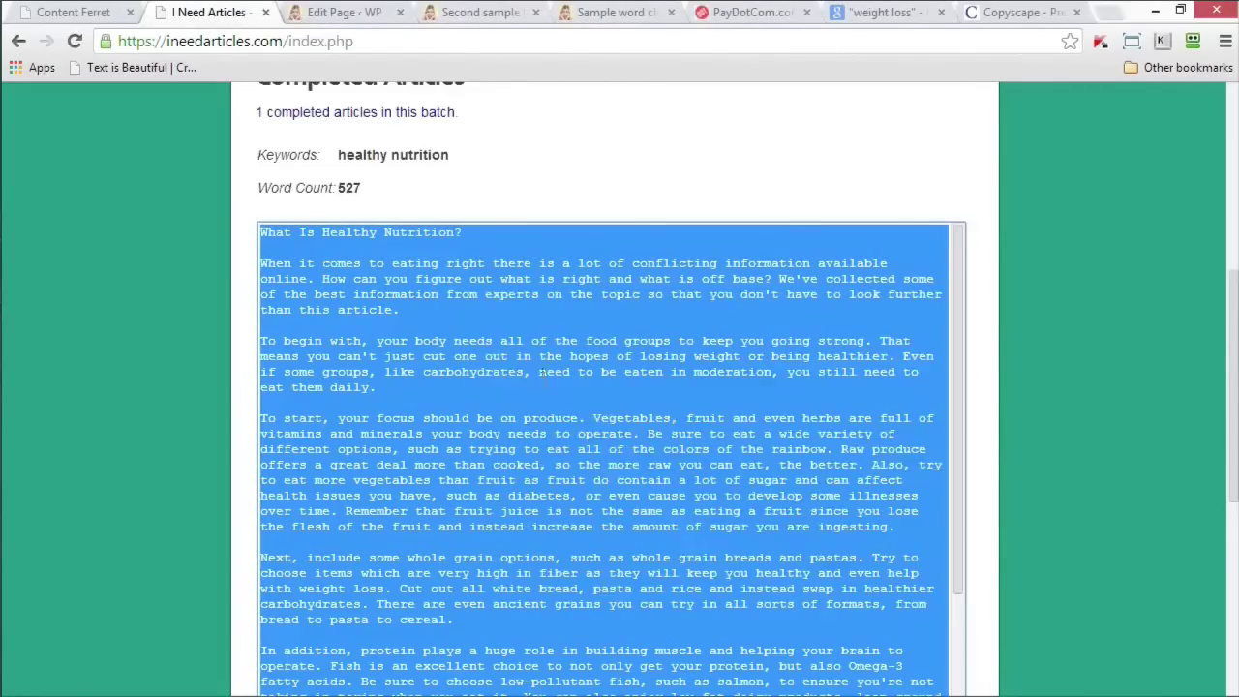
- Replace the sentence "This has a different look and feel." in the Second sample WordPress page with the copied article
{"action": "left_click", "coordinate": [354, 12]}
{"action": "left_click", "coordinate": [432, 427]}
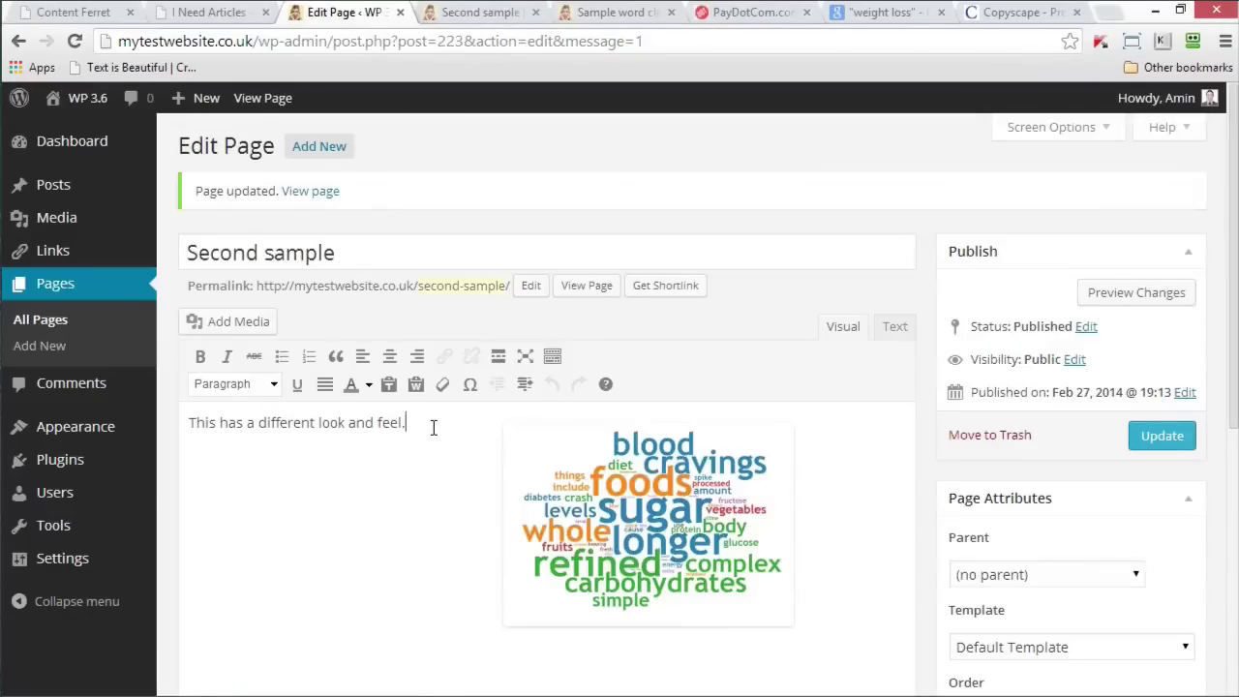
{"action": "triple_click", "coordinate": [433, 427]}
{"action": "key", "text": "BackSpace"}
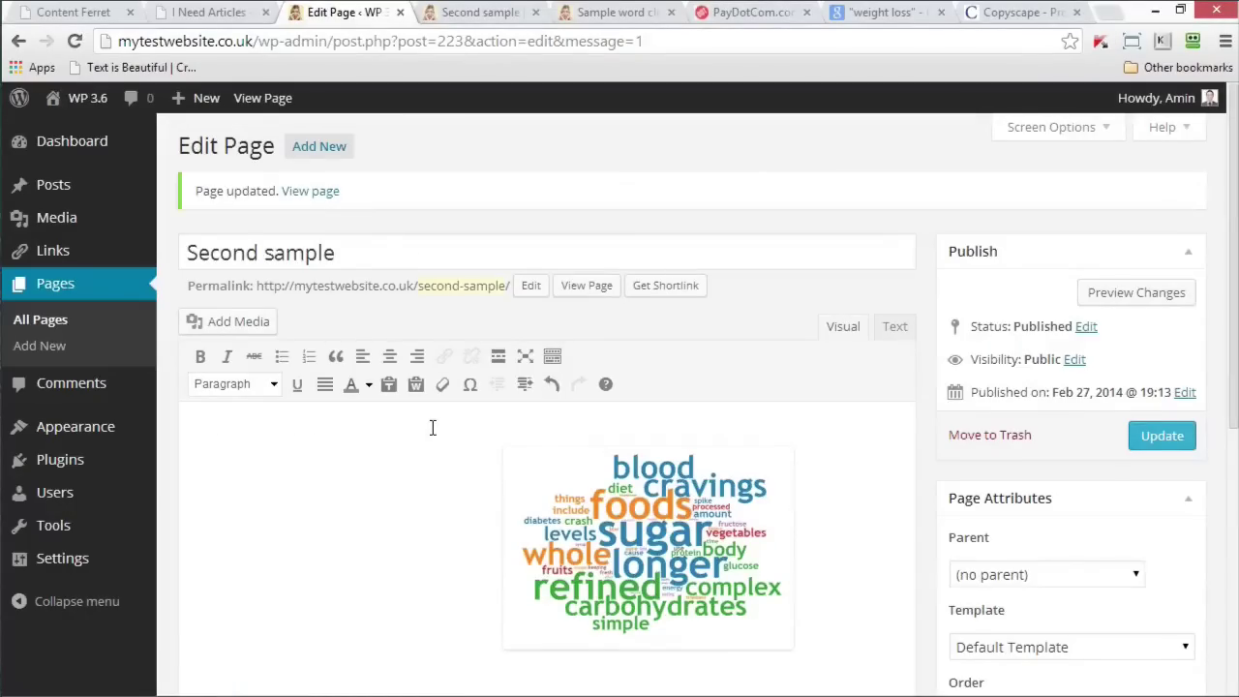
{"action": "right_click", "coordinate": [330, 435]}
{"action": "left_click", "coordinate": [401, 281]}
{"action": "scroll", "coordinate": [826, 452], "scroll_direction": "up", "scroll_amount": 15}
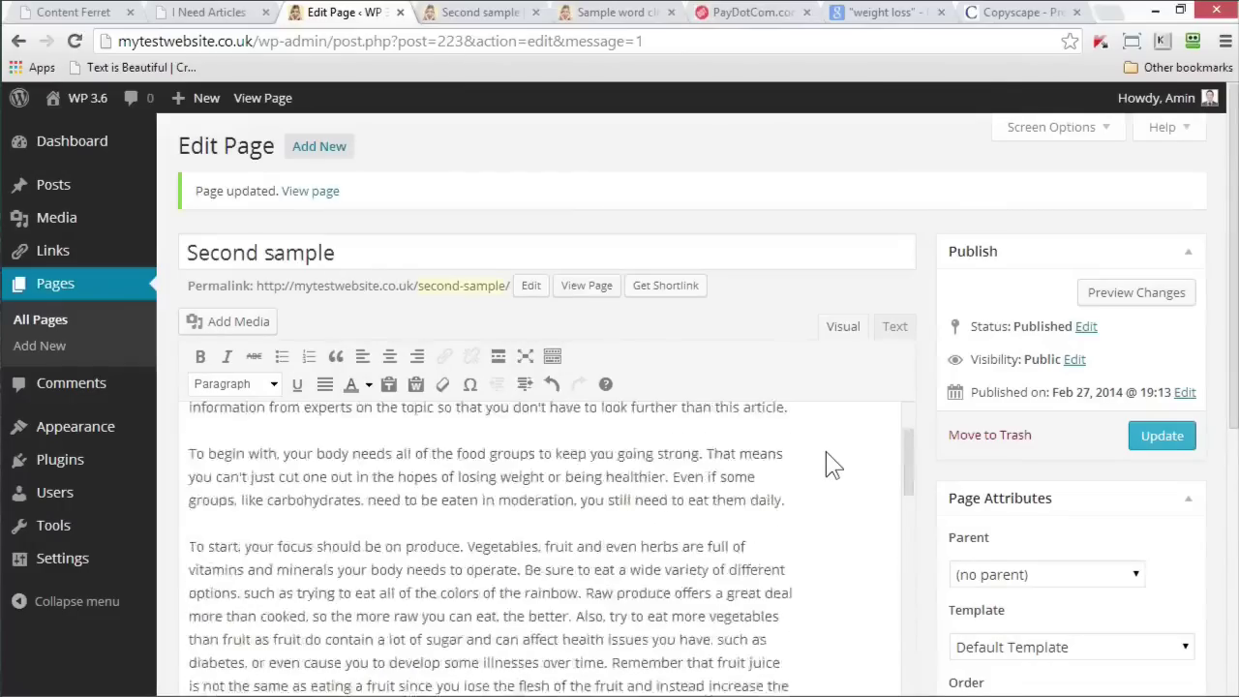
- Move the heading "What Is Healthy Nutrition?" from the body into the page title and remove the blank lines above the text
{"action": "left_click_drag", "start_coordinate": [364, 423], "coordinate": [136, 443]}
{"action": "key", "text": "ctrl+x"}
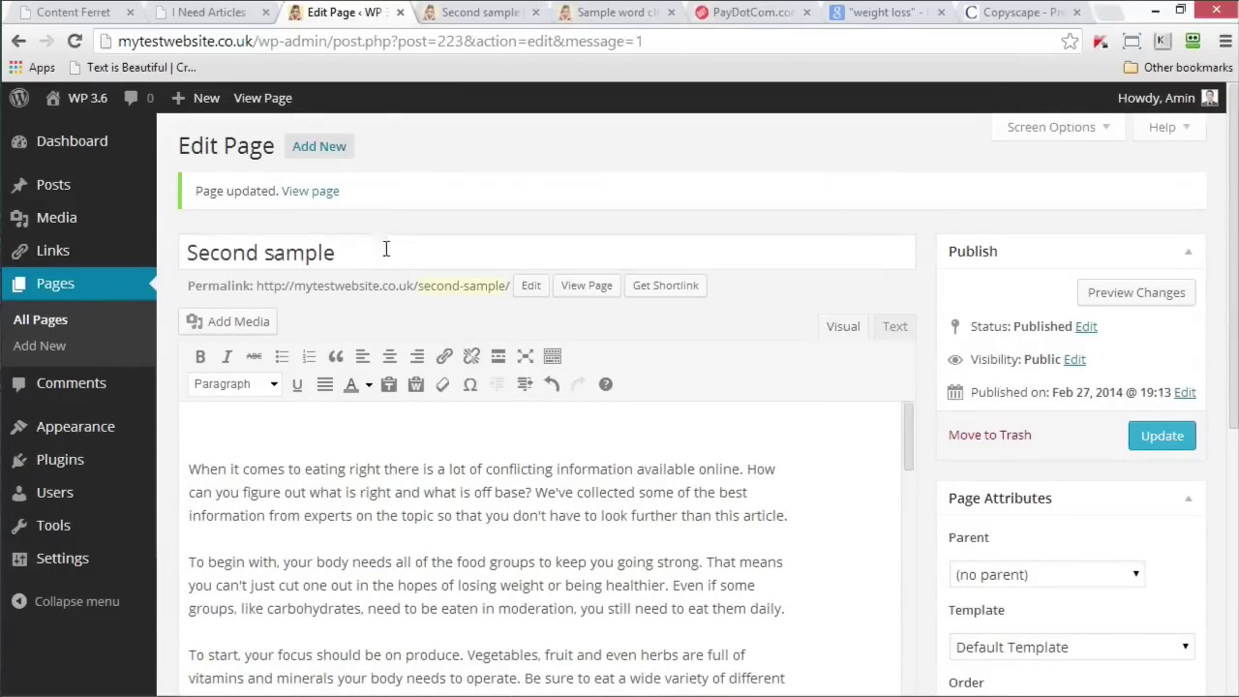
{"action": "left_click_drag", "start_coordinate": [383, 250], "coordinate": [29, 263]}
{"action": "key", "text": "ctrl+v"}
{"action": "left_click", "coordinate": [353, 440]}
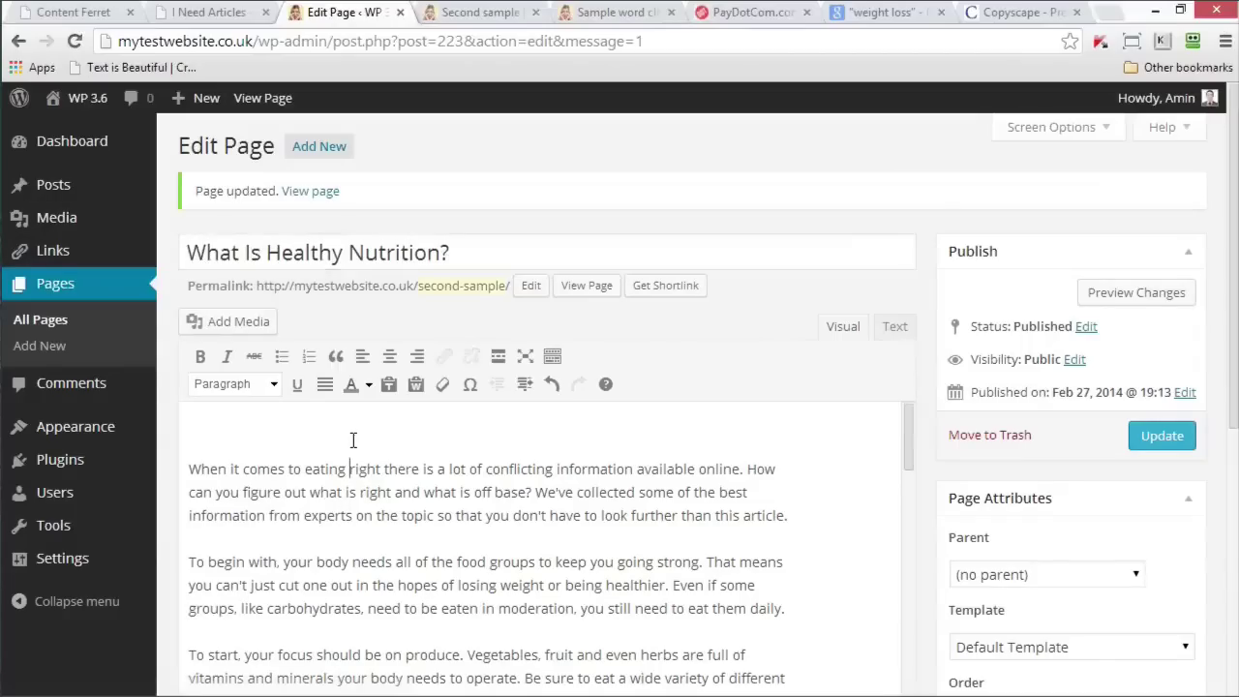
{"action": "key", "text": "Delete"}
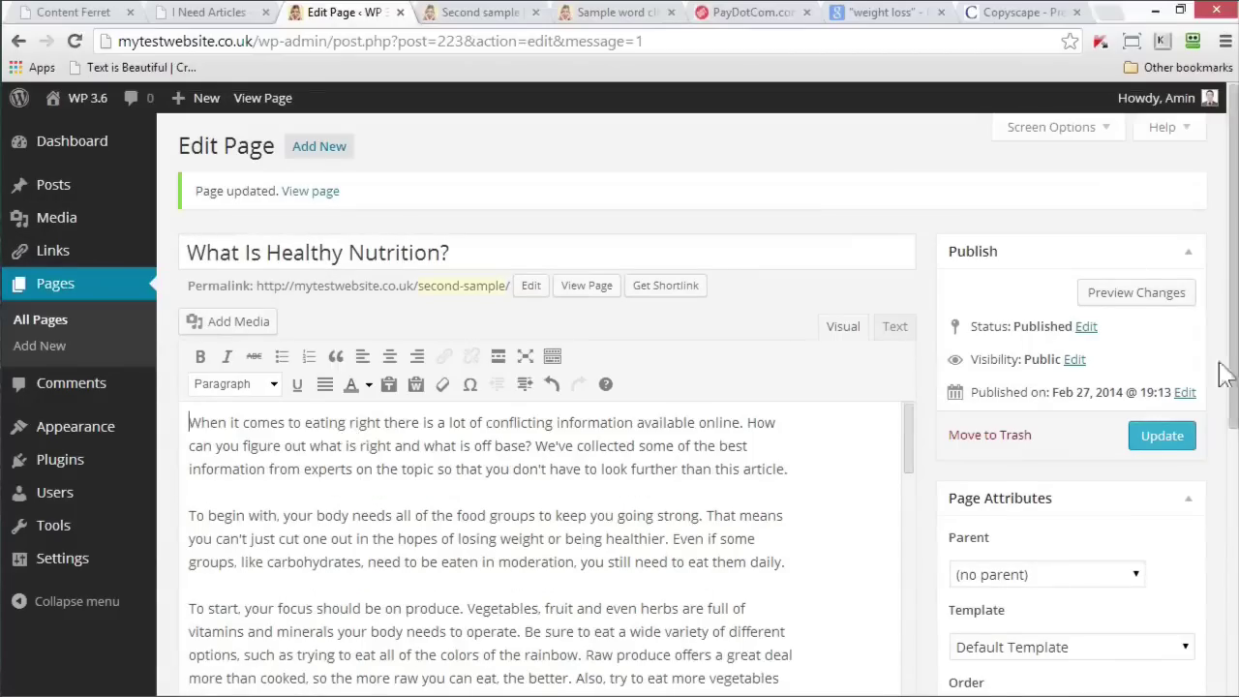
- Update the page, reload its published version and look over the word cloud and article there
{"action": "left_click", "coordinate": [1163, 432]}
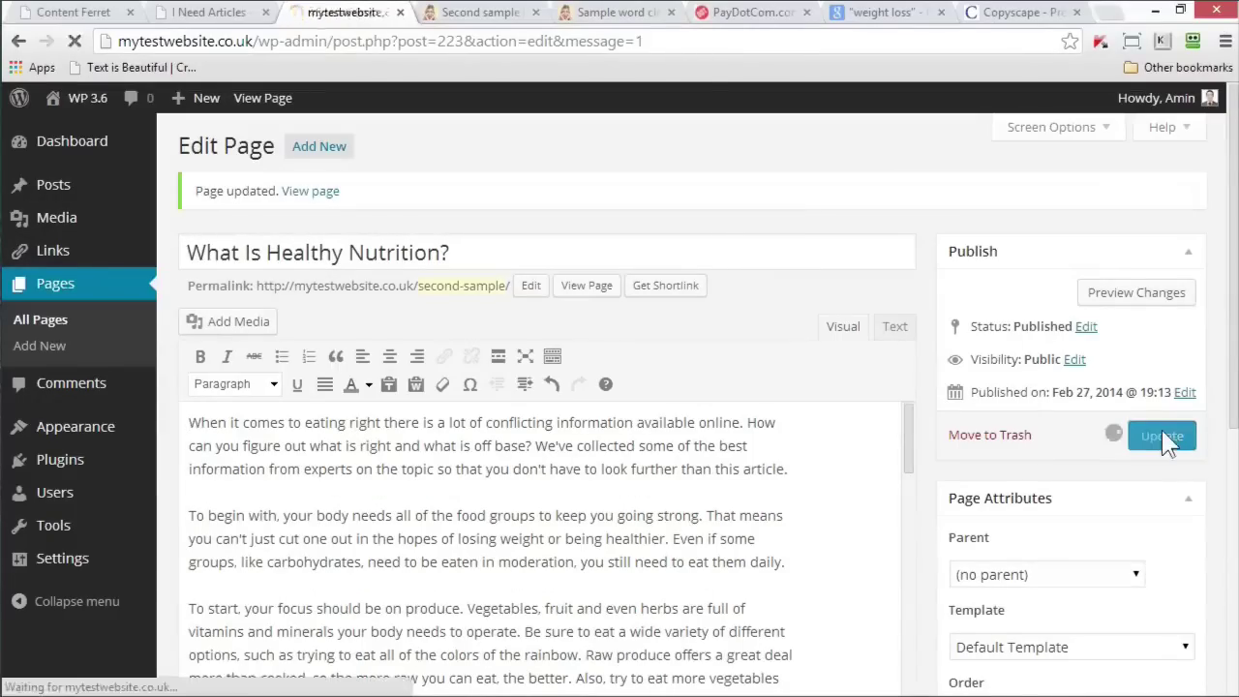
{"action": "left_click", "coordinate": [471, 13]}
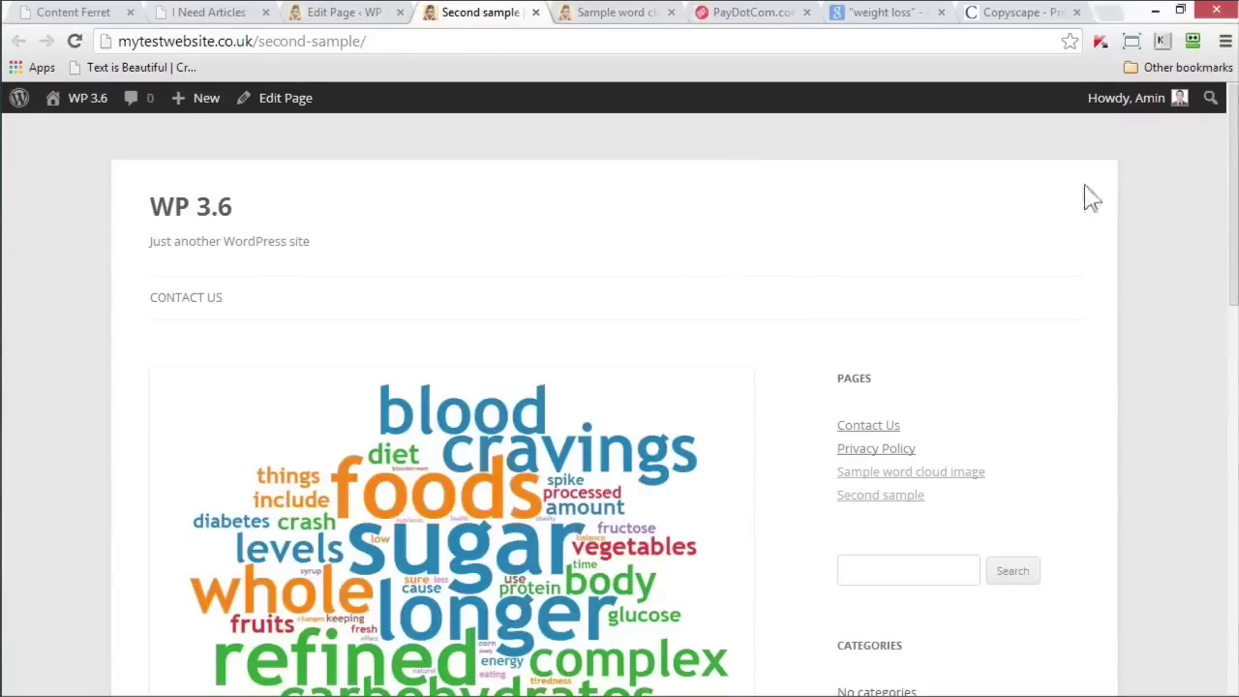
{"action": "right_click", "coordinate": [1135, 184]}
{"action": "left_click", "coordinate": [1139, 242]}
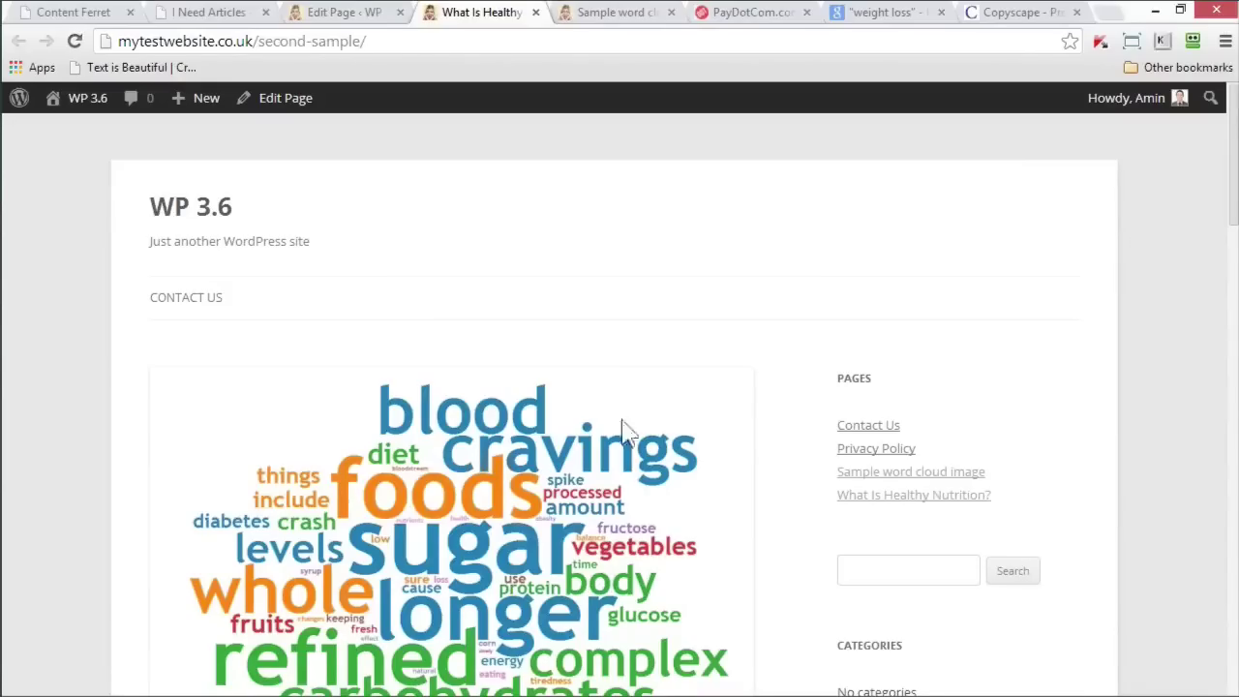
{"action": "scroll", "coordinate": [947, 364], "scroll_direction": "down", "scroll_amount": 2}
{"action": "scroll", "coordinate": [947, 363], "scroll_direction": "down", "scroll_amount": 5}
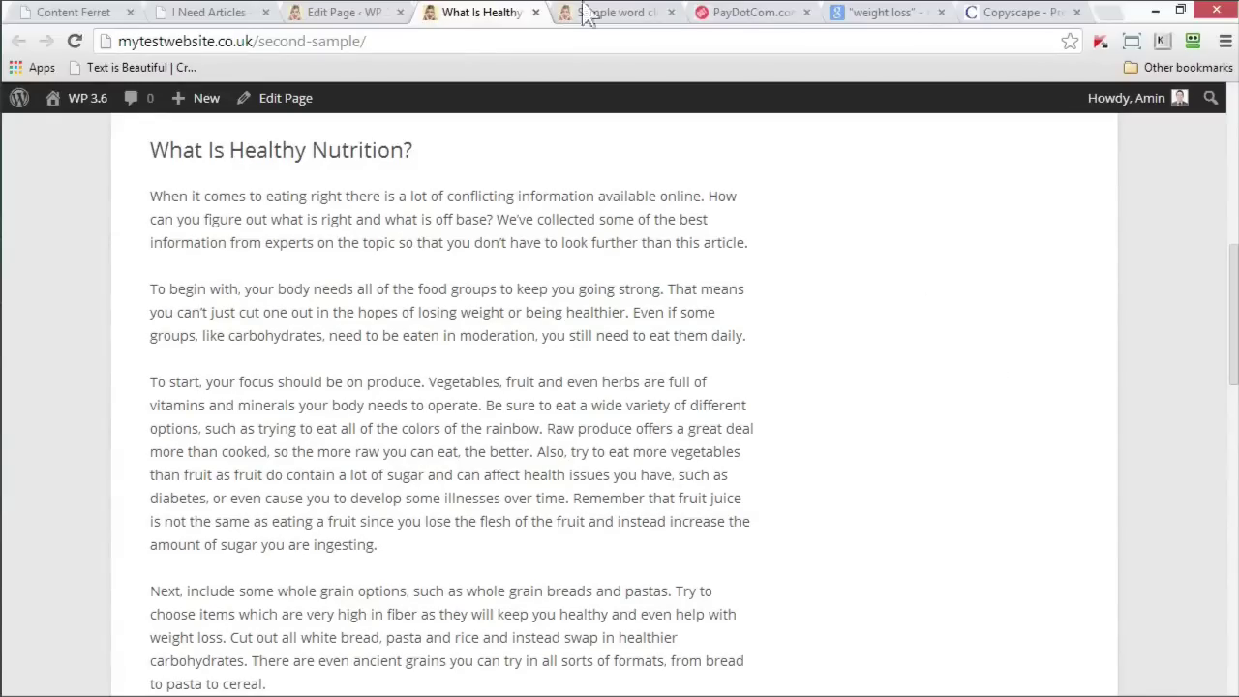
- Return to the I Need Articles dashboard, reload the order list and reopen the completed healthy nutrition article
{"action": "left_click", "coordinate": [213, 11]}
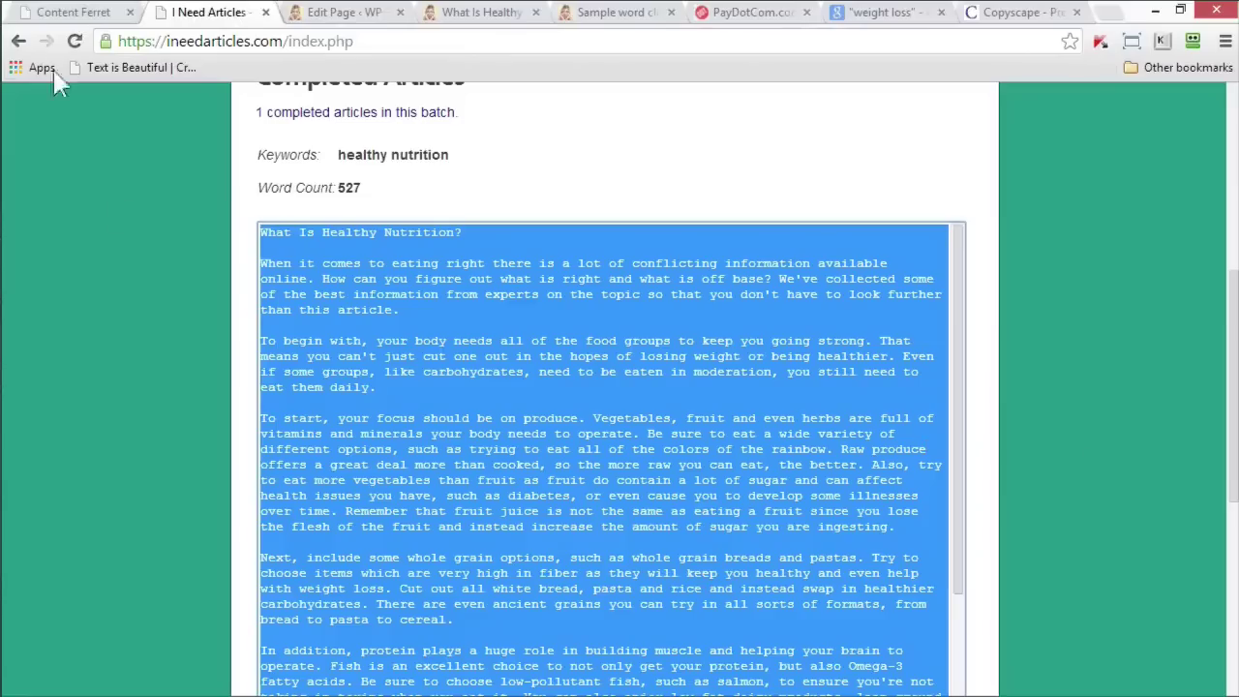
{"action": "left_click", "coordinate": [18, 41]}
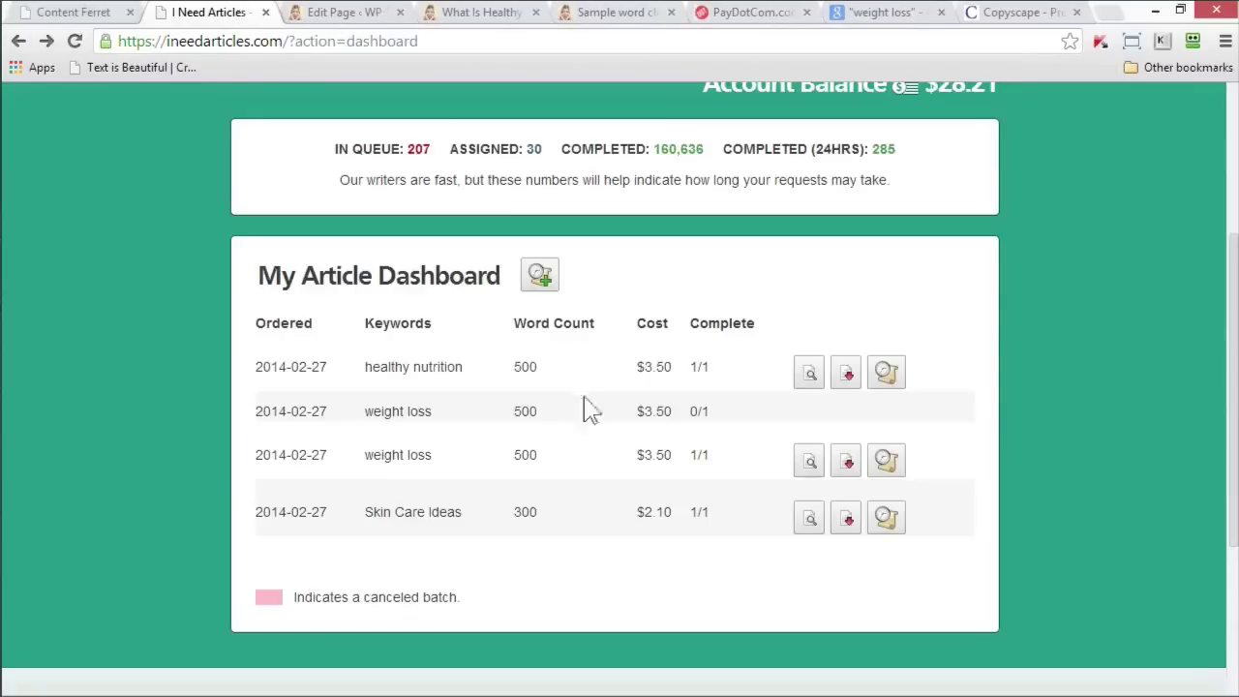
{"action": "right_click", "coordinate": [950, 327]}
{"action": "left_click", "coordinate": [995, 380]}
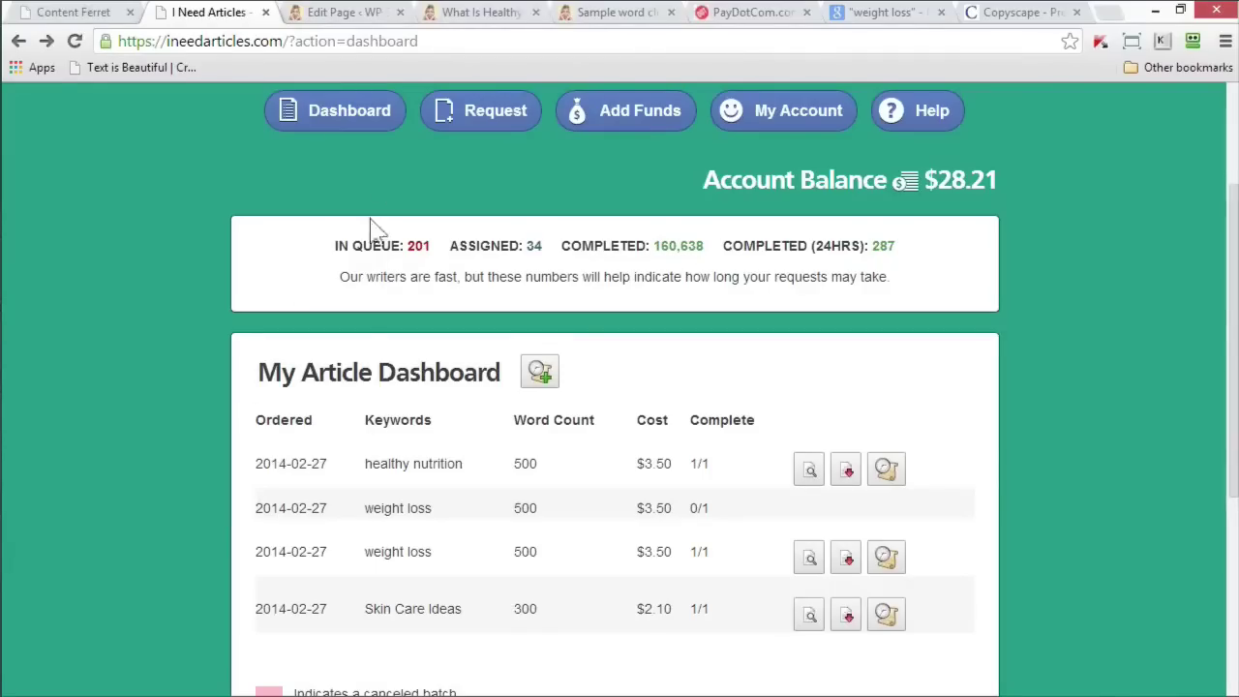
{"action": "left_click", "coordinate": [809, 475]}
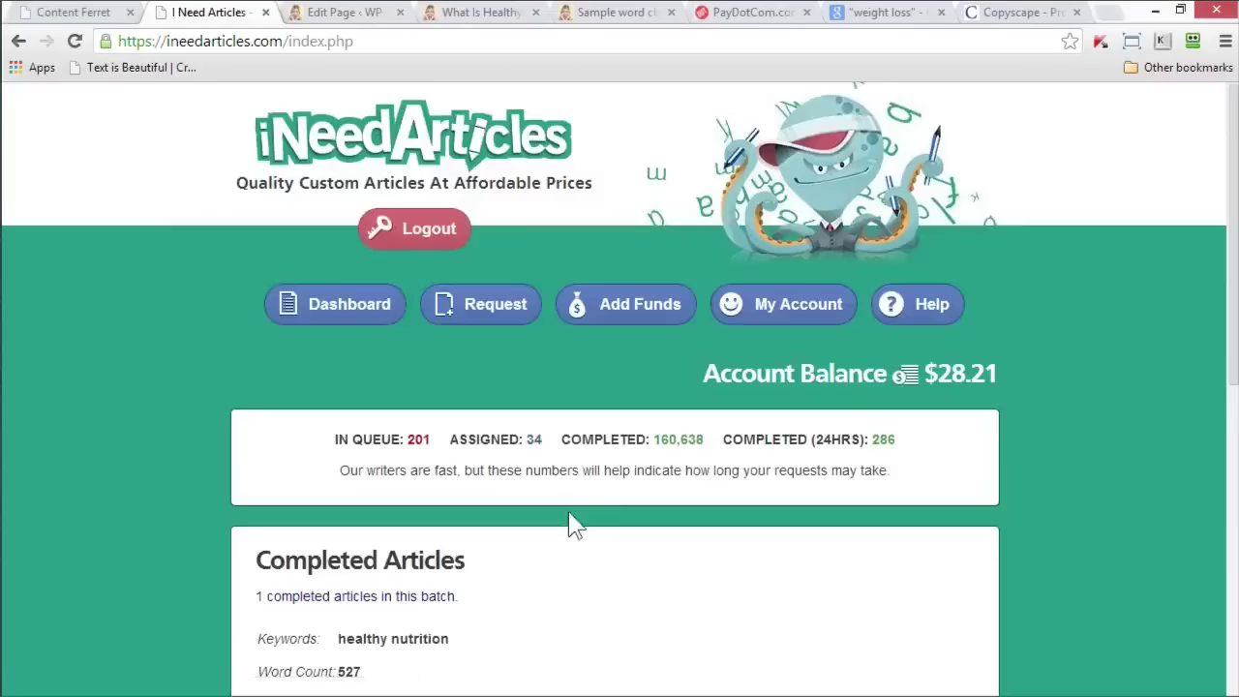
- Copy the whole text of the completed healthy nutrition article
{"action": "scroll", "coordinate": [571, 523], "scroll_direction": "down", "scroll_amount": 4}
{"action": "left_click", "coordinate": [559, 465]}
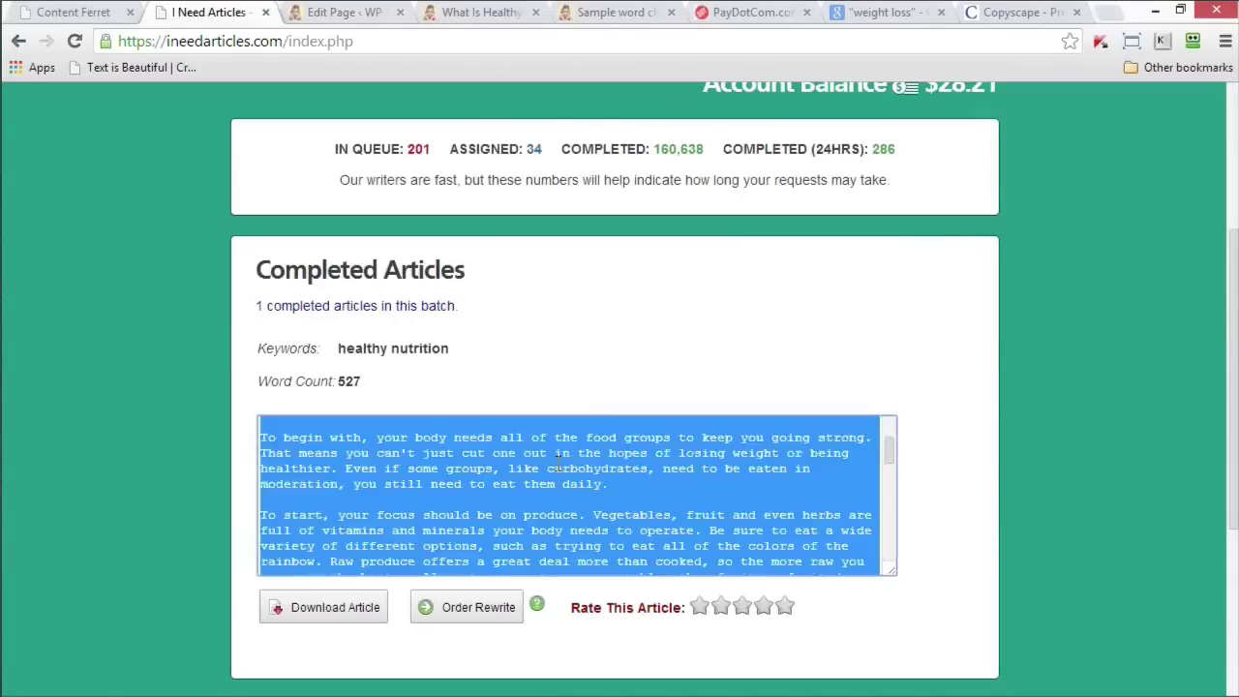
{"action": "right_click", "coordinate": [559, 466]}
{"action": "left_click", "coordinate": [630, 214]}
- Switch to the blank LibreOffice Impress presentation, title the first slide "Weight Loss" and select its body text frame
{"action": "key", "text": "alt+Tab"}
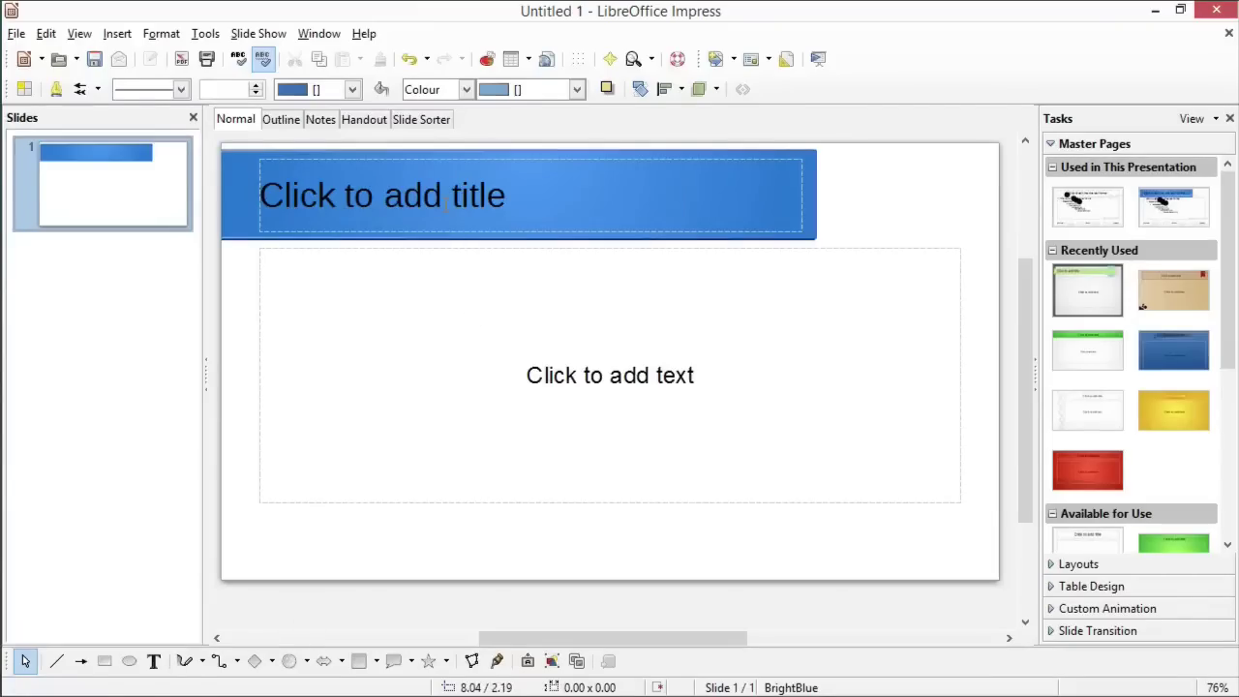
{"action": "left_click", "coordinate": [444, 205]}
{"action": "type", "text": "Weight Loss"}
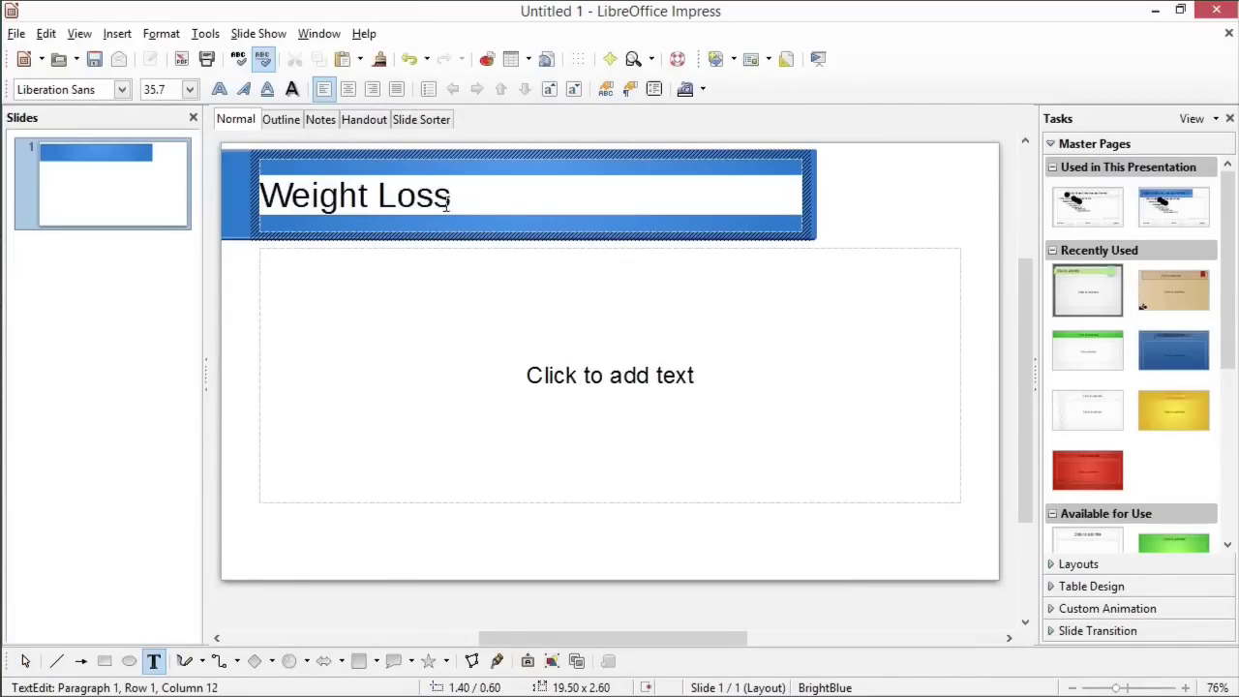
{"action": "left_click", "coordinate": [539, 368]}
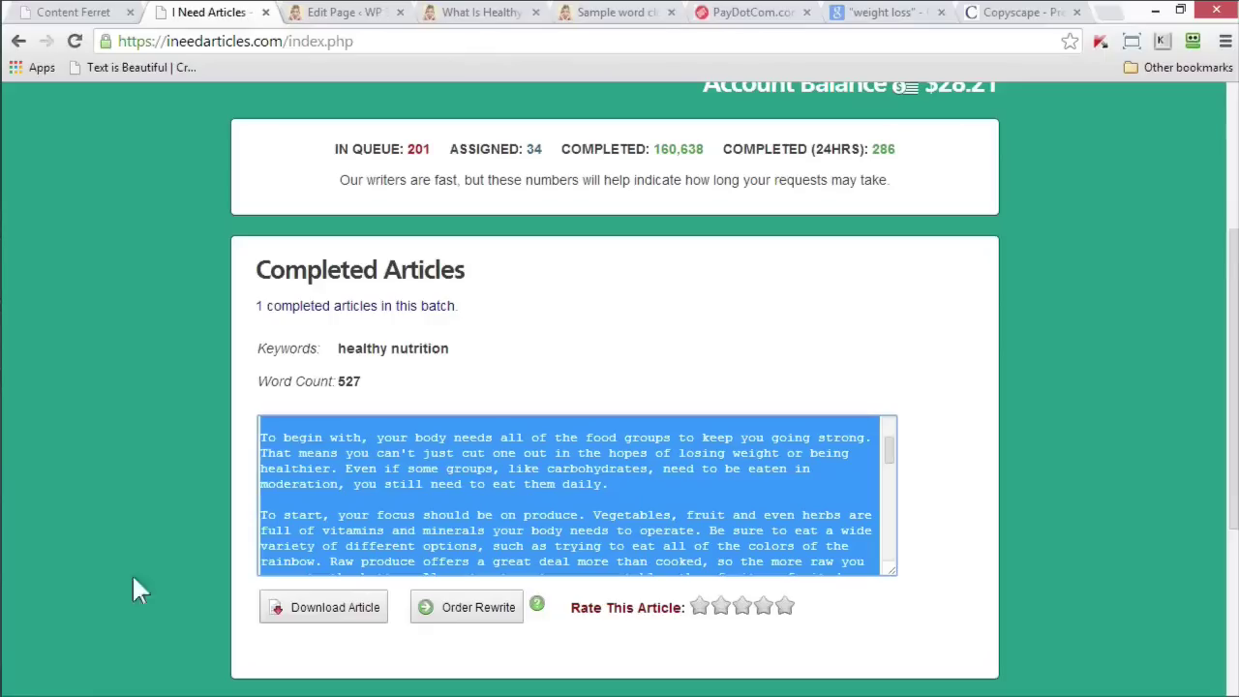
- Copy the article's opening paragraph, starting "When it comes to eating right", from the browser into the first slide's body in Impress
{"action": "left_click", "coordinate": [455, 461]}
{"action": "scroll", "coordinate": [484, 474], "scroll_direction": "up", "scroll_amount": 4}
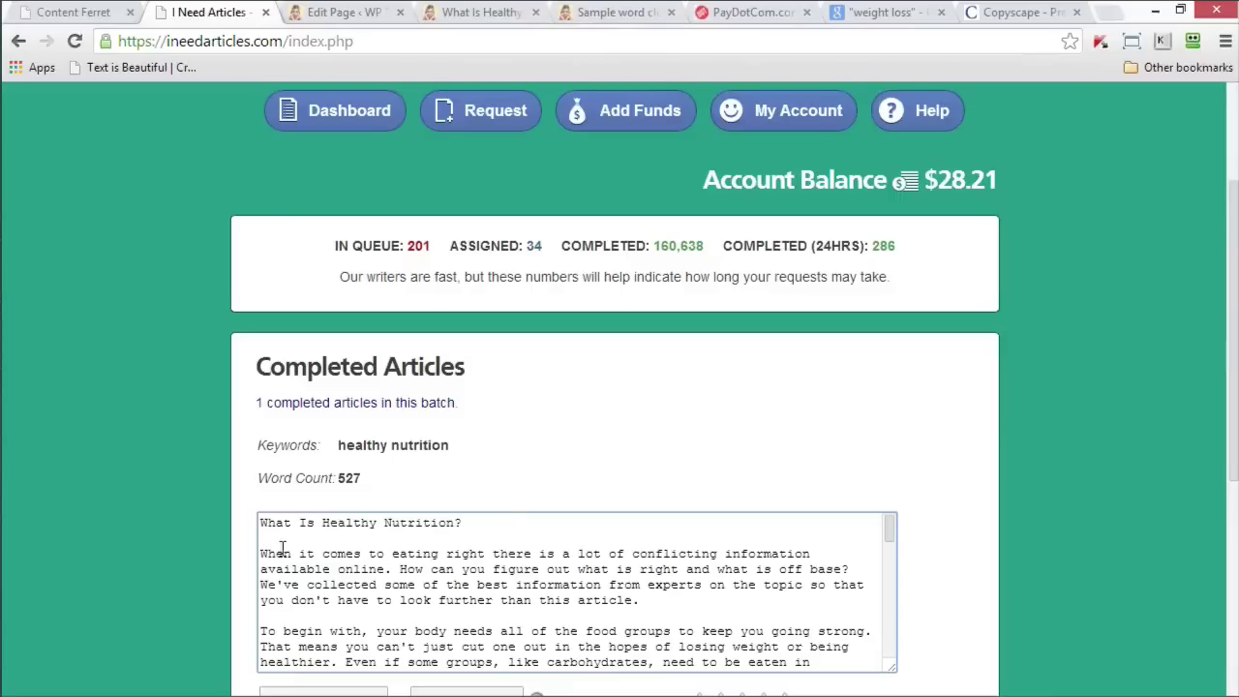
{"action": "left_click_drag", "start_coordinate": [261, 554], "coordinate": [322, 555]}
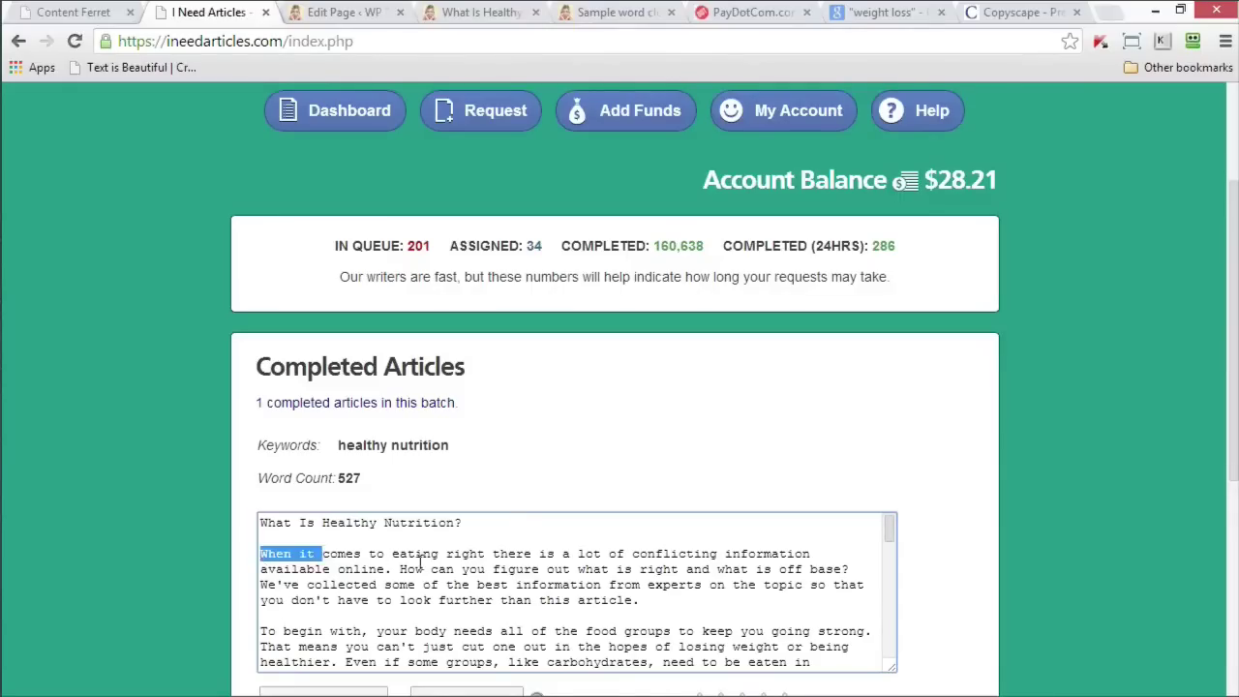
{"action": "left_click_drag", "start_coordinate": [422, 560], "coordinate": [658, 600]}
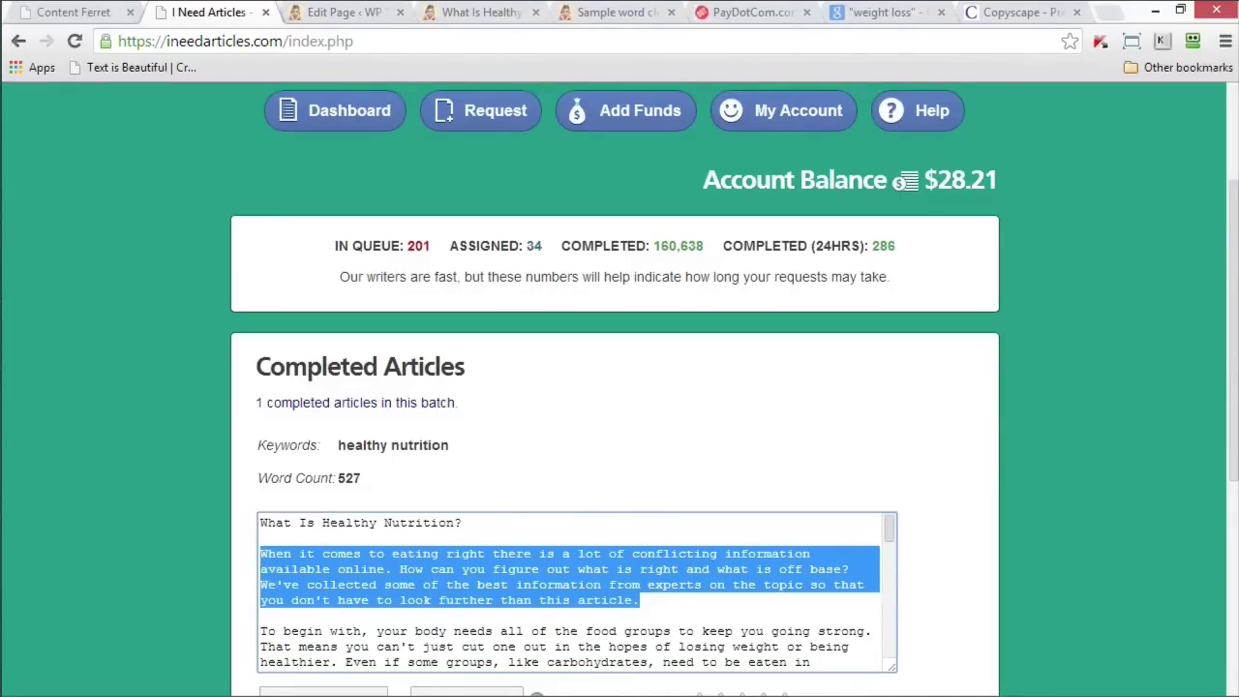
{"action": "key", "text": "alt+Tab"}
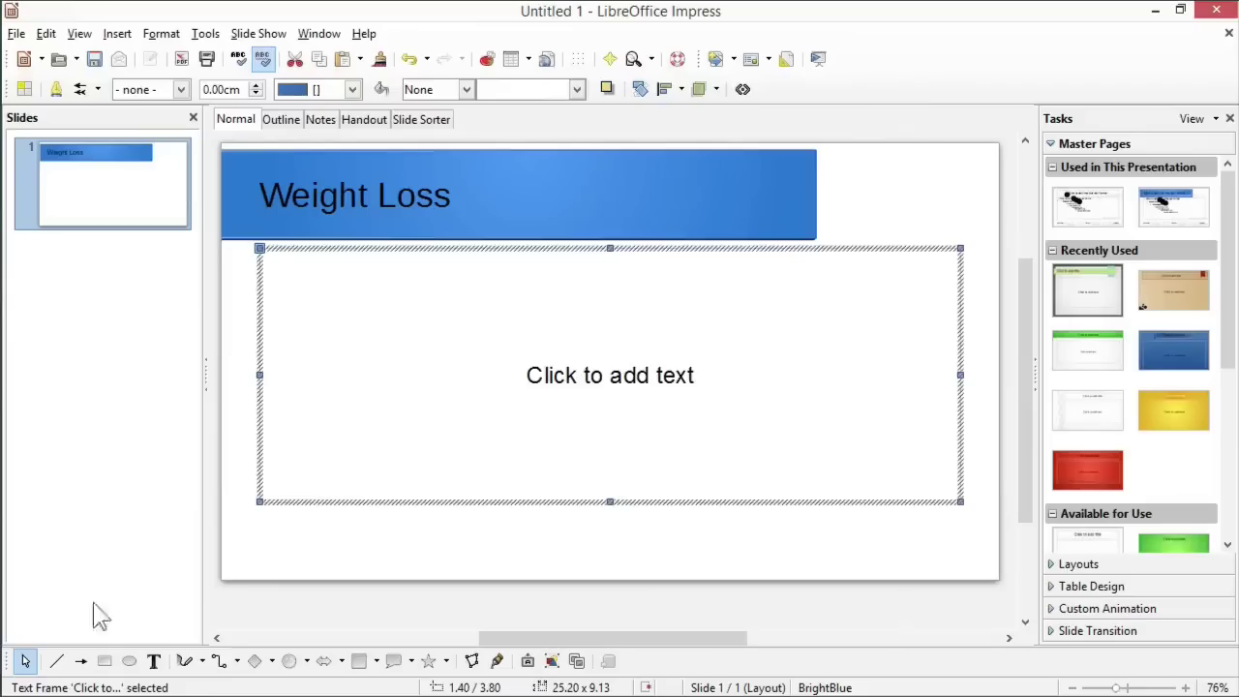
{"action": "left_click", "coordinate": [565, 366]}
{"action": "key", "text": "ctrl+v"}
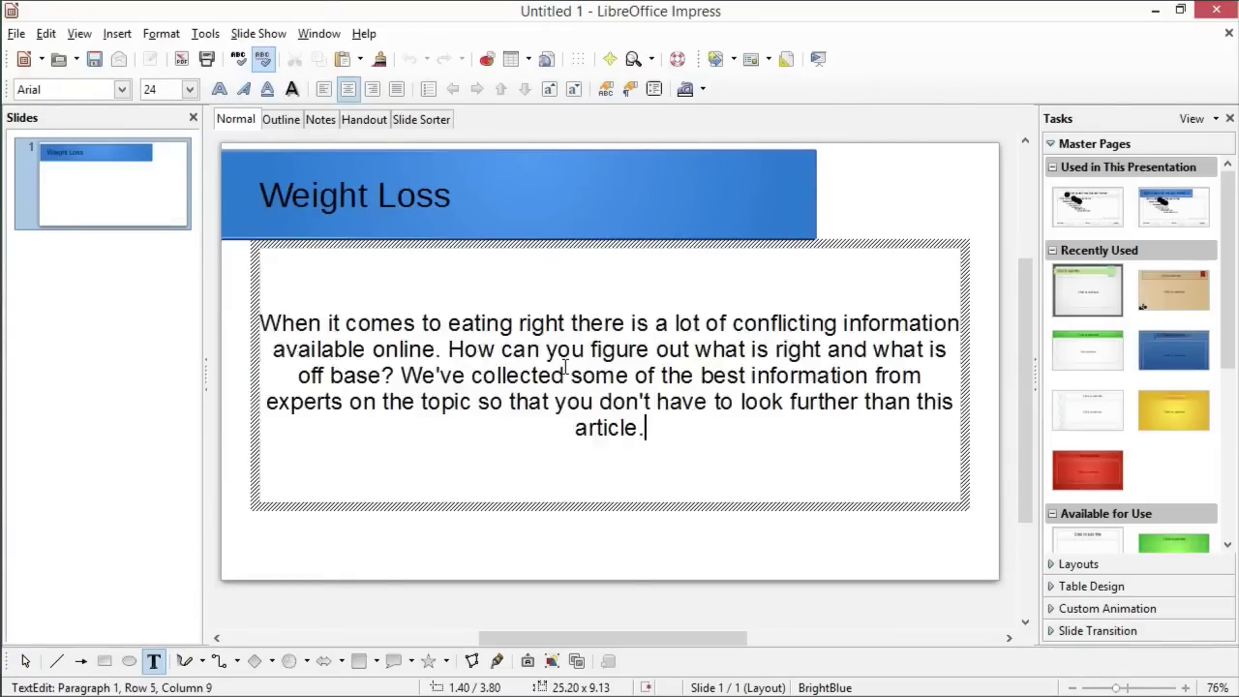
- Split the slide's body text into three paragraphs separated by blank lines, starting new ones at "How can you figure out" and "We've collected"
{"action": "key", "text": "Up"}
{"action": "key", "text": "Up"}
{"action": "key", "text": "Up"}
{"action": "key", "text": "Left"}
{"action": "key", "text": "Left"}
{"action": "key", "text": "Left"}
{"action": "key", "text": "Left"}
{"action": "key", "text": "Left"}
{"action": "key", "text": "Left"}
{"action": "key", "text": "Left"}
{"action": "key", "text": "Left"}
{"action": "key", "text": "Left"}
{"action": "key", "text": "Left"}
{"action": "key", "text": "Left"}
{"action": "key", "text": "Left"}
{"action": "key", "text": "Left"}
{"action": "key", "text": "Left"}
{"action": "key", "text": "Left"}
{"action": "key", "text": "Left"}
{"action": "key", "text": "Left"}
{"action": "key", "text": "Left"}
{"action": "key", "text": "Return"}
{"action": "key", "text": "End"}
{"action": "key", "text": "Left"}
{"action": "key", "text": "Left"}
{"action": "key", "text": "Left"}
{"action": "key", "text": "Left"}
{"action": "key", "text": "Left"}
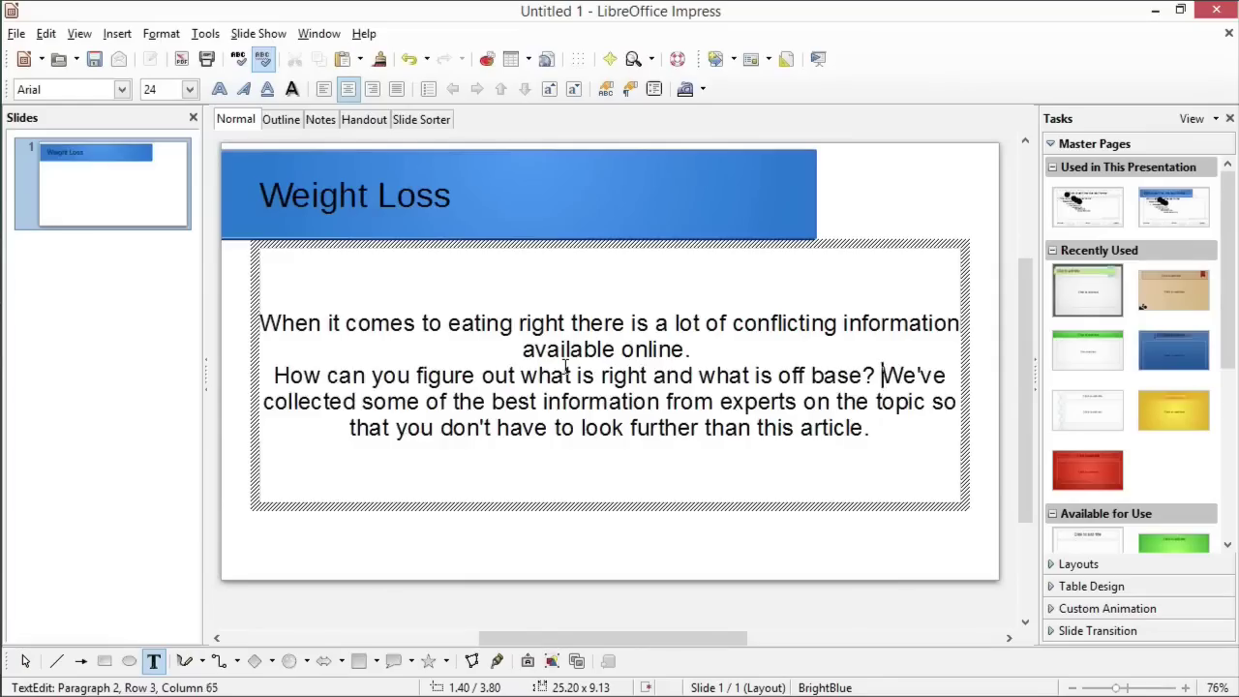
{"action": "key", "text": "Return"}
{"action": "key", "text": "Return"}
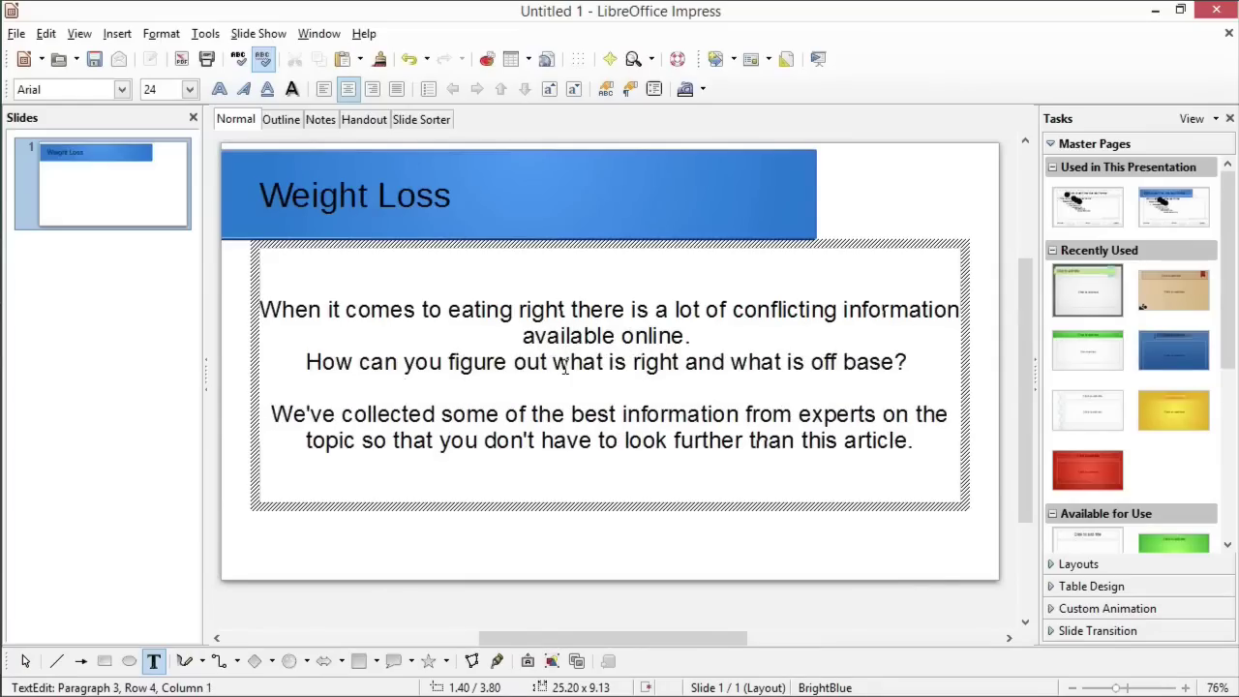
{"action": "key", "text": "Up"}
{"action": "key", "text": "Up"}
{"action": "key", "text": "Home"}
{"action": "key", "text": "Return"}
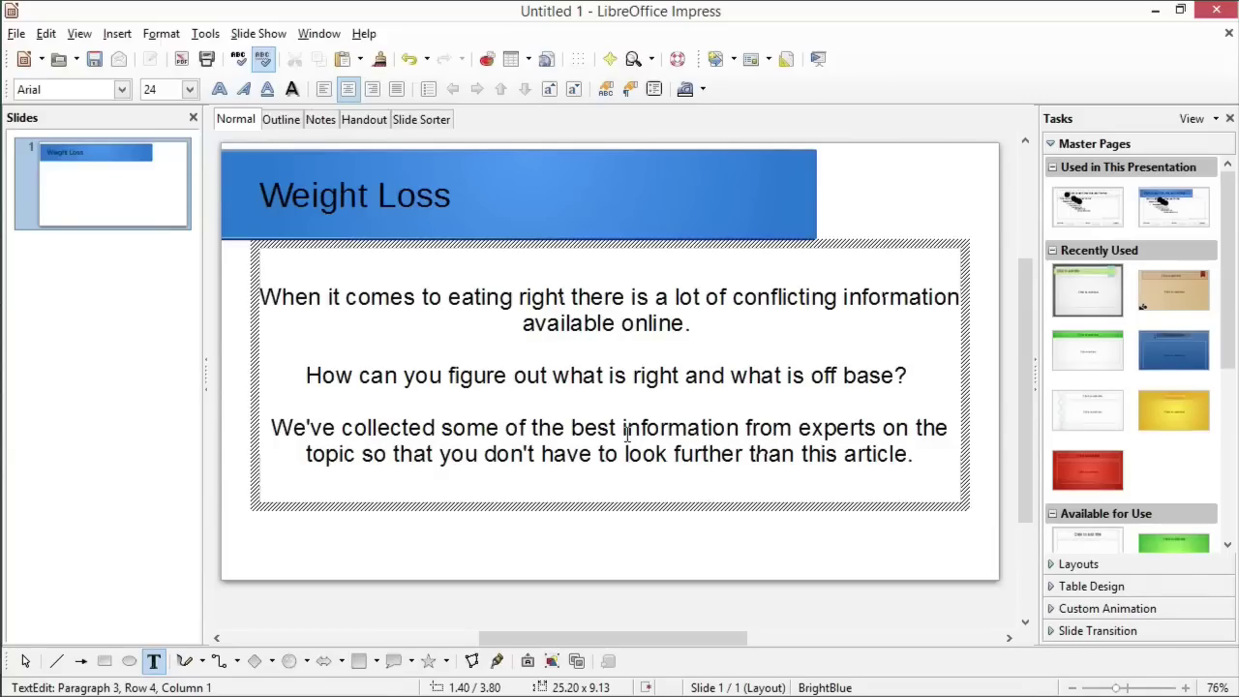
- Try left, right and justified alignment on the first slide's body text, and return it to centered
{"action": "left_click", "coordinate": [567, 296]}
{"action": "left_click", "coordinate": [625, 454], "text": "shift"}
{"action": "left_click", "coordinate": [325, 88]}
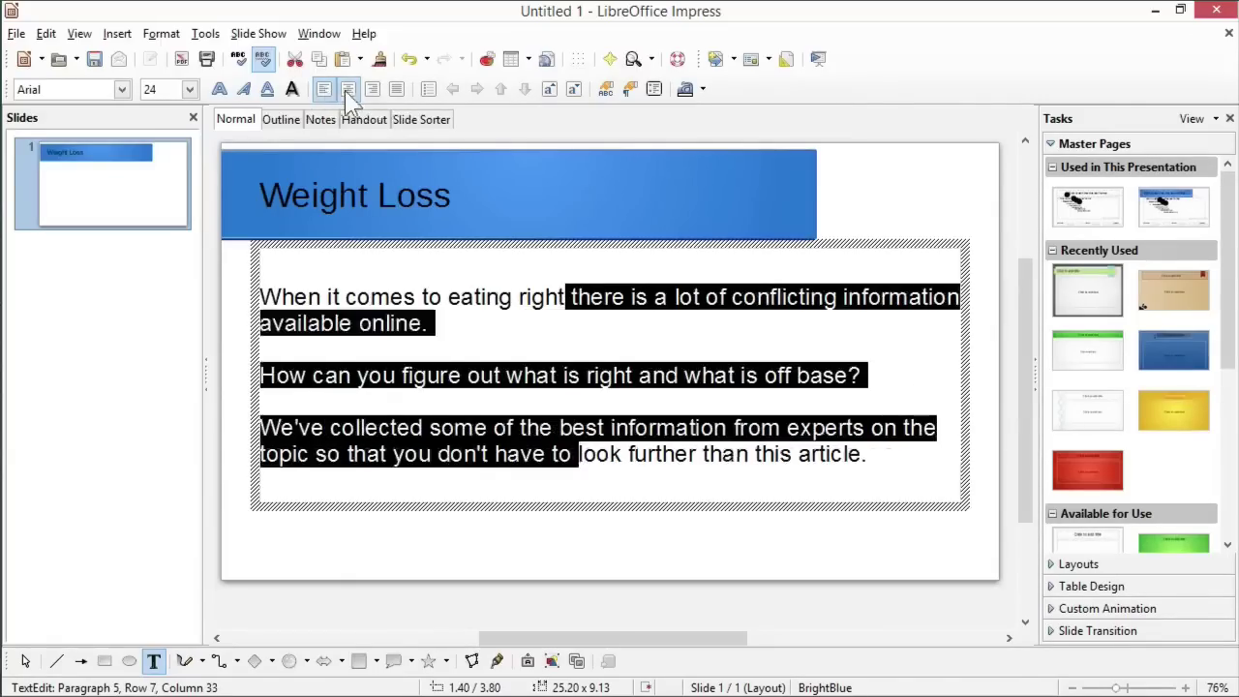
{"action": "left_click", "coordinate": [346, 89]}
{"action": "left_click", "coordinate": [372, 89]}
{"action": "left_click", "coordinate": [394, 90]}
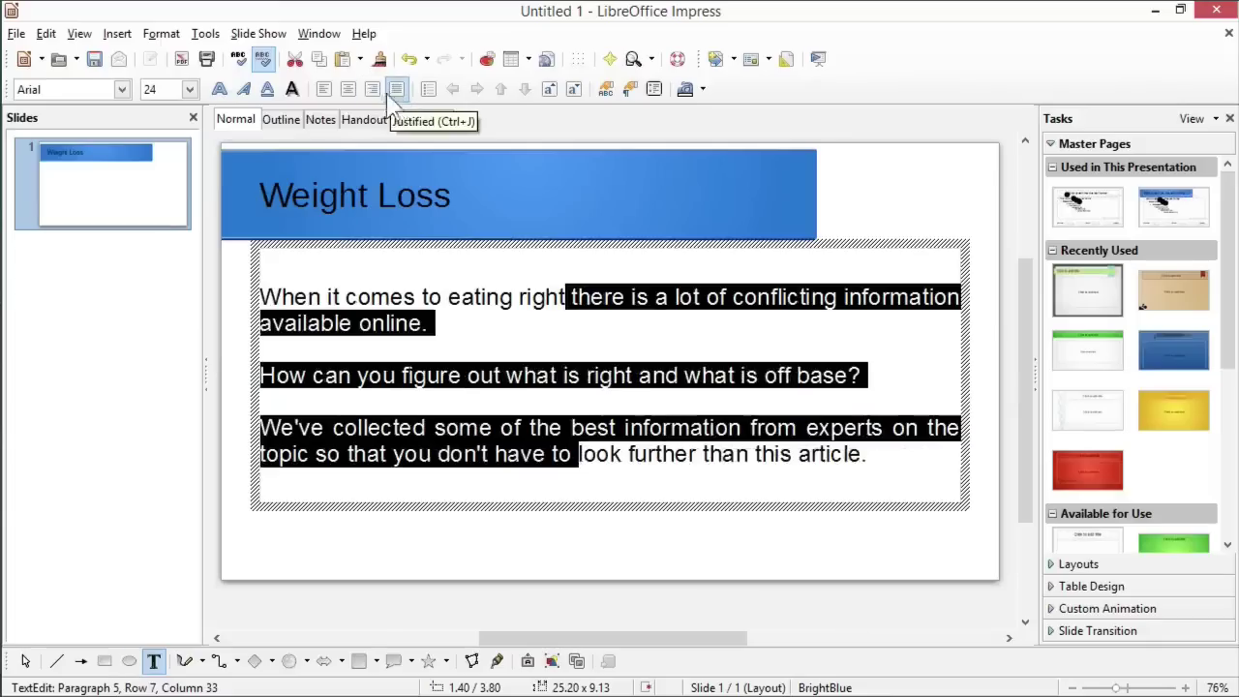
{"action": "left_click", "coordinate": [347, 89]}
{"action": "left_click", "coordinate": [471, 325]}
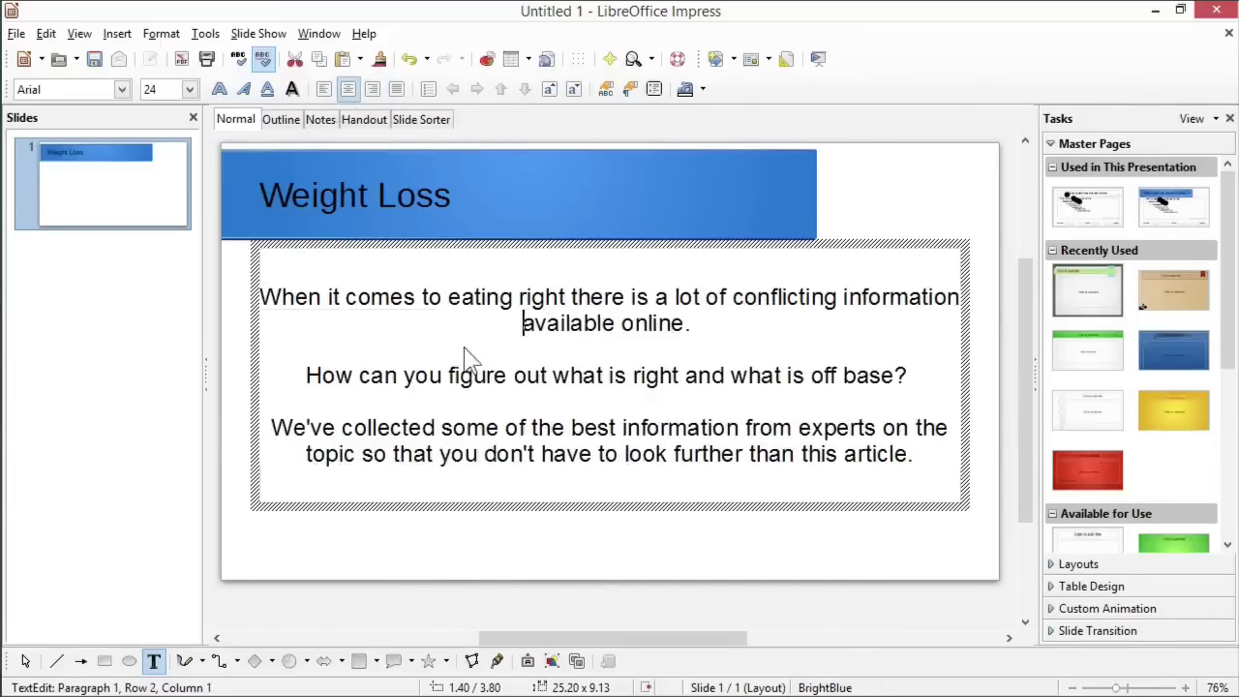
- Duplicate the first slide and, in the browser's article, copy the sentence "To begin with, your body needs all of the food groups to keep you going strong."
{"action": "right_click", "coordinate": [103, 198]}
{"action": "left_click", "coordinate": [179, 232]}
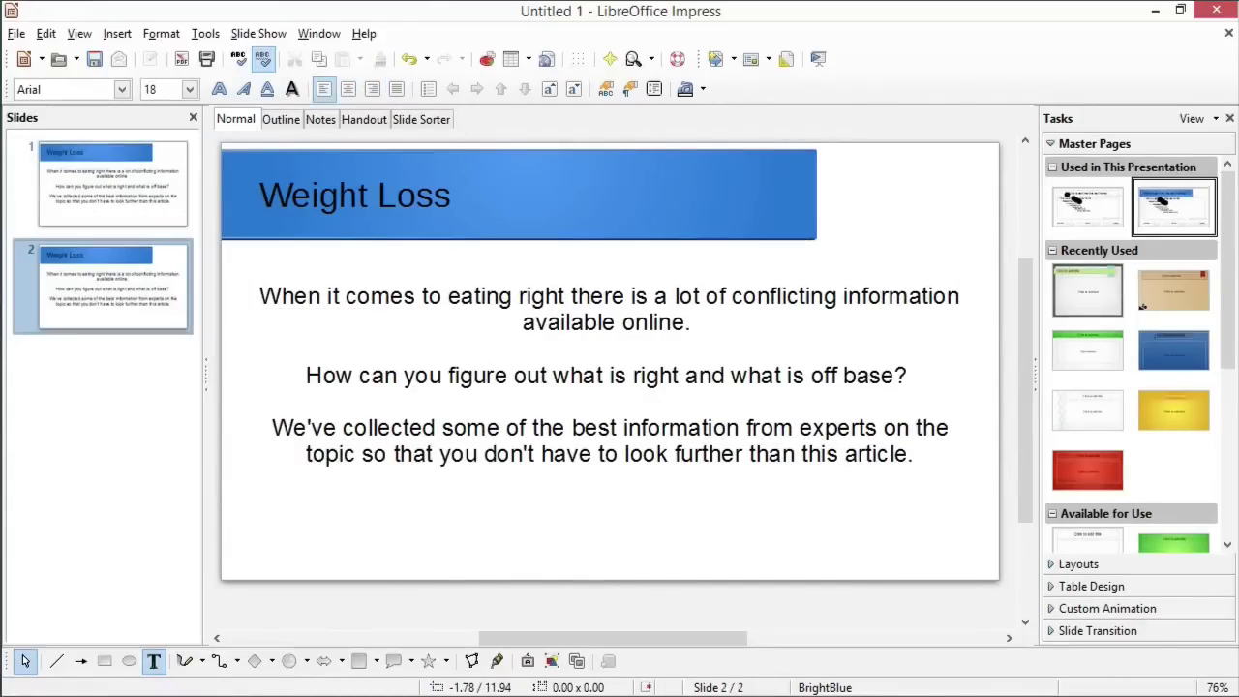
{"action": "key", "text": "alt+Tab"}
{"action": "left_click", "coordinate": [386, 616]}
{"action": "scroll", "coordinate": [386, 615], "scroll_direction": "down", "scroll_amount": 1}
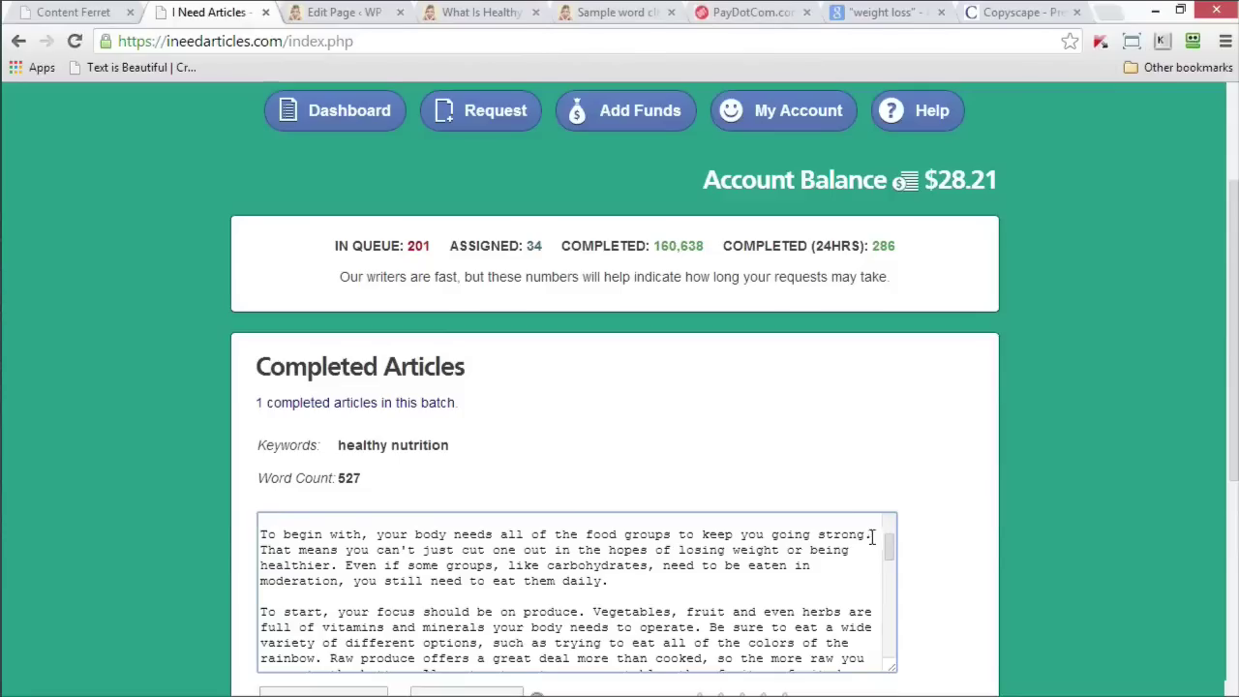
{"action": "left_click_drag", "start_coordinate": [874, 534], "coordinate": [254, 534]}
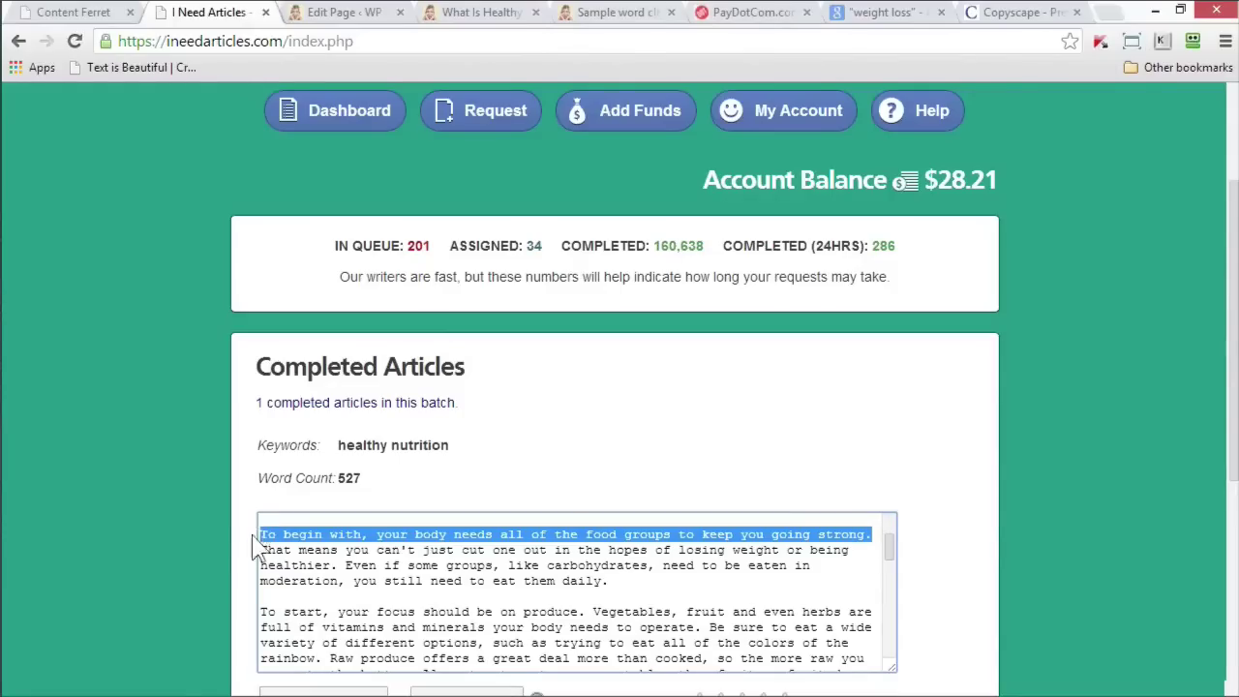
- Back in Impress, replace the second slide's body text with the copied "To begin with" sentence
{"action": "key", "text": "alt+Tab"}
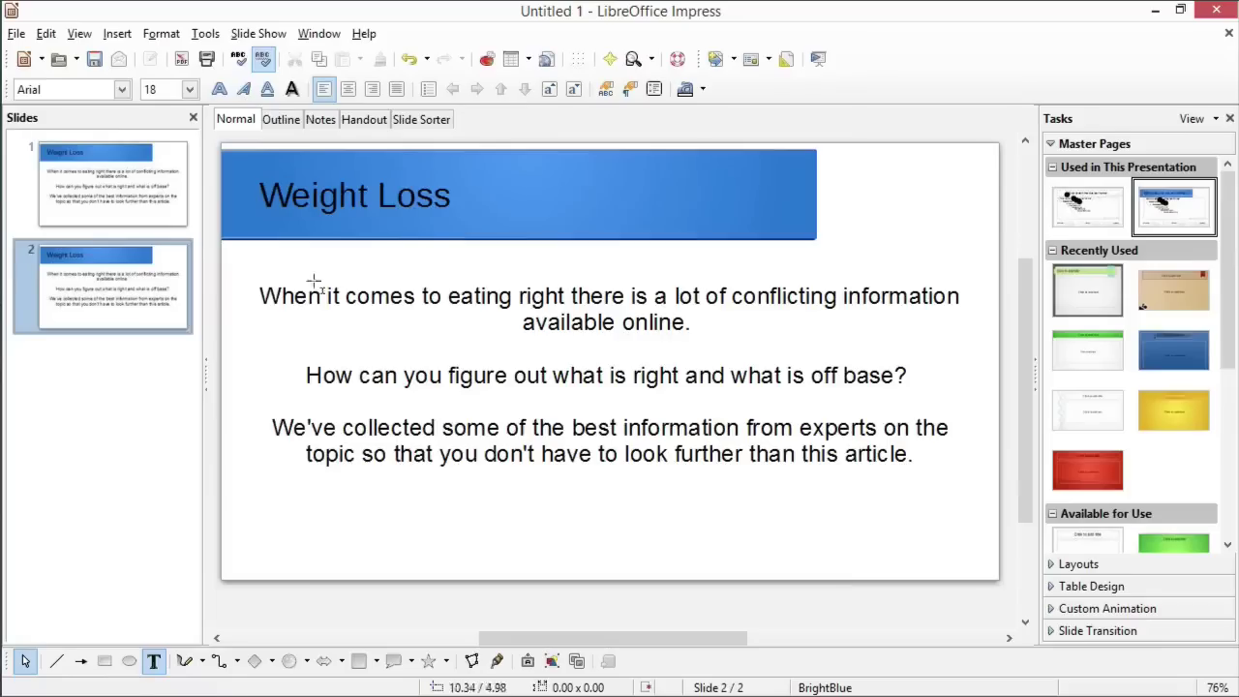
{"action": "left_click", "coordinate": [598, 388]}
{"action": "key", "text": "ctrl+a"}
{"action": "key", "text": "BackSpace"}
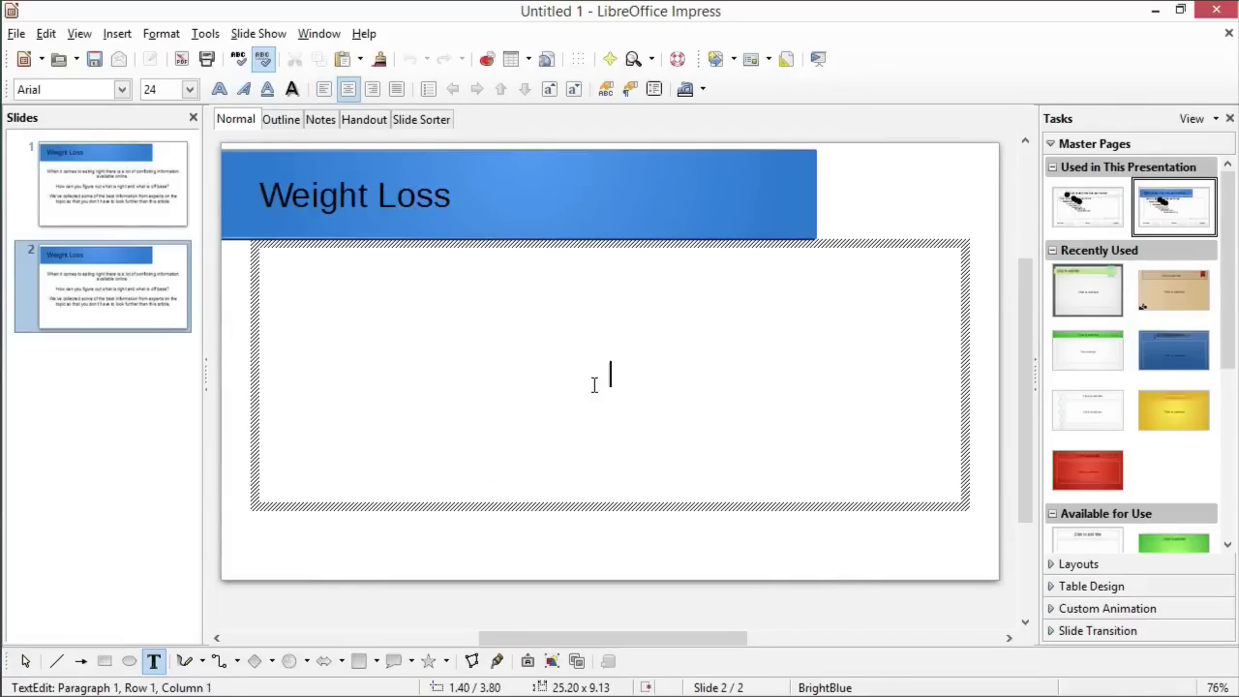
{"action": "key", "text": "ctrl+v"}
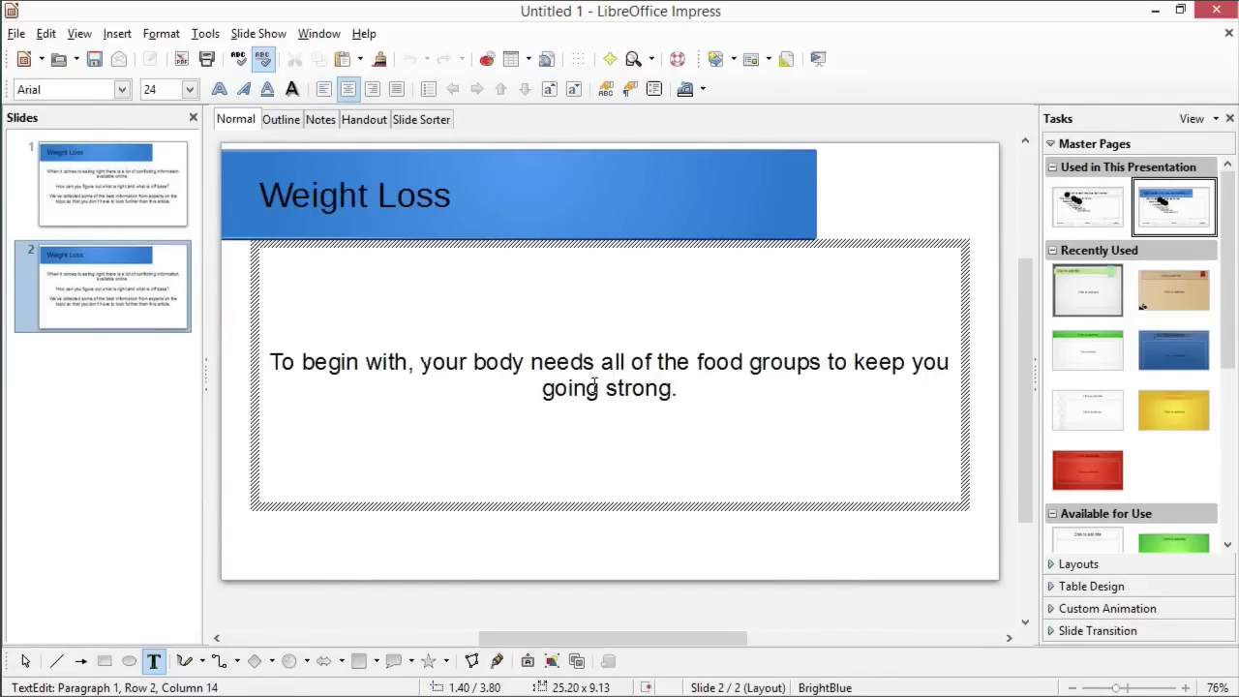
{"action": "left_click", "coordinate": [678, 361]}
- Duplicate the second slide and, in the browser's article, copy the rest of that paragraph, from "That means you can't" to "eat them daily."
{"action": "right_click", "coordinate": [114, 305]}
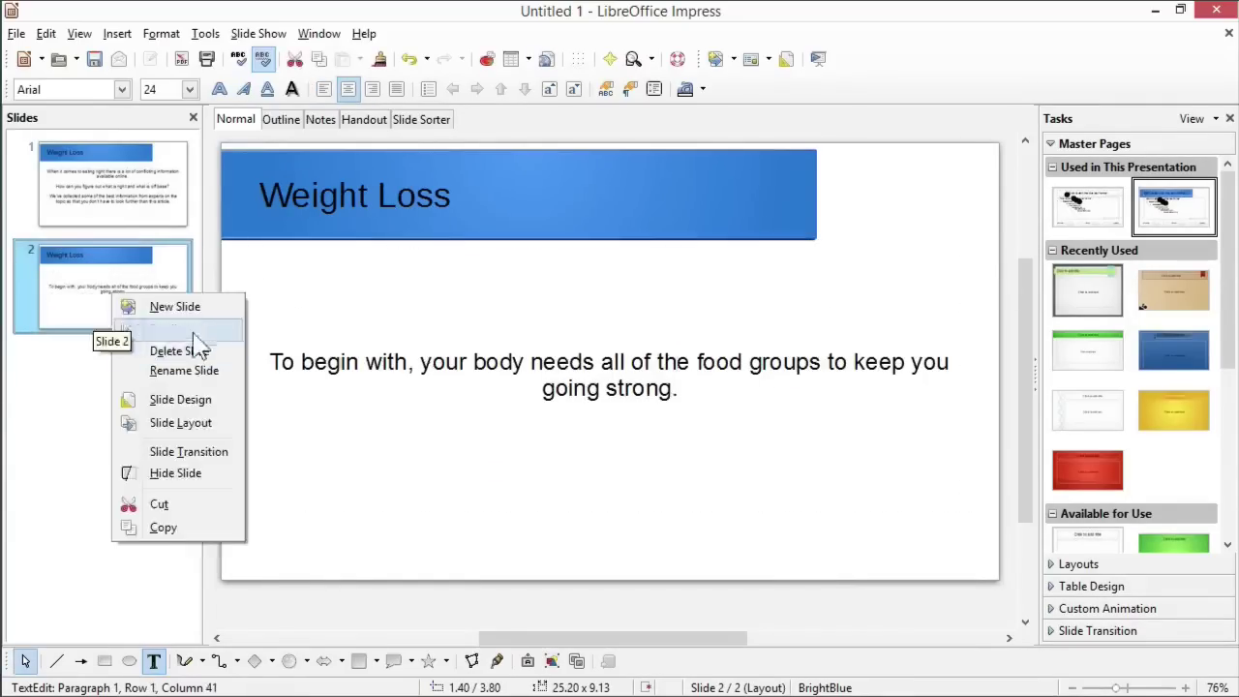
{"action": "left_click", "coordinate": [188, 346]}
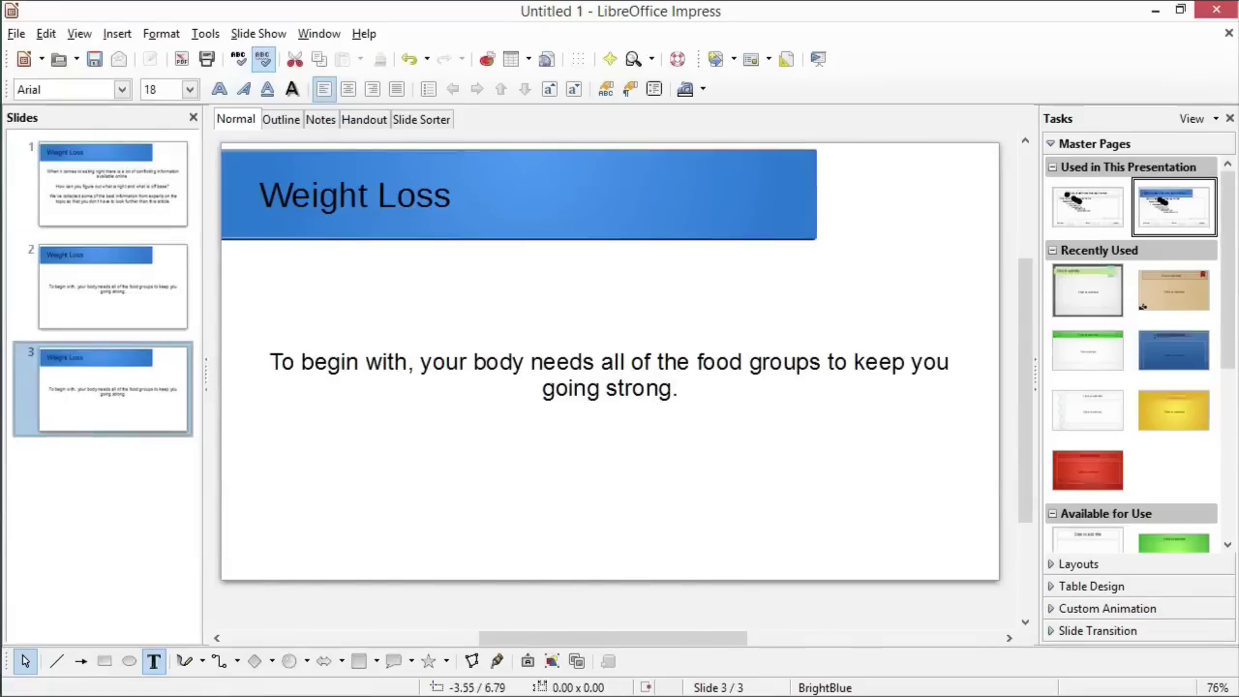
{"action": "key", "text": "alt+Tab"}
{"action": "left_click", "coordinate": [355, 581]}
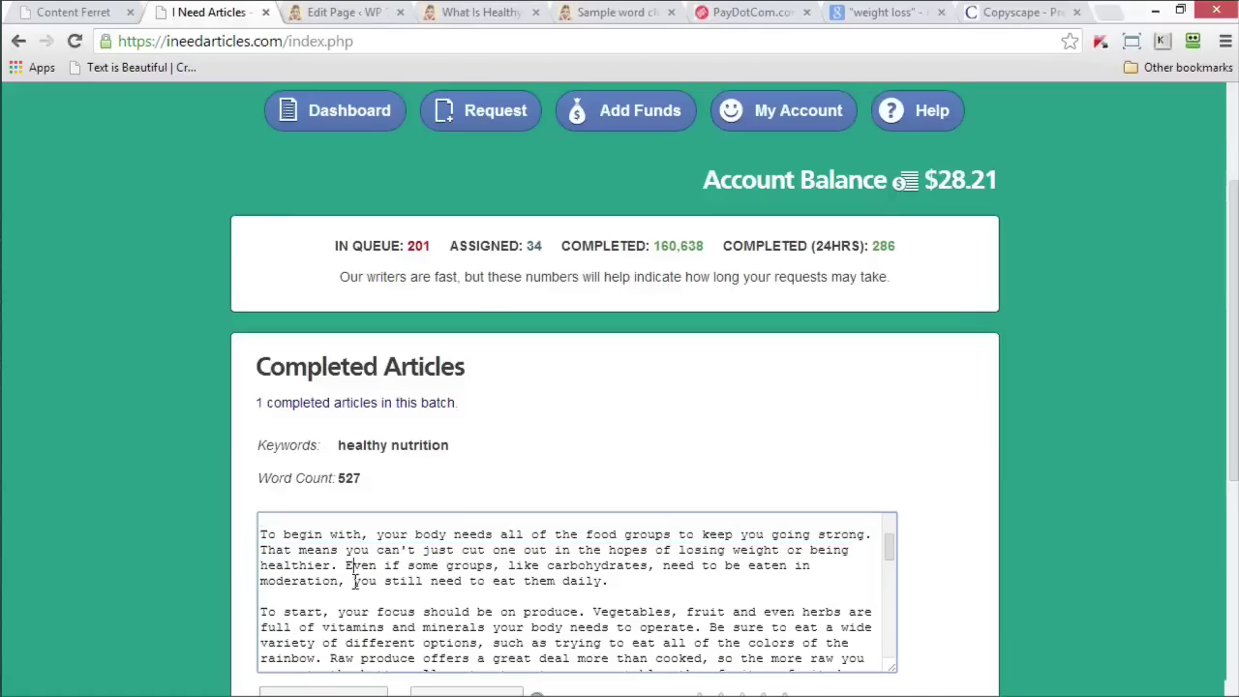
{"action": "key", "text": "Up"}
{"action": "key", "text": "shift+Down"}
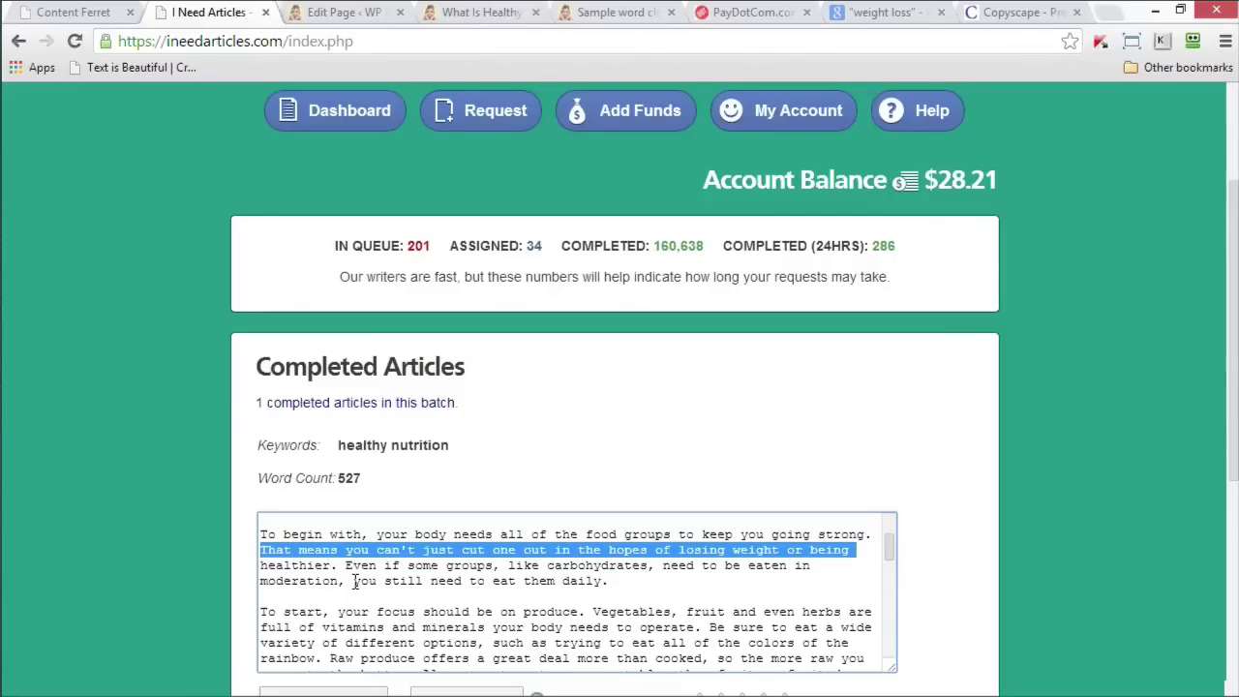
{"action": "key", "text": "shift+Down"}
{"action": "key", "text": "shift+Down"}
{"action": "key", "text": "ctrl+c"}
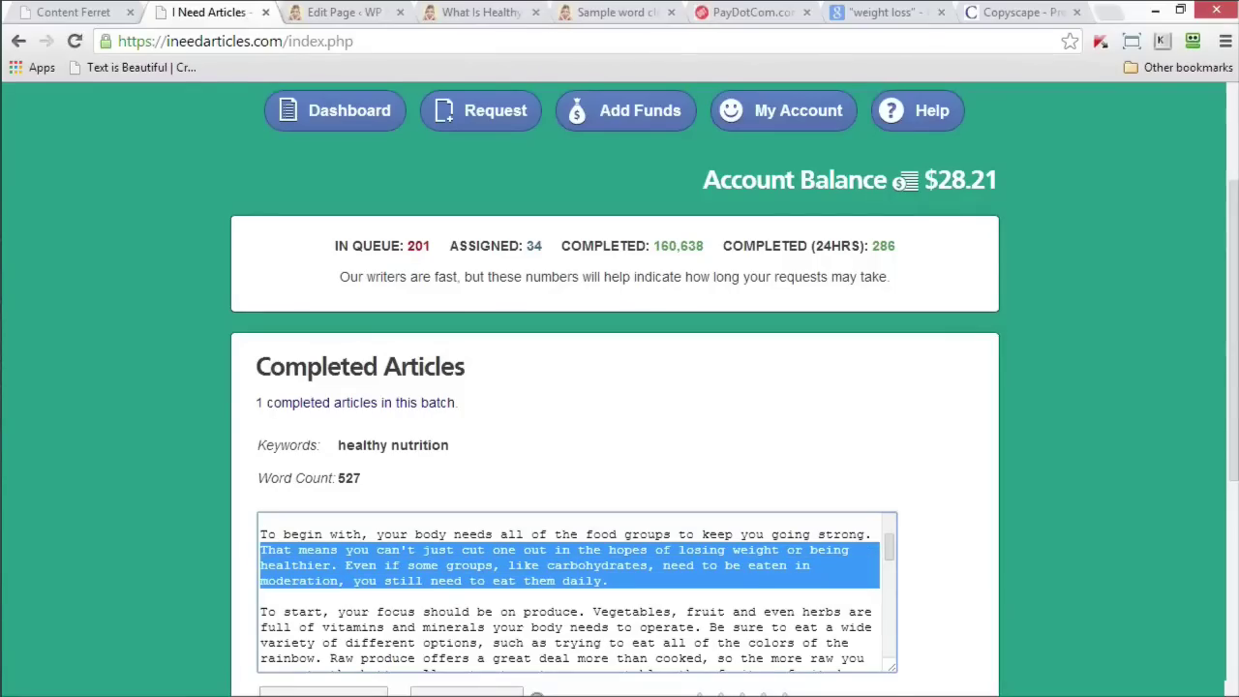
- Back in Impress, replace the third slide's body text with the copied "That means you can't" passage
{"action": "key", "text": "alt+Tab"}
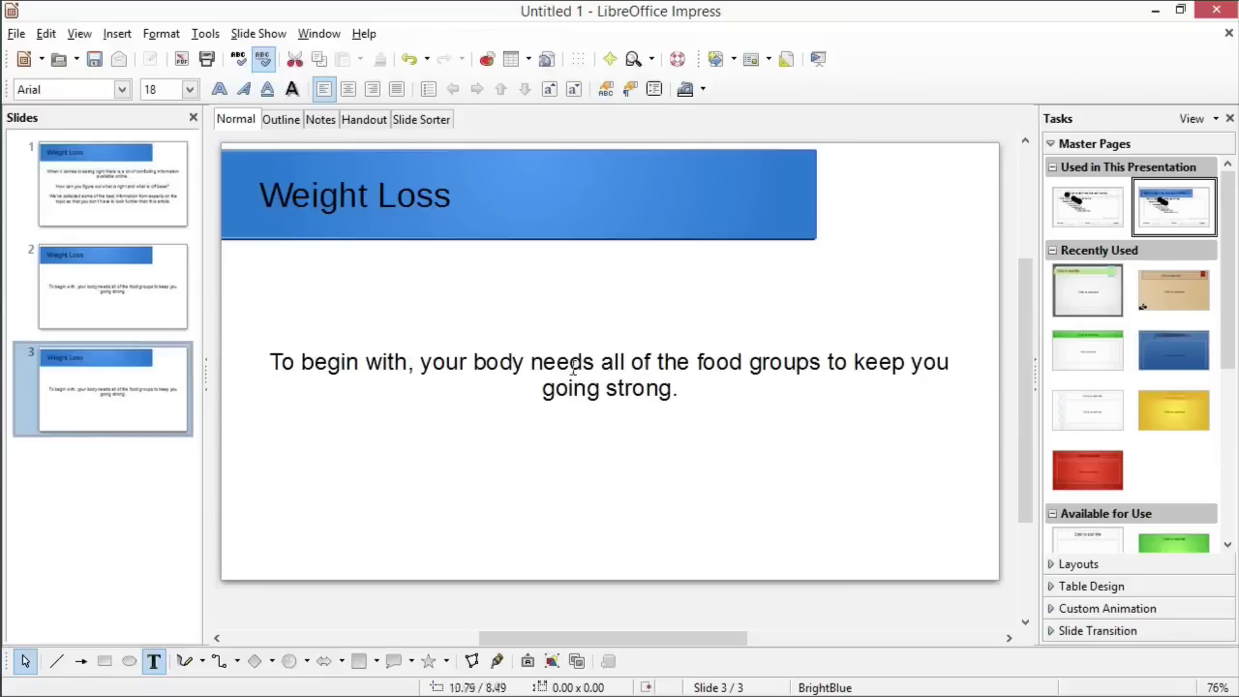
{"action": "left_click", "coordinate": [119, 420]}
{"action": "left_click", "coordinate": [496, 361]}
{"action": "key", "text": "ctrl+a"}
{"action": "key", "text": "Delete"}
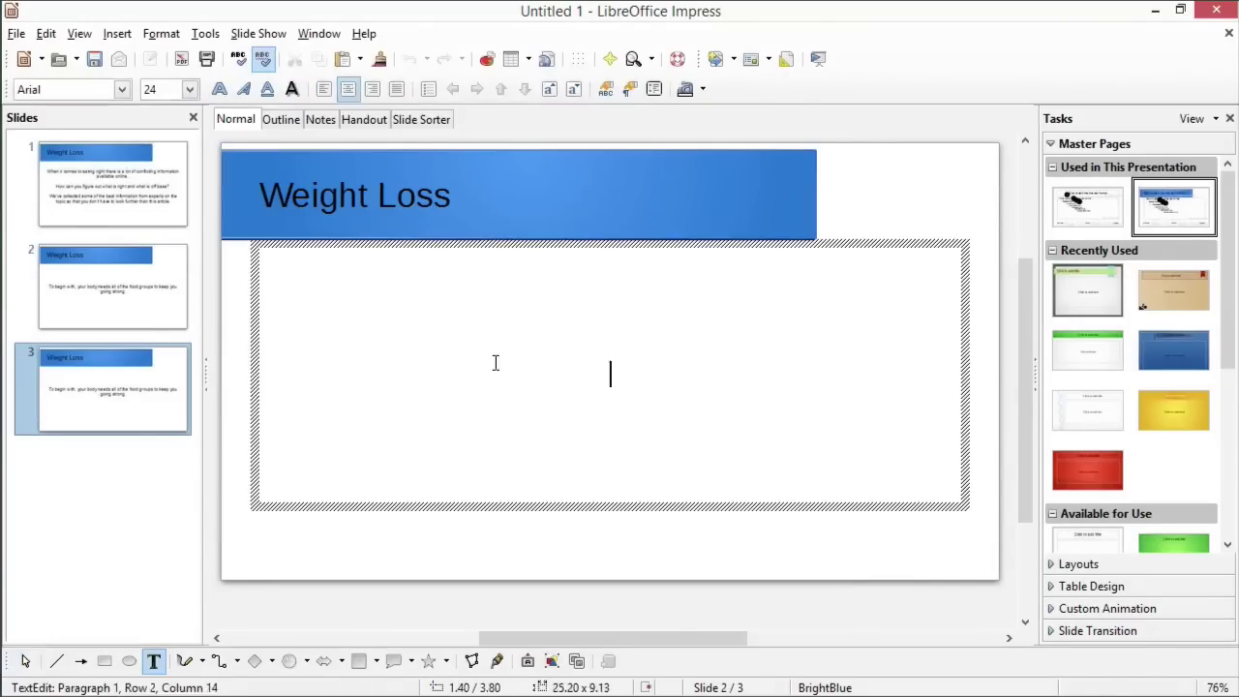
{"action": "key", "text": "ctrl+v"}
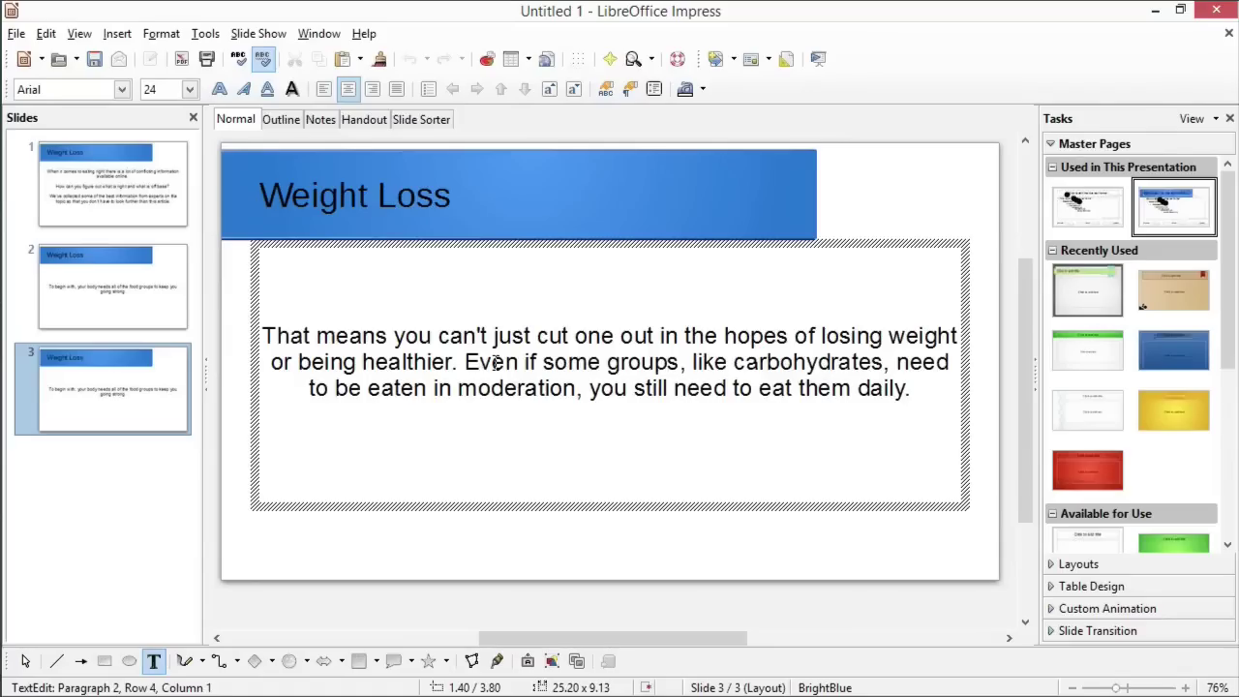
- Move the sentence starting "Even if some groups" into its own paragraph on the third slide, with a blank line above it
{"action": "key", "text": "Up"}
{"action": "key", "text": "Up"}
{"action": "key", "text": "ctrl+Left"}
{"action": "key", "text": "ctrl+Left"}
{"action": "key", "text": "ctrl+Left"}
{"action": "key", "text": "shift+Return"}
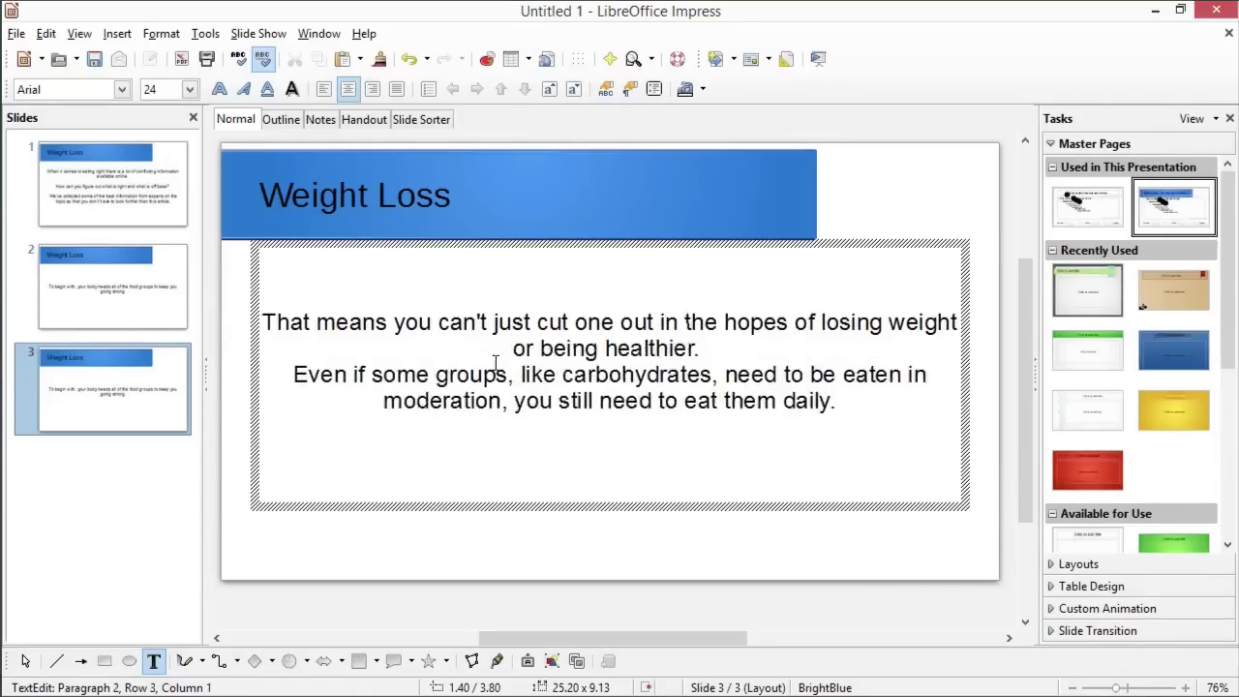
{"action": "key", "text": "Return"}
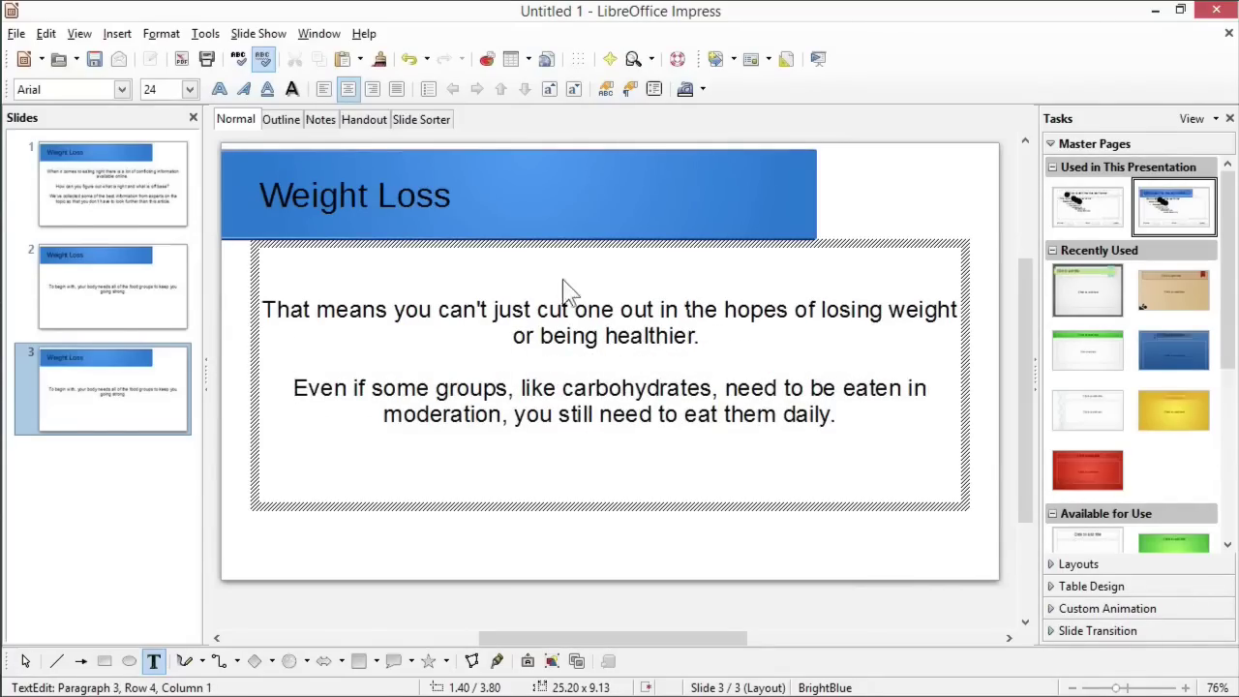
- Run the slide show from the first slide
{"action": "left_click", "coordinate": [273, 37]}
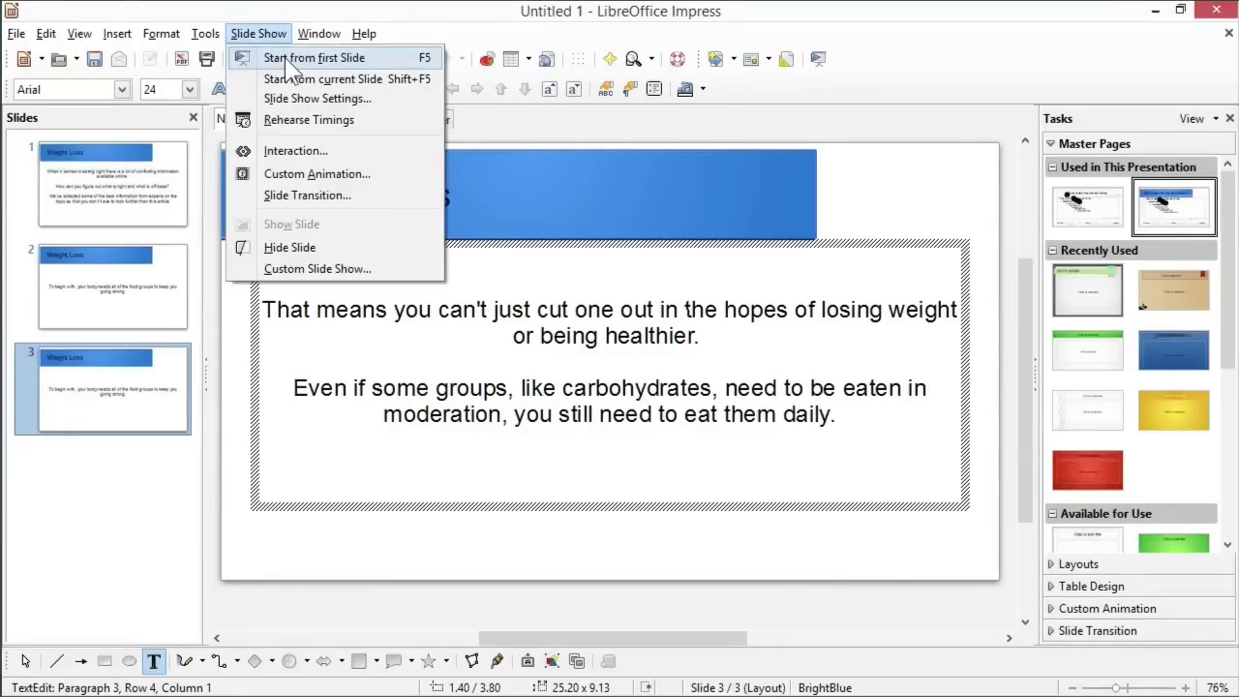
{"action": "left_click", "coordinate": [284, 60]}
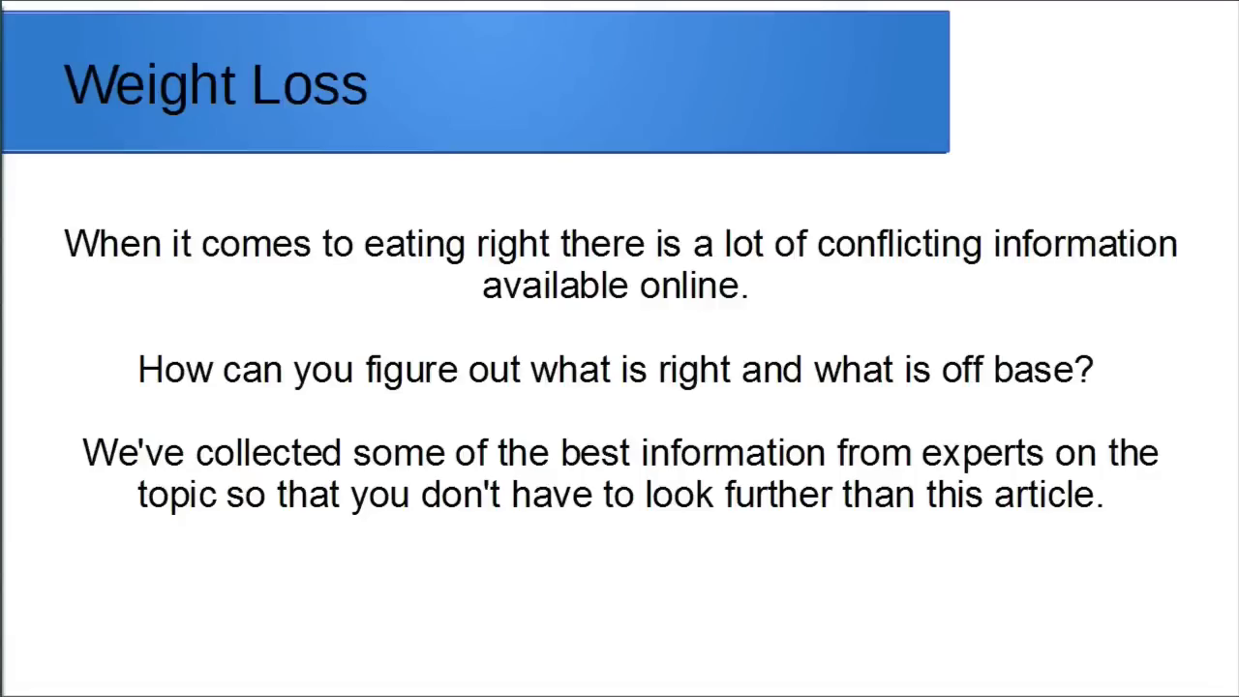
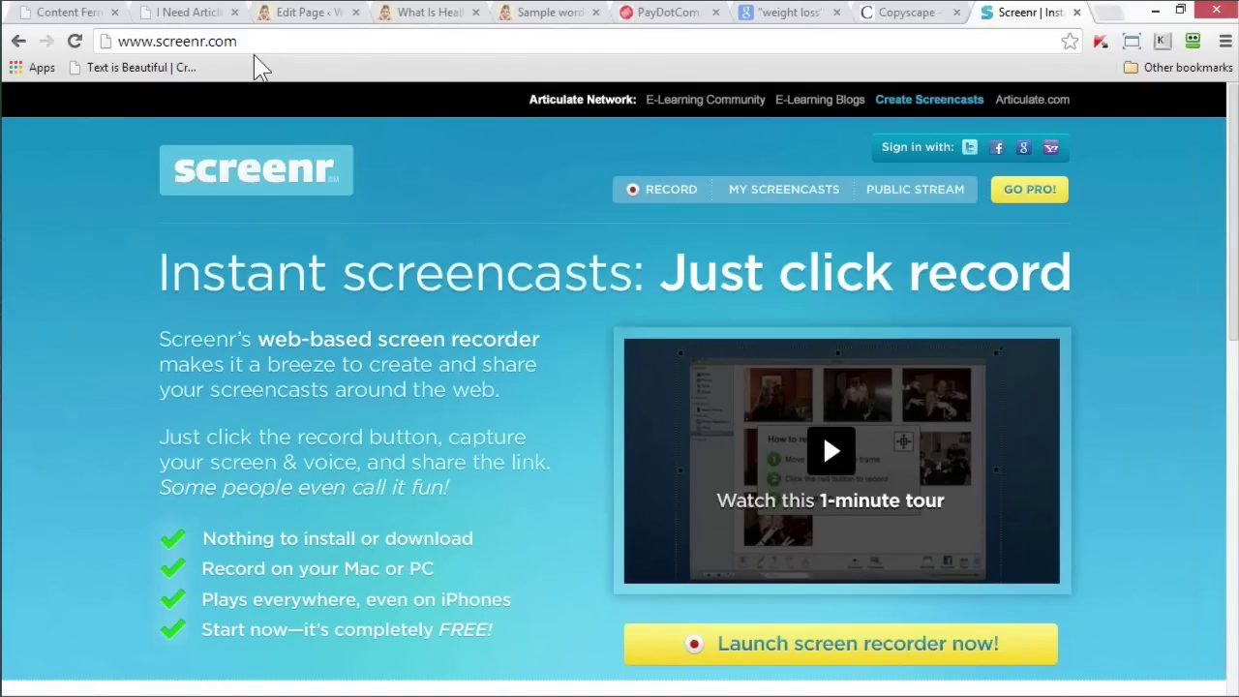
{"action": "left_click", "coordinate": [339, 45]}
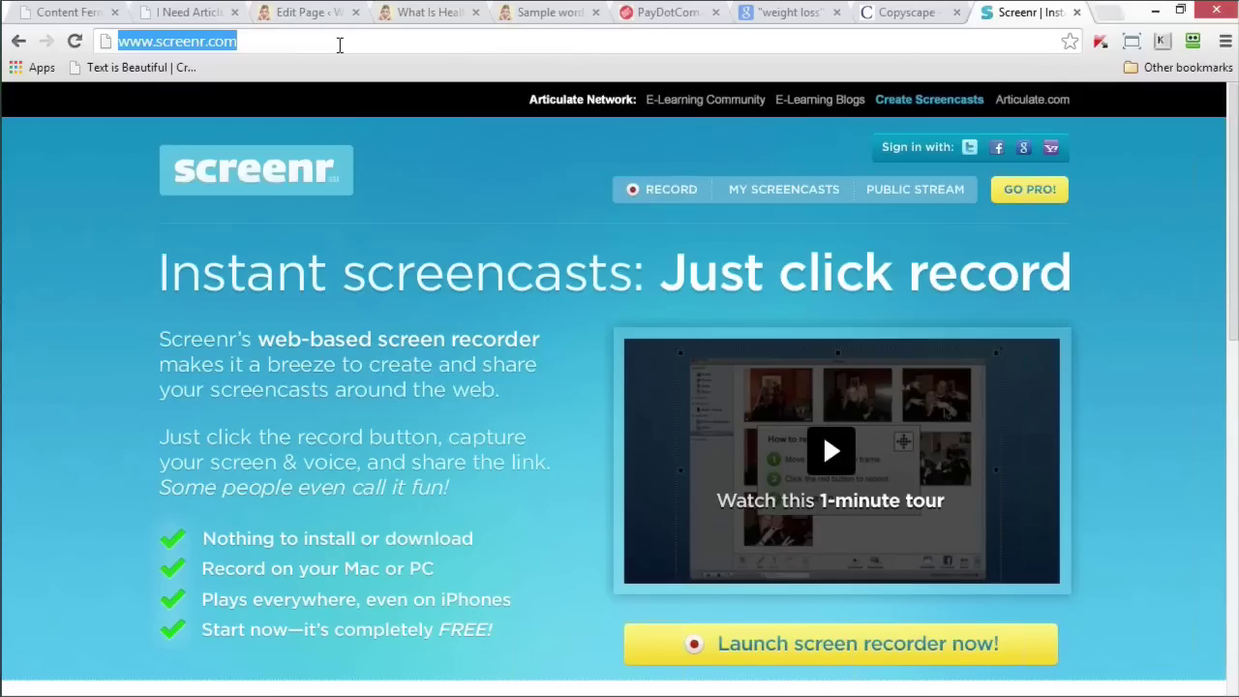
- Open the YouTube channel at youtube.com/mygoodstuffreviewed in place of the Screenr page
{"action": "type", "text": "youtube.com/"}
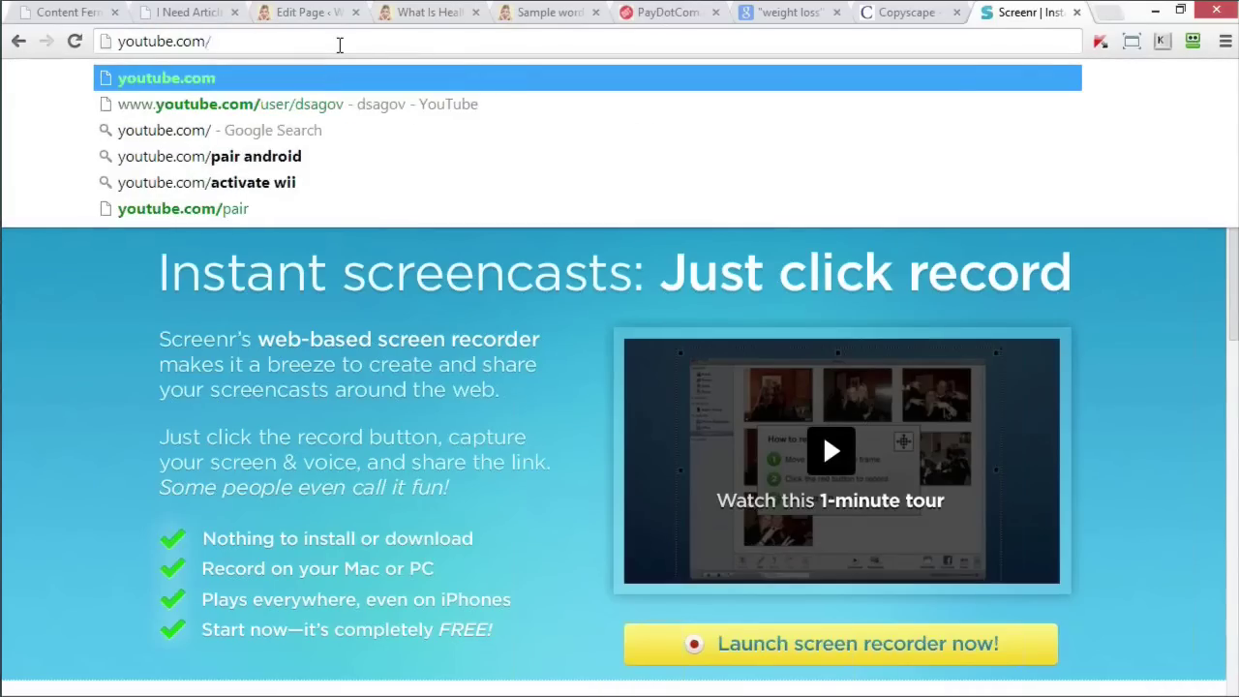
{"action": "type", "text": "mygo"}
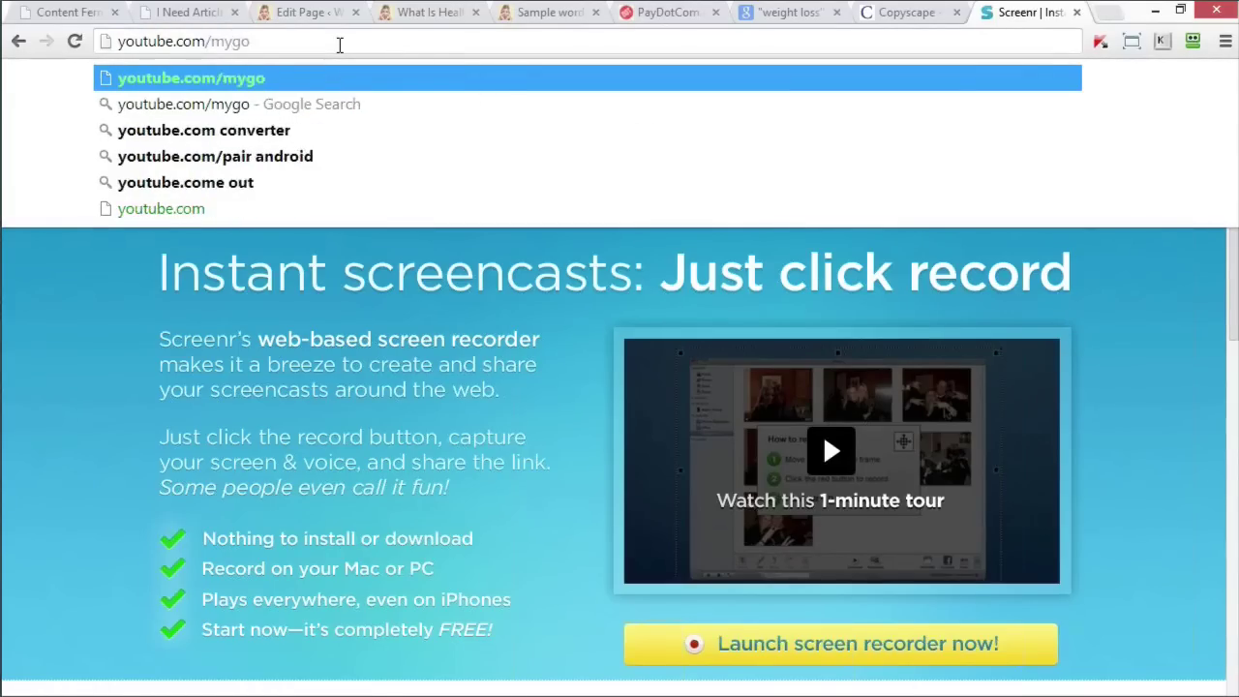
{"action": "type", "text": "odstuffre"}
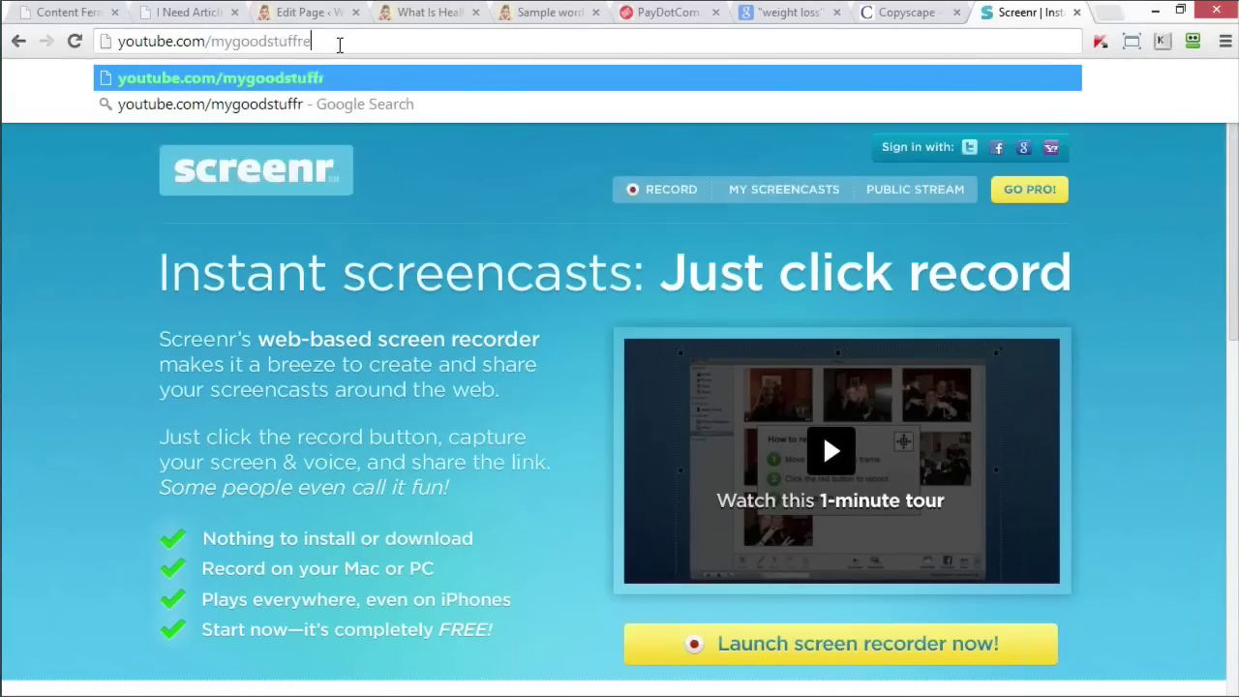
{"action": "type", "text": "viewe"}
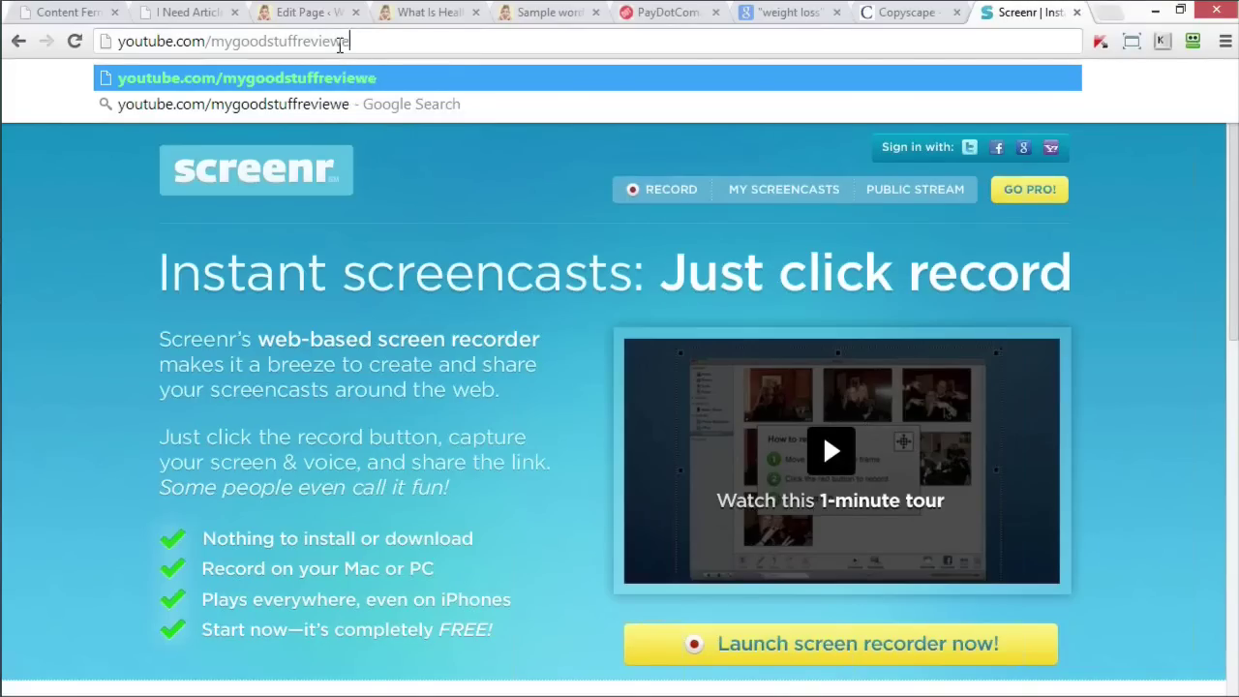
{"action": "type", "text": "d"}
{"action": "key", "text": "Return"}
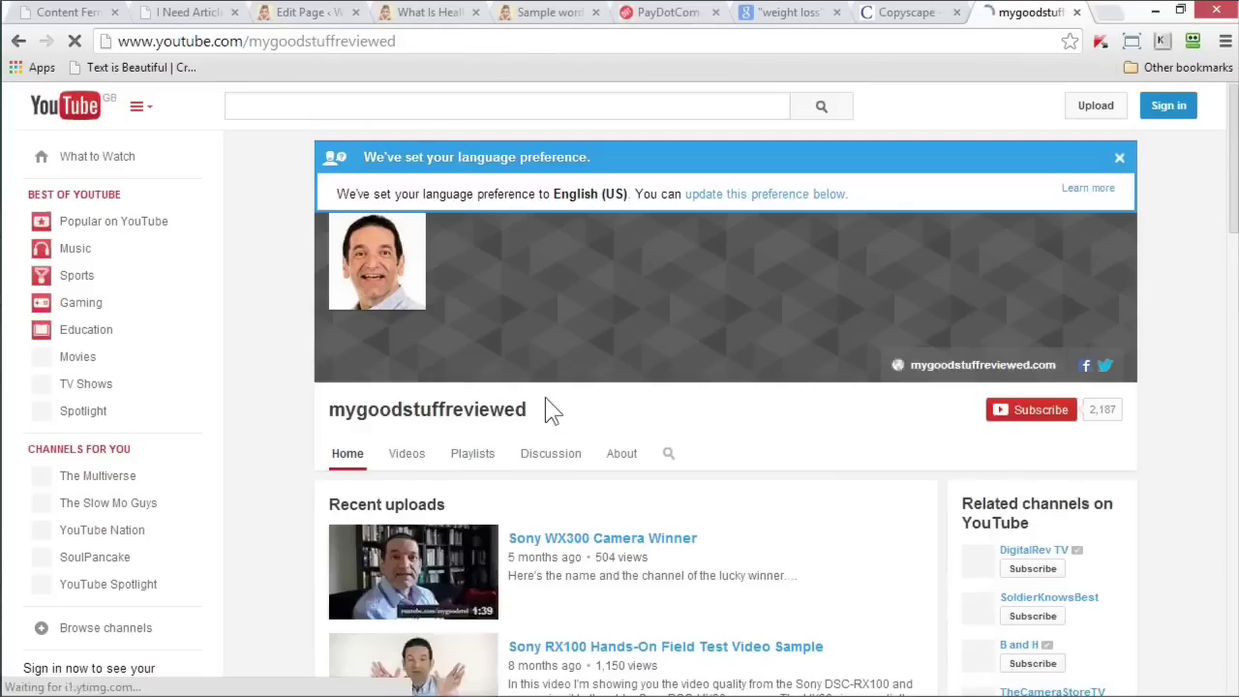
- Try to get the embed code of the popular upload "Tefal Actifry - making chips / fries", and return to the channel page
{"action": "scroll", "coordinate": [546, 398], "scroll_direction": "down", "scroll_amount": 6}
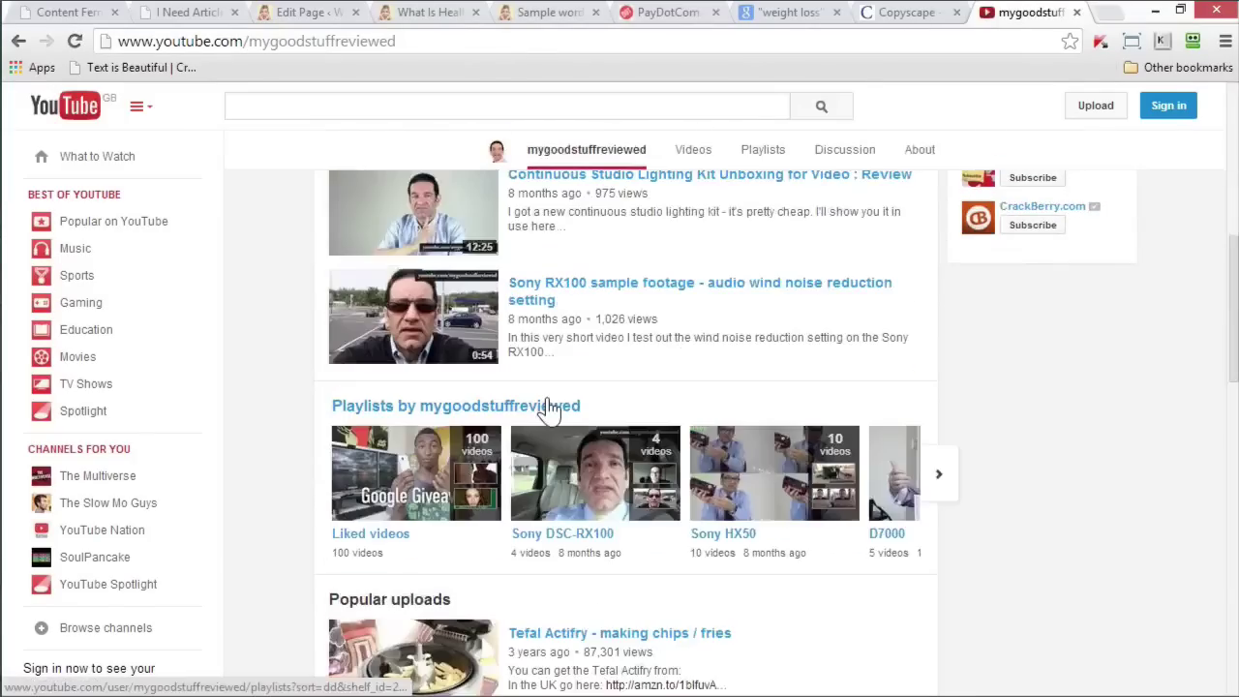
{"action": "scroll", "coordinate": [547, 406], "scroll_direction": "down", "scroll_amount": 4}
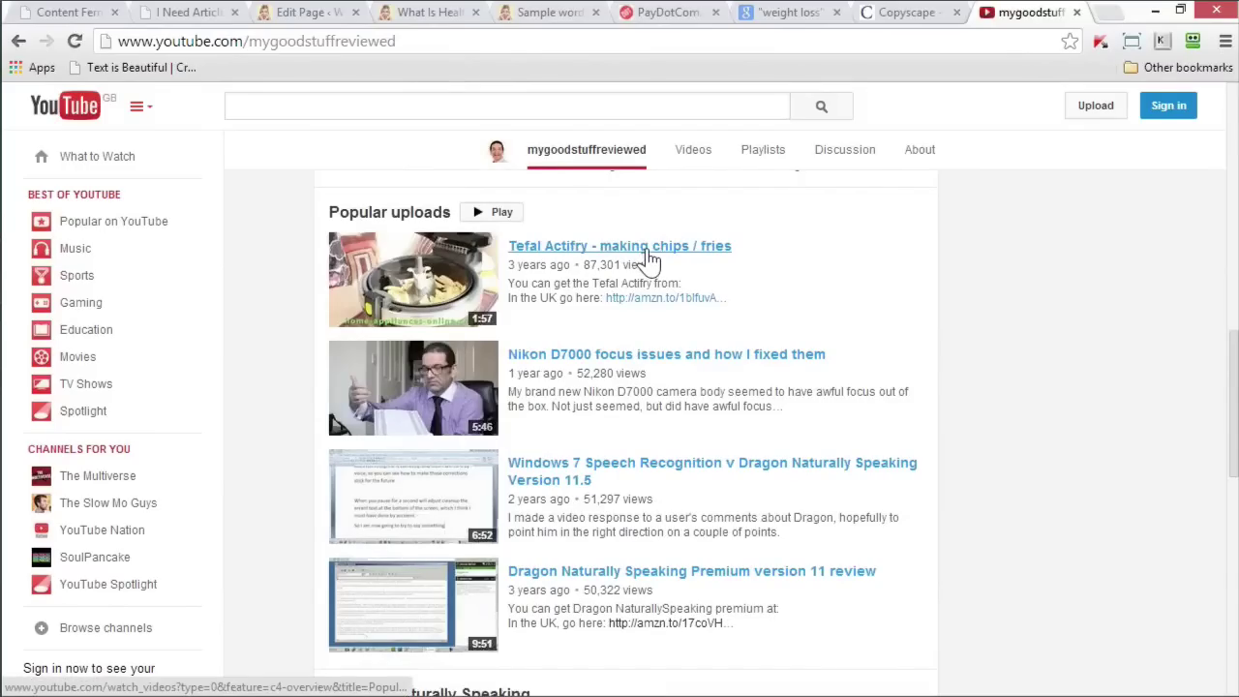
{"action": "left_click", "coordinate": [651, 254]}
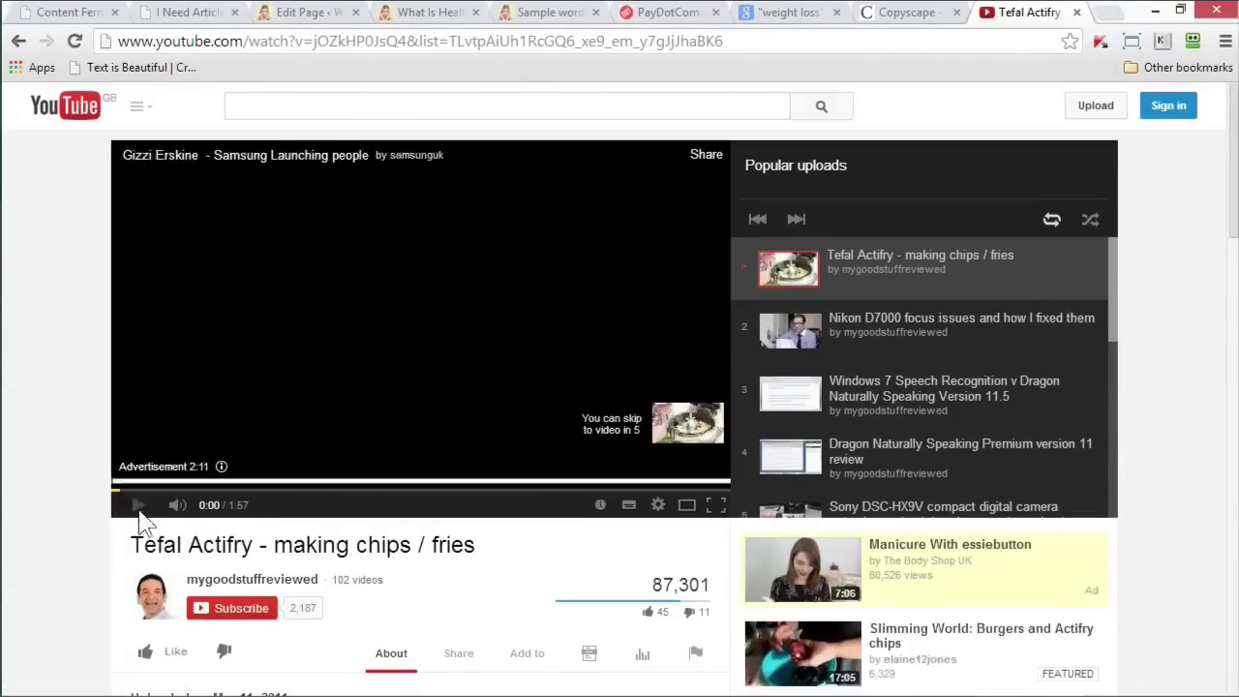
{"action": "scroll", "coordinate": [418, 459], "scroll_direction": "down", "scroll_amount": 3}
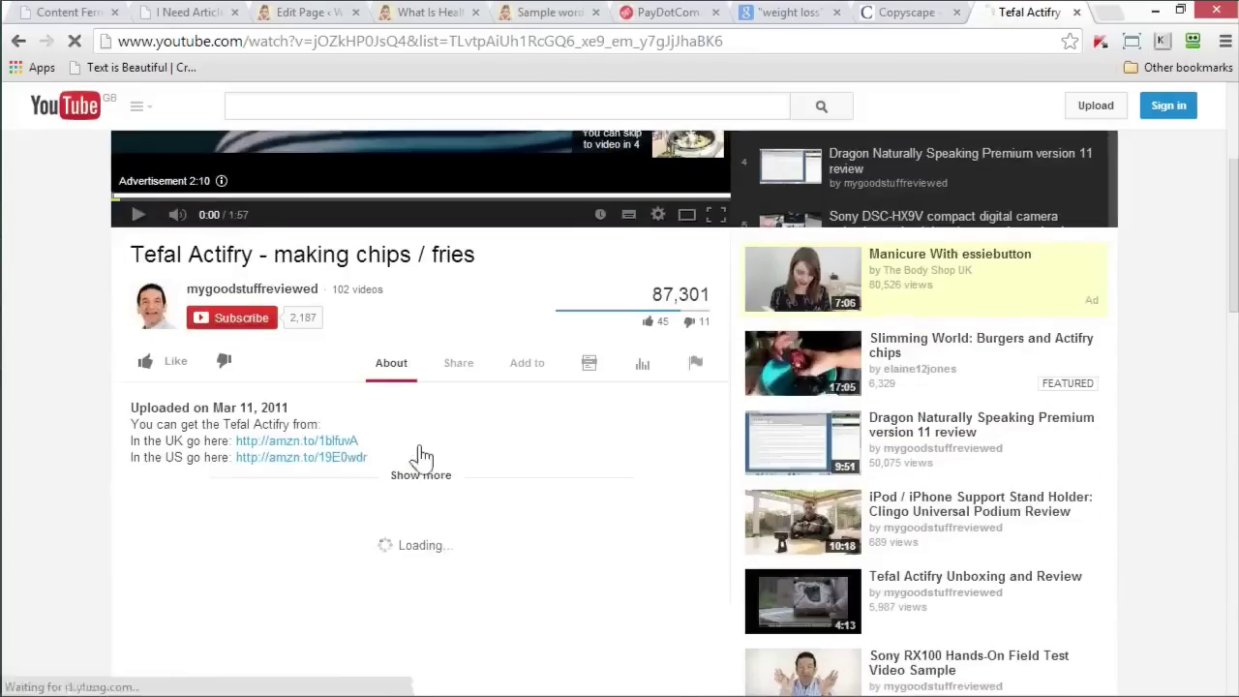
{"action": "left_click", "coordinate": [459, 364]}
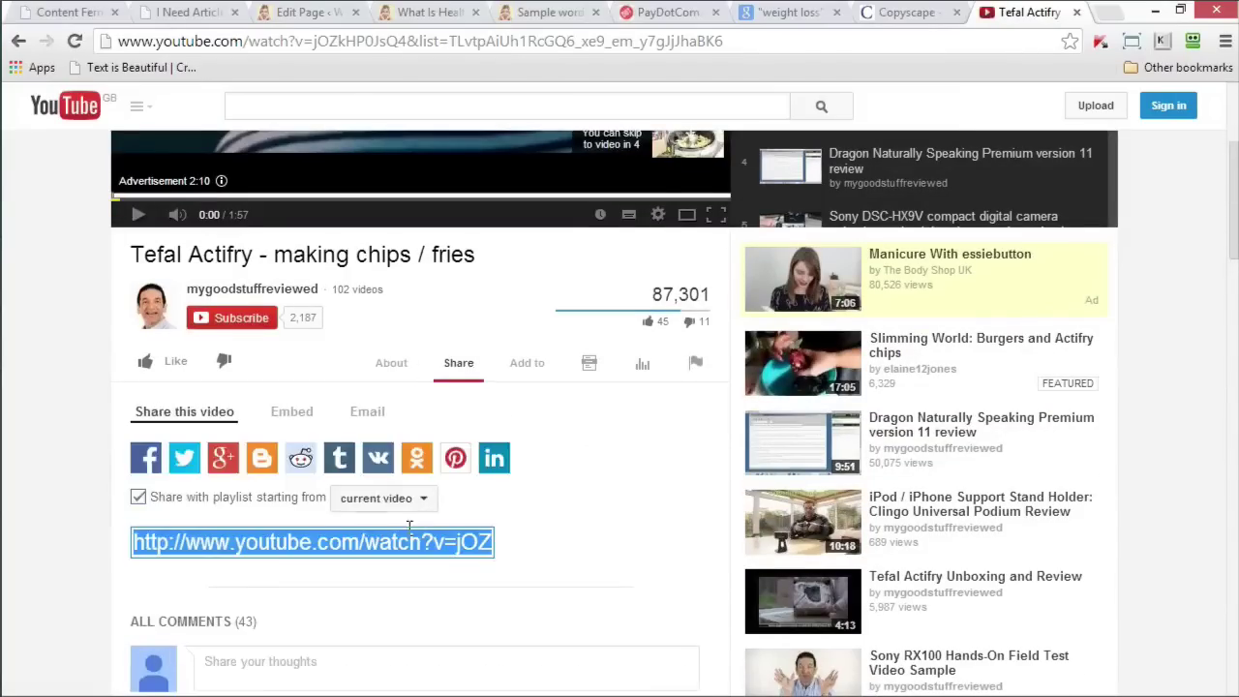
{"action": "left_click", "coordinate": [292, 414]}
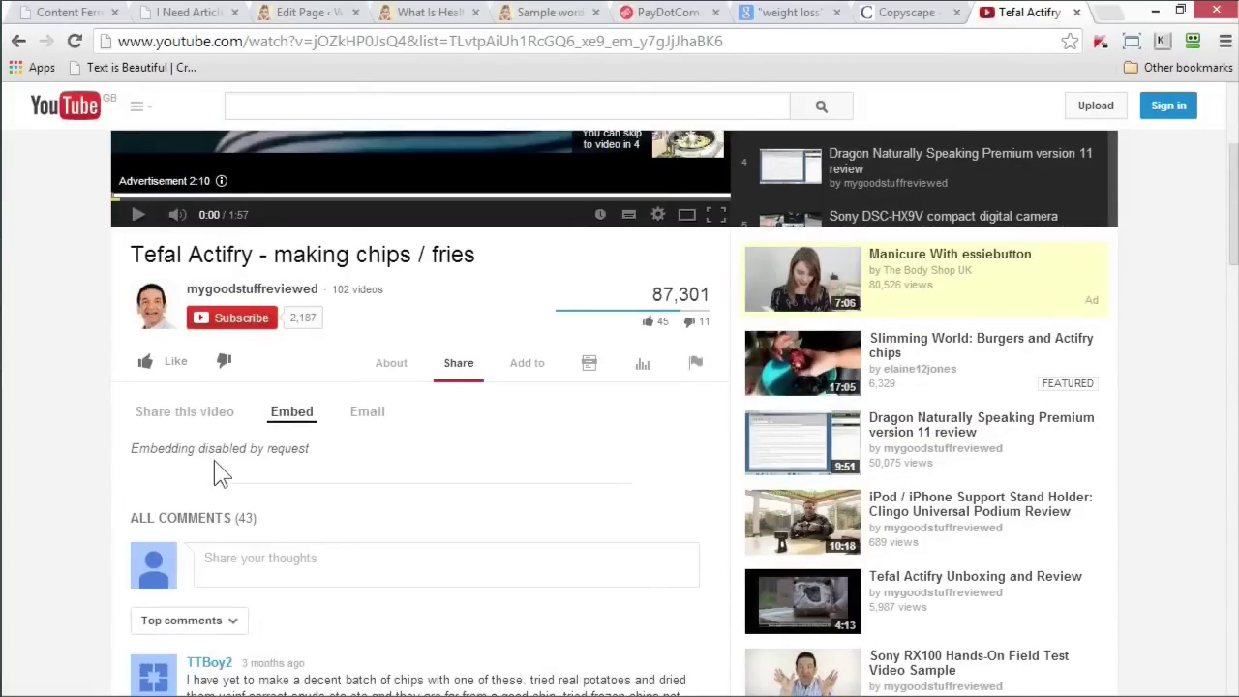
{"action": "left_click", "coordinate": [17, 43]}
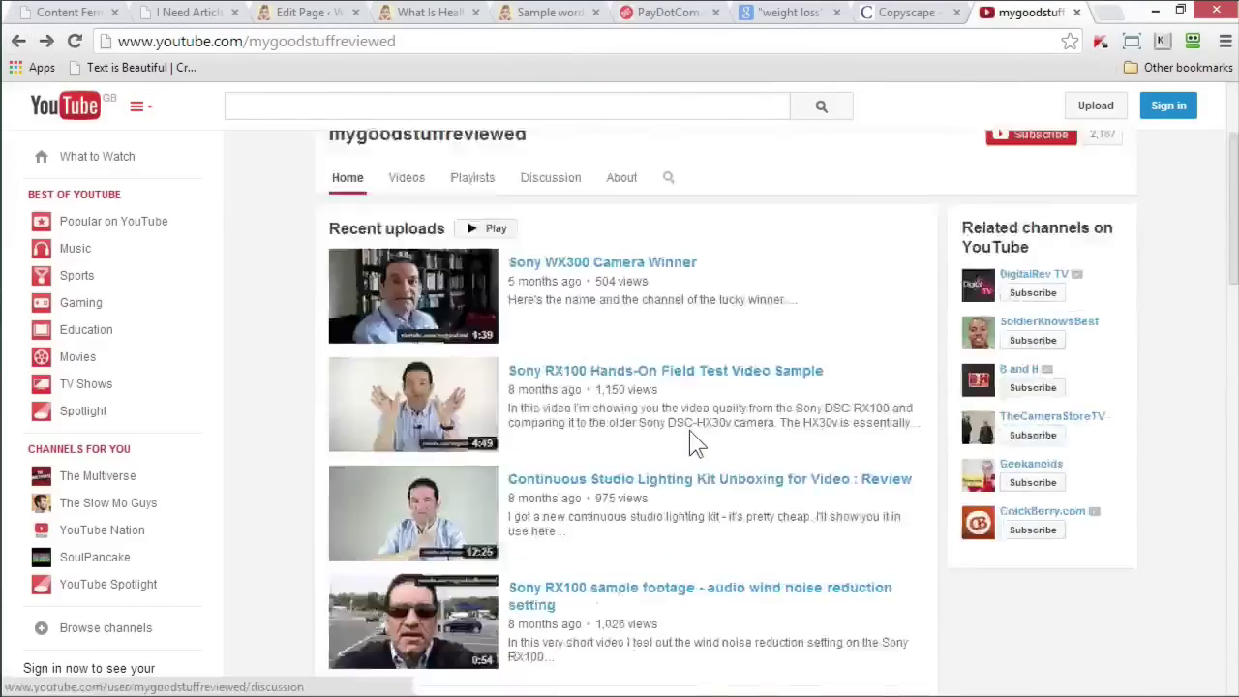
- Open the channel's recent upload "Sony RX100 sample footage - audio wind noise reduction setting" and pause its playback
{"action": "scroll", "coordinate": [690, 430], "scroll_direction": "down", "scroll_amount": 4}
{"action": "left_click", "coordinate": [603, 211]}
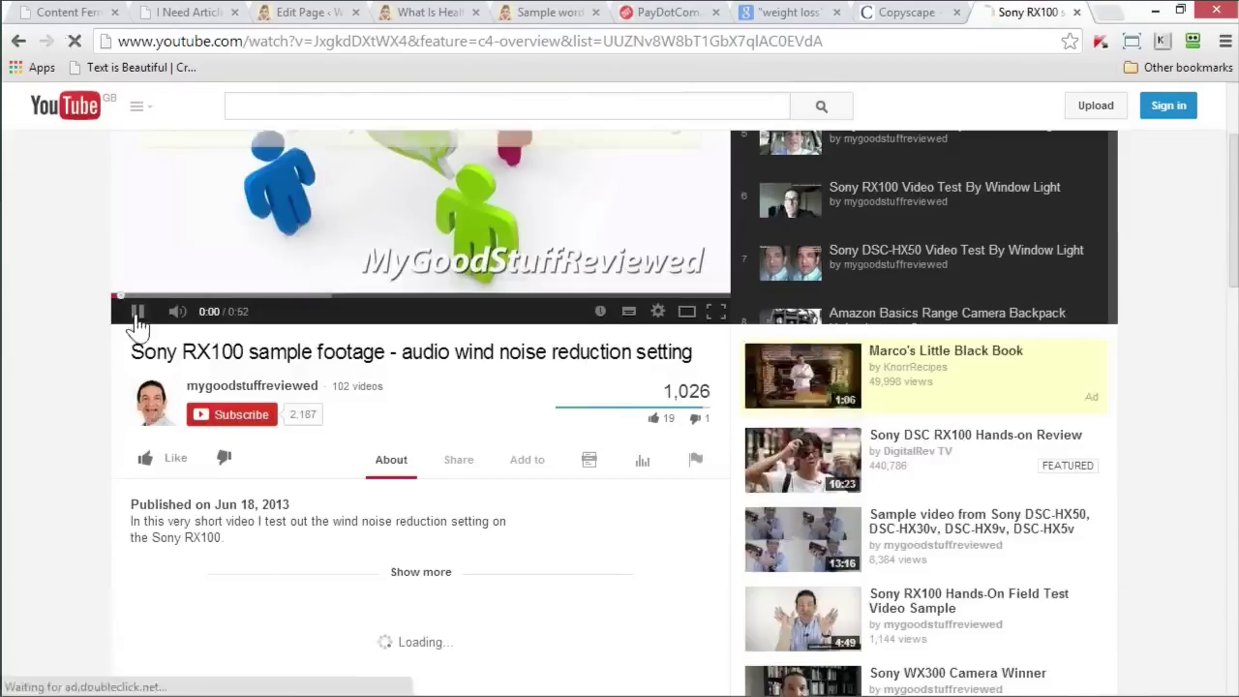
{"action": "left_click", "coordinate": [137, 314]}
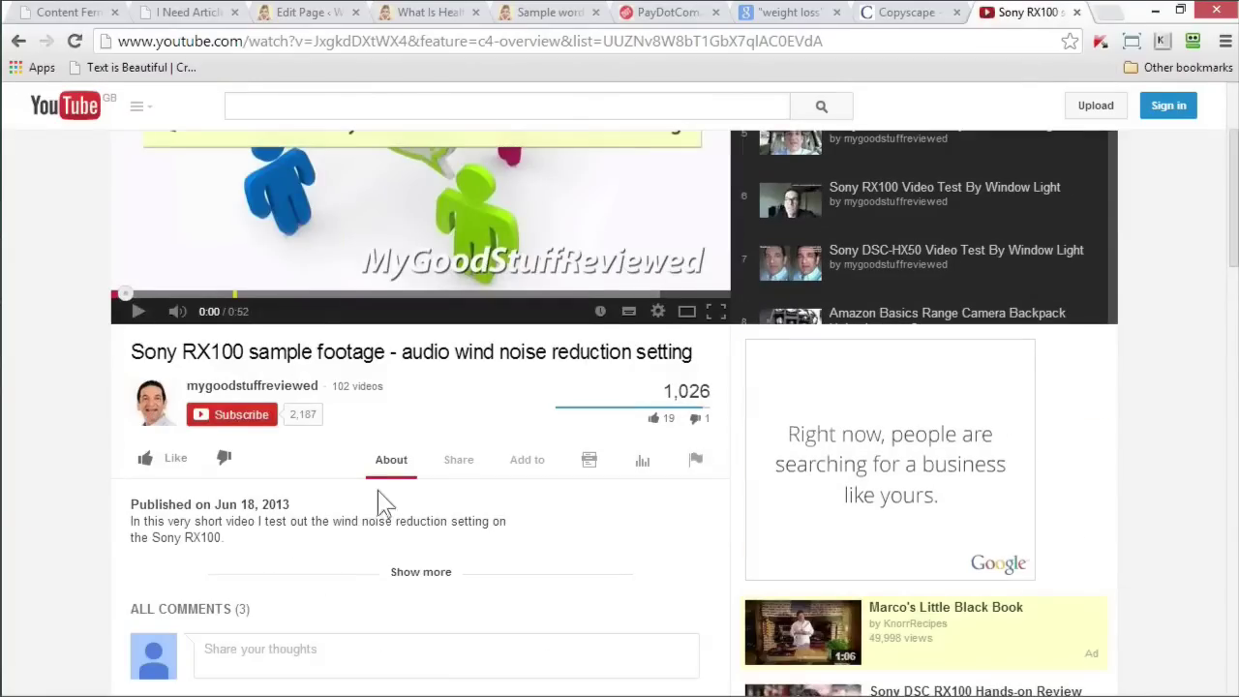
- Copy the Sony RX100 video's embed code with playlist sharing turned off
{"action": "left_click", "coordinate": [461, 467]}
{"action": "left_click", "coordinate": [295, 514]}
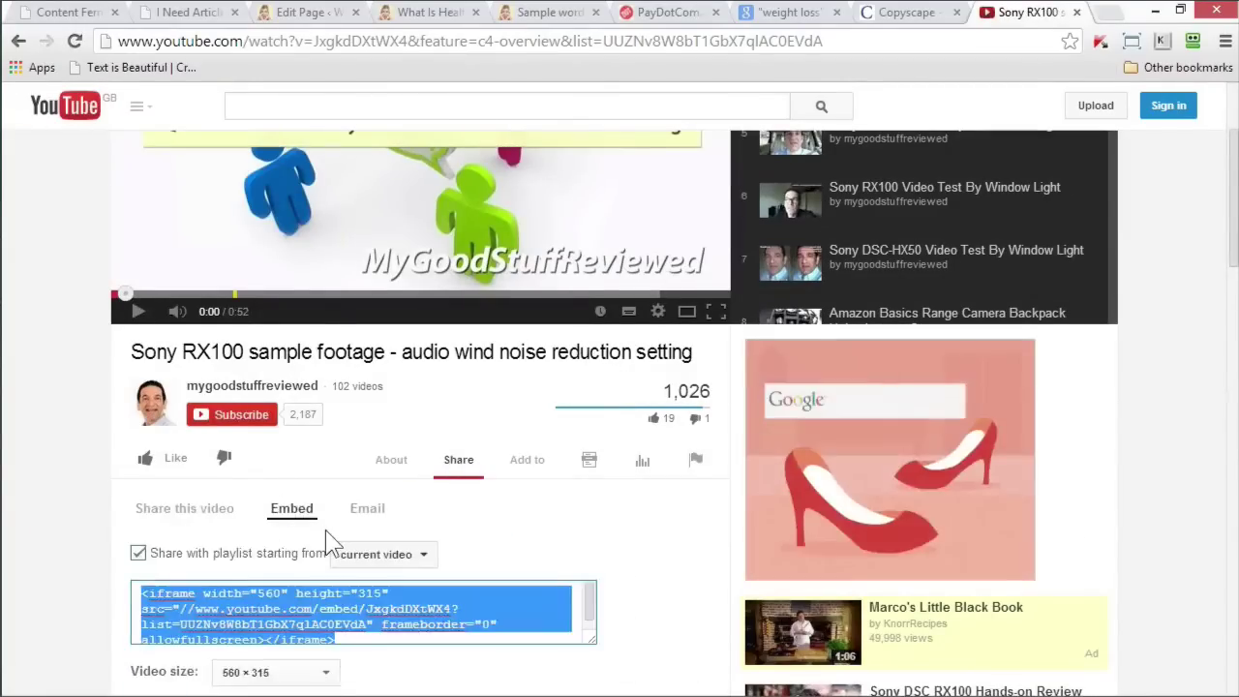
{"action": "scroll", "coordinate": [325, 533], "scroll_direction": "down", "scroll_amount": 1}
{"action": "left_click", "coordinate": [139, 456]}
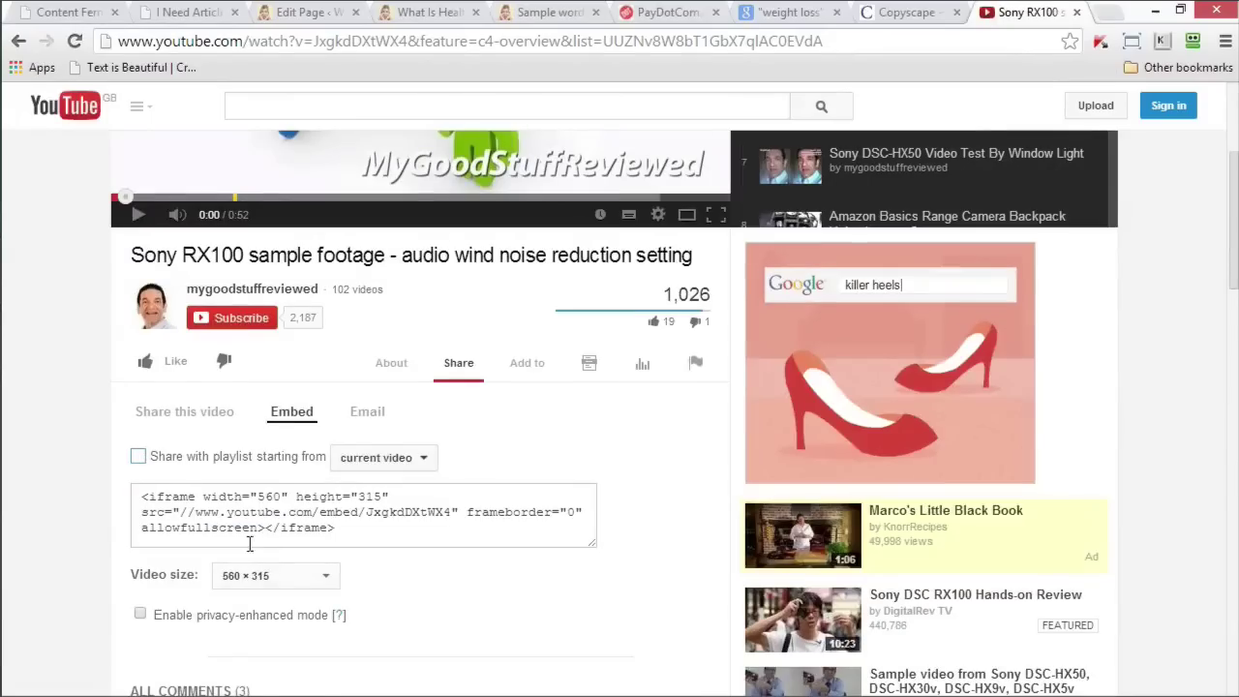
{"action": "left_click", "coordinate": [327, 516]}
{"action": "key", "text": "ctrl+c"}
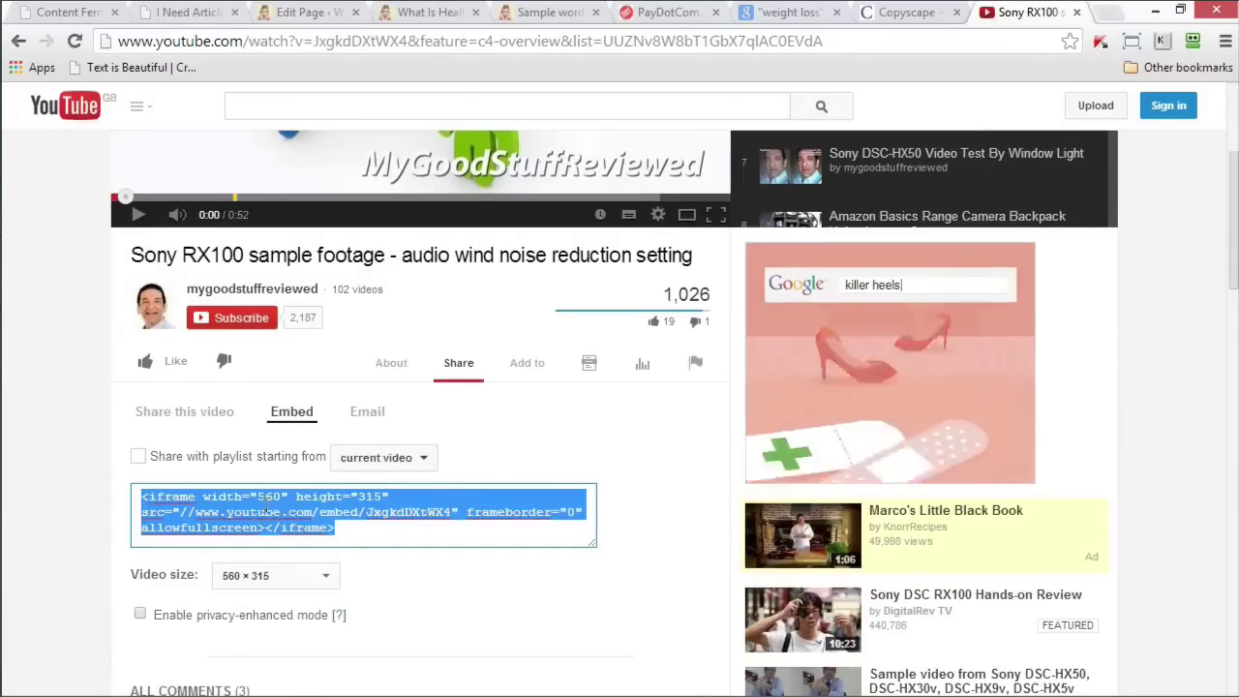
{"action": "right_click", "coordinate": [263, 498]}
{"action": "left_click", "coordinate": [319, 258]}
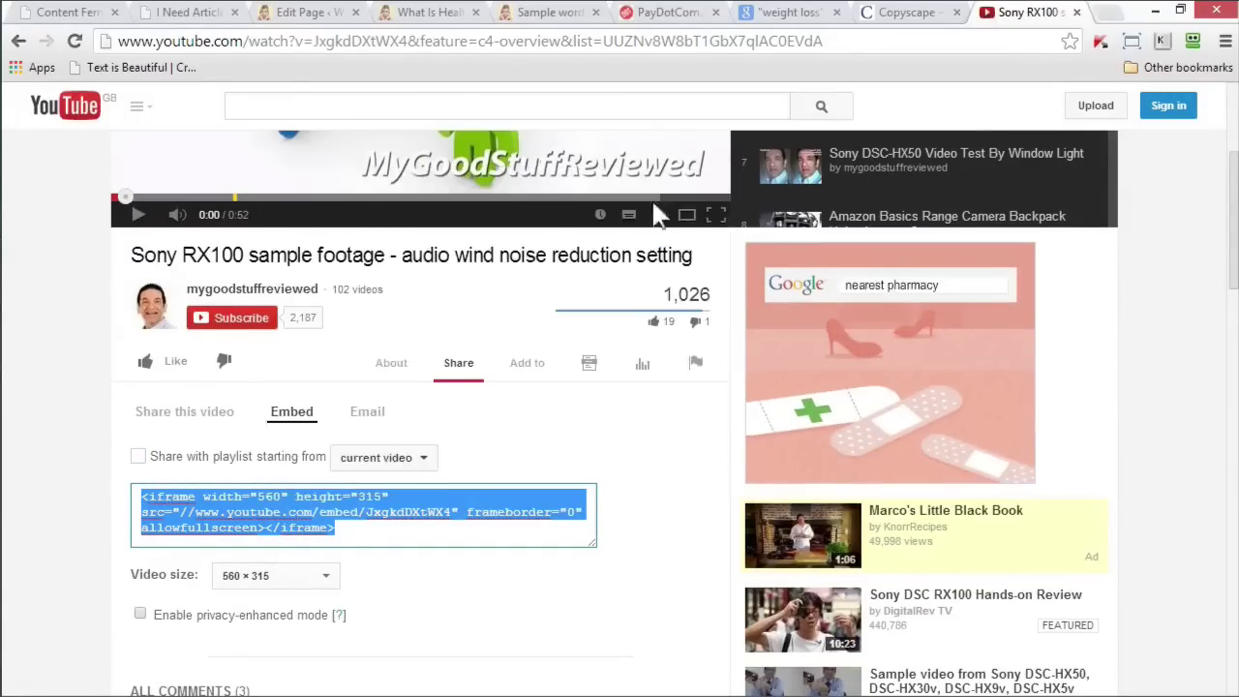
- On the WordPress edit page, paste the embed code into the HTML between the first and second paragraphs, and update the page
{"action": "left_click", "coordinate": [309, 12]}
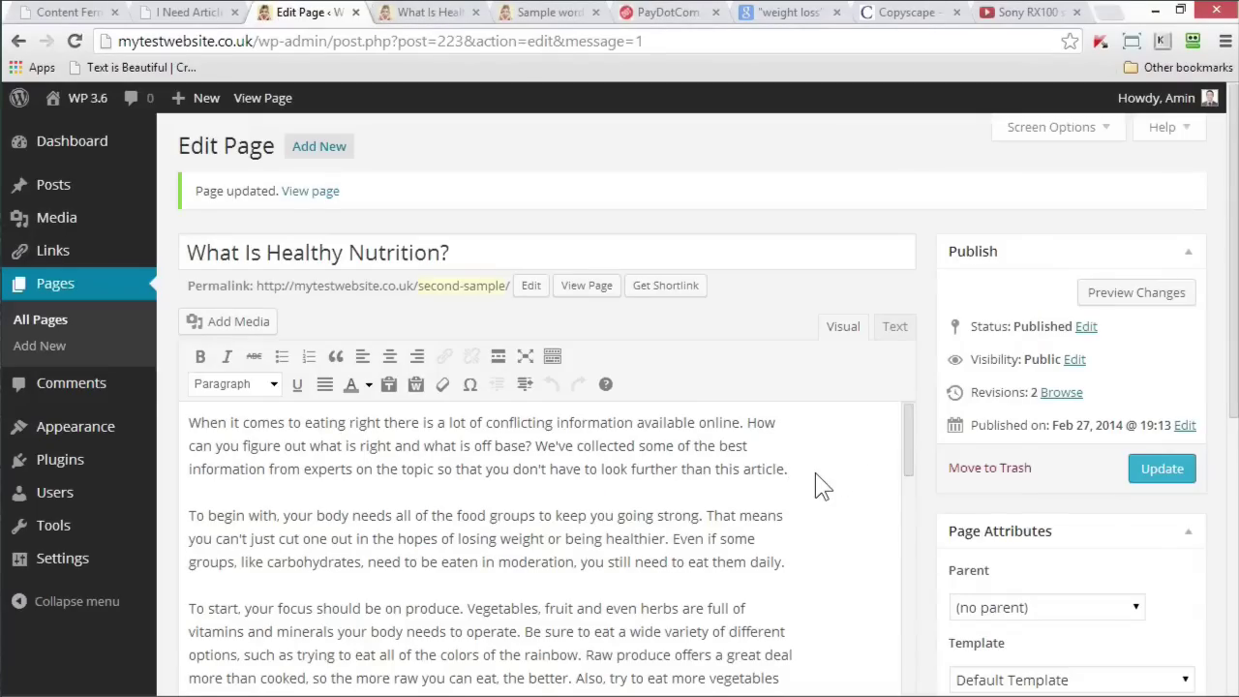
{"action": "key", "text": "Return"}
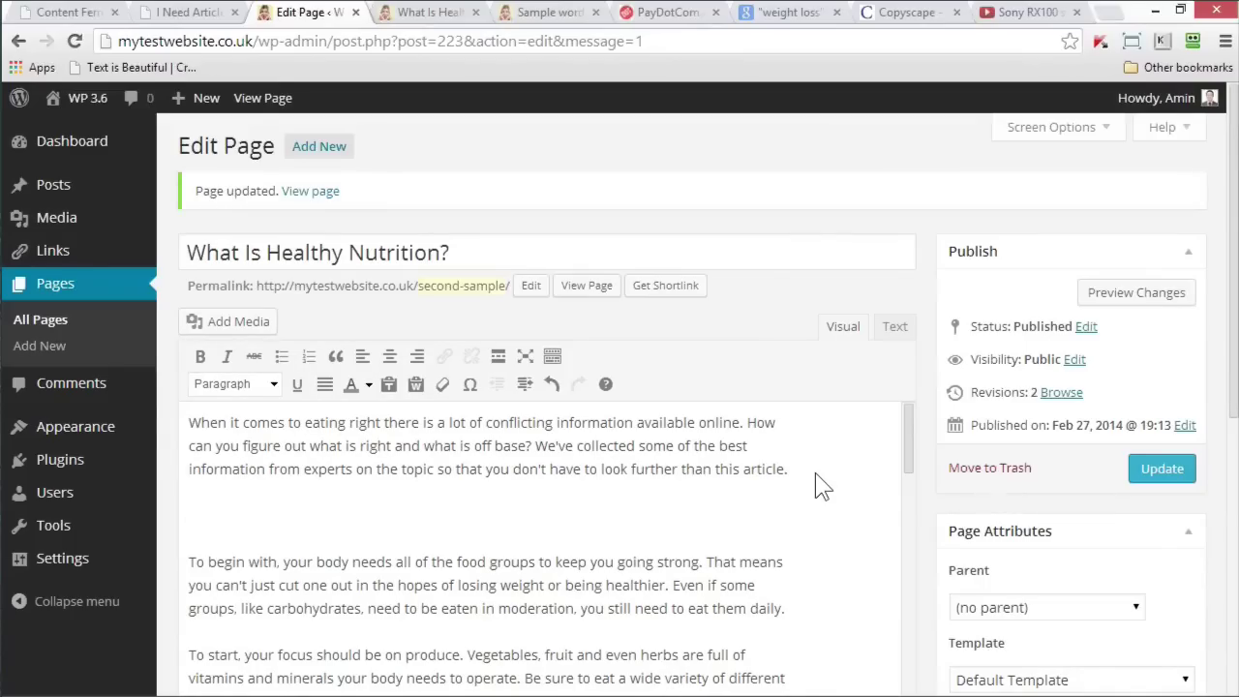
{"action": "left_click", "coordinate": [896, 327]}
{"action": "left_click_drag", "start_coordinate": [190, 482], "coordinate": [230, 482]}
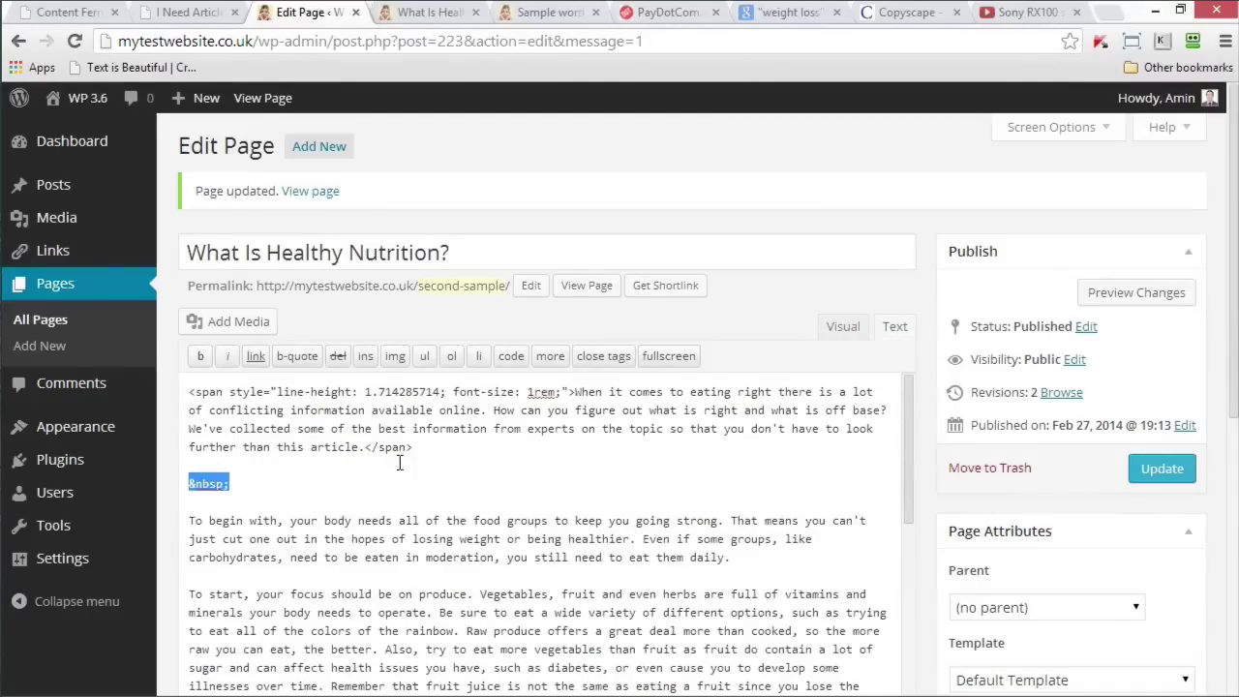
{"action": "key", "text": "ctrl+v"}
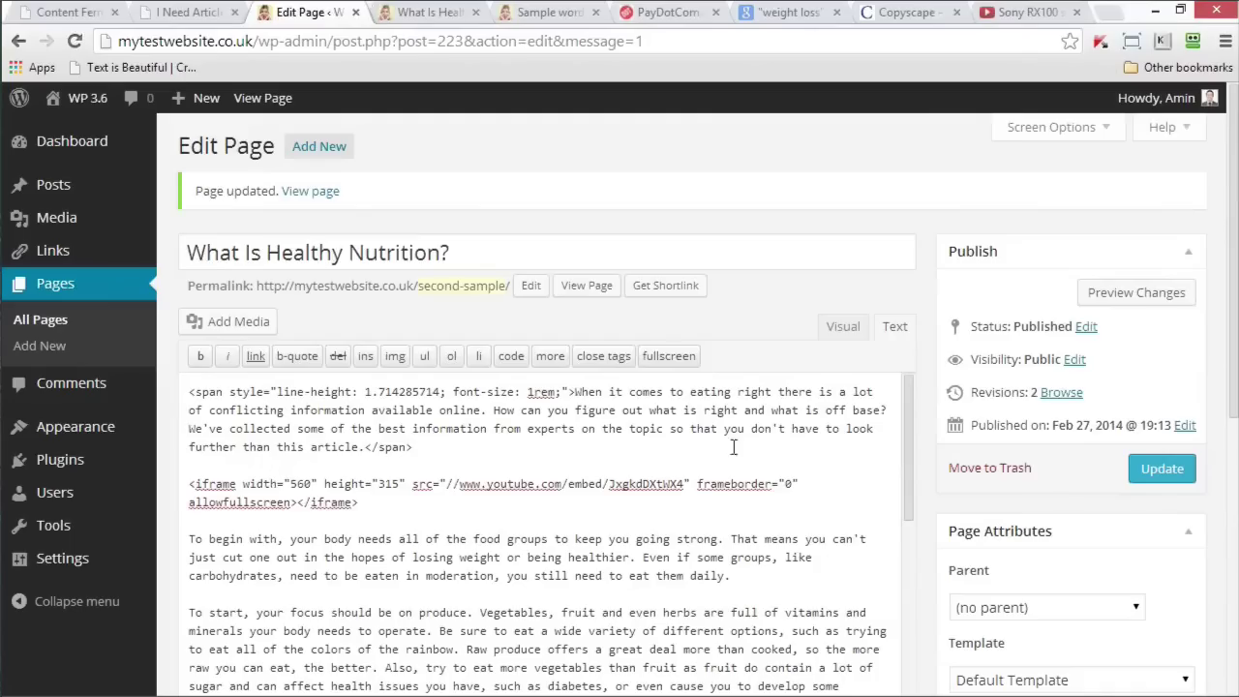
{"action": "left_click", "coordinate": [1140, 484]}
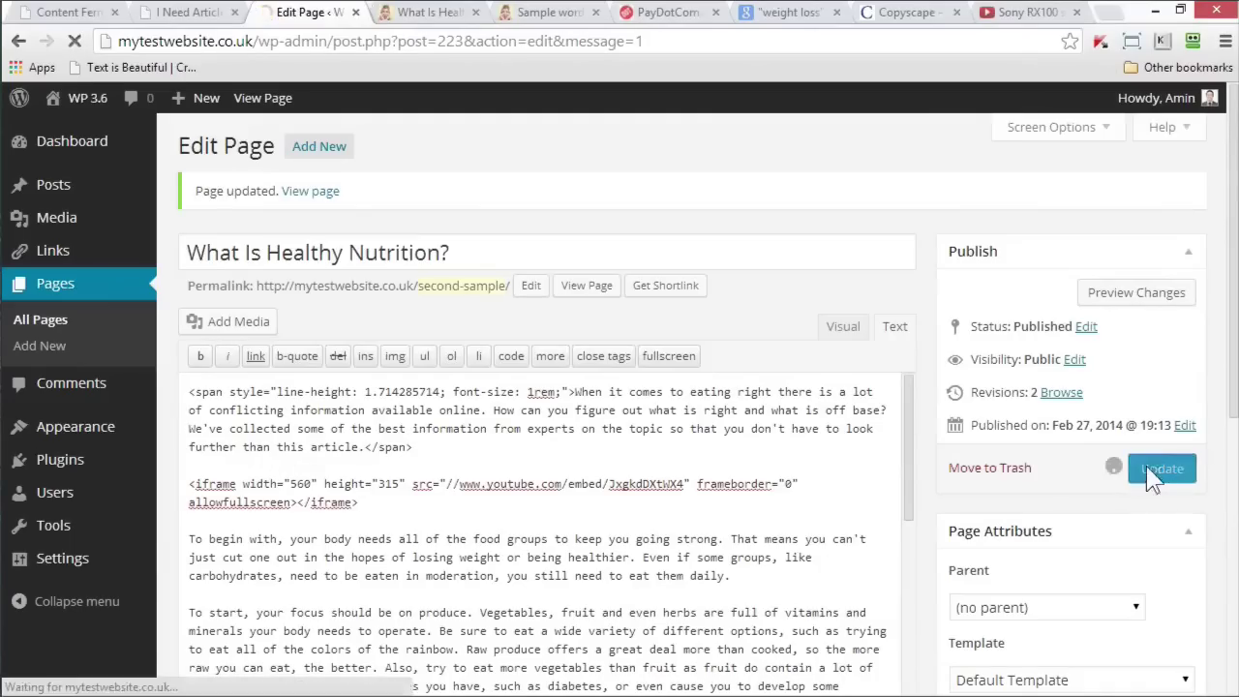
- Reload the published "What Is Healthy Nutrition?" page and examine the word cloud, the embedded video and the surrounding article text
{"action": "left_click", "coordinate": [421, 13]}
{"action": "right_click", "coordinate": [832, 243]}
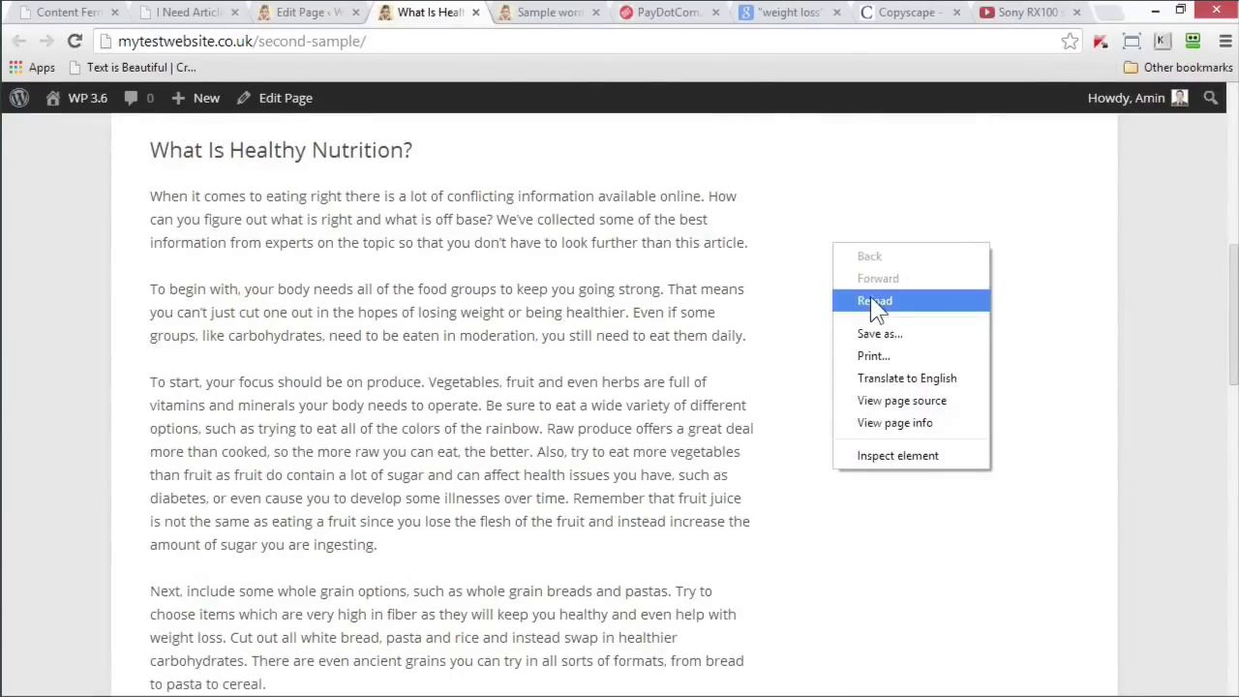
{"action": "left_click", "coordinate": [871, 297]}
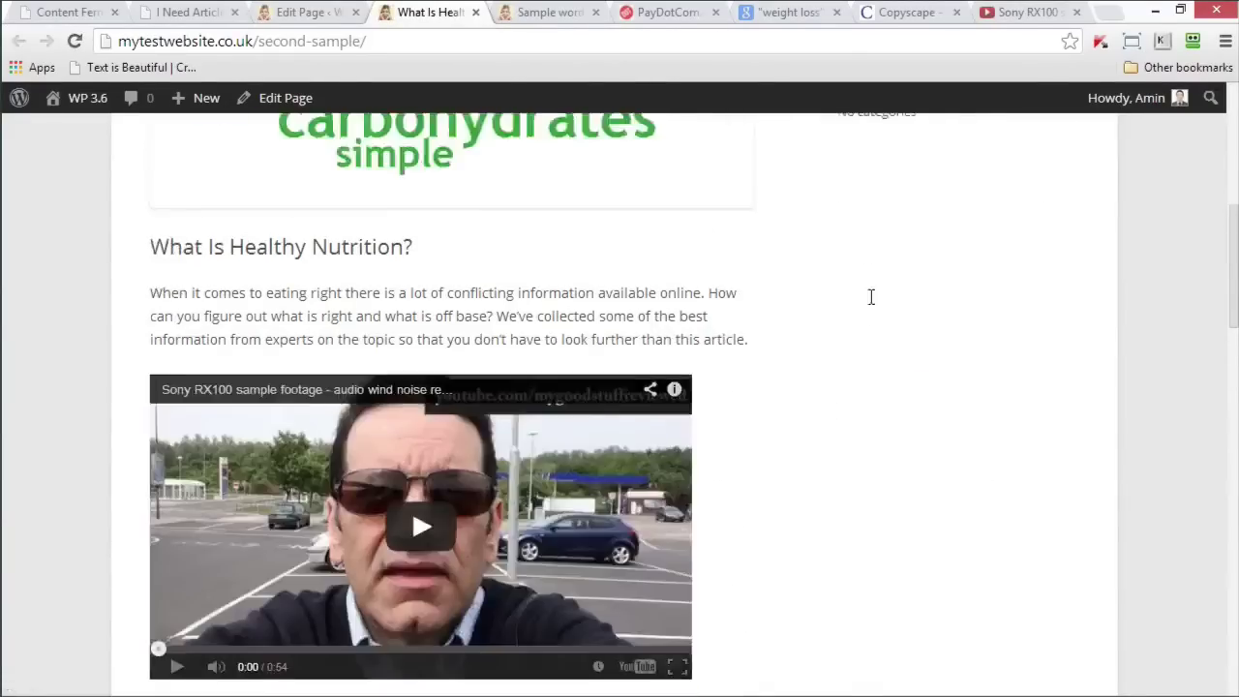
{"action": "scroll", "coordinate": [877, 310], "scroll_direction": "down", "scroll_amount": 1}
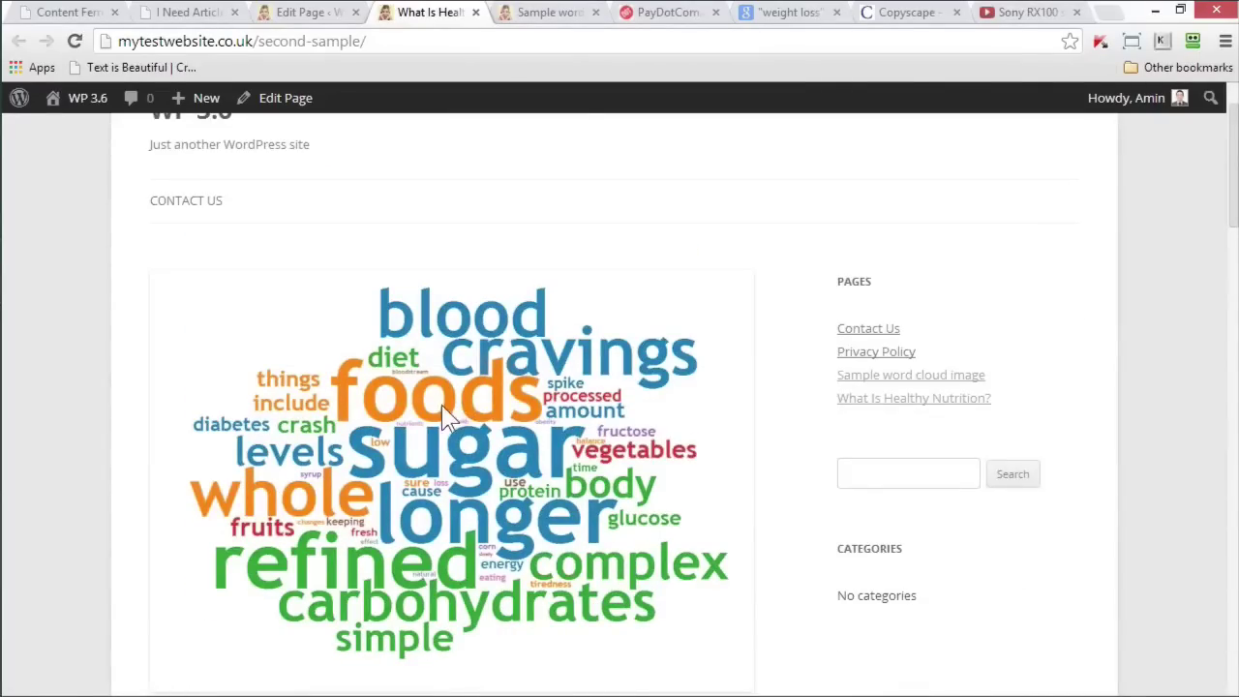
{"action": "scroll", "coordinate": [442, 405], "scroll_direction": "down", "scroll_amount": 4}
{"action": "scroll", "coordinate": [465, 374], "scroll_direction": "down", "scroll_amount": 2}
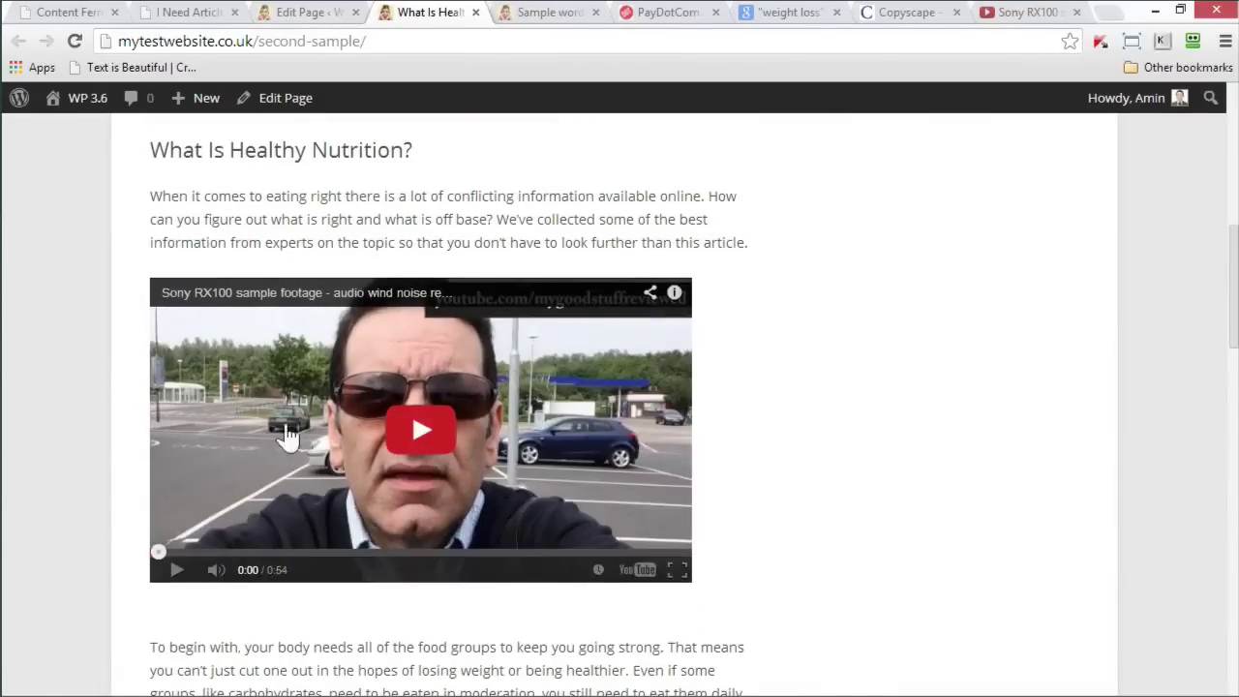
{"action": "scroll", "coordinate": [489, 417], "scroll_direction": "down", "scroll_amount": 4}
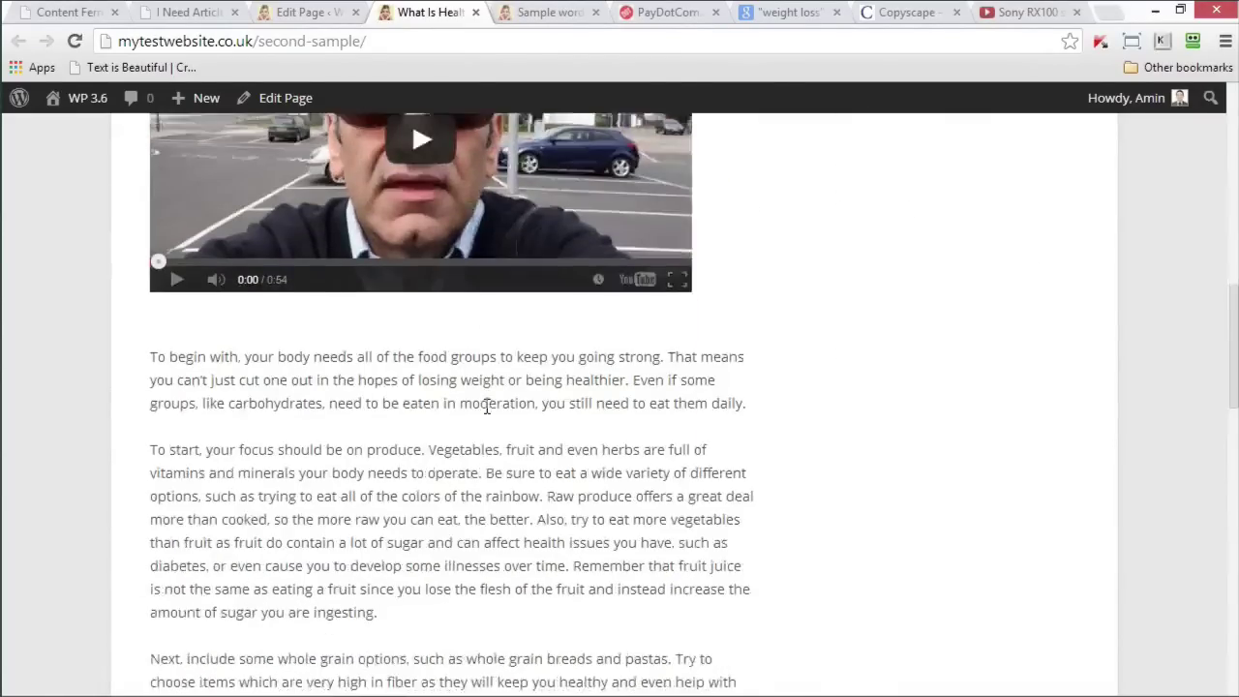
{"action": "scroll", "coordinate": [487, 408], "scroll_direction": "up", "scroll_amount": 1}
{"action": "scroll", "coordinate": [487, 409], "scroll_direction": "up", "scroll_amount": 3}
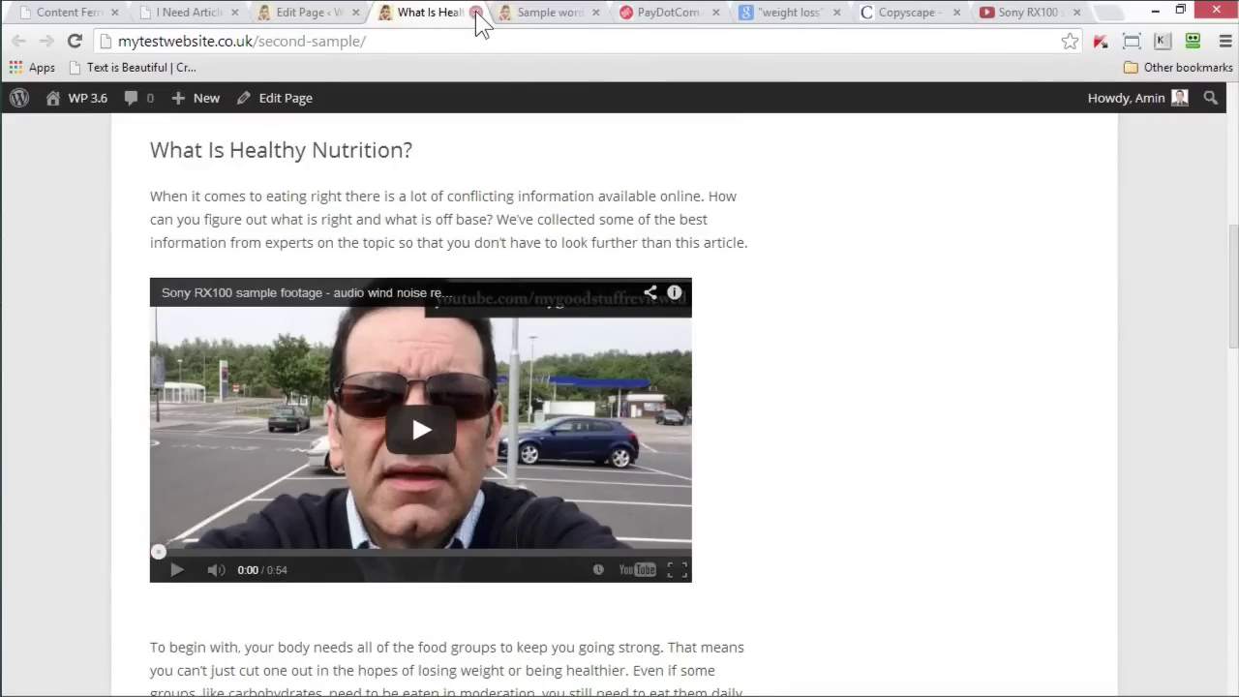
- Close the YouTube video page and return to the published "What Is Healthy Nutrition?" page
{"action": "left_click", "coordinate": [1041, 12]}
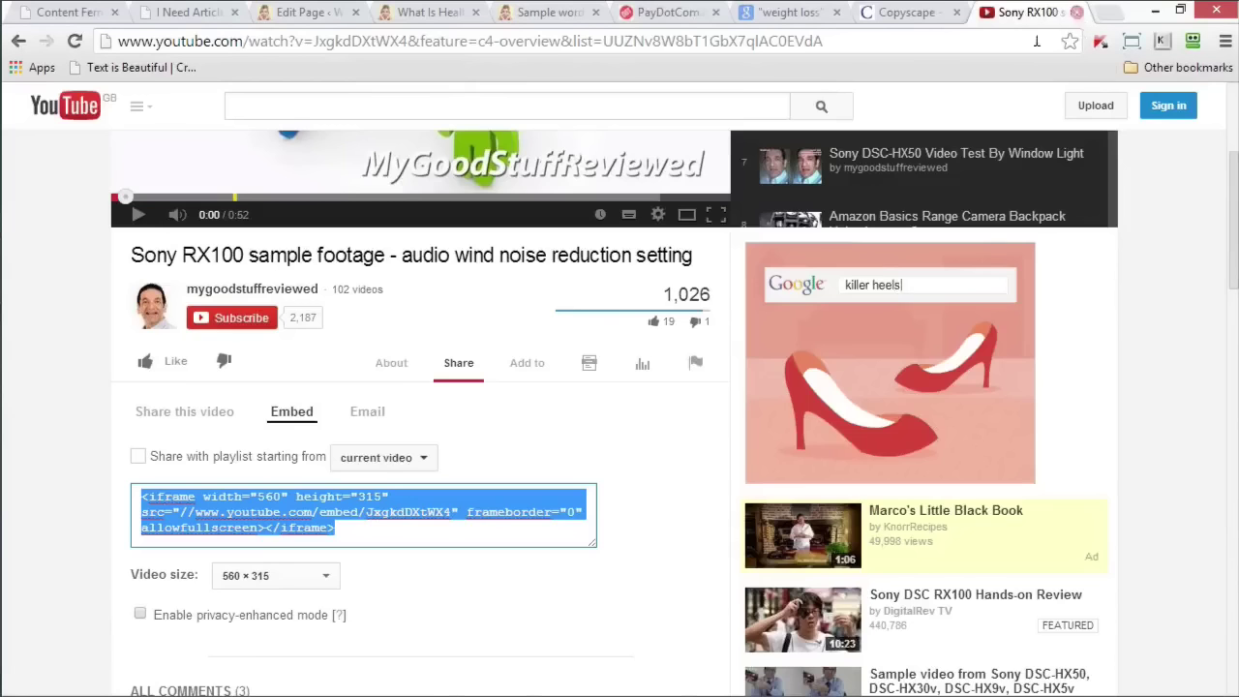
{"action": "left_click", "coordinate": [1076, 11]}
{"action": "left_click", "coordinate": [343, 13]}
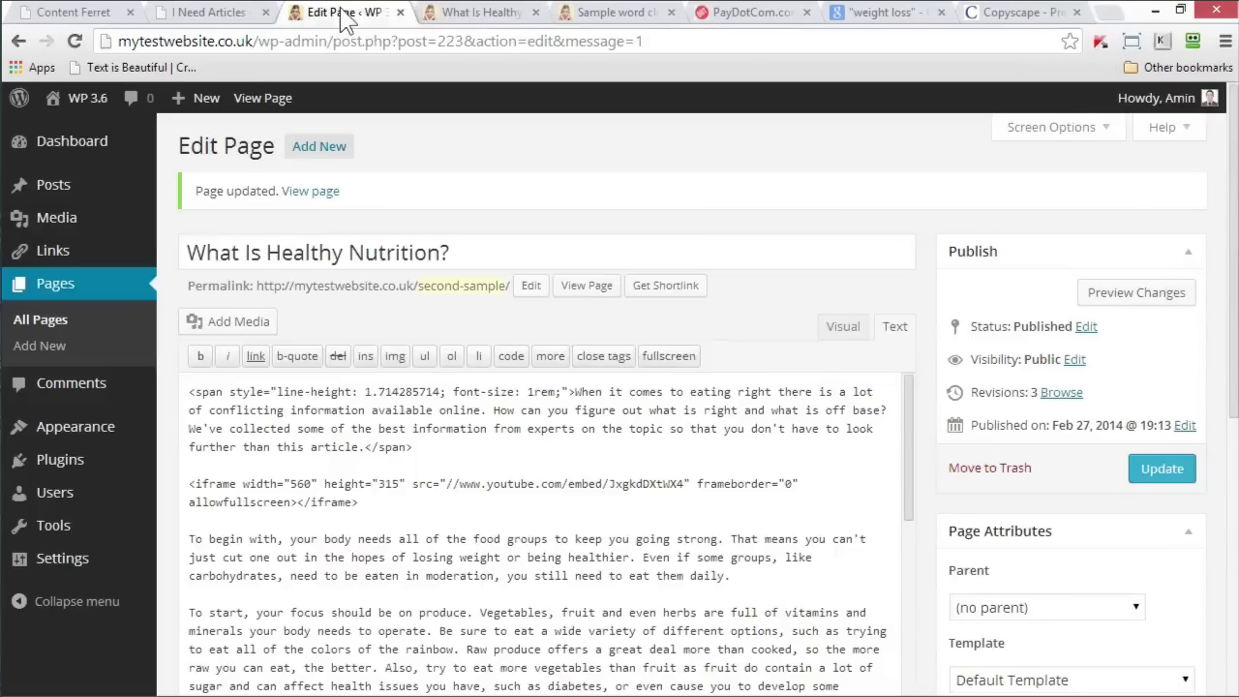
{"action": "left_click", "coordinate": [477, 13]}
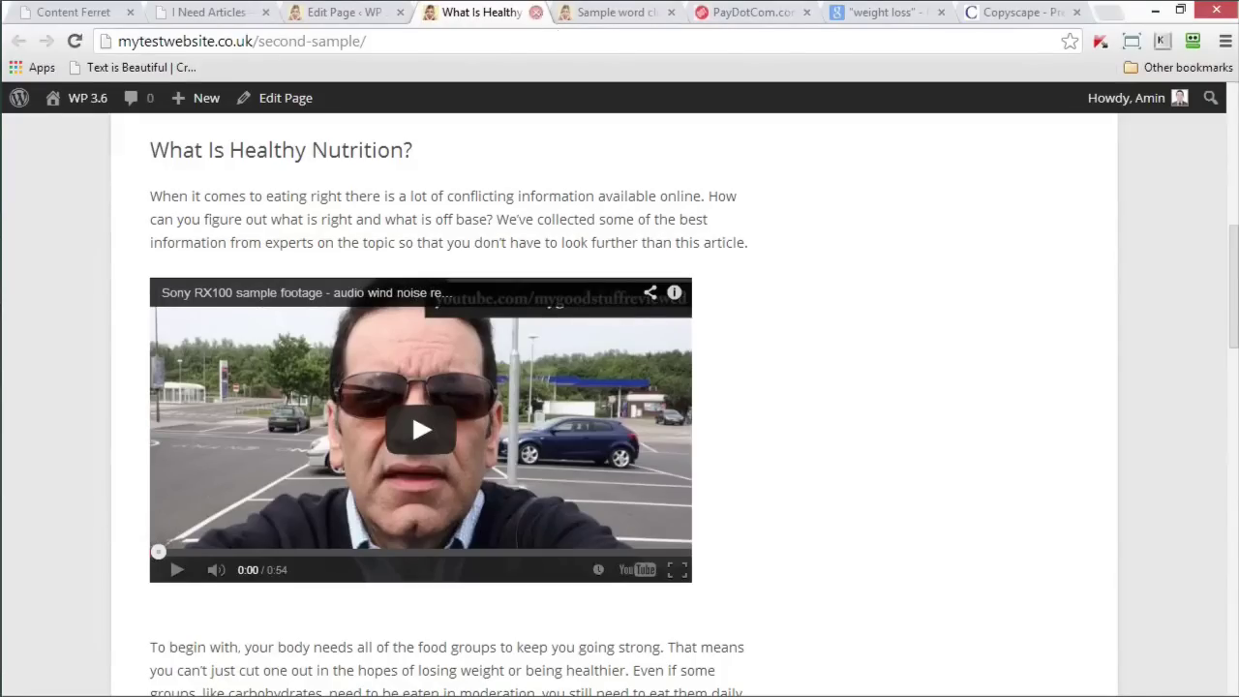
- View the slide presentation in Impress, and switch back to the saved research snippets on the Content Ferret page
{"action": "left_click", "coordinate": [1155, 9]}
{"action": "mouse_move", "coordinate": [20, 692]}
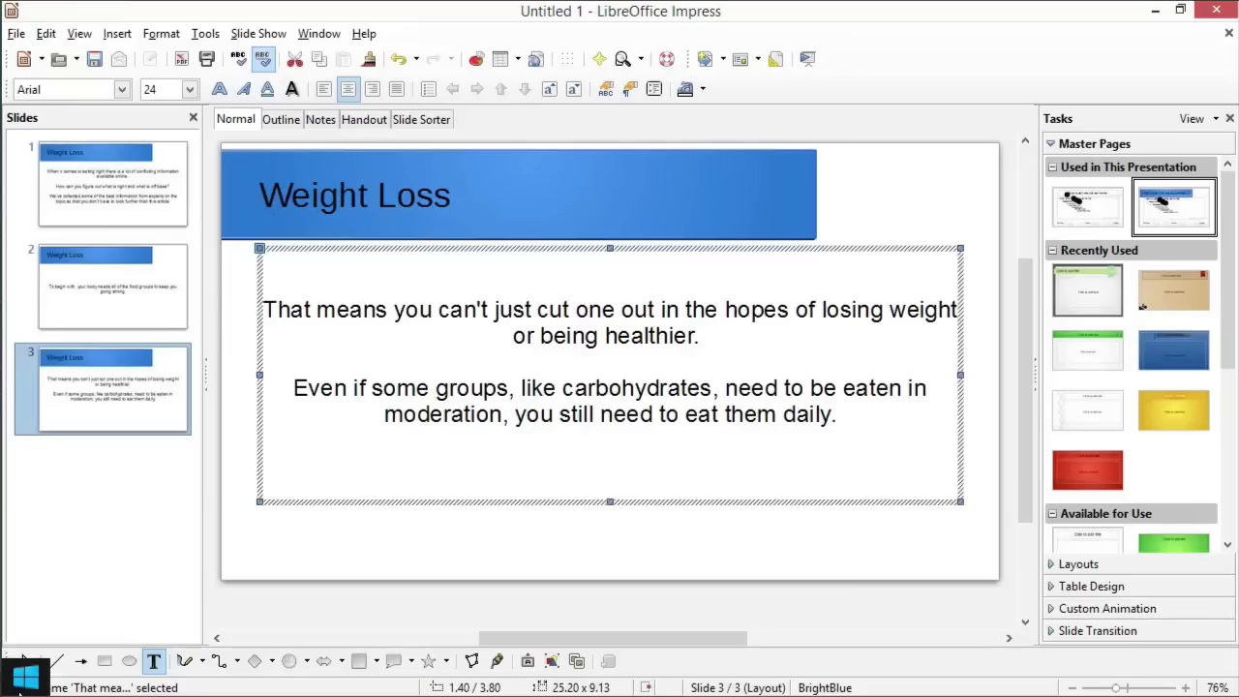
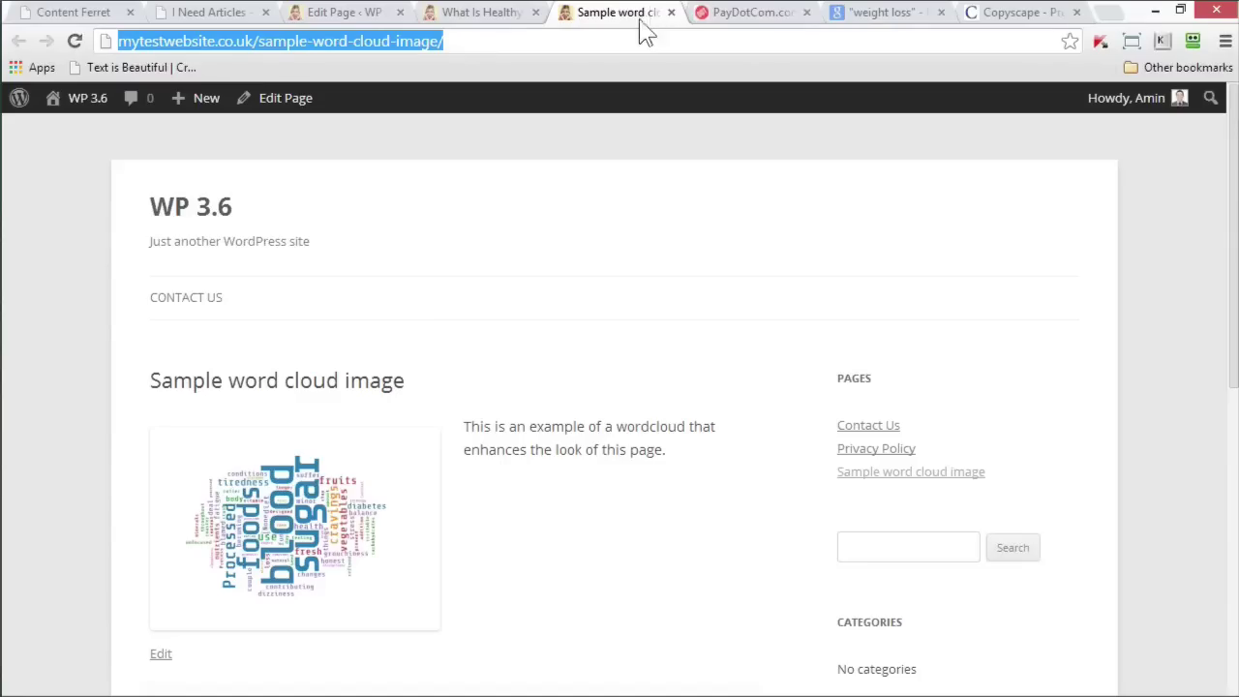
{"action": "left_click", "coordinate": [85, 14]}
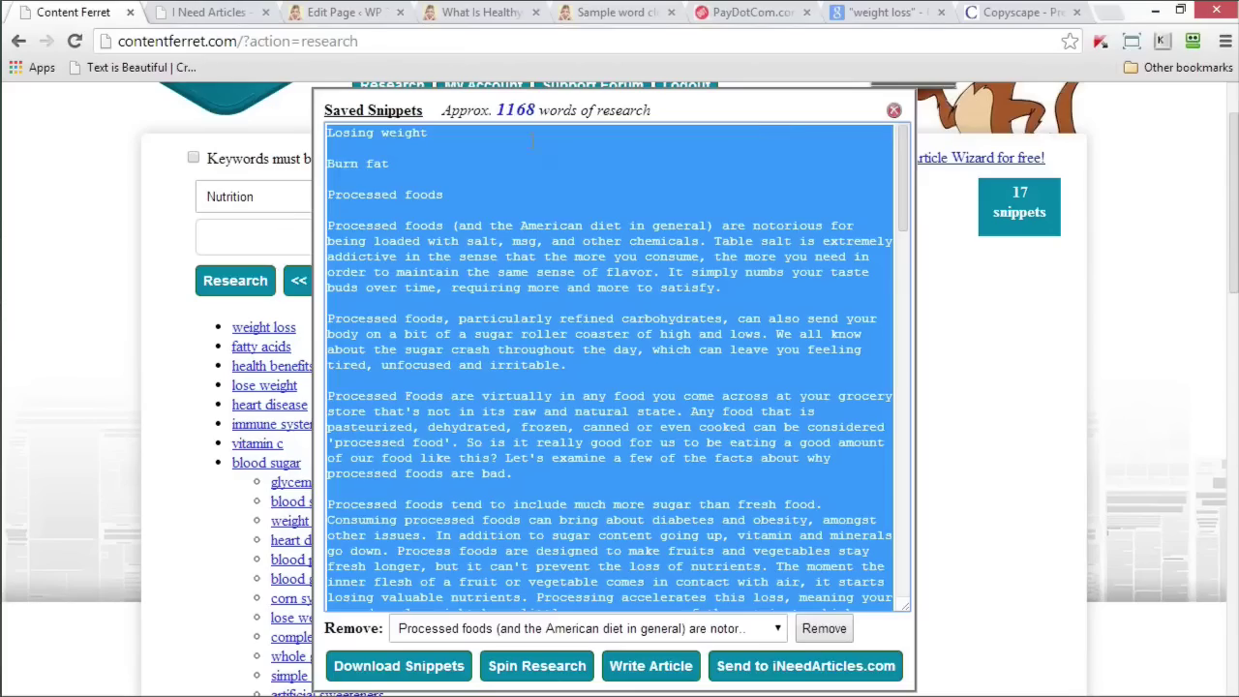
- Close the saved snippets, view the sample word cloud page, and open the article dashboard on the iNeedArticles page
{"action": "left_click", "coordinate": [894, 112]}
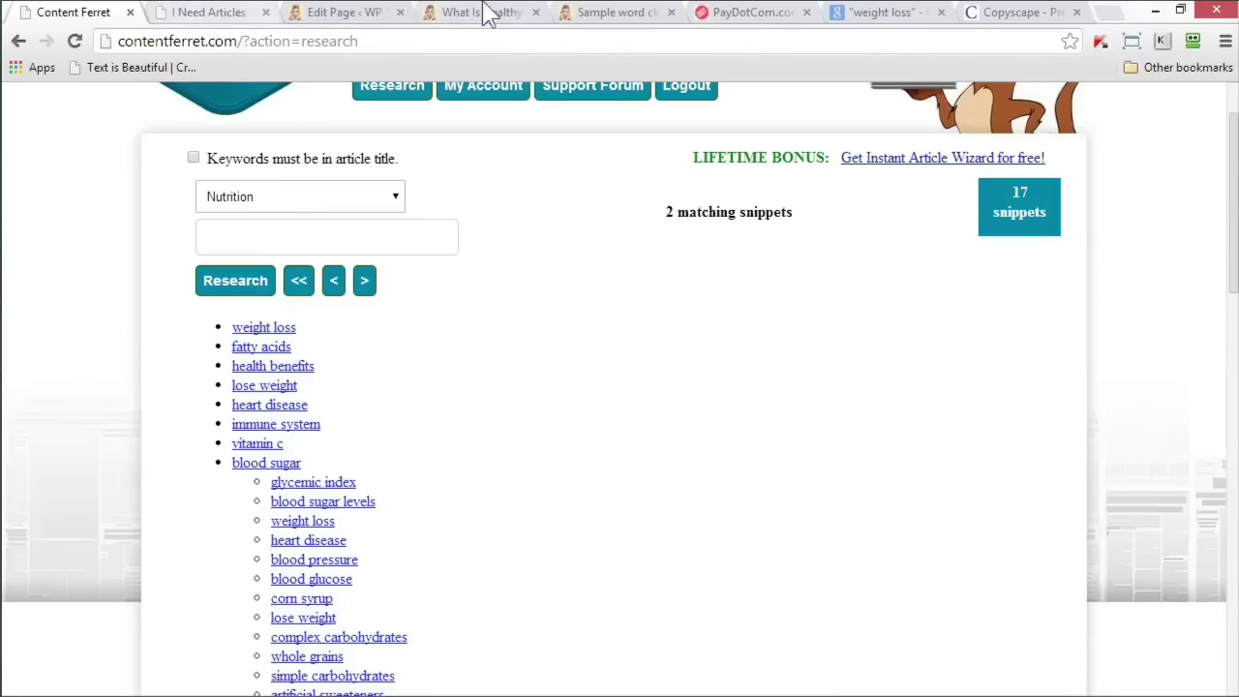
{"action": "left_click", "coordinate": [615, 12]}
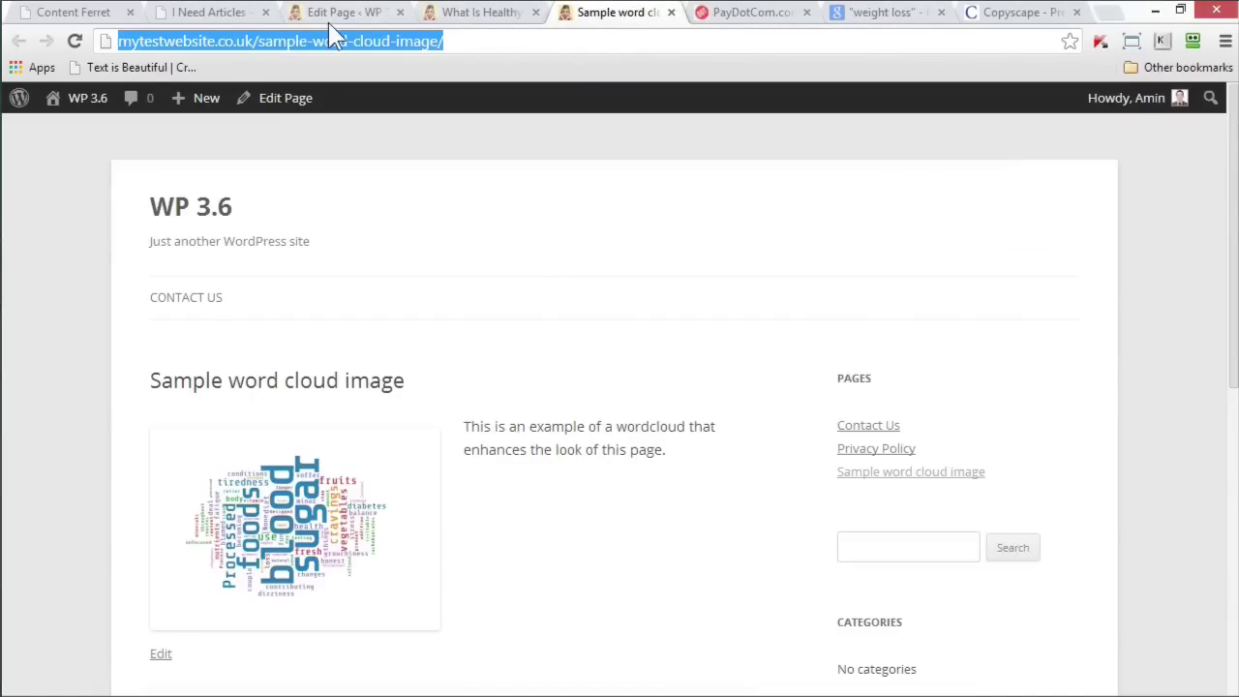
{"action": "left_click", "coordinate": [207, 13]}
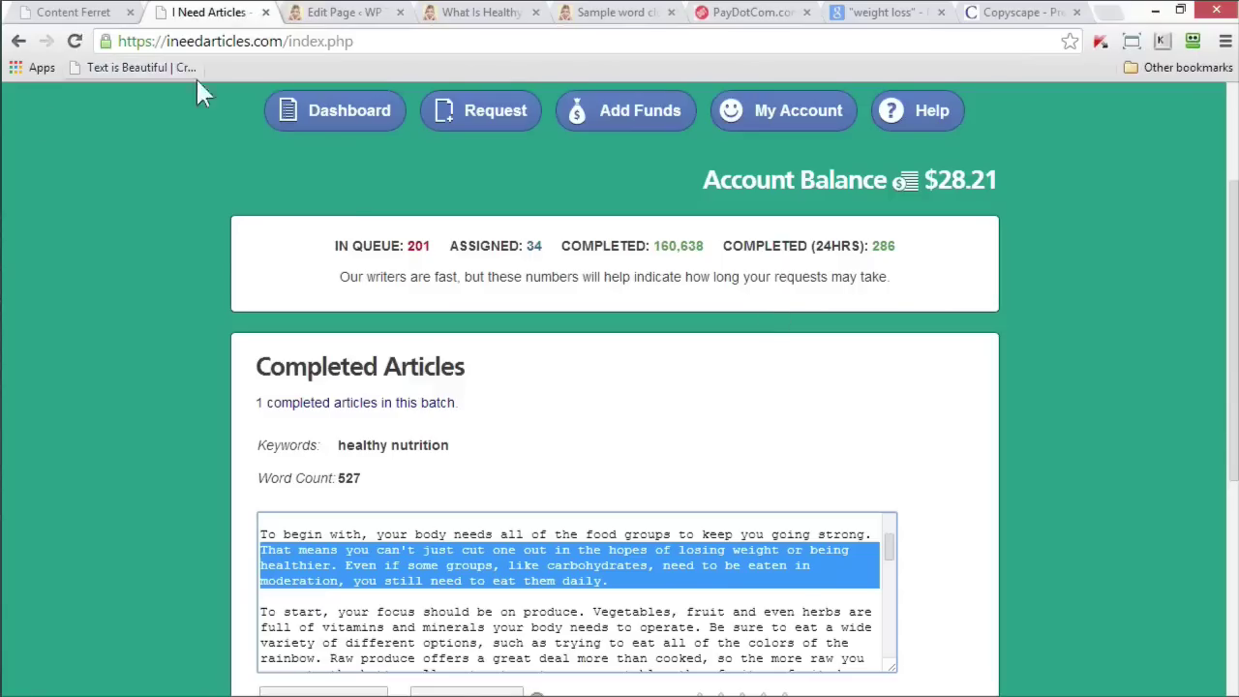
{"action": "left_click", "coordinate": [306, 110]}
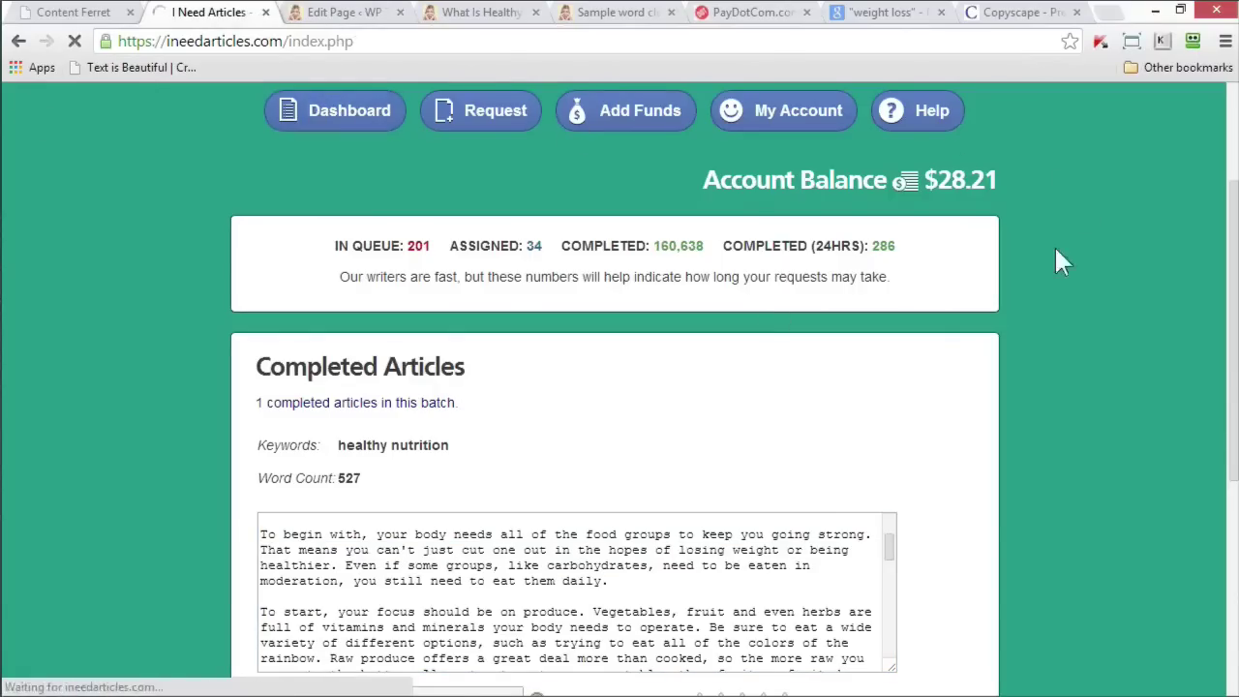
{"action": "scroll", "coordinate": [1050, 249], "scroll_direction": "down", "scroll_amount": 2}
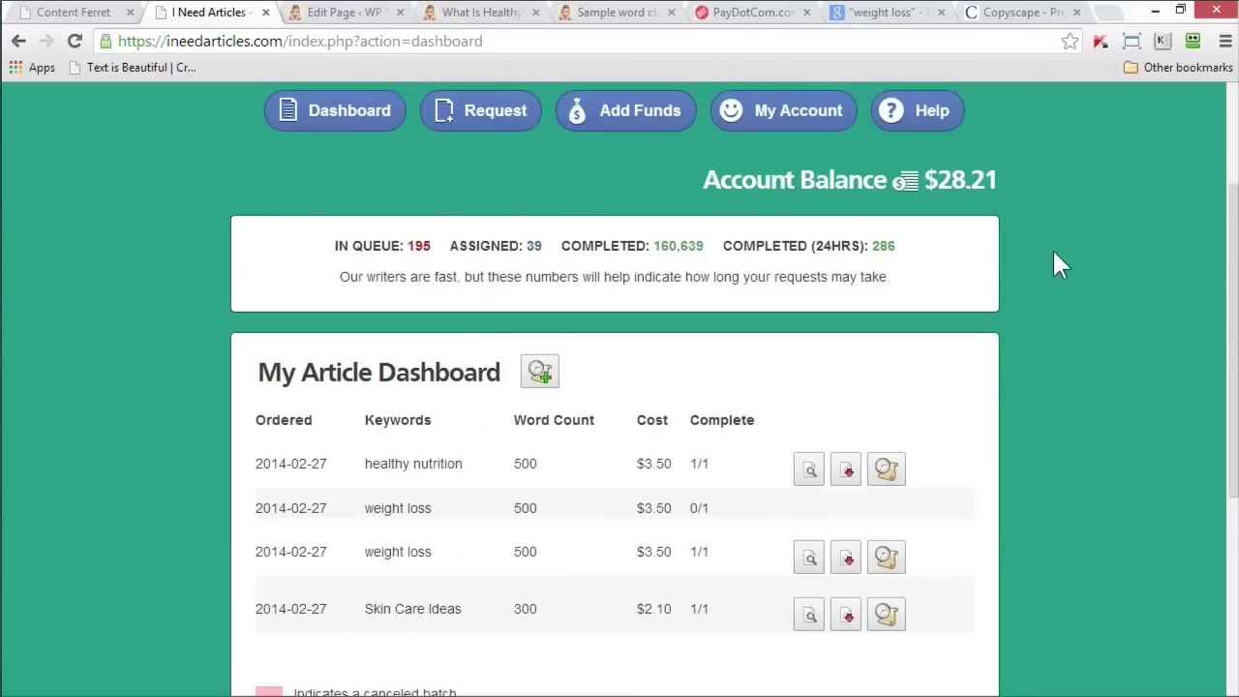
{"action": "right_click", "coordinate": [1053, 248]}
{"action": "left_click", "coordinate": [1109, 306]}
- Open the Text is Beautiful create page at textisbeautiful.net/create/ in a new browser tab
{"action": "key", "text": "ctrl+t"}
{"action": "type", "text": "text"}
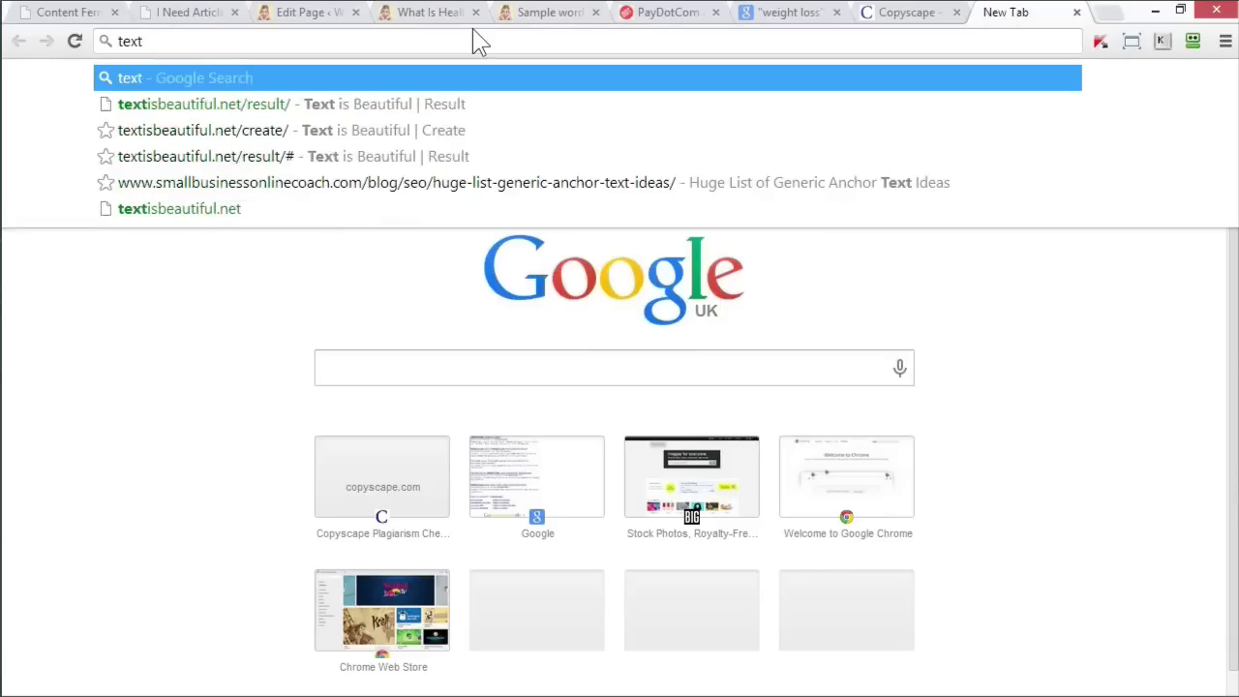
{"action": "key", "text": "Down"}
{"action": "key", "text": "Down"}
{"action": "key", "text": "Return"}
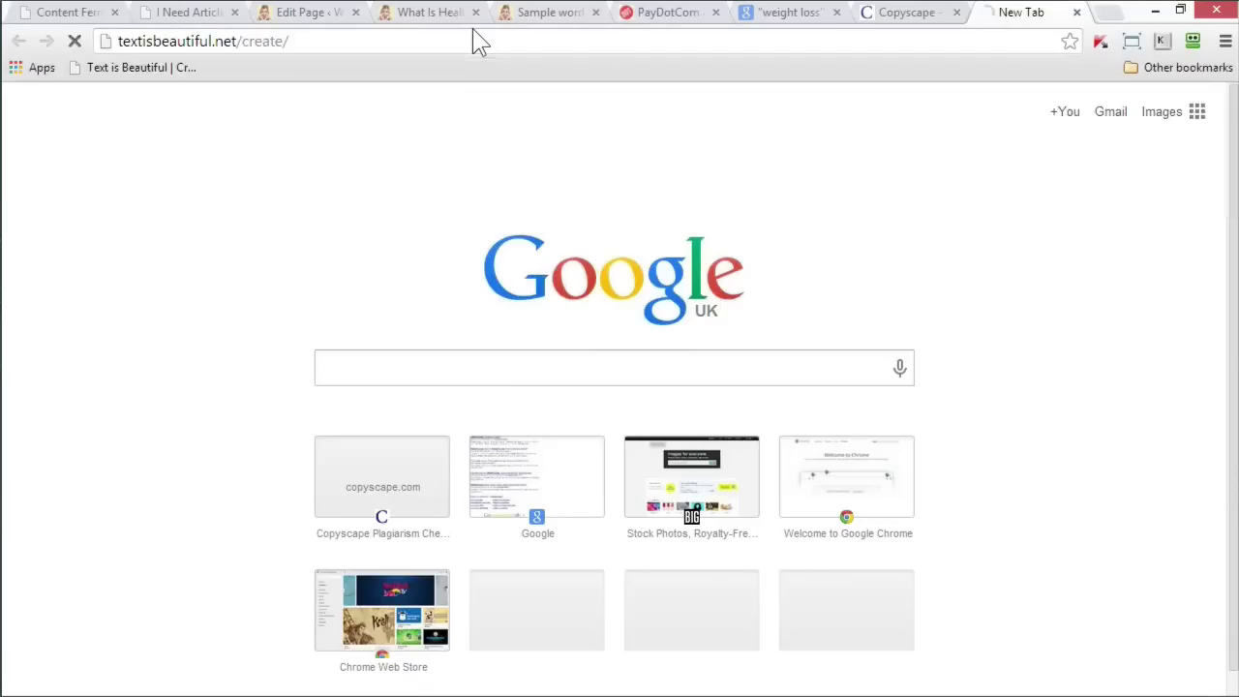
{"action": "left_click", "coordinate": [344, 43]}
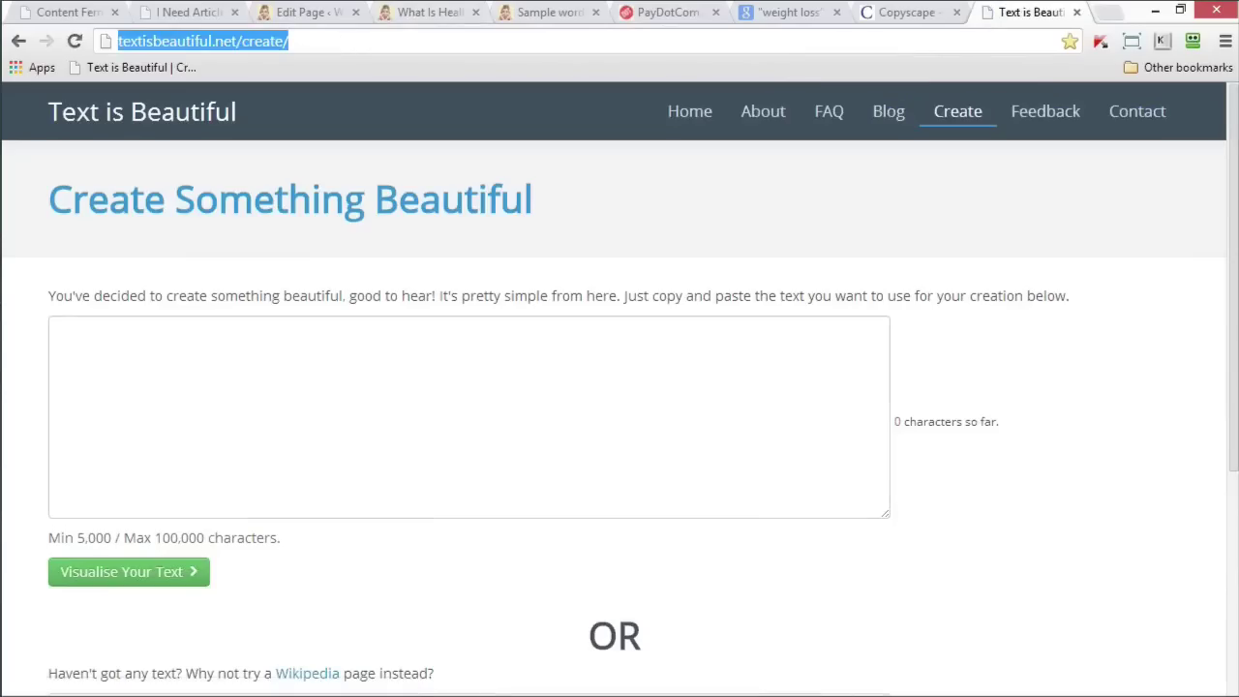
{"action": "key", "text": "alt+Tab"}
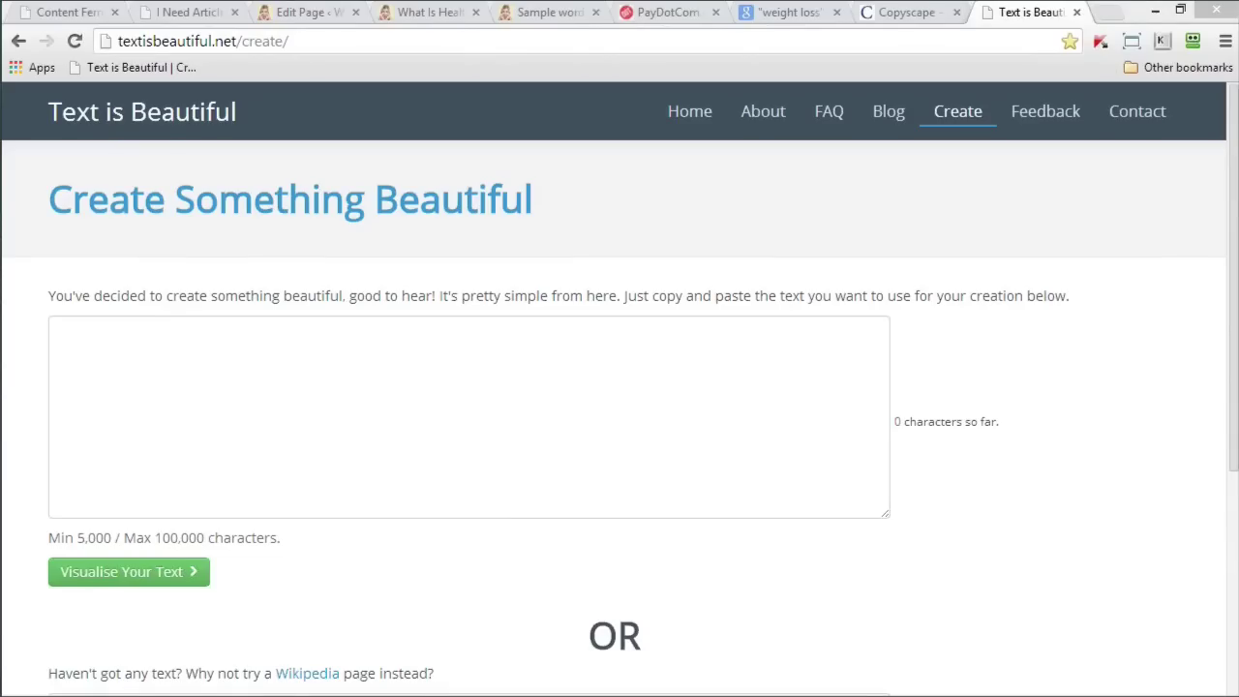
- Return to the Content Ferret page and list the Nutrition snippets for the keyword "weight loss"
{"action": "left_click", "coordinate": [60, 12]}
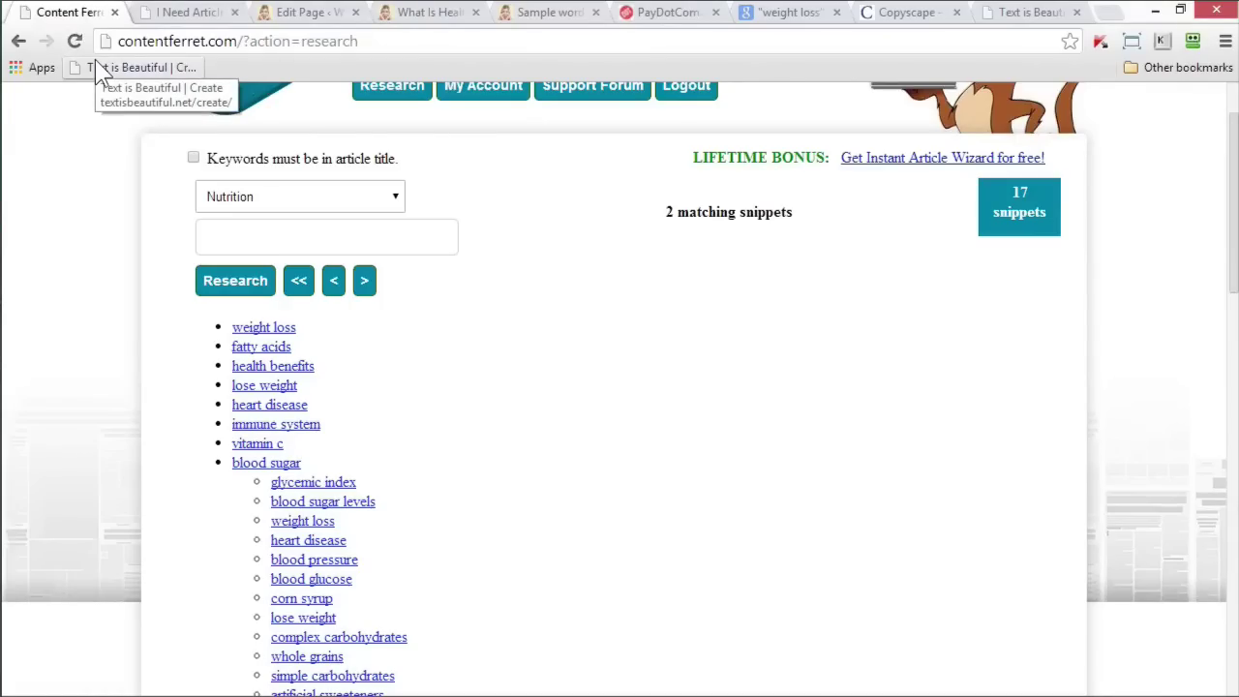
{"action": "left_click", "coordinate": [393, 200]}
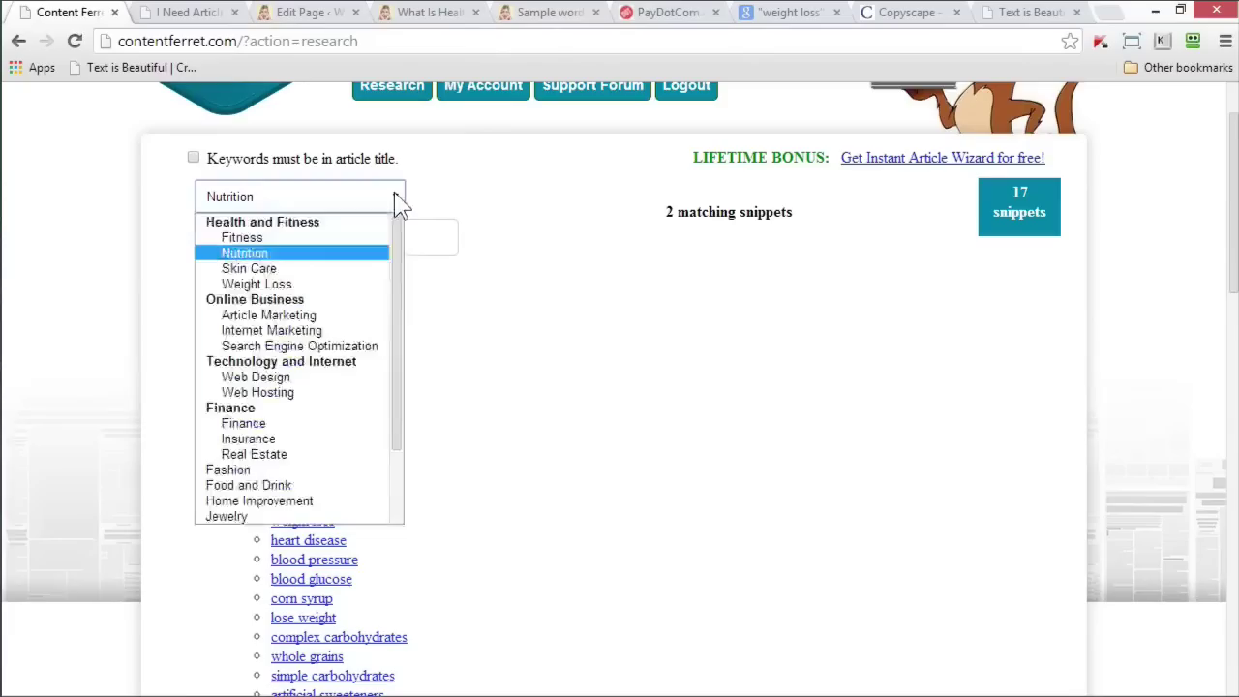
{"action": "left_click", "coordinate": [405, 237]}
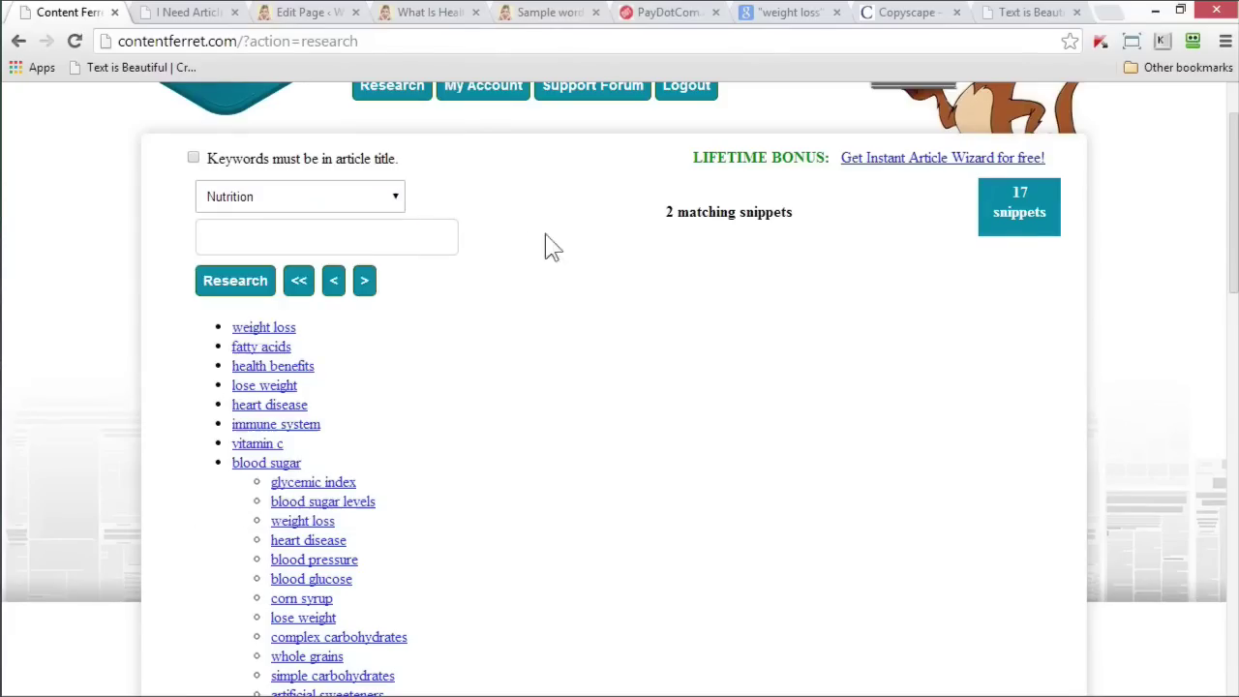
{"action": "left_click", "coordinate": [263, 334]}
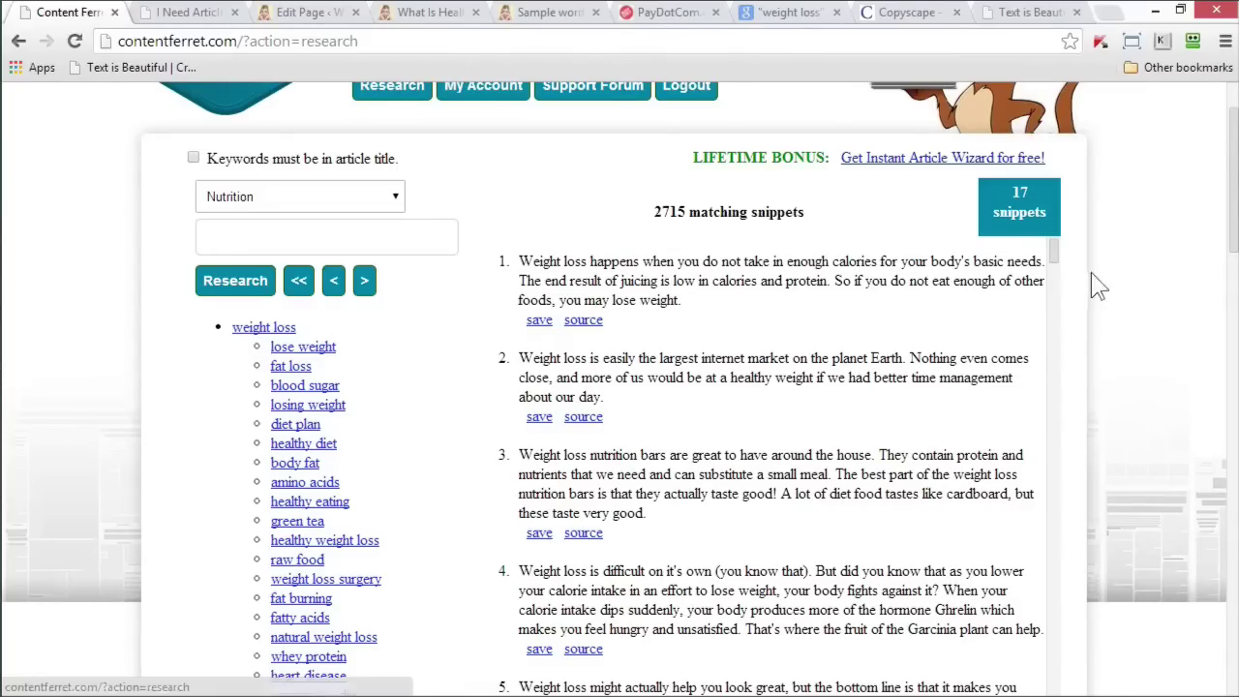
- Open the saved snippets, review their word count and text, and remove the snippet beginning "When making up your snack and meal shopping list"
{"action": "left_click", "coordinate": [1027, 207]}
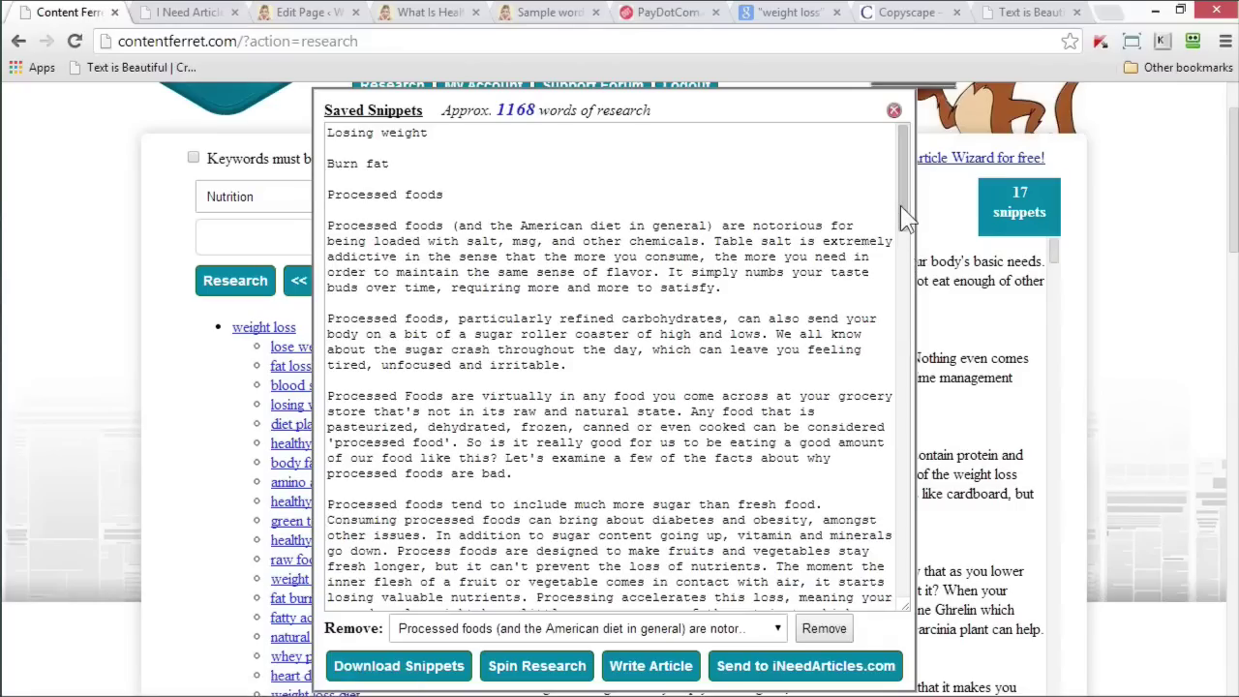
{"action": "left_click_drag", "start_coordinate": [901, 205], "coordinate": [901, 198]}
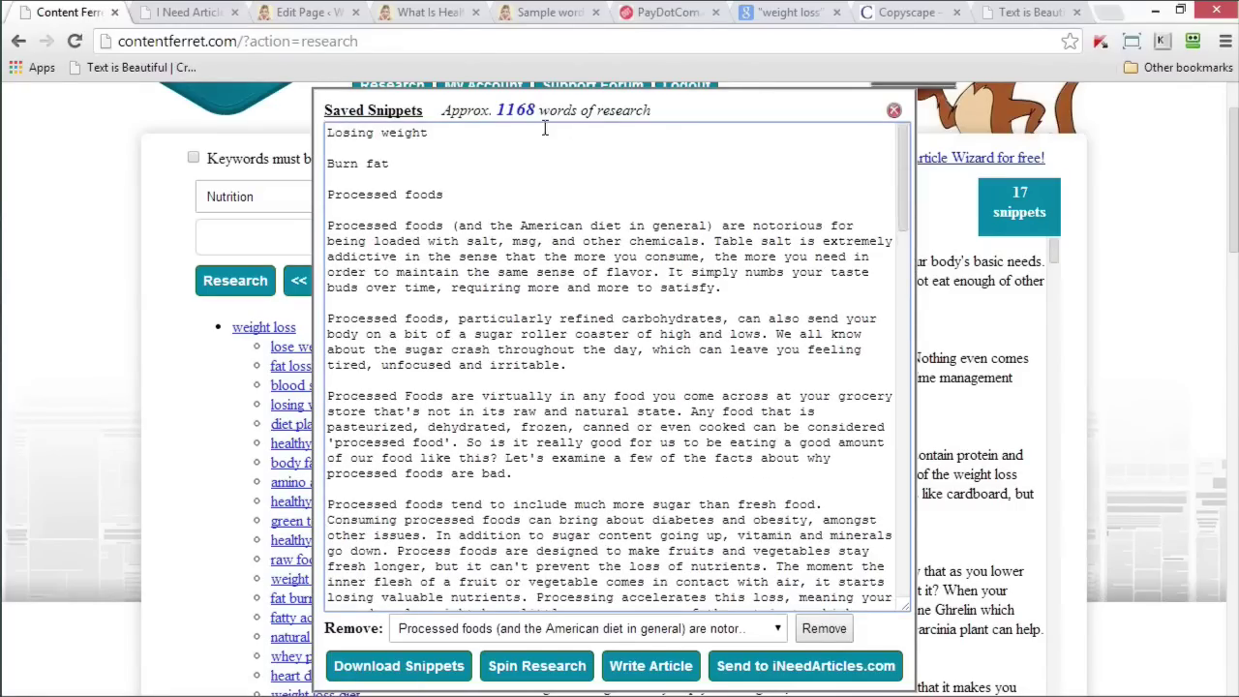
{"action": "left_click_drag", "start_coordinate": [497, 110], "coordinate": [547, 113]}
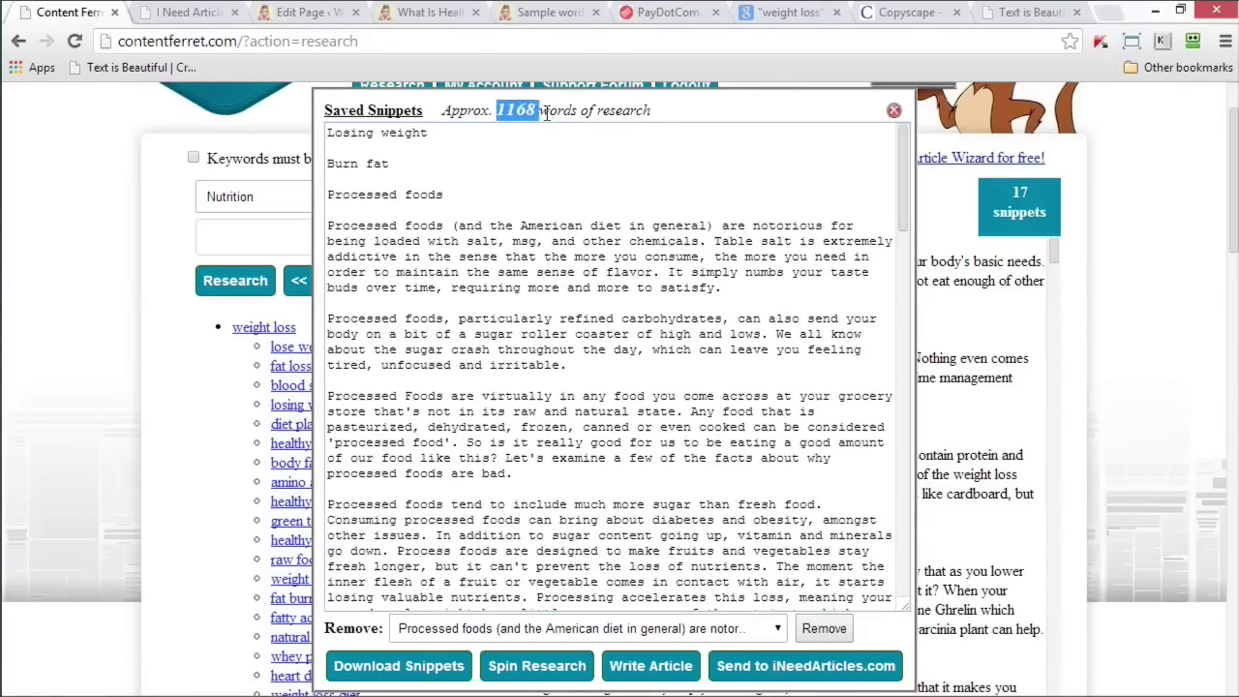
{"action": "left_click", "coordinate": [726, 226]}
{"action": "scroll", "coordinate": [755, 436], "scroll_direction": "down", "scroll_amount": 1}
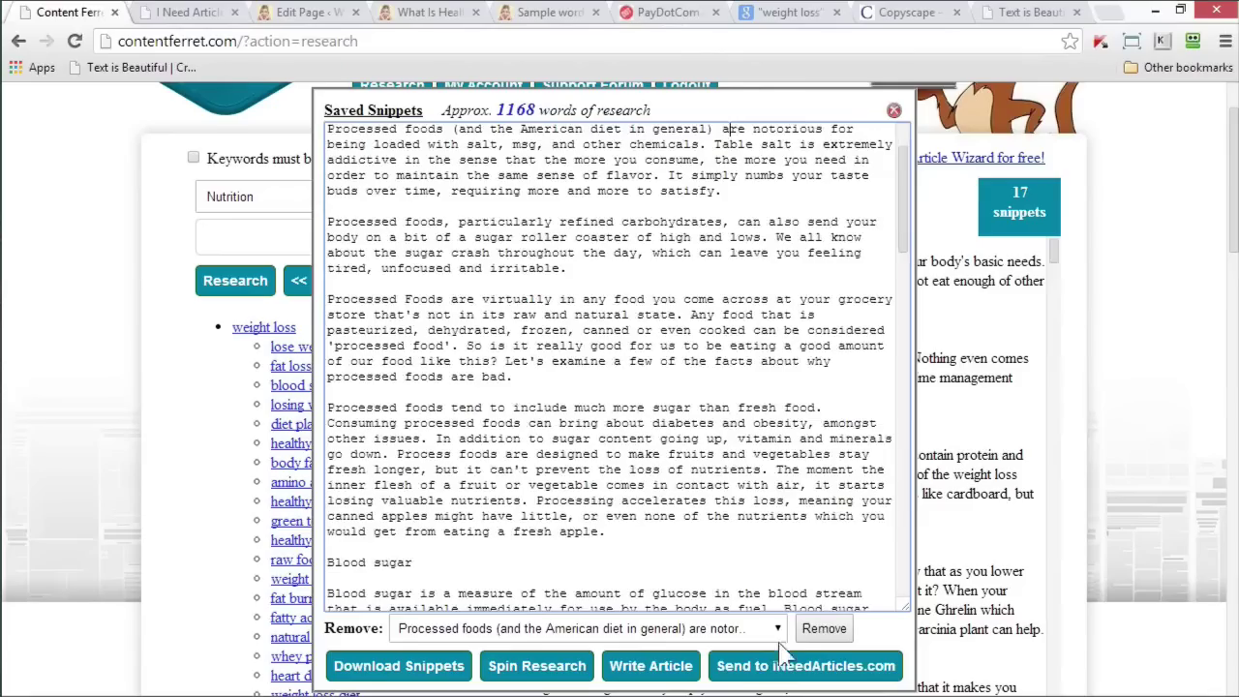
{"action": "left_click", "coordinate": [784, 626]}
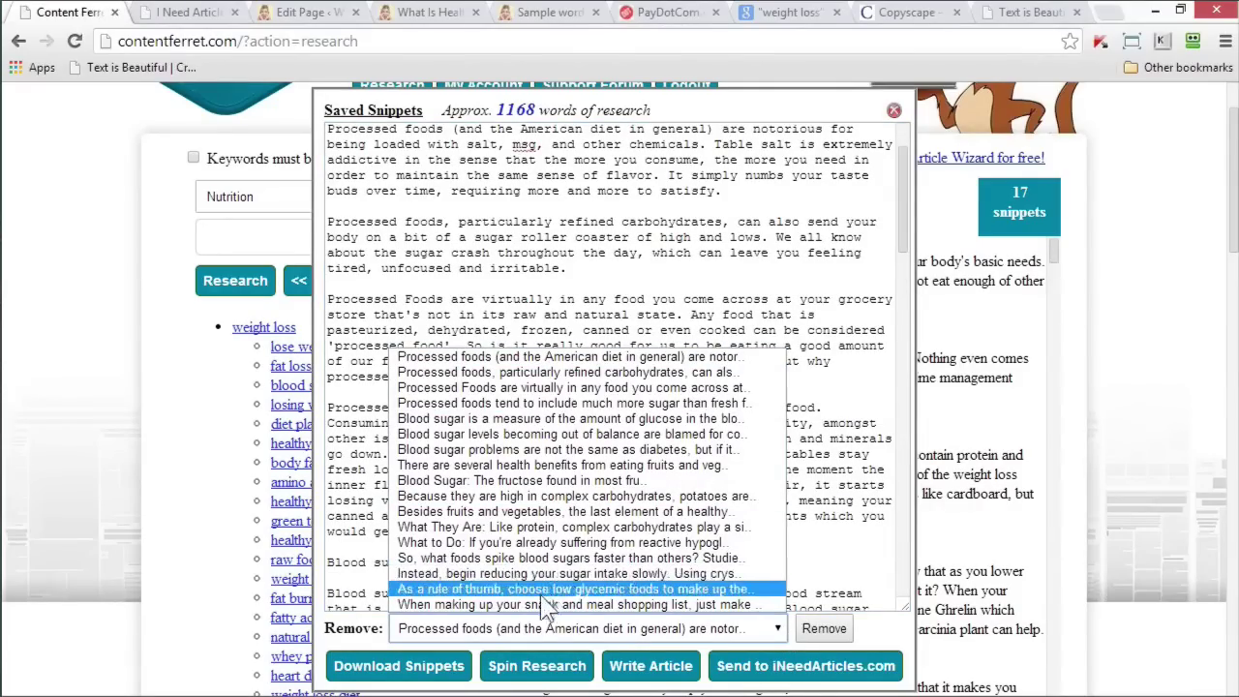
{"action": "left_click", "coordinate": [538, 602]}
{"action": "left_click", "coordinate": [824, 628]}
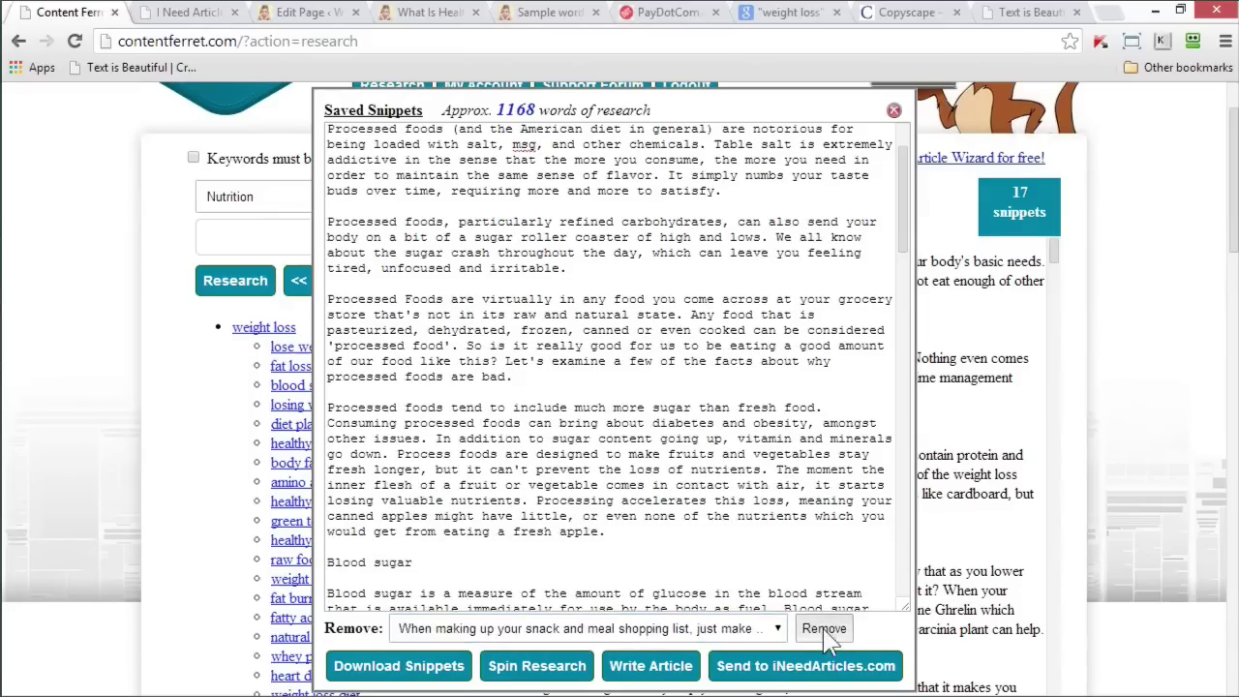
- Start writing an article from the research and enter "Processed foods are not good for you" beside the first Processed foods snippet
{"action": "left_click", "coordinate": [657, 666]}
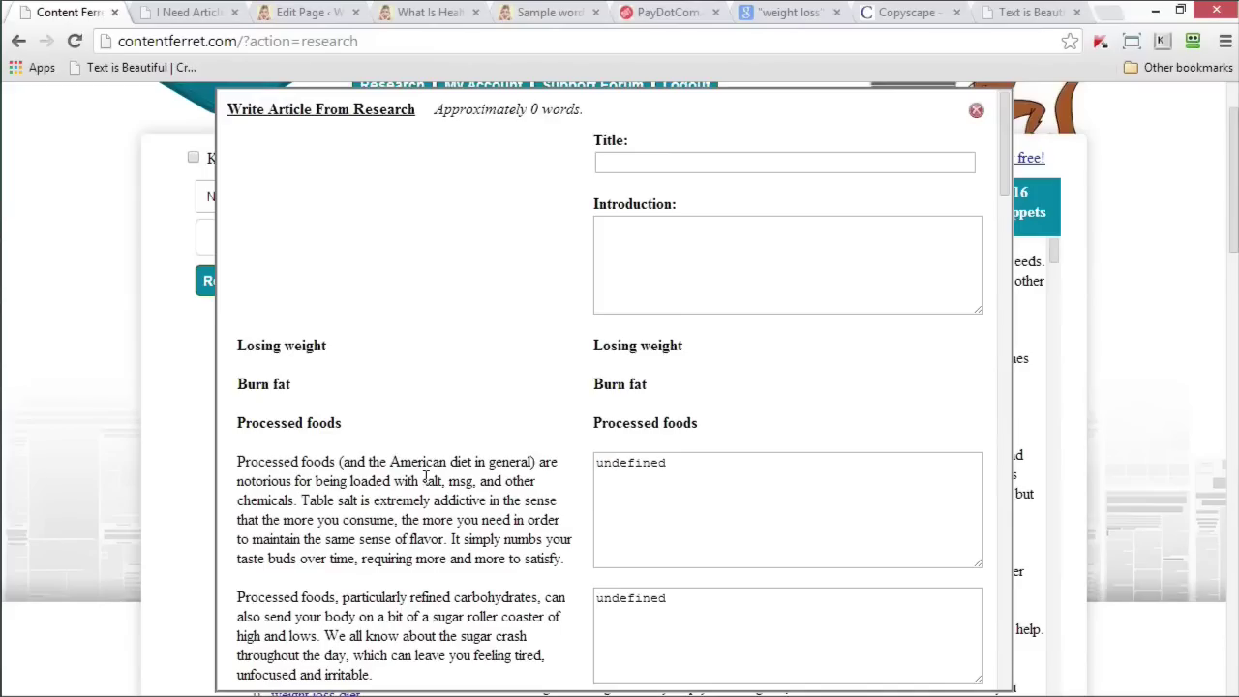
{"action": "left_click", "coordinate": [734, 471]}
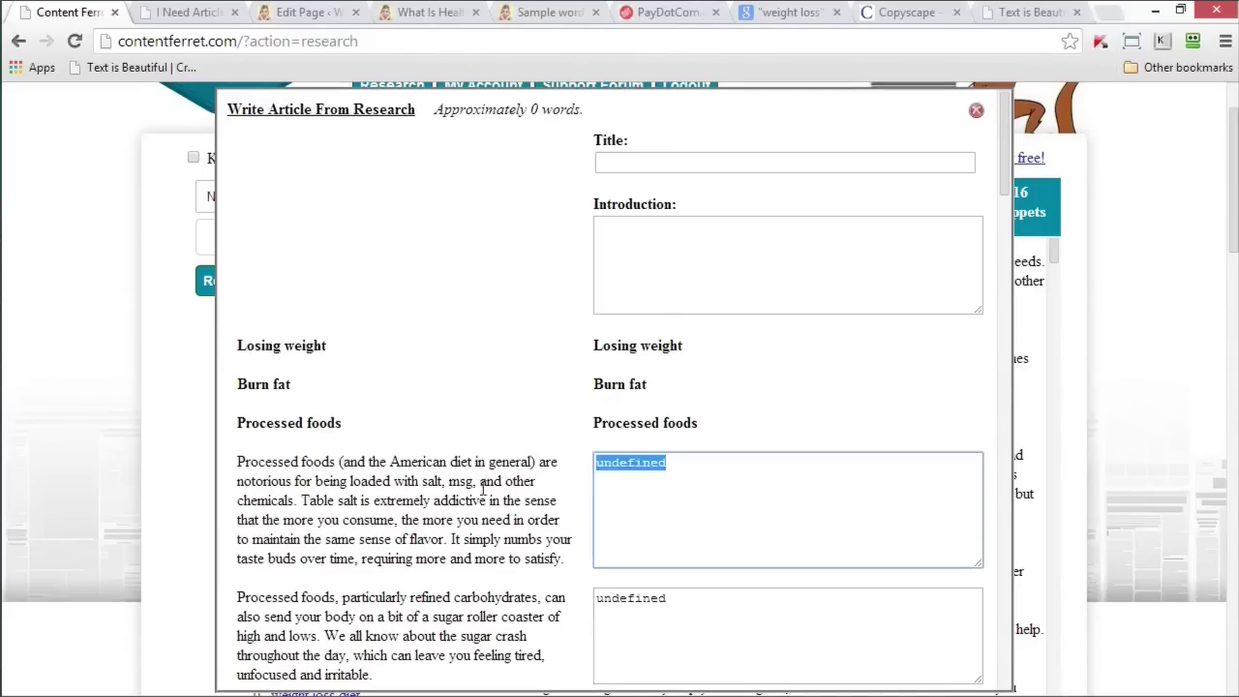
{"action": "type", "text": "Proceess"}
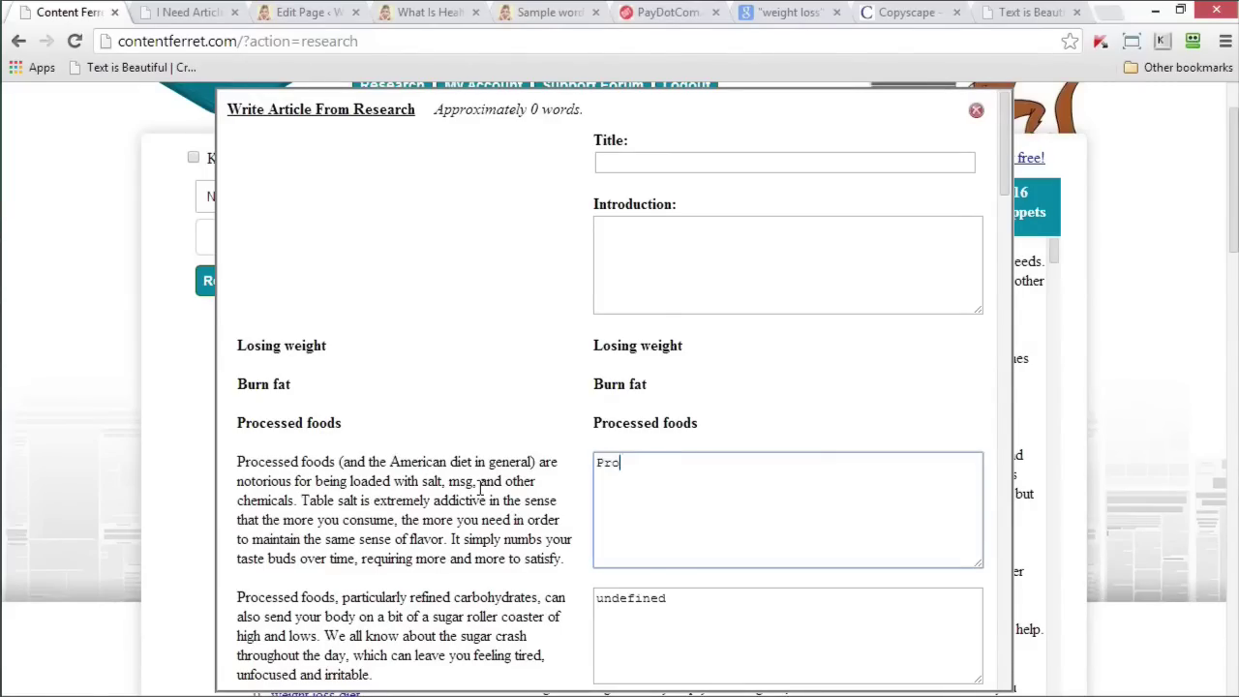
{"action": "key", "text": "BackSpace"}
{"action": "key", "text": "BackSpace"}
{"action": "type", "text": "ss"}
{"action": "key", "text": "BackSpace"}
{"action": "key", "text": "BackSpace"}
{"action": "key", "text": "BackSpace"}
{"action": "type", "text": "ssed foods are not good for you"}
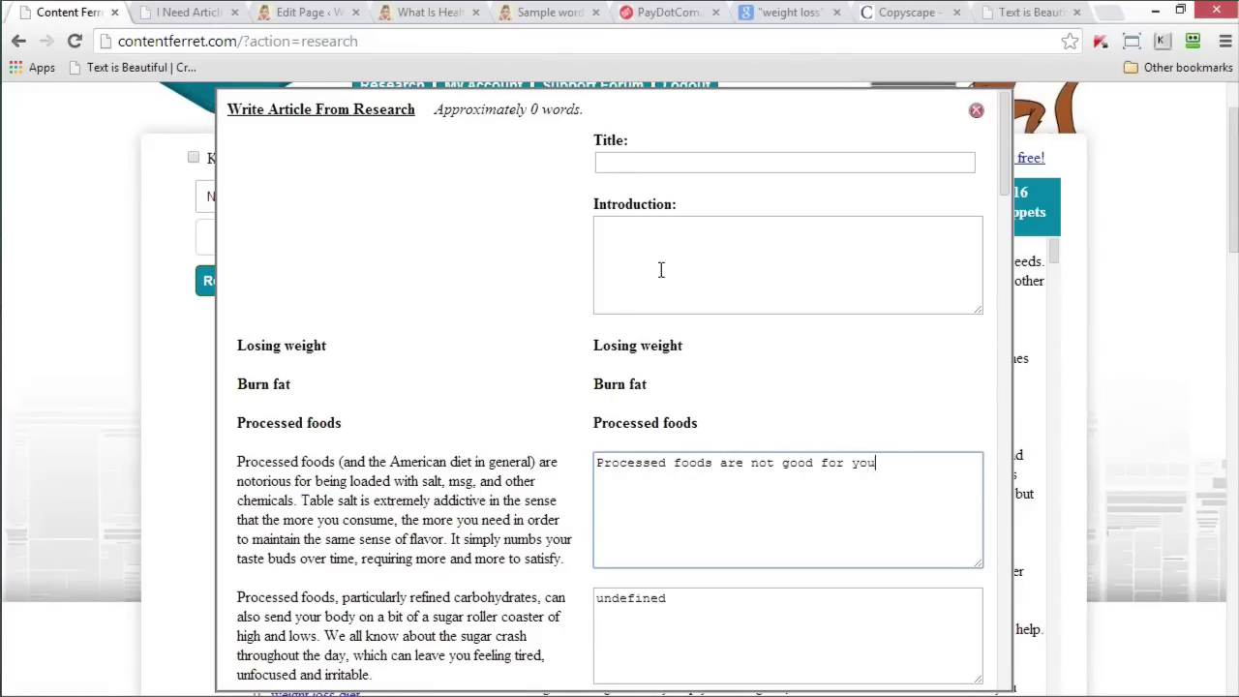
- Look through the article-writing form down to its conclusion field and download and spin options, and close the form
{"action": "left_click", "coordinate": [1006, 170]}
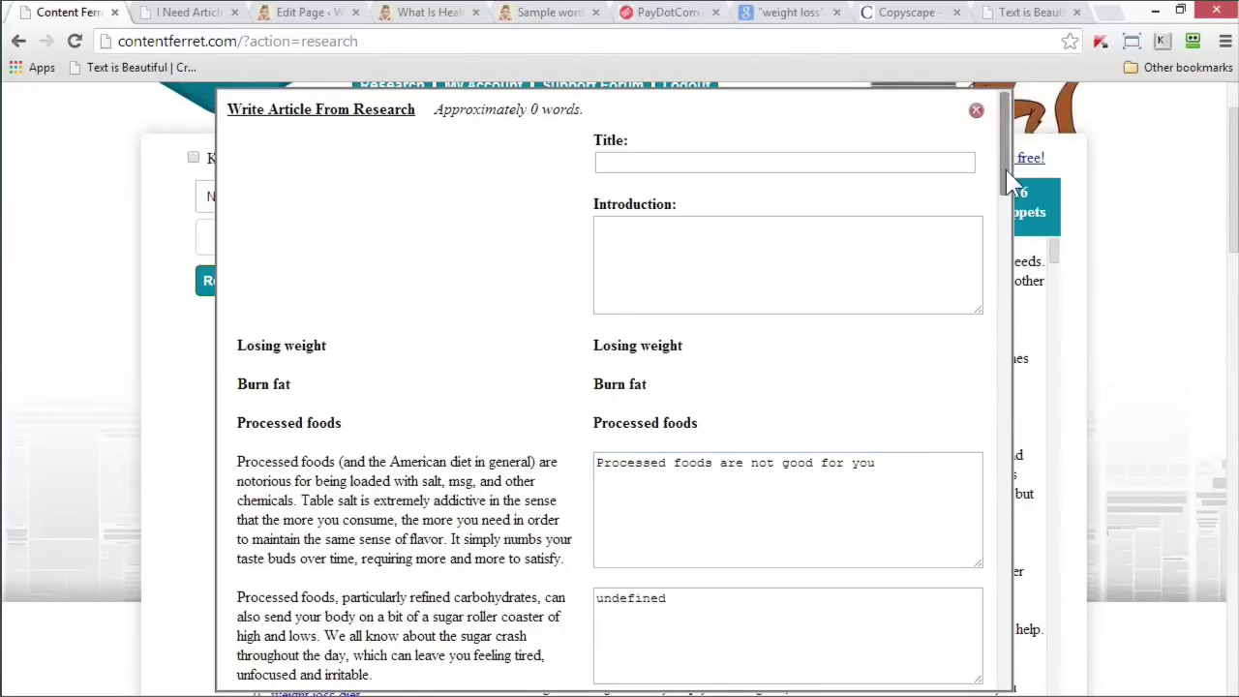
{"action": "left_click_drag", "start_coordinate": [1006, 169], "coordinate": [1006, 171]}
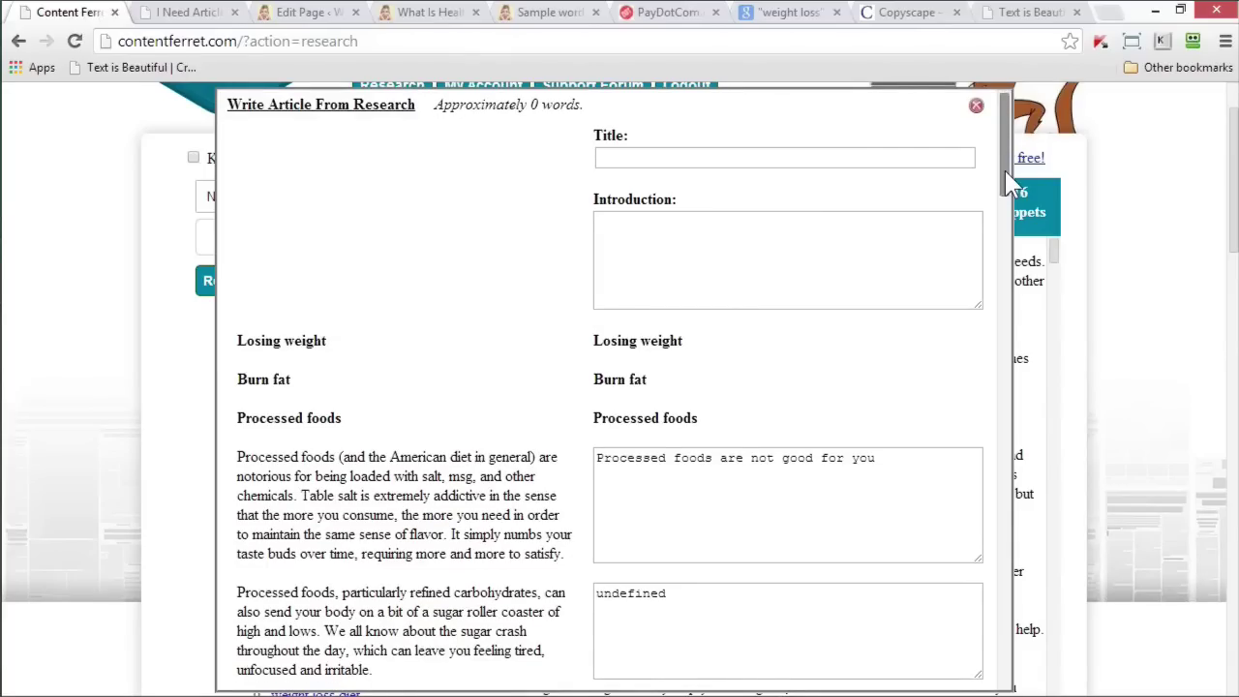
{"action": "left_click_drag", "start_coordinate": [1005, 171], "coordinate": [968, 650]}
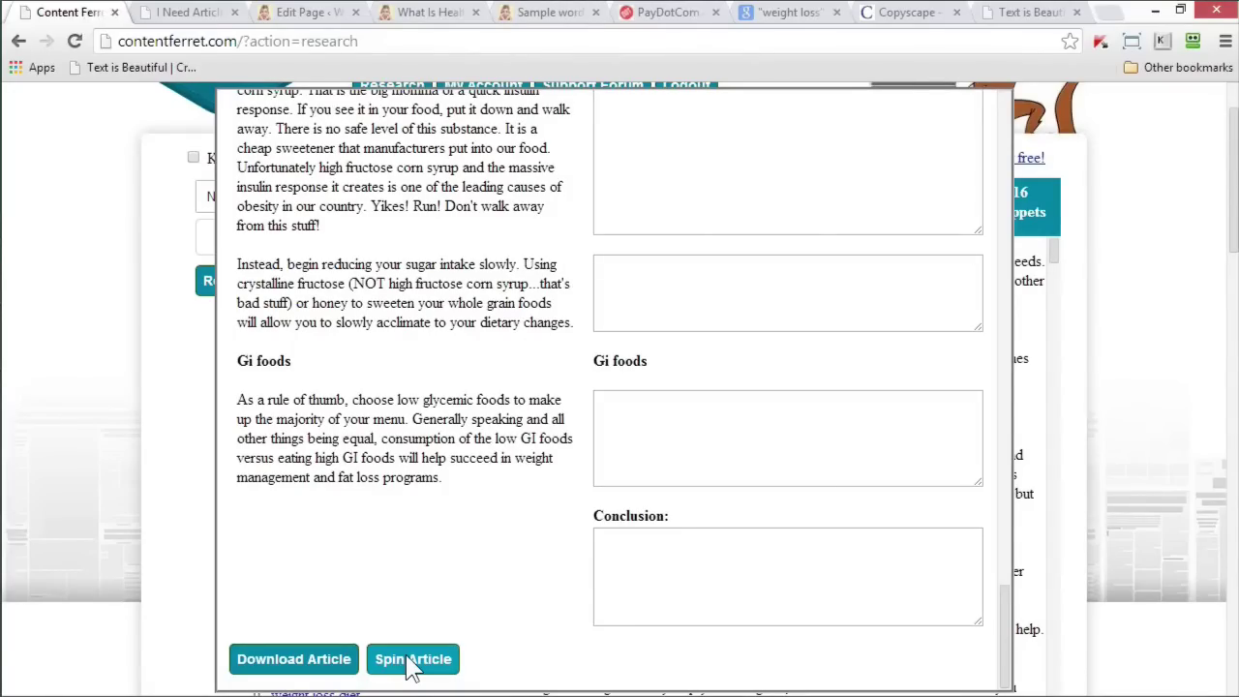
{"action": "scroll", "coordinate": [979, 221], "scroll_direction": "up", "scroll_amount": 1}
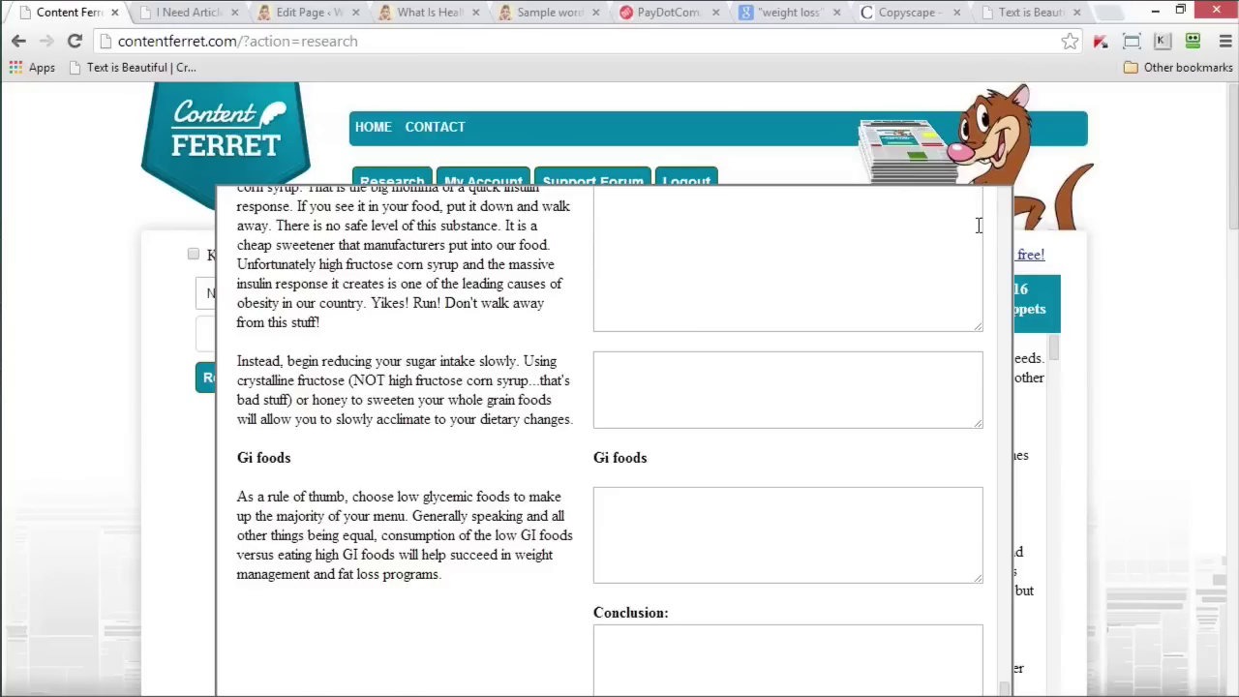
{"action": "scroll", "coordinate": [979, 225], "scroll_direction": "up", "scroll_amount": 15}
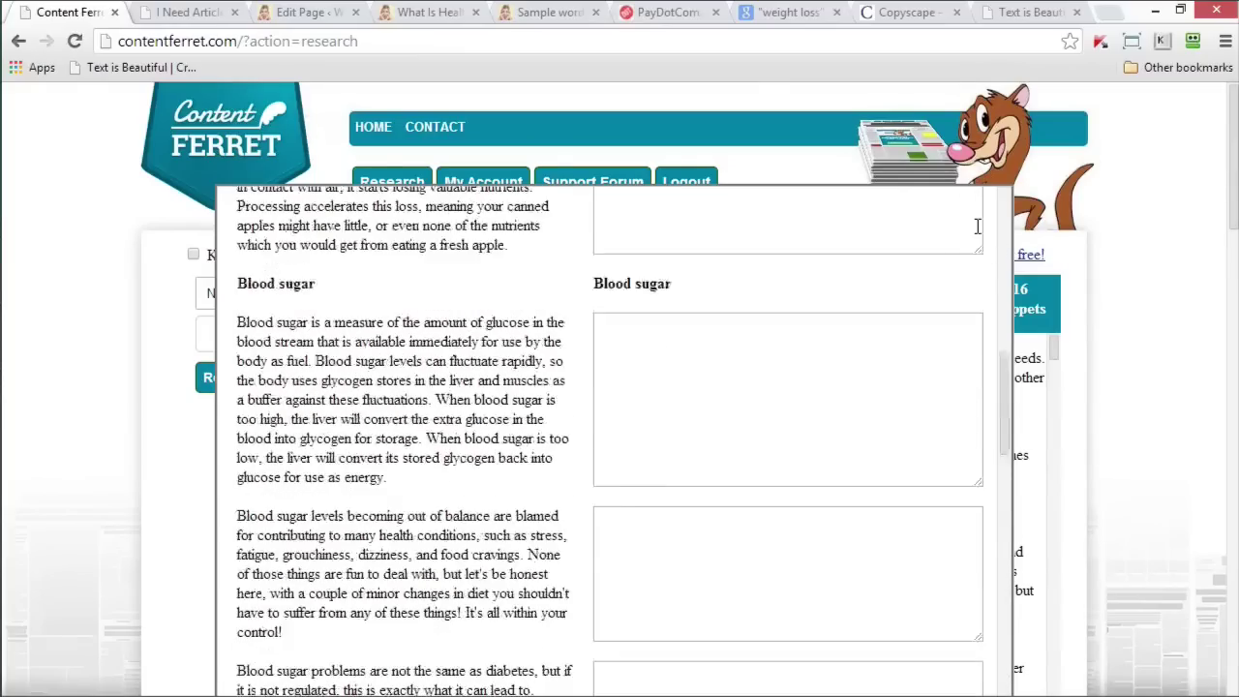
{"action": "scroll", "coordinate": [978, 226], "scroll_direction": "up", "scroll_amount": 10}
{"action": "left_click", "coordinate": [974, 210]}
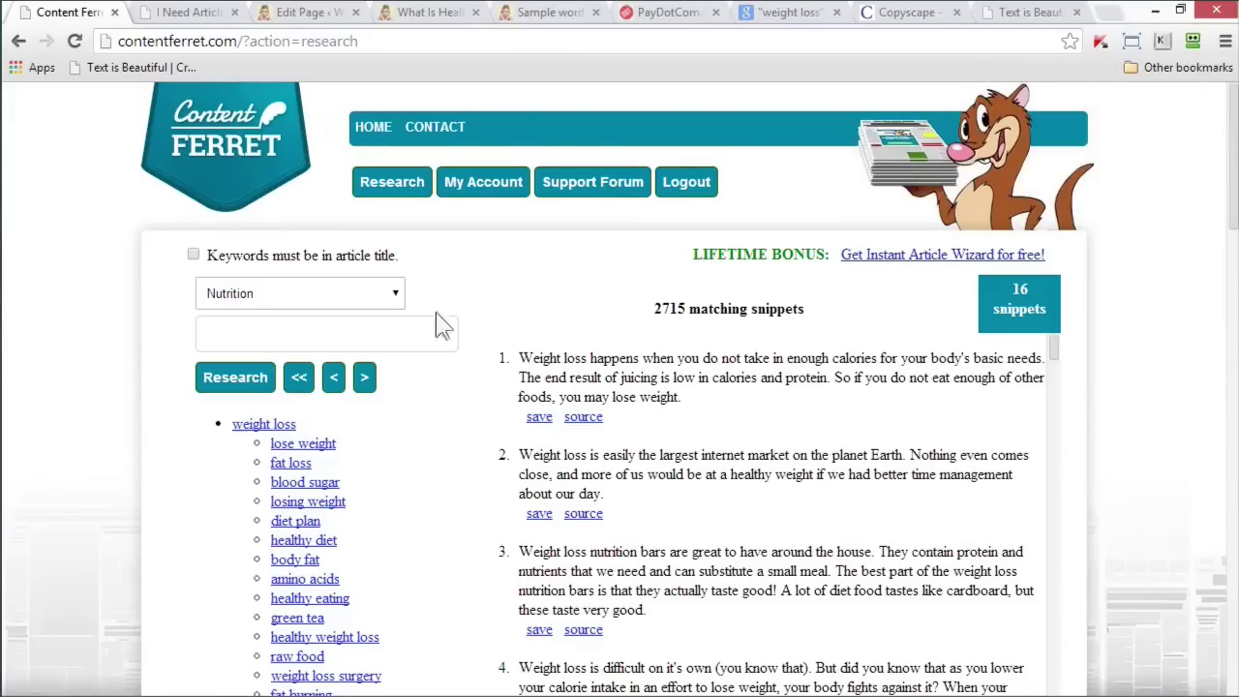
- Switch the research category to Internet Marketing and browse the first three pages of its keyword list
{"action": "left_click", "coordinate": [397, 294]}
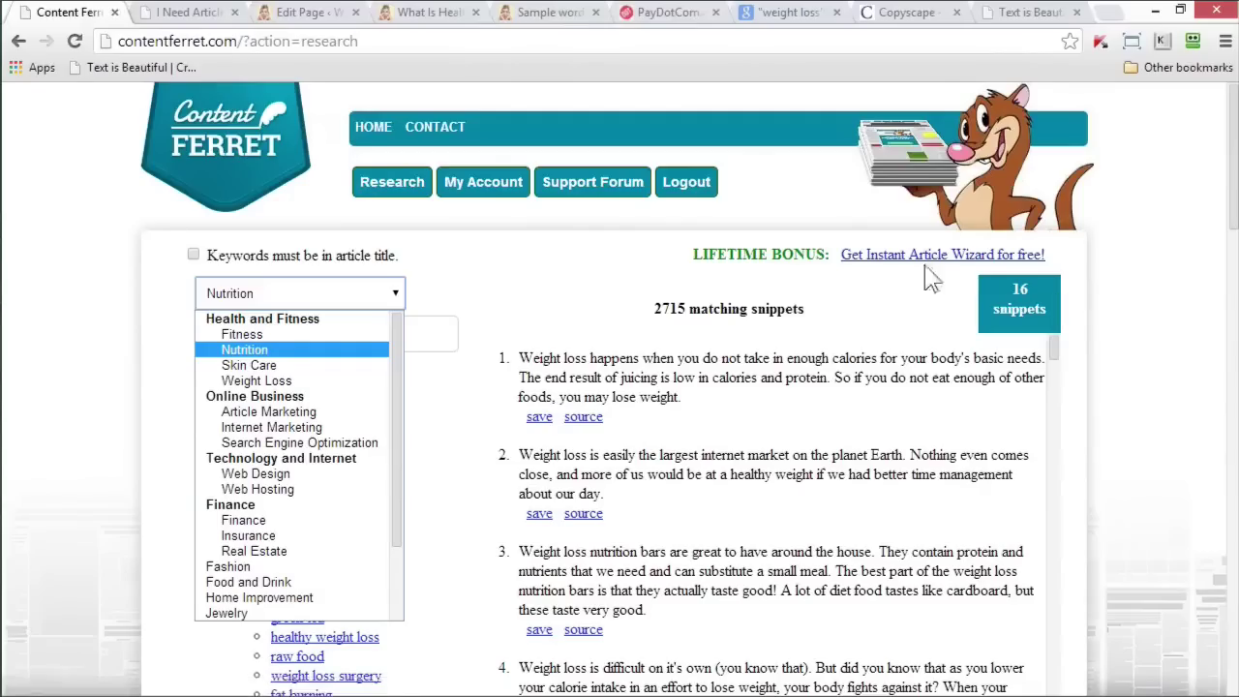
{"action": "left_click", "coordinate": [263, 431]}
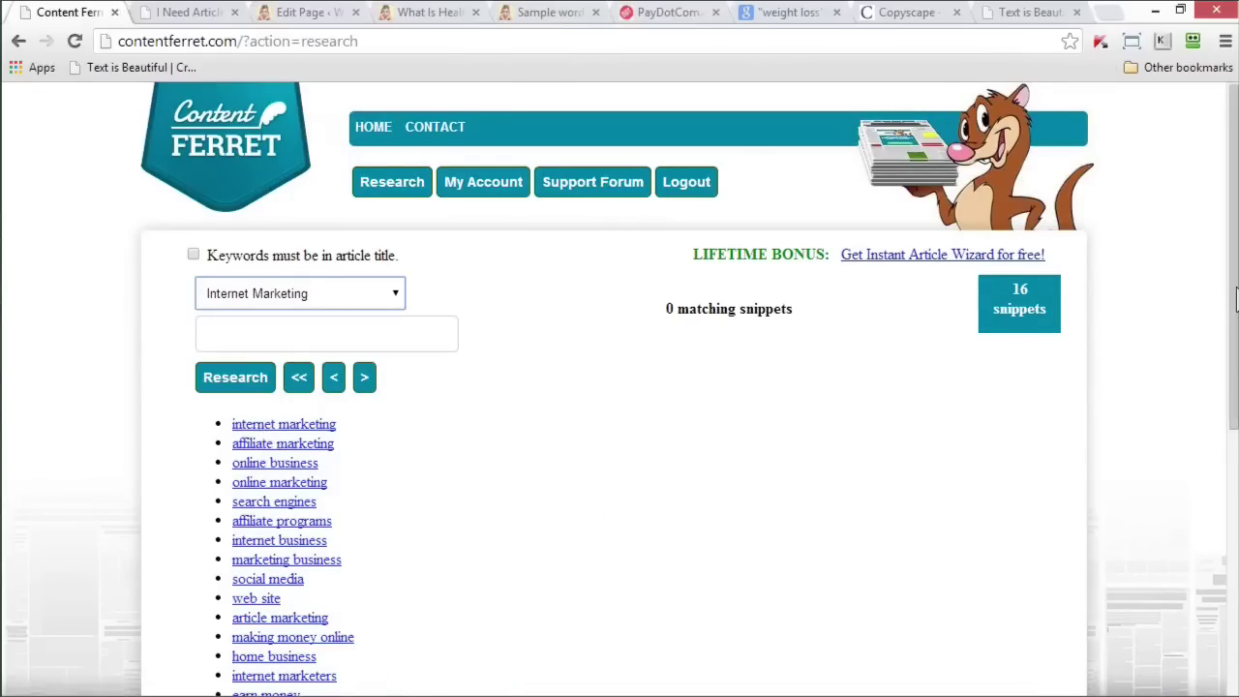
{"action": "left_click_drag", "start_coordinate": [1237, 303], "coordinate": [1226, 449]}
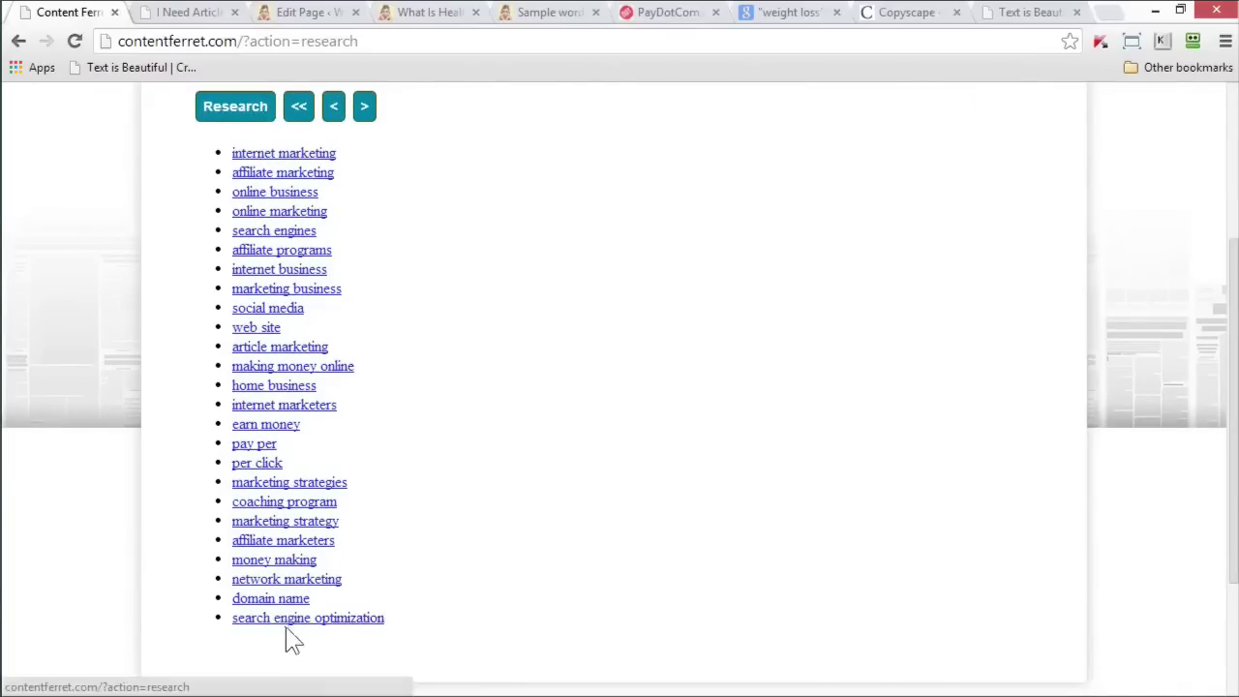
{"action": "left_click", "coordinate": [366, 114]}
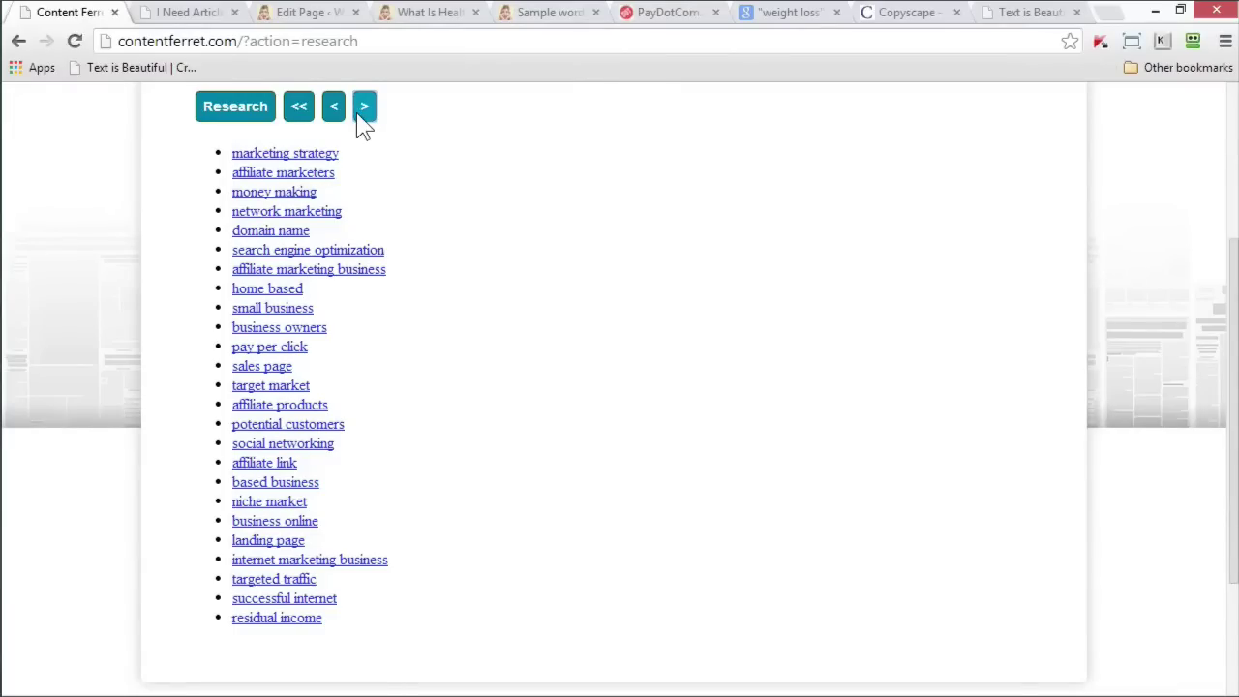
{"action": "left_click", "coordinate": [363, 111]}
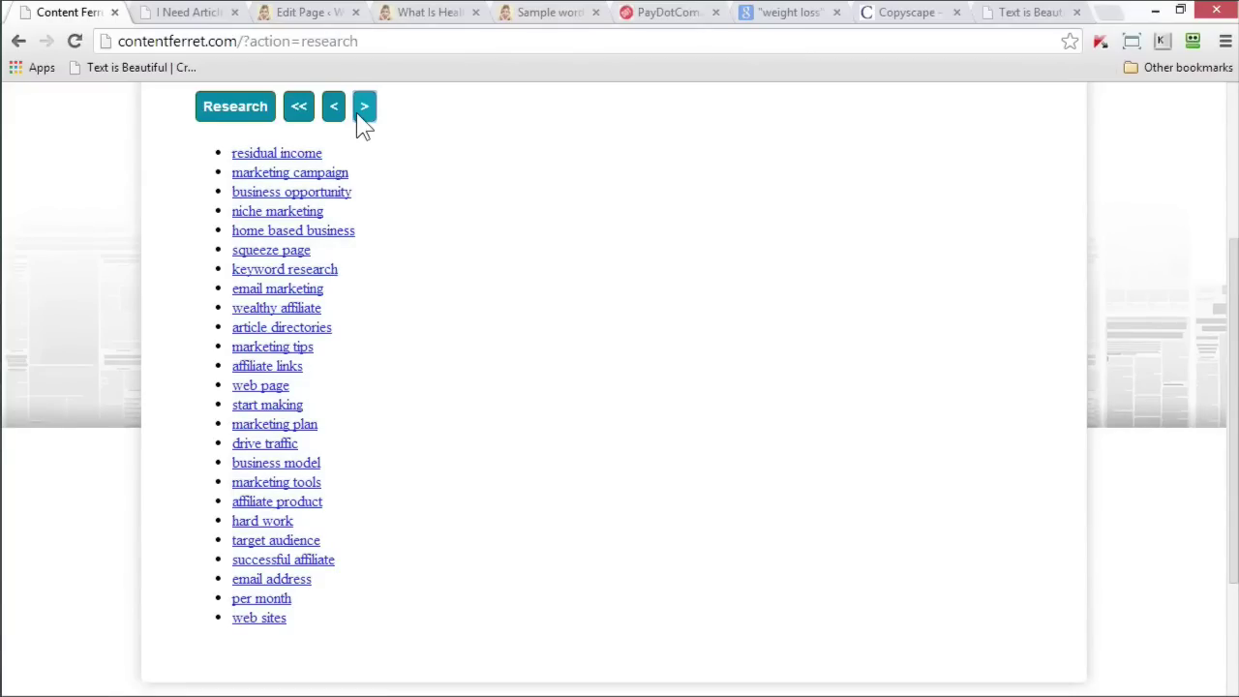
{"action": "scroll", "coordinate": [386, 229], "scroll_direction": "up", "scroll_amount": 3}
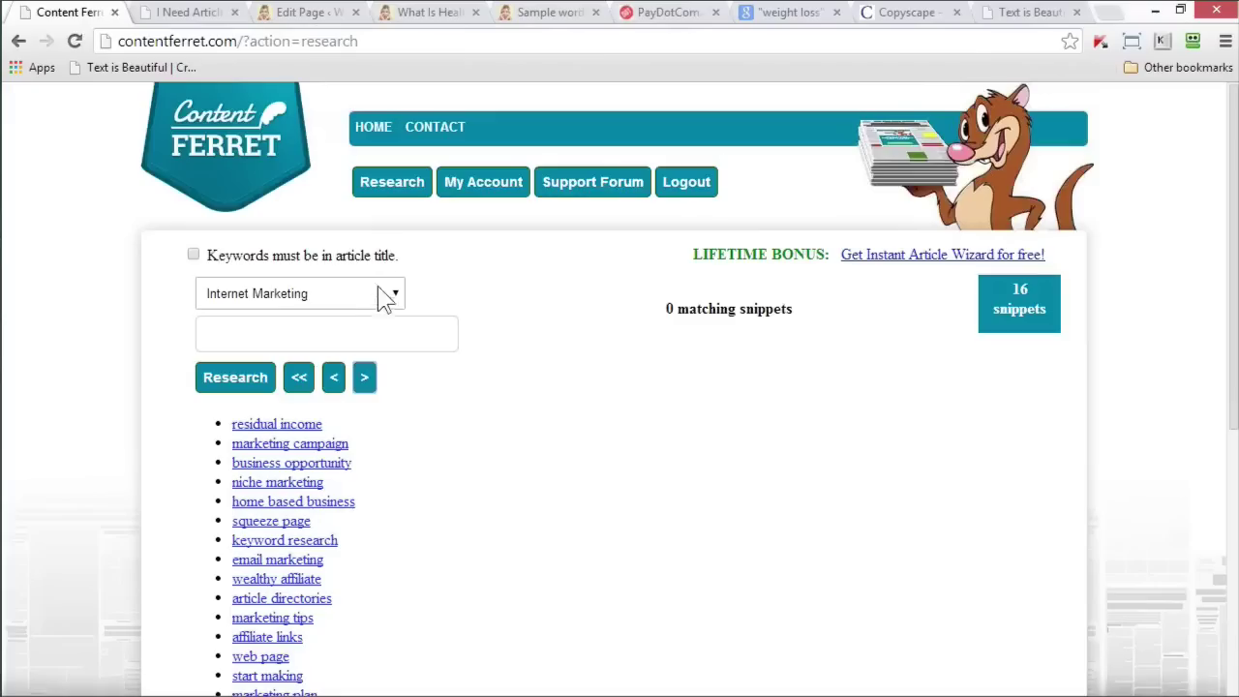
- Switch the research category to Finance and browse the first two pages of its keyword list
{"action": "left_click", "coordinate": [387, 300]}
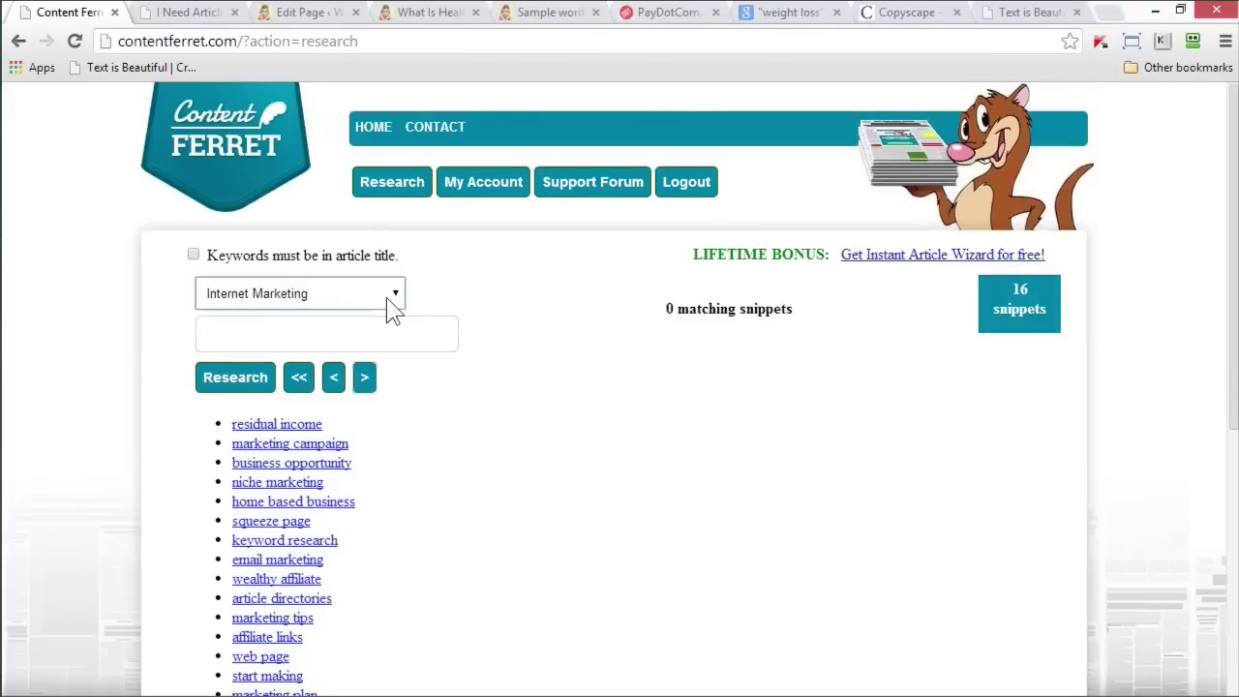
{"action": "left_click", "coordinate": [272, 523]}
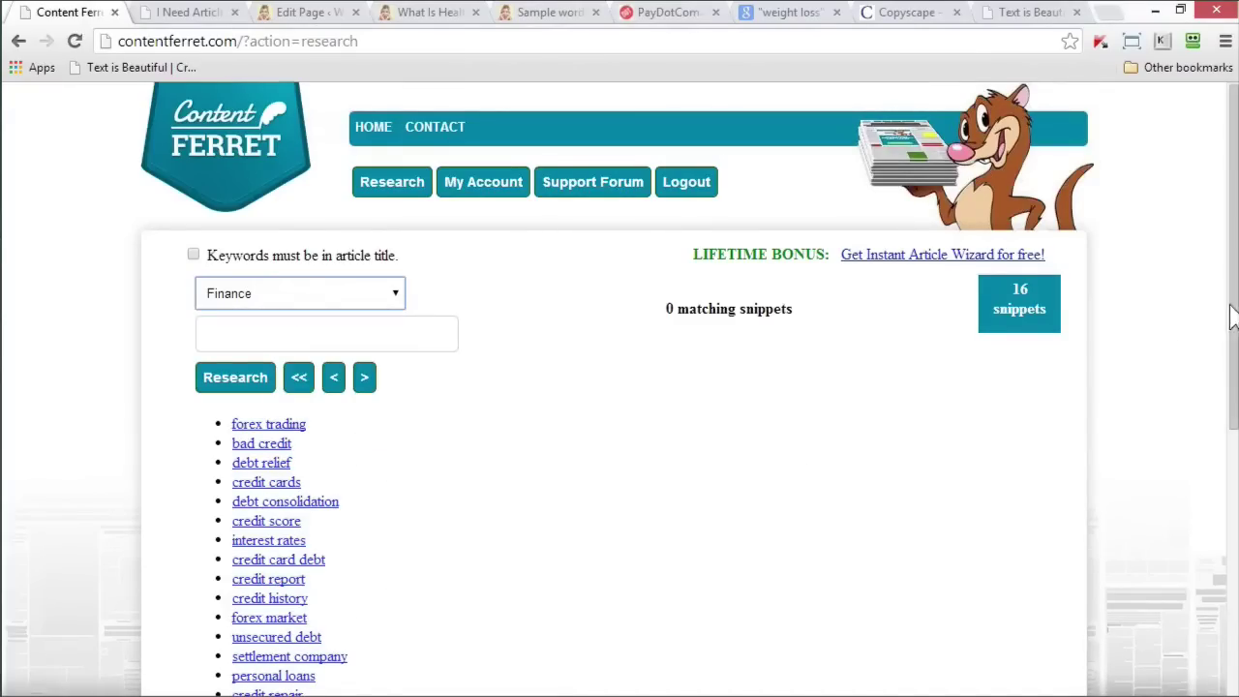
{"action": "left_click_drag", "start_coordinate": [1231, 319], "coordinate": [1232, 462]}
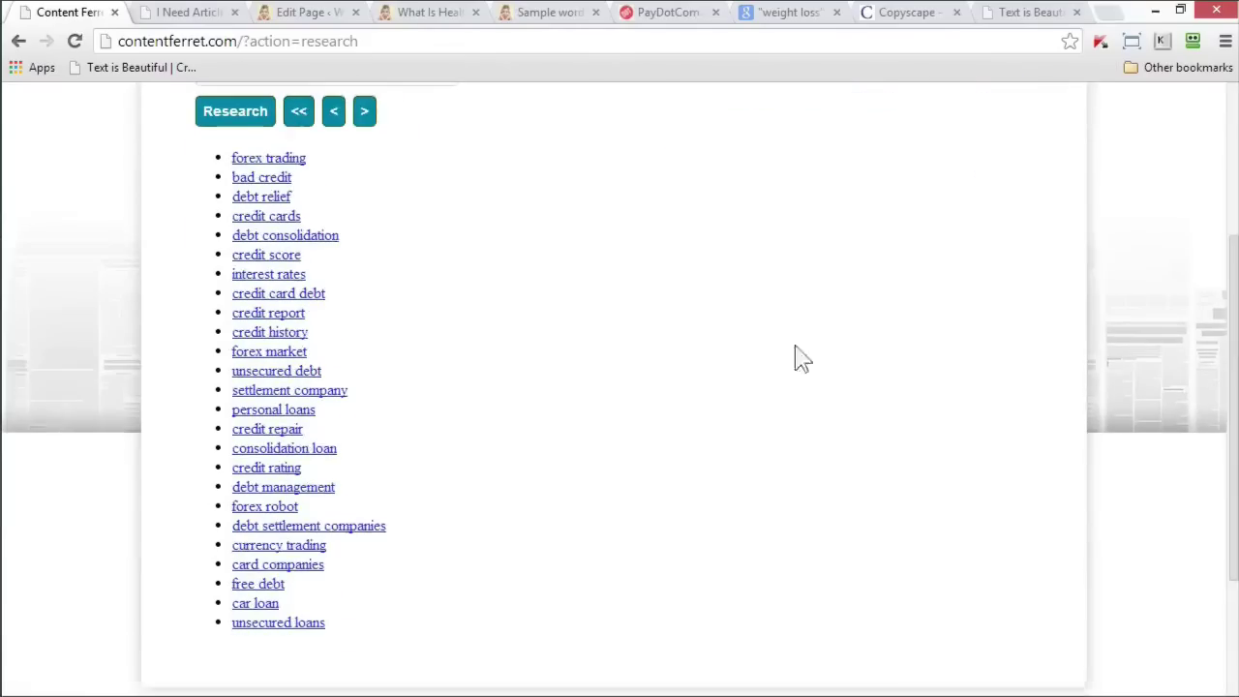
{"action": "left_click", "coordinate": [366, 116]}
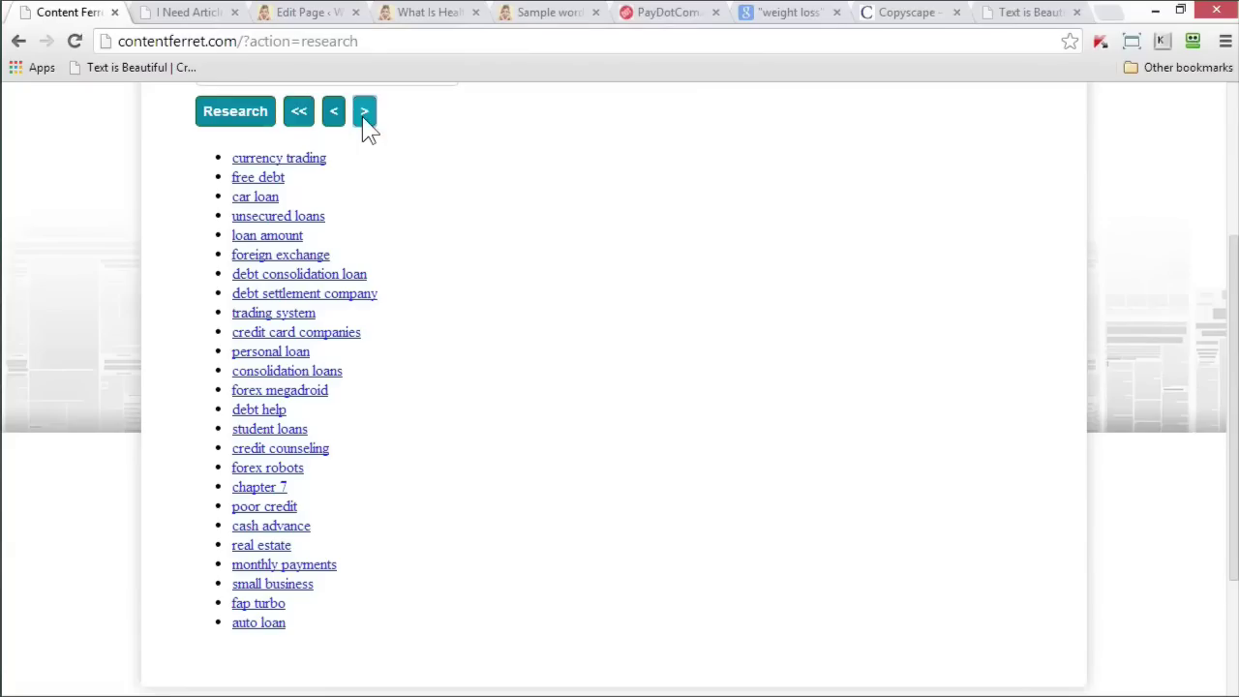
- Switch the research category to Jewelry and browse several pages of its keyword list
{"action": "scroll", "coordinate": [368, 154], "scroll_direction": "up", "scroll_amount": 2}
{"action": "left_click", "coordinate": [397, 224]}
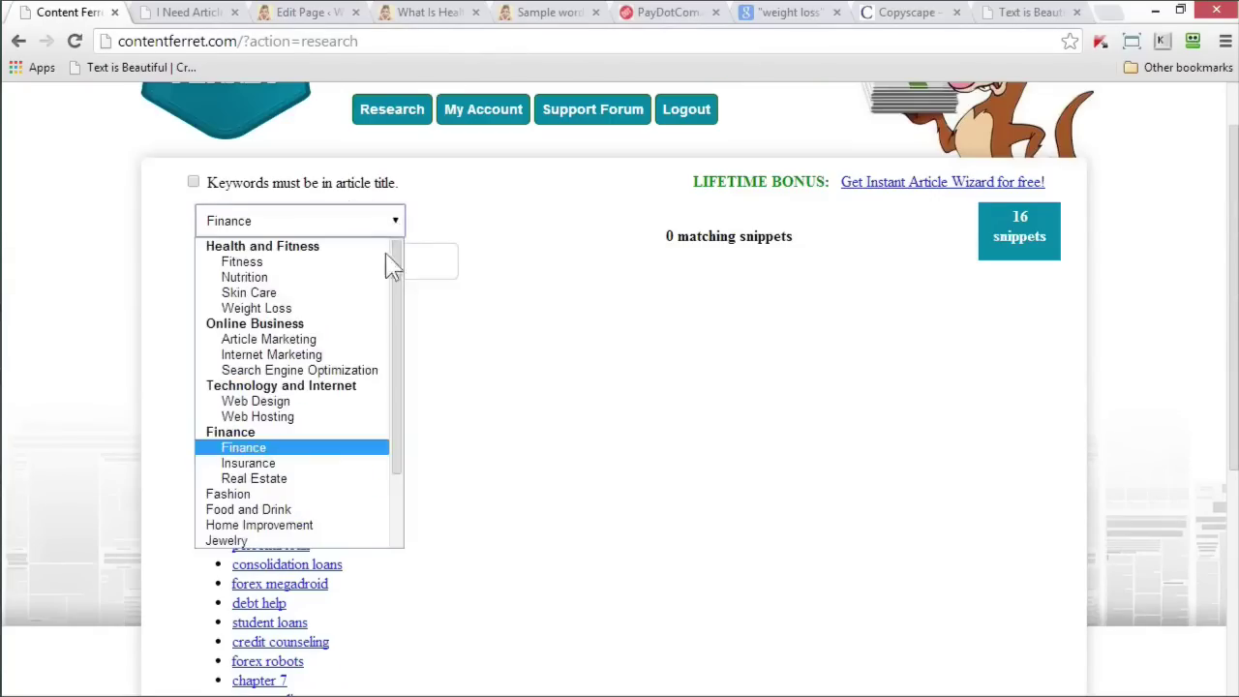
{"action": "left_click", "coordinate": [239, 540]}
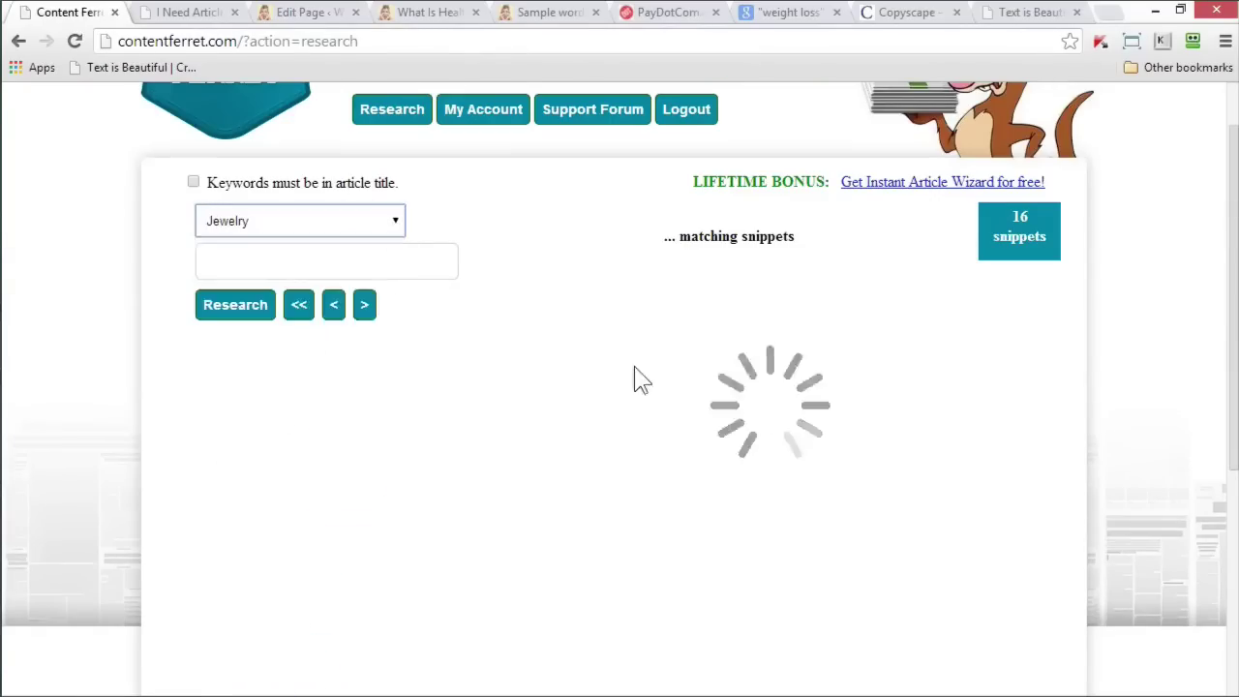
{"action": "scroll", "coordinate": [655, 366], "scroll_direction": "down", "scroll_amount": 3}
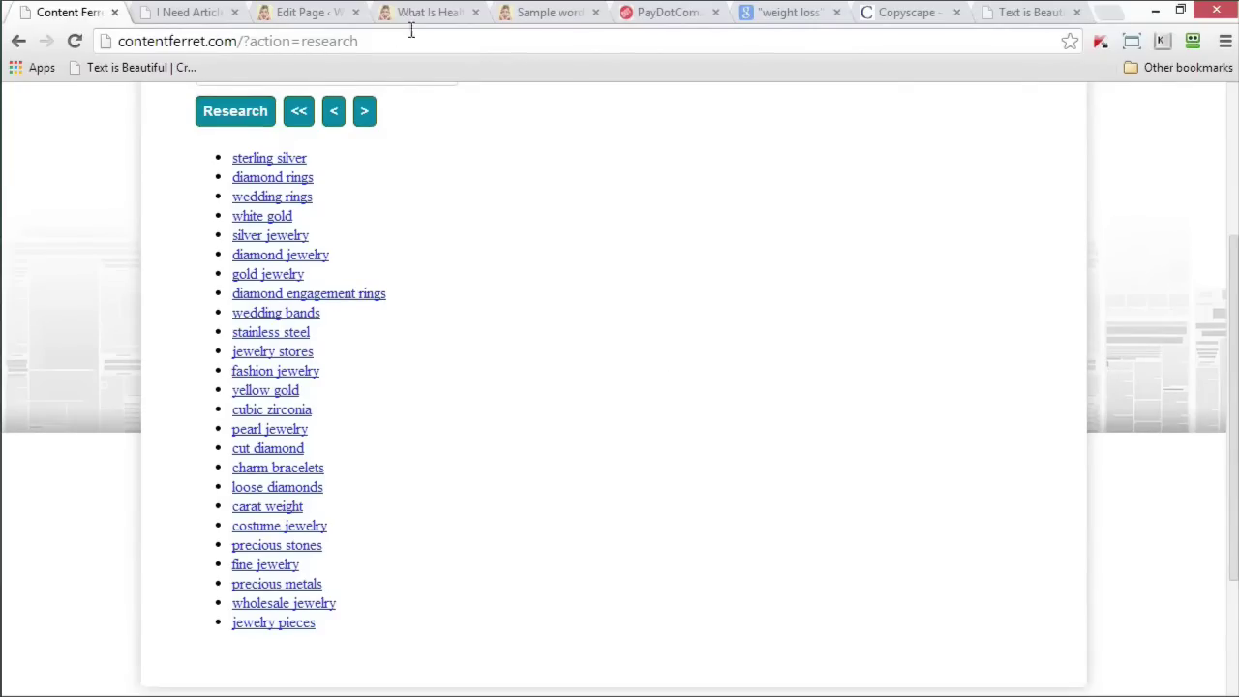
{"action": "left_click", "coordinate": [366, 114]}
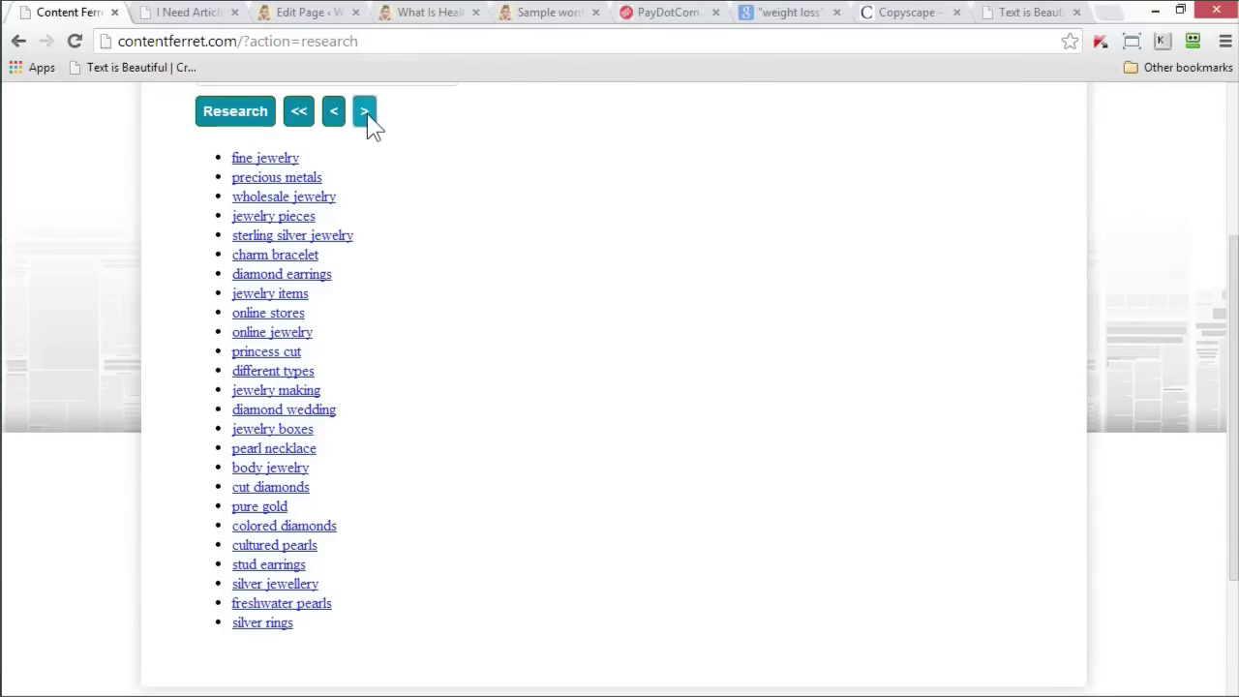
{"action": "left_click", "coordinate": [369, 123]}
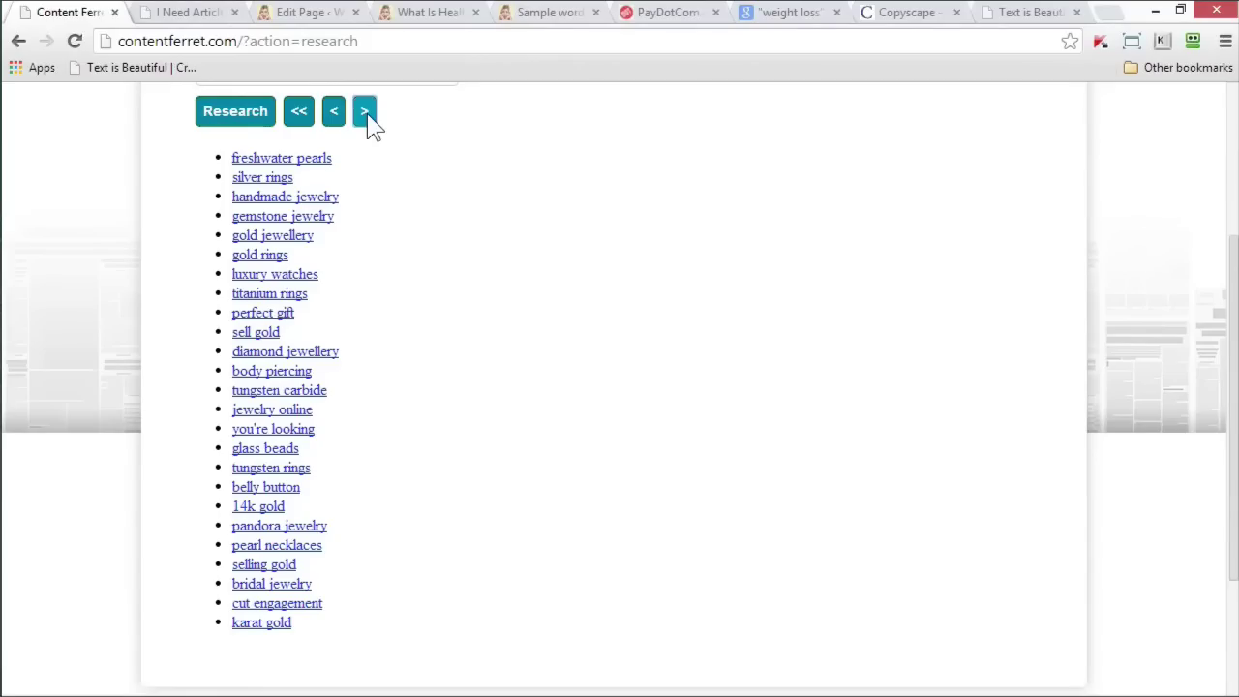
{"action": "left_click", "coordinate": [366, 114]}
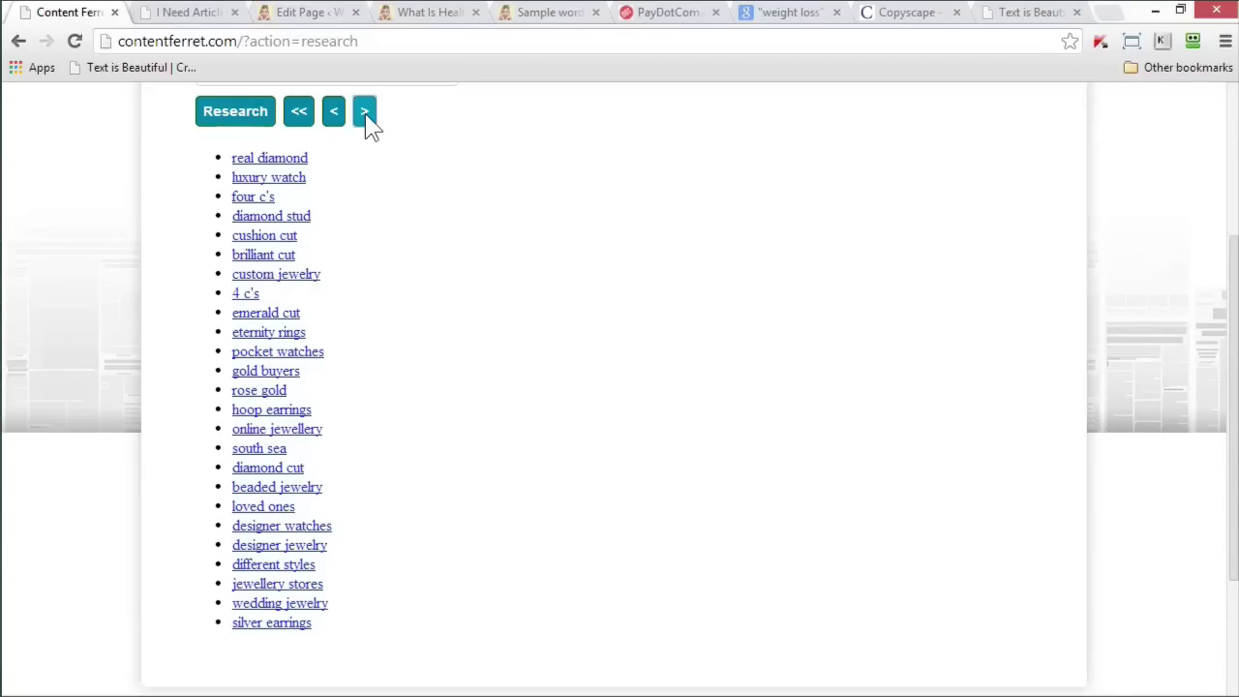
- Switch the research category to Legal and browse the first three pages of its keyword list
{"action": "scroll", "coordinate": [413, 208], "scroll_direction": "up", "scroll_amount": 3}
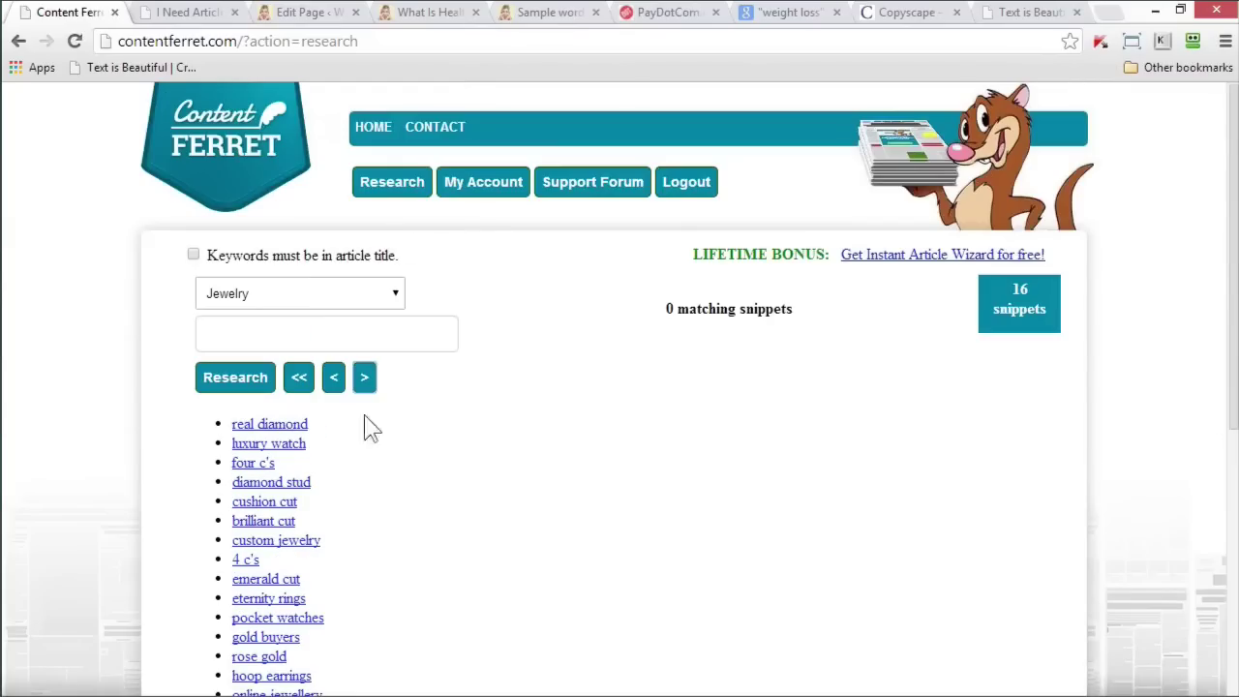
{"action": "left_click", "coordinate": [398, 293]}
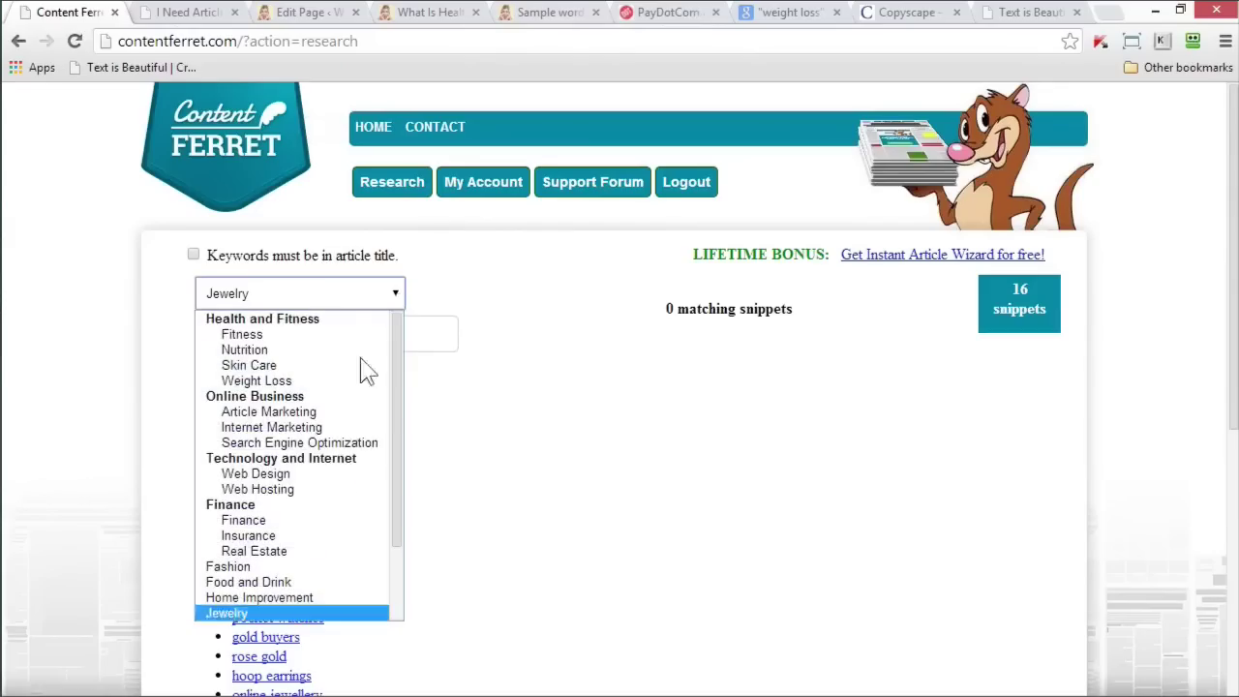
{"action": "scroll", "coordinate": [339, 508], "scroll_direction": "down", "scroll_amount": 2}
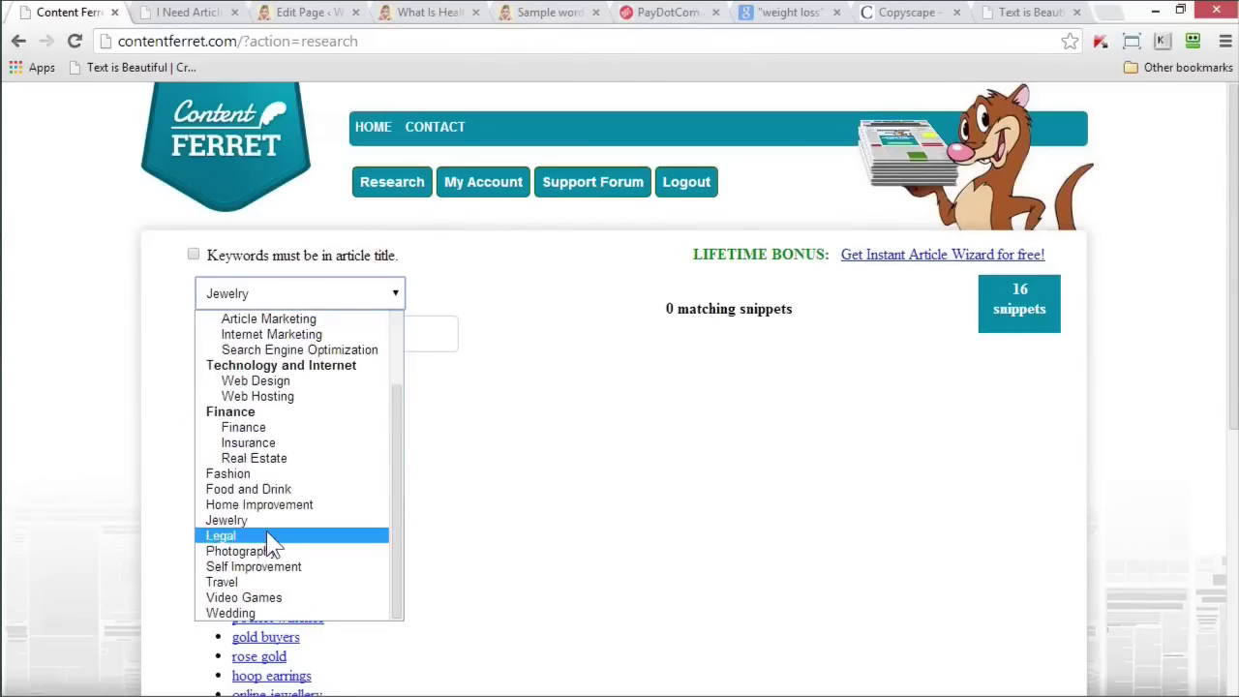
{"action": "left_click", "coordinate": [344, 536]}
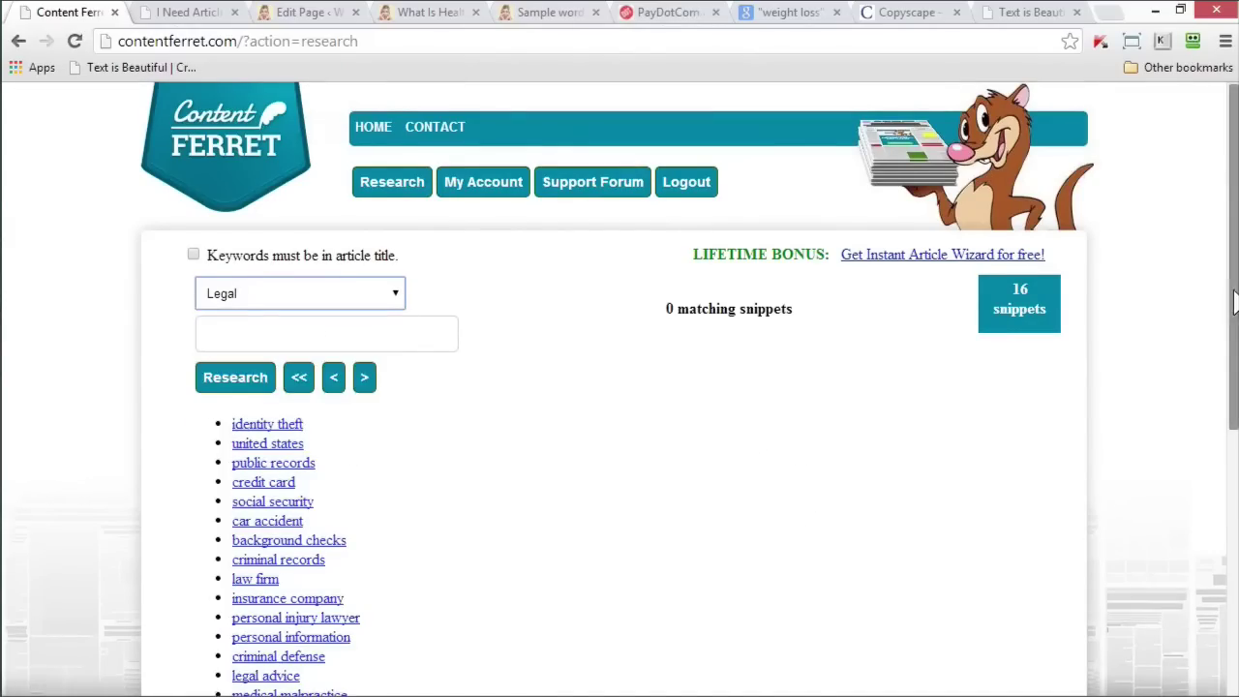
{"action": "scroll", "coordinate": [1235, 373], "scroll_direction": "down", "scroll_amount": 1}
{"action": "scroll", "coordinate": [1234, 373], "scroll_direction": "down", "scroll_amount": 2}
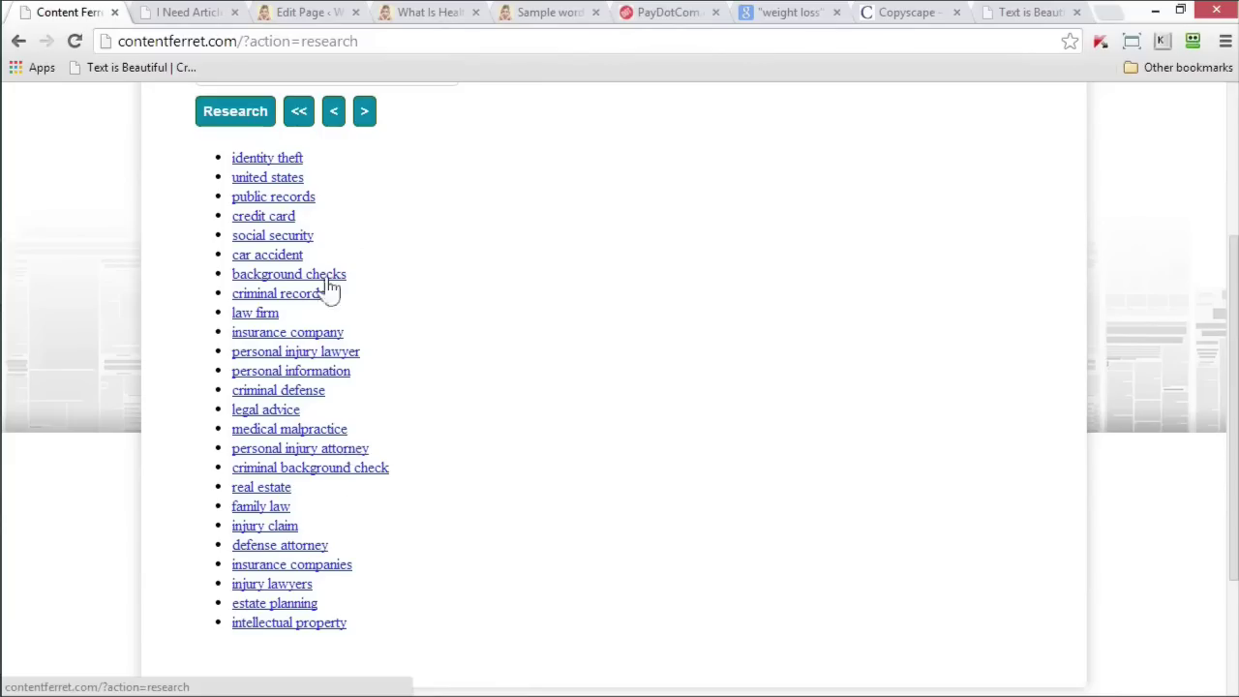
{"action": "left_click", "coordinate": [366, 115]}
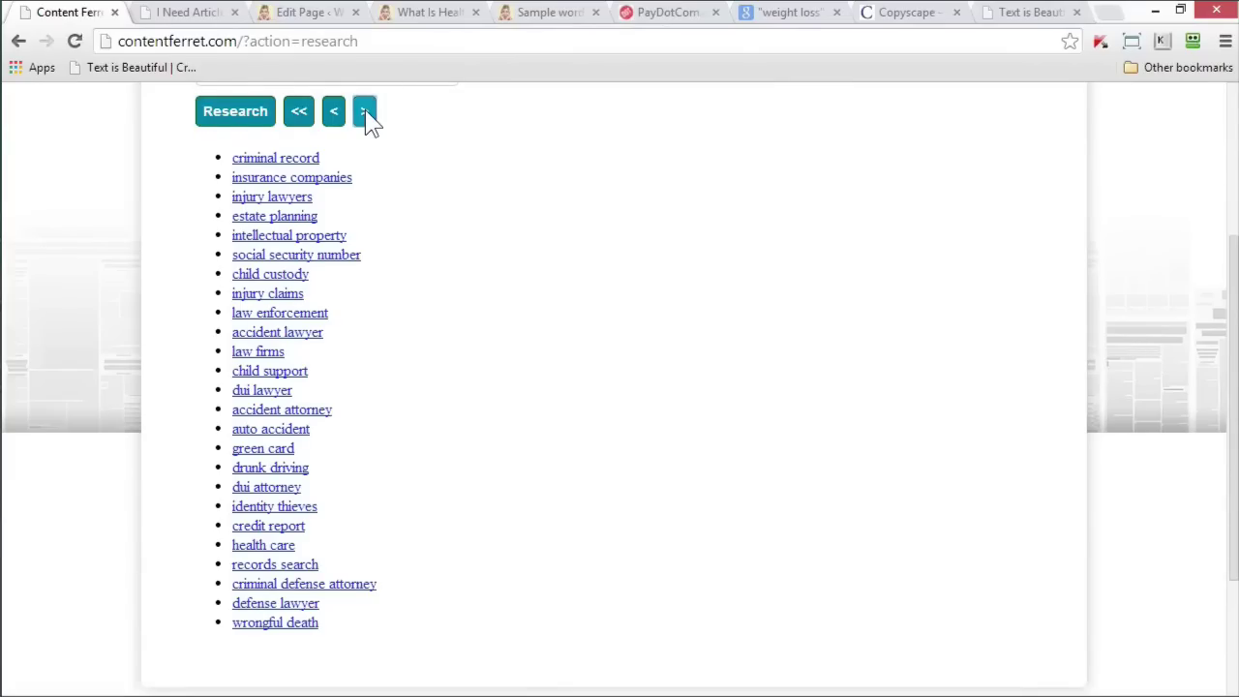
{"action": "left_click", "coordinate": [365, 111]}
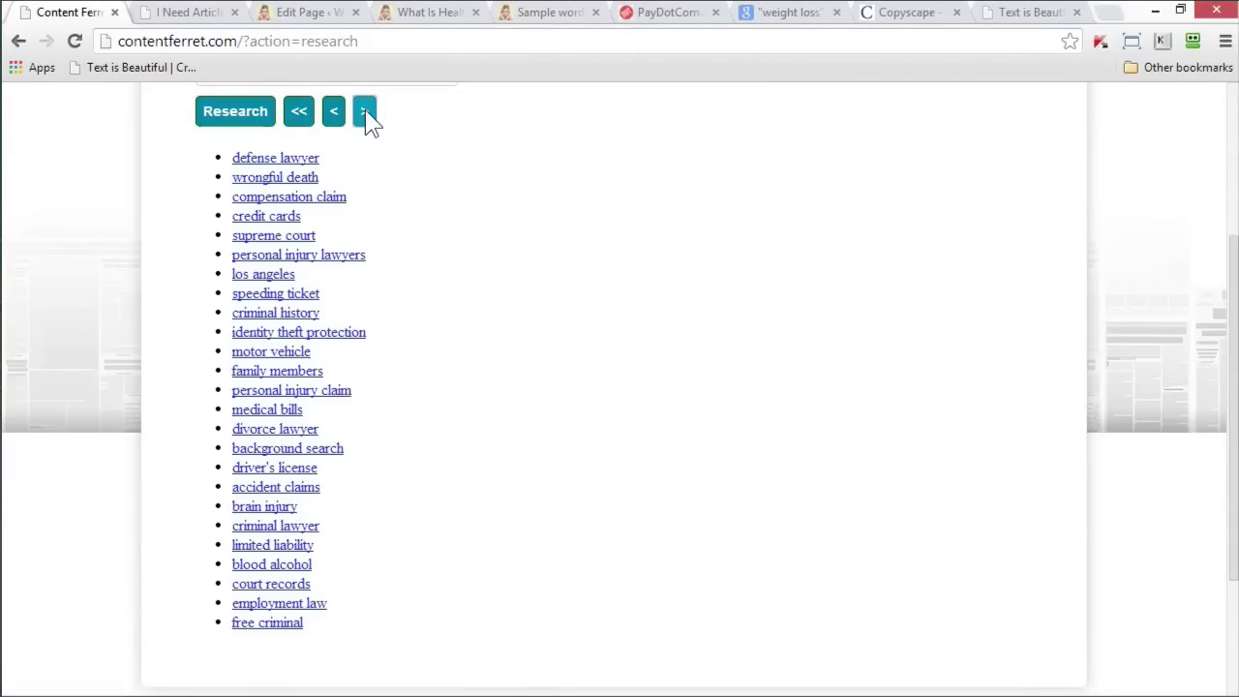
- Switch the research category to Fitness and research the keyword "yoga"
{"action": "scroll", "coordinate": [455, 187], "scroll_direction": "up", "scroll_amount": 3}
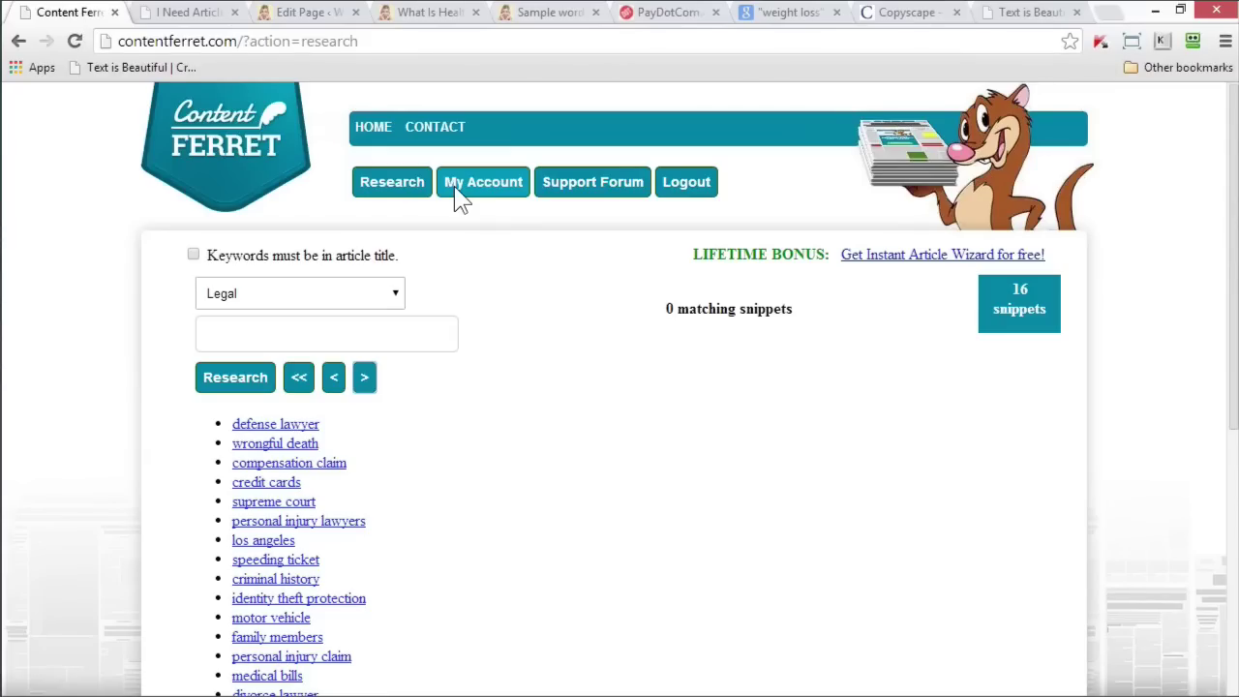
{"action": "left_click", "coordinate": [252, 292]}
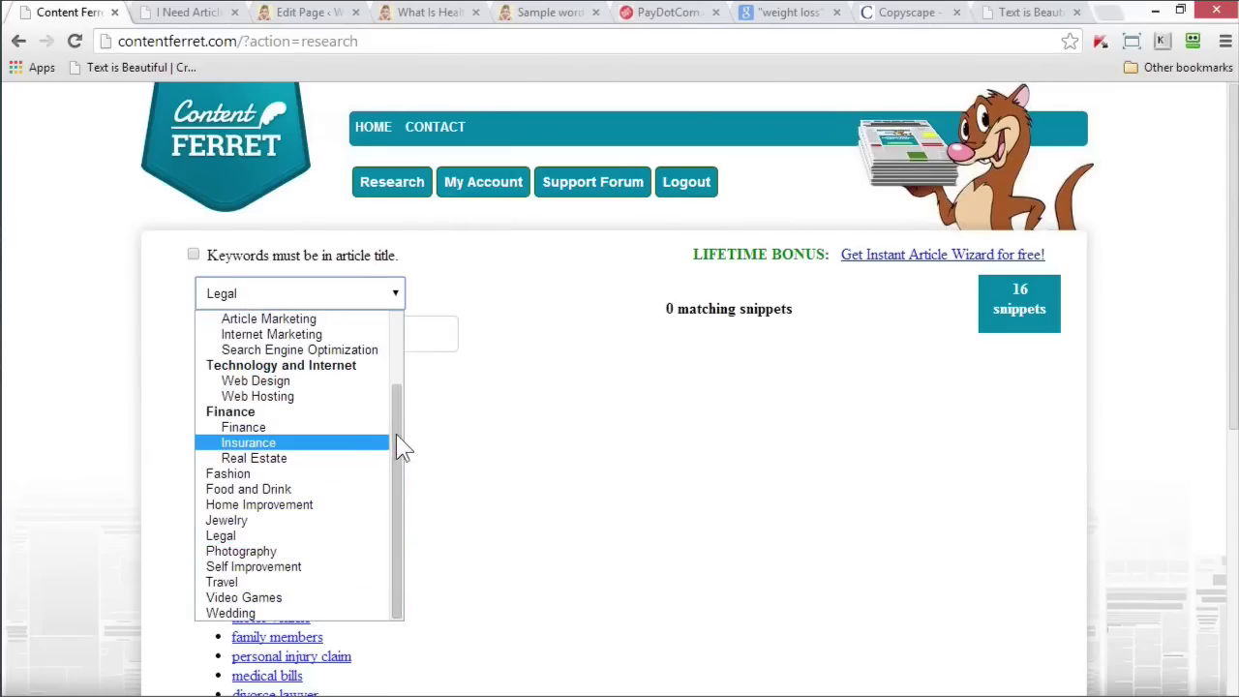
{"action": "scroll", "coordinate": [401, 443], "scroll_direction": "up", "scroll_amount": 3}
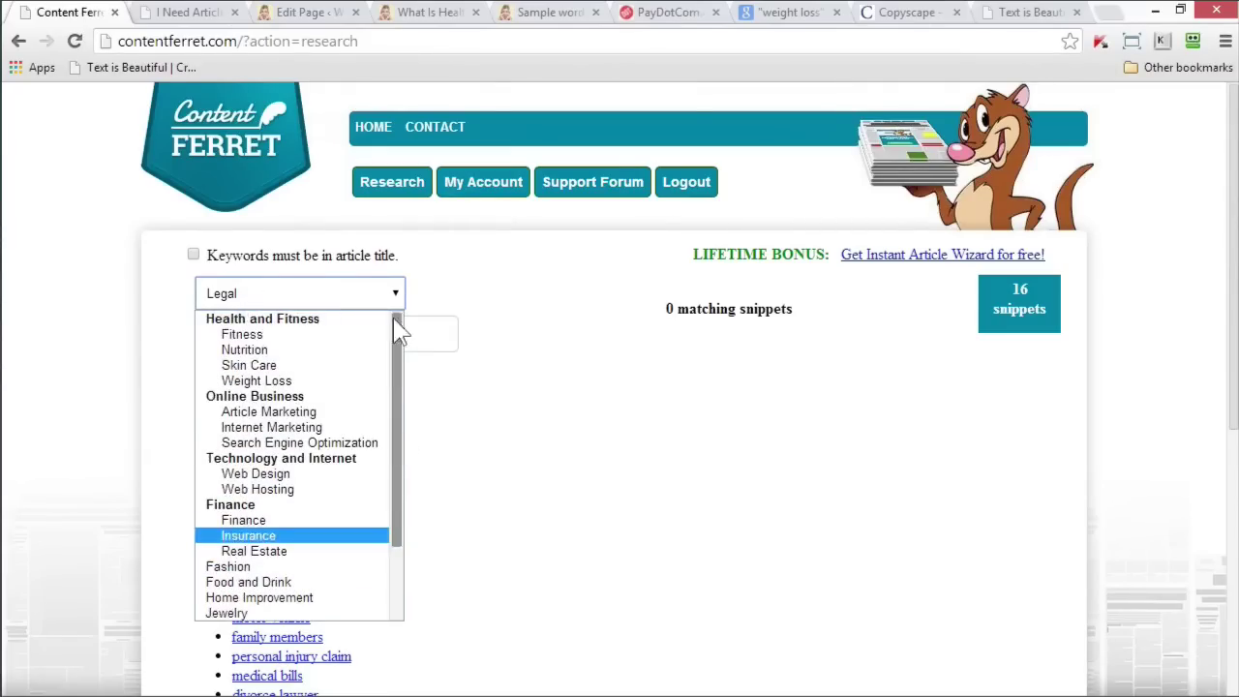
{"action": "left_click", "coordinate": [260, 337]}
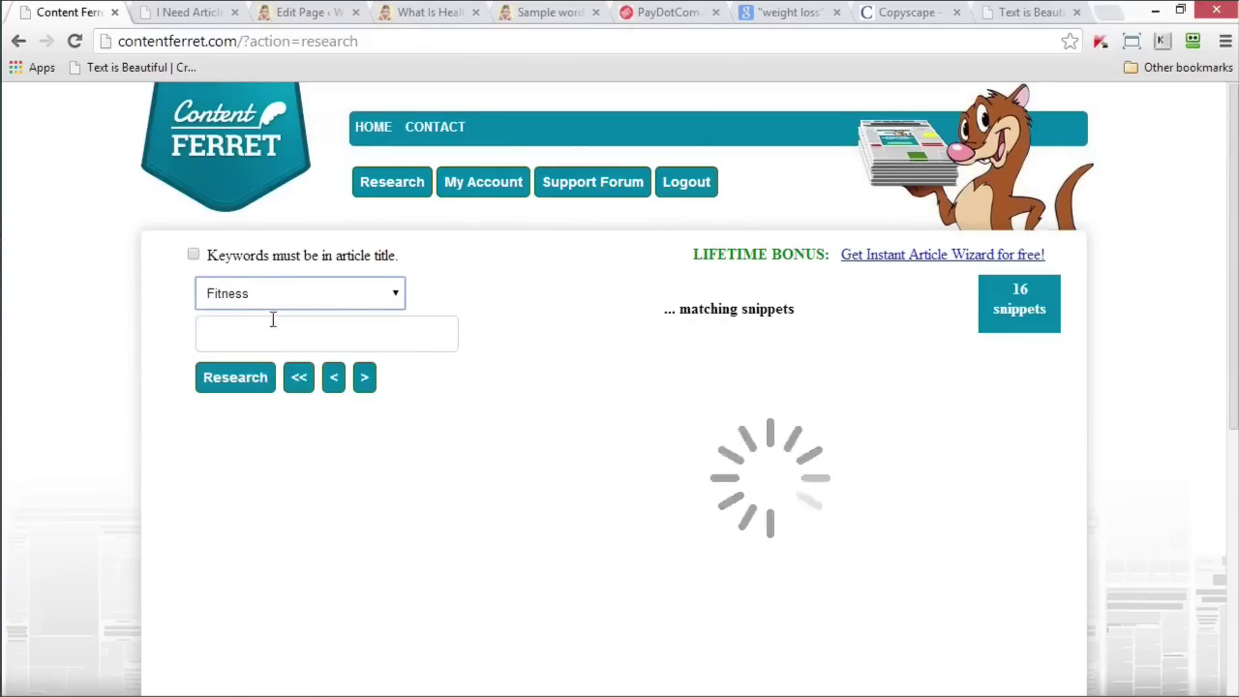
{"action": "left_click", "coordinate": [277, 336]}
{"action": "type", "text": "yoga"}
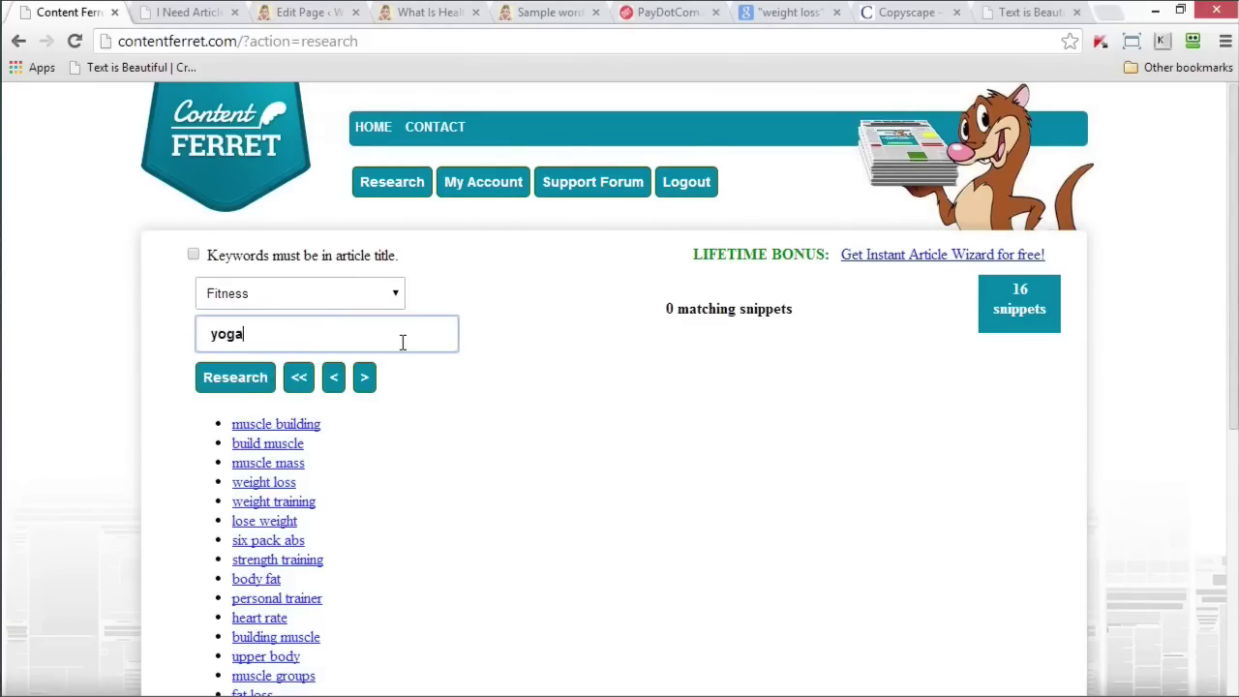
{"action": "left_click", "coordinate": [246, 389]}
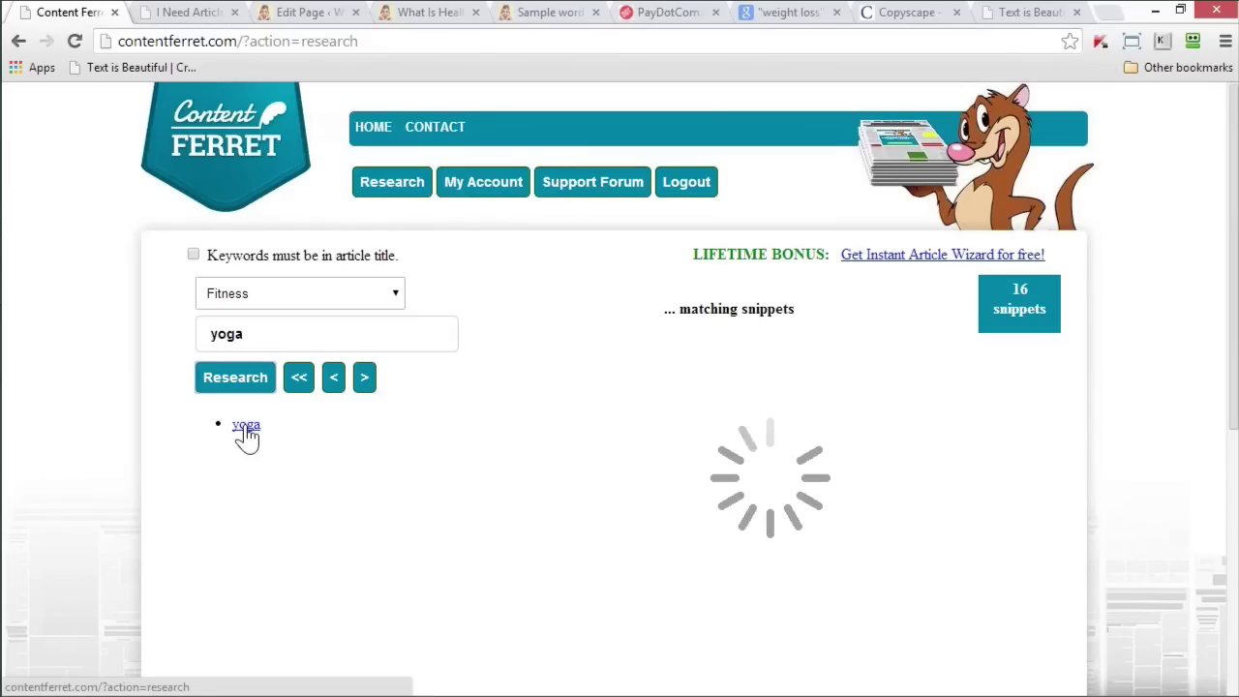
- Reload the I Need Articles dashboard to check the status of the ordered articles, and return to the Content Ferret research page
{"action": "left_click", "coordinate": [193, 15]}
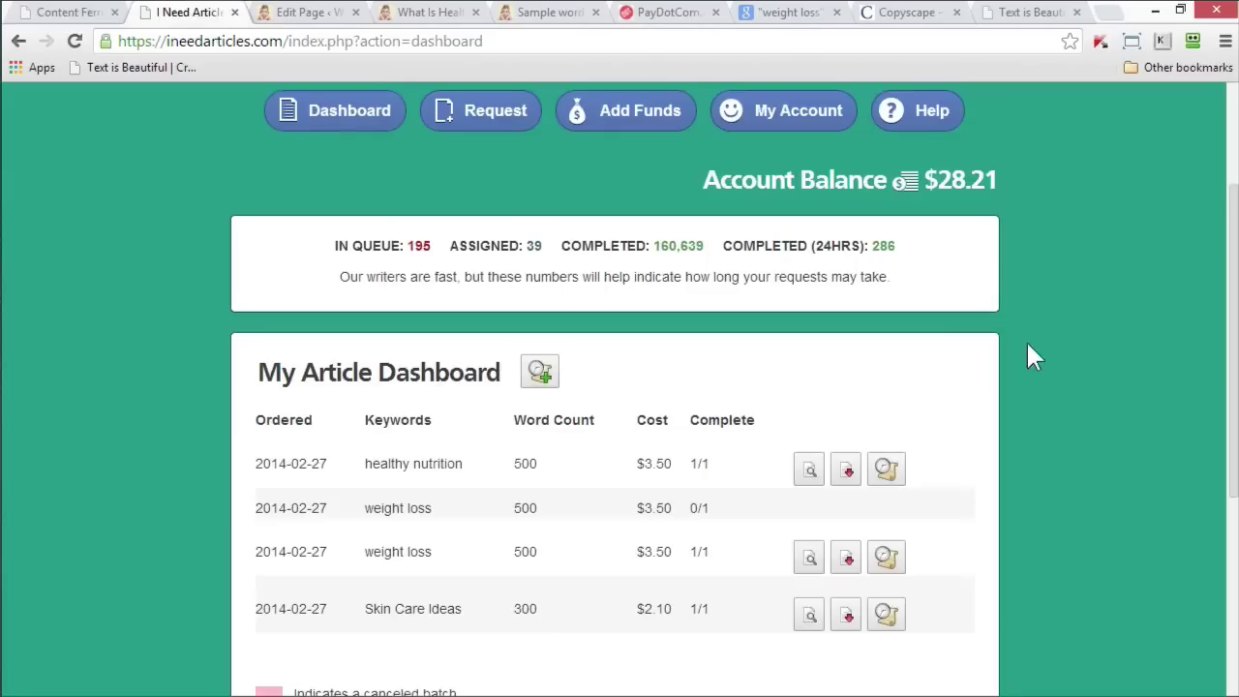
{"action": "right_click", "coordinate": [1026, 340]}
{"action": "left_click", "coordinate": [1072, 400]}
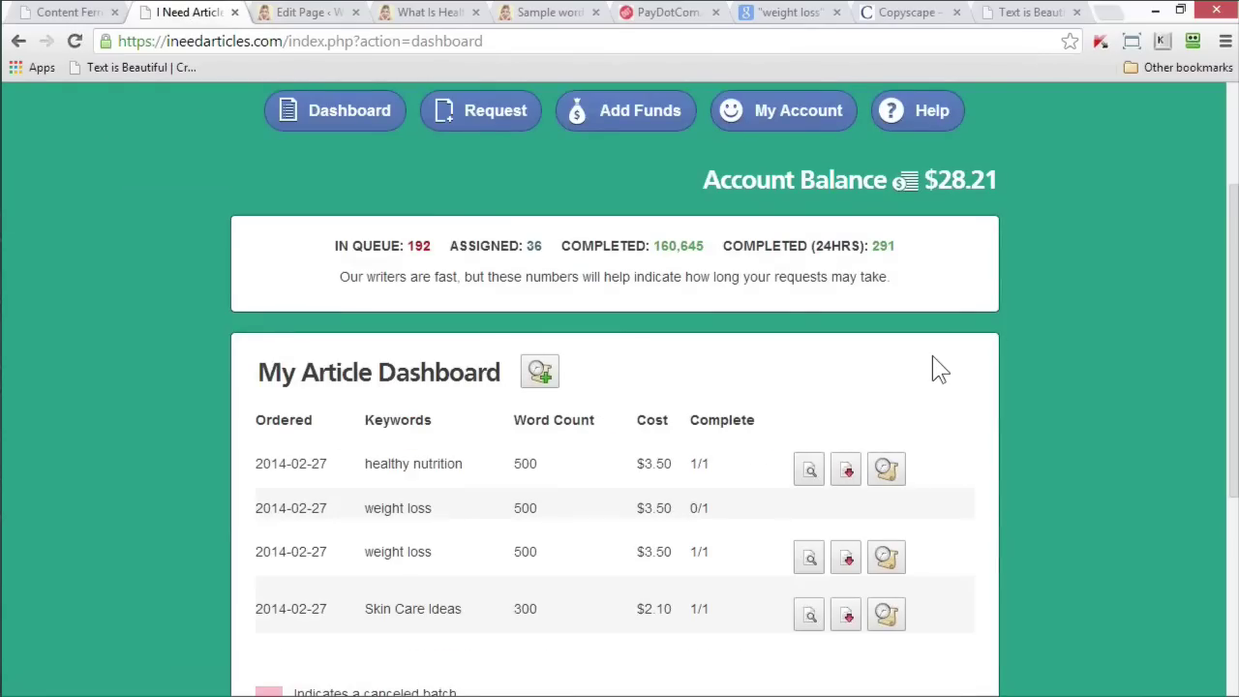
{"action": "left_click", "coordinate": [73, 11]}
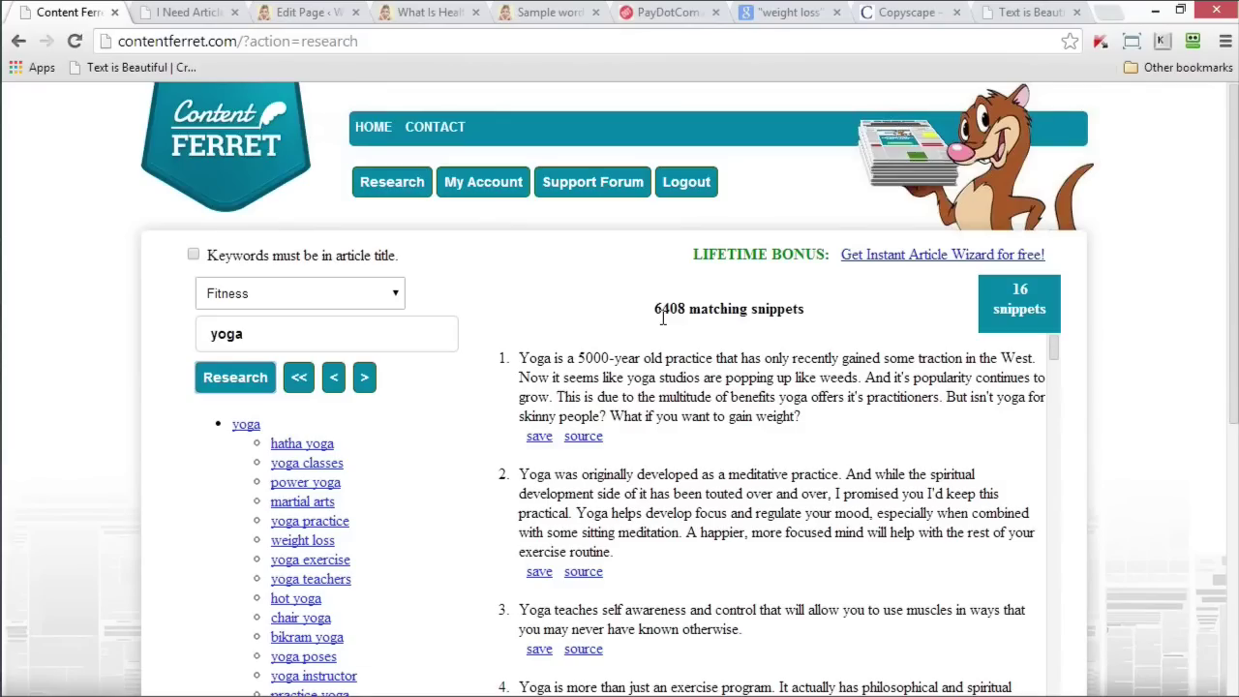
{"action": "left_click", "coordinate": [393, 300]}
{"action": "left_click_drag", "start_coordinate": [397, 395], "coordinate": [384, 491]}
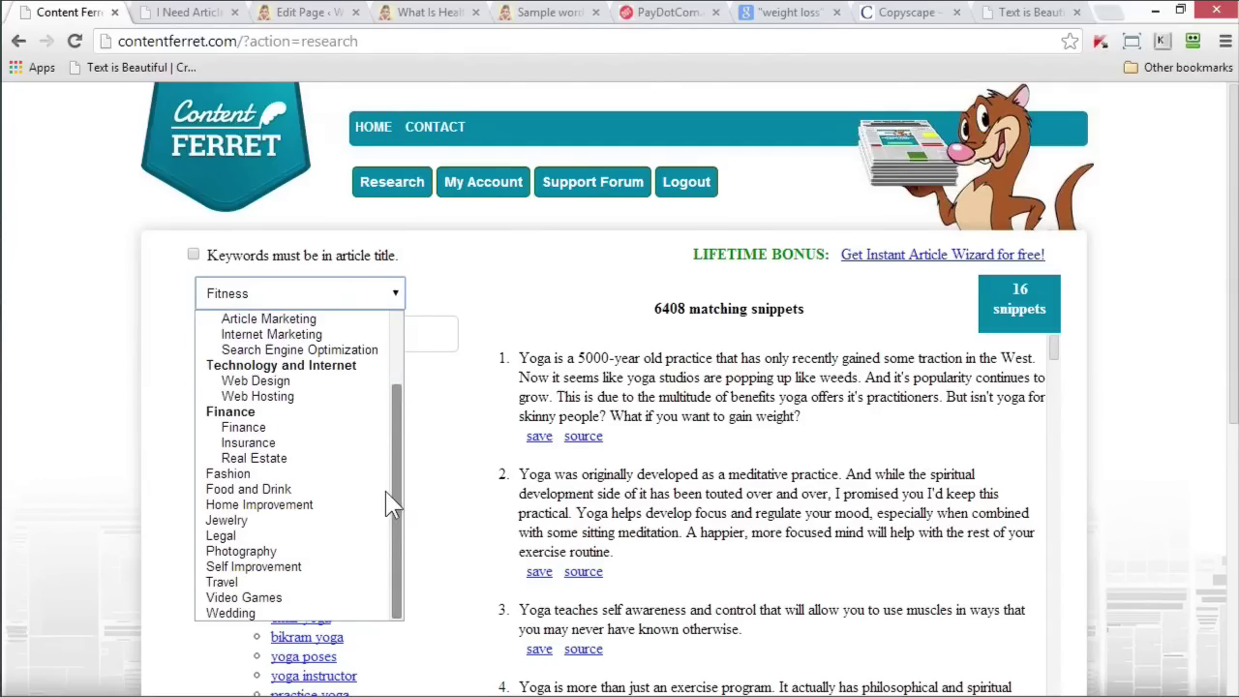
{"action": "scroll", "coordinate": [369, 381], "scroll_direction": "up", "scroll_amount": 3}
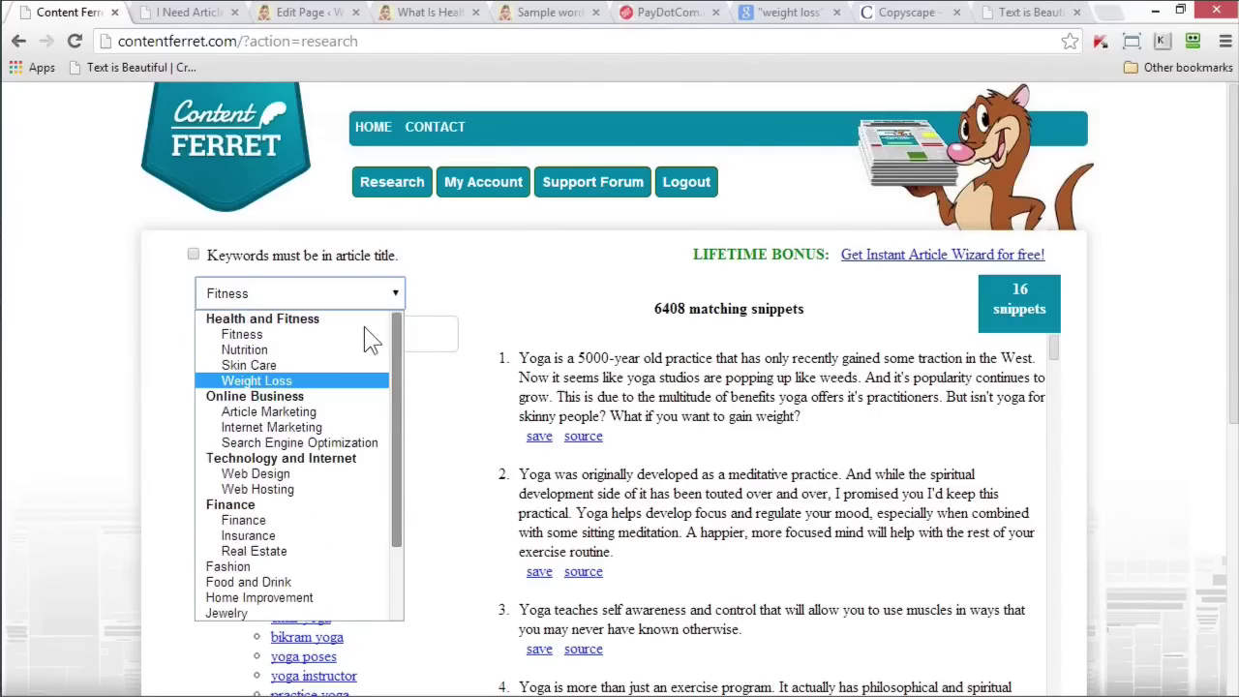
{"action": "scroll", "coordinate": [373, 465], "scroll_direction": "down", "scroll_amount": 3}
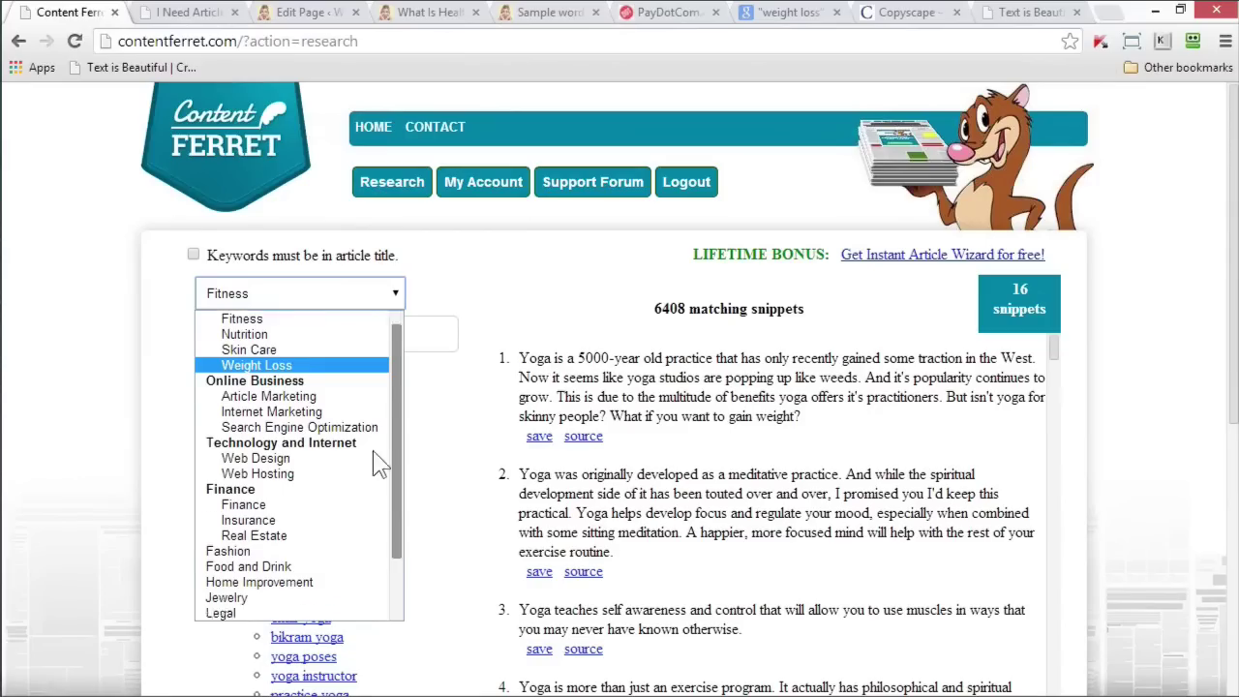
{"action": "left_click", "coordinate": [455, 257]}
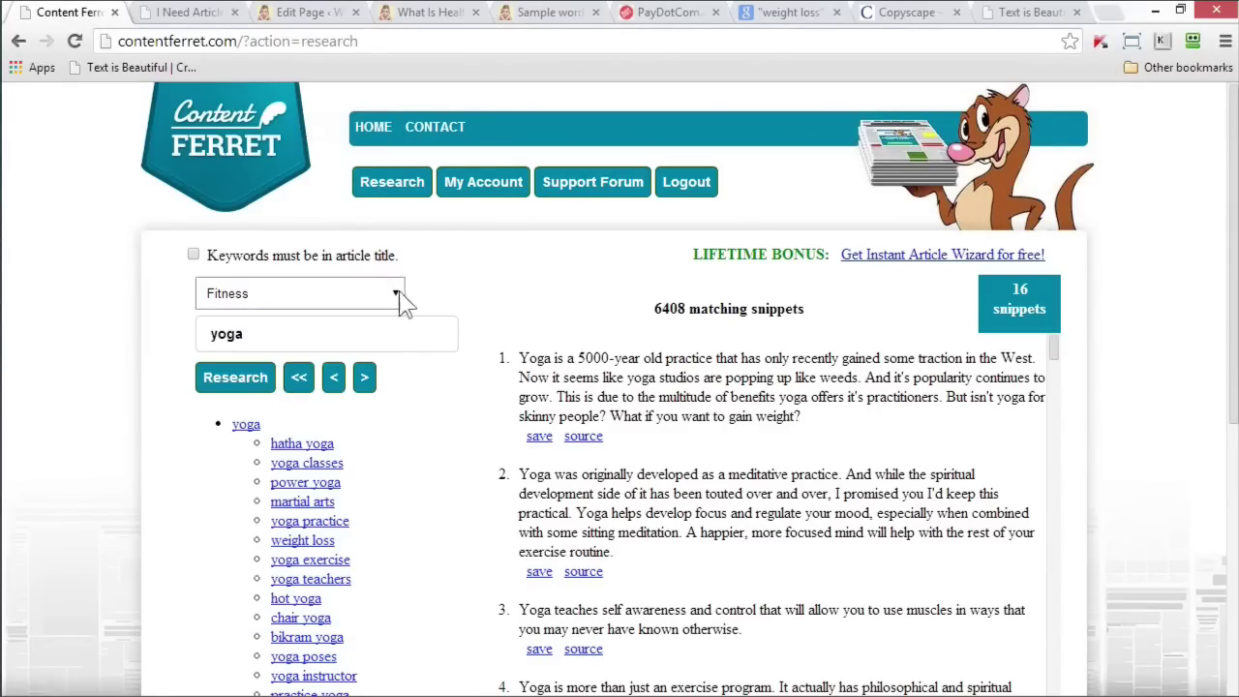
- Clear the "yoga" keyword, switch the research category to Photography, and look through its keyword list
{"action": "left_click", "coordinate": [397, 337]}
{"action": "double_click", "coordinate": [397, 337]}
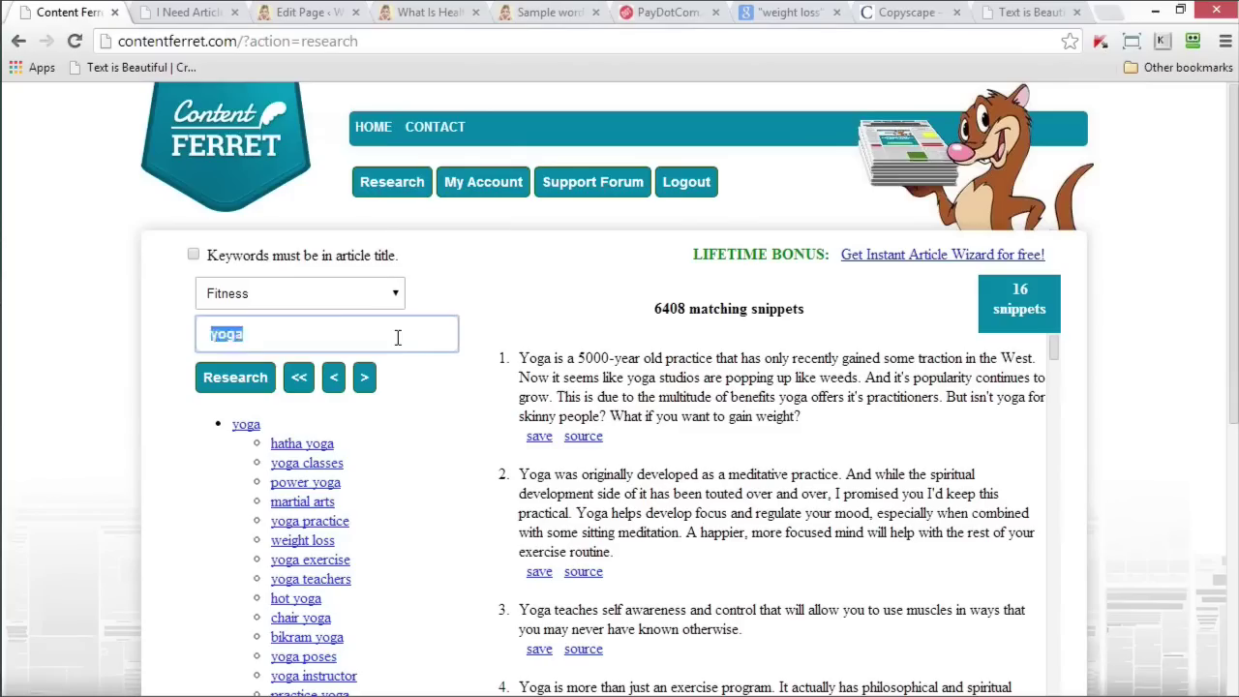
{"action": "key", "text": "BackSpace"}
{"action": "left_click", "coordinate": [393, 294]}
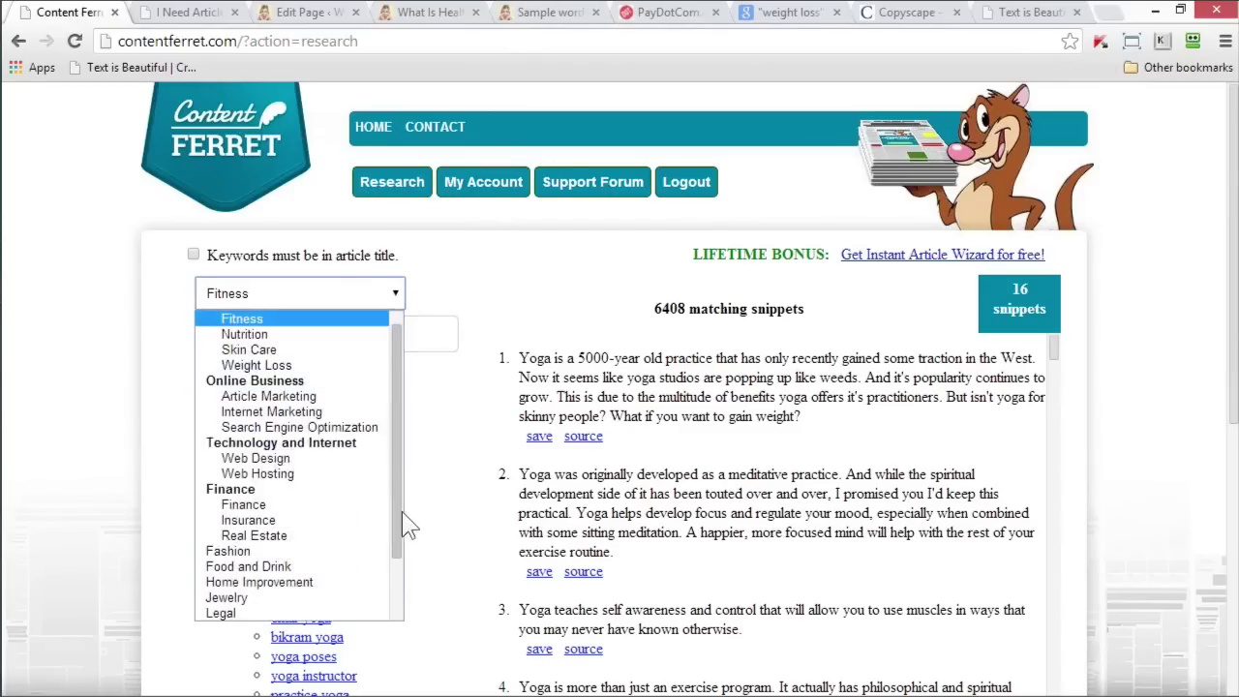
{"action": "scroll", "coordinate": [387, 542], "scroll_direction": "down", "scroll_amount": 2}
{"action": "left_click", "coordinate": [276, 553]}
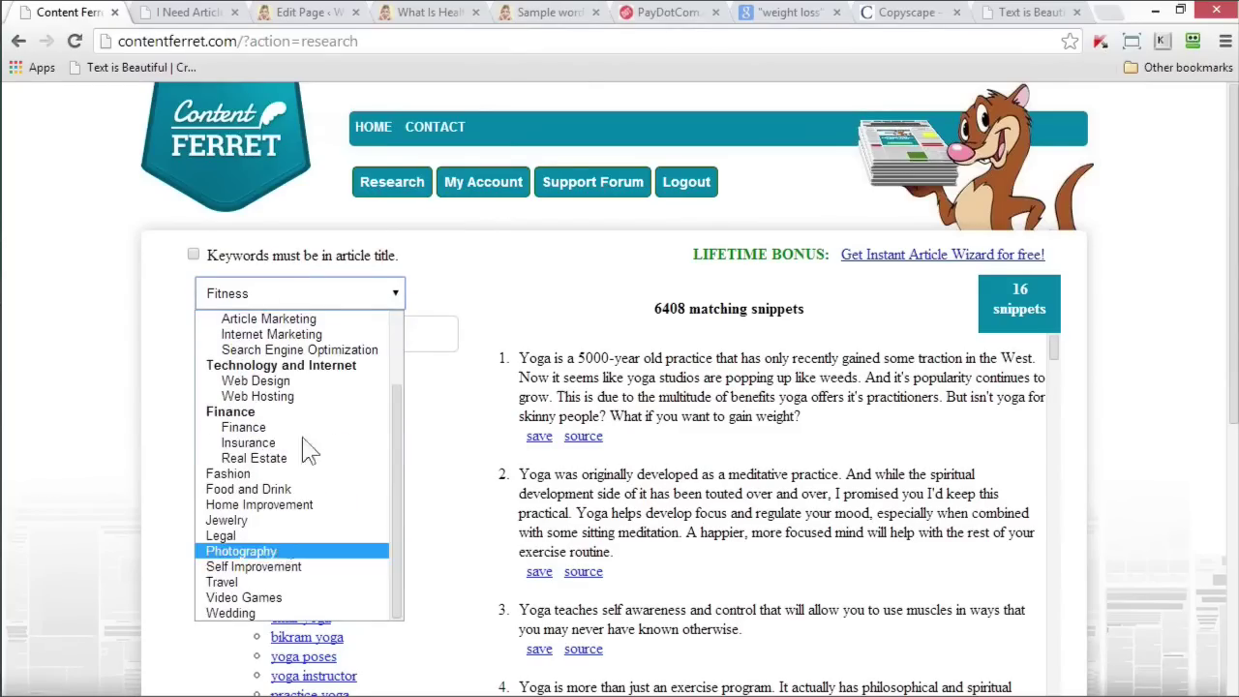
{"action": "scroll", "coordinate": [574, 404], "scroll_direction": "down", "scroll_amount": 3}
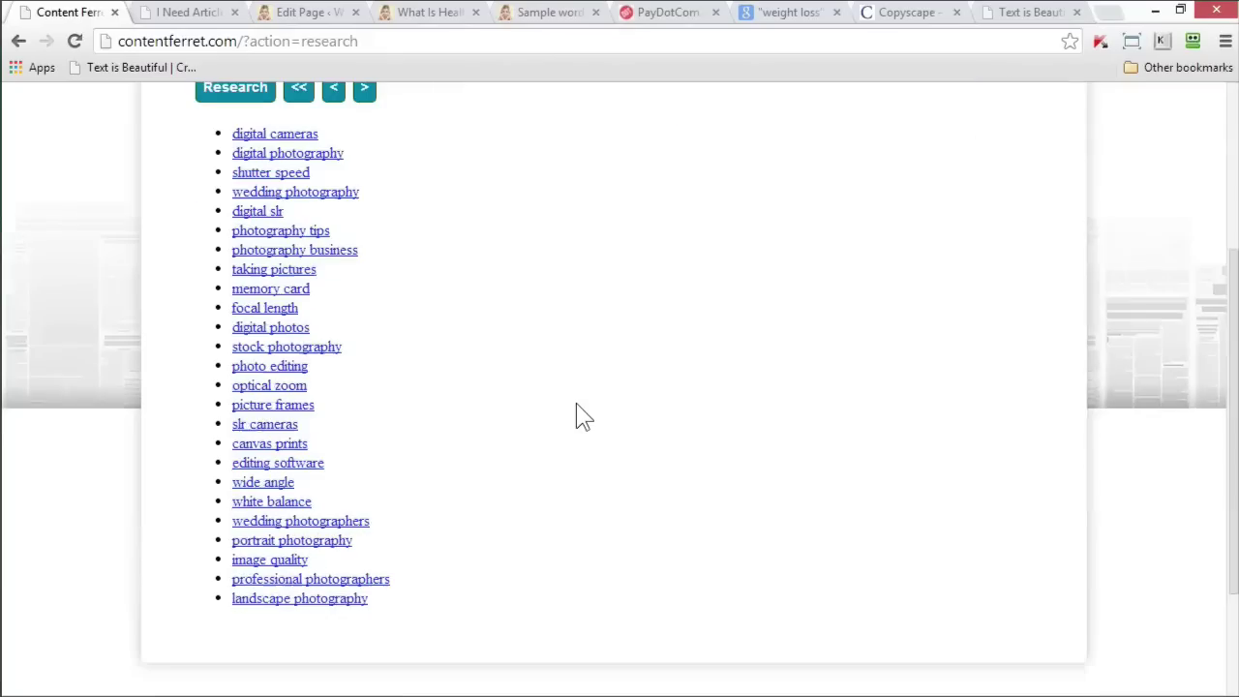
{"action": "scroll", "coordinate": [537, 313], "scroll_direction": "up", "scroll_amount": 1}
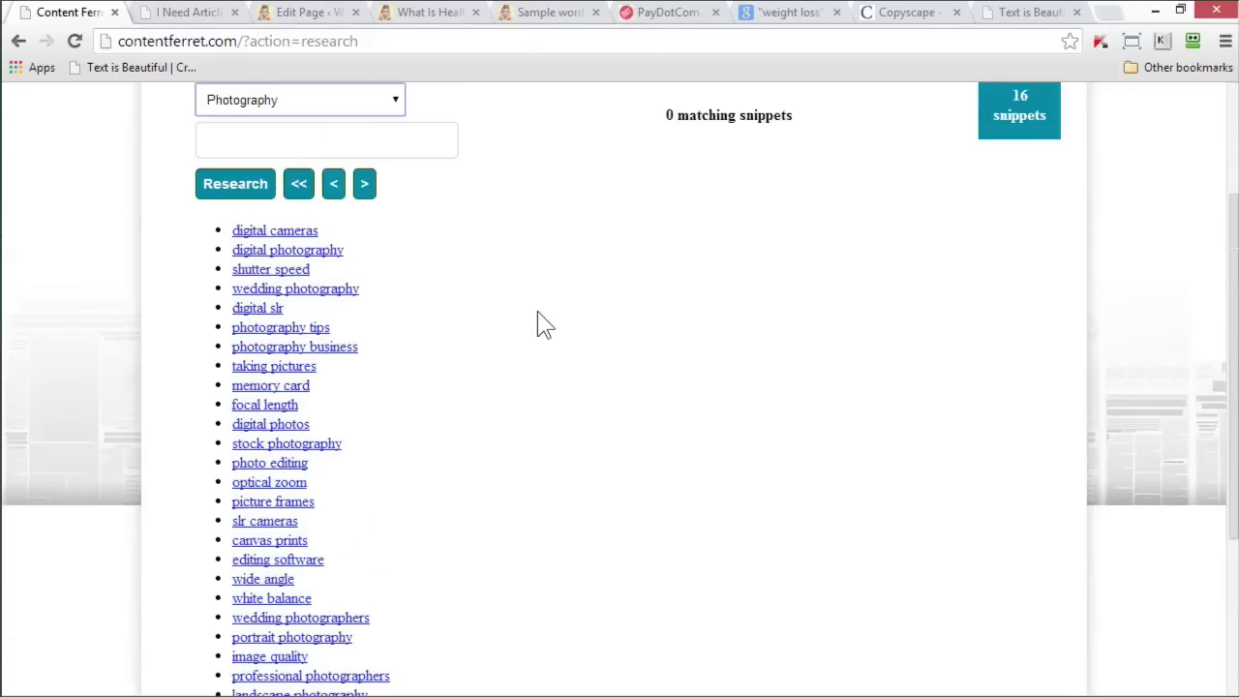
- Browse three further pages of the Photography keyword list
{"action": "left_click", "coordinate": [378, 194]}
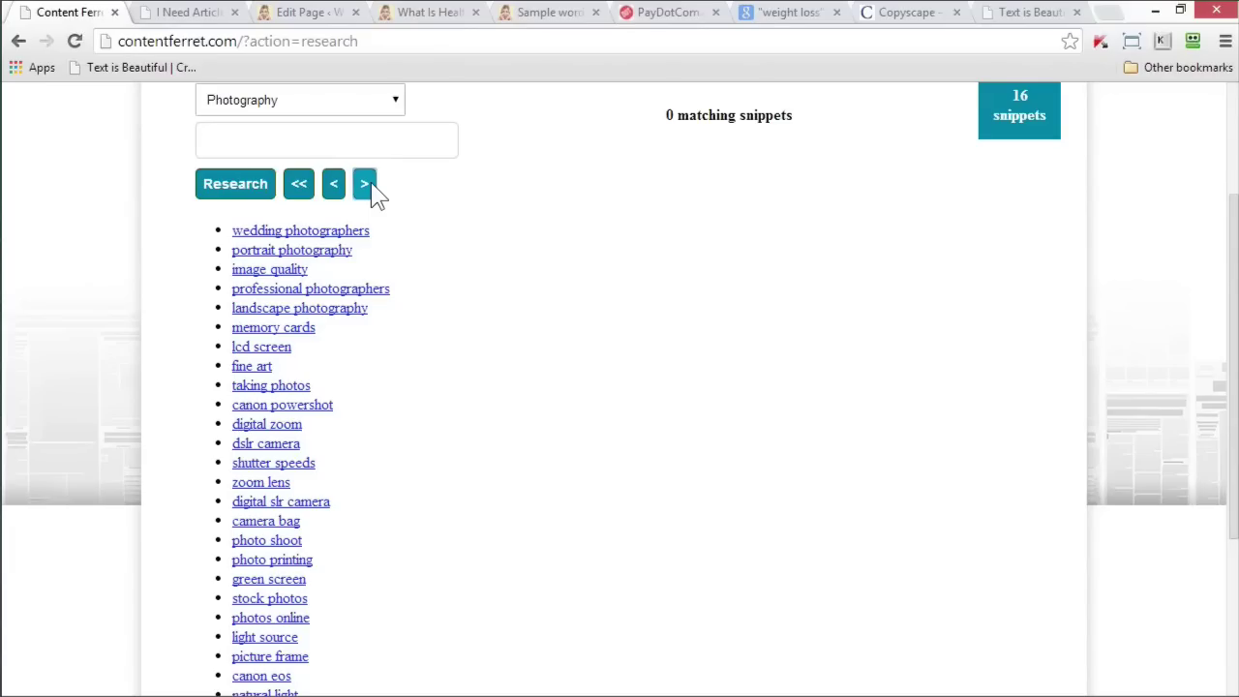
{"action": "left_click", "coordinate": [378, 194]}
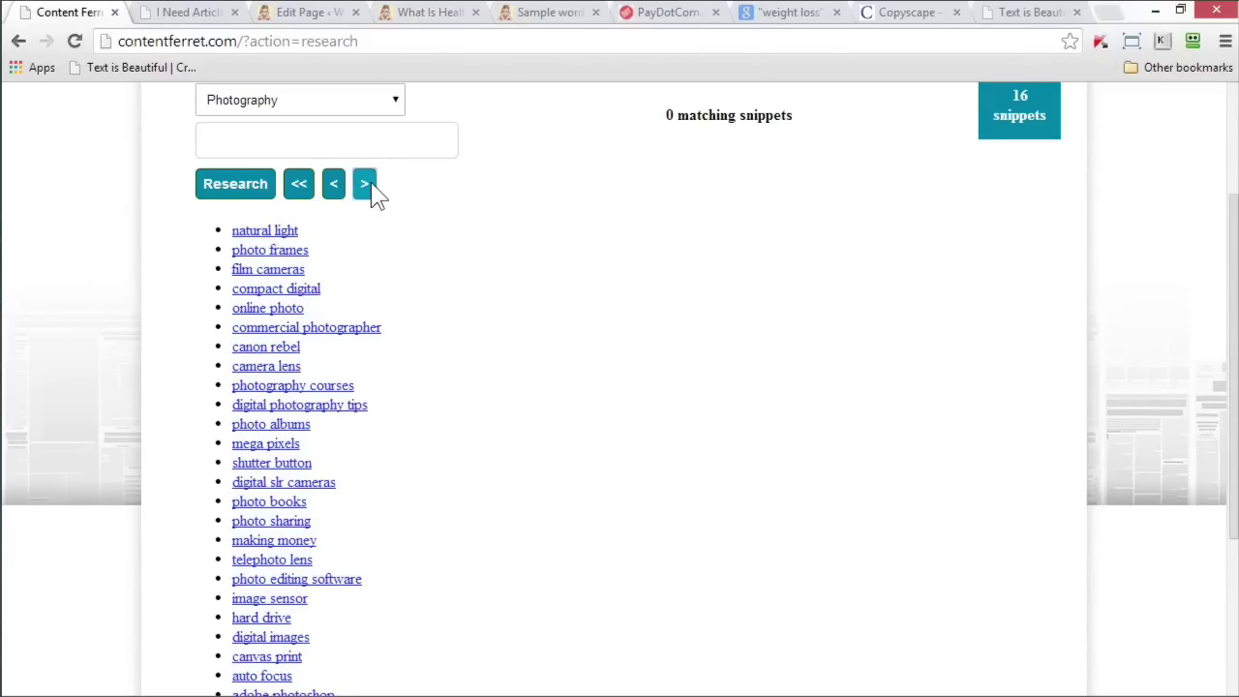
{"action": "left_click", "coordinate": [370, 189]}
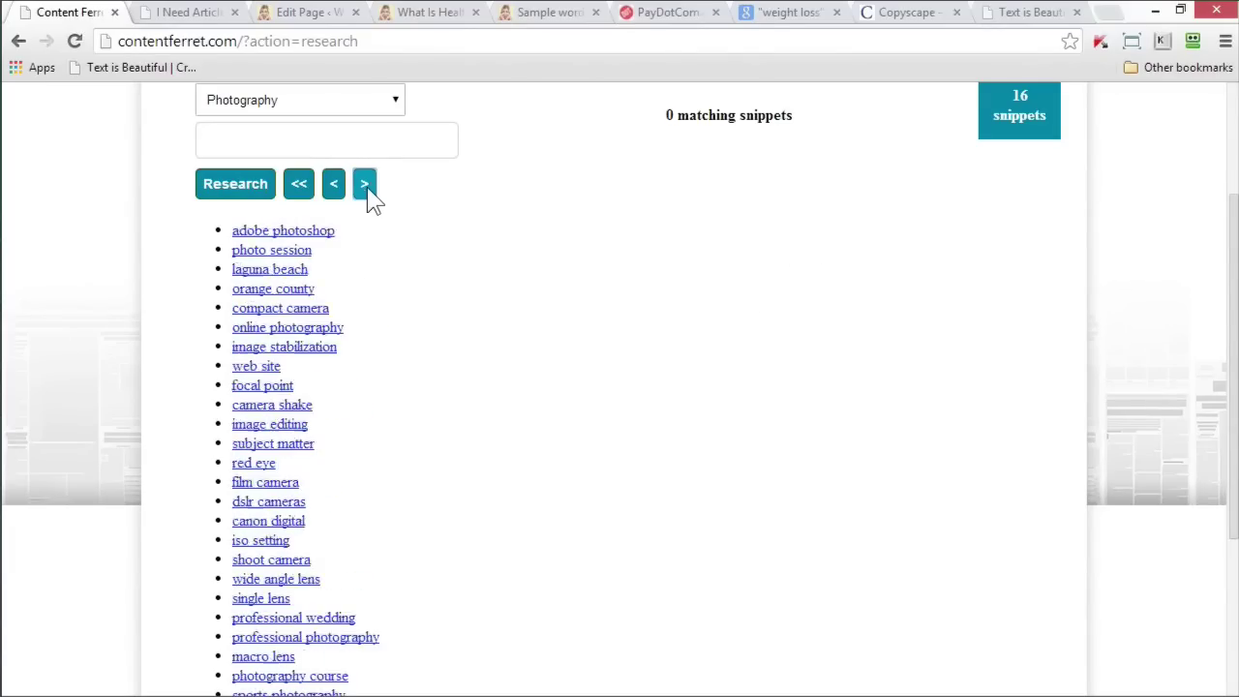
- Switch the research category to Skin Care and browse the first five pages of its keyword list
{"action": "scroll", "coordinate": [368, 204], "scroll_direction": "up", "scroll_amount": 2}
{"action": "left_click", "coordinate": [389, 296]}
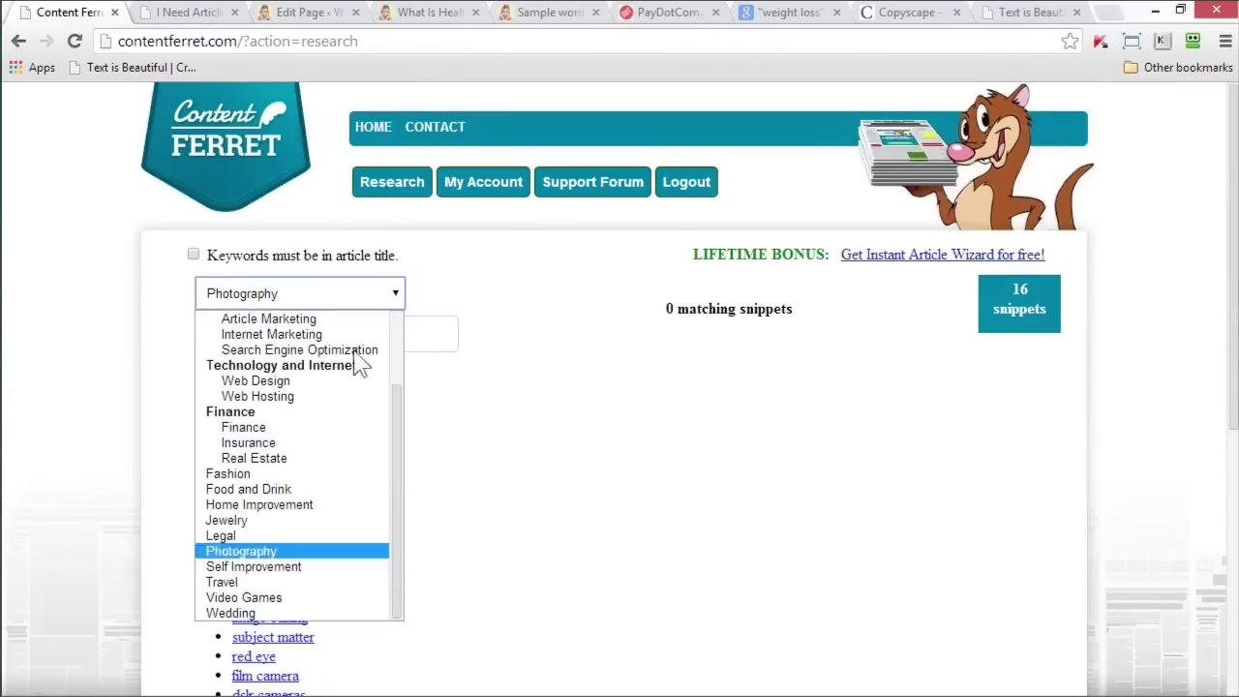
{"action": "scroll", "coordinate": [302, 484], "scroll_direction": "up", "scroll_amount": 2}
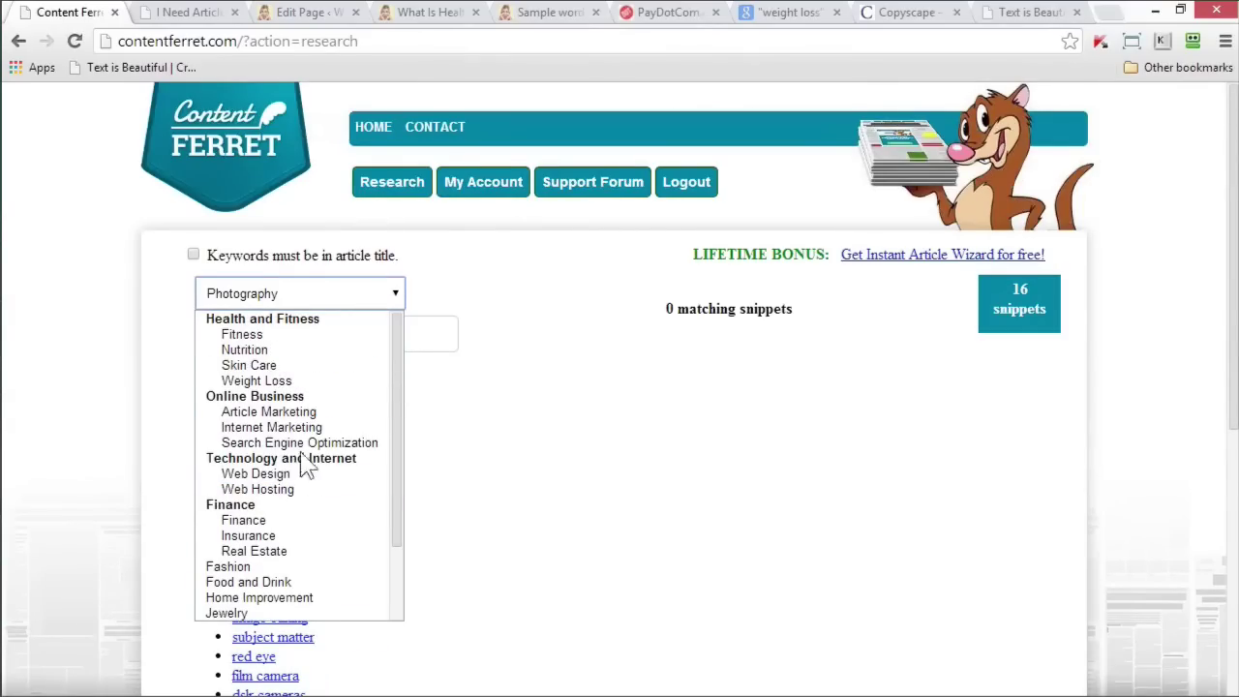
{"action": "left_click", "coordinate": [325, 363]}
{"action": "scroll", "coordinate": [489, 356], "scroll_direction": "down", "scroll_amount": 3}
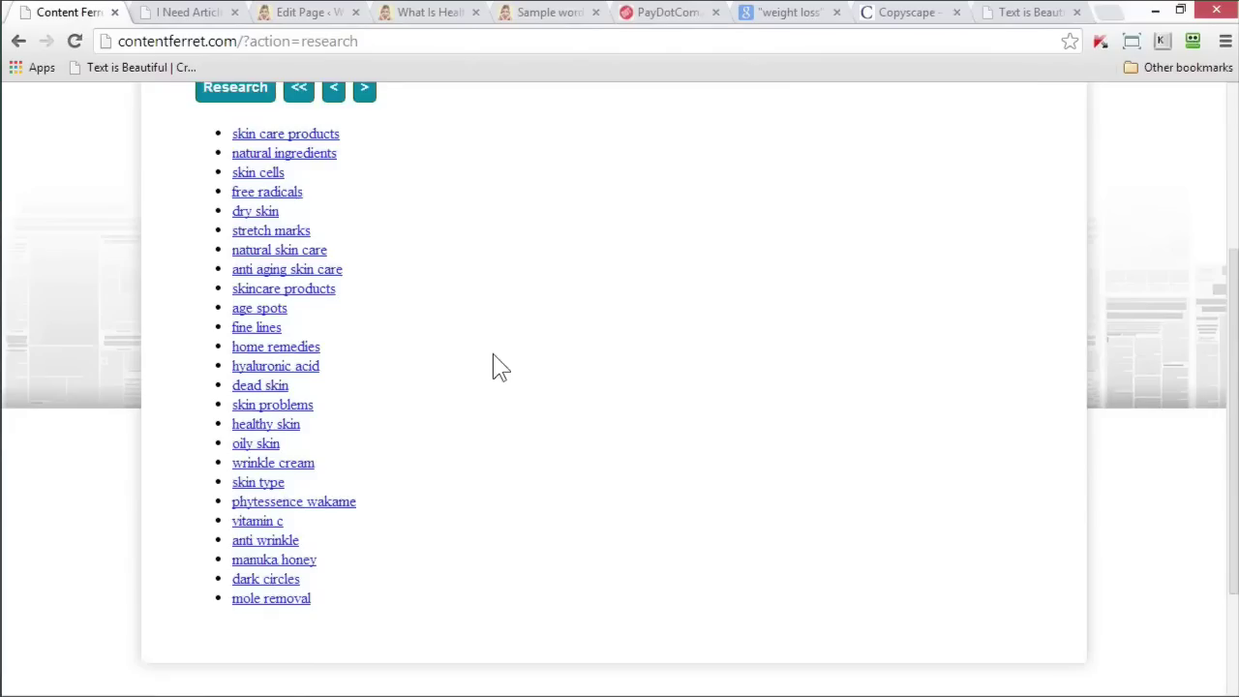
{"action": "left_click", "coordinate": [366, 89]}
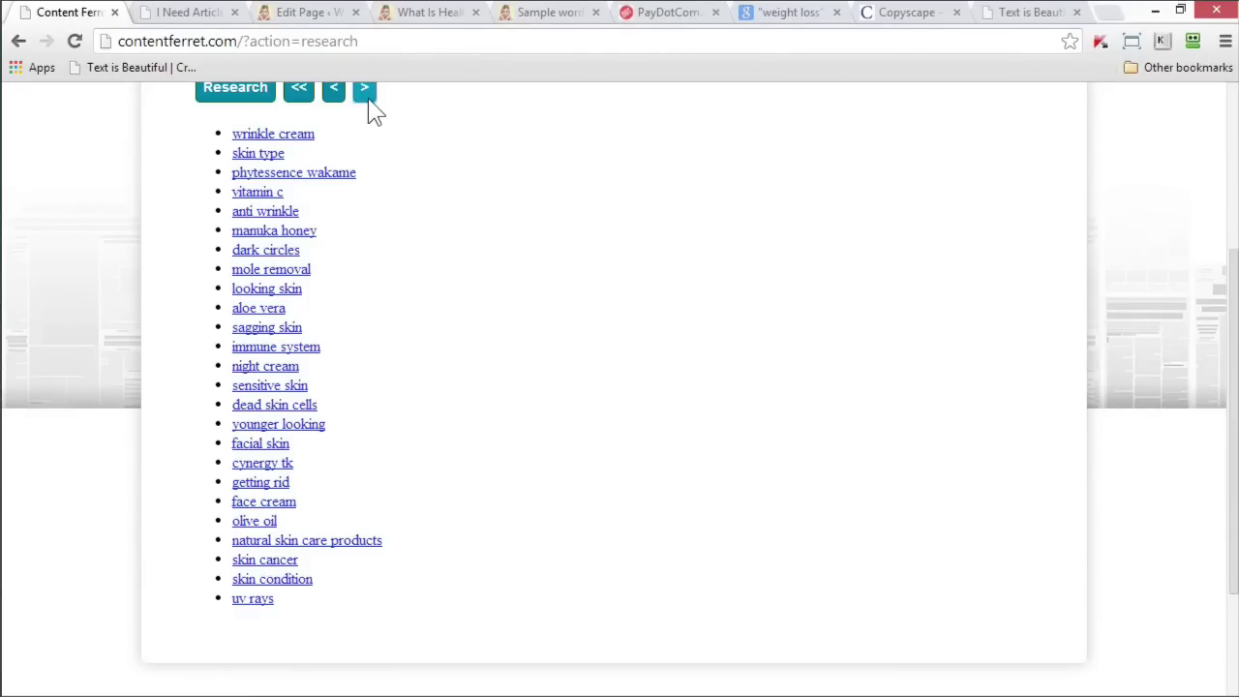
{"action": "left_click", "coordinate": [369, 100]}
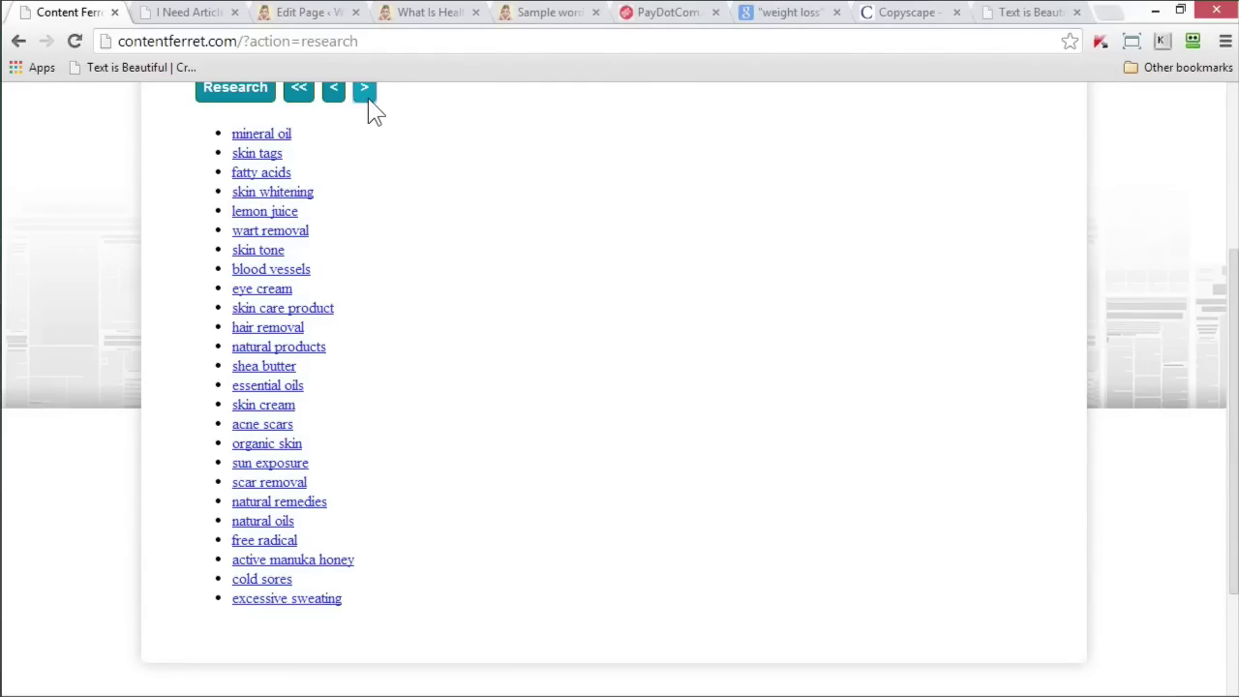
{"action": "left_click", "coordinate": [365, 92]}
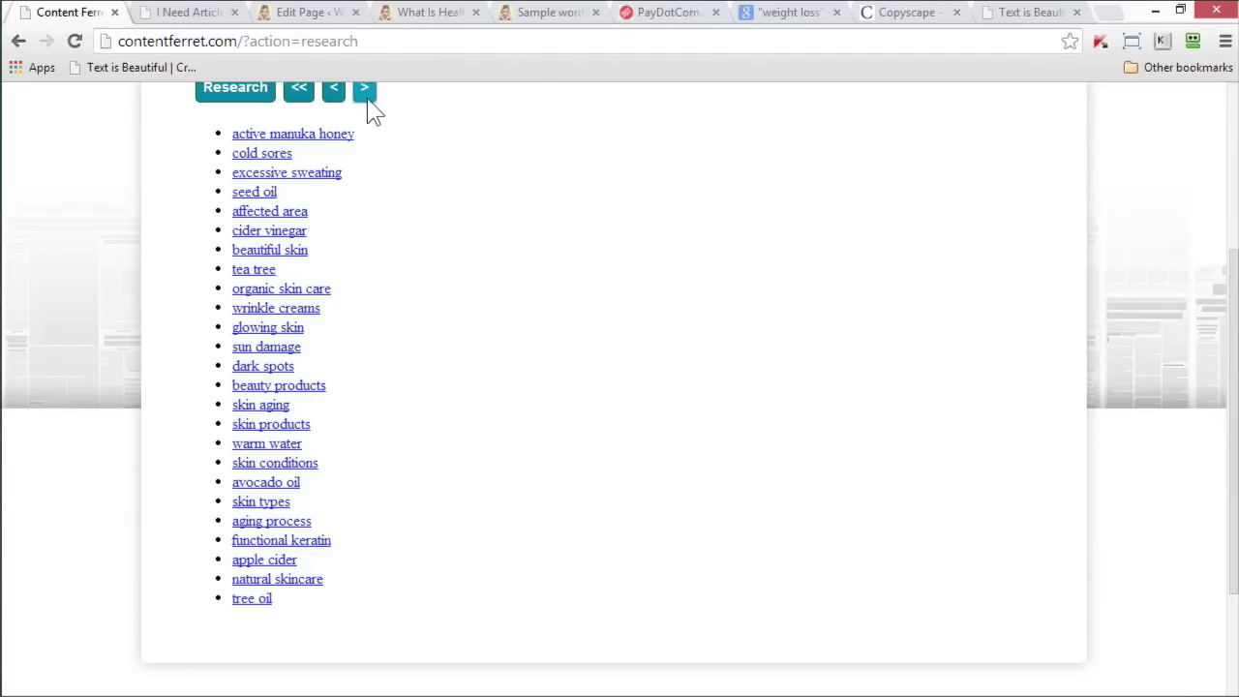
{"action": "left_click", "coordinate": [365, 92]}
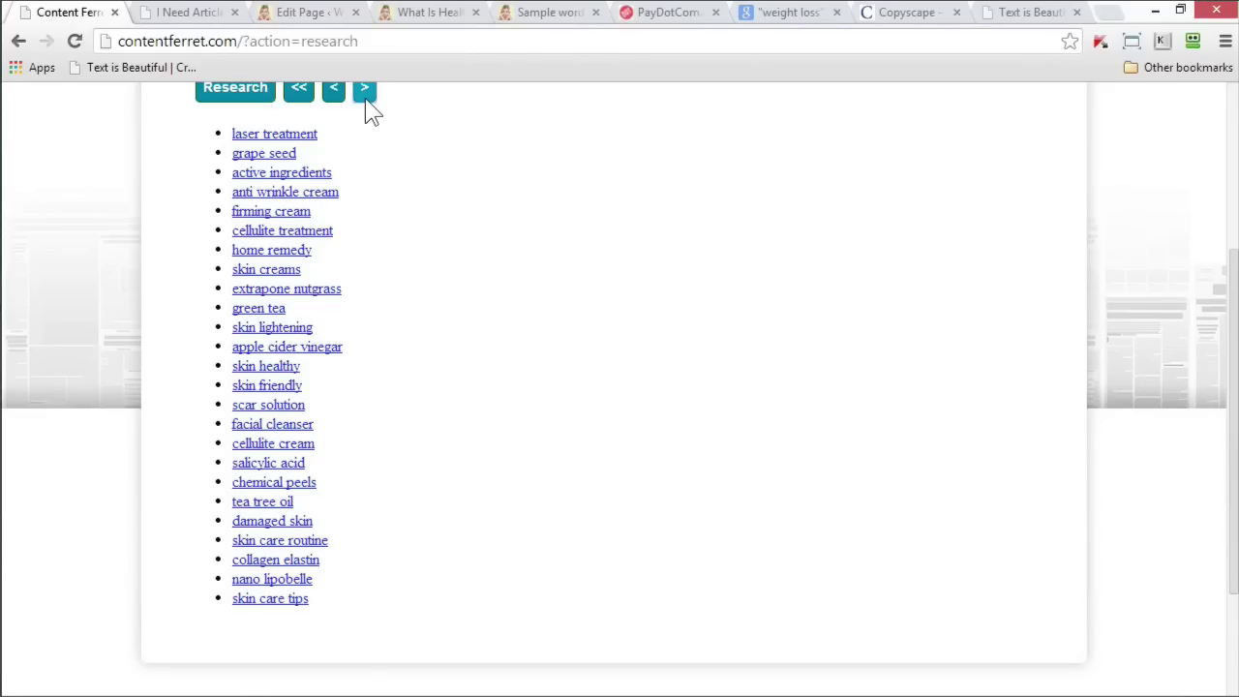
{"action": "scroll", "coordinate": [438, 249], "scroll_direction": "up", "scroll_amount": 3}
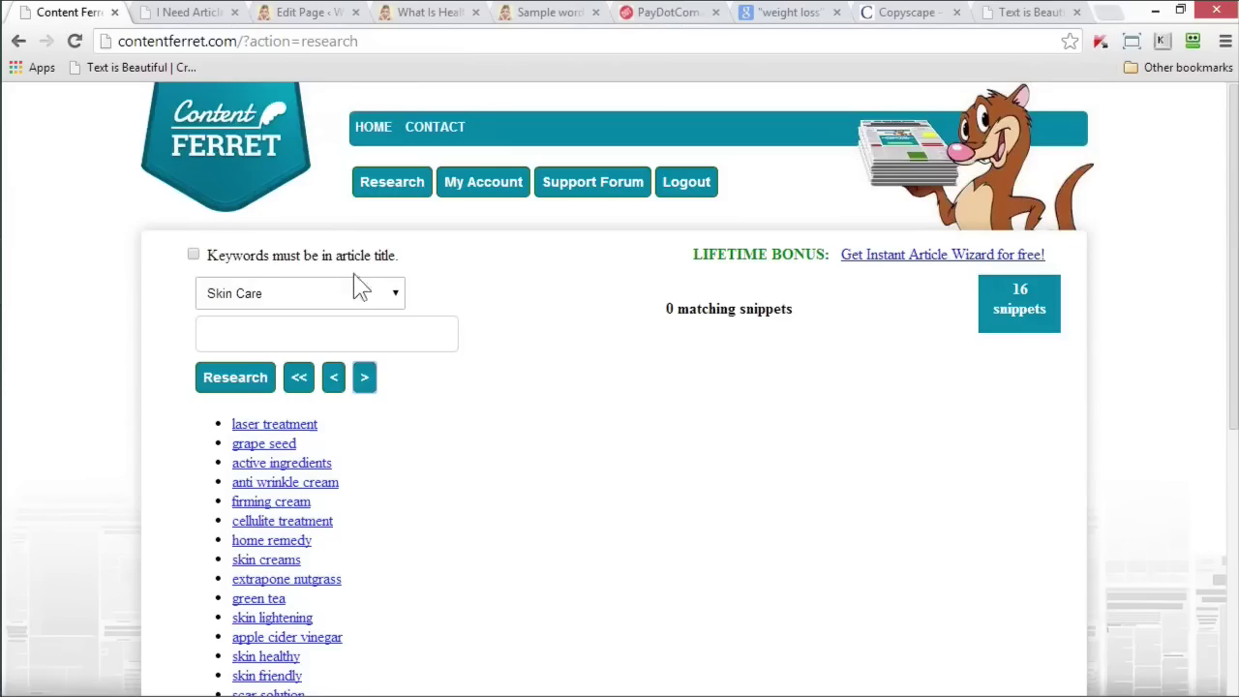
{"action": "left_click", "coordinate": [382, 298]}
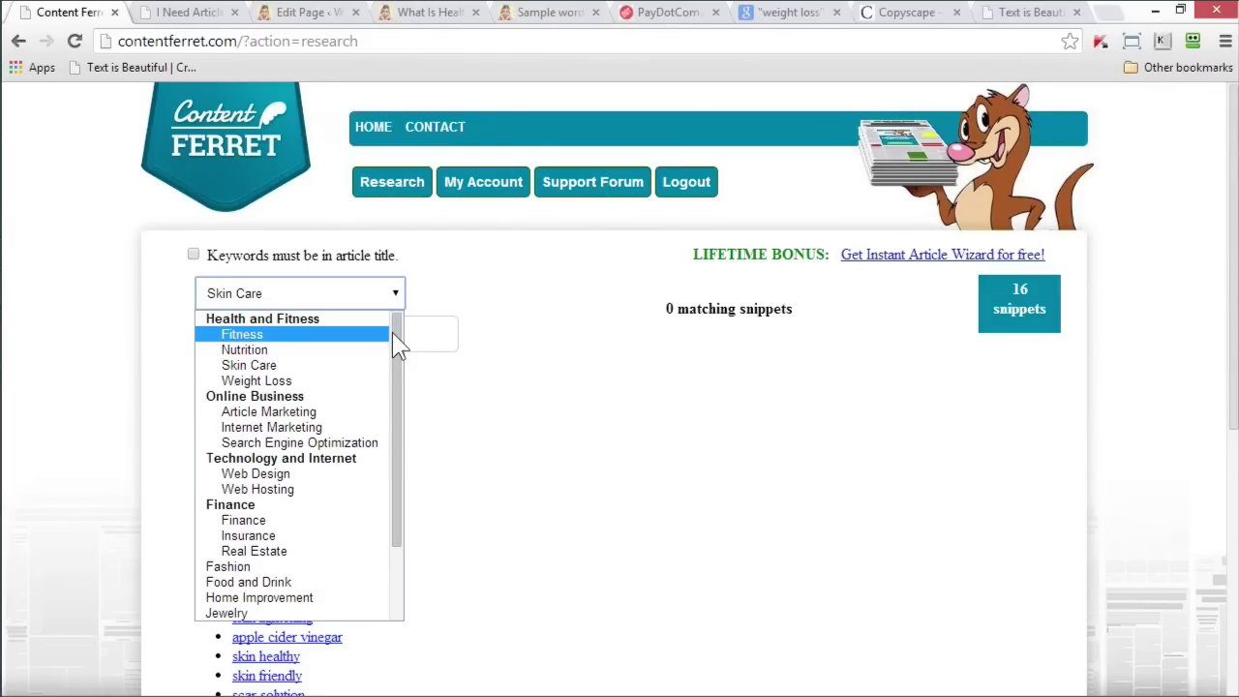
{"action": "key", "text": "Down"}
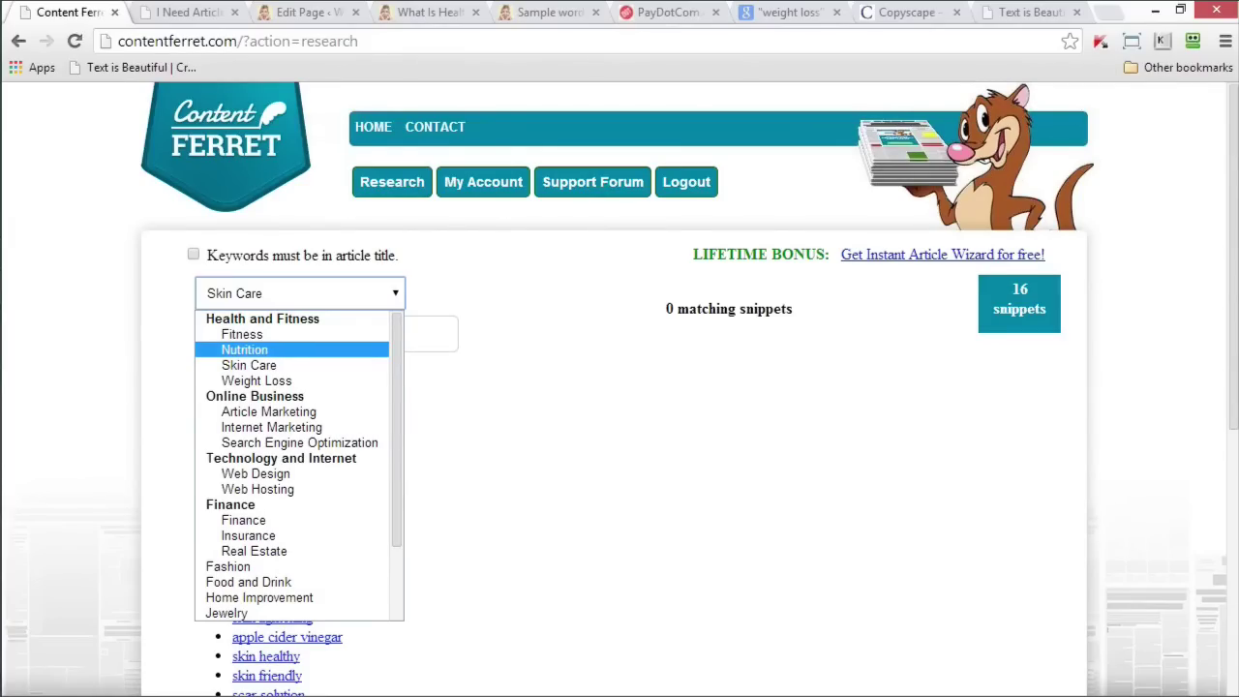
{"action": "key", "text": "Escape"}
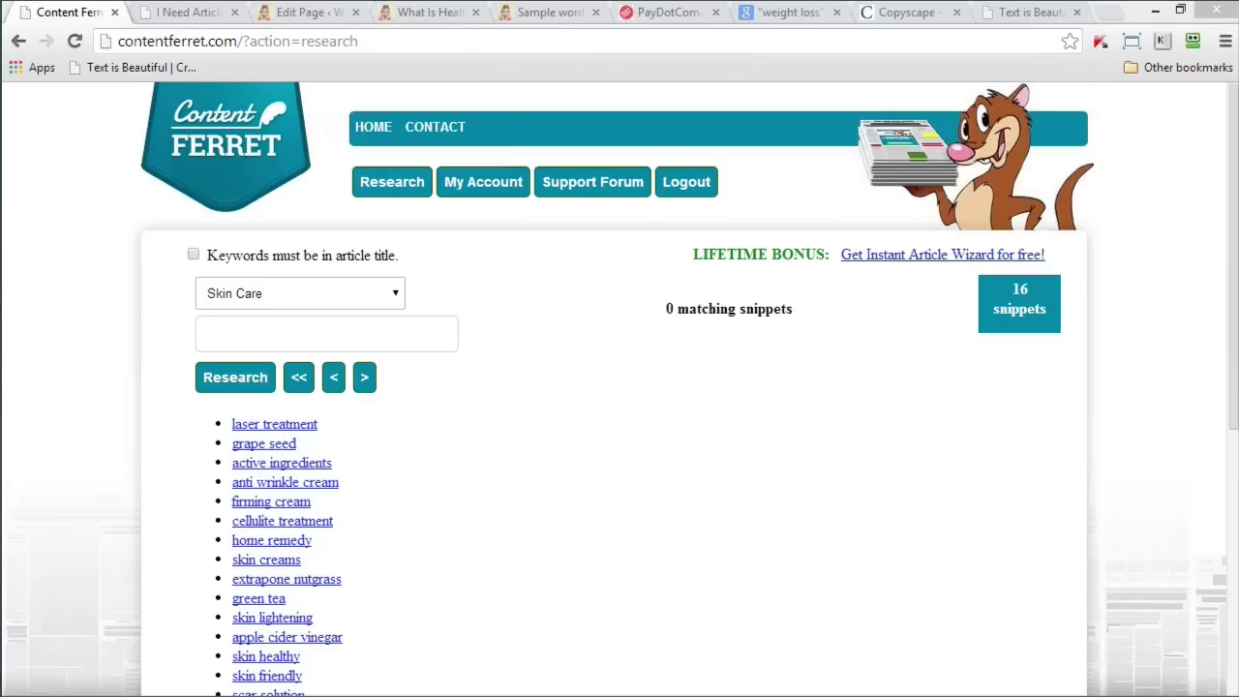
- Reload the I Need Articles dashboard to check whether the outstanding weight loss article is complete
{"action": "left_click", "coordinate": [186, 12]}
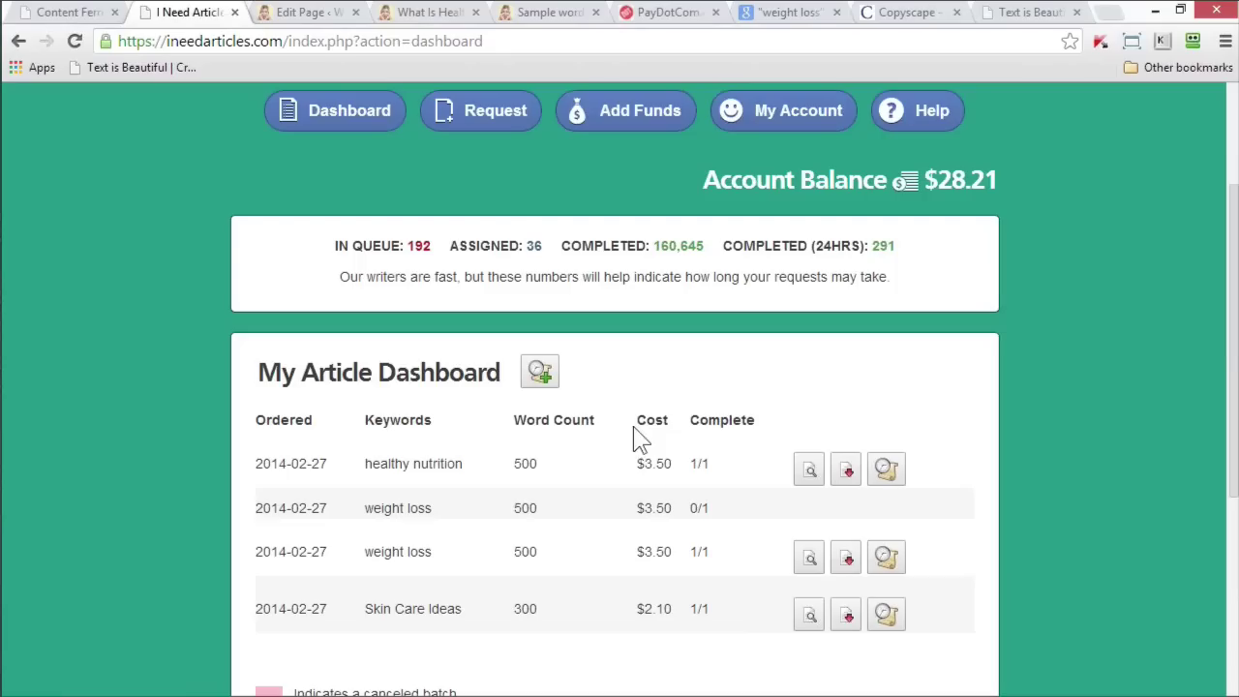
{"action": "right_click", "coordinate": [1088, 374]}
{"action": "left_click", "coordinate": [1115, 415]}
- Switch to the published "What Is Healthy Nutrition?" page and select its full web address
{"action": "left_click", "coordinate": [423, 12]}
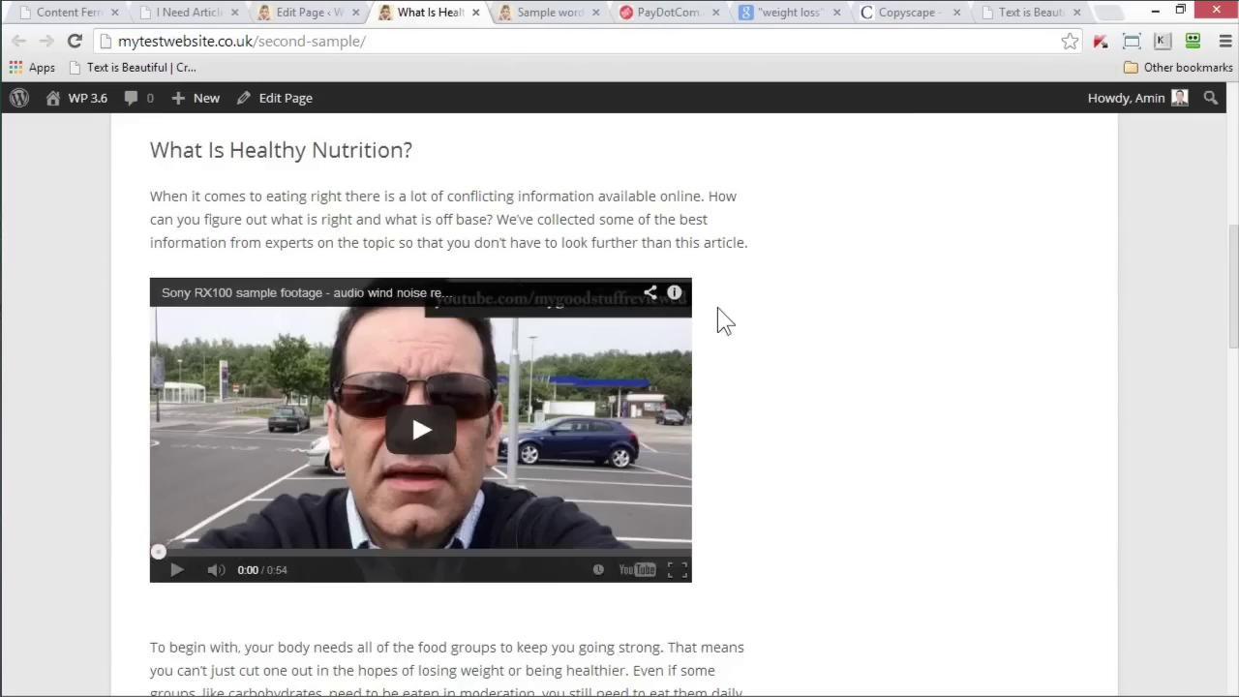
{"action": "scroll", "coordinate": [724, 322], "scroll_direction": "up", "scroll_amount": 1}
{"action": "left_click", "coordinate": [400, 41]}
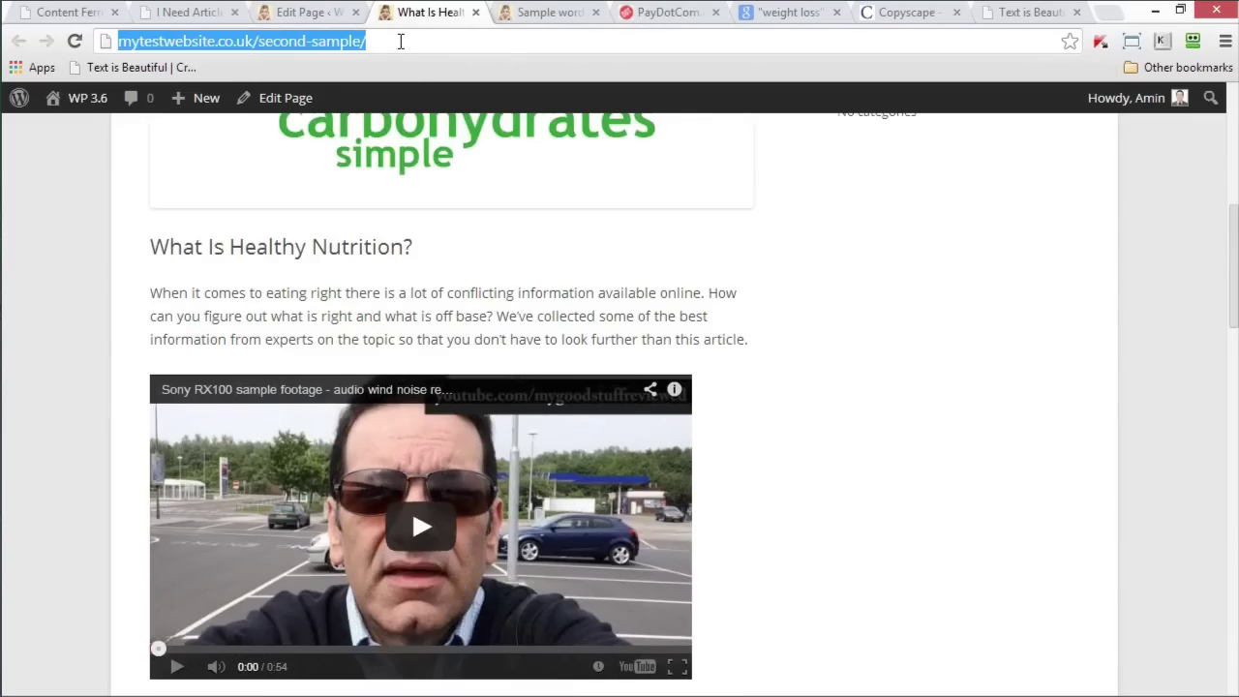
{"action": "key", "text": "alt+Tab"}
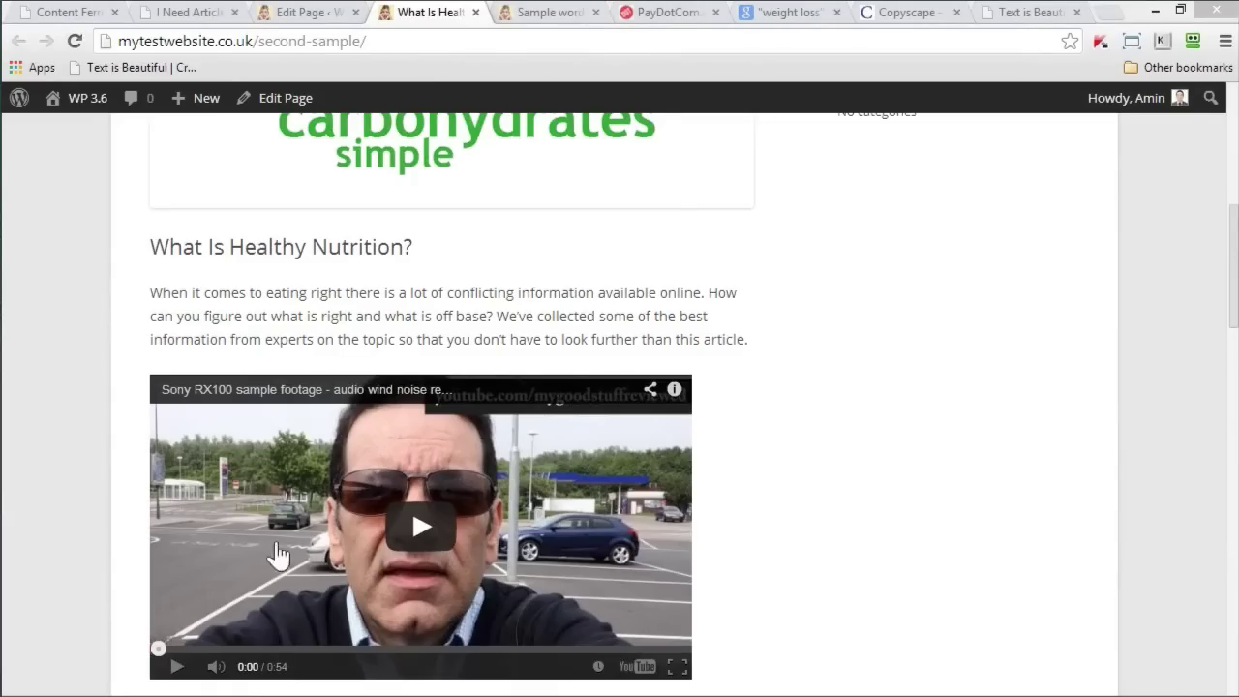
- Close the Copyscape search page and view the published "Sample word cloud image" page
{"action": "left_click", "coordinate": [934, 13]}
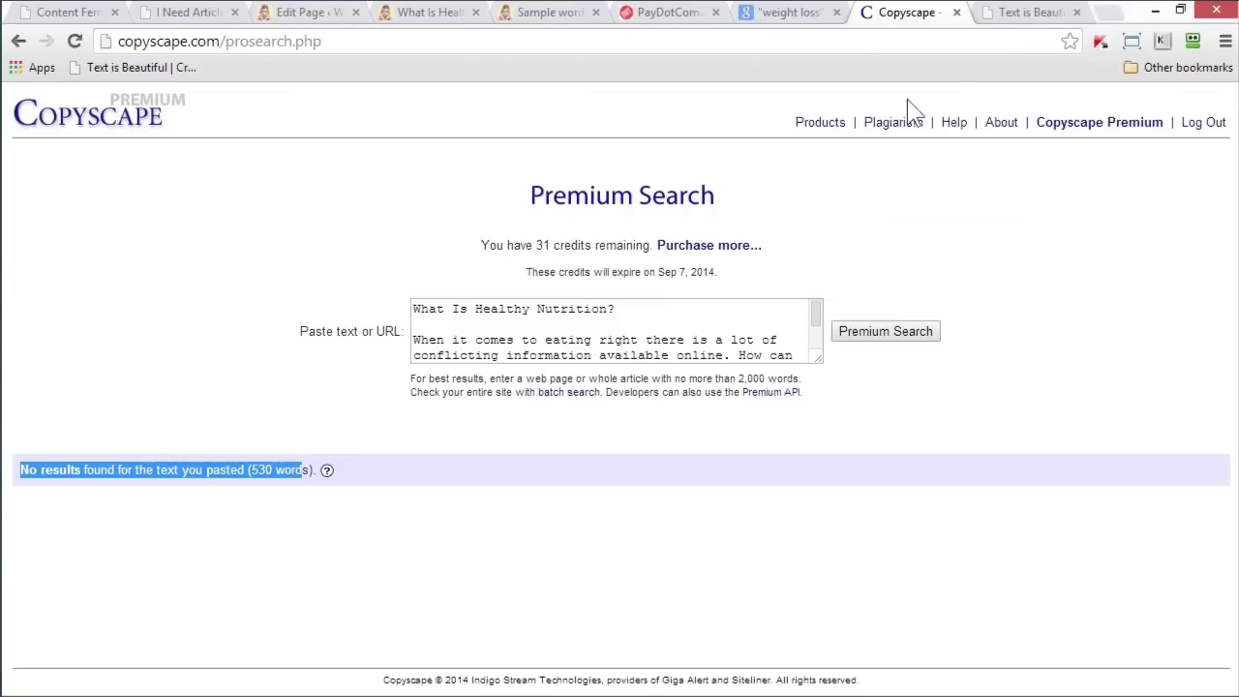
{"action": "left_click", "coordinate": [957, 12]}
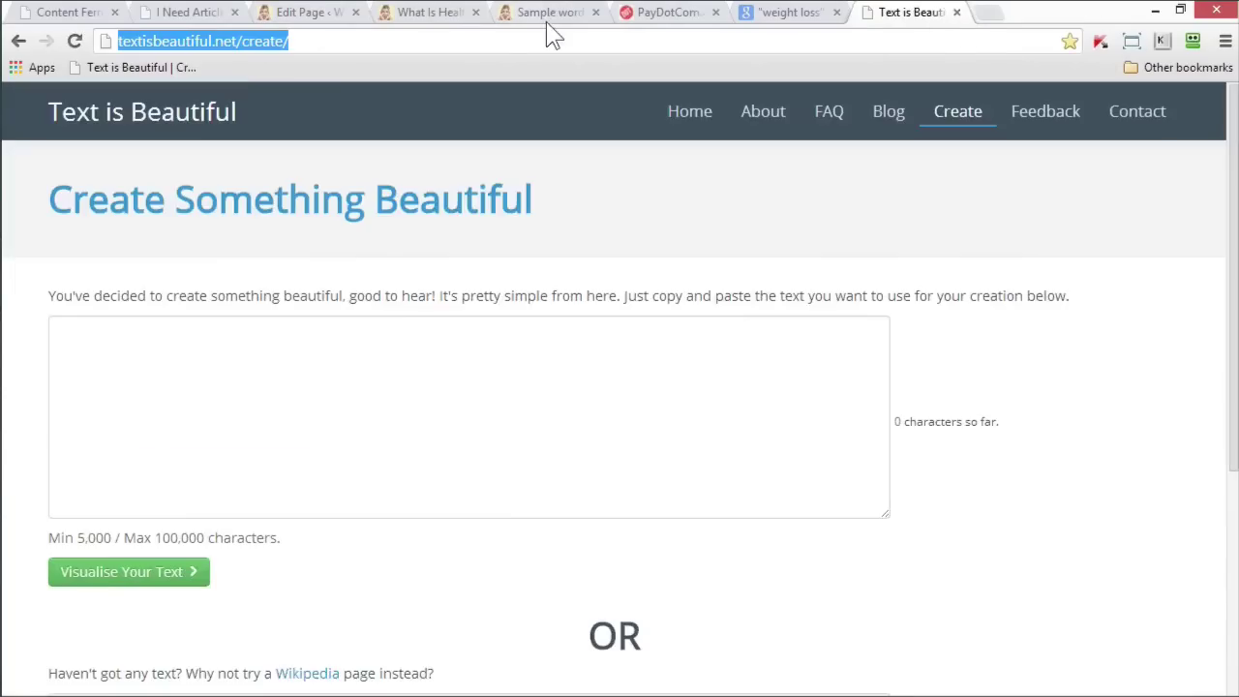
{"action": "left_click", "coordinate": [543, 14]}
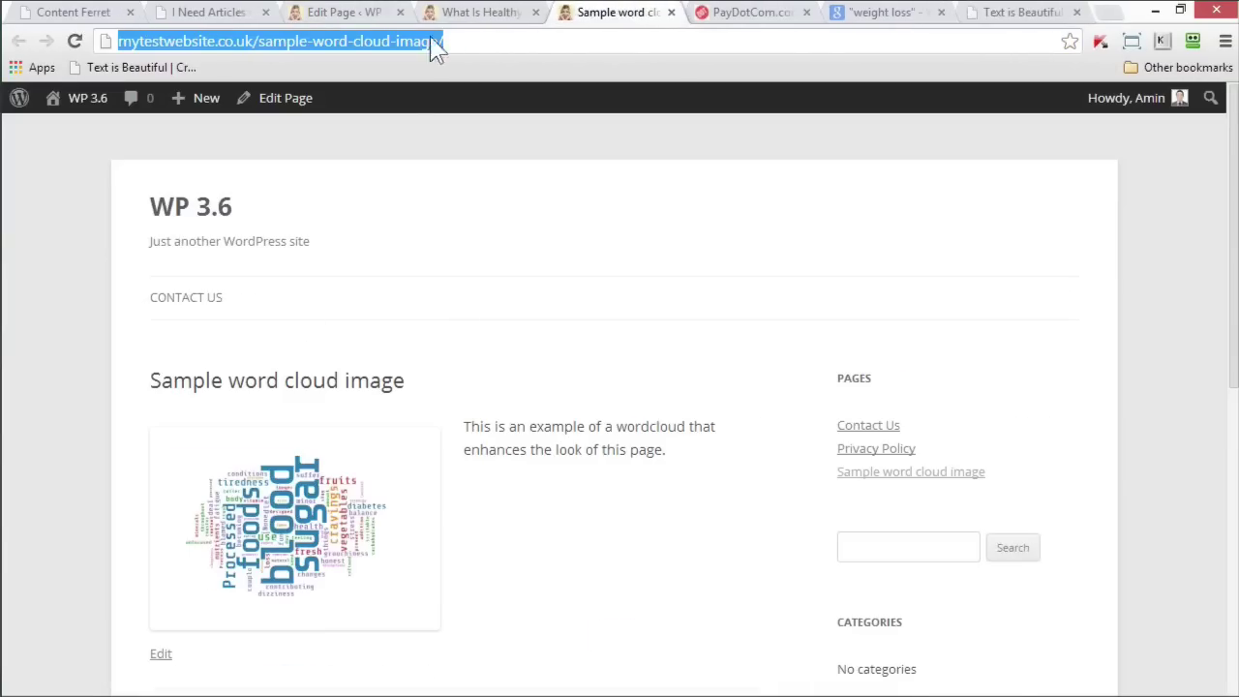
- Return to the published "What Is Healthy Nutrition?" page and review its word cloud image, embedded video and article text
{"action": "left_click", "coordinate": [488, 12]}
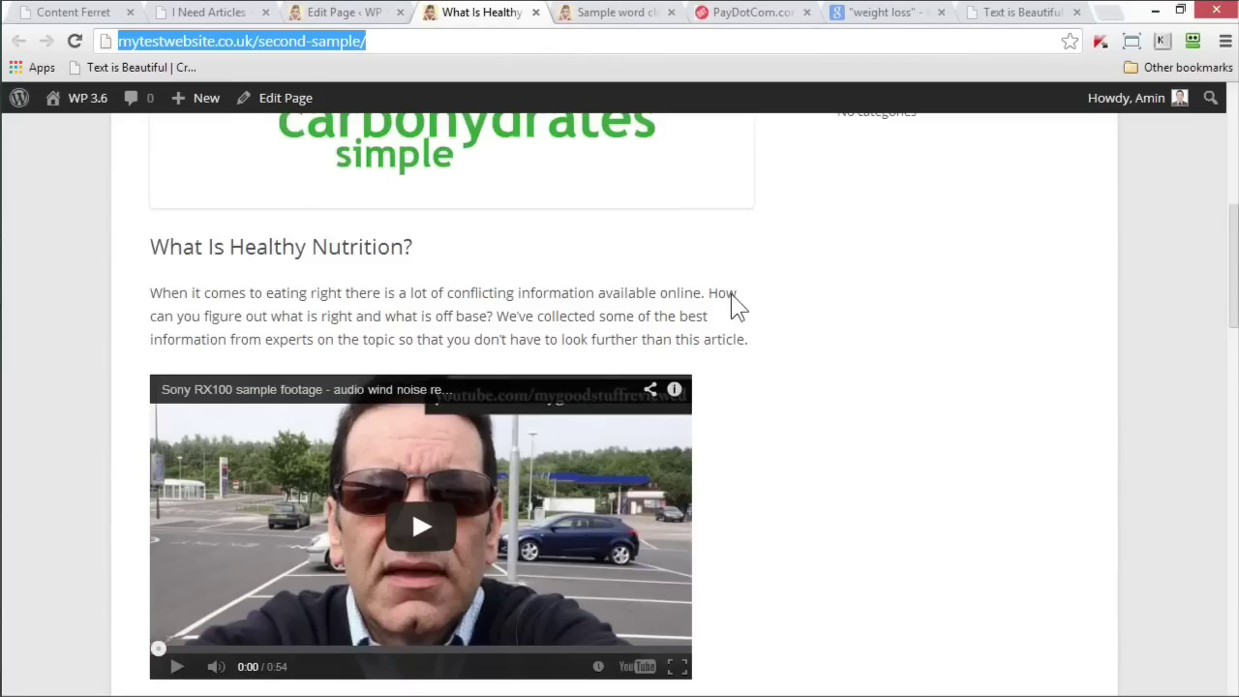
{"action": "scroll", "coordinate": [736, 305], "scroll_direction": "up", "scroll_amount": 3}
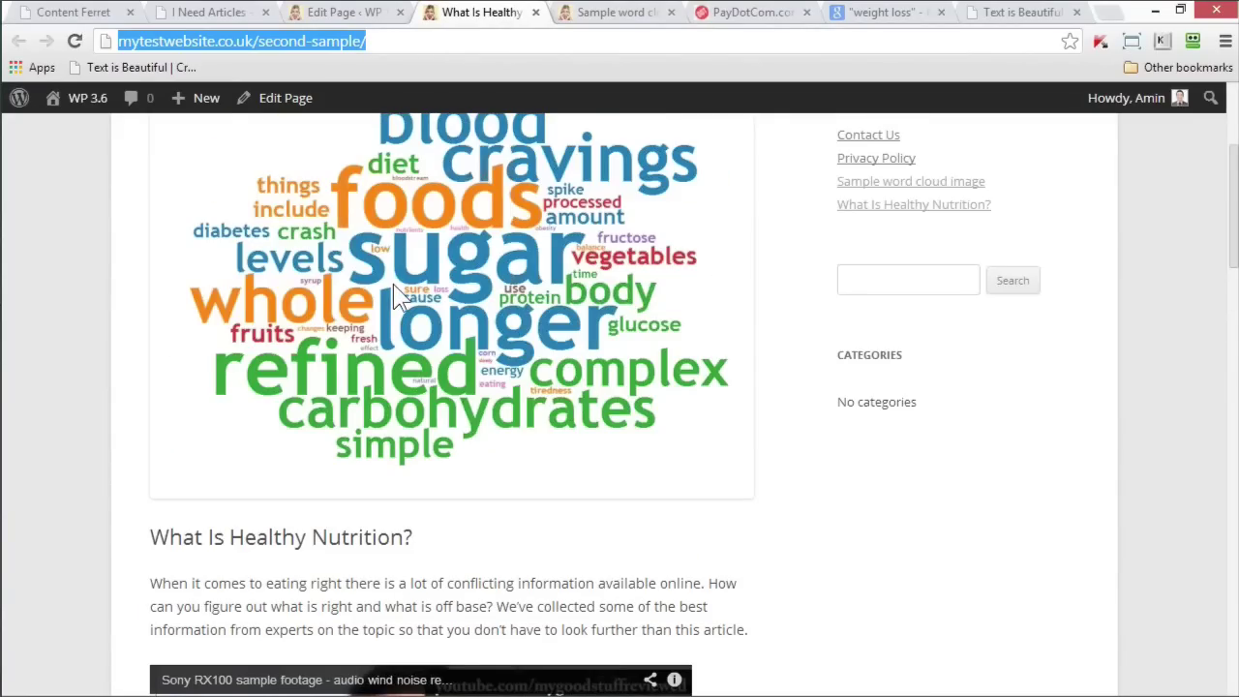
{"action": "scroll", "coordinate": [393, 288], "scroll_direction": "down", "scroll_amount": 4}
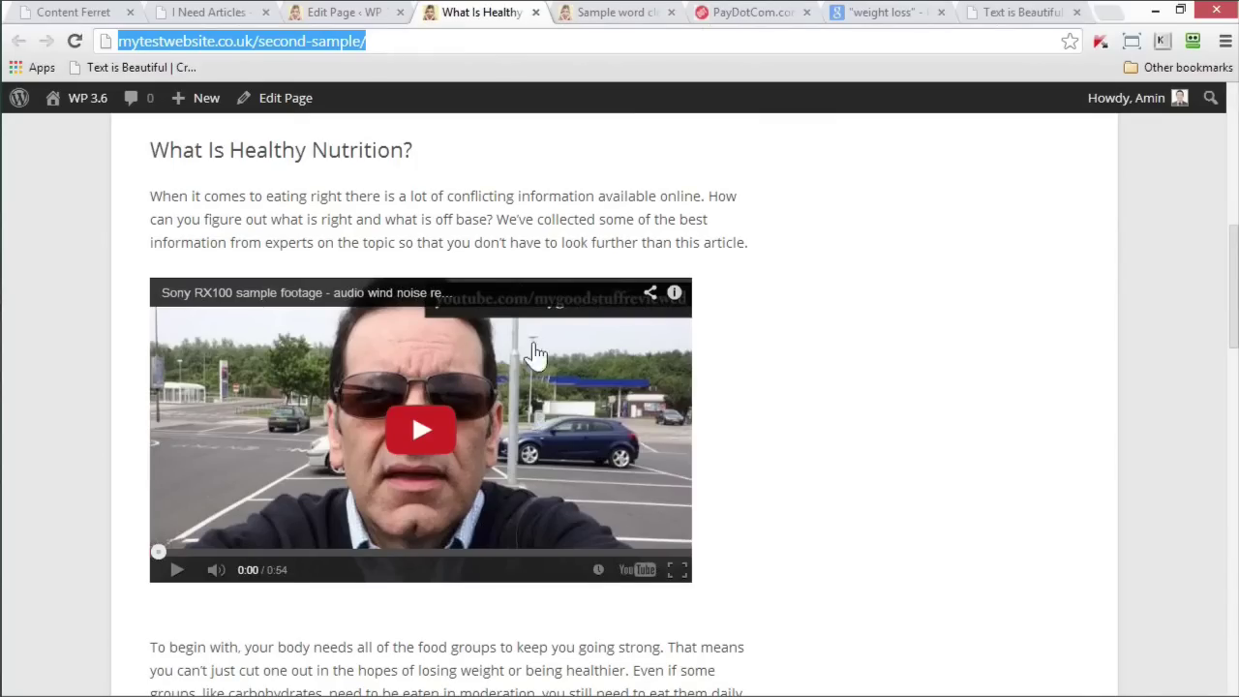
{"action": "scroll", "coordinate": [600, 378], "scroll_direction": "down", "scroll_amount": 2}
{"action": "scroll", "coordinate": [601, 369], "scroll_direction": "down", "scroll_amount": 4}
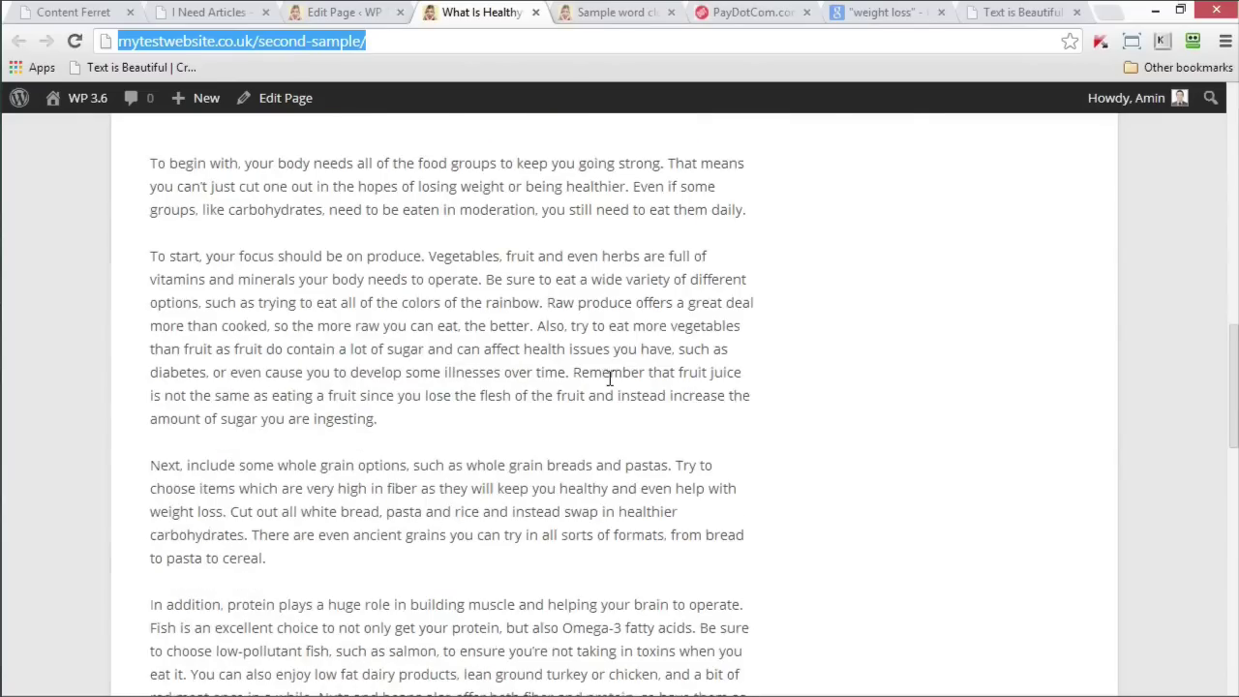
{"action": "scroll", "coordinate": [281, 436], "scroll_direction": "up", "scroll_amount": 6}
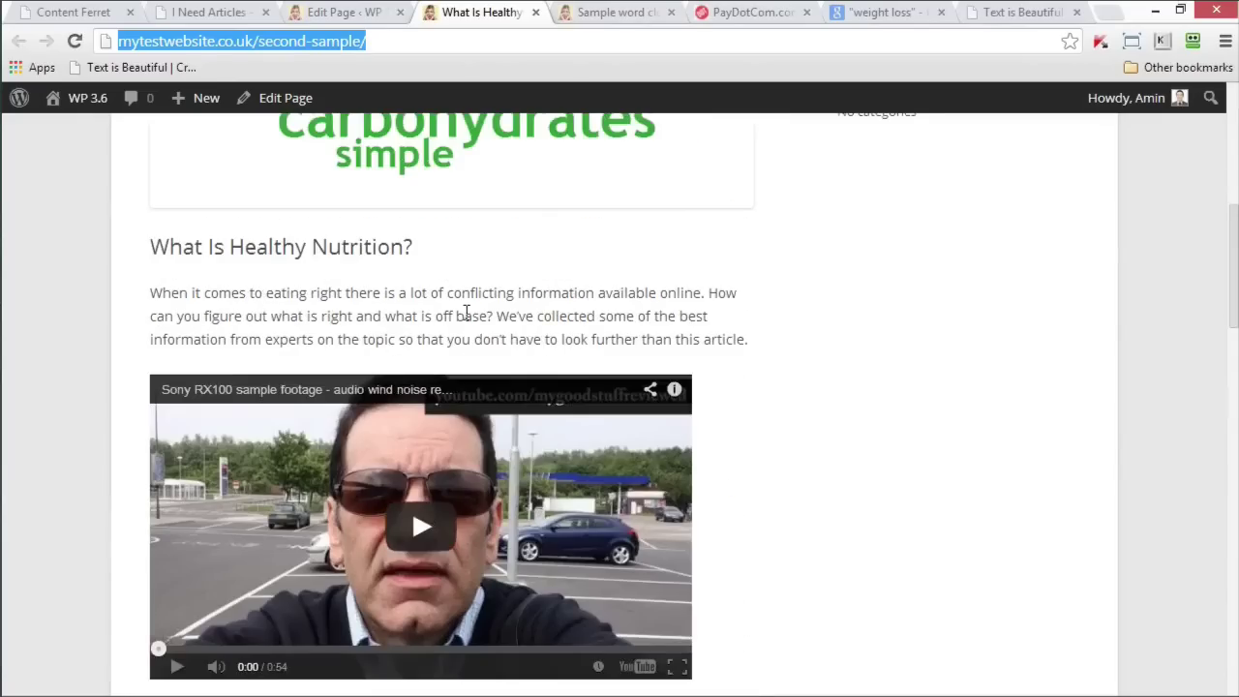
{"action": "scroll", "coordinate": [466, 314], "scroll_direction": "up", "scroll_amount": 2}
{"action": "scroll", "coordinate": [469, 324], "scroll_direction": "up", "scroll_amount": 3}
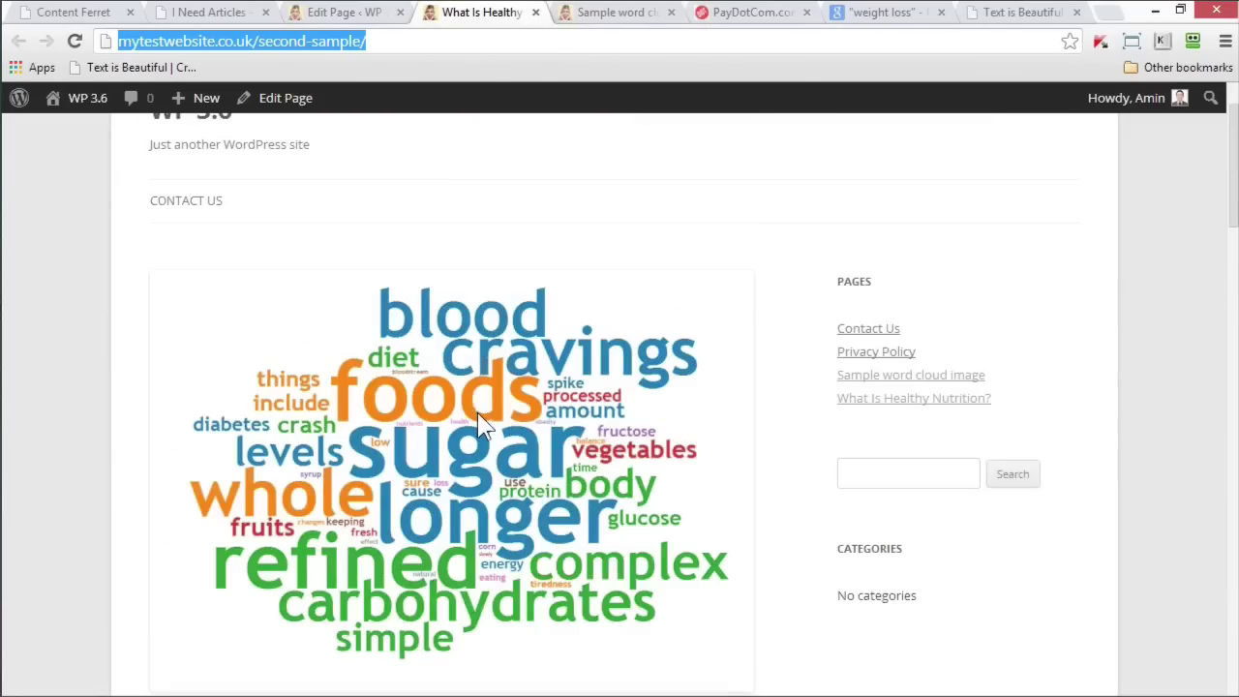
- Remove the word cloud featured image from the "What Is Healthy Nutrition?" page in the WordPress editor and update the page
{"action": "left_click", "coordinate": [363, 14]}
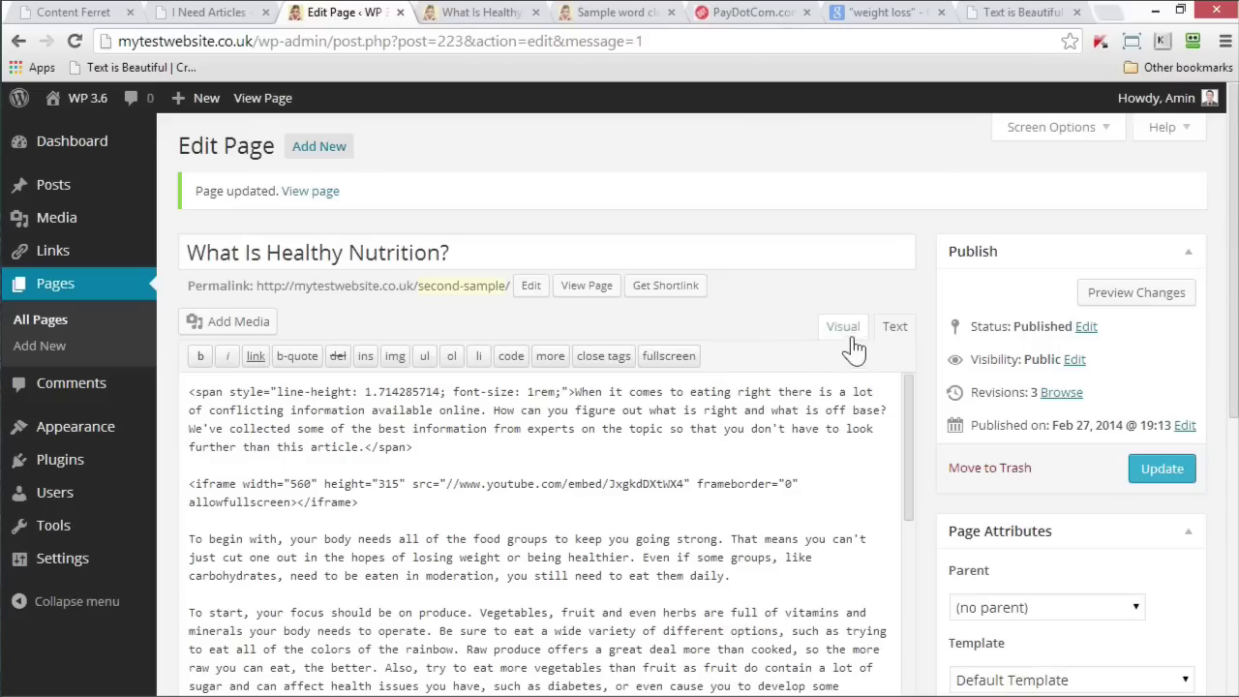
{"action": "left_click", "coordinate": [749, 443]}
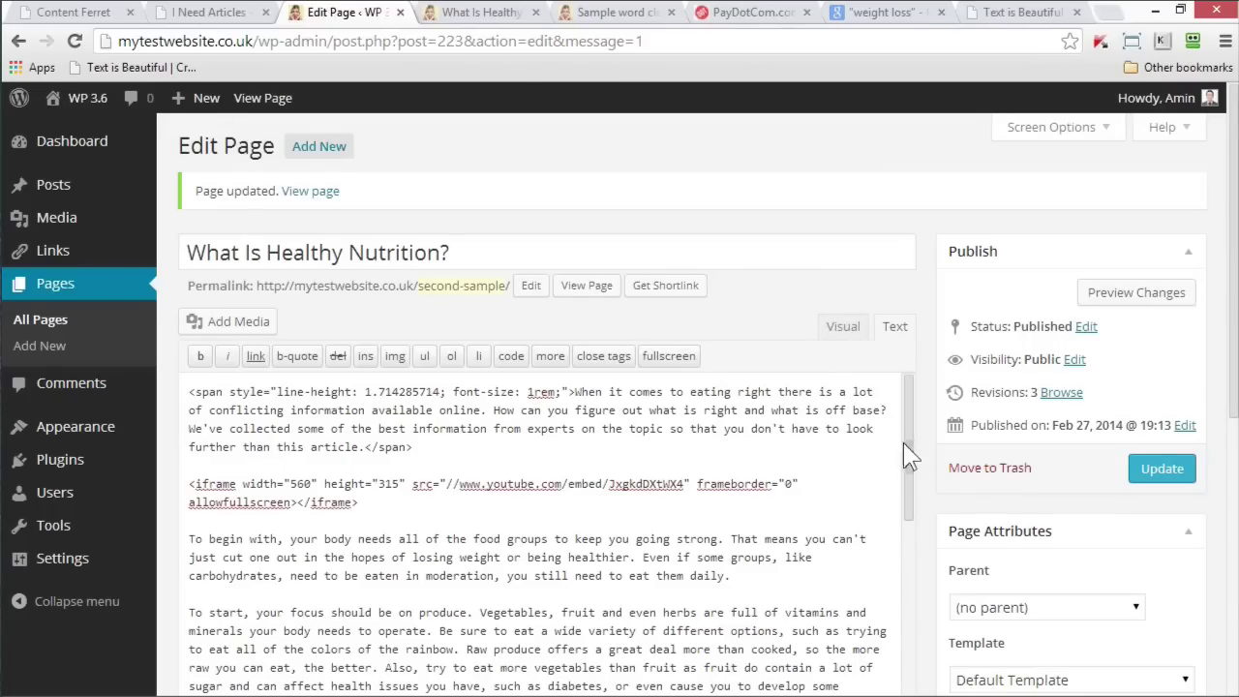
{"action": "scroll", "coordinate": [1104, 494], "scroll_direction": "down", "scroll_amount": 5}
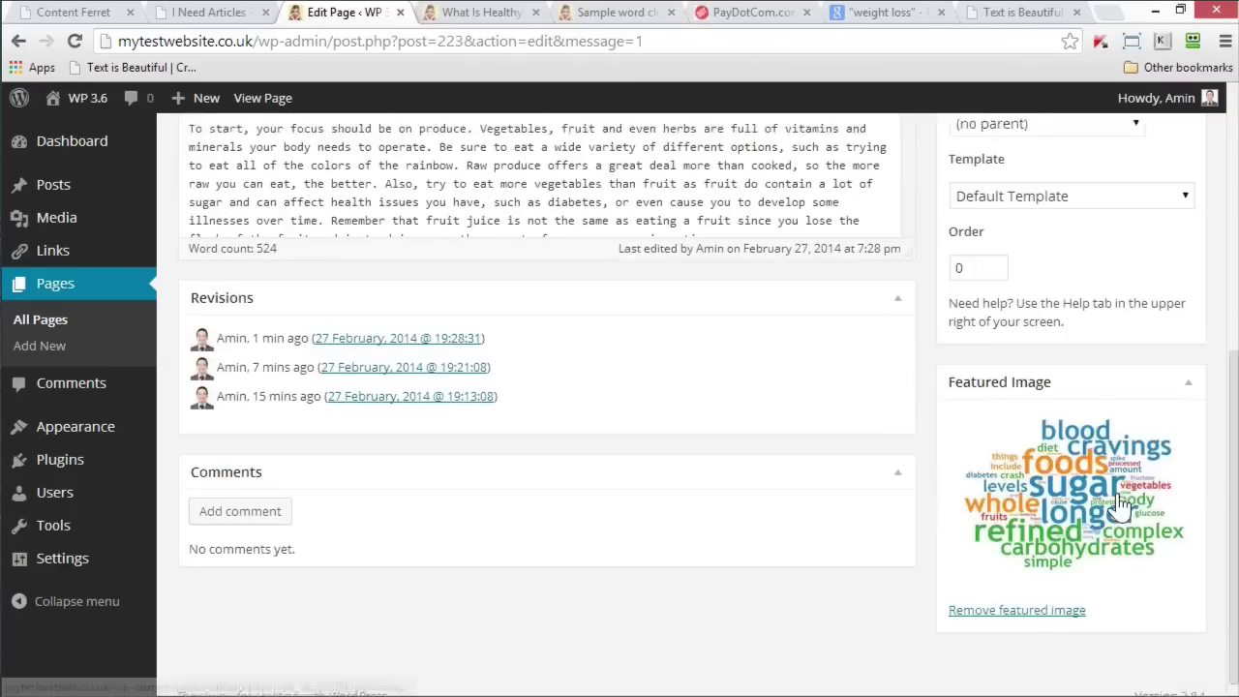
{"action": "left_click", "coordinate": [1017, 609]}
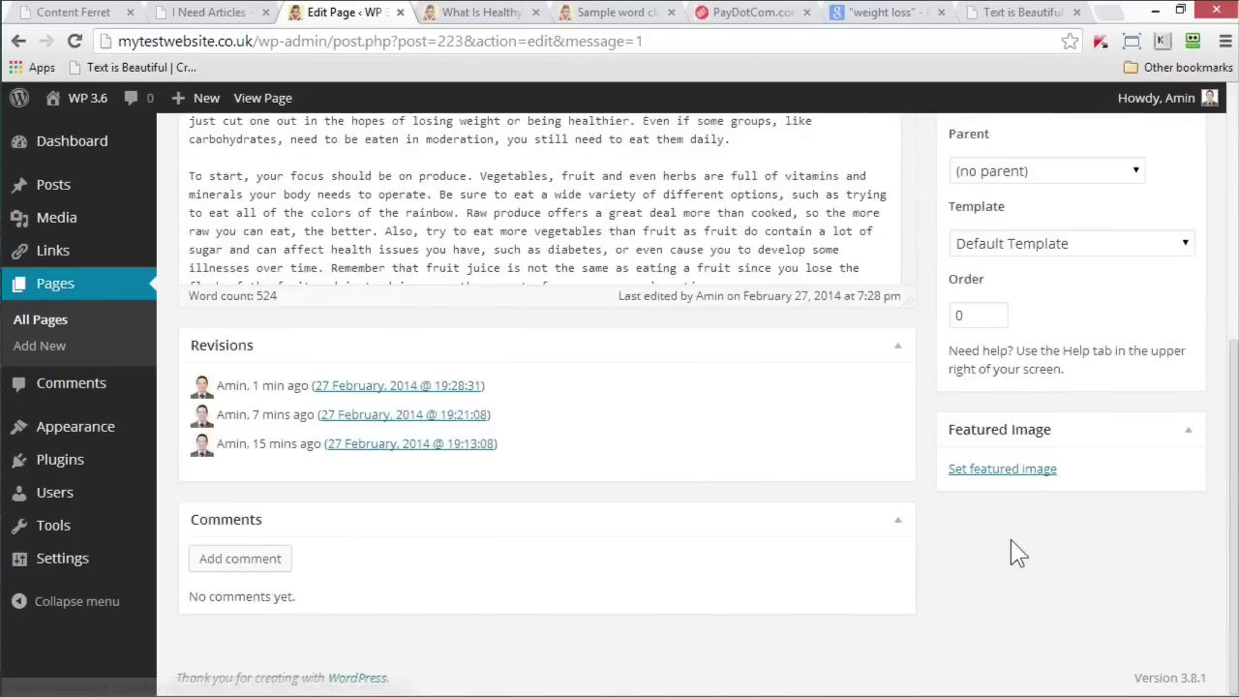
{"action": "scroll", "coordinate": [1011, 552], "scroll_direction": "up", "scroll_amount": 5}
{"action": "left_click", "coordinate": [1162, 468]}
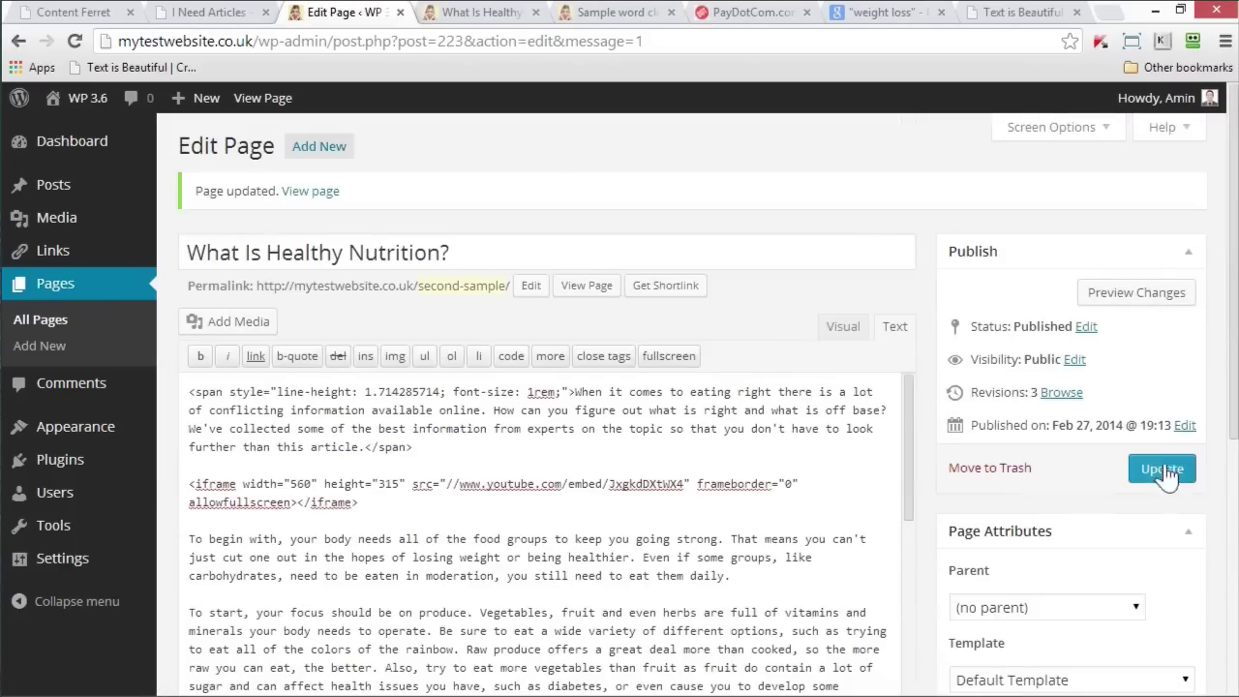
- Reload the published "What Is Healthy Nutrition?" page to check its layout without the featured image
{"action": "left_click", "coordinate": [481, 13]}
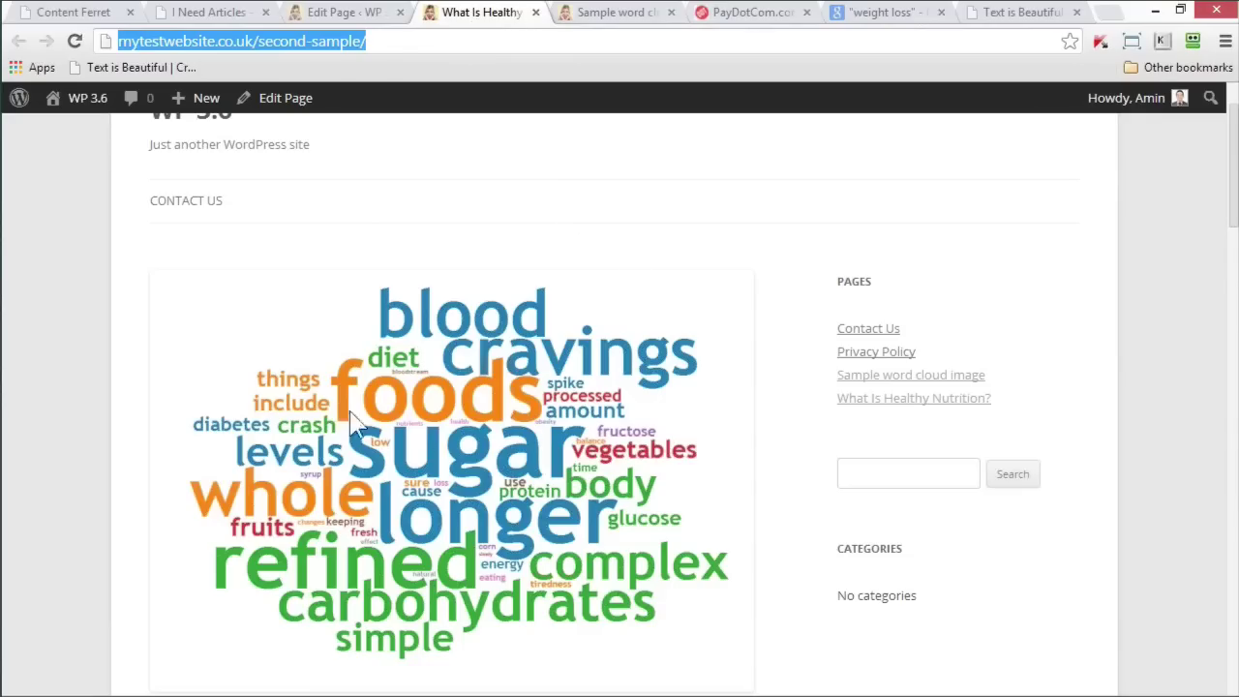
{"action": "right_click", "coordinate": [1152, 201]}
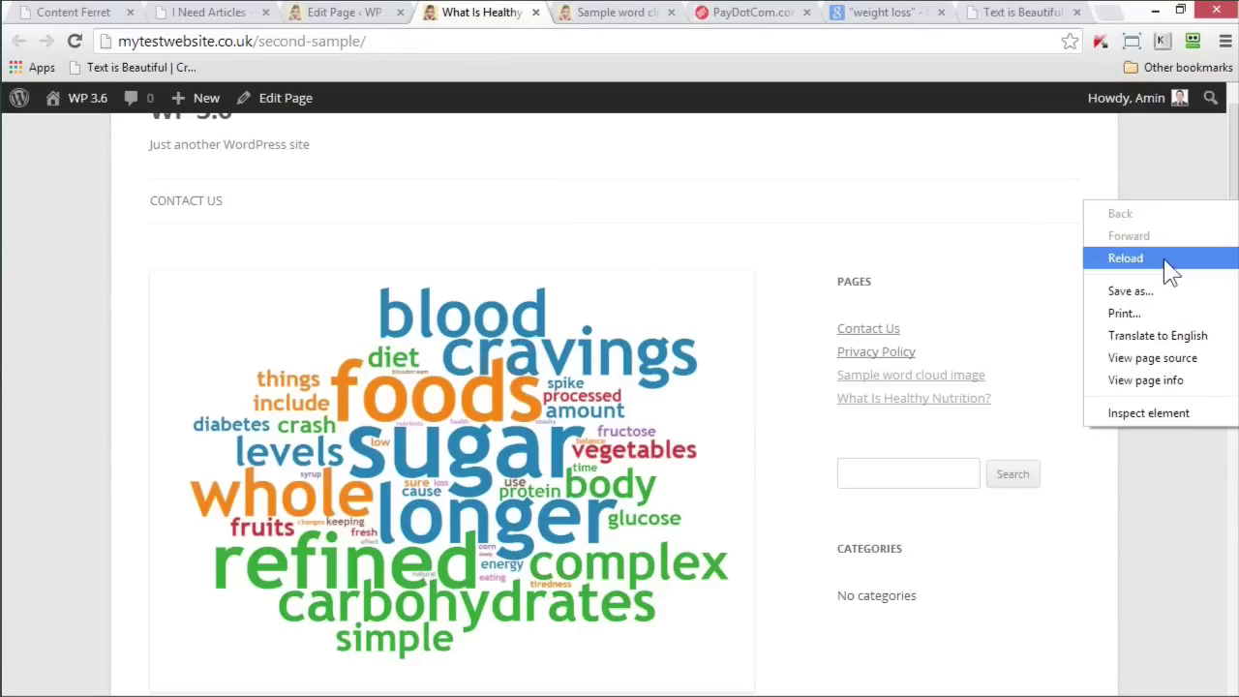
{"action": "left_click", "coordinate": [1125, 258]}
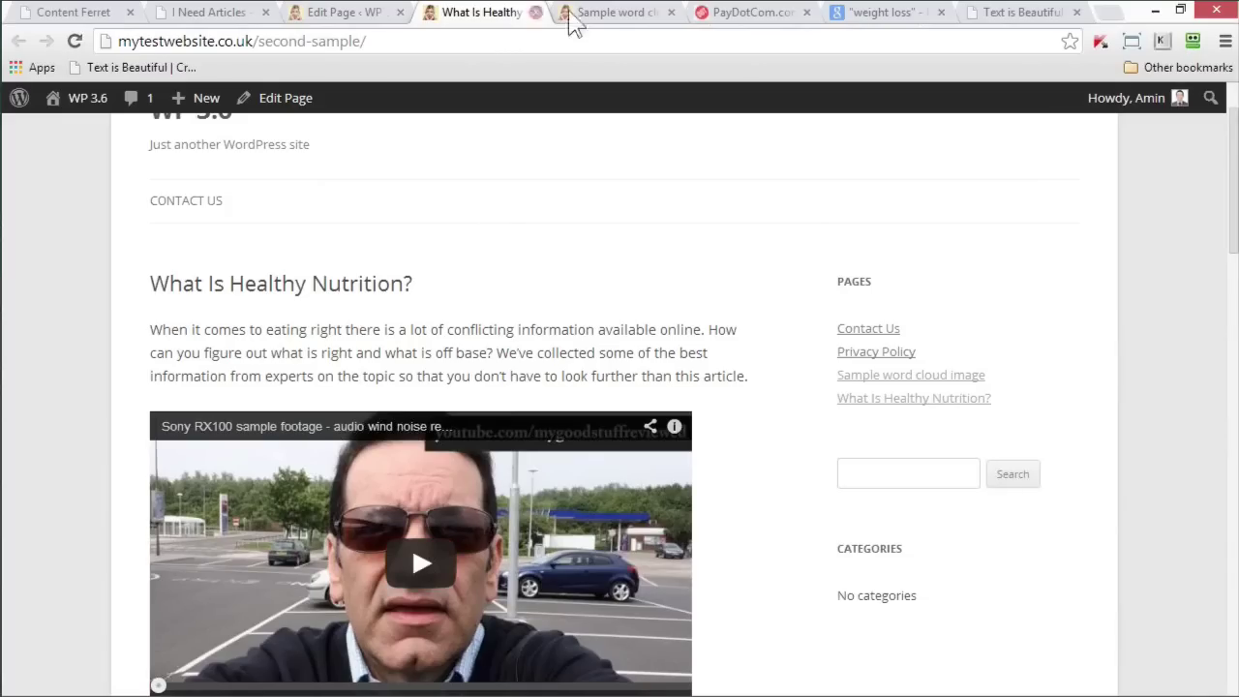
- Close the published "Sample word cloud image" page and return to the "What Is Healthy Nutrition?" page
{"action": "left_click", "coordinate": [608, 14]}
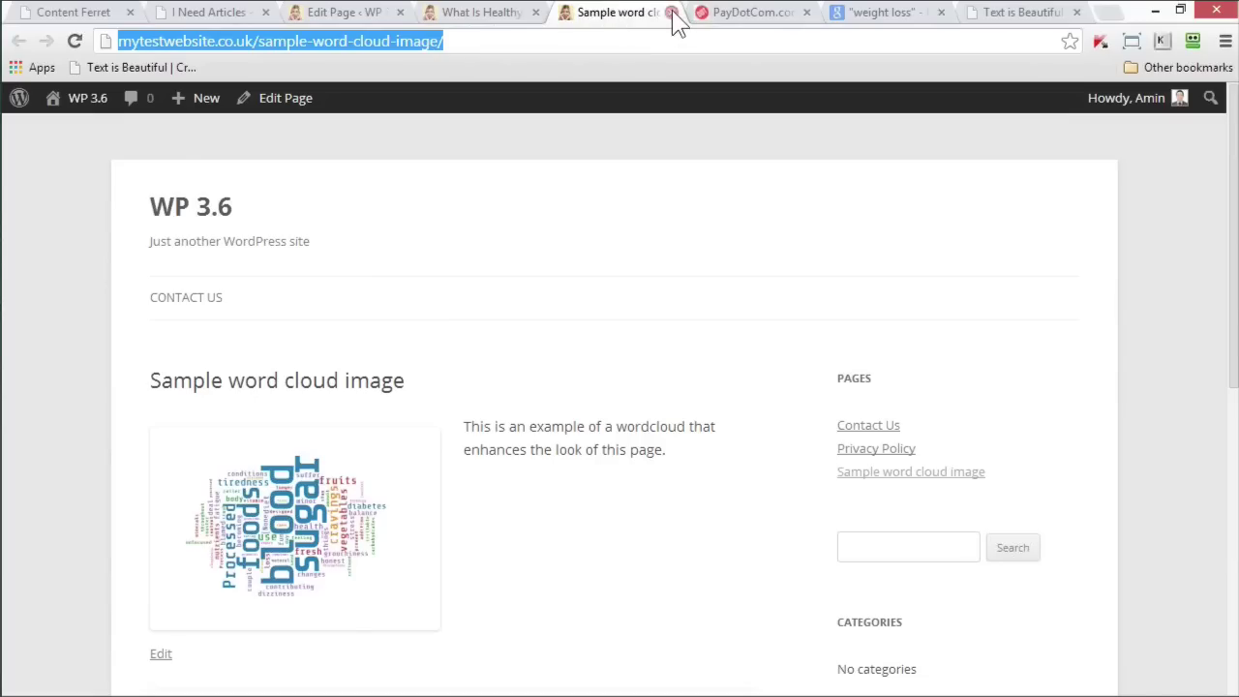
{"action": "left_click", "coordinate": [672, 13]}
{"action": "left_click", "coordinate": [485, 7]}
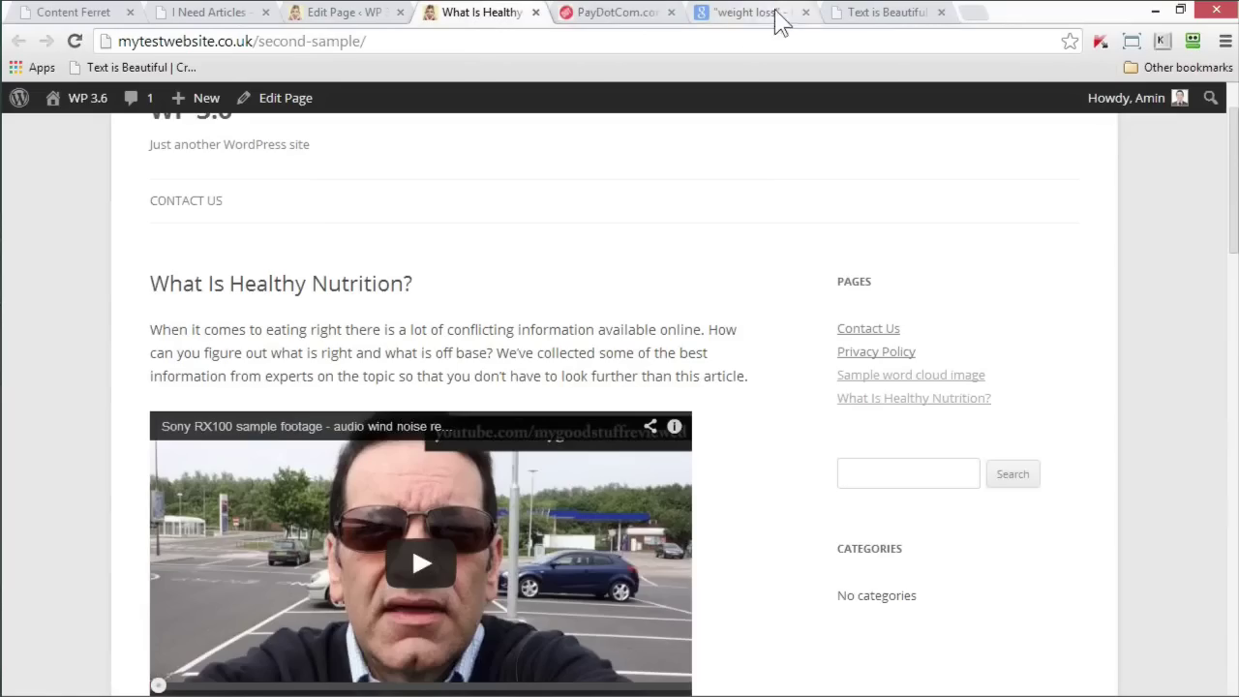
- Close the weight-loss article draft in Word without saving it, and close the Google "weight loss" results page
{"action": "left_click", "coordinate": [774, 11]}
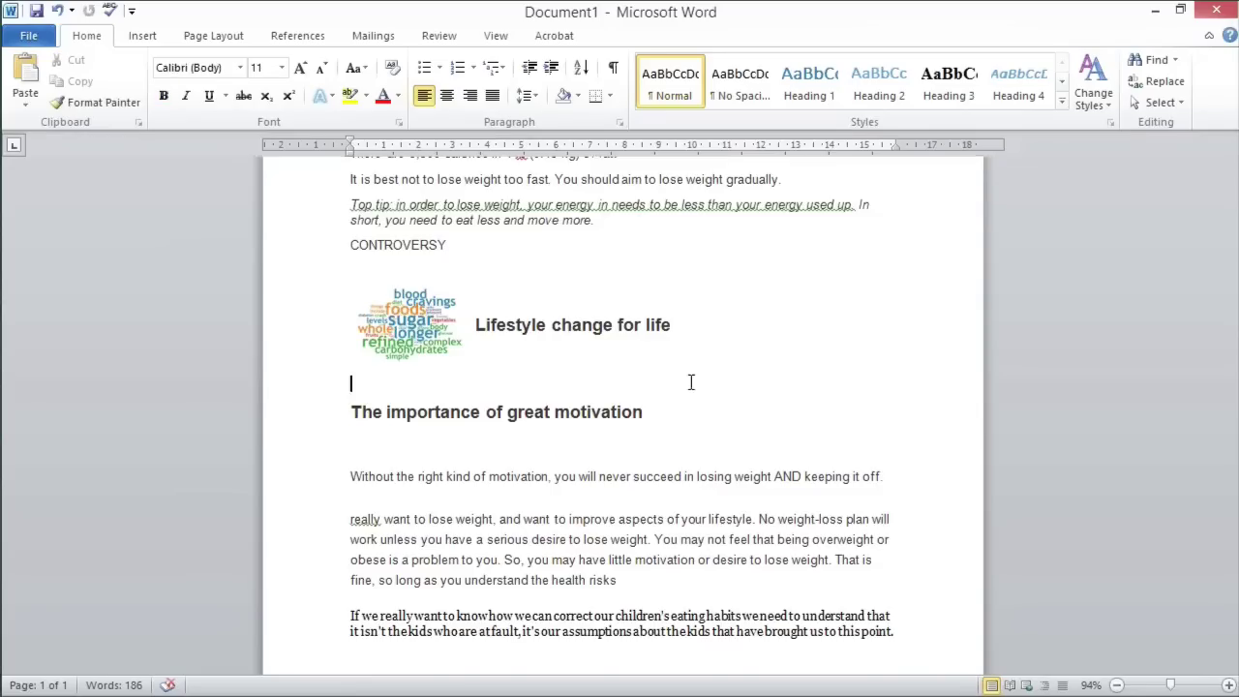
{"action": "scroll", "coordinate": [689, 379], "scroll_direction": "up", "scroll_amount": 2}
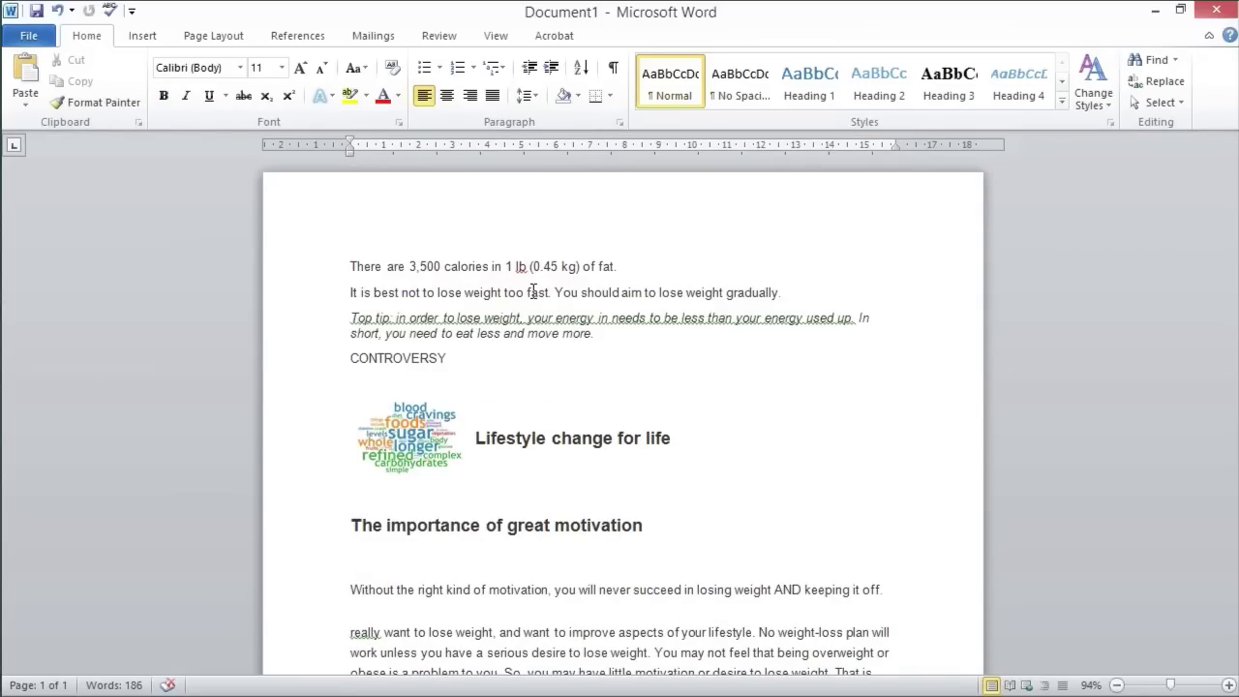
{"action": "left_click", "coordinate": [1222, 11]}
{"action": "left_click", "coordinate": [621, 395]}
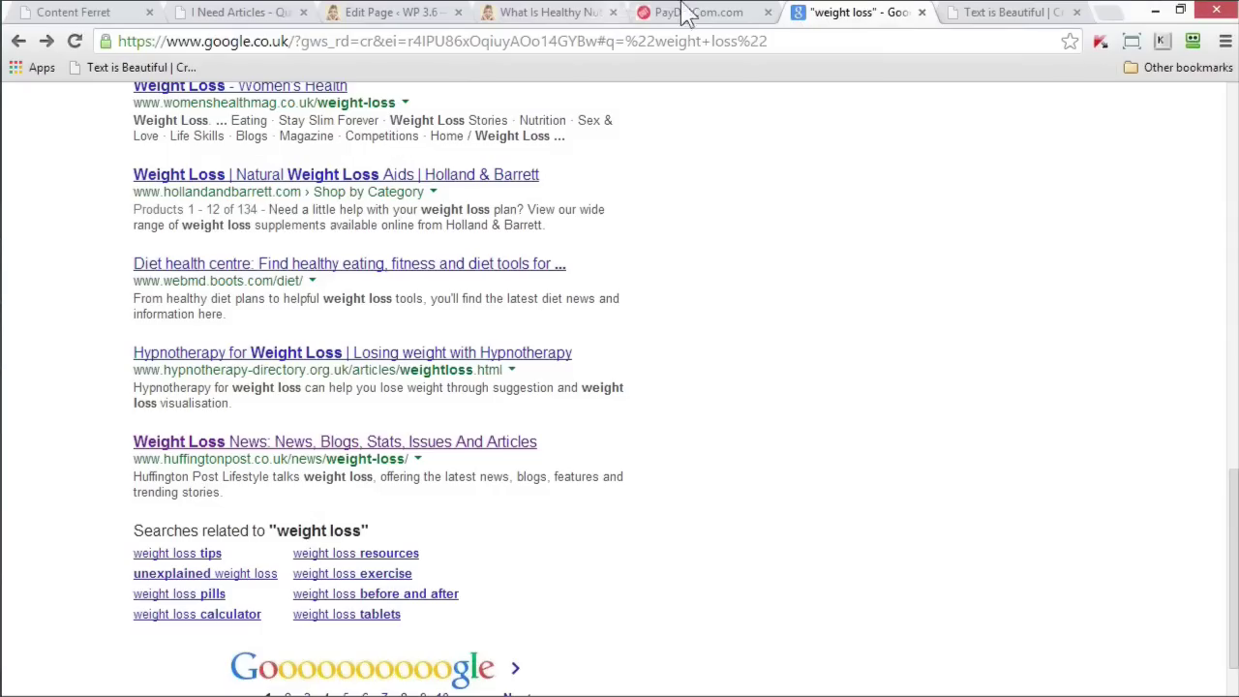
{"action": "left_click", "coordinate": [921, 12]}
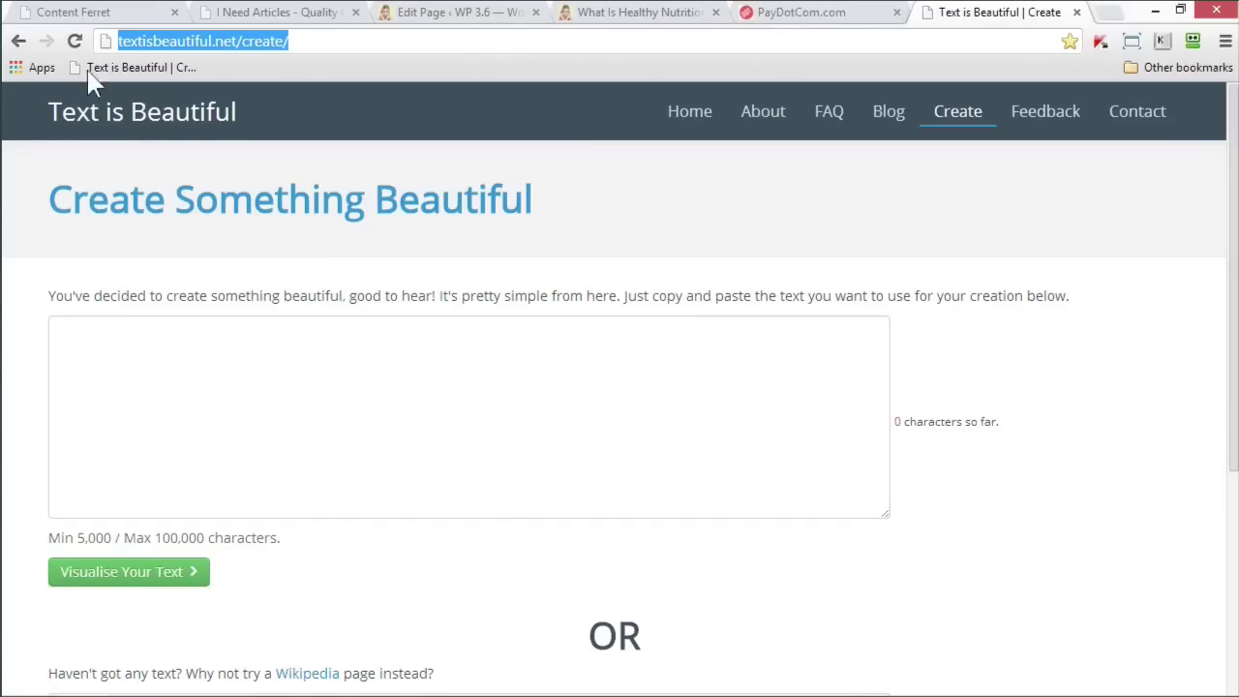
- Return to the Content Ferret research page and display its list of niche categories
{"action": "left_click", "coordinate": [93, 12]}
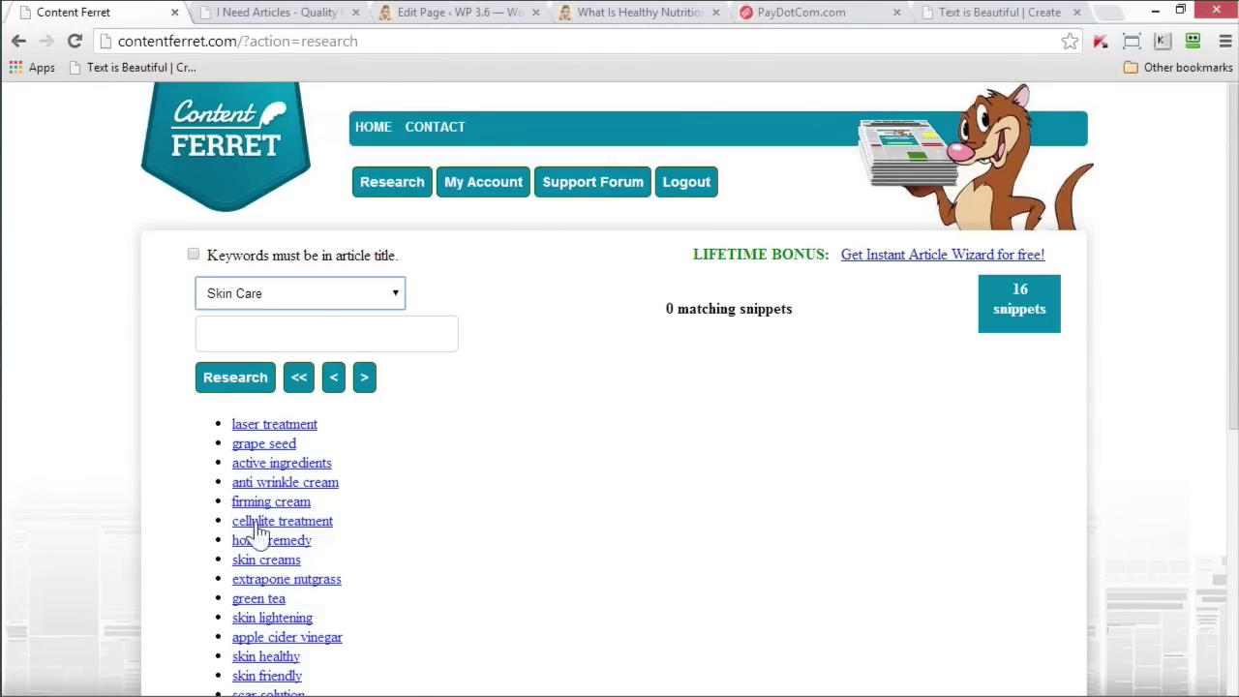
{"action": "left_click", "coordinate": [396, 300]}
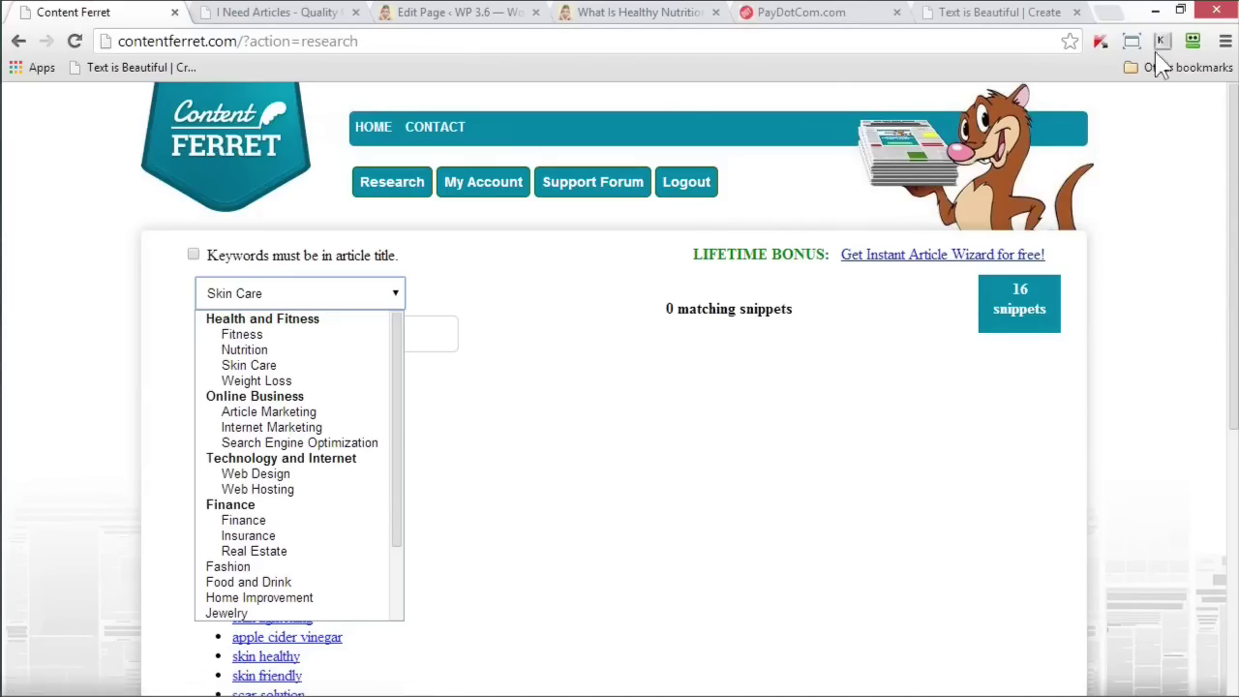
- Minimize the browser to return to the slideshow and advance it from the Demonstration slide to slide 19
{"action": "left_click", "coordinate": [1156, 12]}
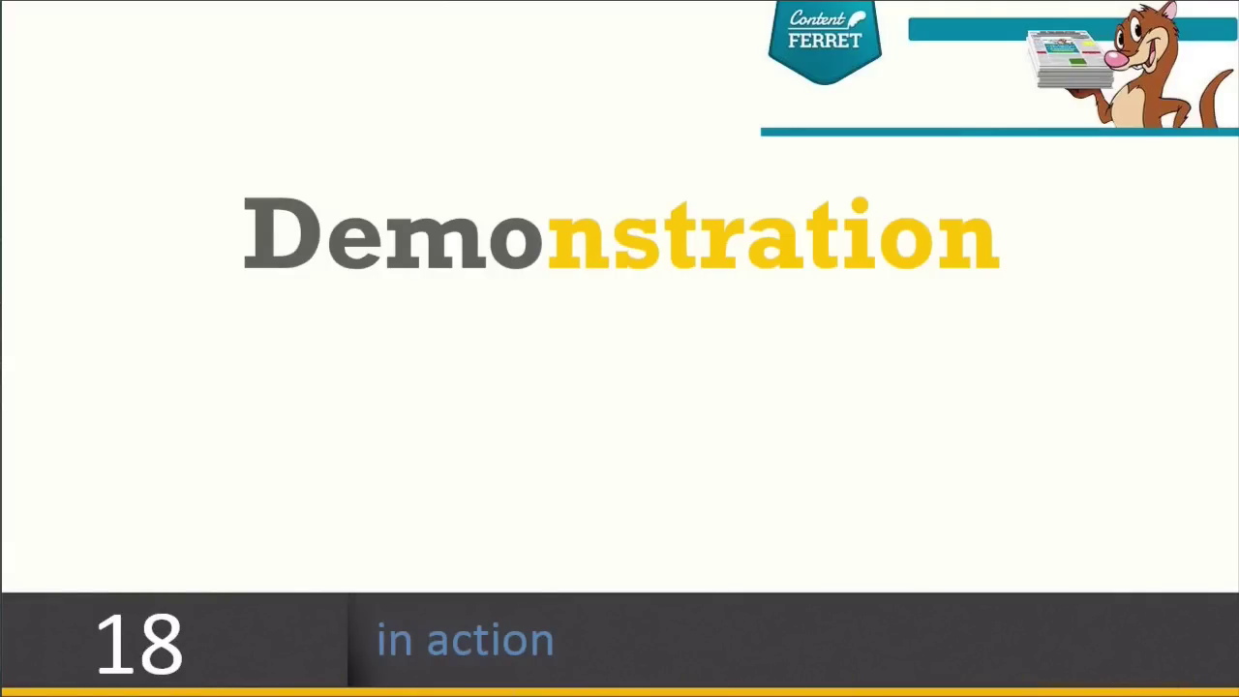
{"action": "key", "text": "Right"}
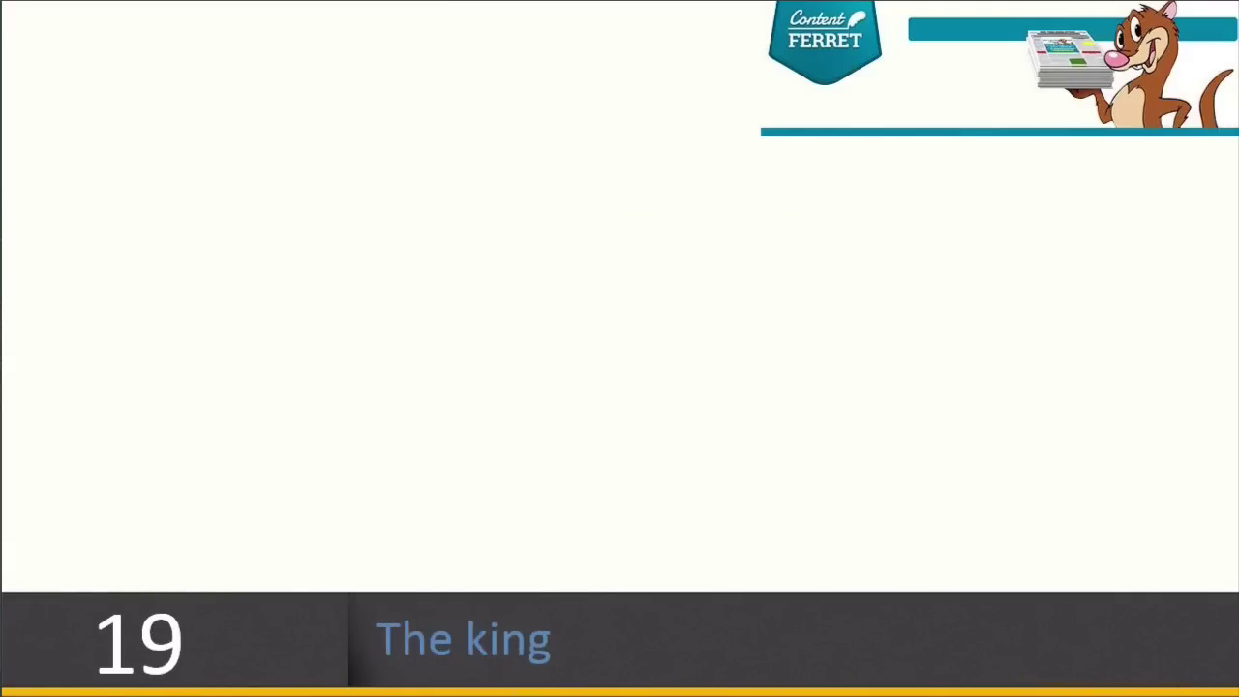